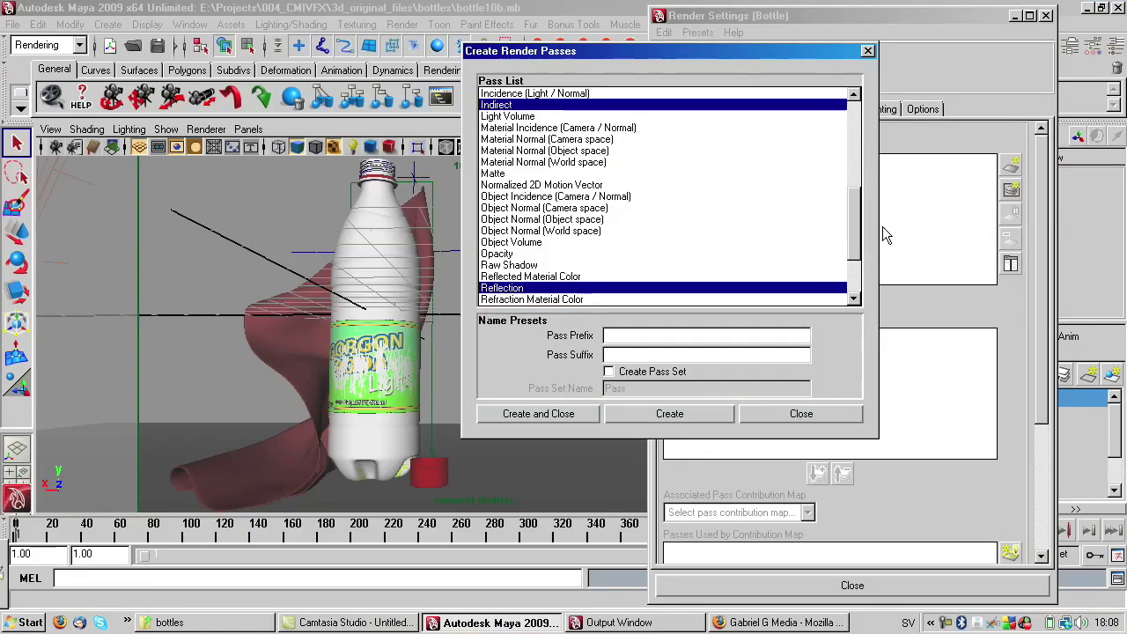
scroll(855, 226, down, 3)
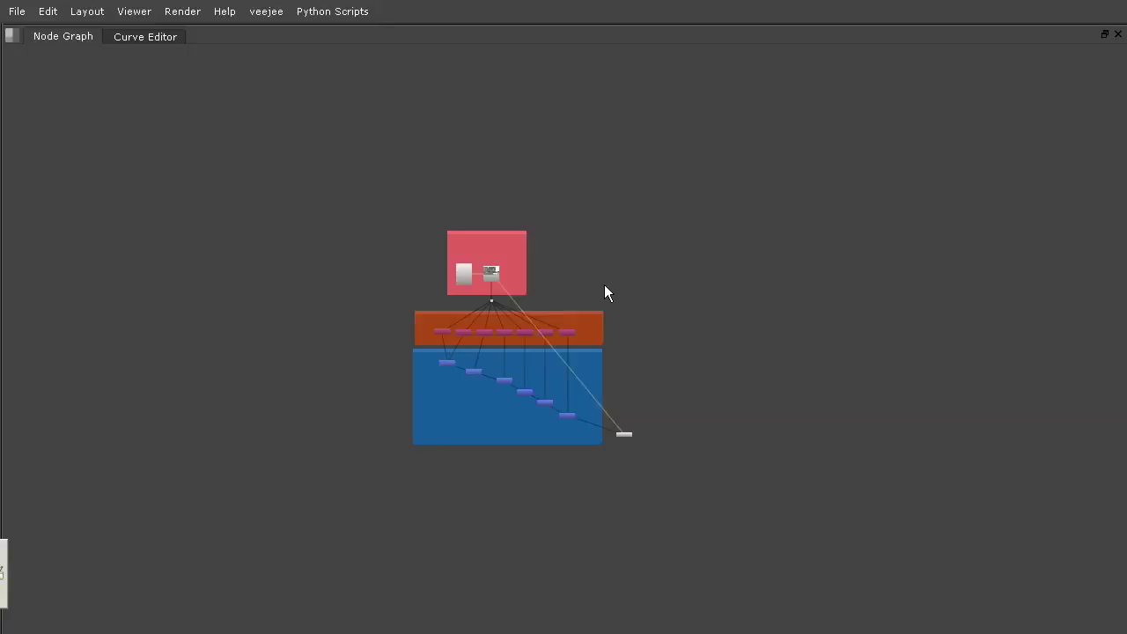
scroll(593, 282, up, 5)
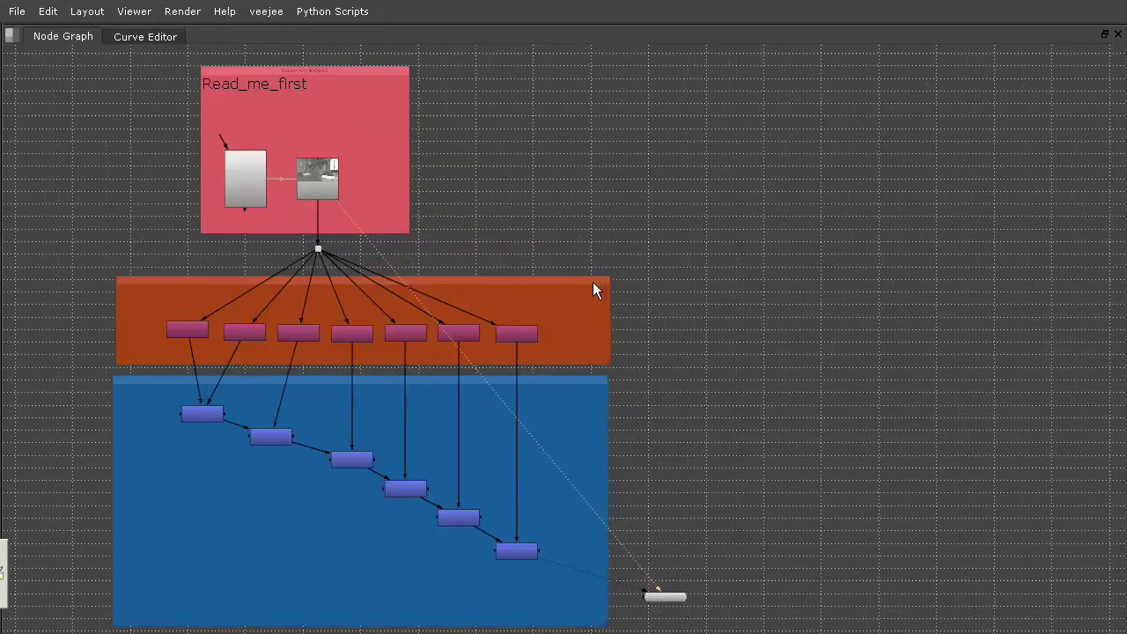
scroll(593, 281, up, 1)
middle_drag(746, 397, 956, 346)
scroll(863, 328, up, 2)
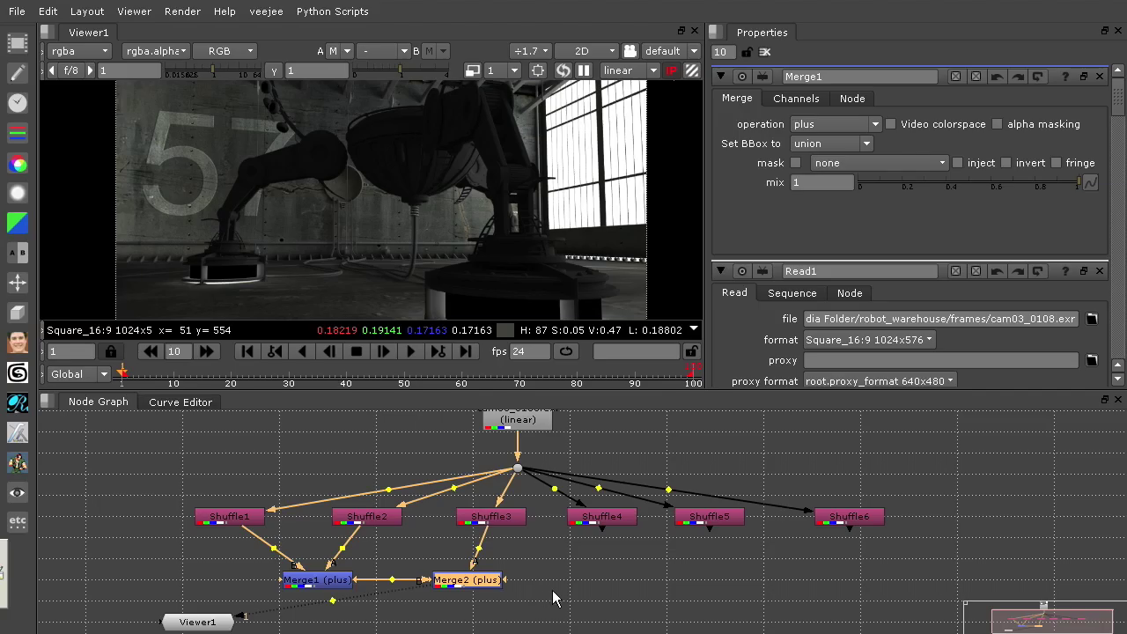
Add a plus Merge node and connect its B input to Merge2 and its A input to Shuffle4.
click(553, 599)
key(m)
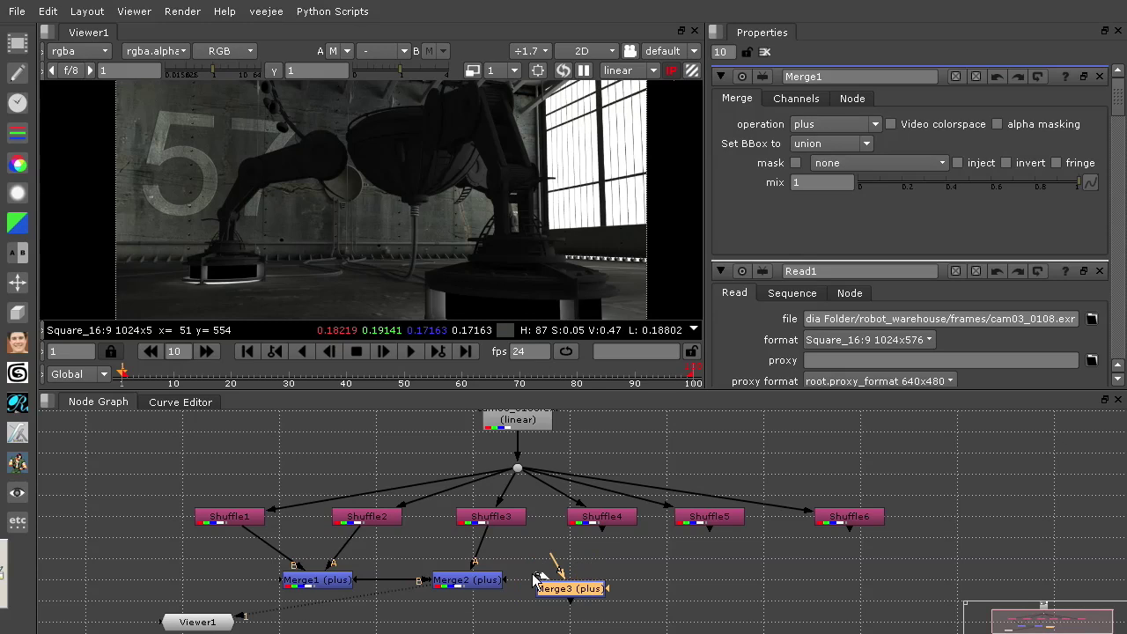
drag(579, 575, 493, 581)
drag(558, 566, 599, 526)
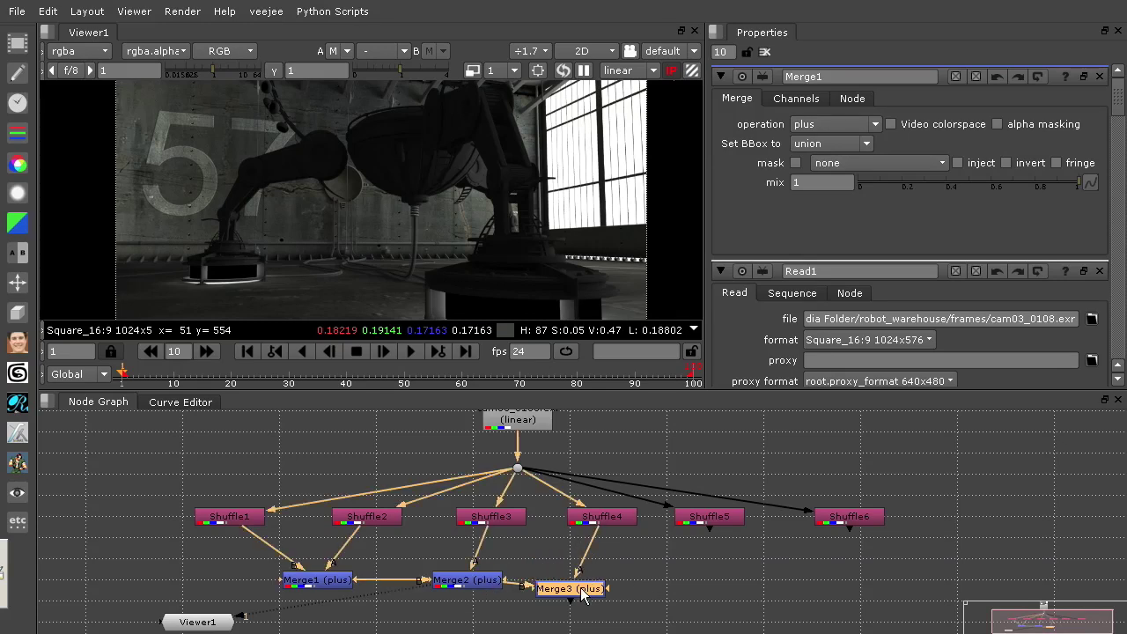
Show the new Merge node's result in the viewer and line the node up beneath Shuffle4, level with the other Merge nodes.
key(1)
drag(582, 595, 606, 590)
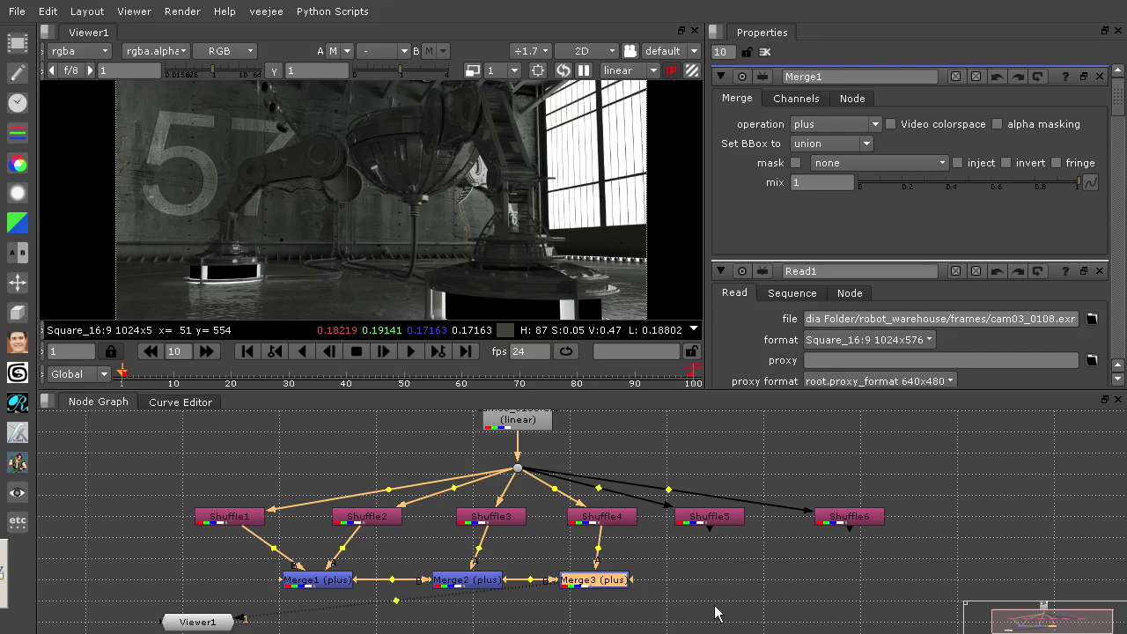
click(755, 600)
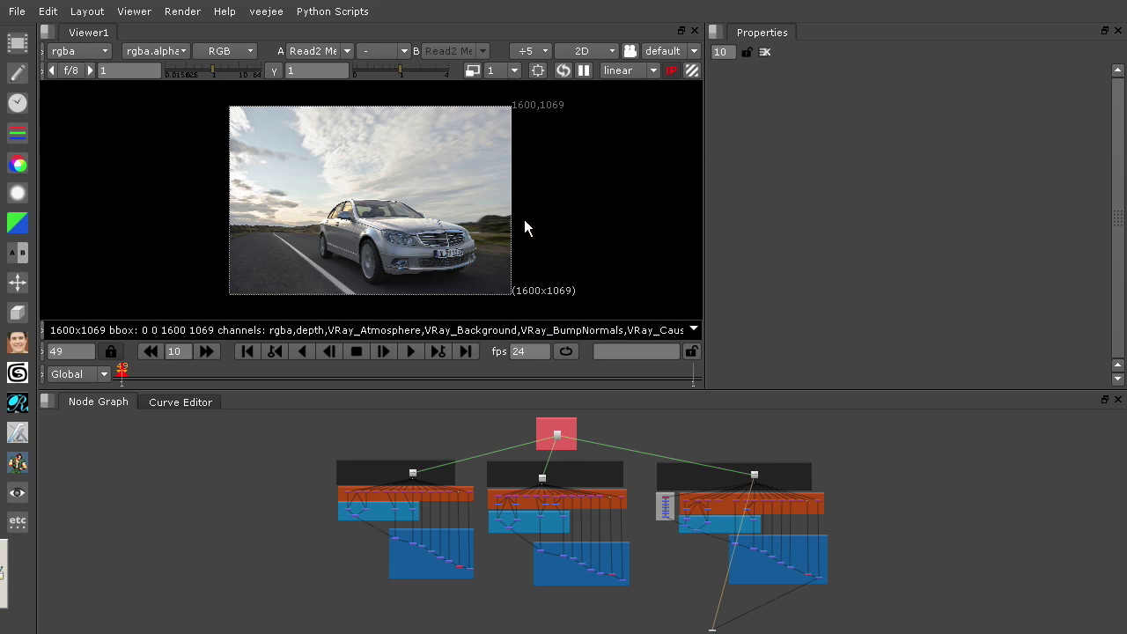
key(space)
key(f)
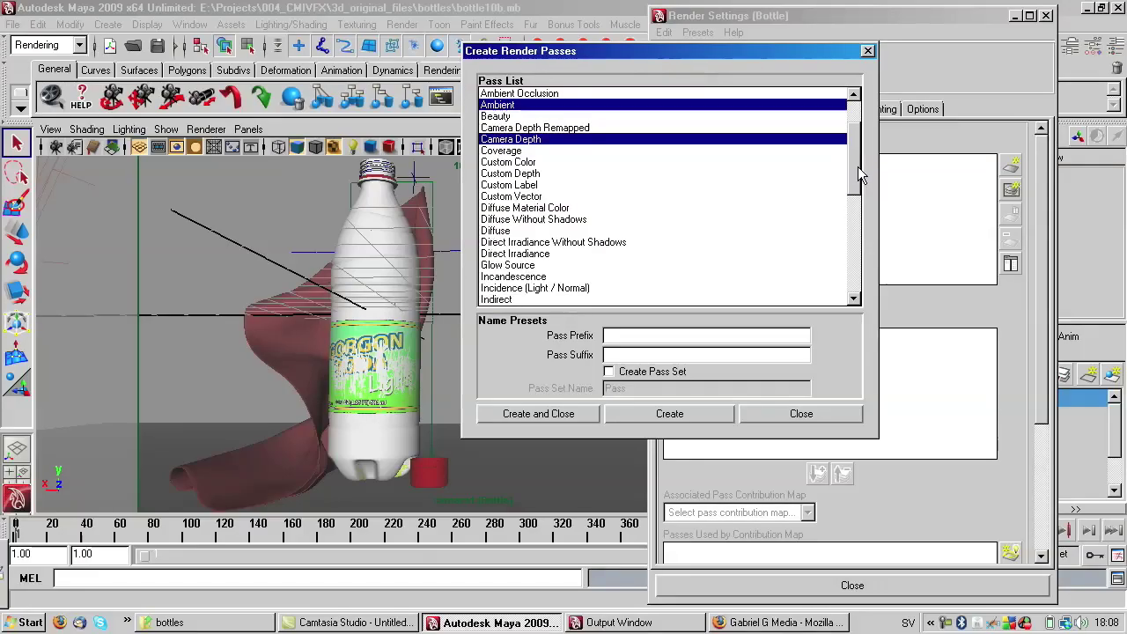
Switch to Maya and add Diffuse to the passes selected for creation, alongside Ambient and Camera Depth.
scroll(835, 188, down, 1)
ctrl+click(496, 221)
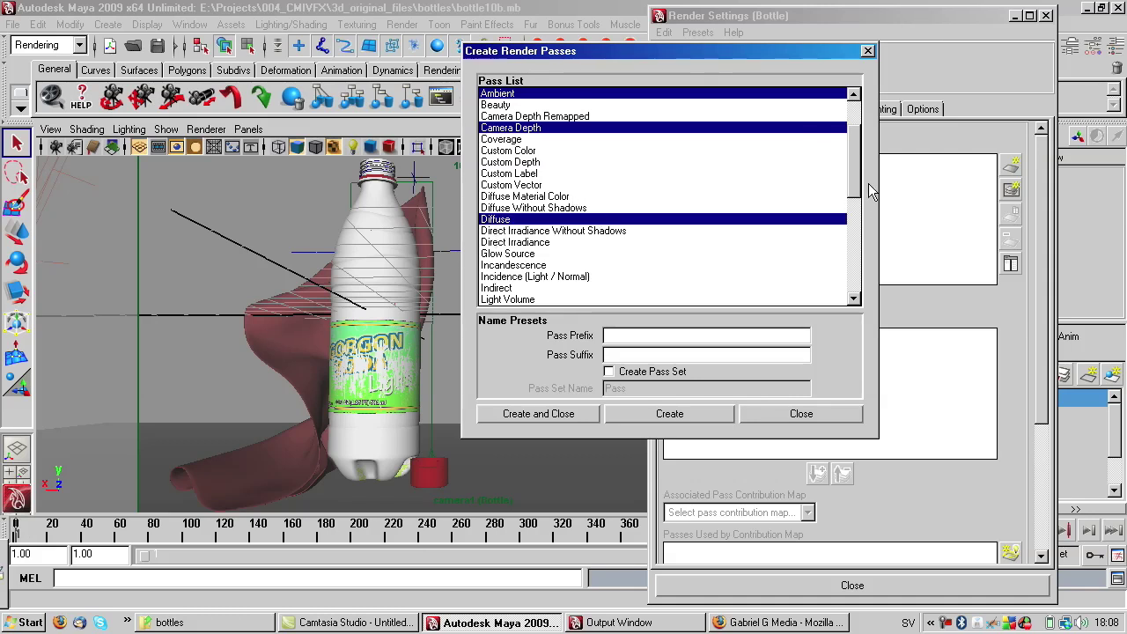
scroll(858, 167, down, 3)
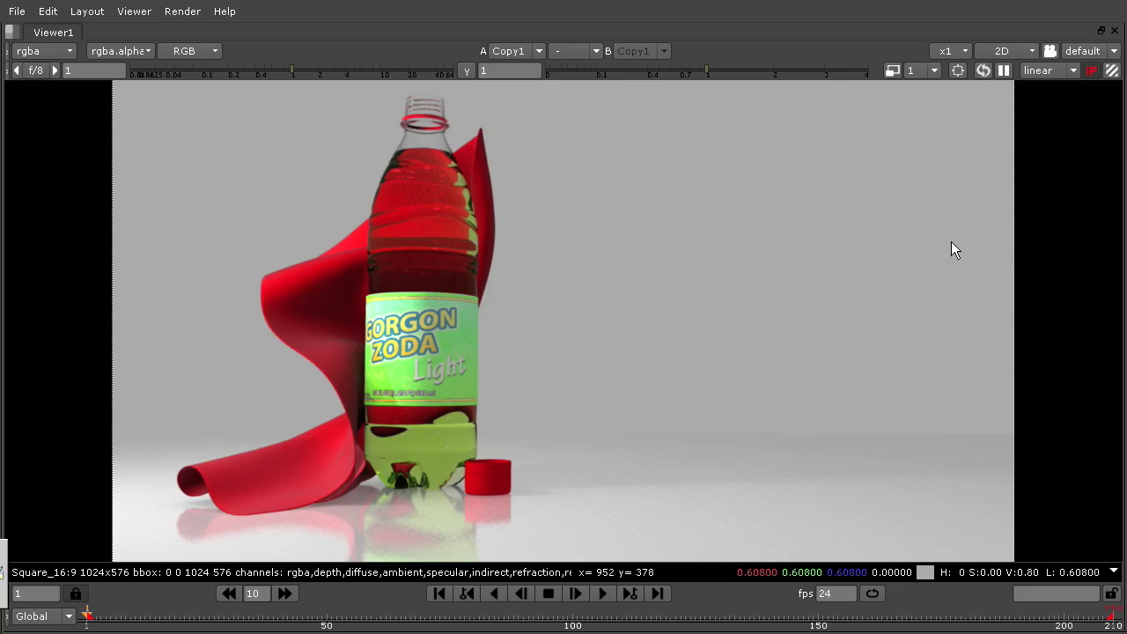
key(space)
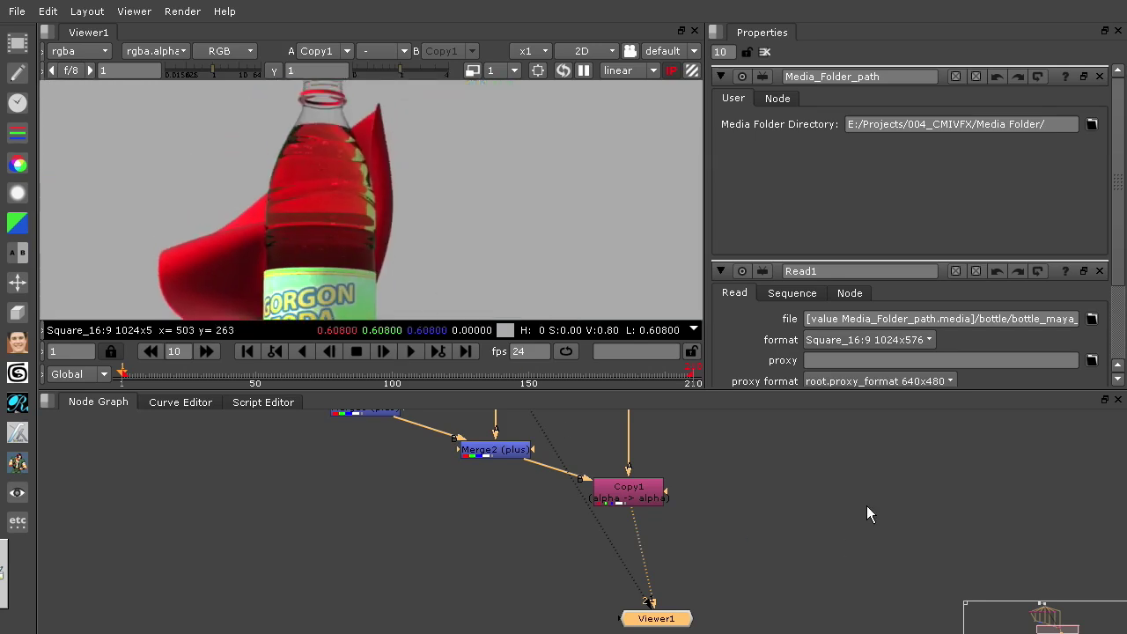
scroll(814, 488, down, 2)
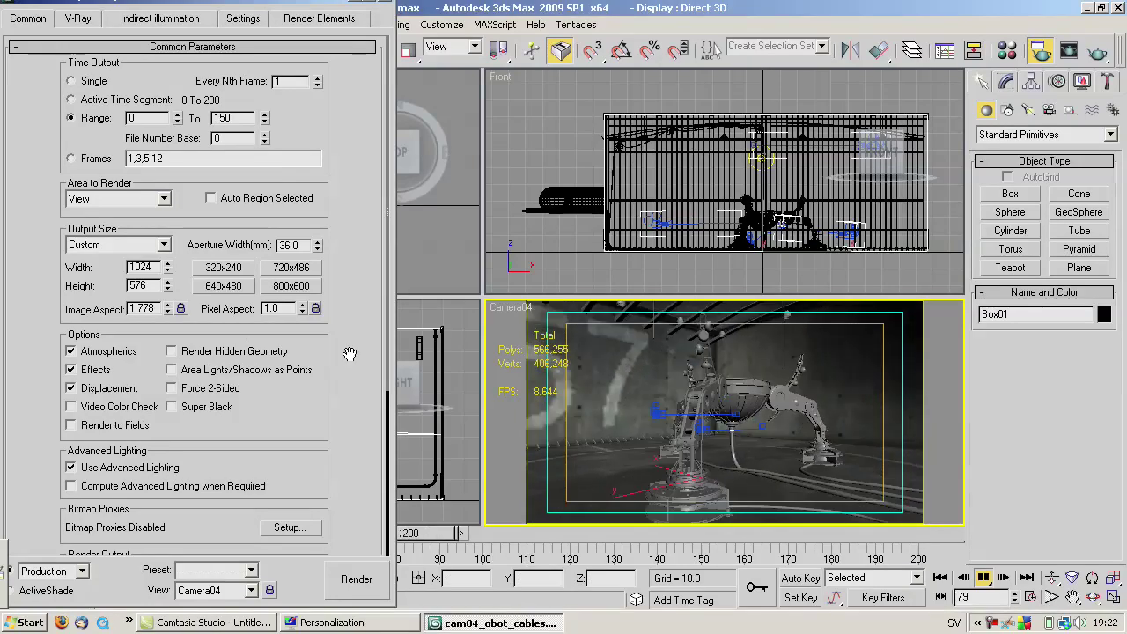
In 3ds Max, look through the common render parameters, from time output and output size to the render output options.
scroll(282, 350, down, 3)
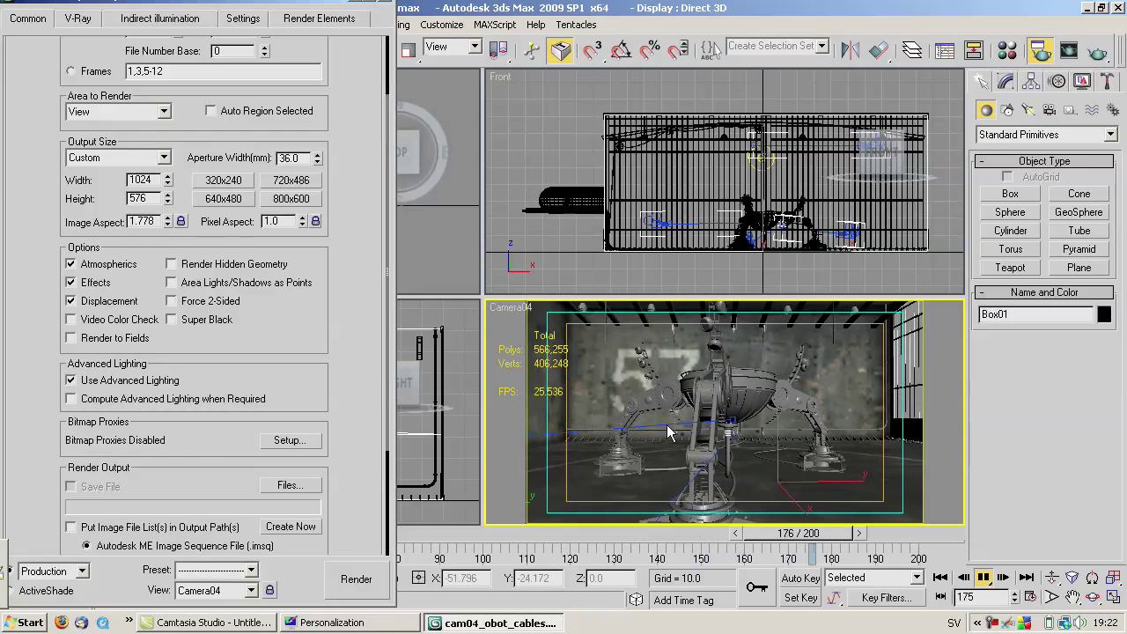
scroll(148, 139, up, 3)
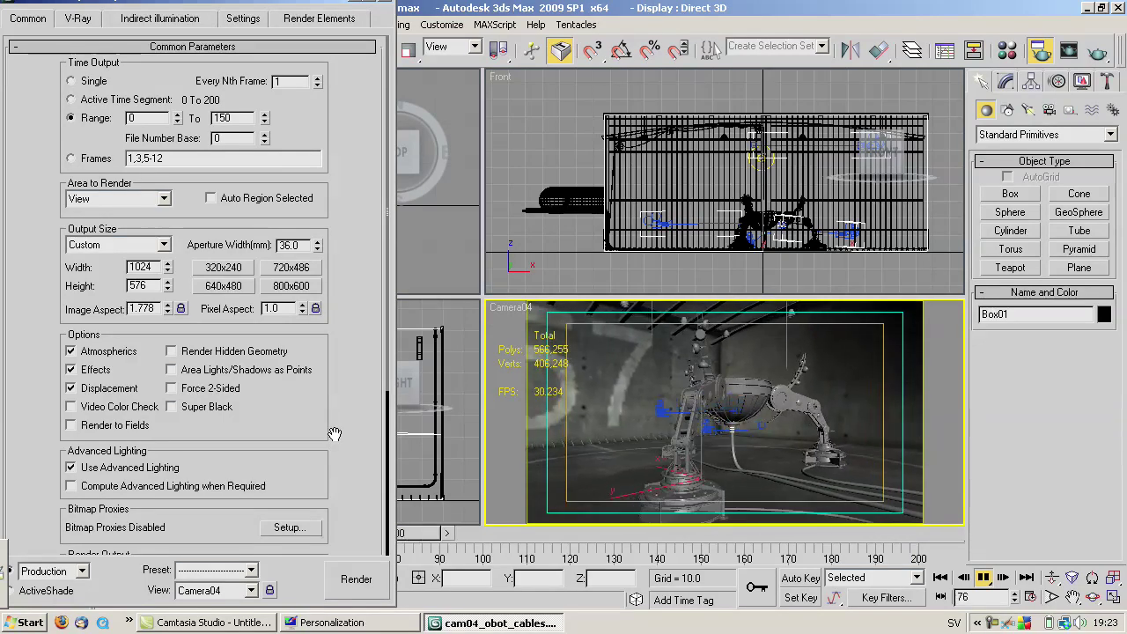
drag(341, 431, 367, 285)
scroll(367, 284, down, 3)
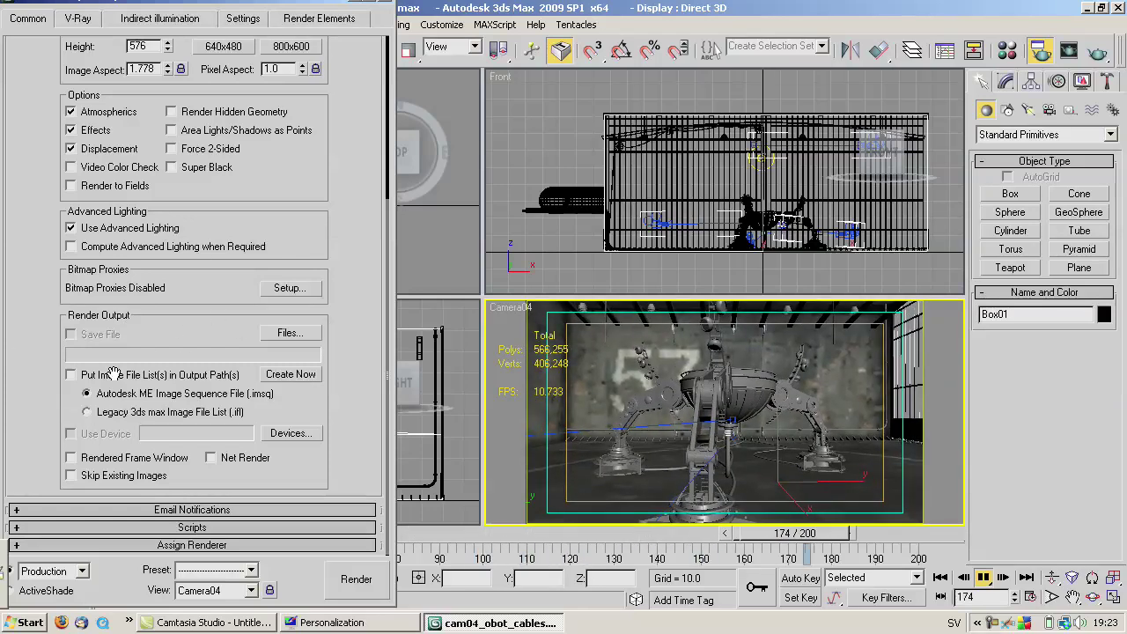
scroll(362, 256, up, 5)
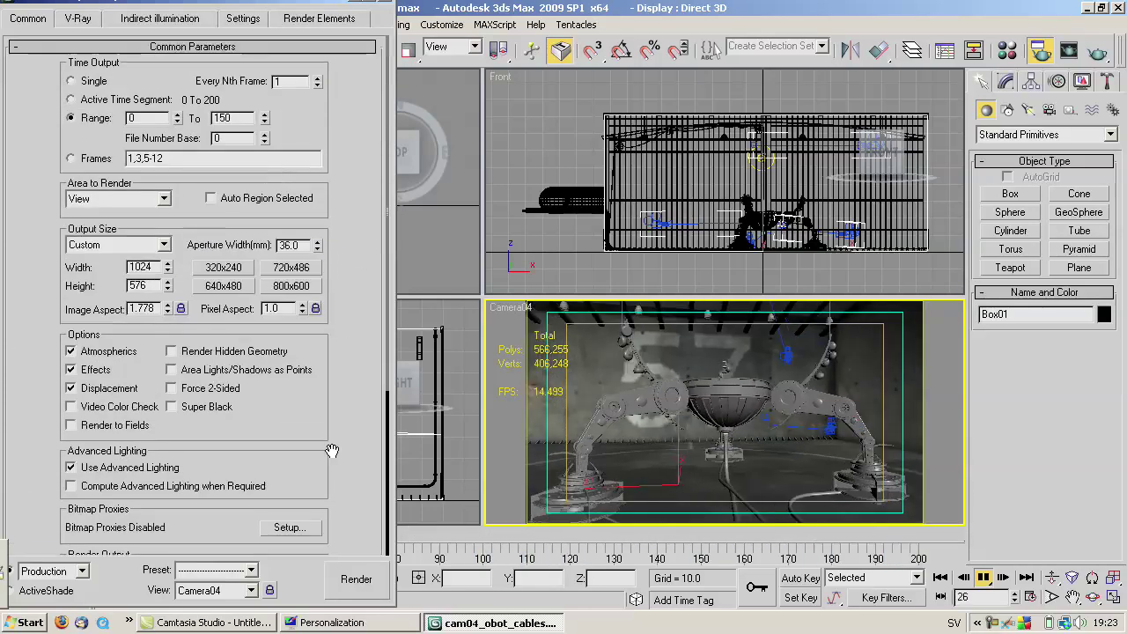
Enable V-Ray's built-in frame buffer and make it get its resolution from MAX, checking the common output size.
click(78, 22)
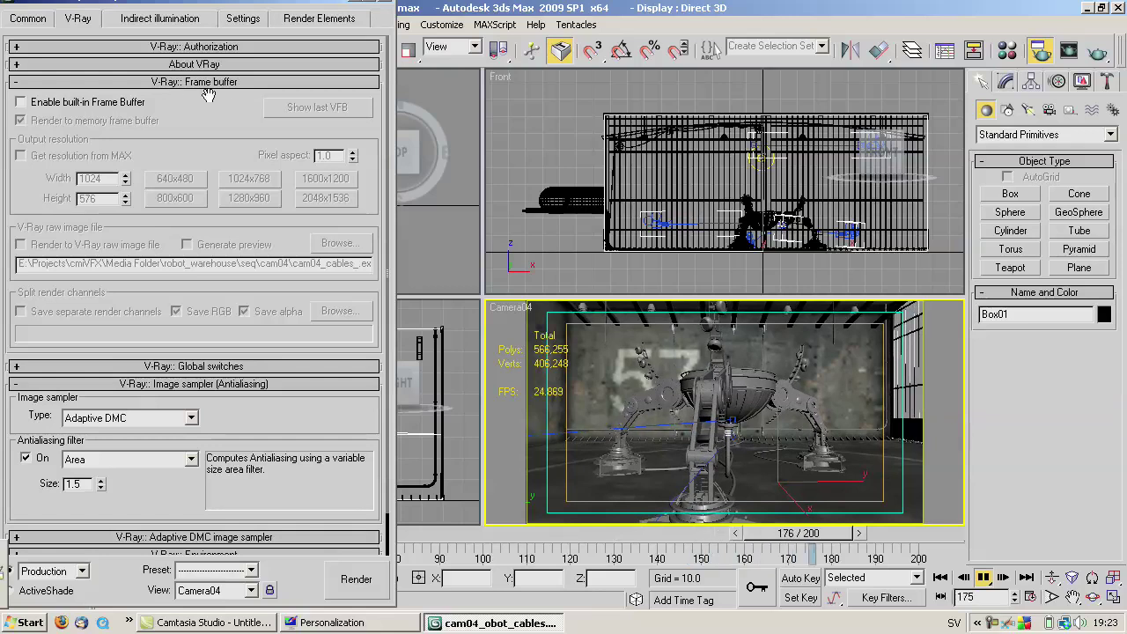
click(128, 110)
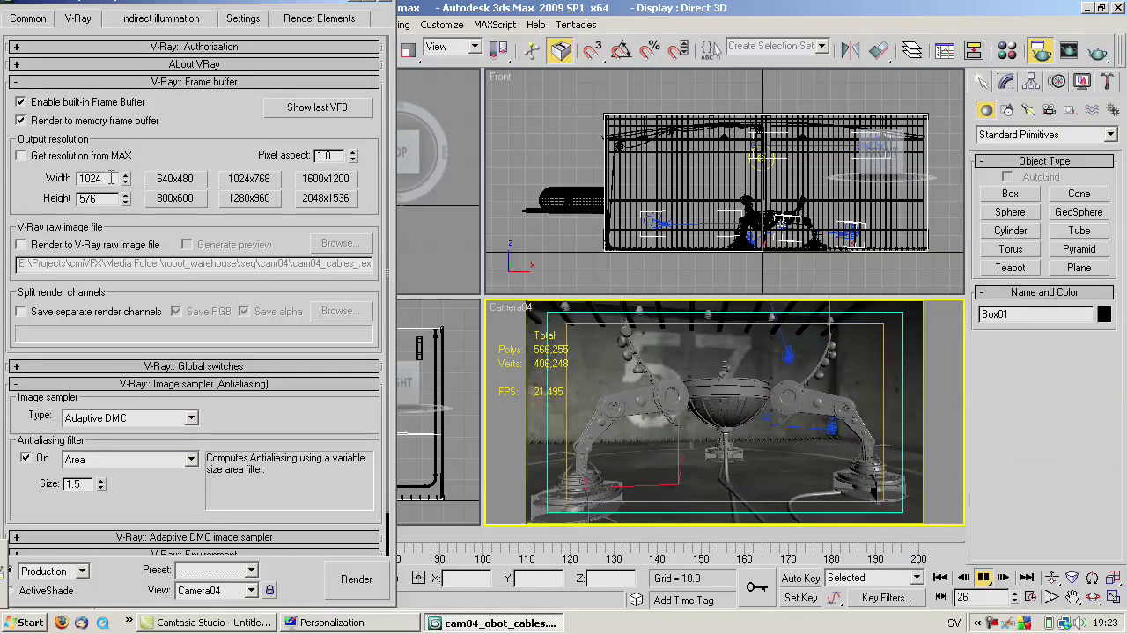
click(20, 156)
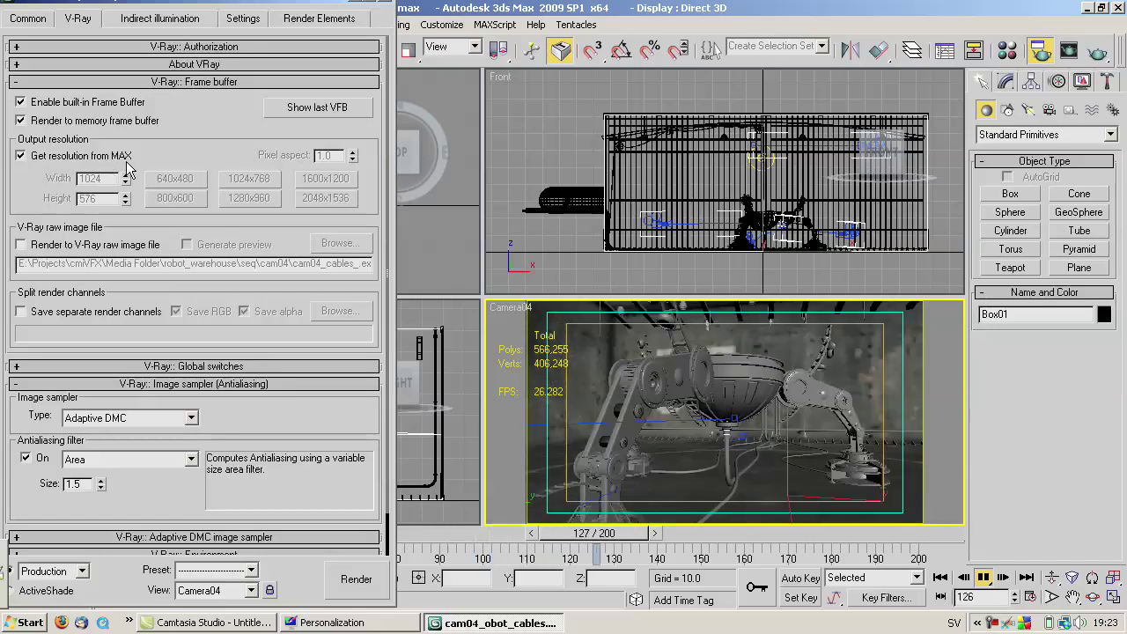
click(29, 18)
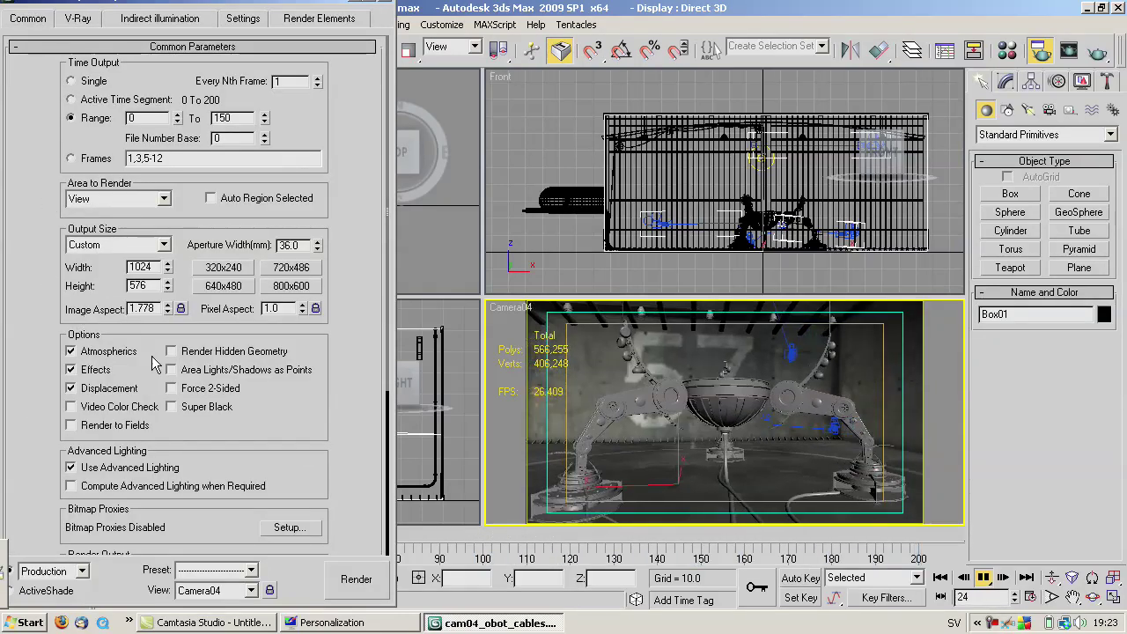
click(74, 18)
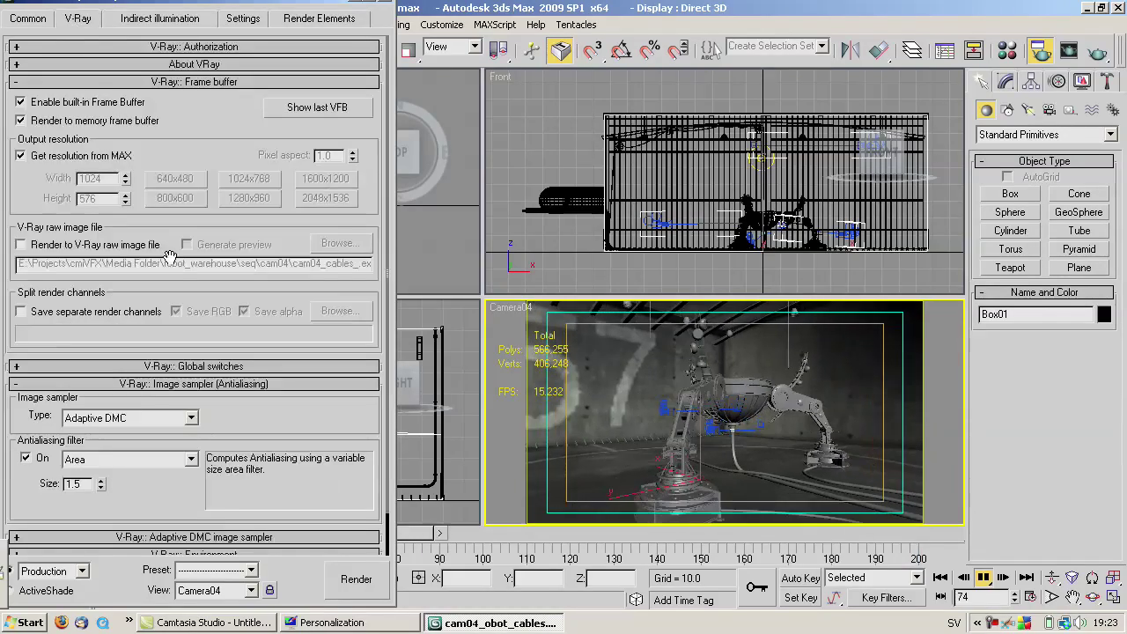
Enable rendering to a V-Ray raw image file, and switch saving of separate render channels on and back off.
click(21, 245)
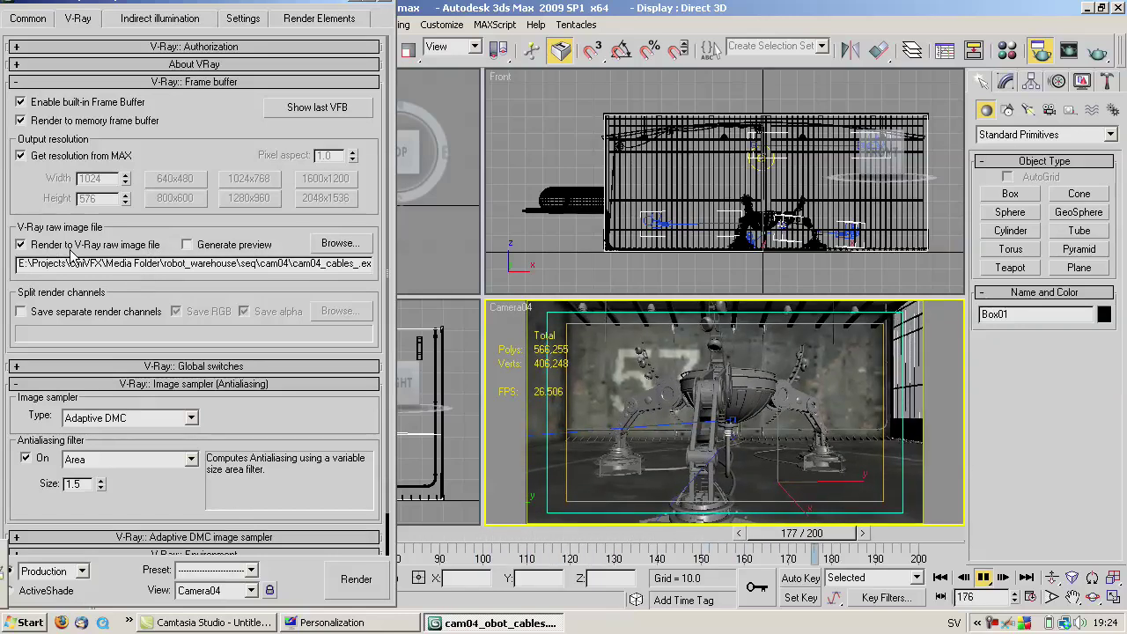
drag(166, 265, 368, 273)
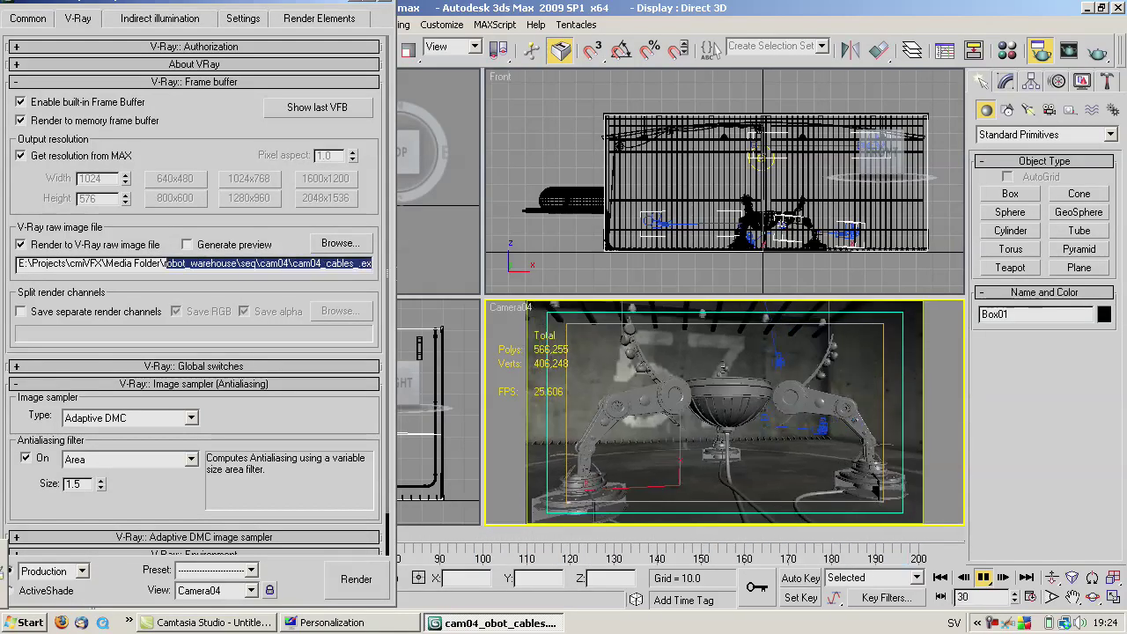
click(93, 311)
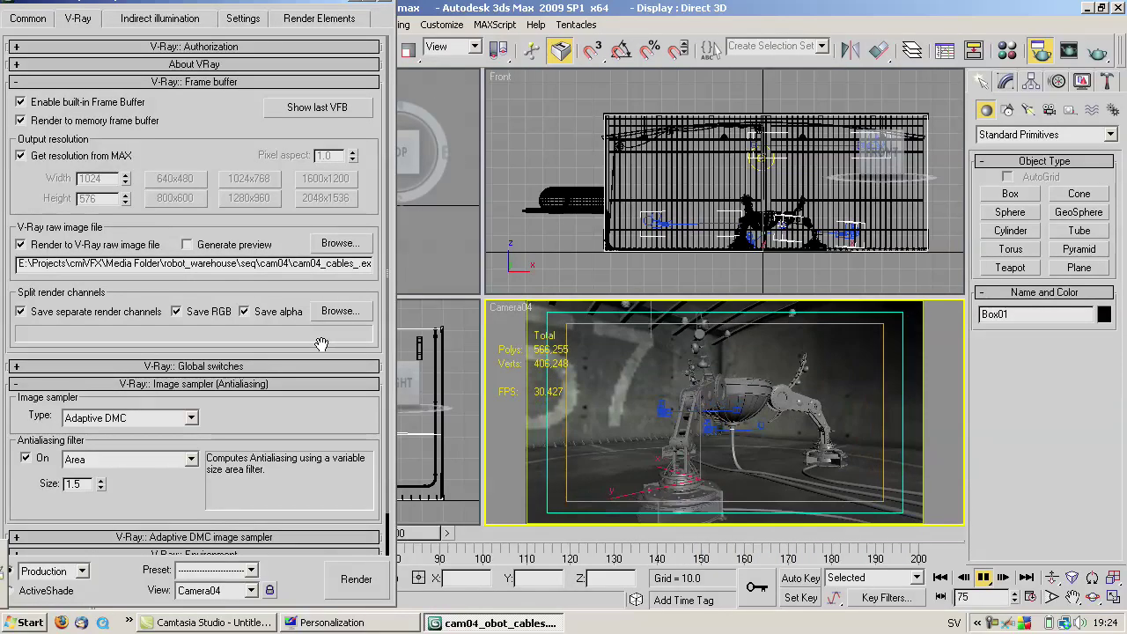
click(68, 313)
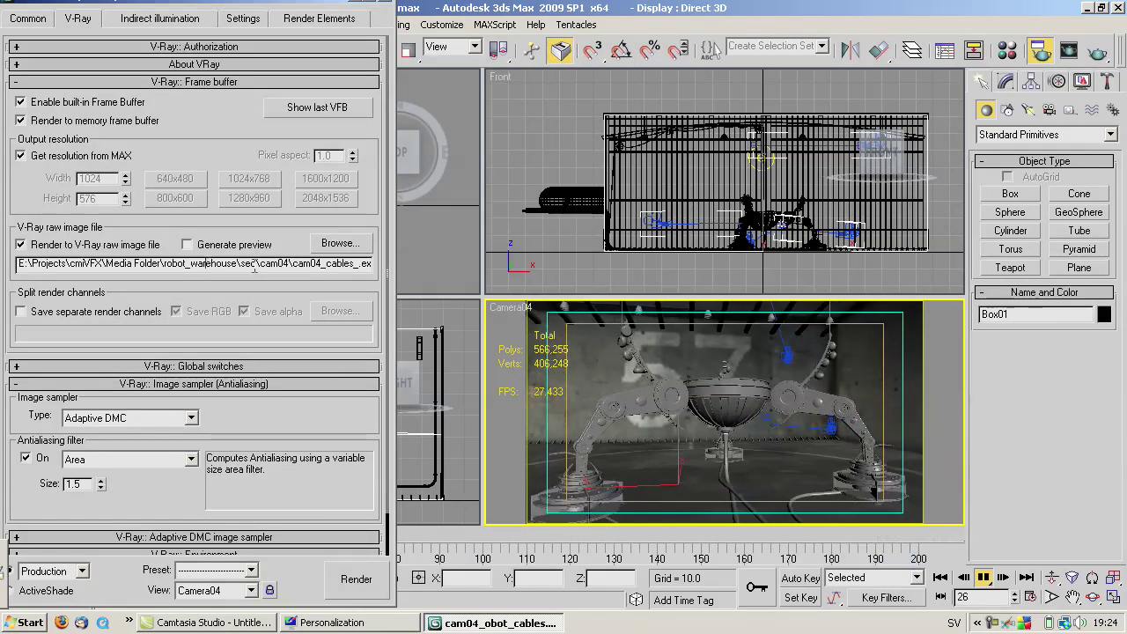
Save the V-Ray raw image file location as cam04_cables_ in the cam04 folder, without the .exr extension.
click(356, 247)
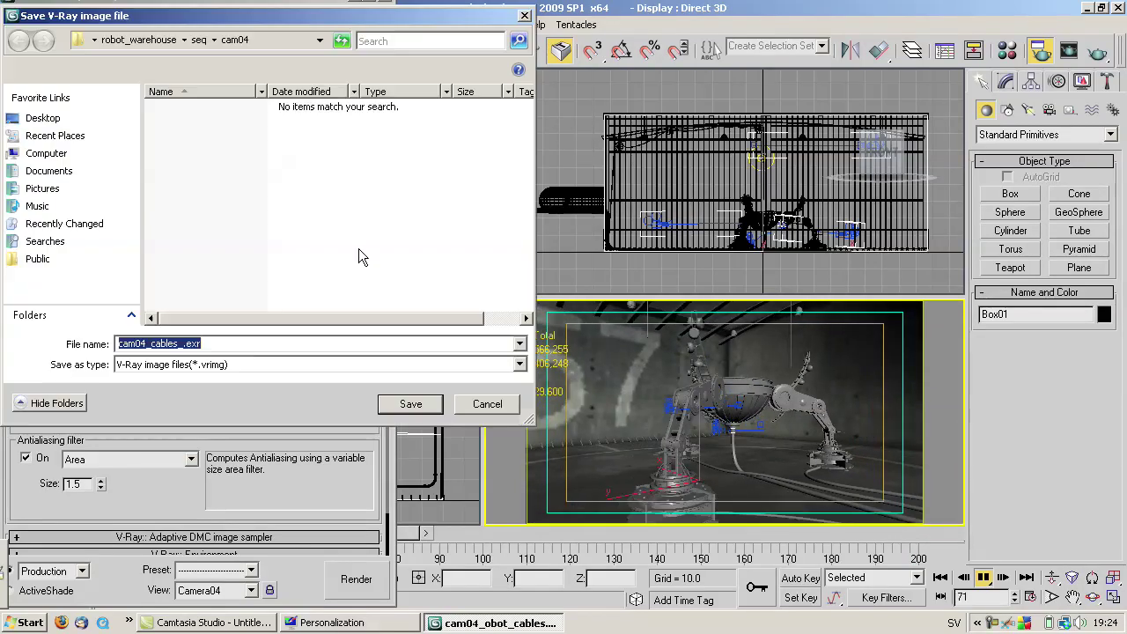
click(221, 346)
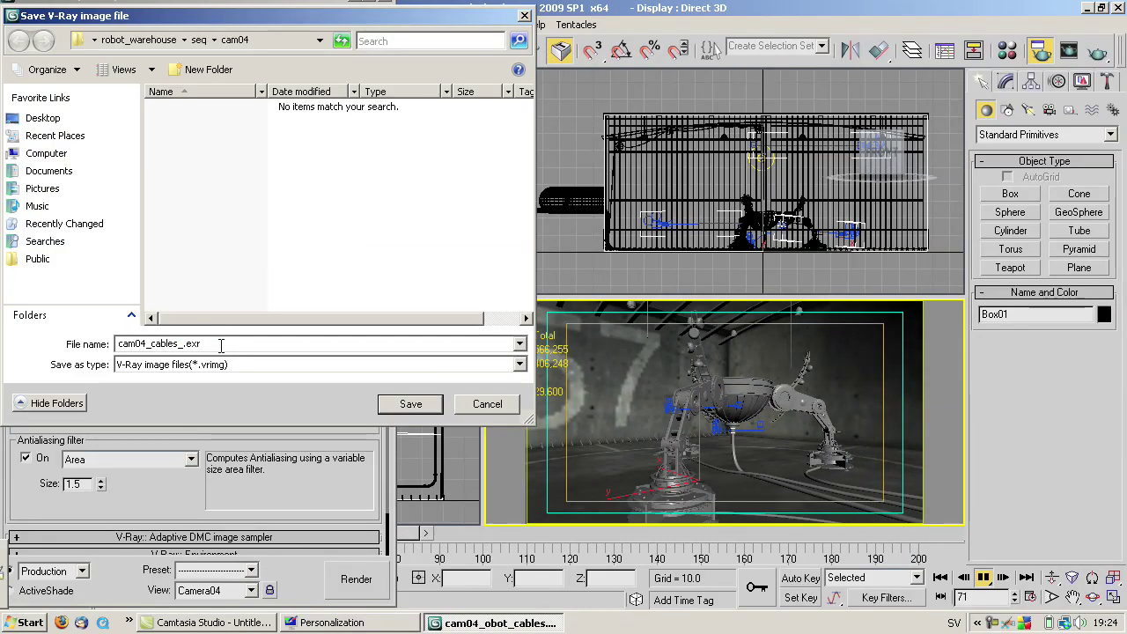
key(BackSpace)
key(BackSpace)
key(BackSpace)
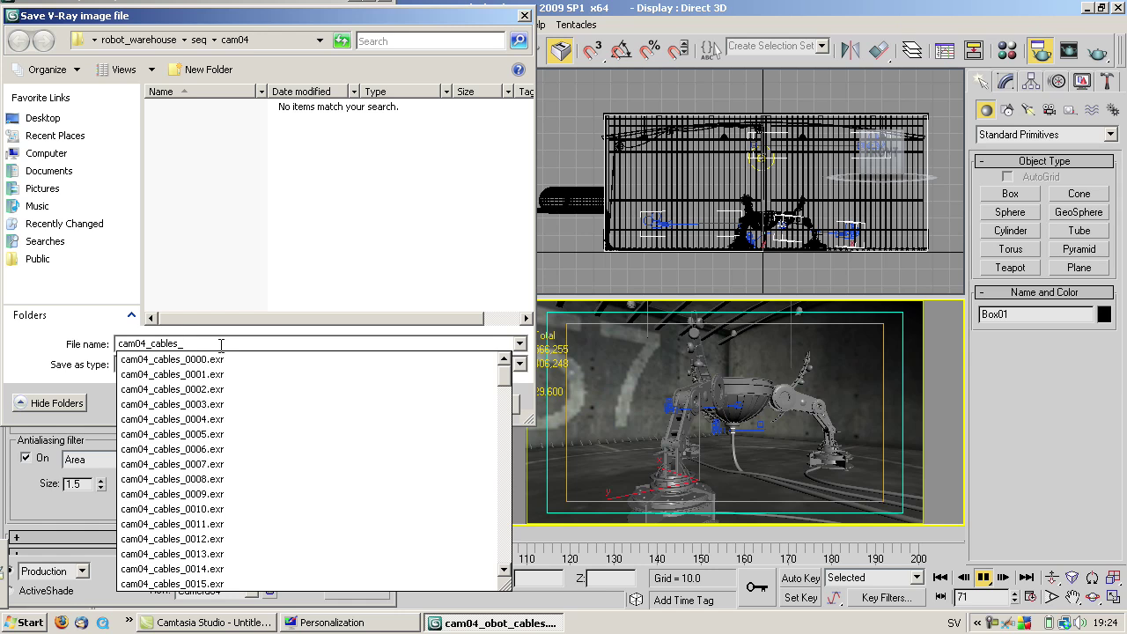
key(Return)
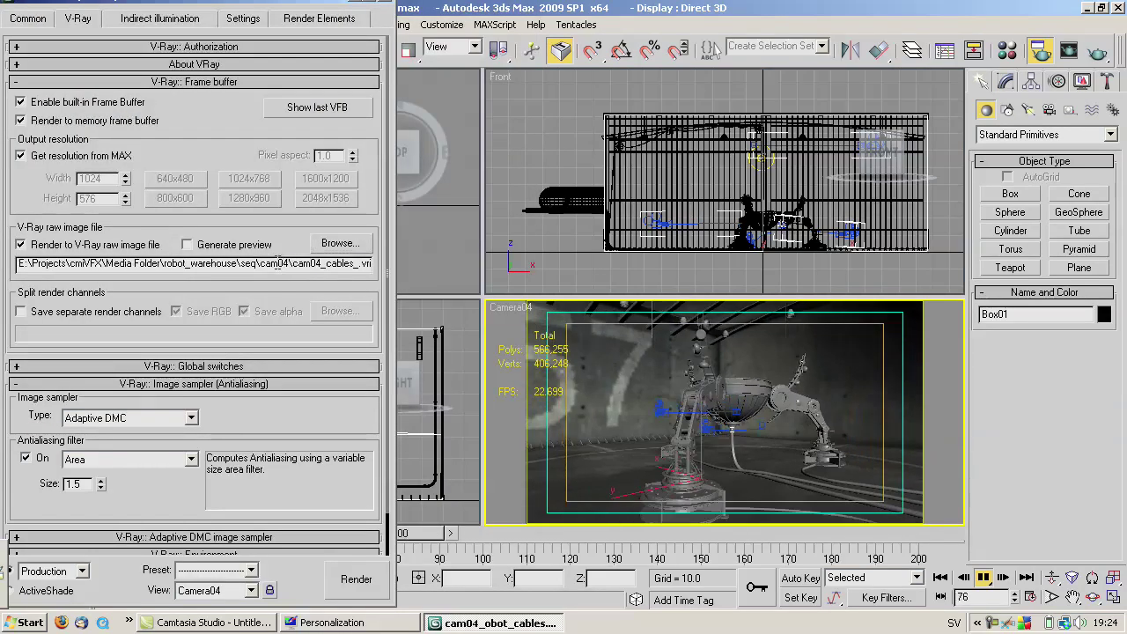
Replace the .vrimg extension in the V-Ray raw image file path with .exr.
drag(278, 266, 390, 273)
click(356, 278)
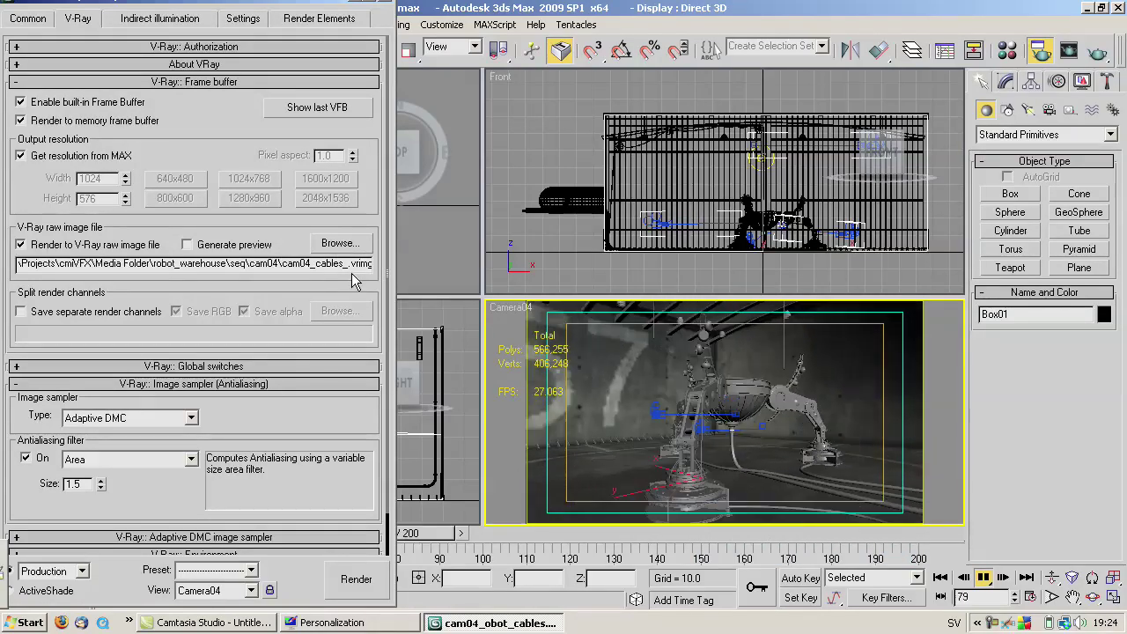
drag(351, 265, 374, 265)
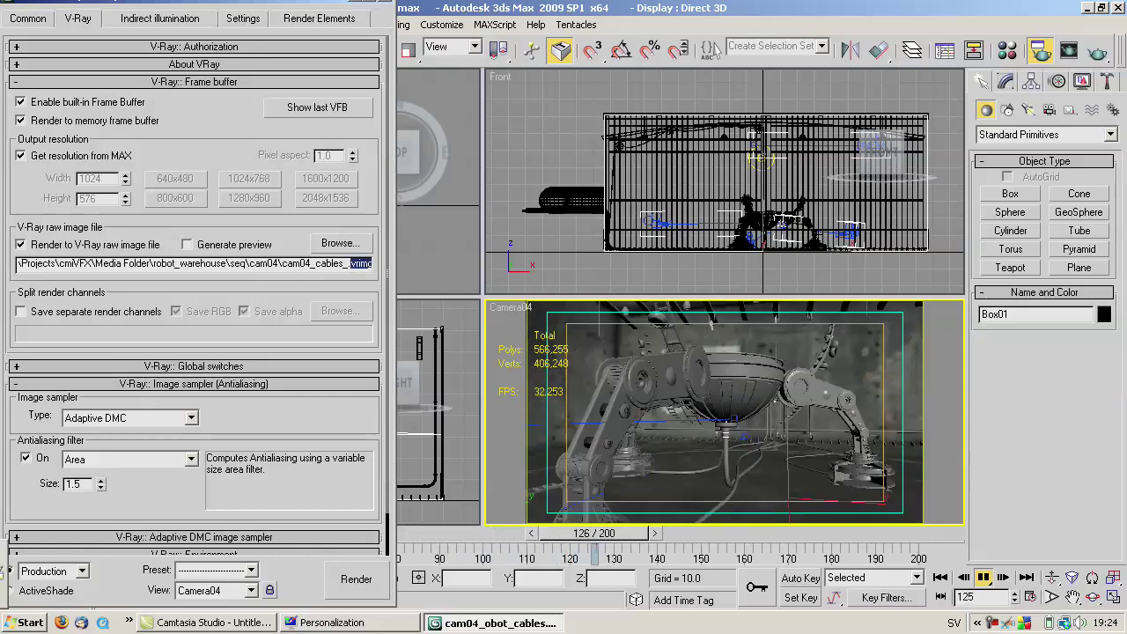
text(ex)
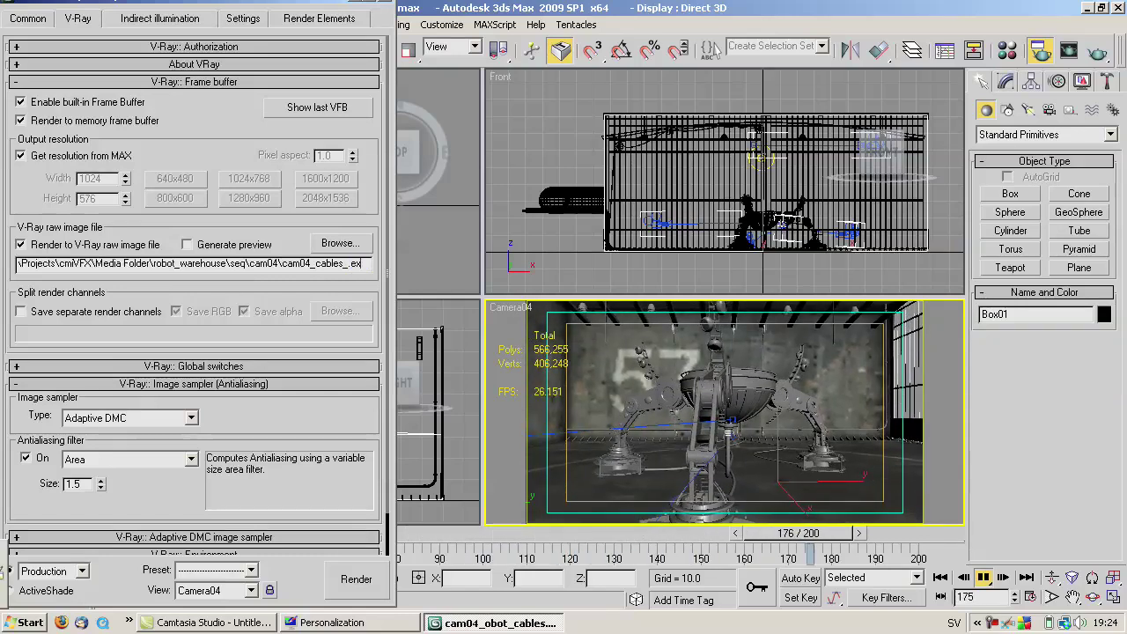
text(r)
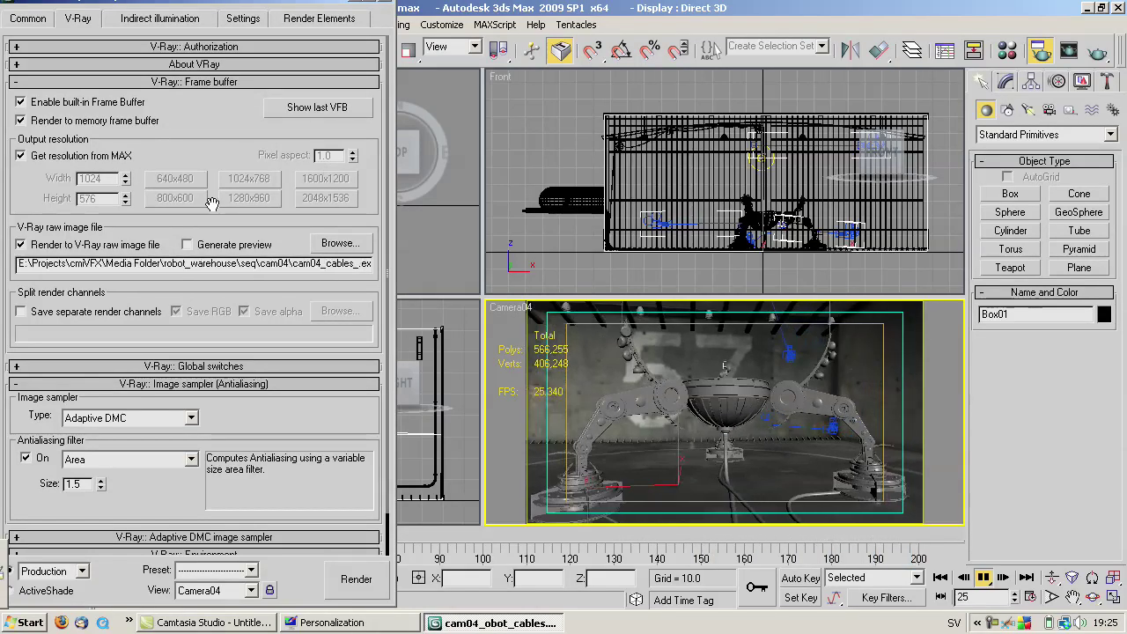
Open the list of available render elements and select VRay_GlobalIllumination, VRay_Lighting, VRay_Reflection and VRay_Refraction.
scroll(211, 203, down, 1)
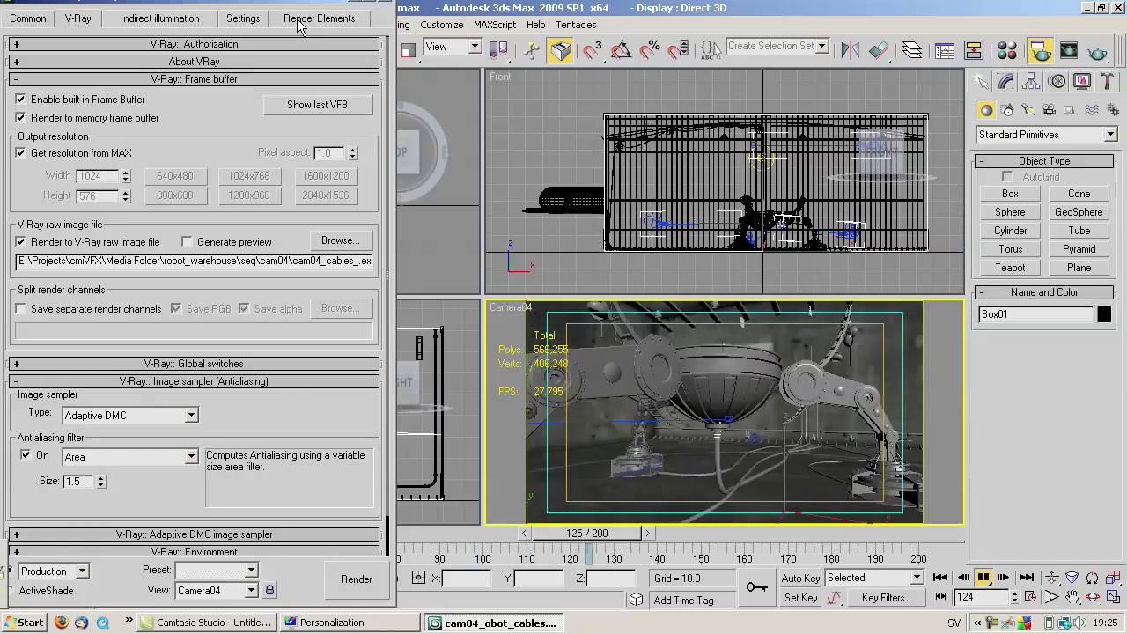
click(297, 22)
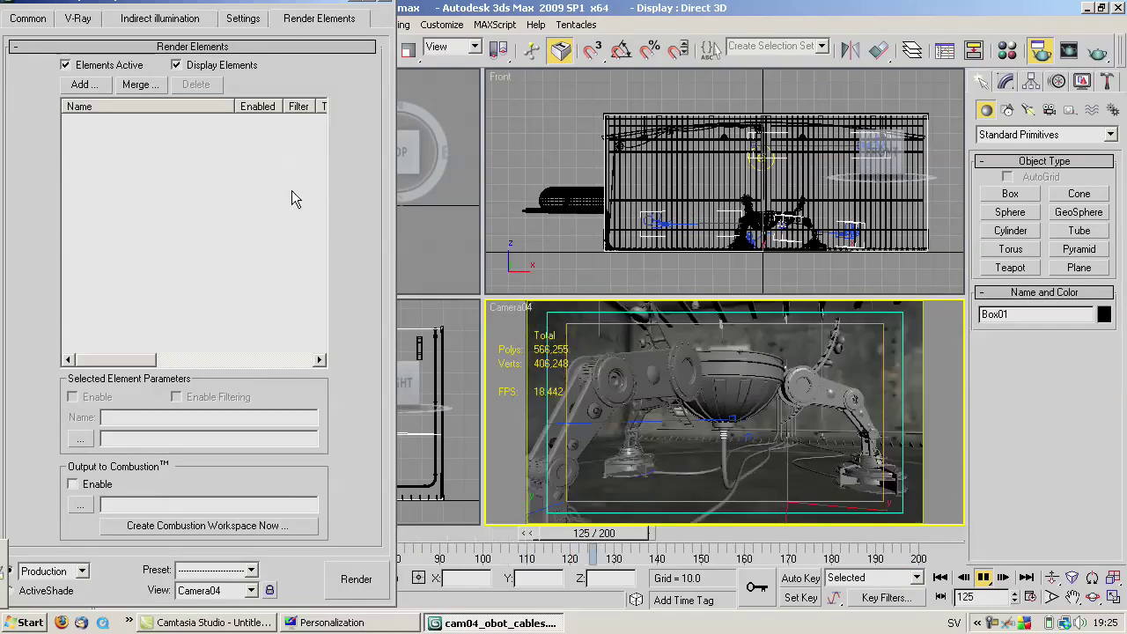
click(97, 87)
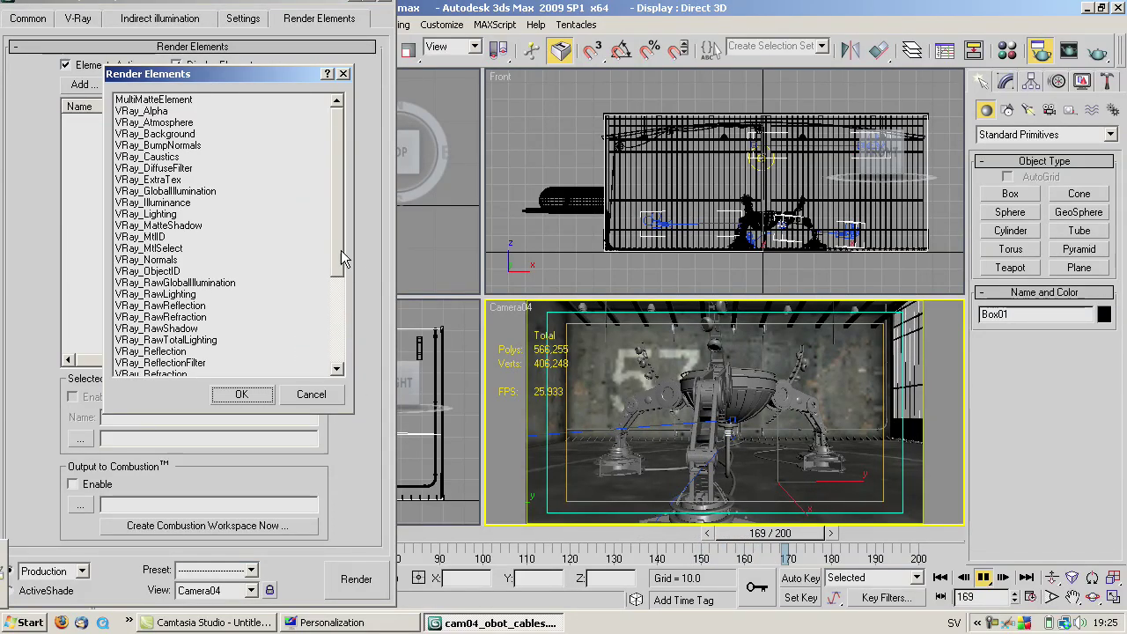
mouse_move(341, 251)
mouse_down()
mouse_move(341, 367)
mouse_move(349, 235)
mouse_up()
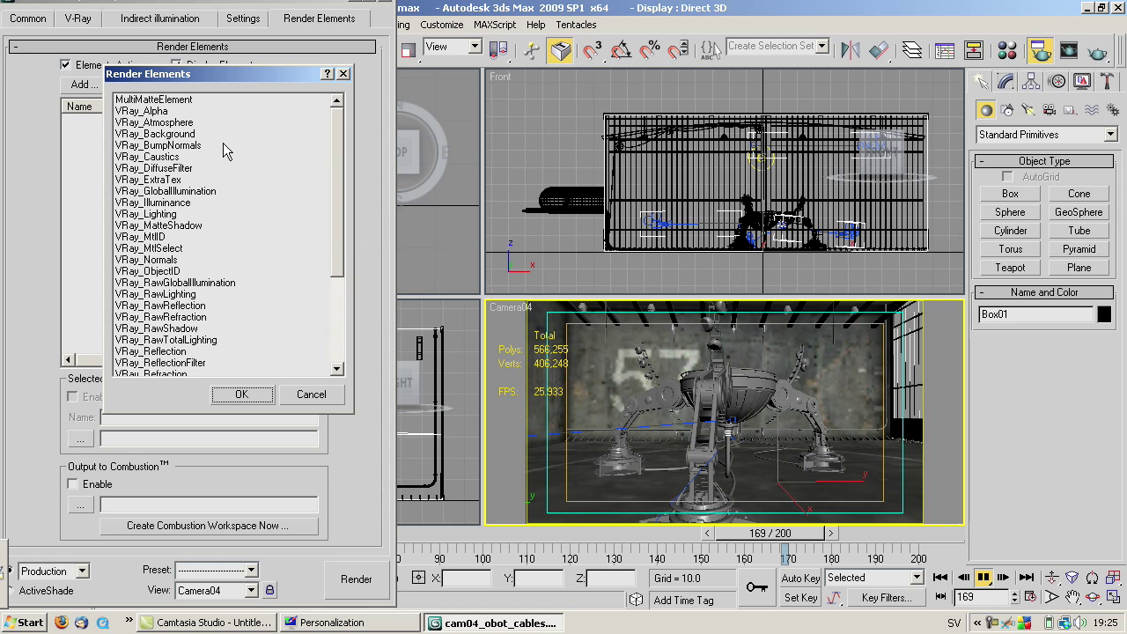
click(187, 191)
ctrl+click(177, 214)
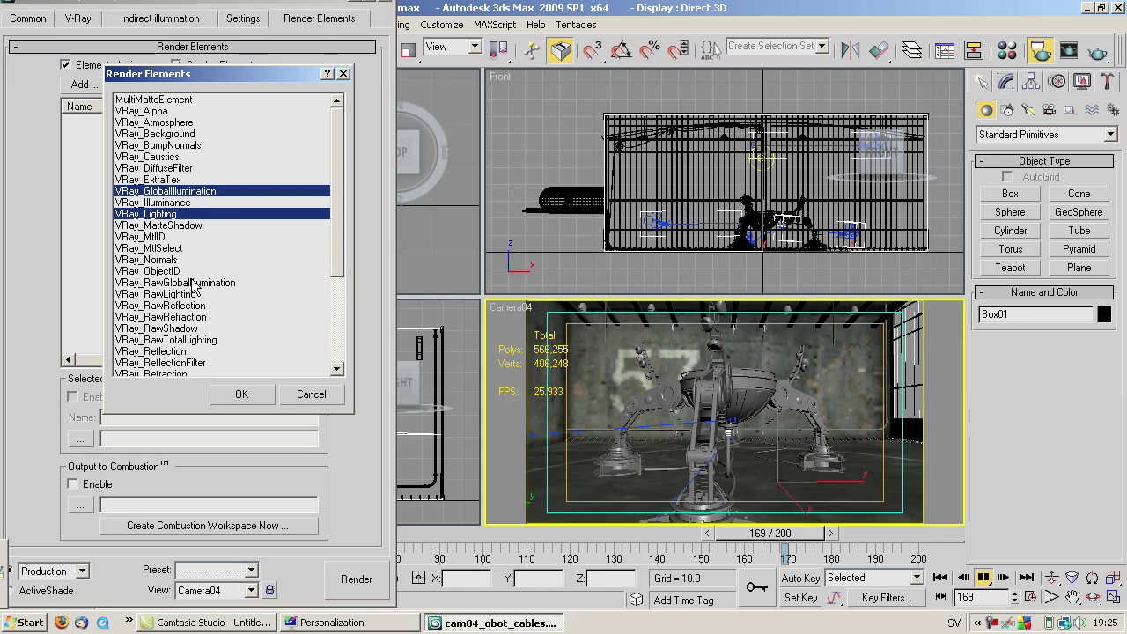
ctrl+click(180, 351)
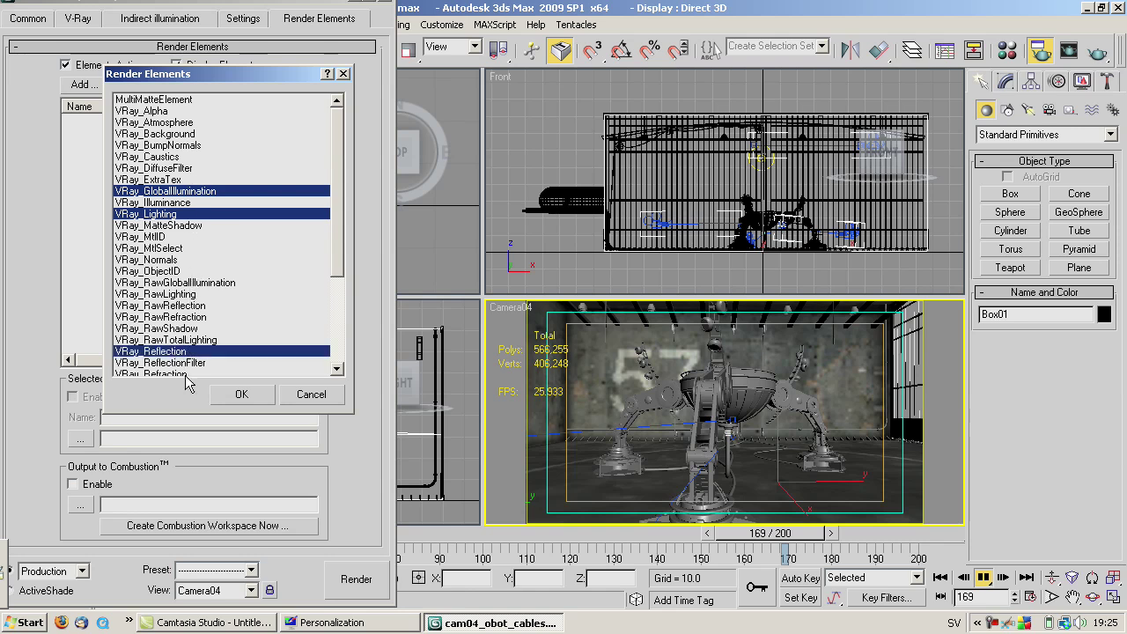
ctrl+click(185, 374)
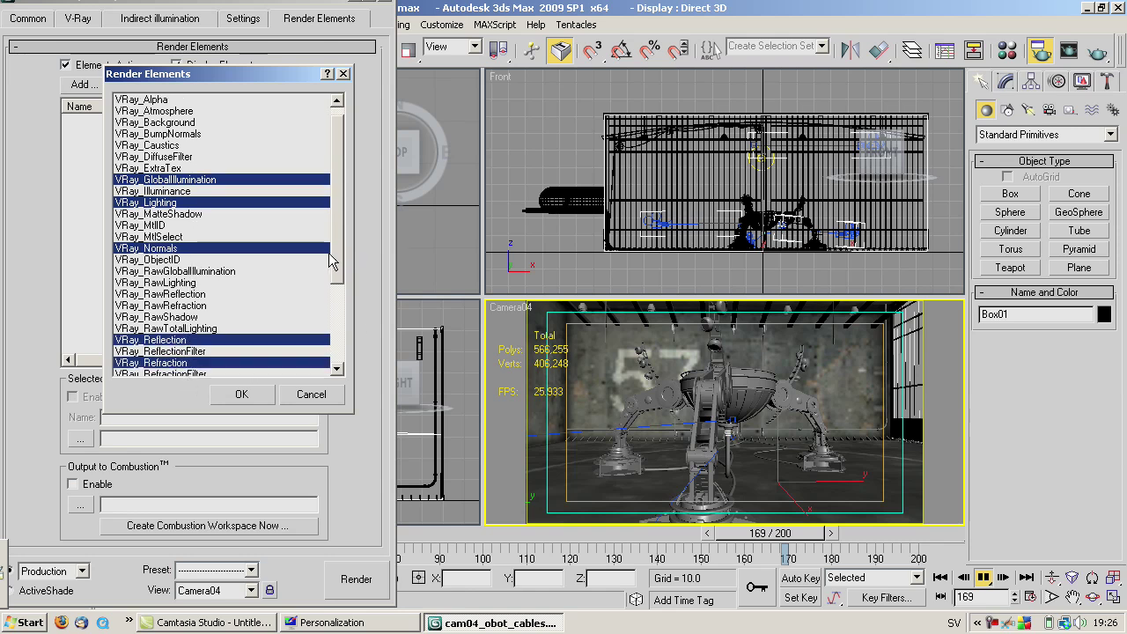
Include VRay_SelfIllumination, VRay_Shadows, VRay_Specular, VRay_Velocity and VRay_ZDepth in the selection and add all selected render elements.
drag(336, 247, 336, 308)
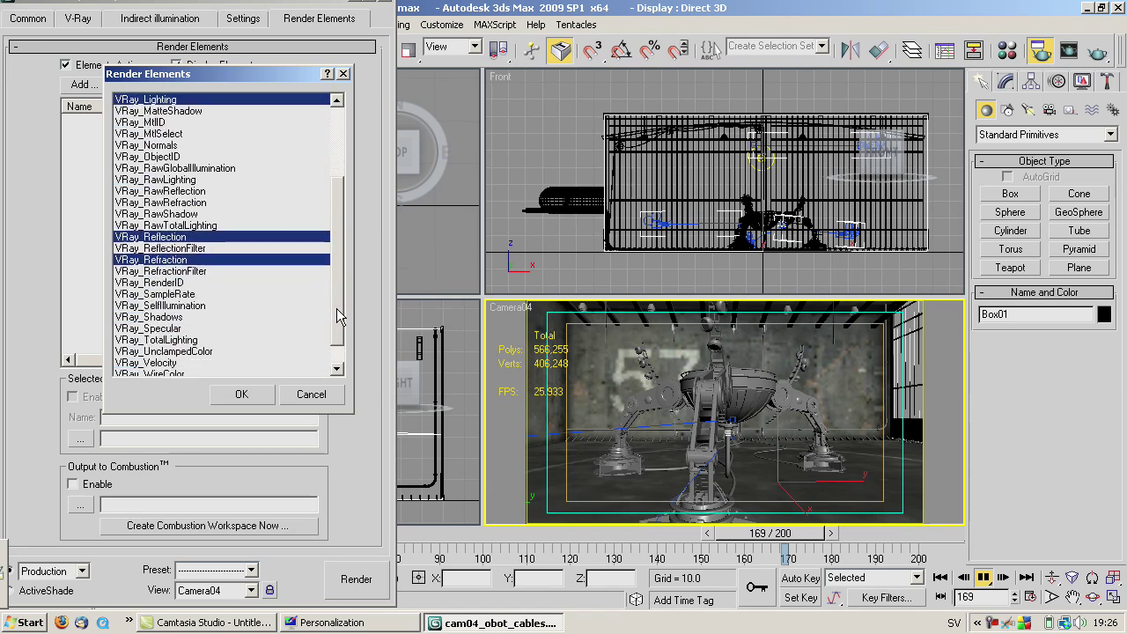
ctrl+click(192, 319)
ctrl+click(195, 306)
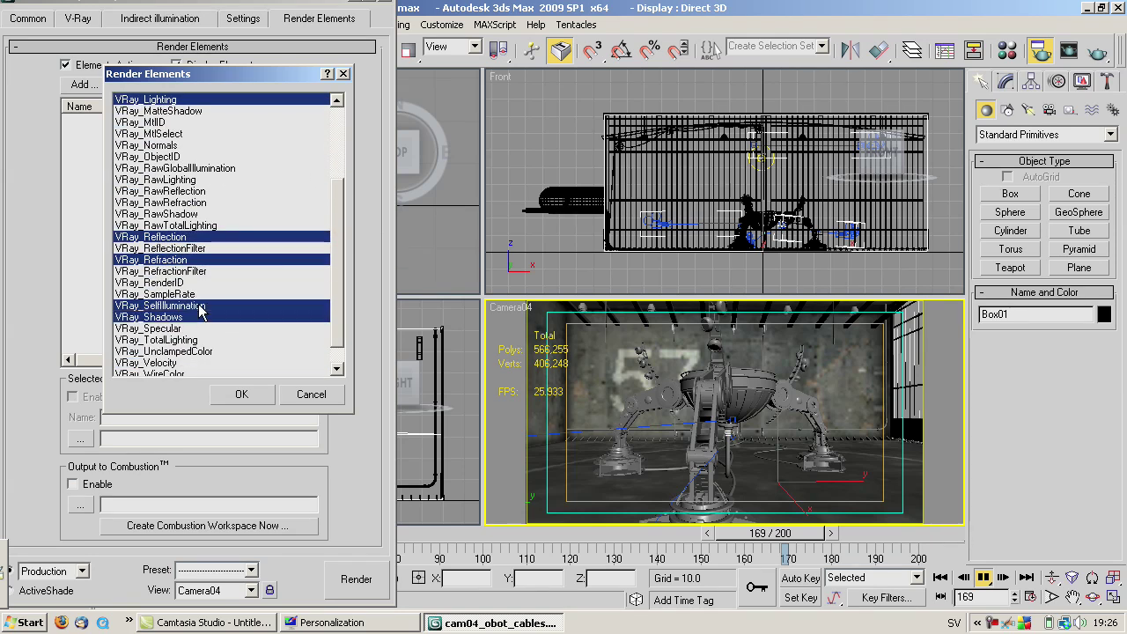
drag(334, 286, 217, 301)
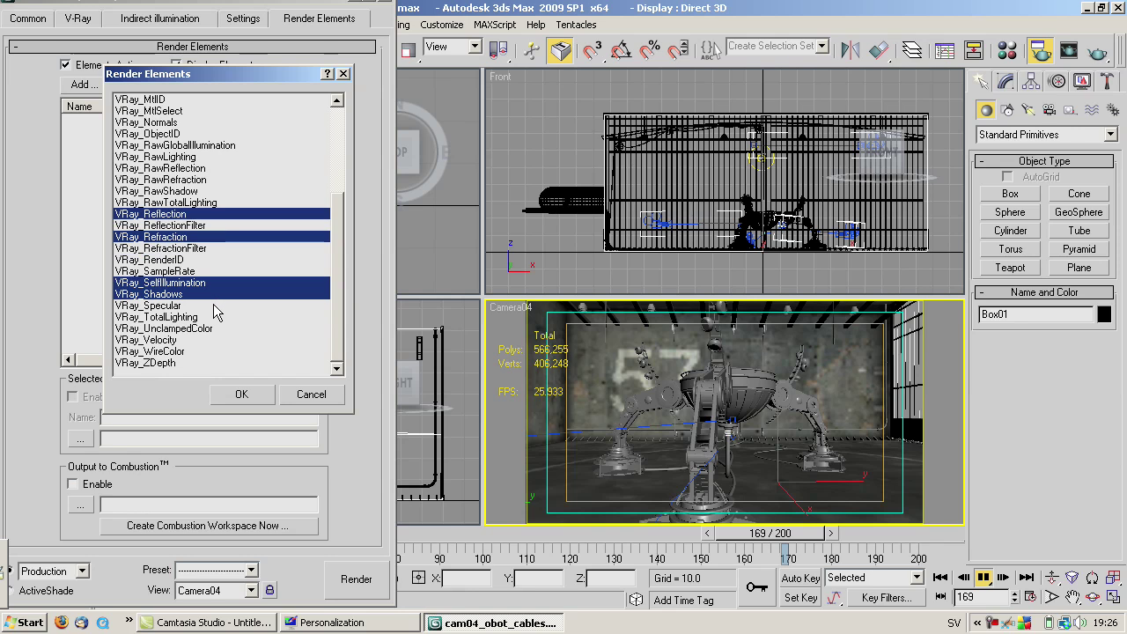
ctrl+click(219, 305)
ctrl+click(196, 362)
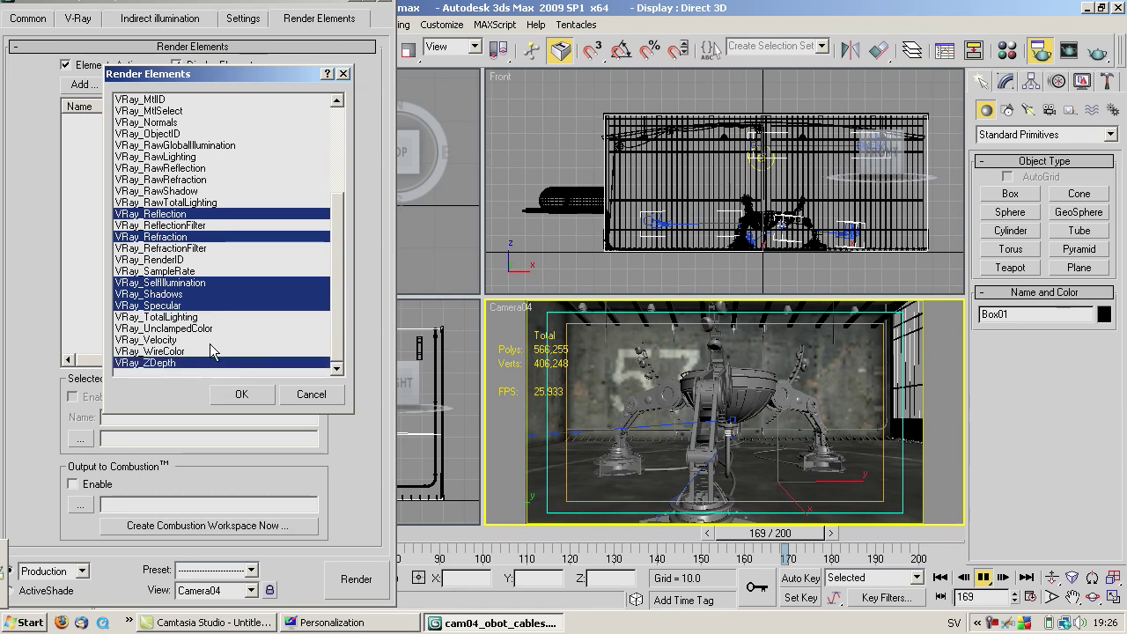
ctrl+click(213, 340)
drag(332, 307, 343, 167)
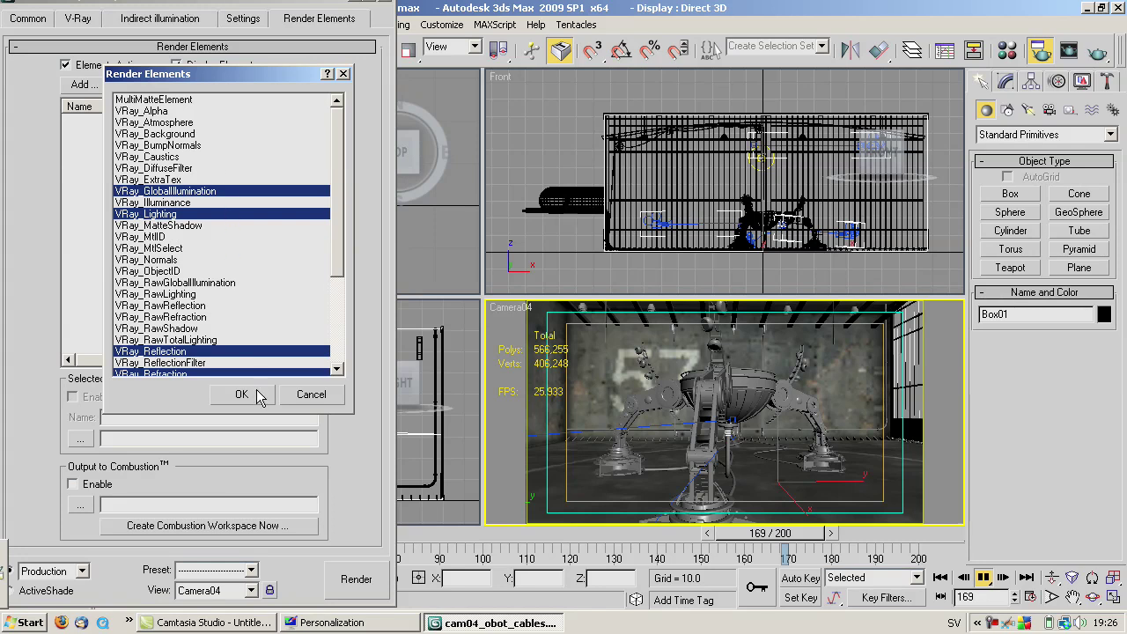
click(241, 394)
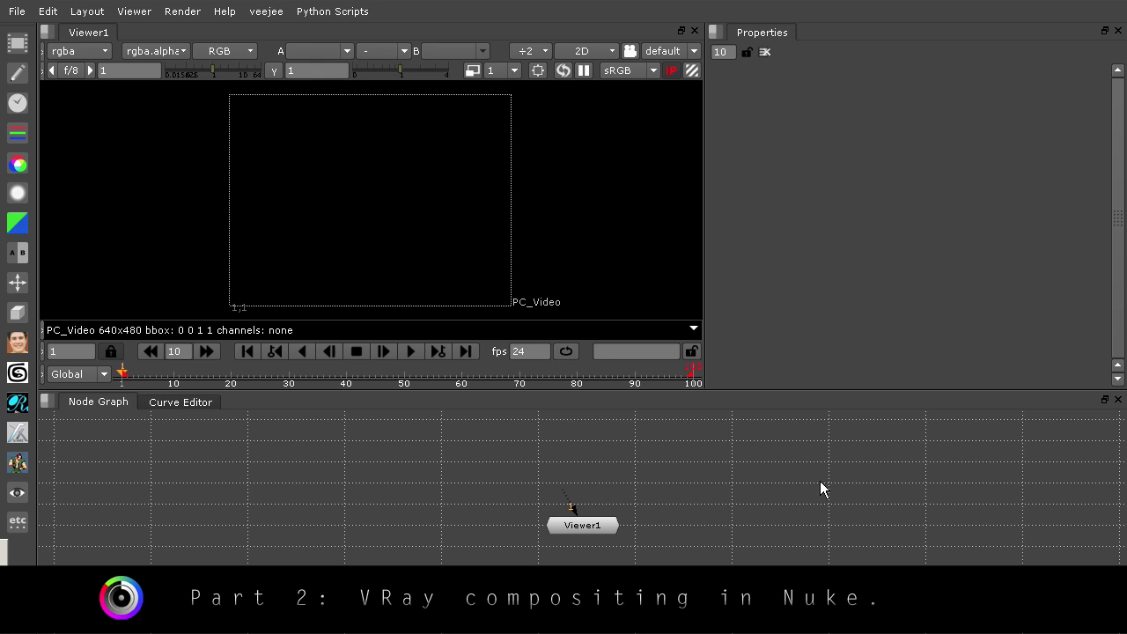
Switch to Nuke, start reading in an image file and browse to the robot_warehouse/frames folder in the cmiVFX media folder.
key(r)
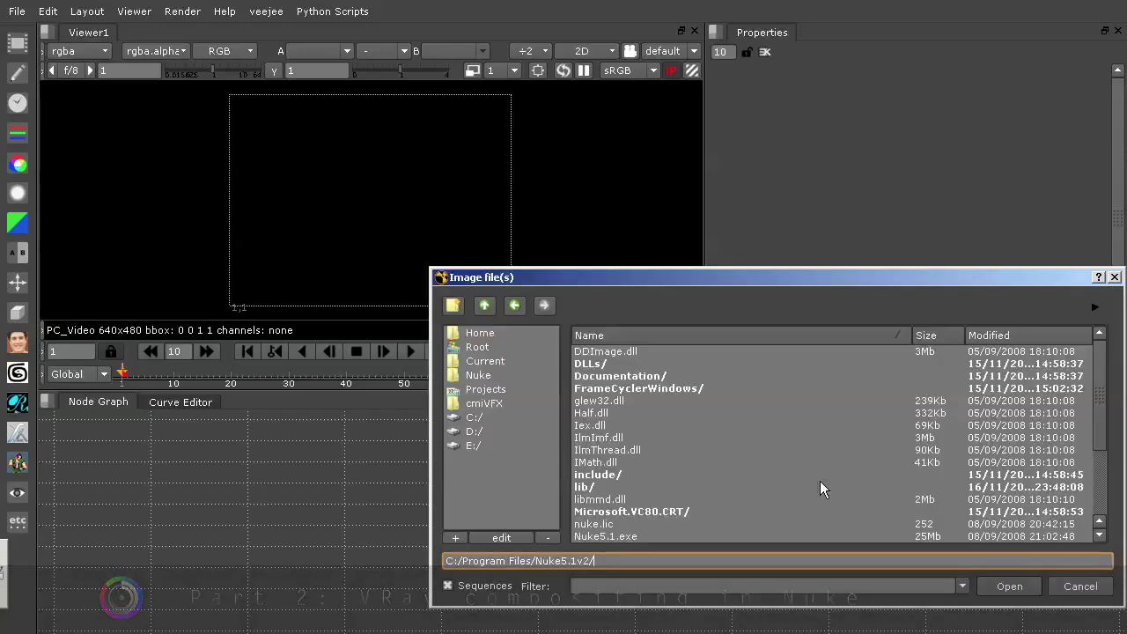
click(507, 401)
double_click(627, 439)
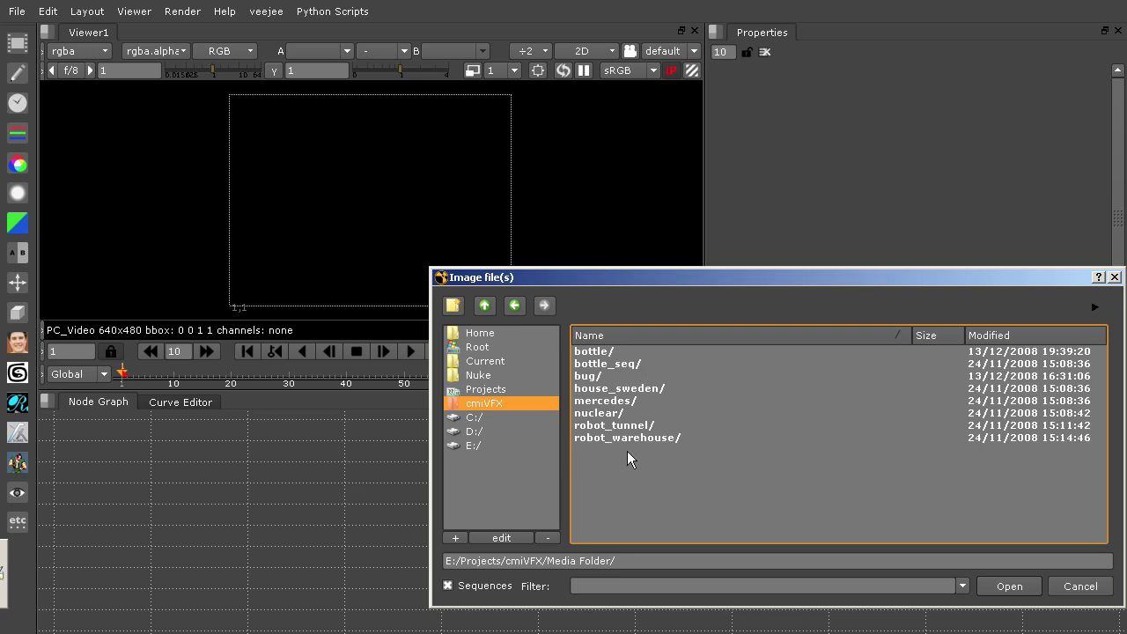
drag(676, 280, 528, 214)
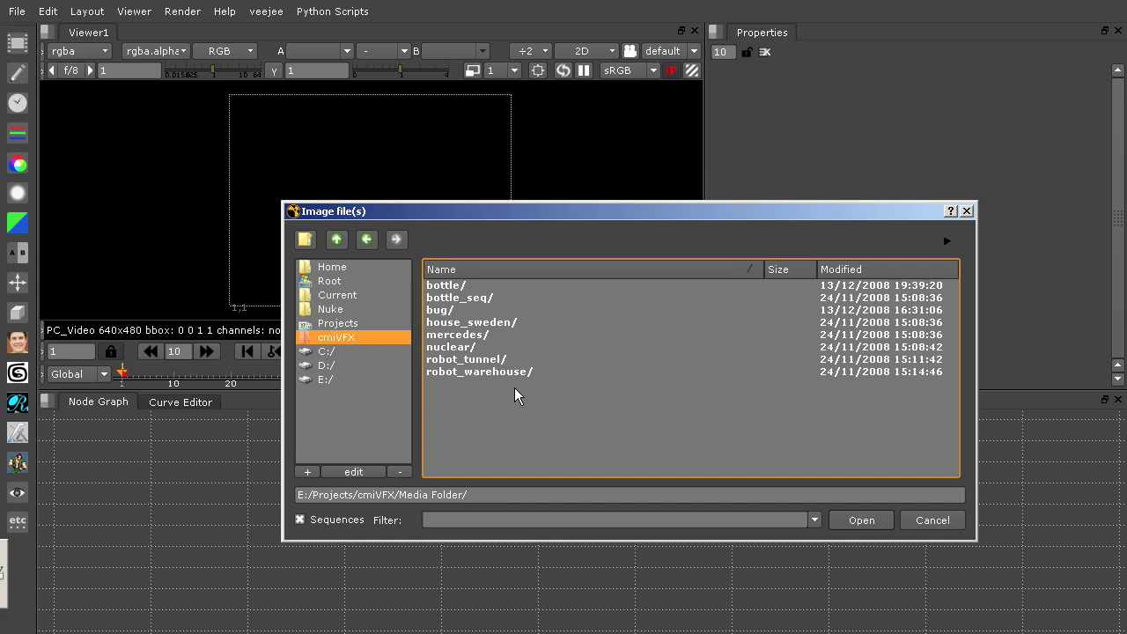
double_click(518, 375)
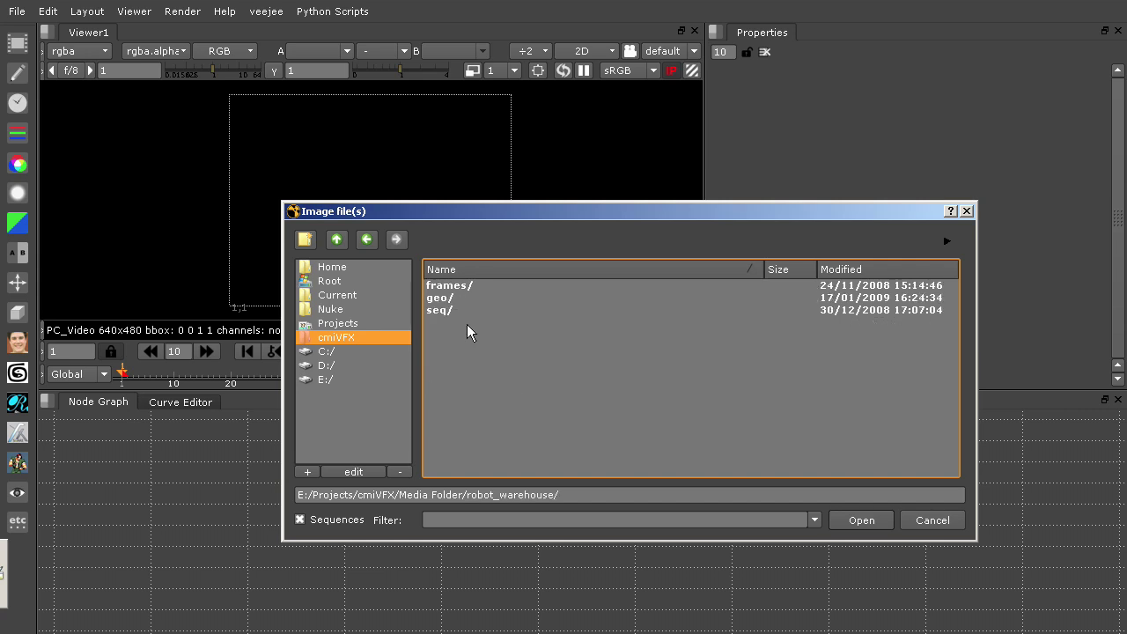
double_click(463, 286)
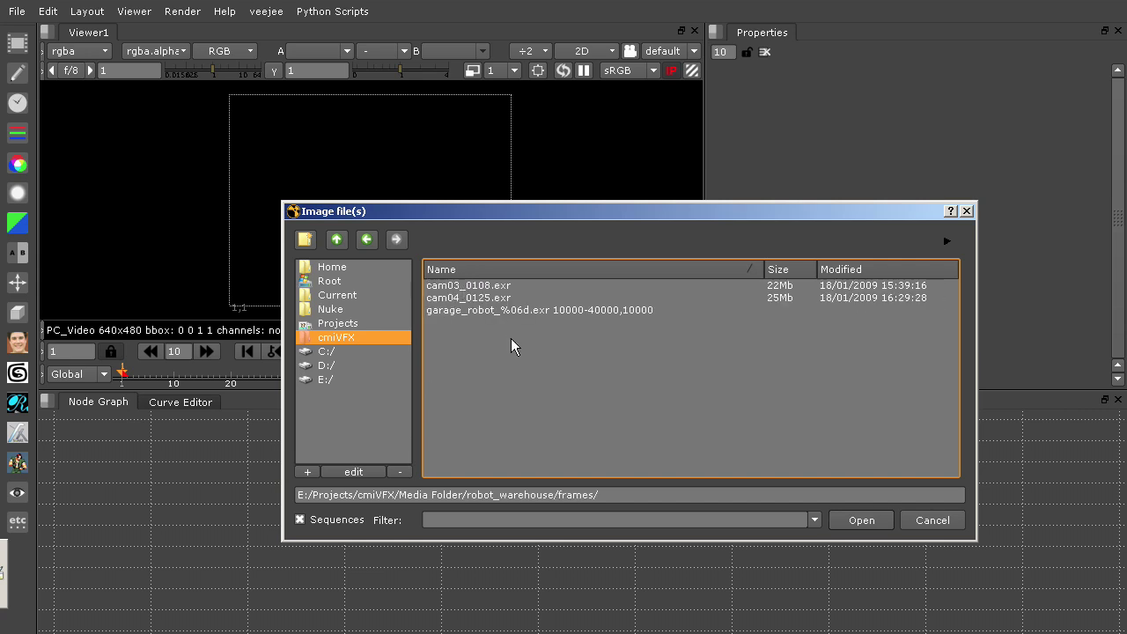
List files individually instead of as sequences, import cam03_0108.exr and place its Read node above and beside the viewer node.
click(340, 521)
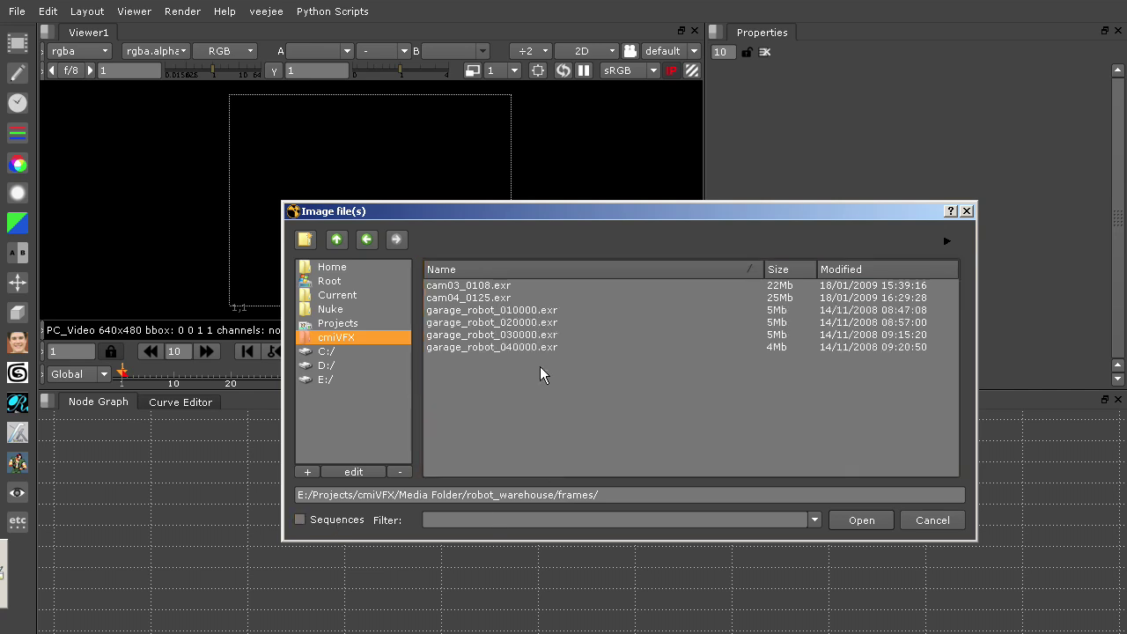
click(483, 286)
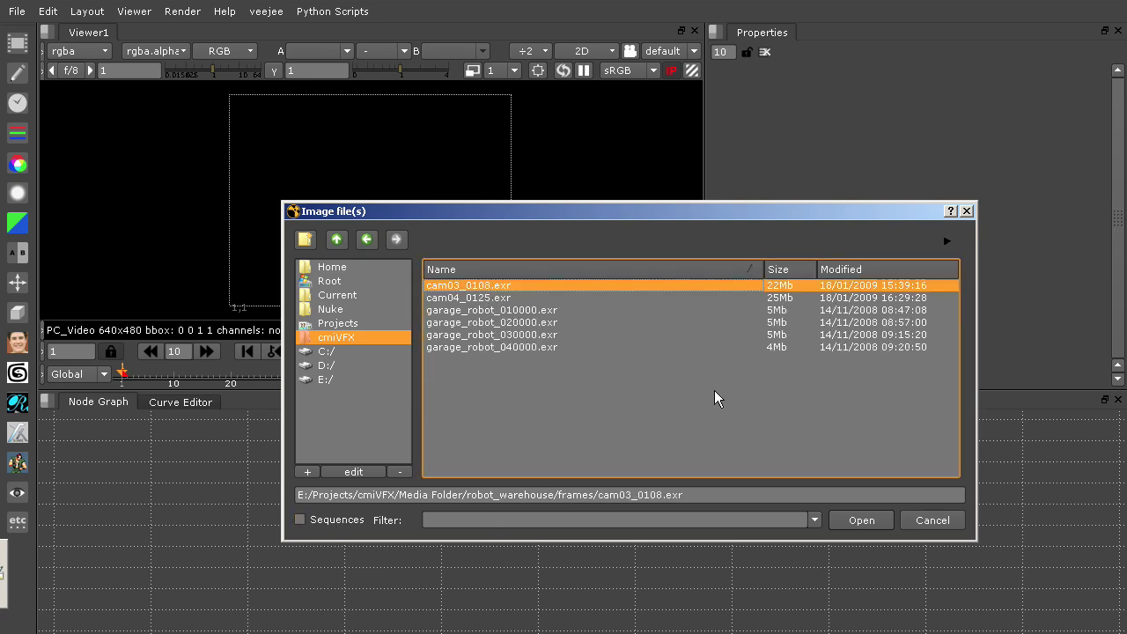
click(872, 524)
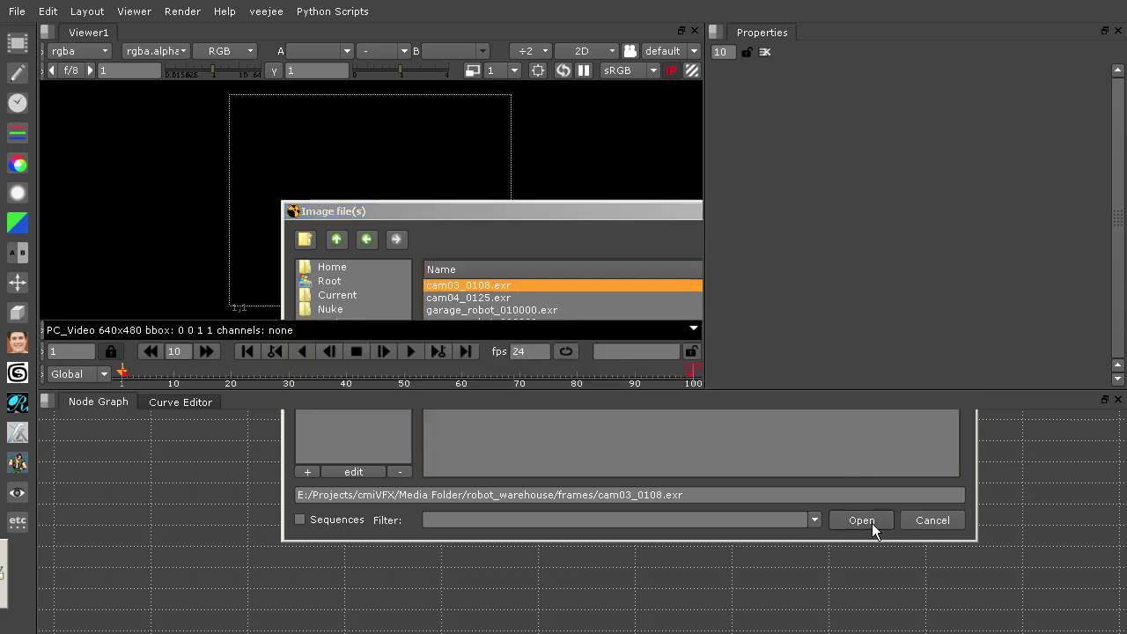
drag(806, 481, 446, 456)
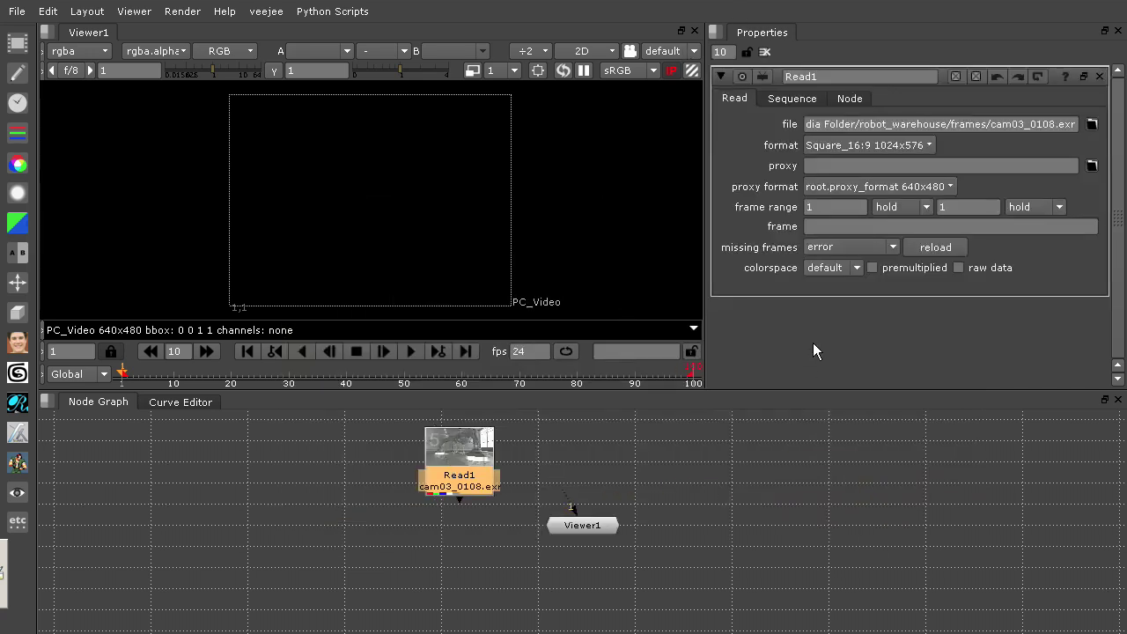
Set the Read node's colorspace to sRGB and connect the node to the viewer.
click(826, 269)
click(839, 304)
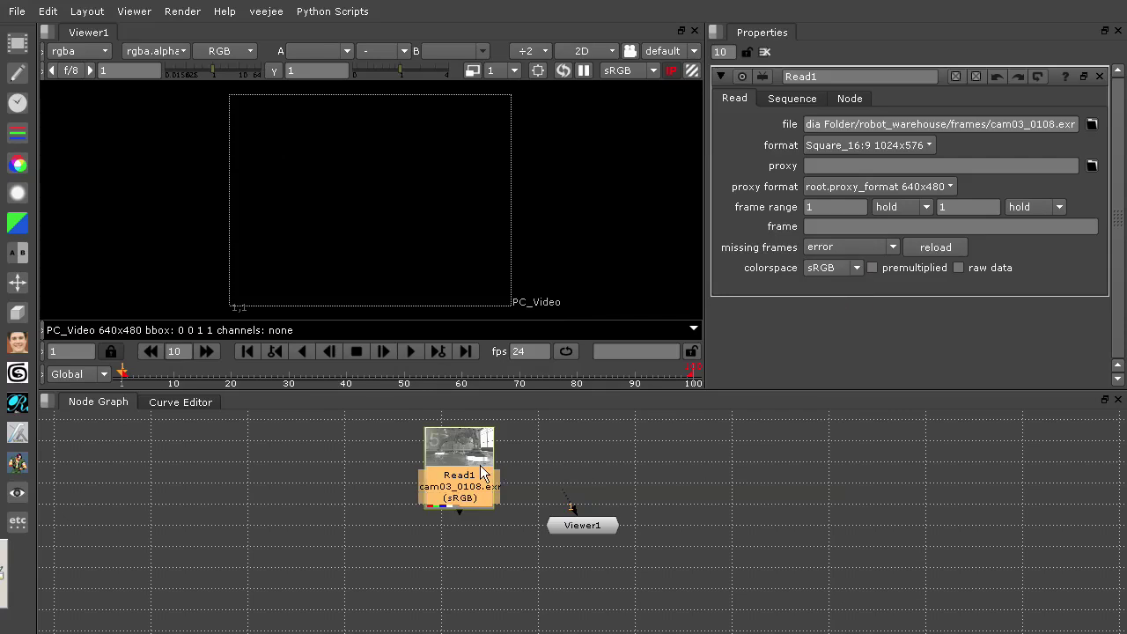
key(1)
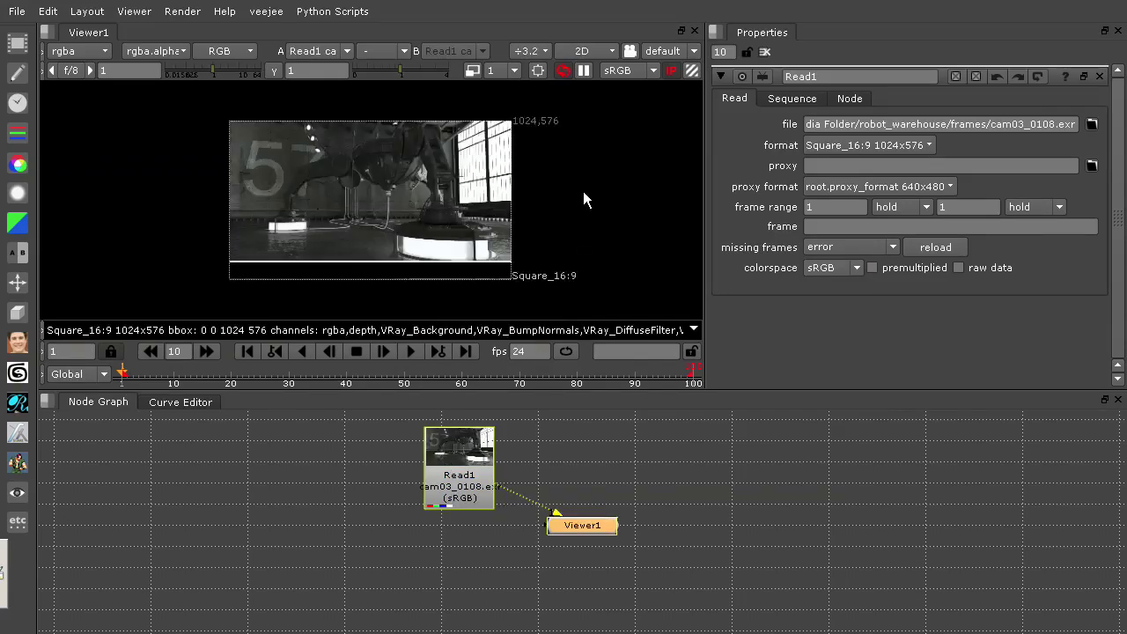
Maximize the viewer at x1 zoom and examine the image and its list of channel layers, keeping rgba displayed.
key(space)
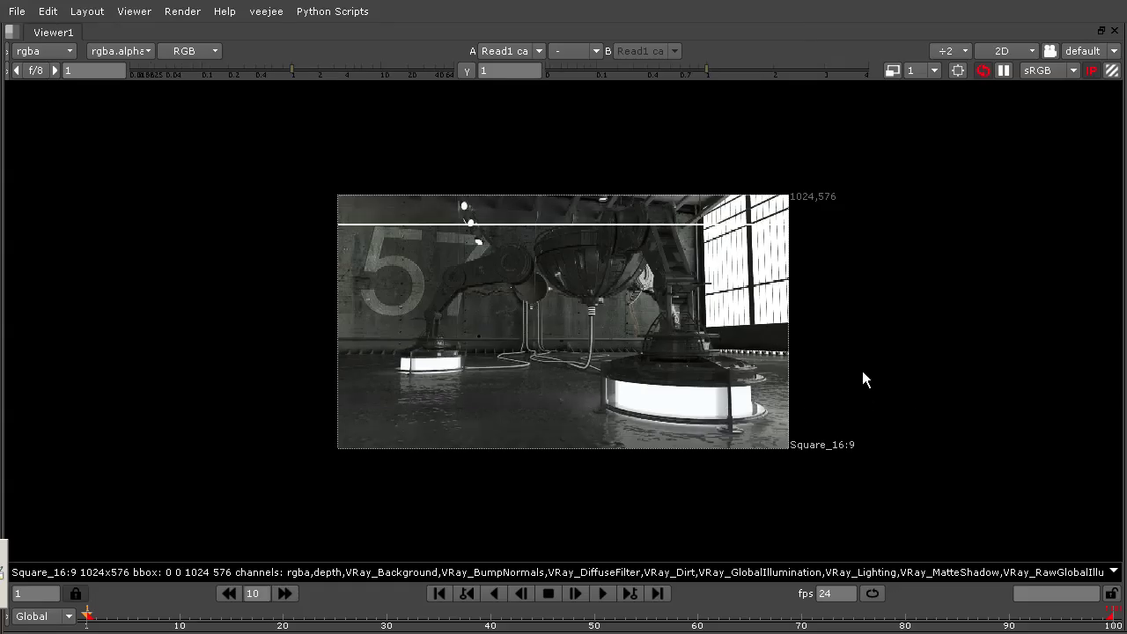
click(956, 51)
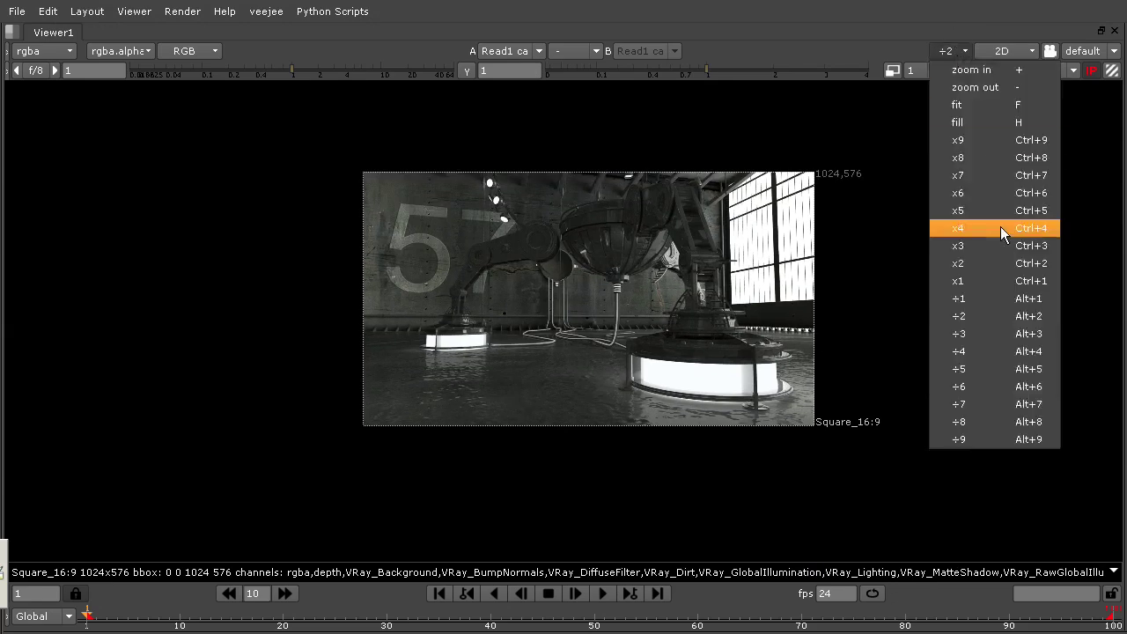
click(992, 281)
middle_drag(836, 294, 807, 324)
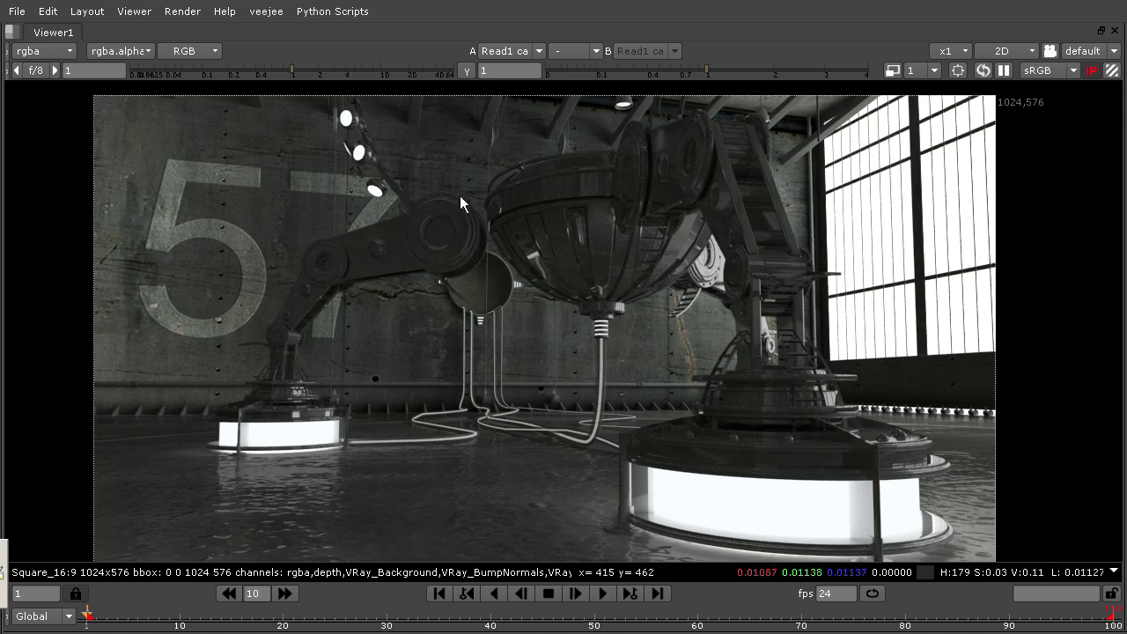
click(69, 53)
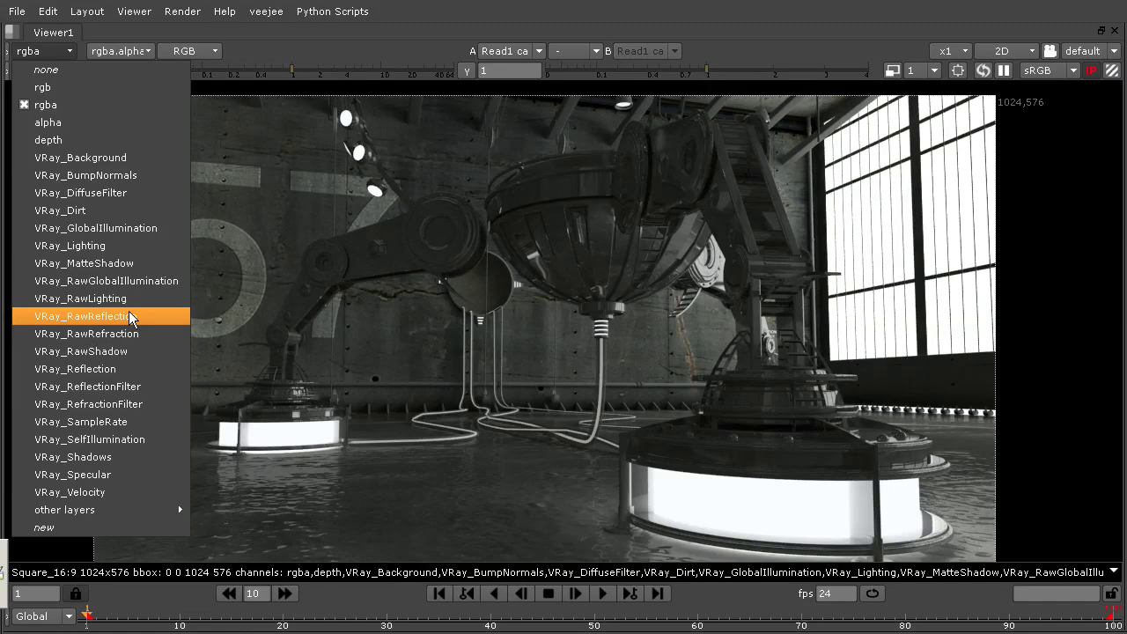
click(152, 105)
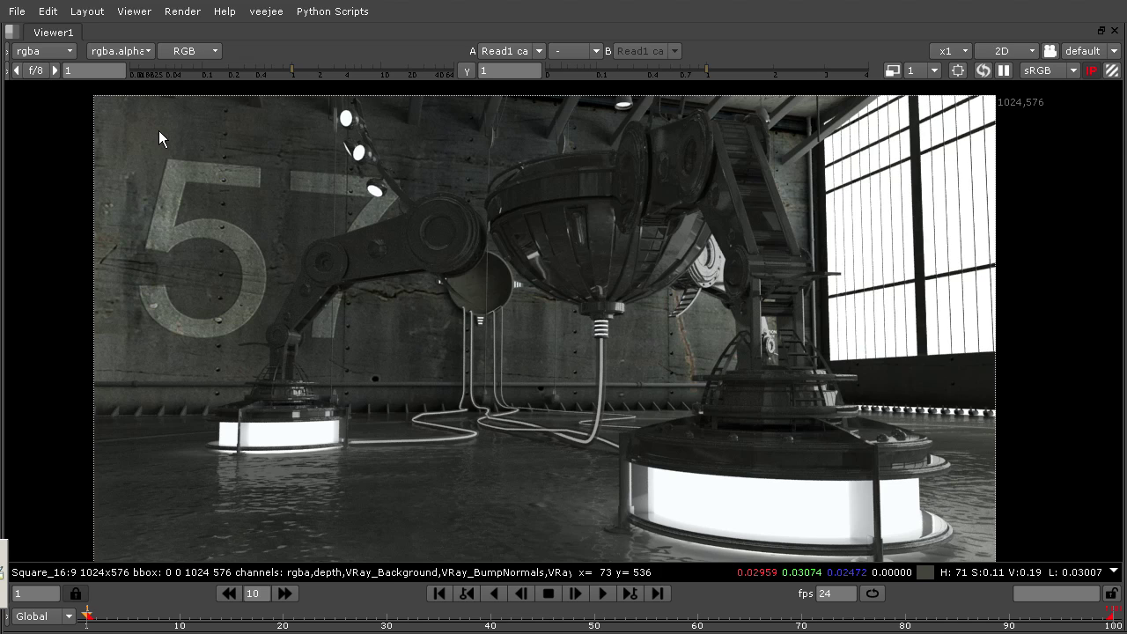
click(57, 50)
click(54, 105)
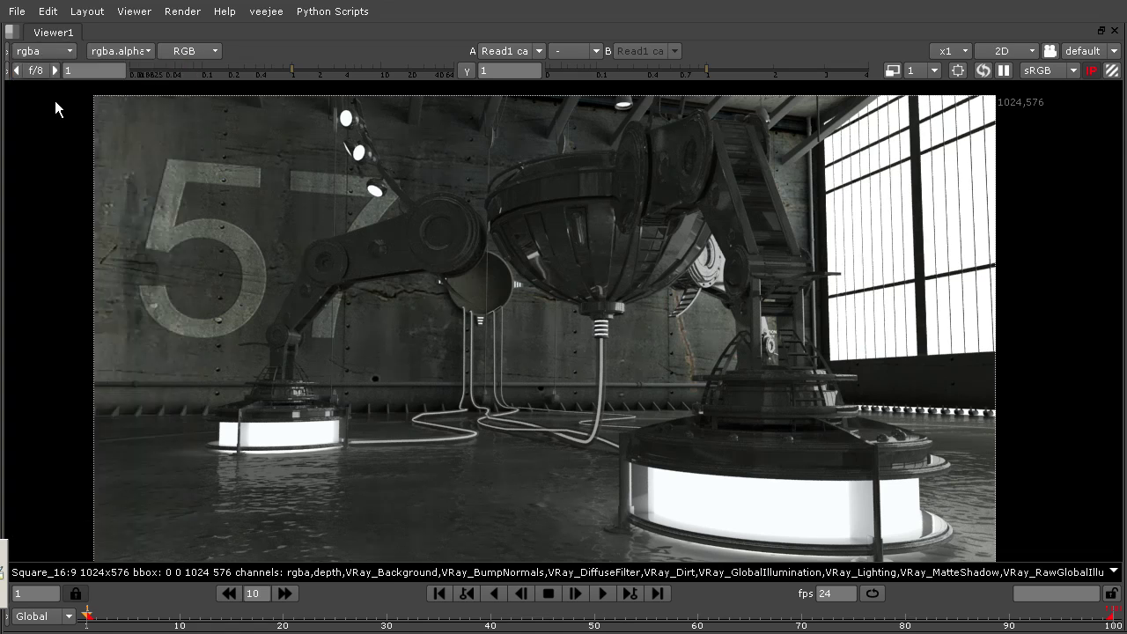
Review the alpha and depth channels and the V-Ray passes from VRay_Background through VRay_Lighting one by one, comparing VRay_BumpNormals with VRay_DiffuseFilter.
key(Down)
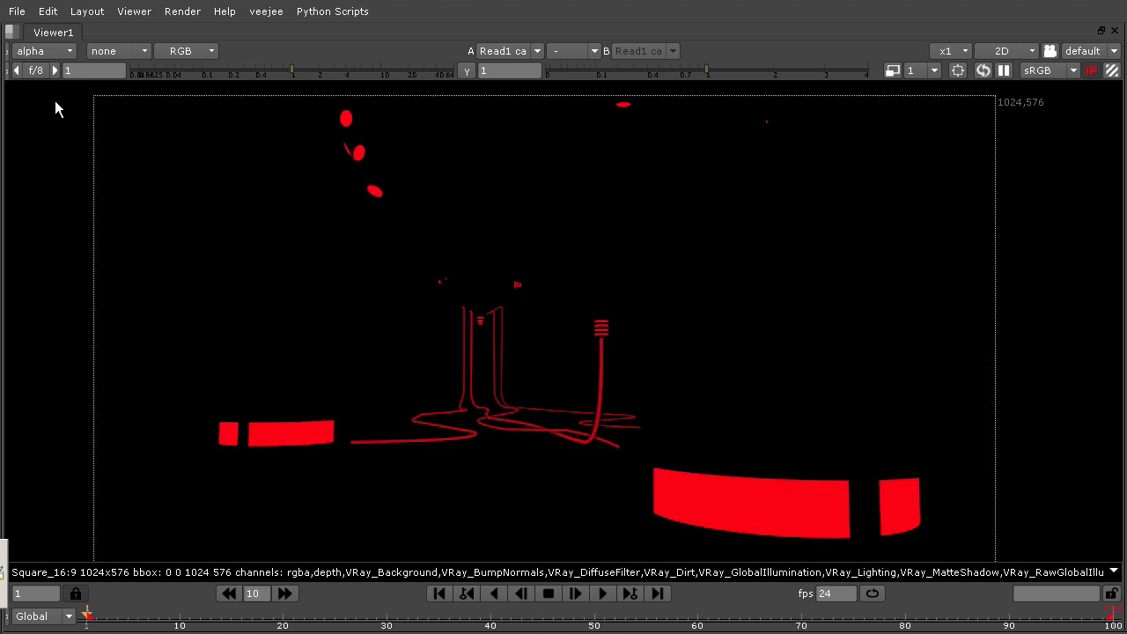
key(Down)
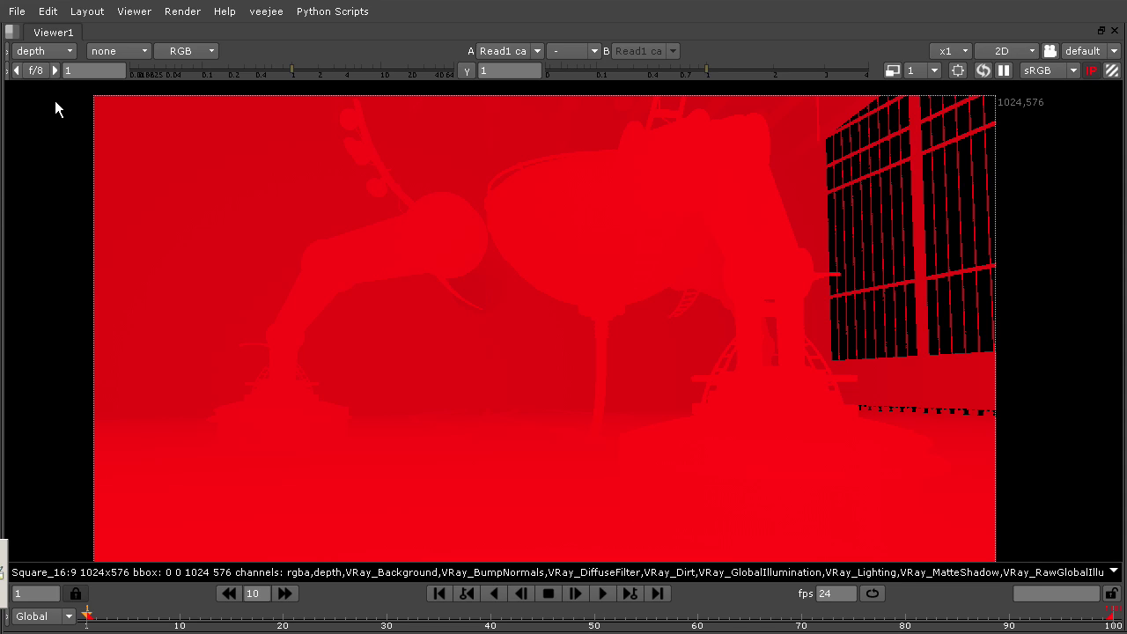
key(Page_Down)
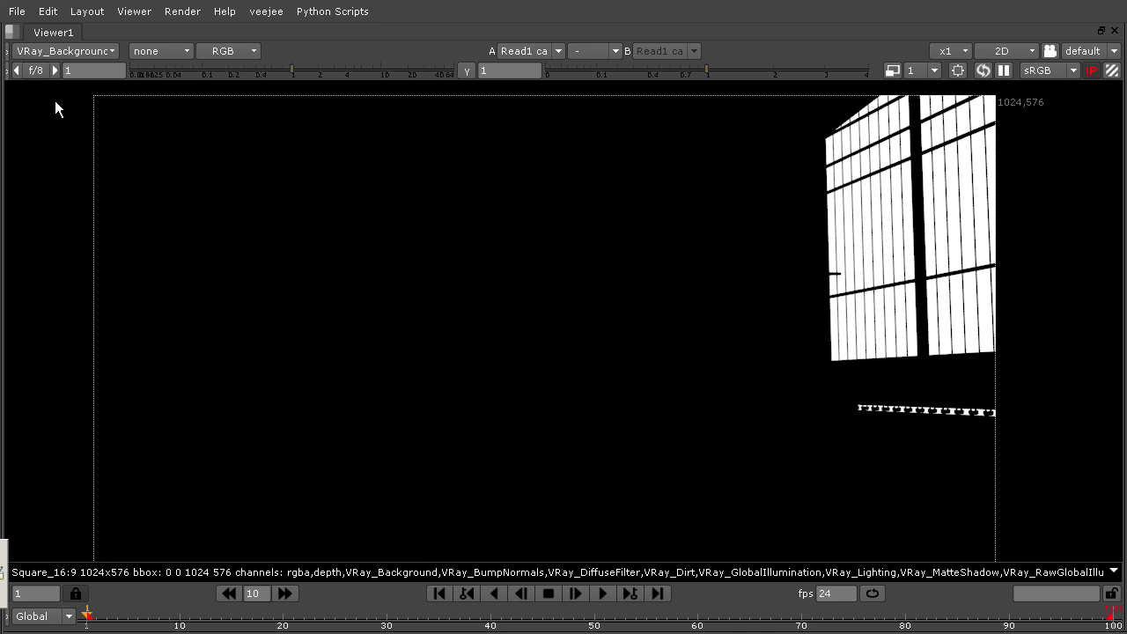
key(Page_Down)
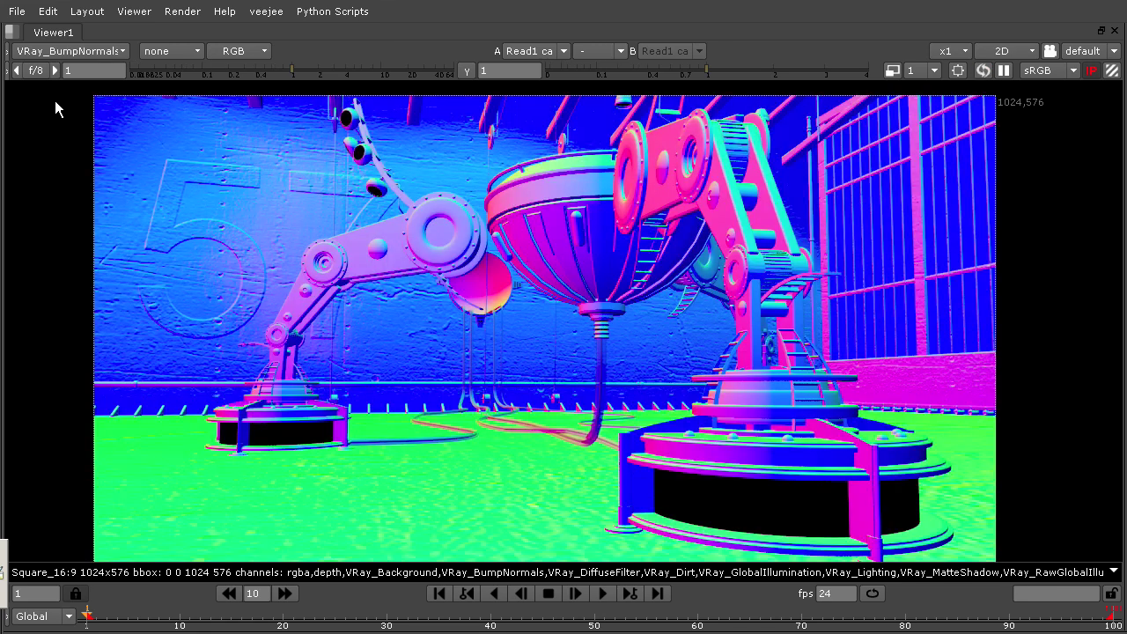
key(Page_Down)
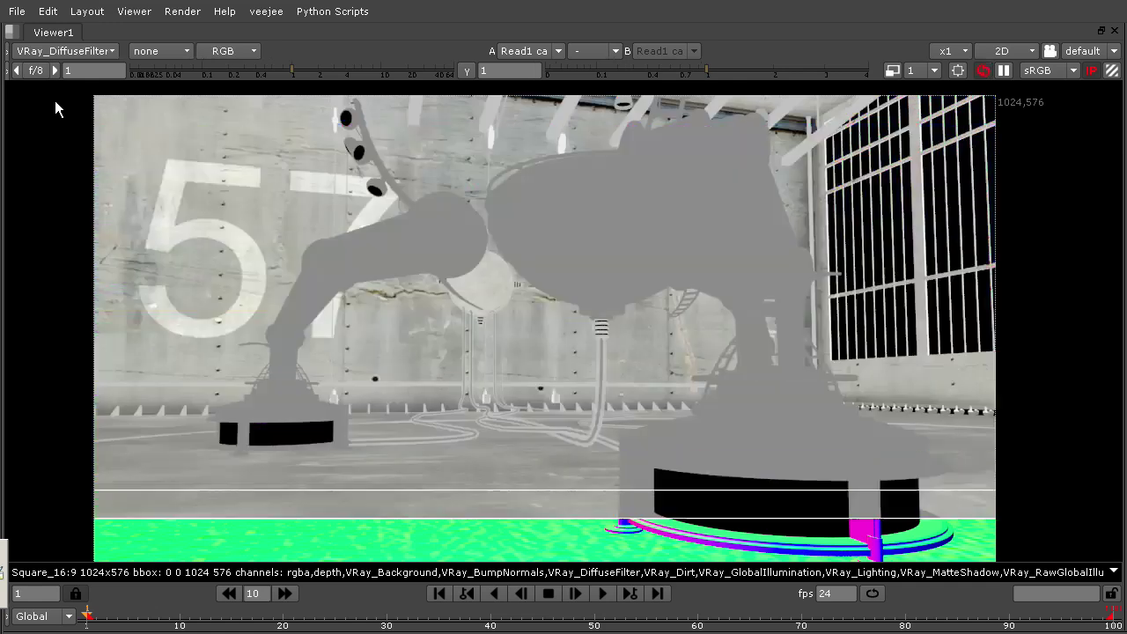
key(Page_Up)
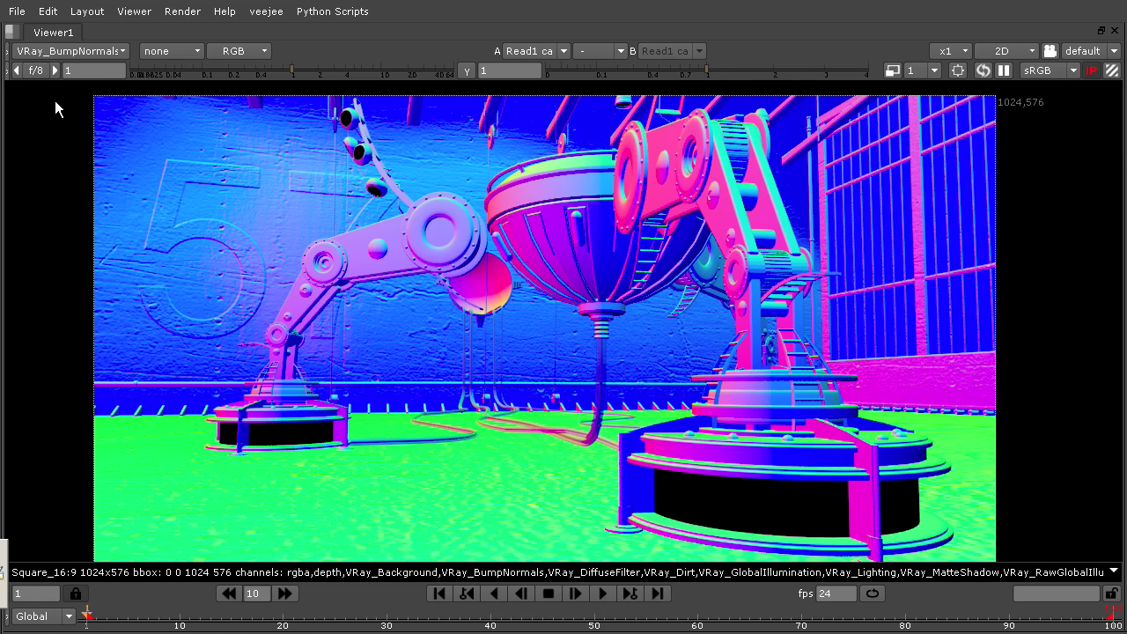
key(Page_Down)
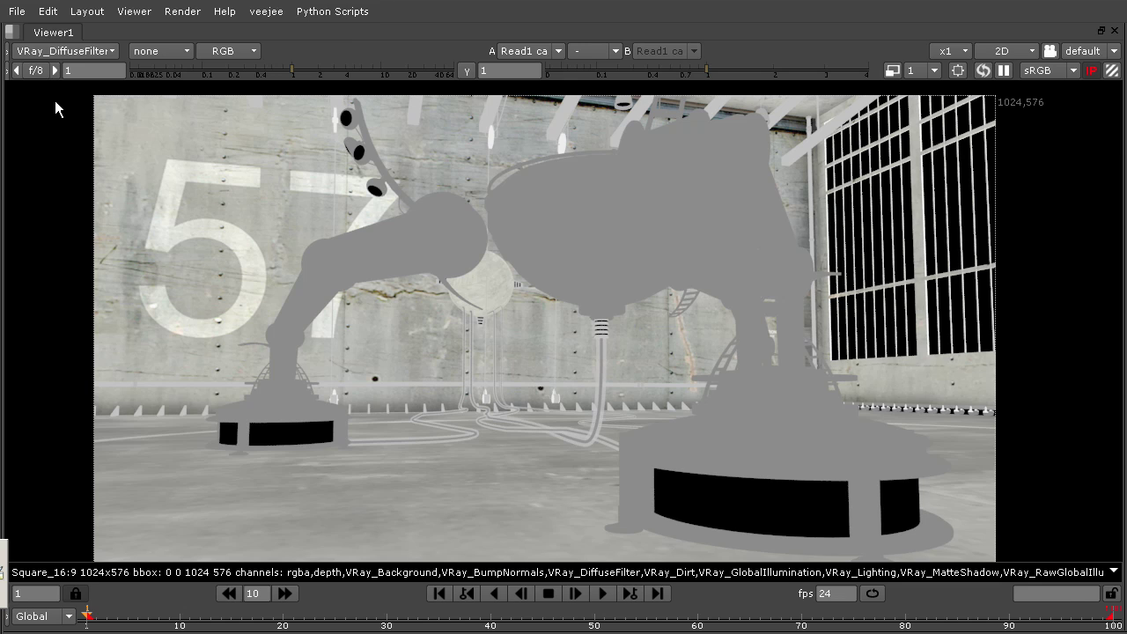
key(Page_Down)
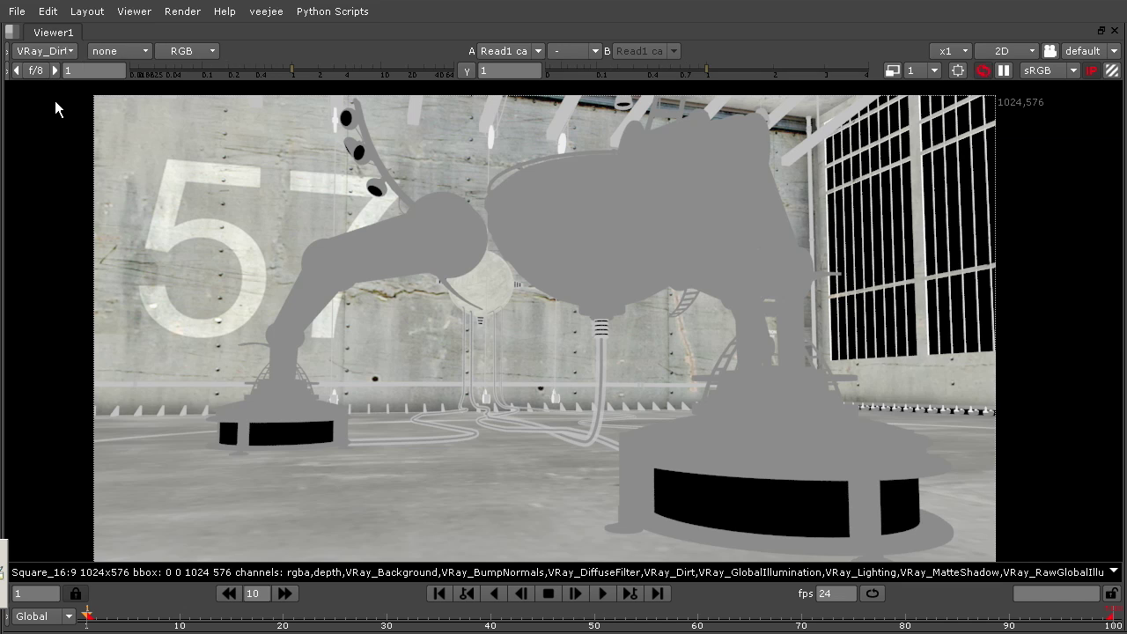
key(Page_Down)
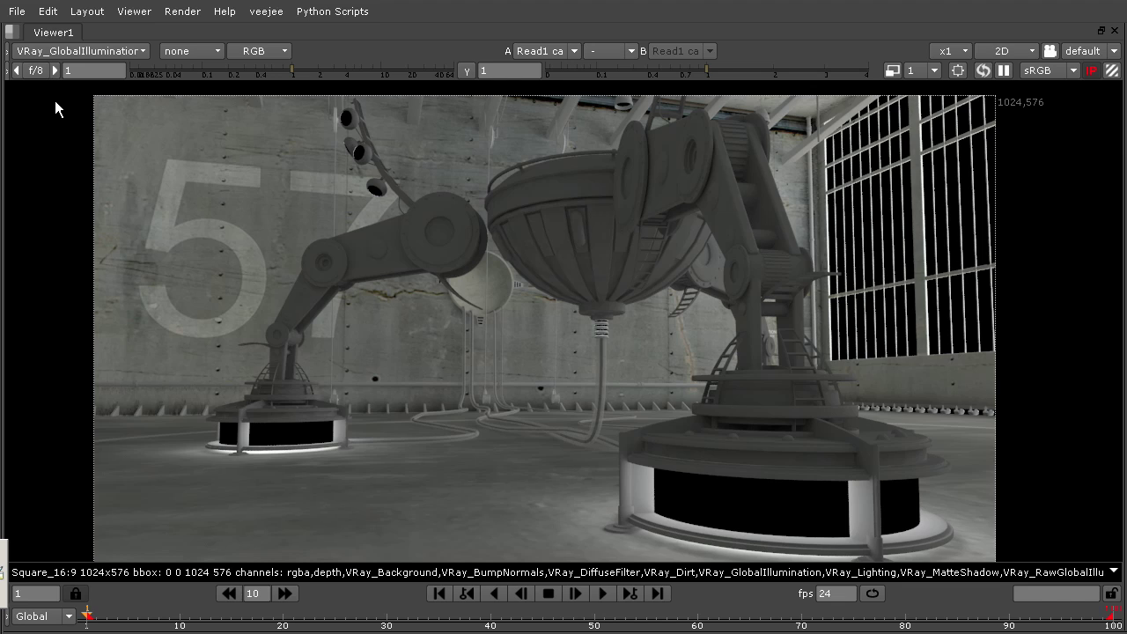
key(Page_Down)
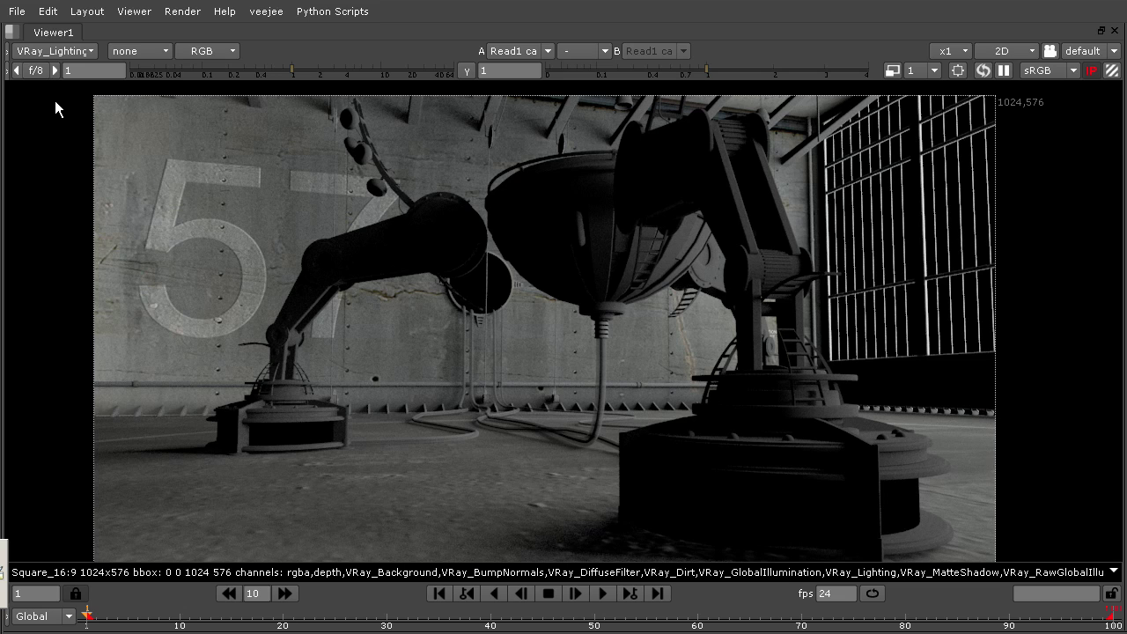
Step the viewer through the remaining V-Ray passes after VRay_Lighting, including raw reflection, raw shadow, reflection, self-illumination, shadows and specular.
key(Page_Down)
key(Page_Down)
key(Page_Down)
key(Page_Down)
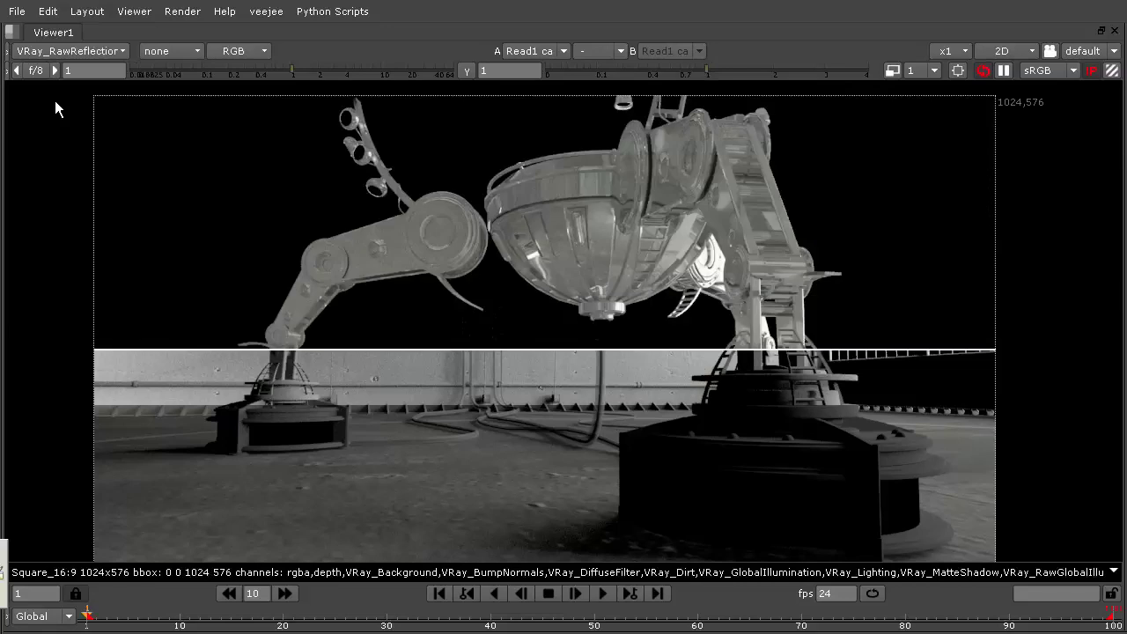
key(Page_Down)
key(Page_Down)
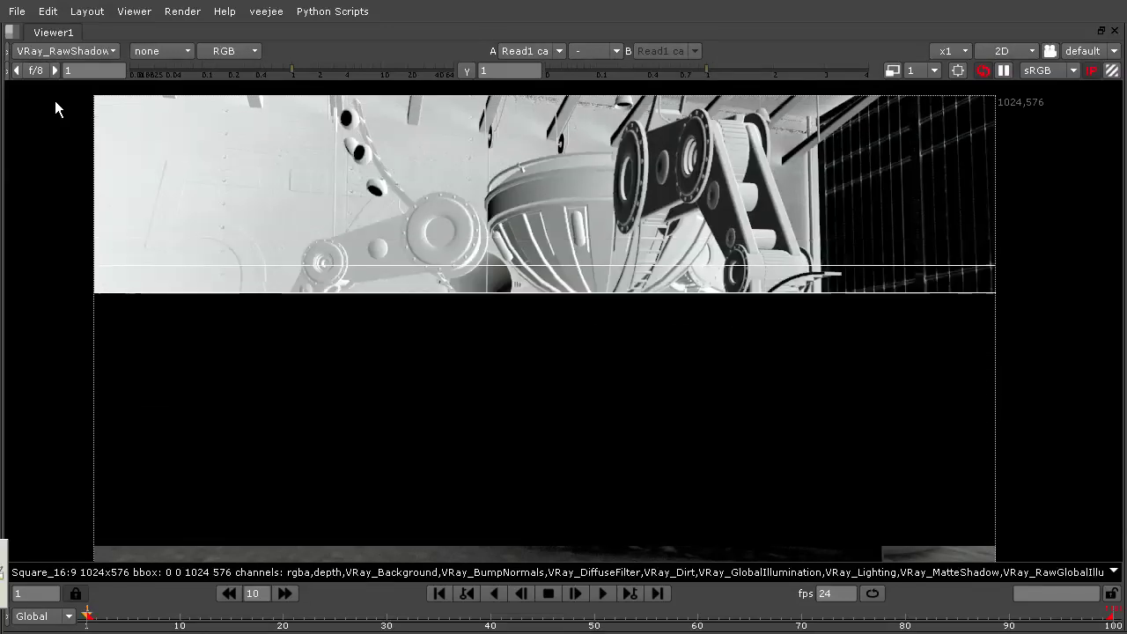
key(Page_Down)
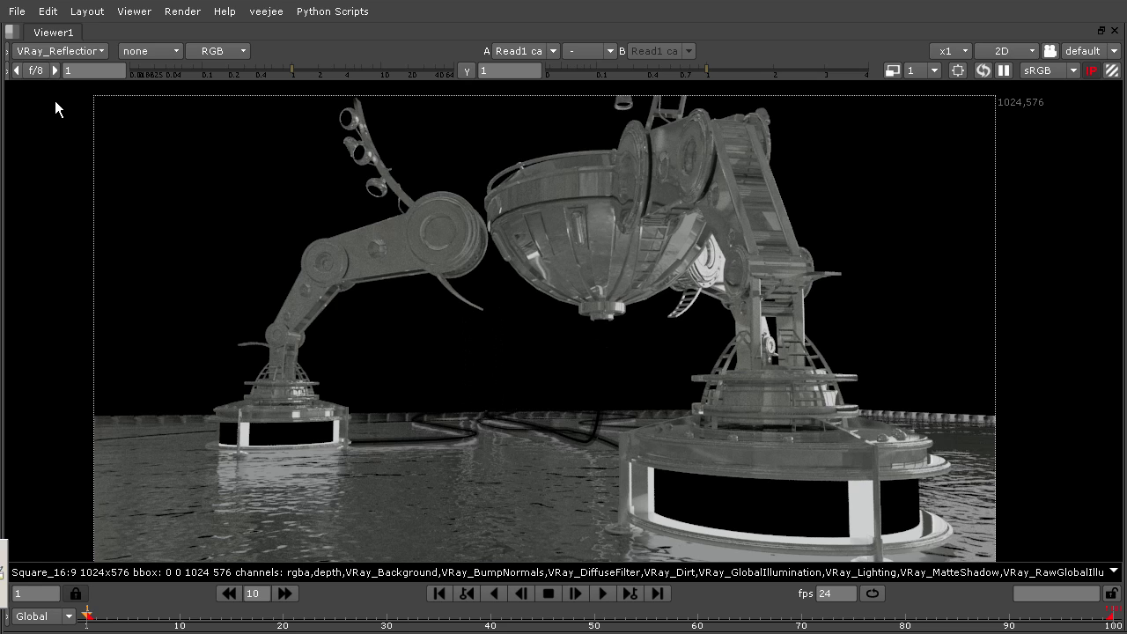
key(Page_Down)
key(Page_Down)
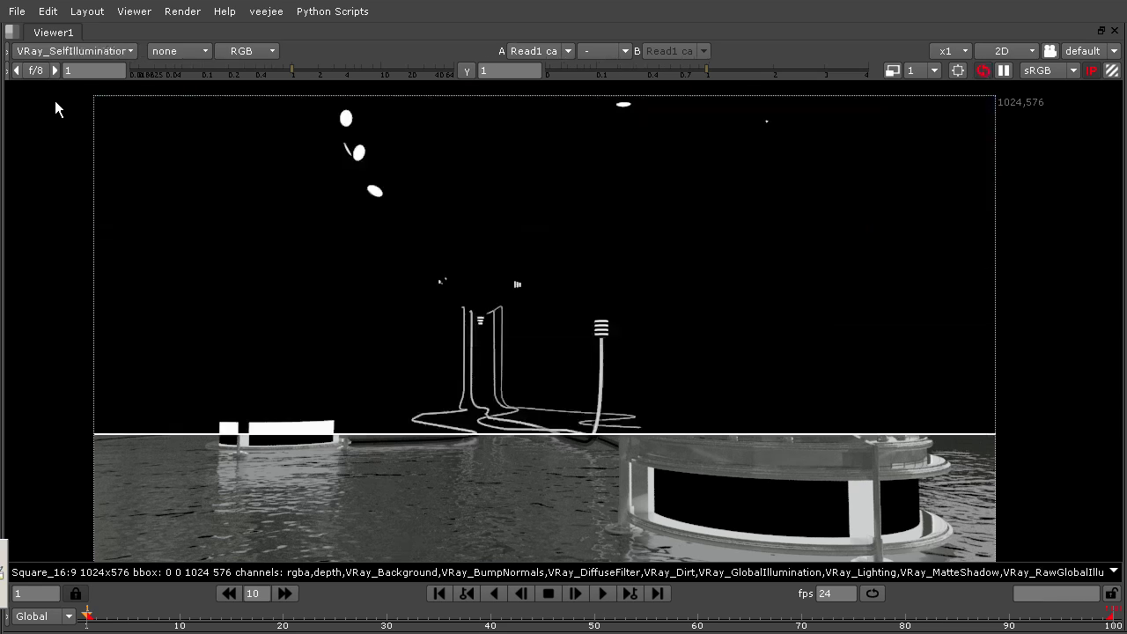
key(Page_Down)
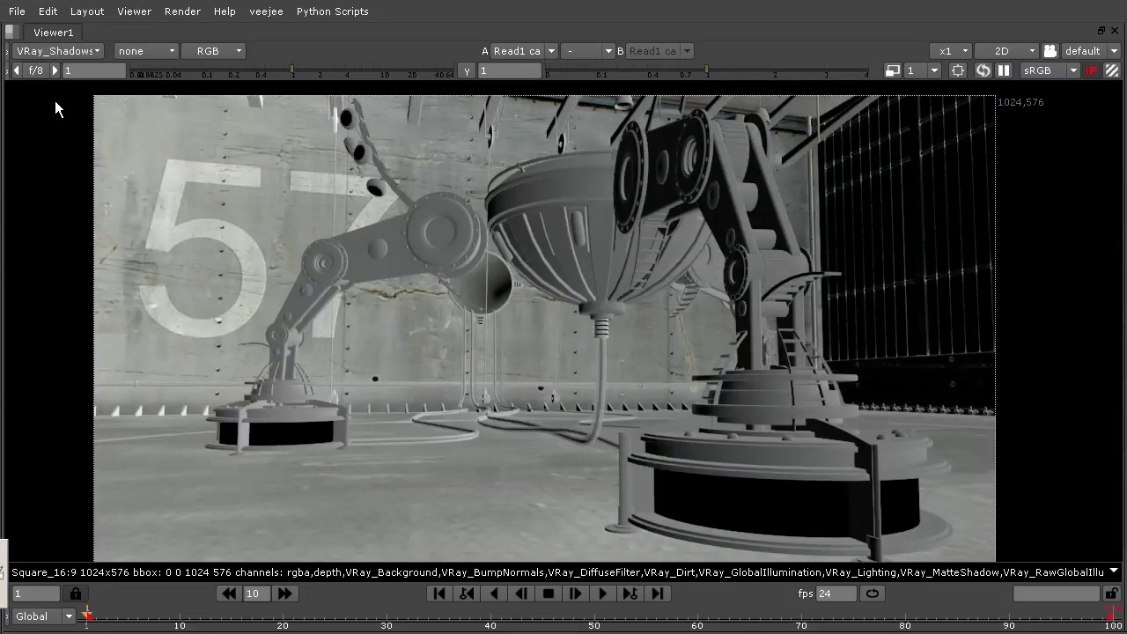
key(Page_Down)
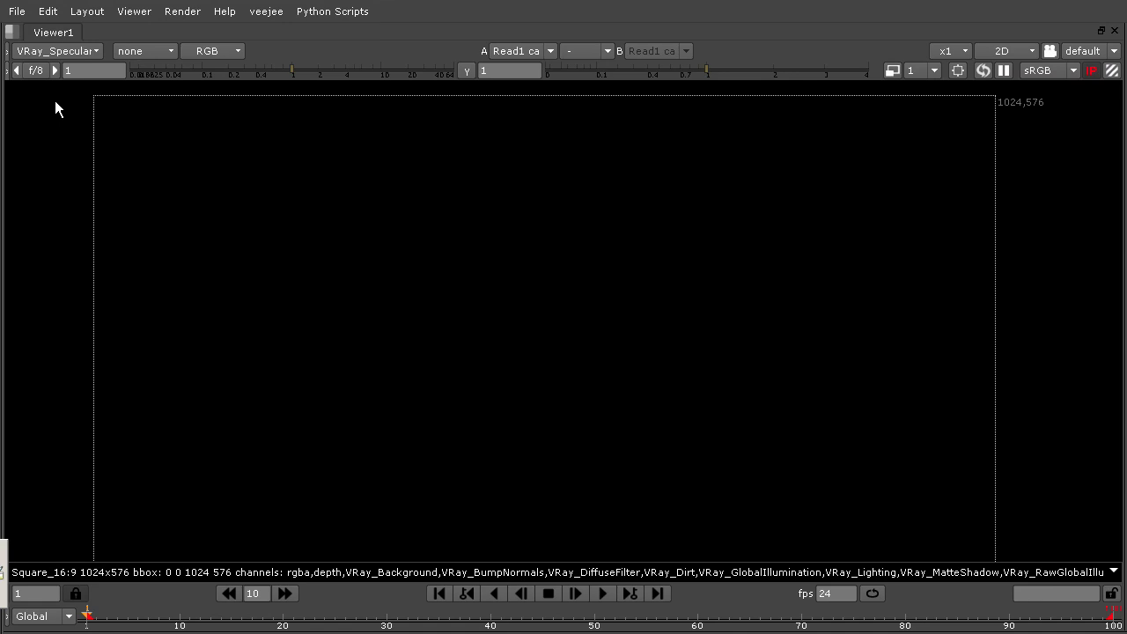
key(Page_Down)
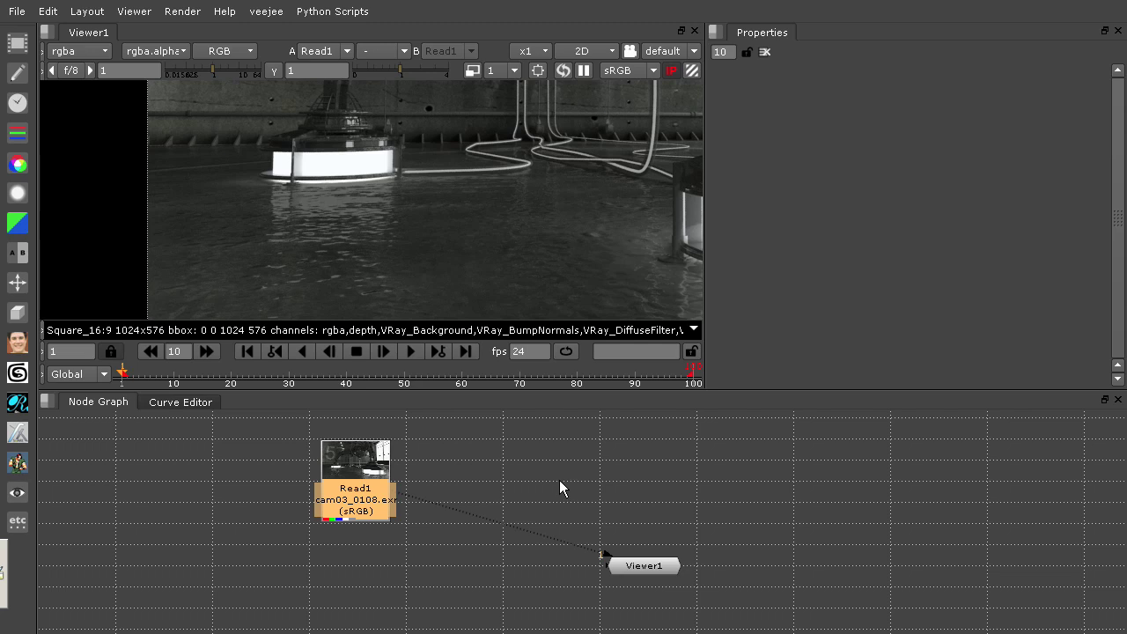
Add a Shuffle node beneath the Read node and set its in 1 layer to VRay_Background.
middle_drag(559, 480, 556, 497)
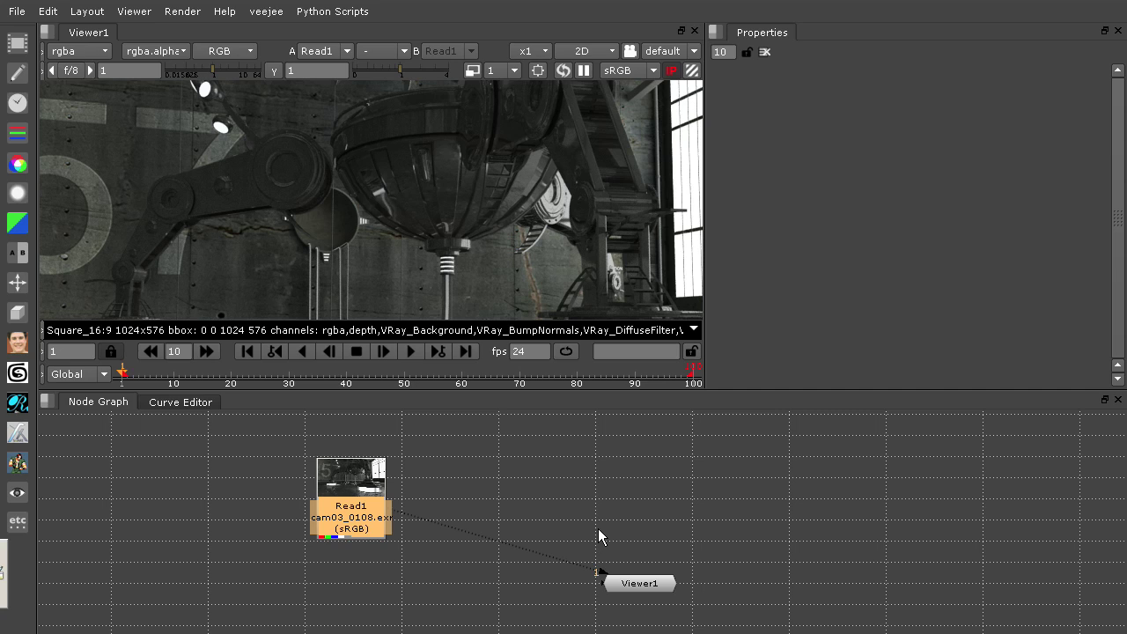
drag(368, 481, 351, 461)
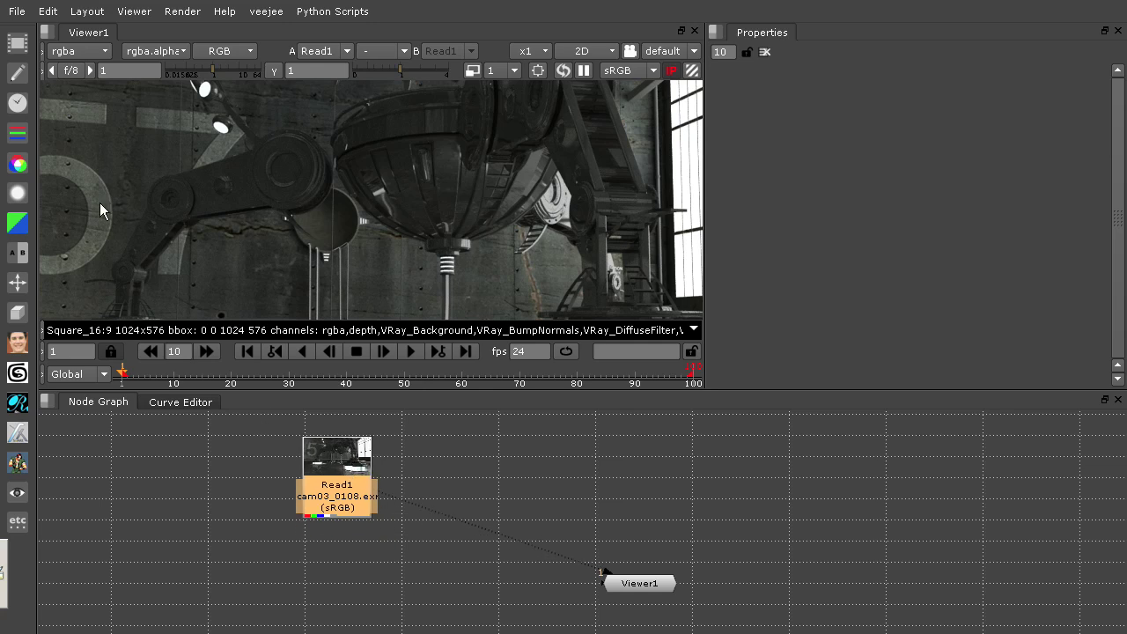
click(20, 152)
click(102, 137)
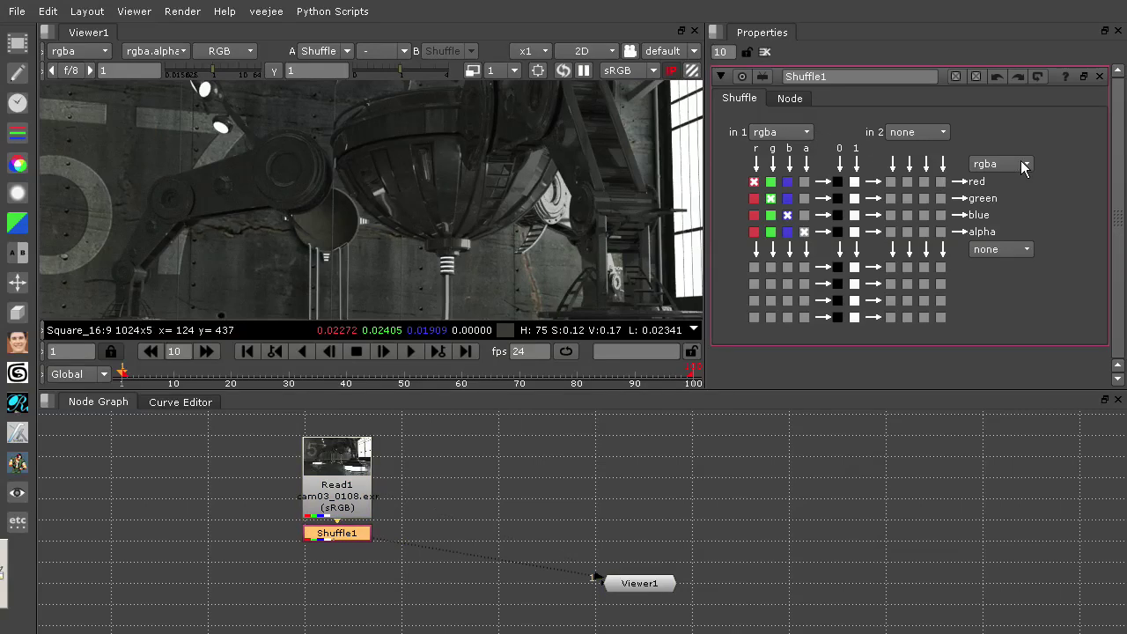
click(792, 131)
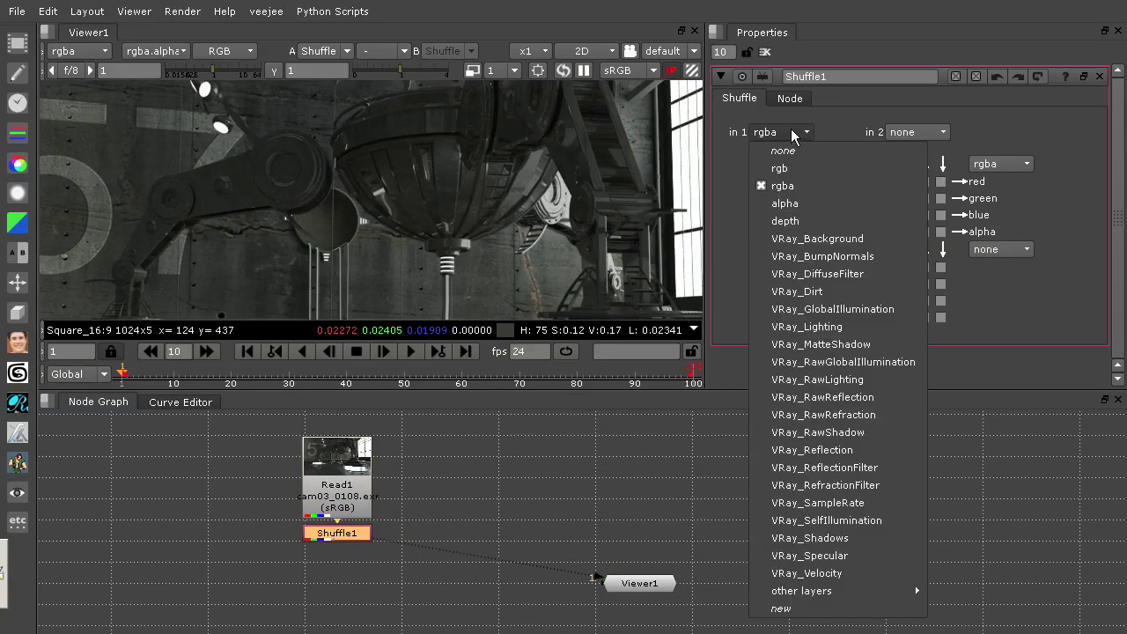
click(872, 245)
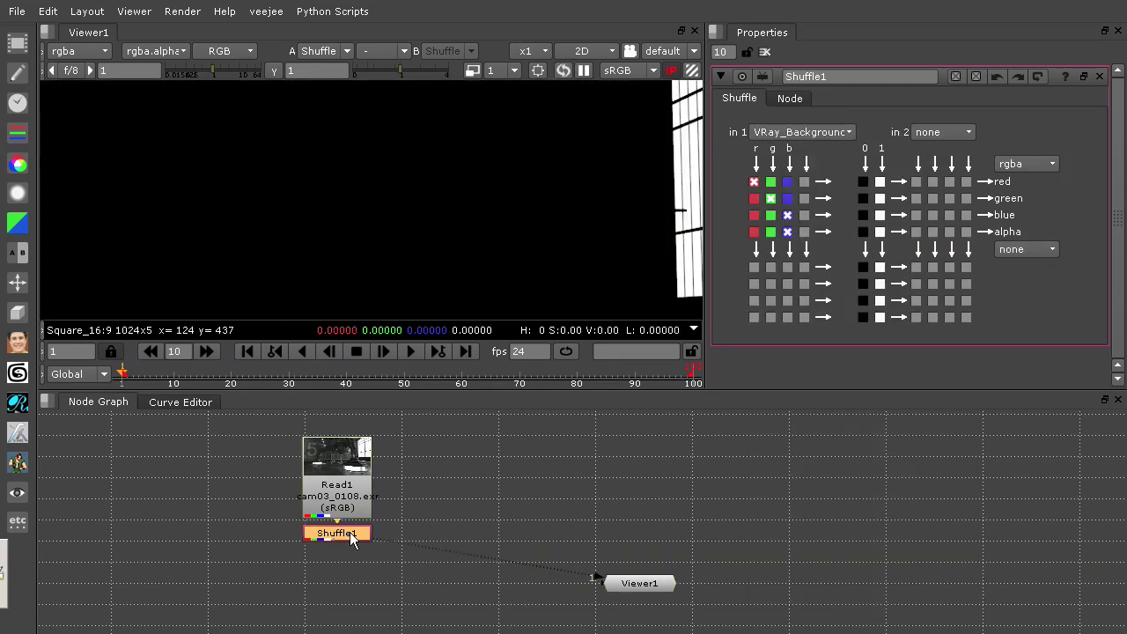
Examine the isolated VRay_Background pass across the full image frame in the viewer.
click(388, 493)
middle_drag(554, 250, 403, 239)
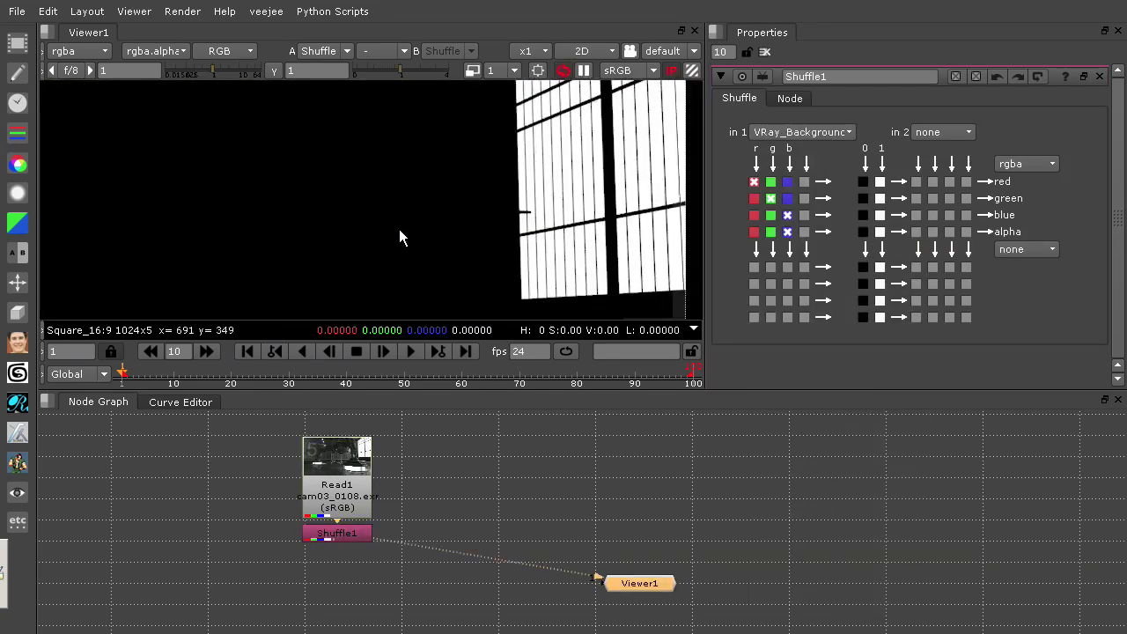
scroll(496, 192, down, 1)
scroll(495, 184, down, 2)
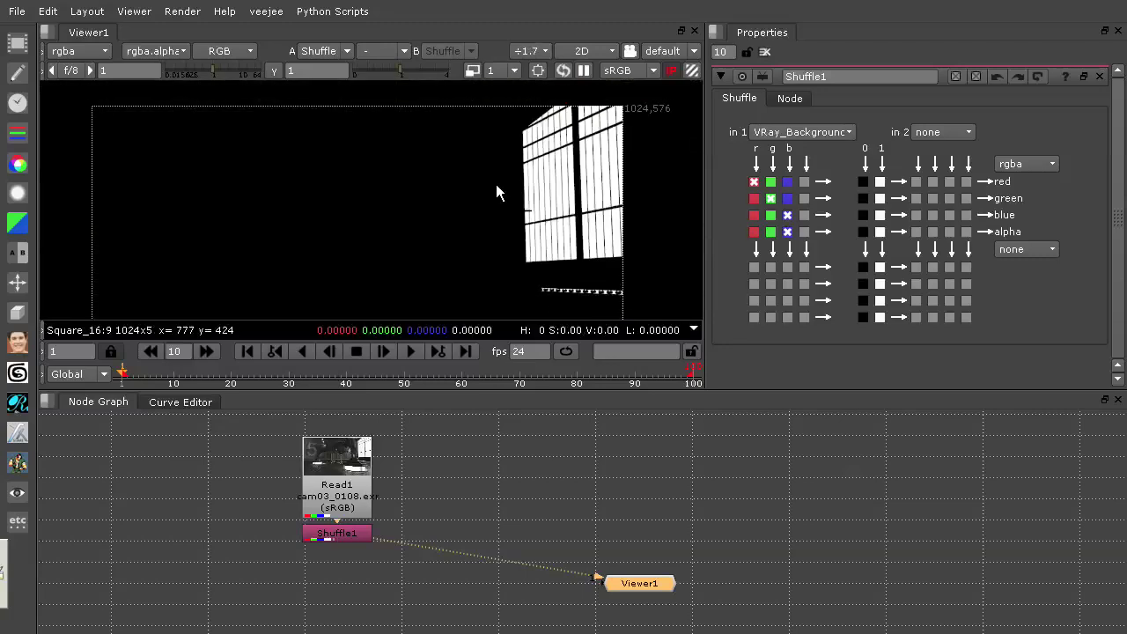
scroll(501, 189, down, 1)
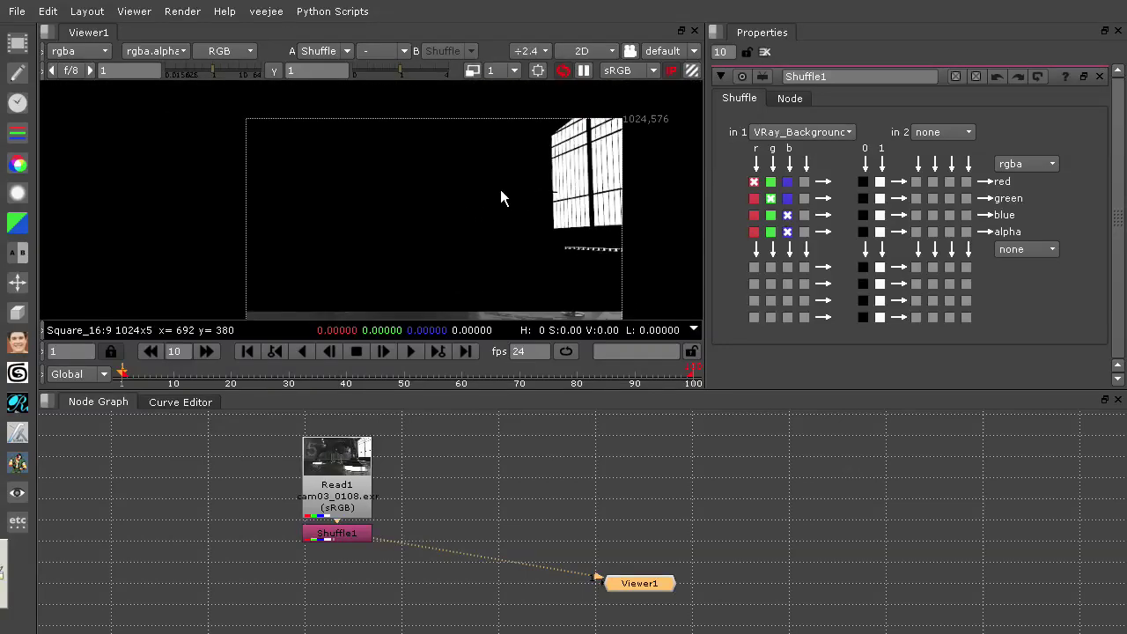
scroll(505, 266, down, 1)
middle_drag(505, 266, 488, 253)
click(386, 541)
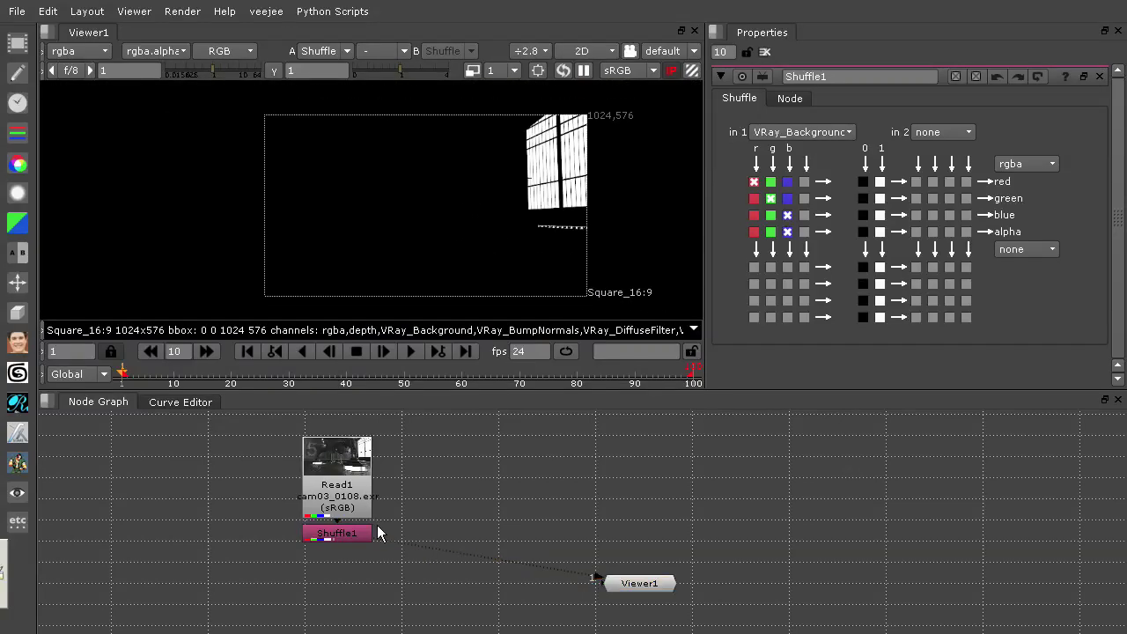
Insert a Dot between the Read and Shuffle nodes, and place the Read node with the Dot beneath it above and right of the Shuffle.
click(363, 534)
drag(361, 486, 361, 458)
click(432, 480)
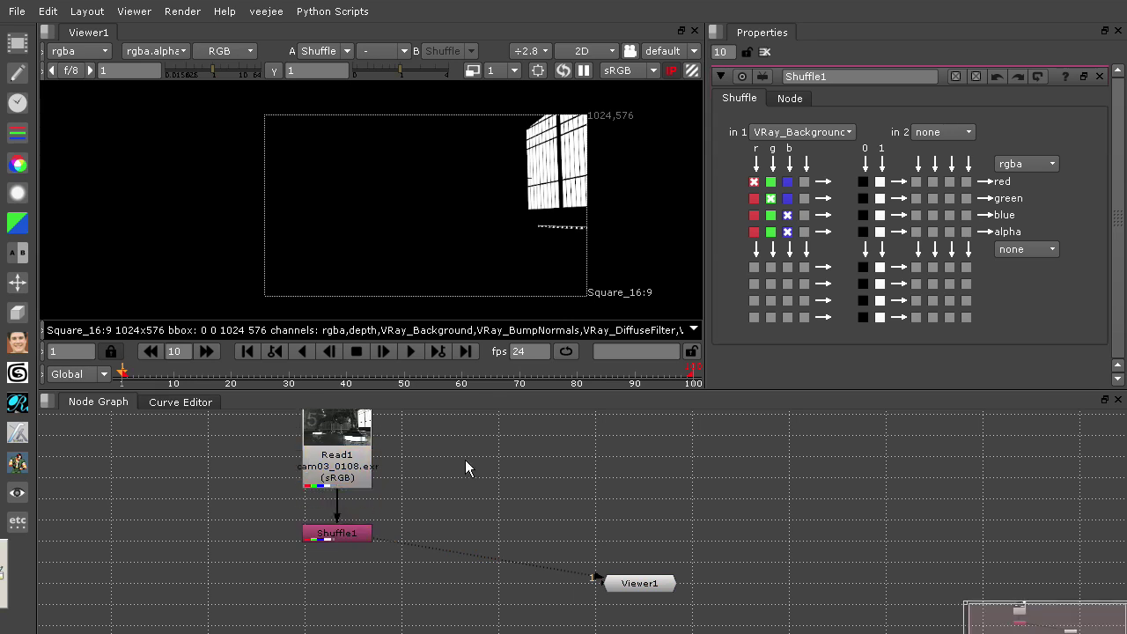
key(period)
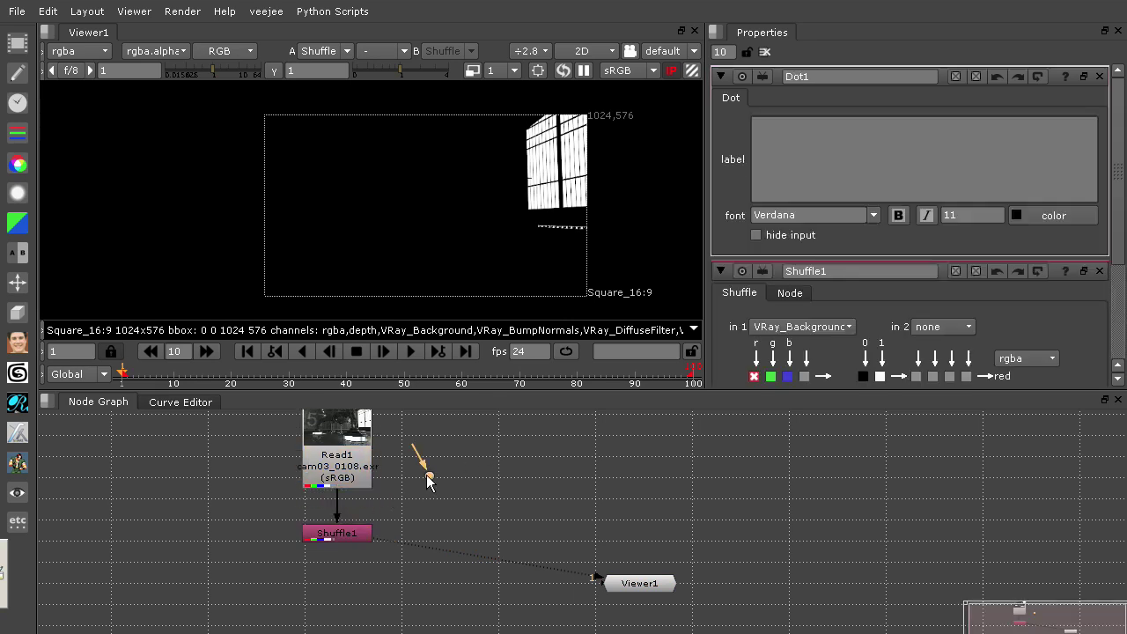
drag(429, 477, 350, 557)
click(351, 455)
drag(358, 451, 559, 435)
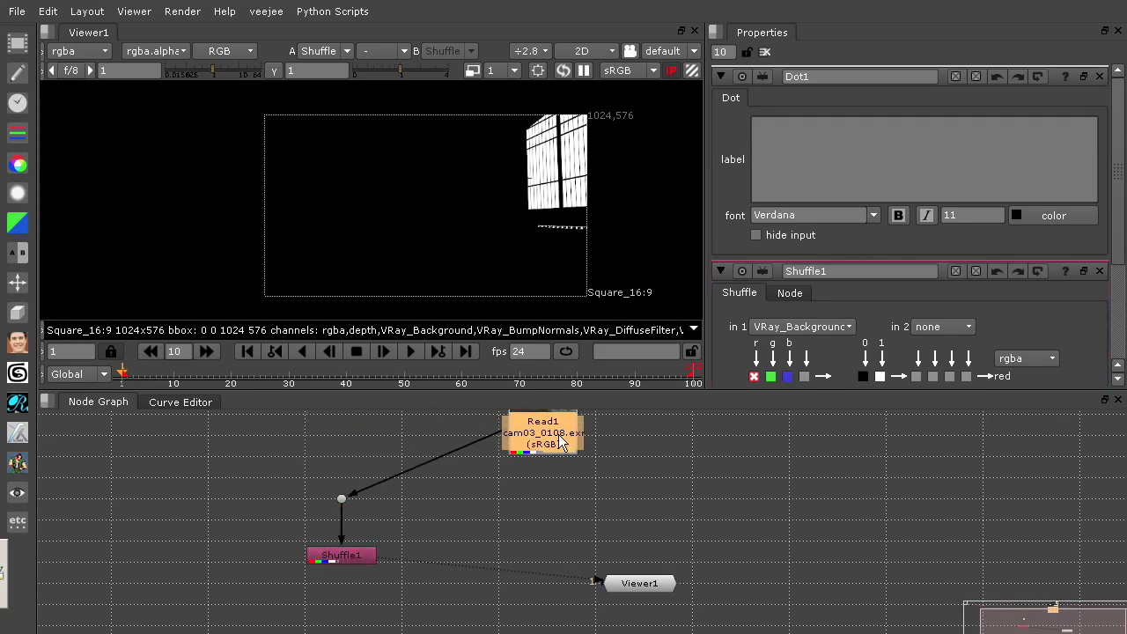
drag(342, 499, 544, 477)
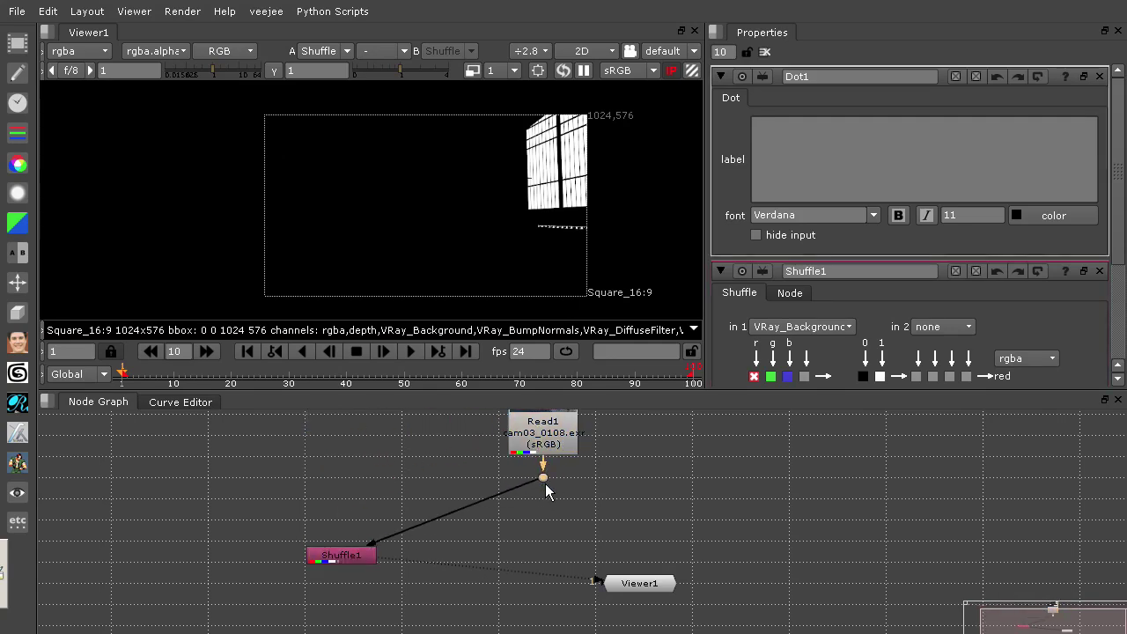
Add a second Shuffle node fed from the Dot, set its in 1 layer to VRay_GlobalIllumination and connect it to the viewer.
click(17, 132)
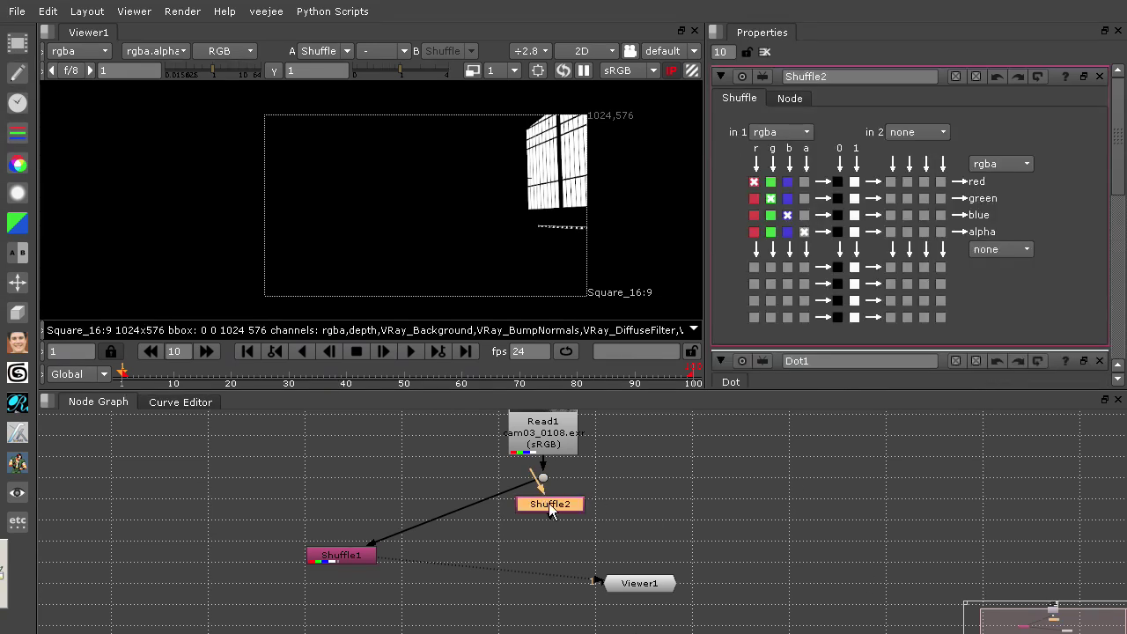
drag(548, 508, 543, 477)
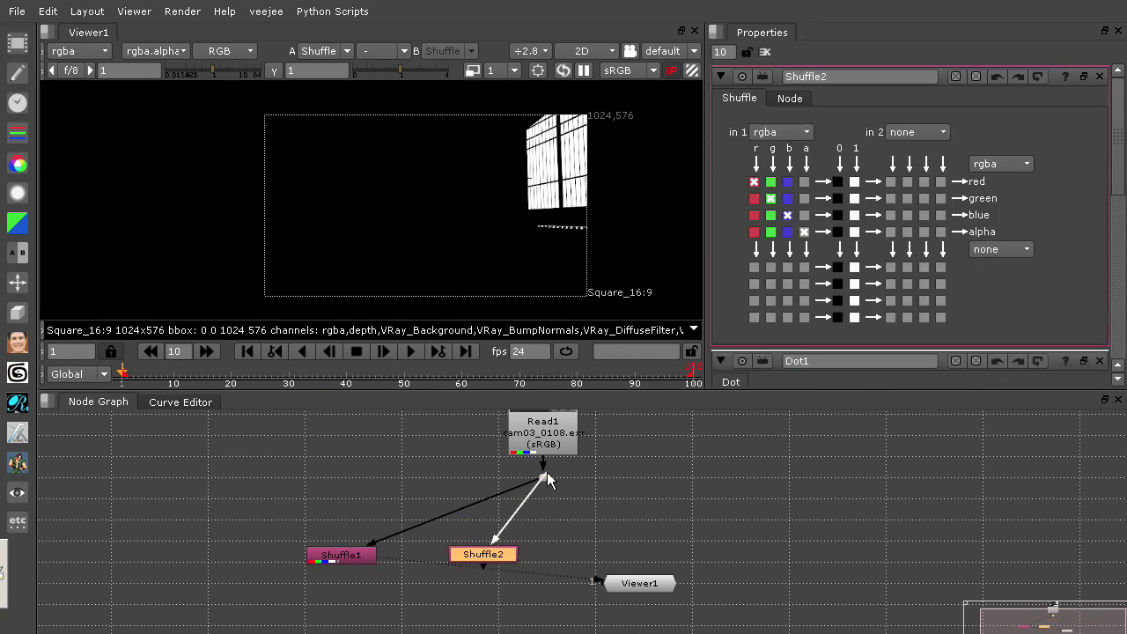
click(801, 133)
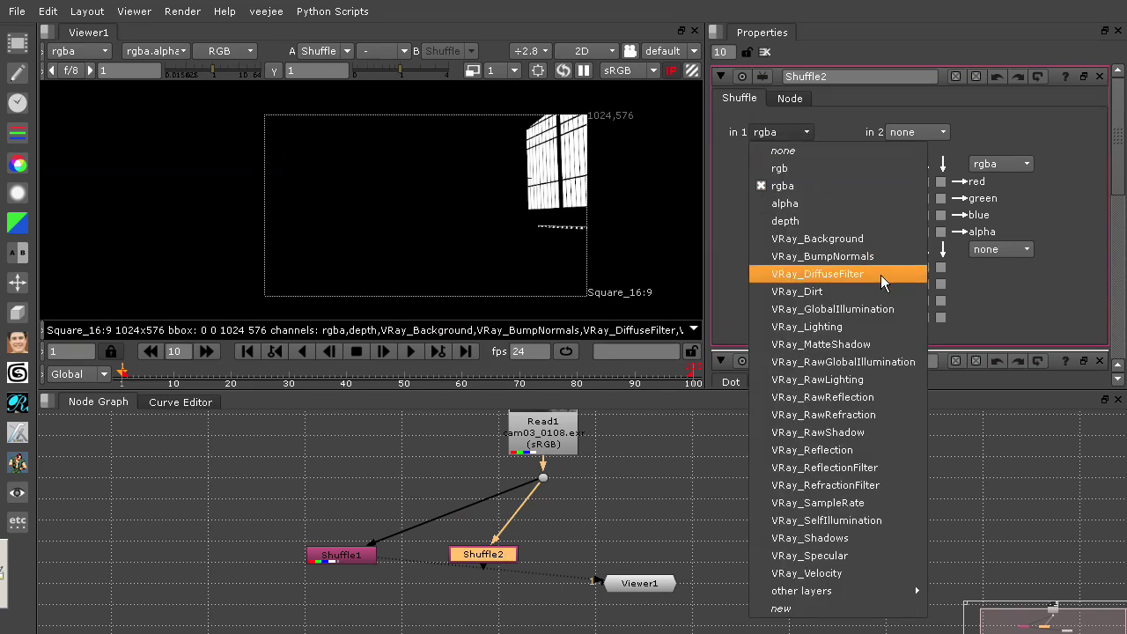
click(890, 310)
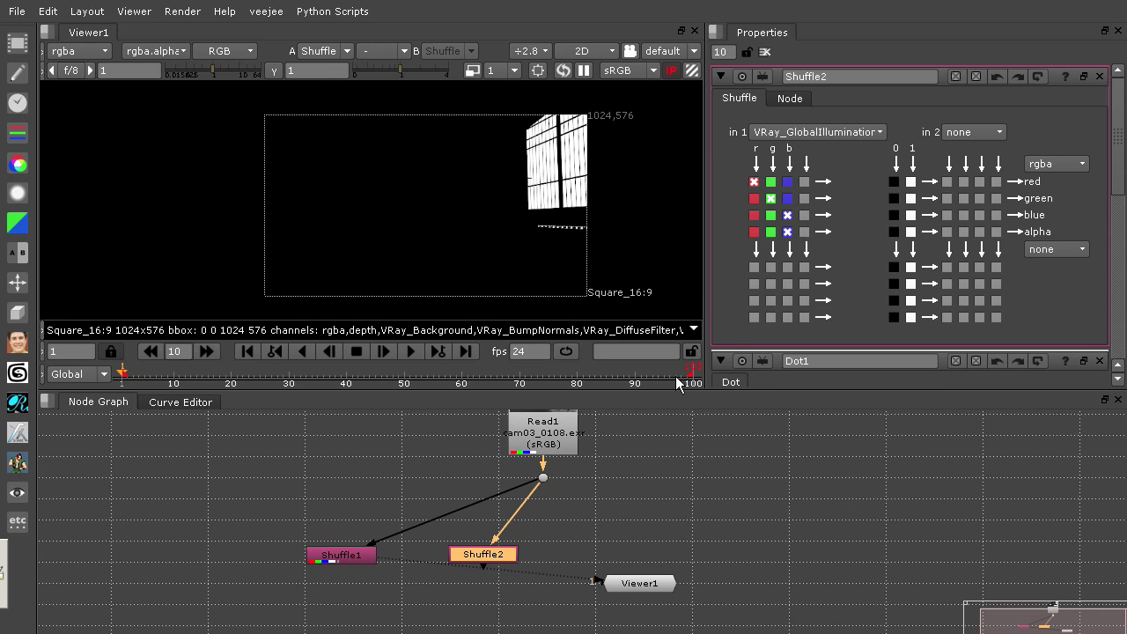
key(1)
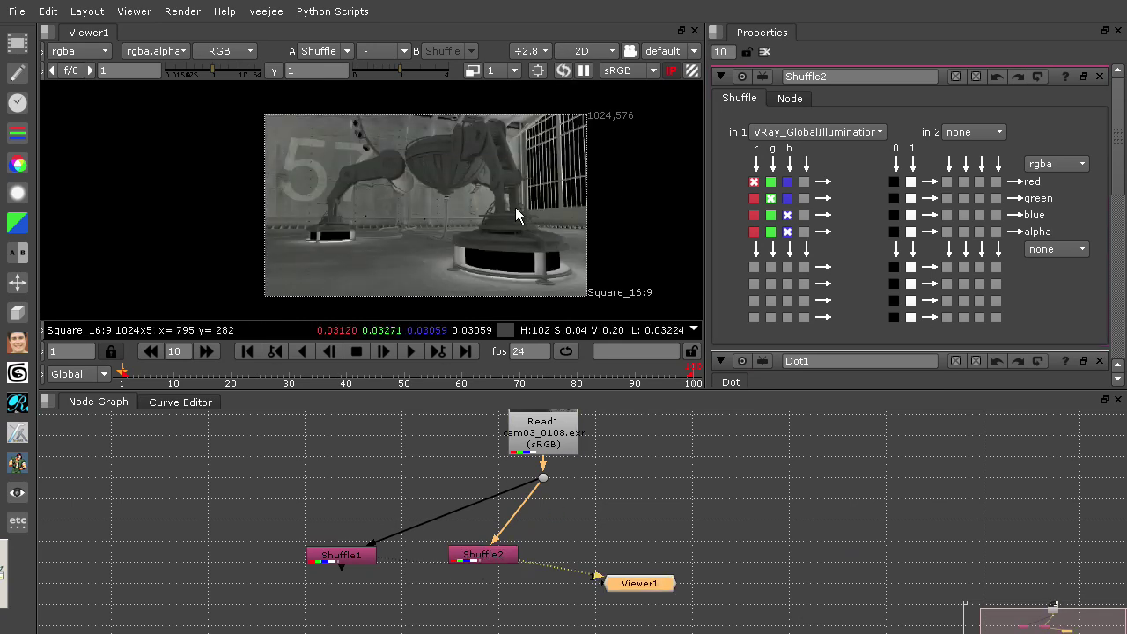
Compare the background pass from Shuffle1 with the global illumination pass from Shuffle2 in the viewer.
scroll(535, 215, up, 3)
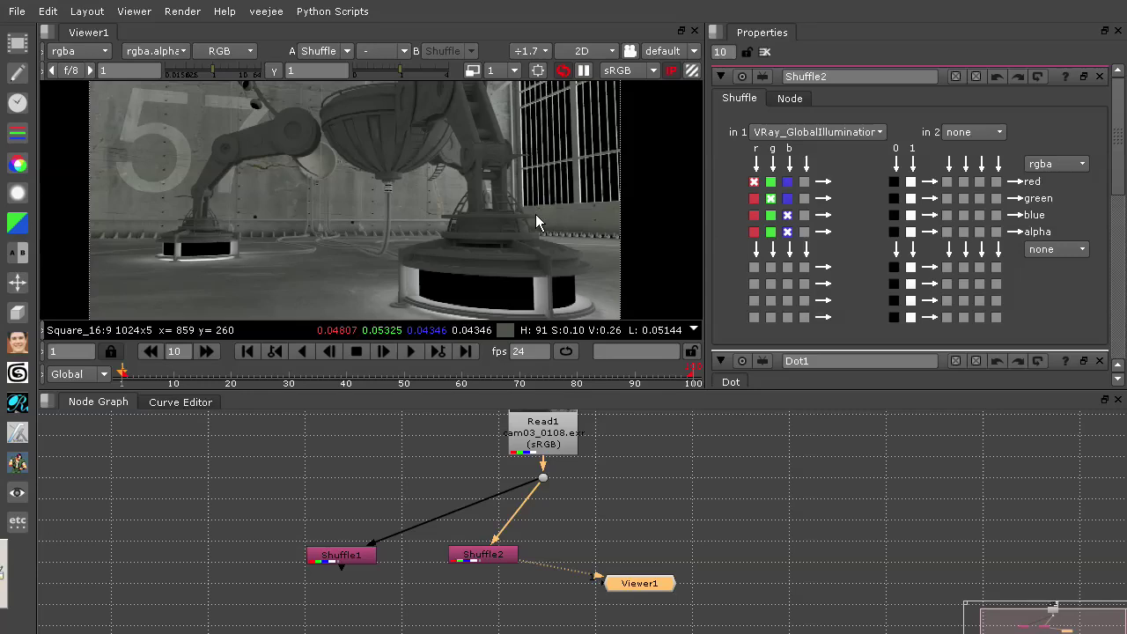
click(344, 554)
key(1)
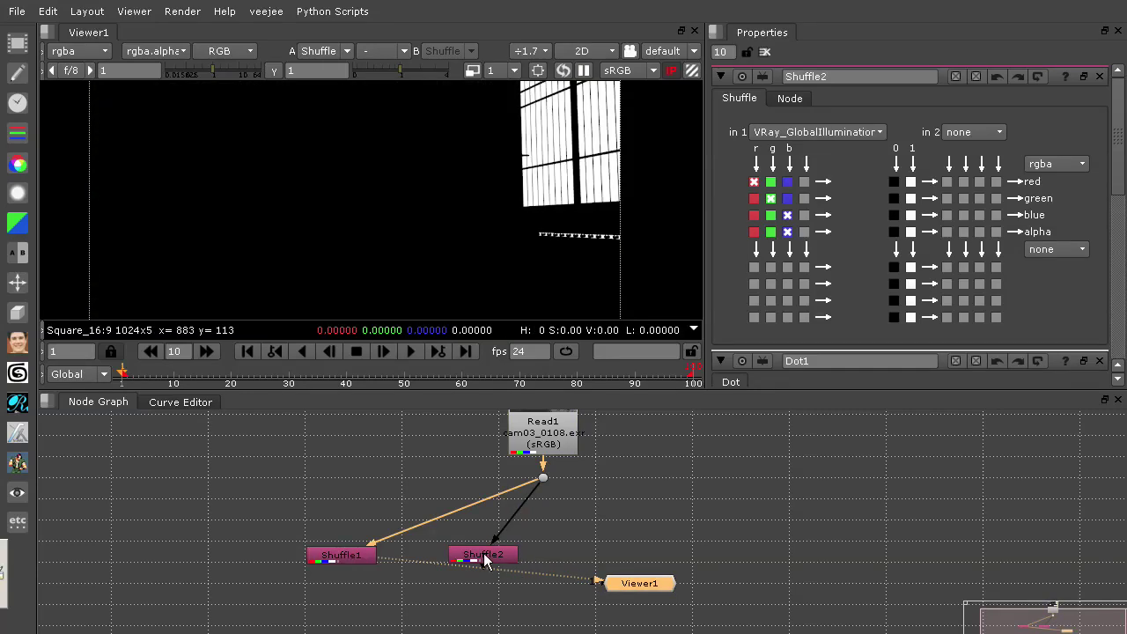
click(487, 561)
key(1)
Move the Viewer node farther down and right of Shuffle2, level Shuffle2 with Shuffle1, and lower the Dot slightly.
click(504, 563)
drag(626, 584, 679, 614)
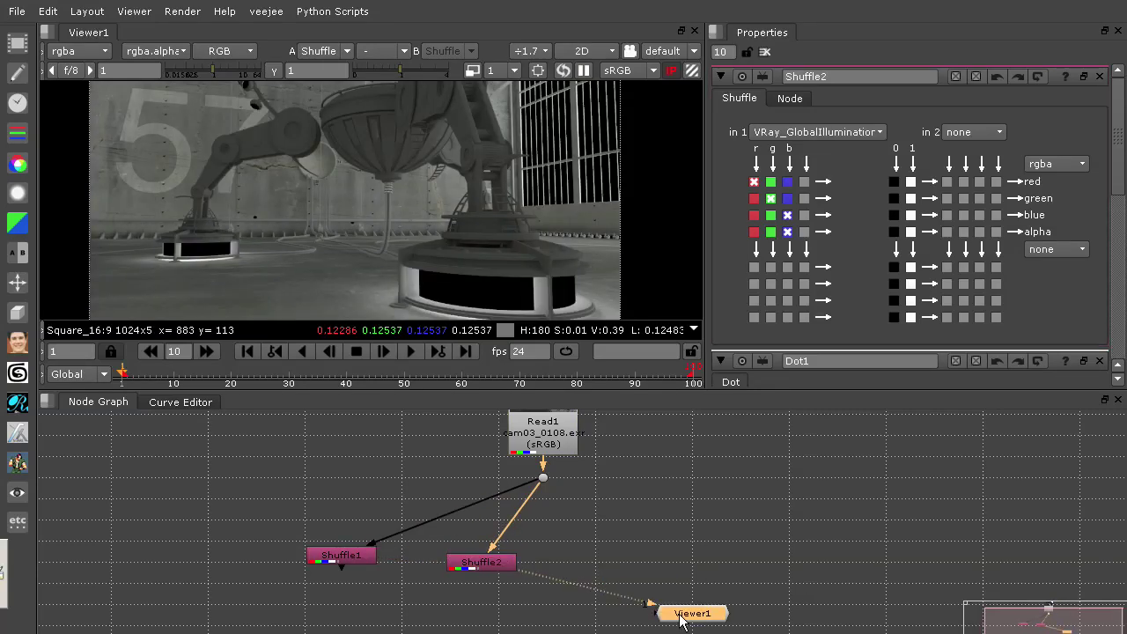
click(487, 564)
drag(484, 564, 487, 557)
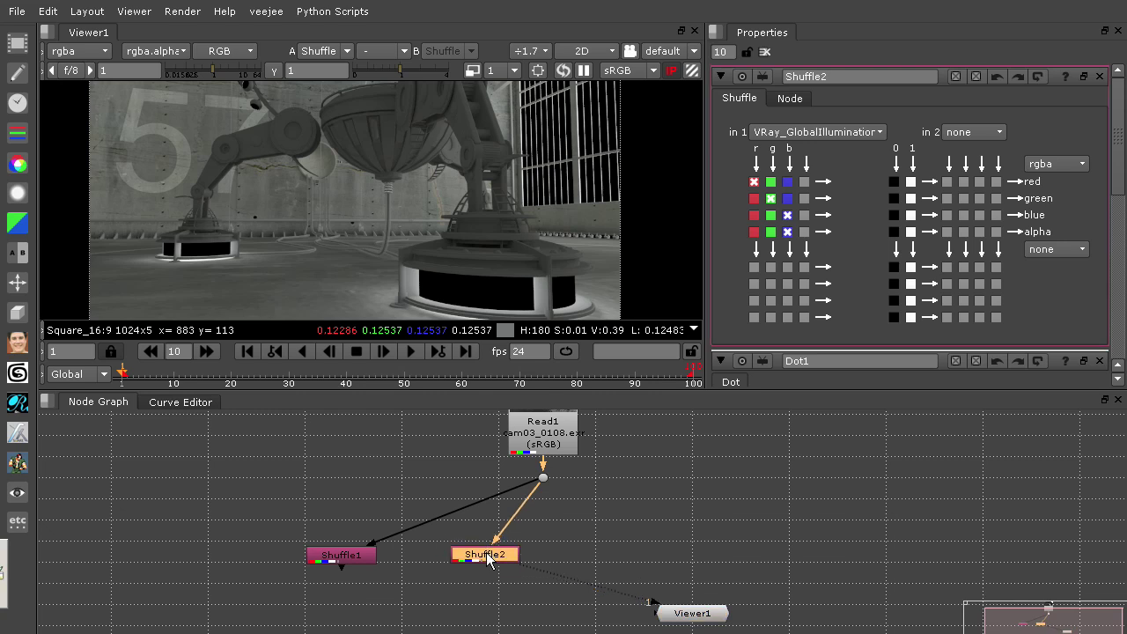
drag(544, 480, 544, 492)
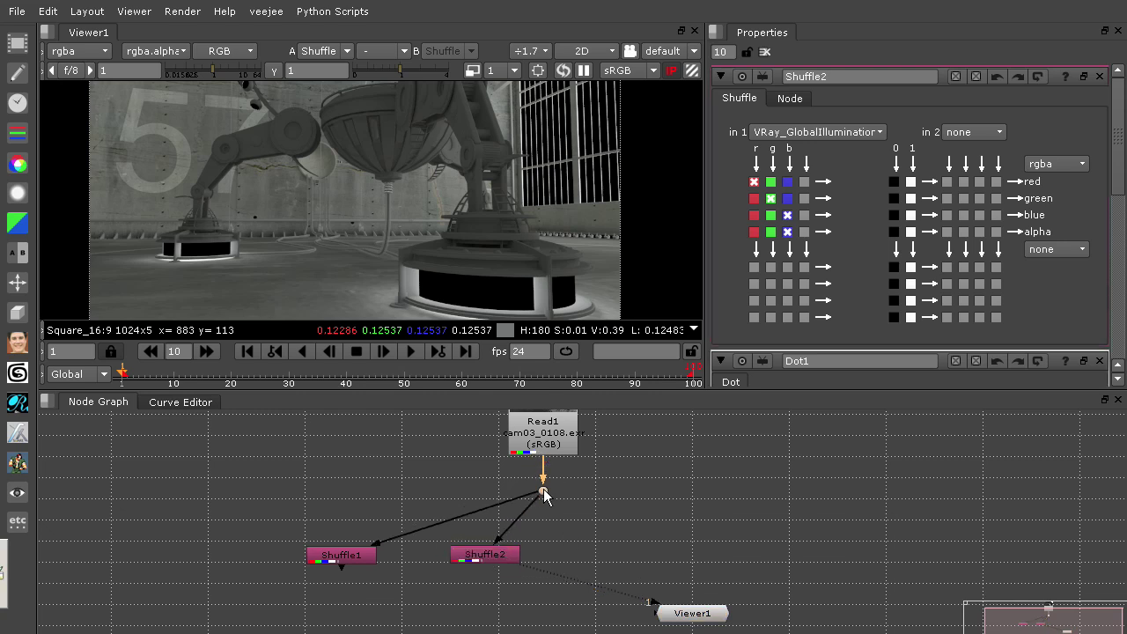
click(618, 552)
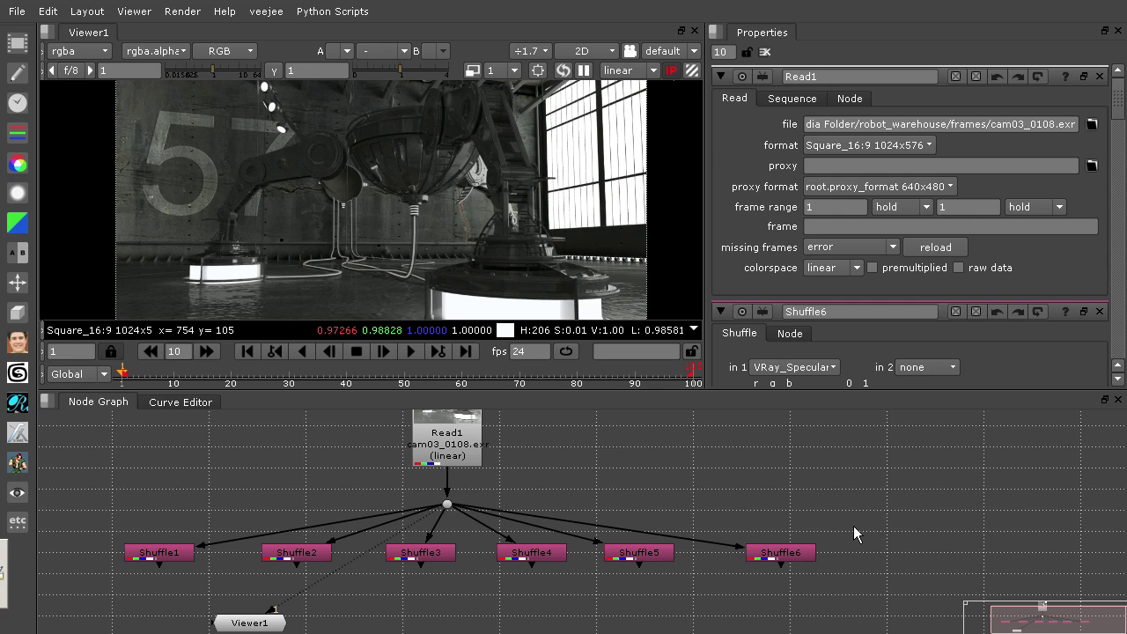
View the separated passes one by one in the viewer, from Shuffle1 through Shuffle6.
middle_drag(840, 520, 913, 486)
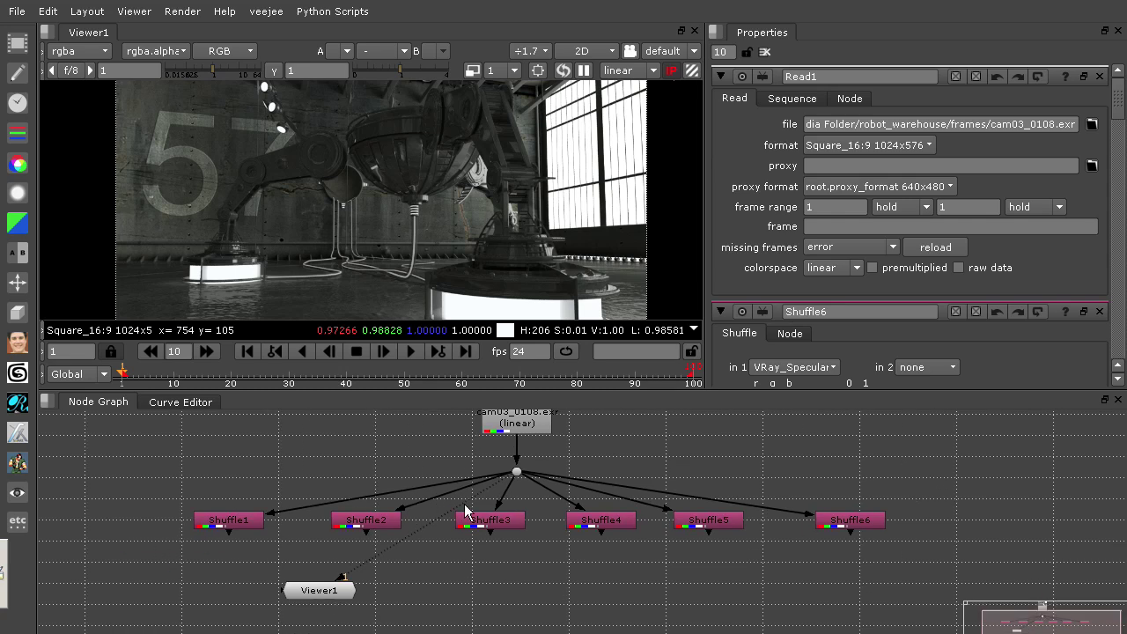
click(234, 523)
key(1)
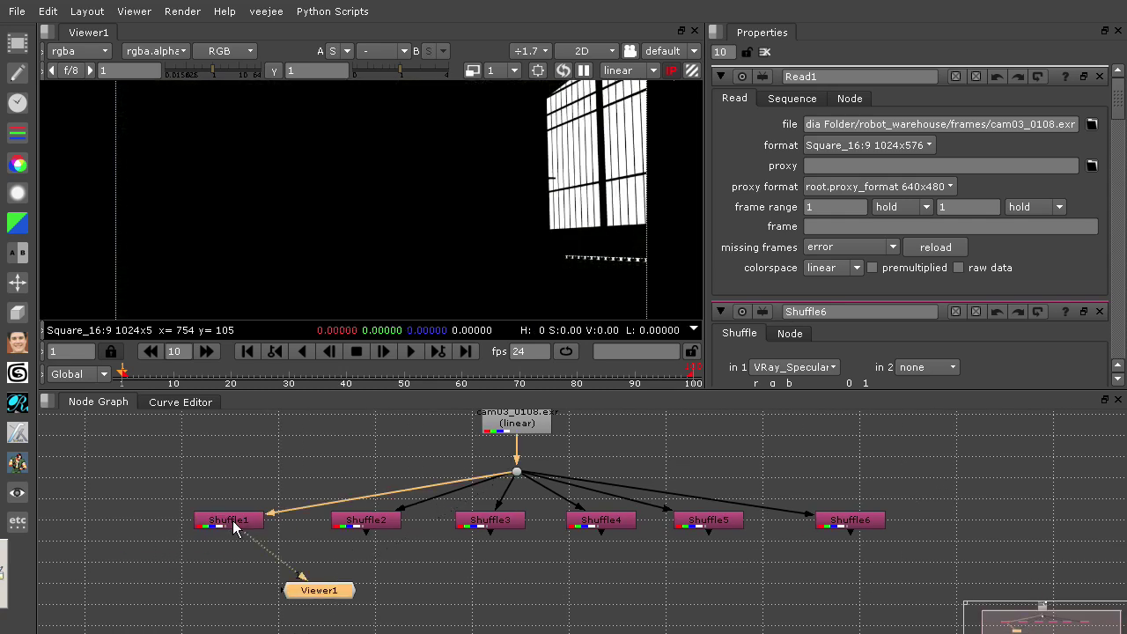
click(338, 522)
key(1)
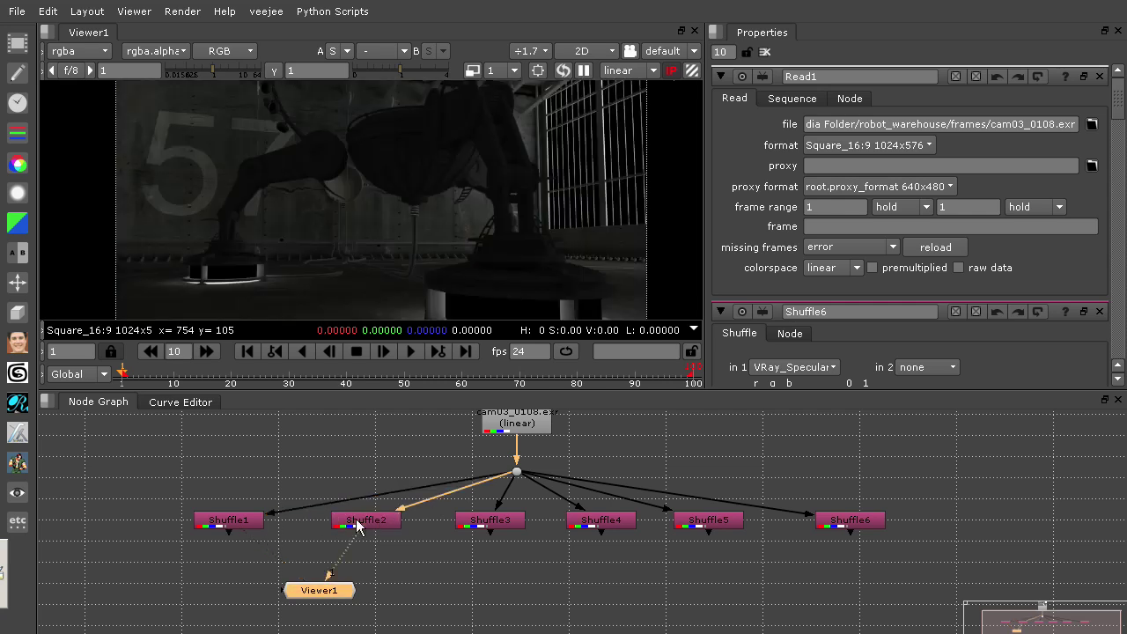
click(617, 525)
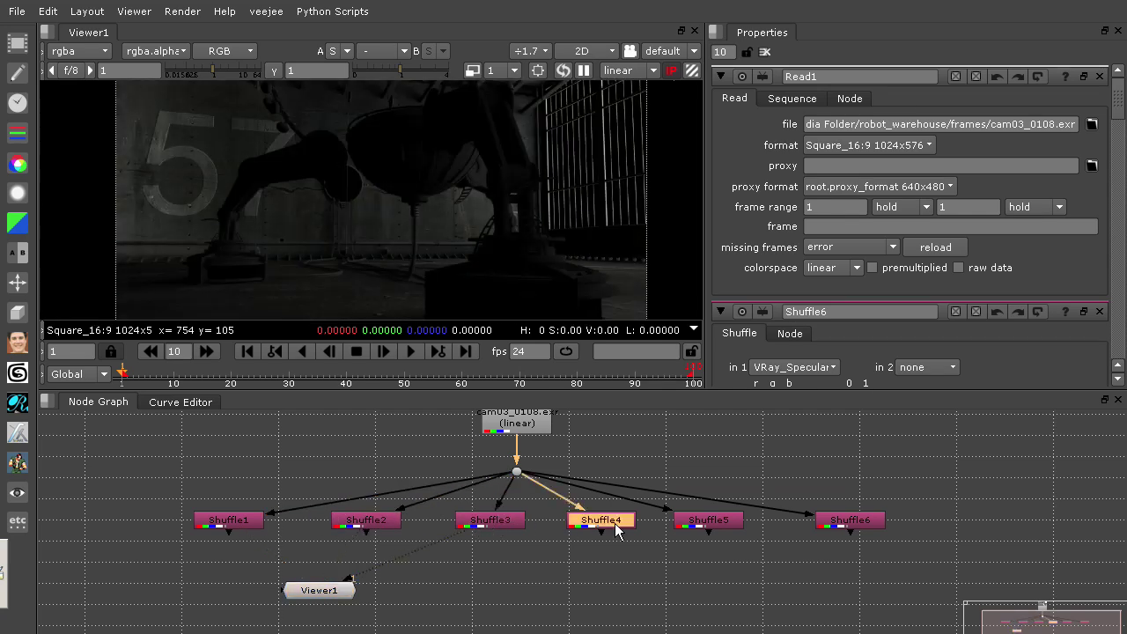
key(1)
click(692, 525)
key(1)
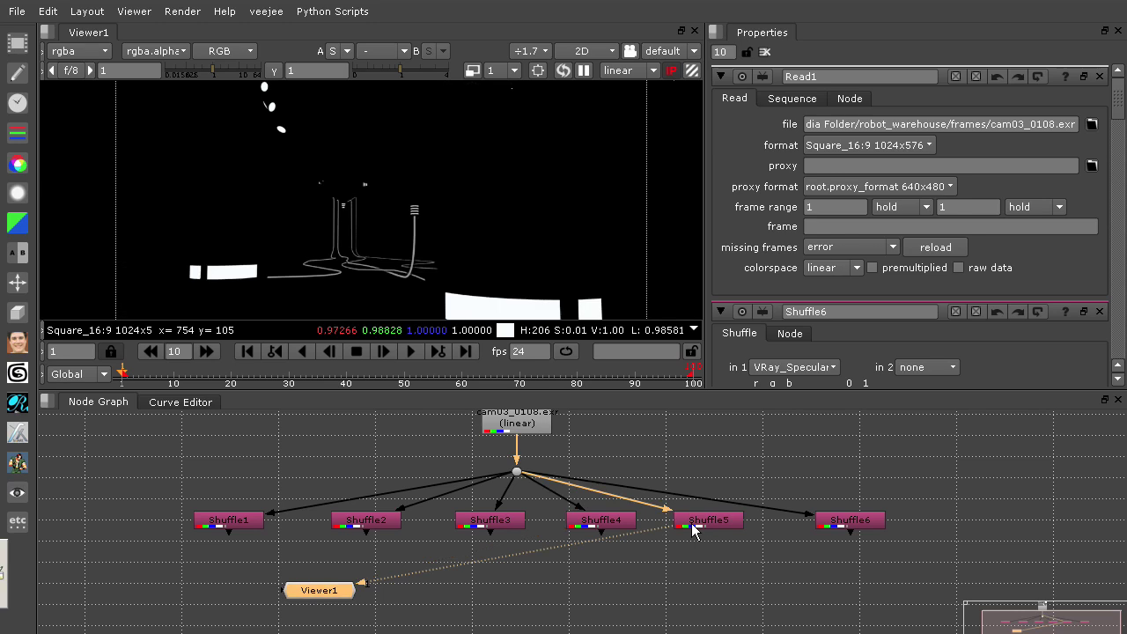
click(854, 526)
key(1)
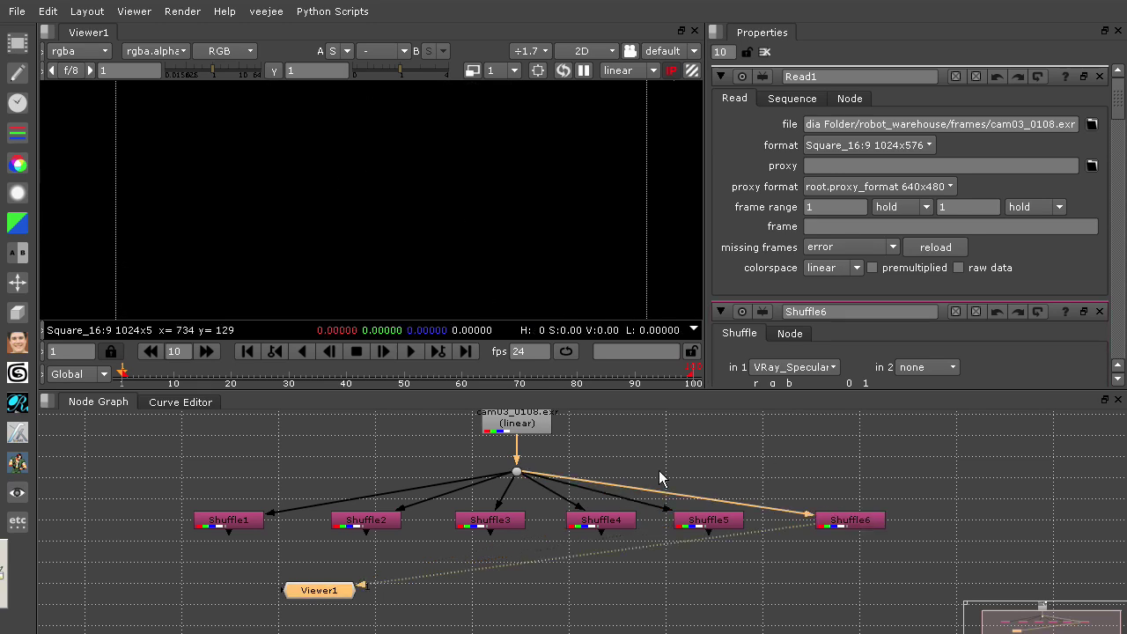
Review the passes in reverse from Shuffle5 back to Shuffle1, and compare them with the full Read1 render.
click(869, 525)
click(733, 525)
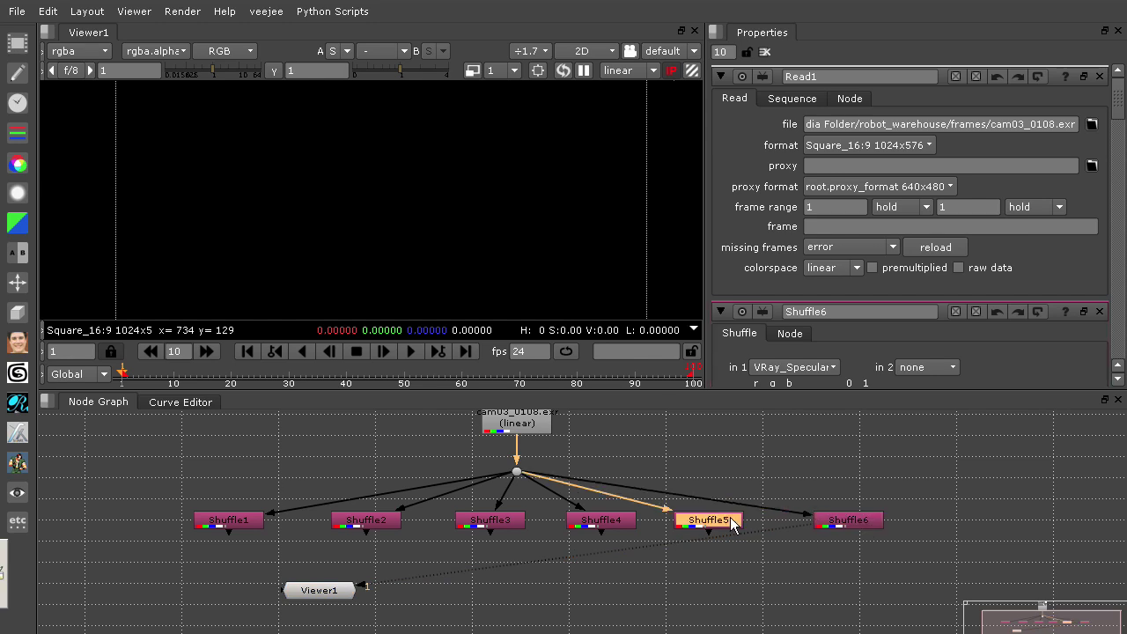
click(817, 523)
click(705, 520)
key(1)
click(617, 525)
key(1)
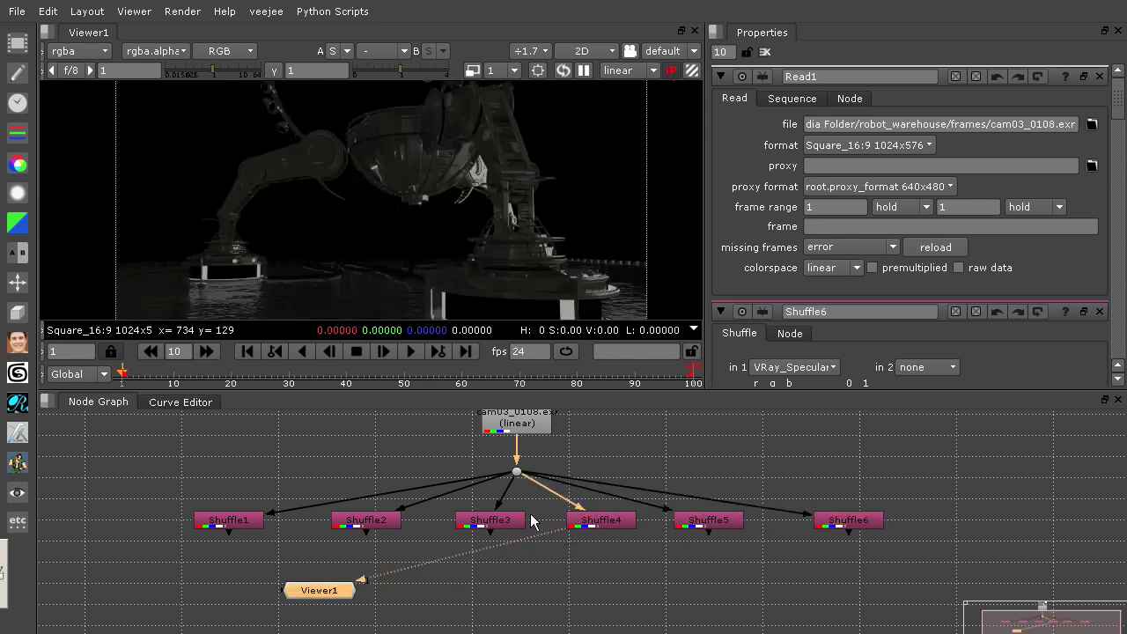
click(507, 524)
key(1)
click(366, 524)
key(1)
click(245, 519)
key(1)
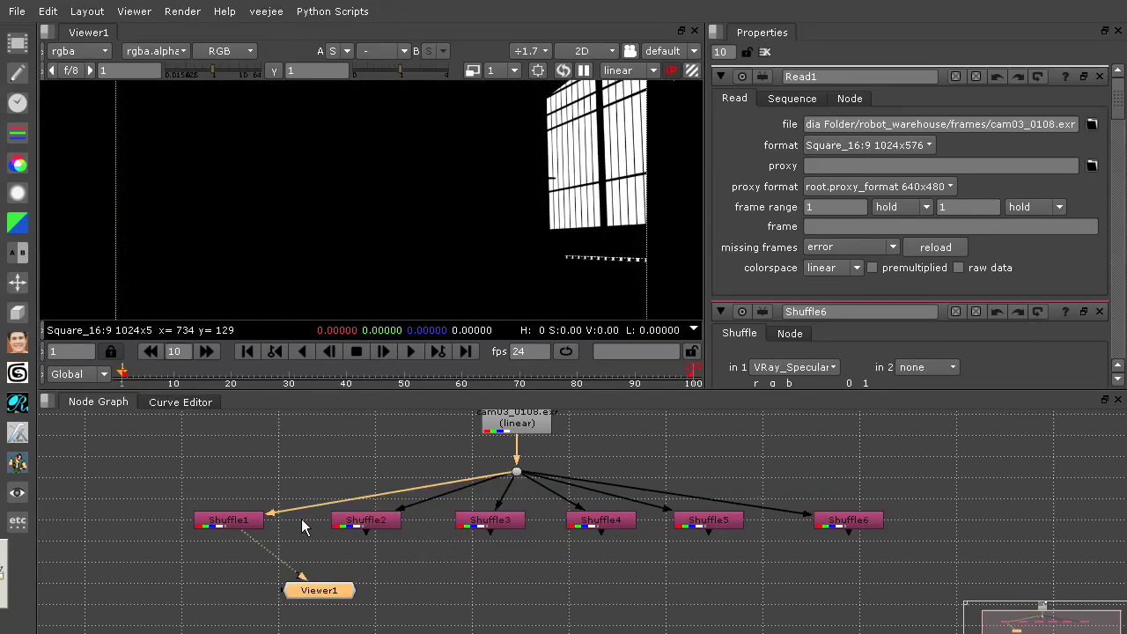
click(540, 426)
key(1)
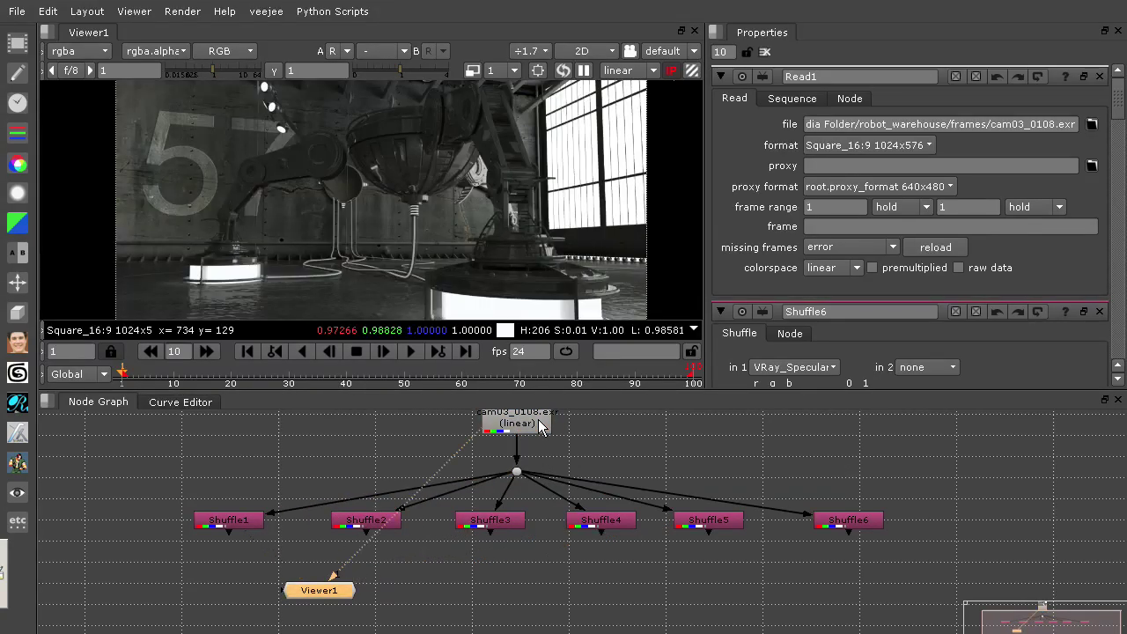
Move the Viewer node down and to the left, clear of the area beneath the Shuffle nodes.
drag(339, 592, 215, 627)
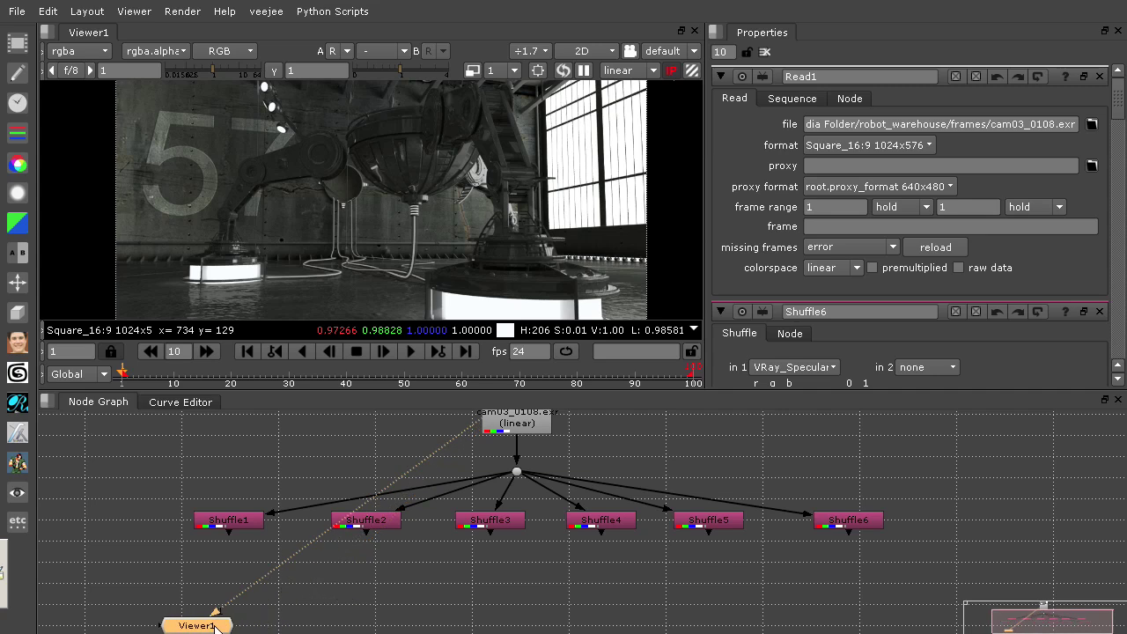
click(329, 616)
middle_drag(448, 593, 449, 590)
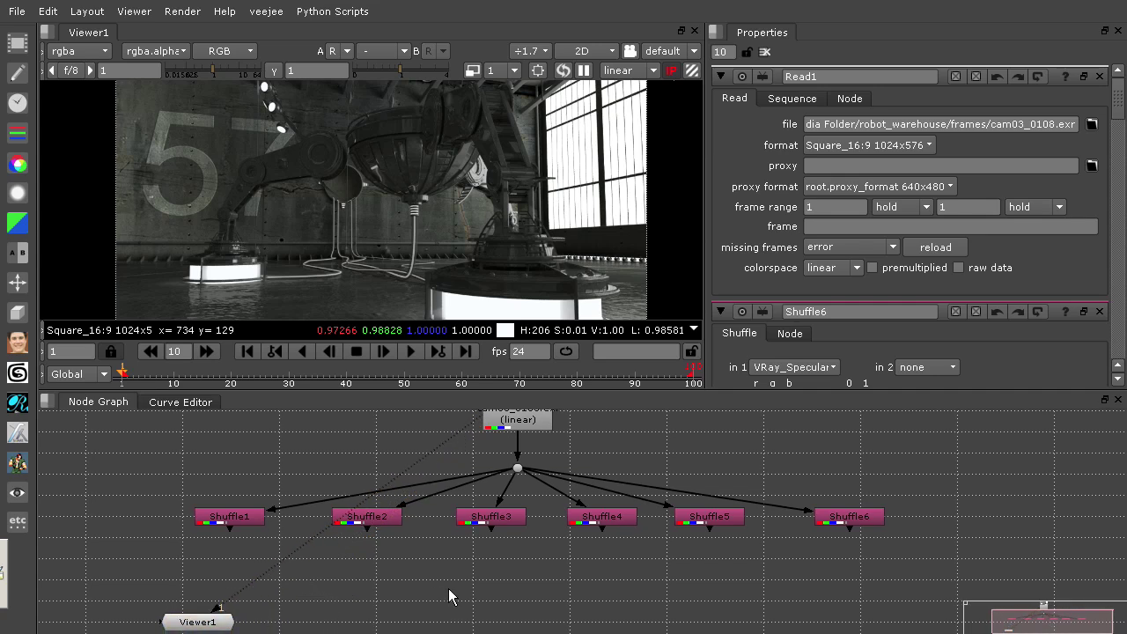
Inspect the Shuffle1 and Shuffle2 outputs and look through the list of V-Ray layers available in the viewer.
click(244, 519)
key(1)
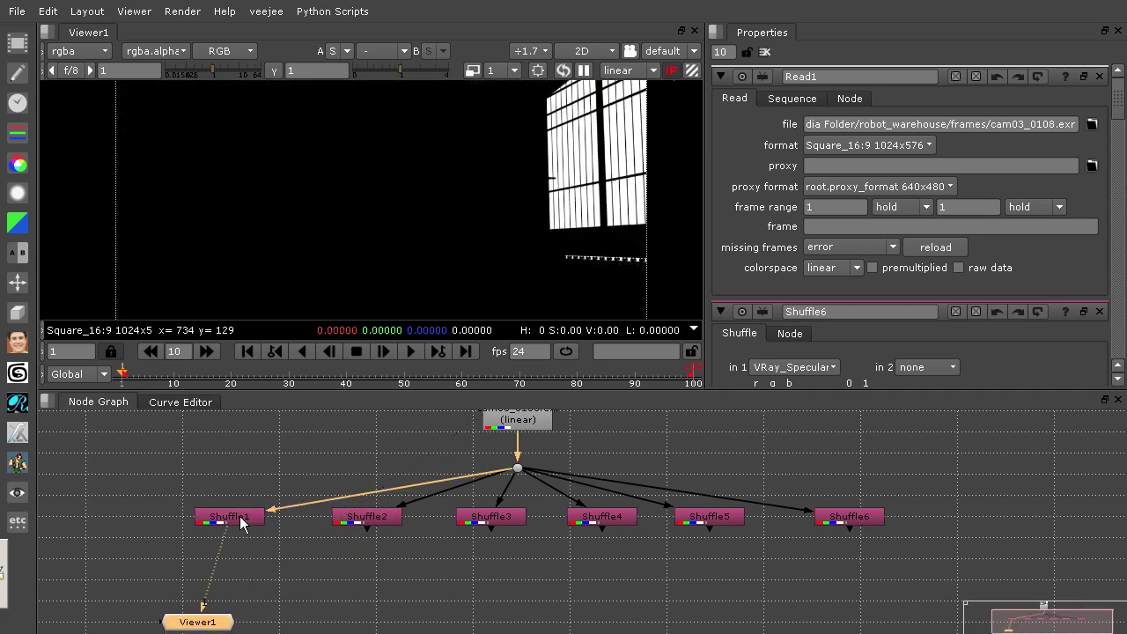
click(367, 523)
key(1)
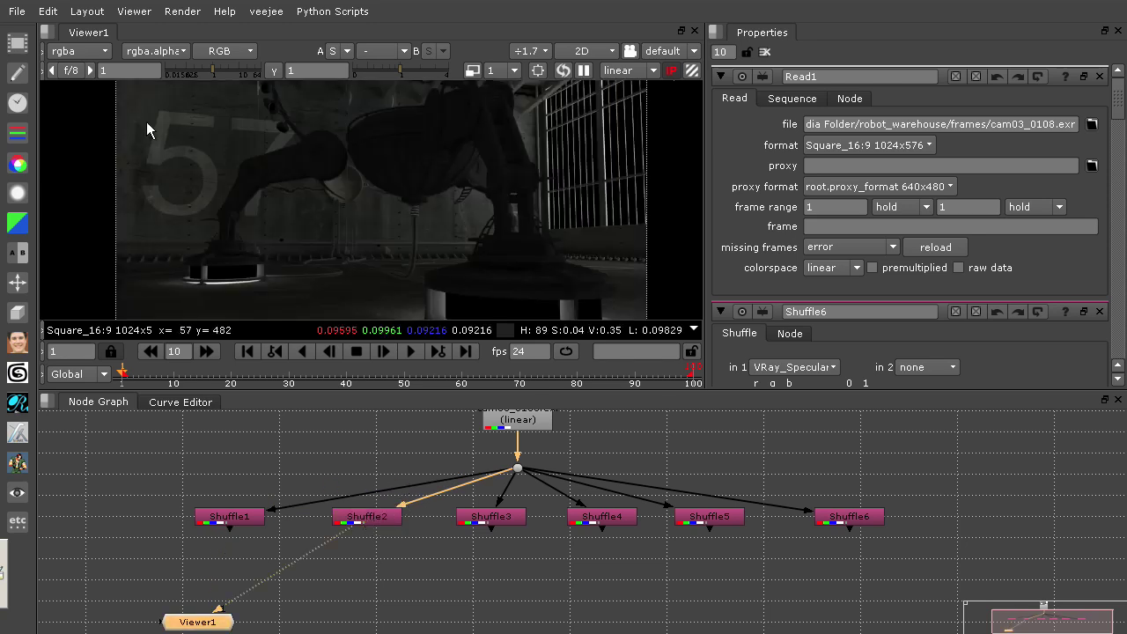
click(97, 55)
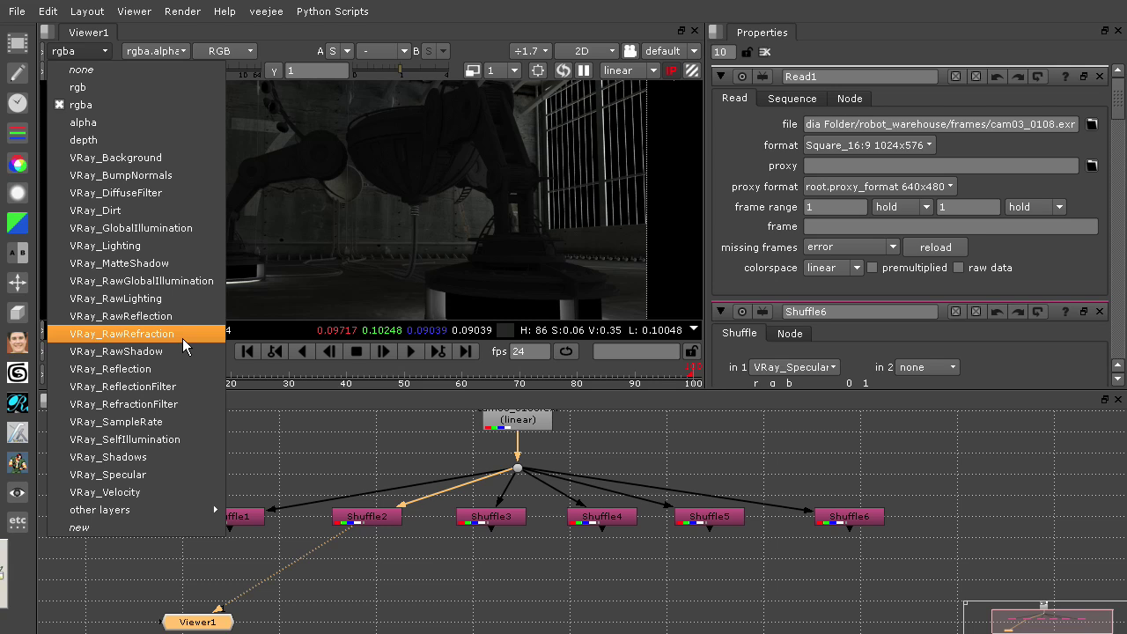
click(293, 446)
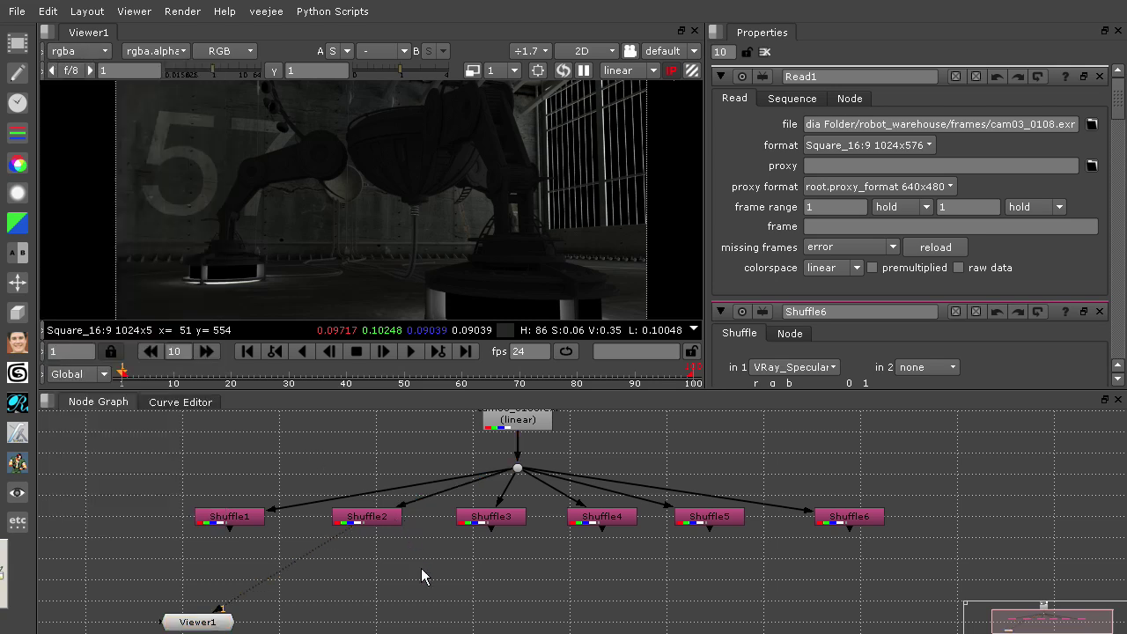
Add a Merge node with the plus operation, connecting its B input to Shuffle1 and its A input to Shuffle2.
key(m)
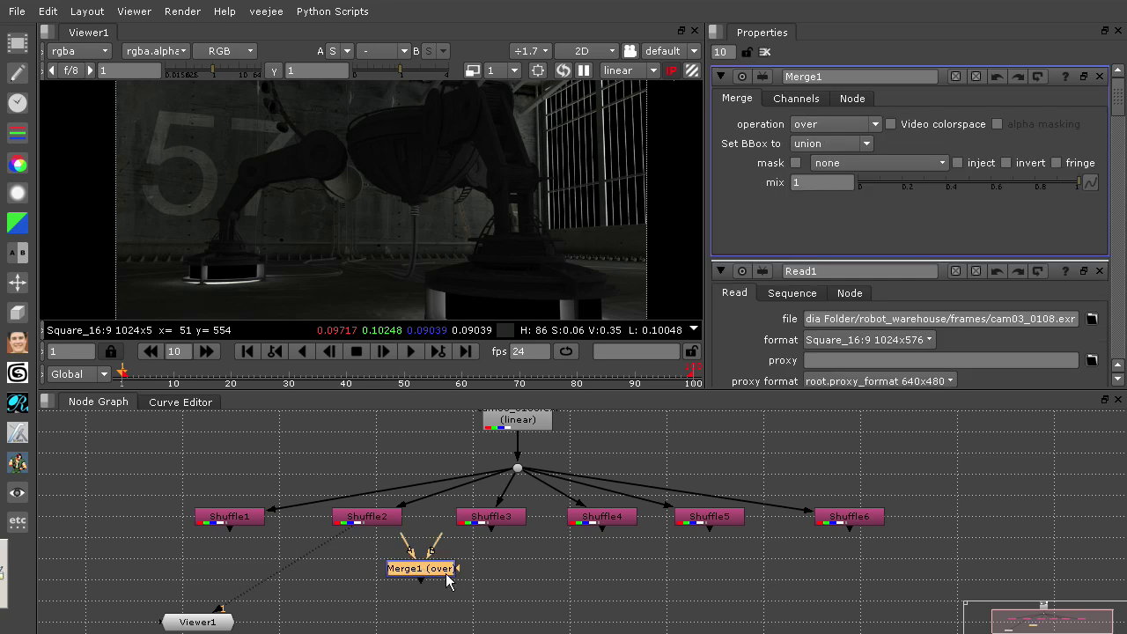
drag(445, 579, 412, 597)
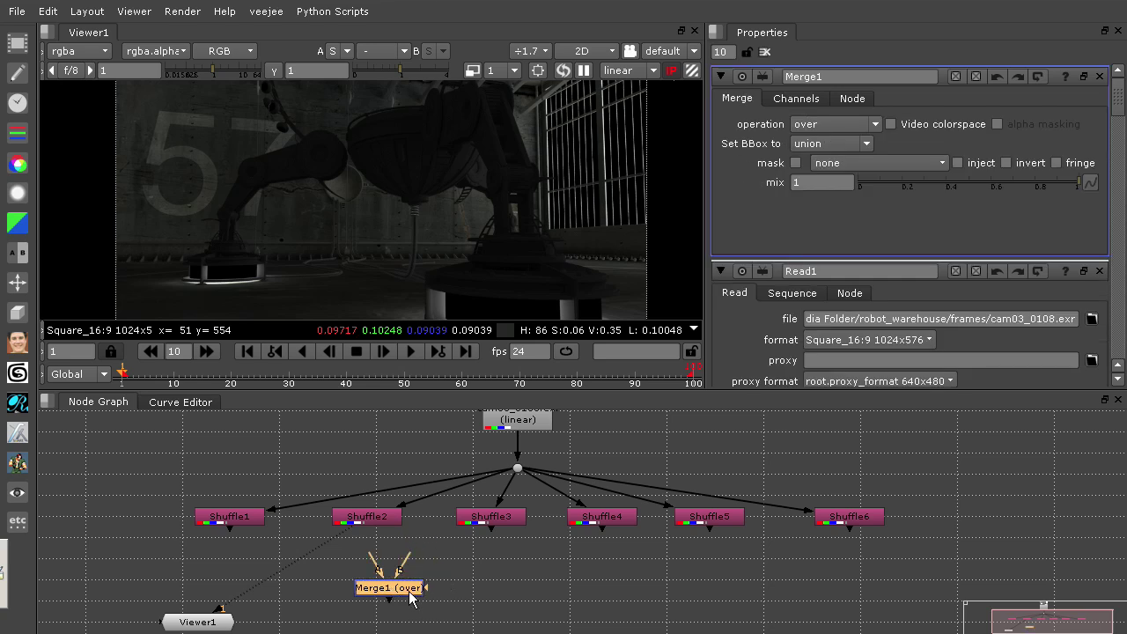
click(859, 125)
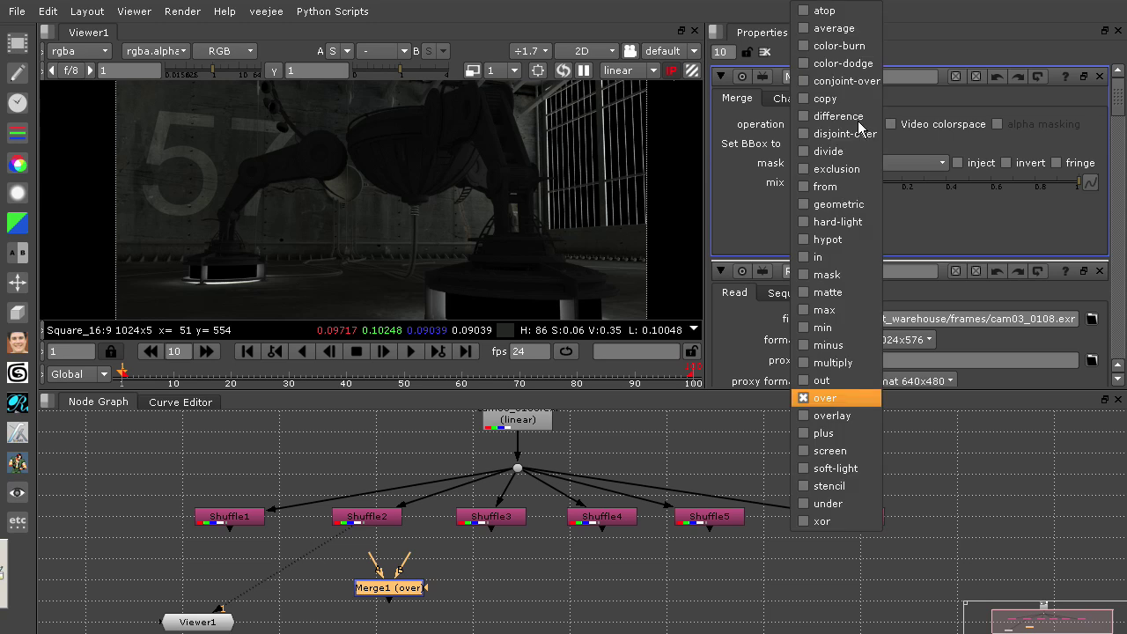
click(851, 433)
drag(401, 592, 225, 522)
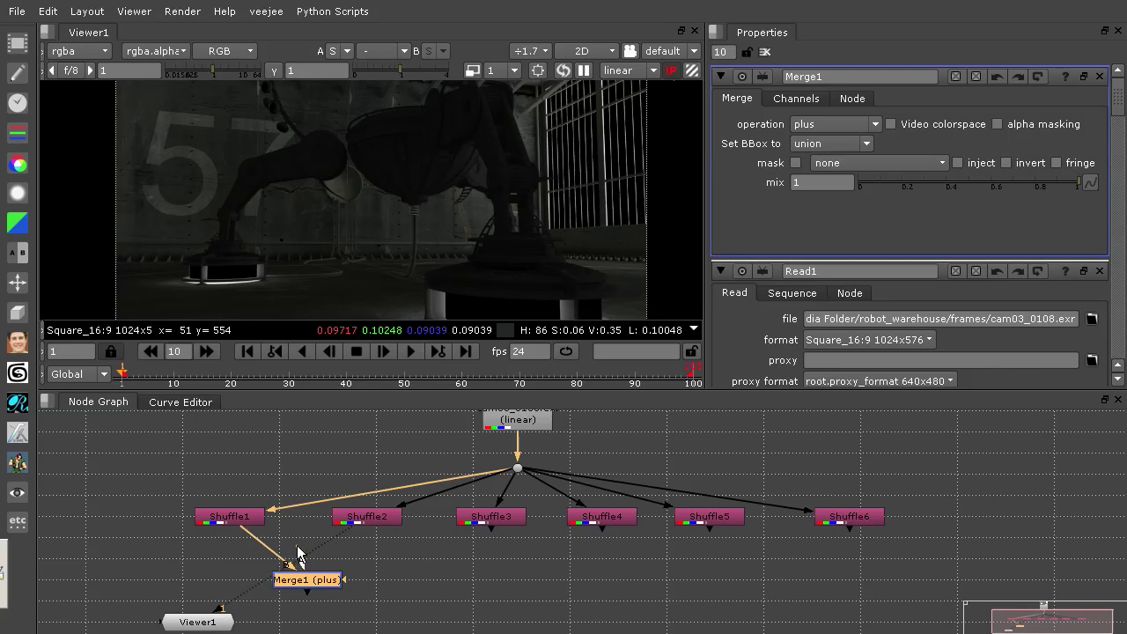
drag(319, 561, 366, 519)
drag(346, 588, 357, 588)
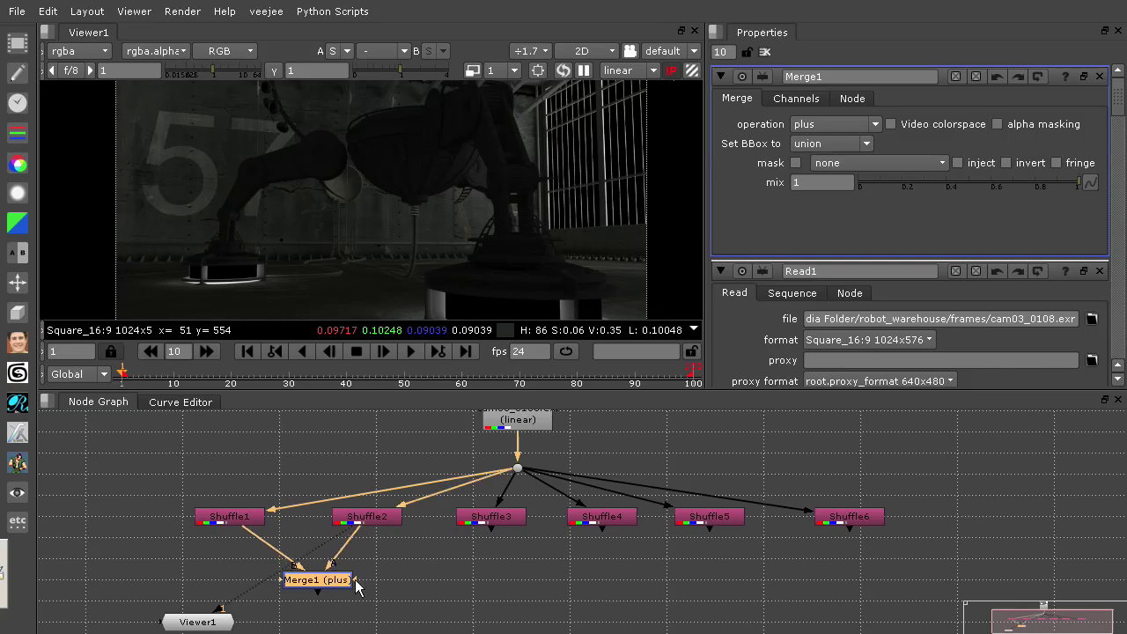
Add a second plus Merge beside the first, with A connected to Shuffle3 and B to Merge1.
key(ctrl)
click(421, 586)
key(m)
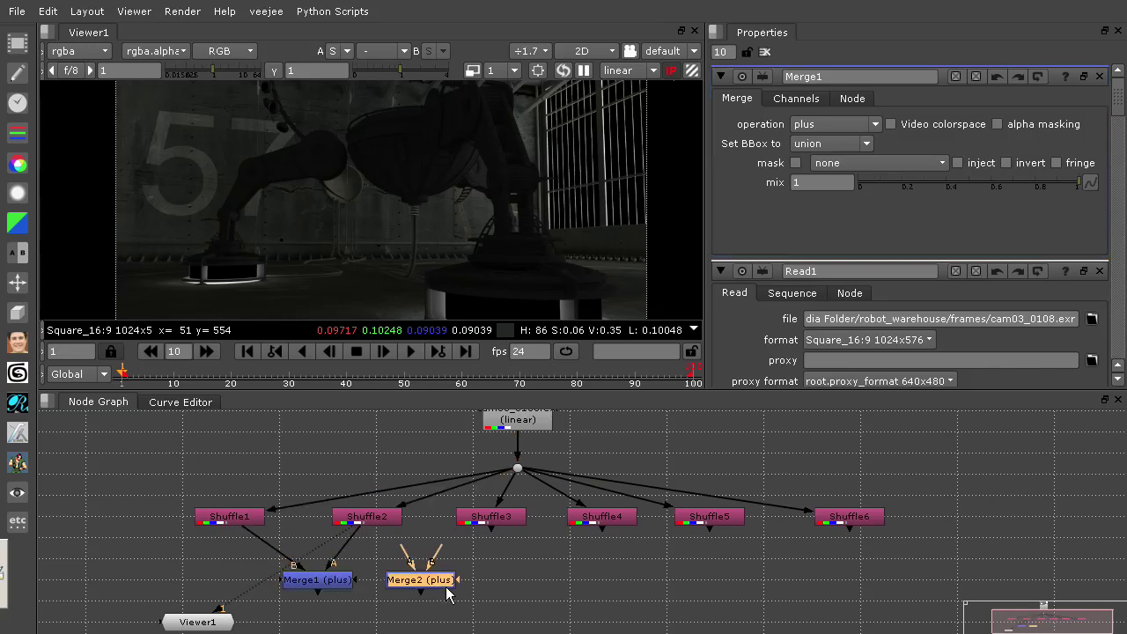
drag(445, 557, 490, 521)
drag(441, 582, 463, 581)
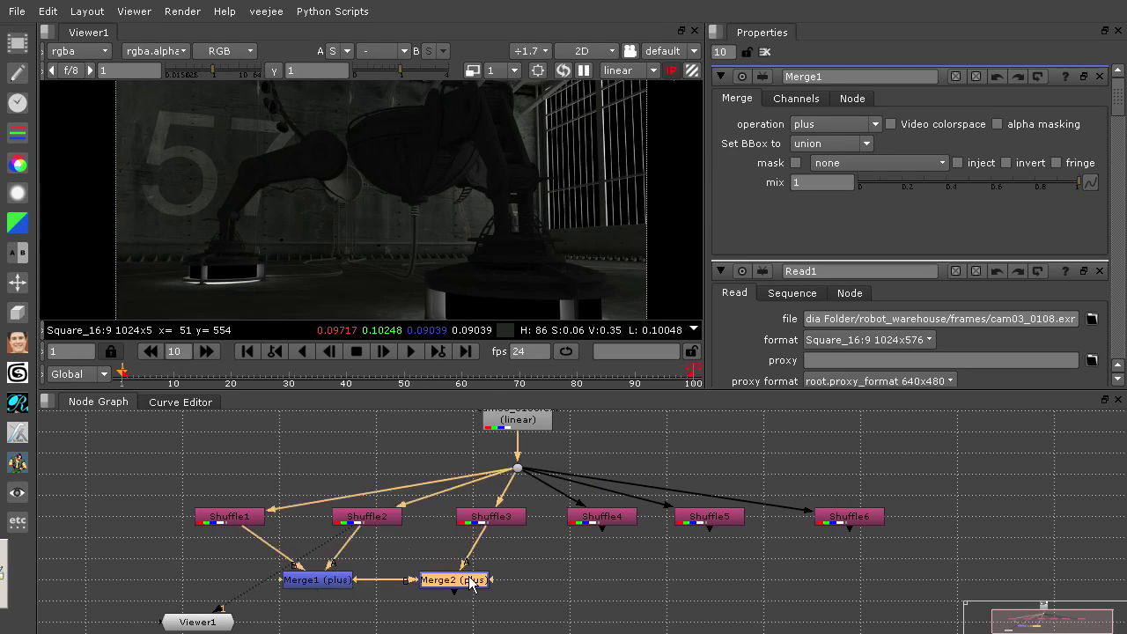
Check the combined output of Merge1 and Merge2 in the viewer.
click(332, 584)
key(1)
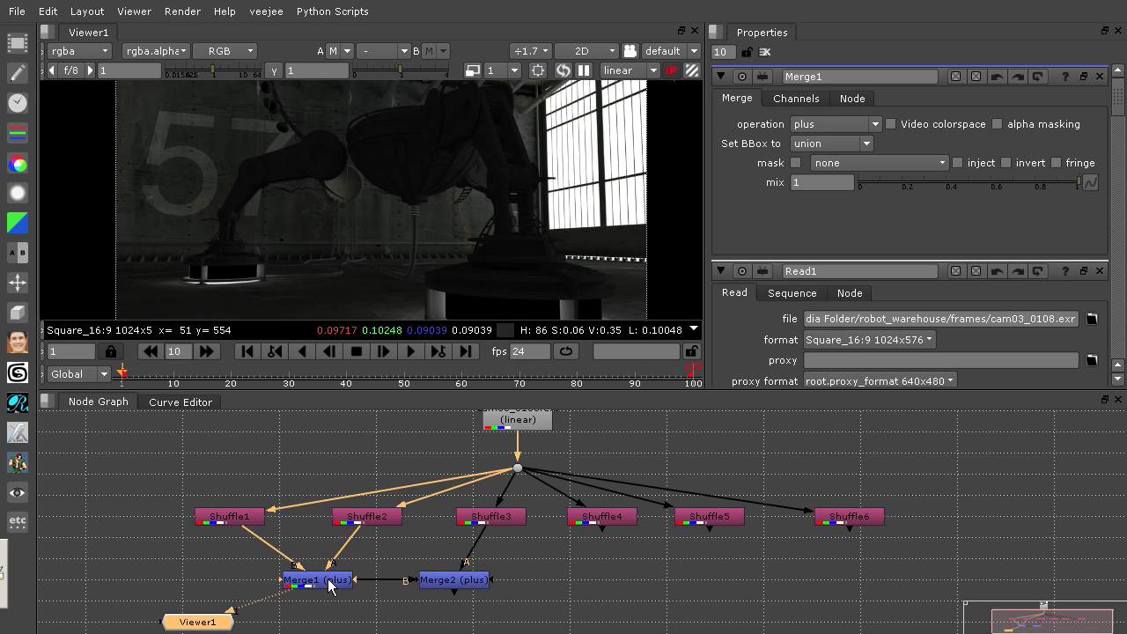
click(459, 583)
key(2)
click(474, 585)
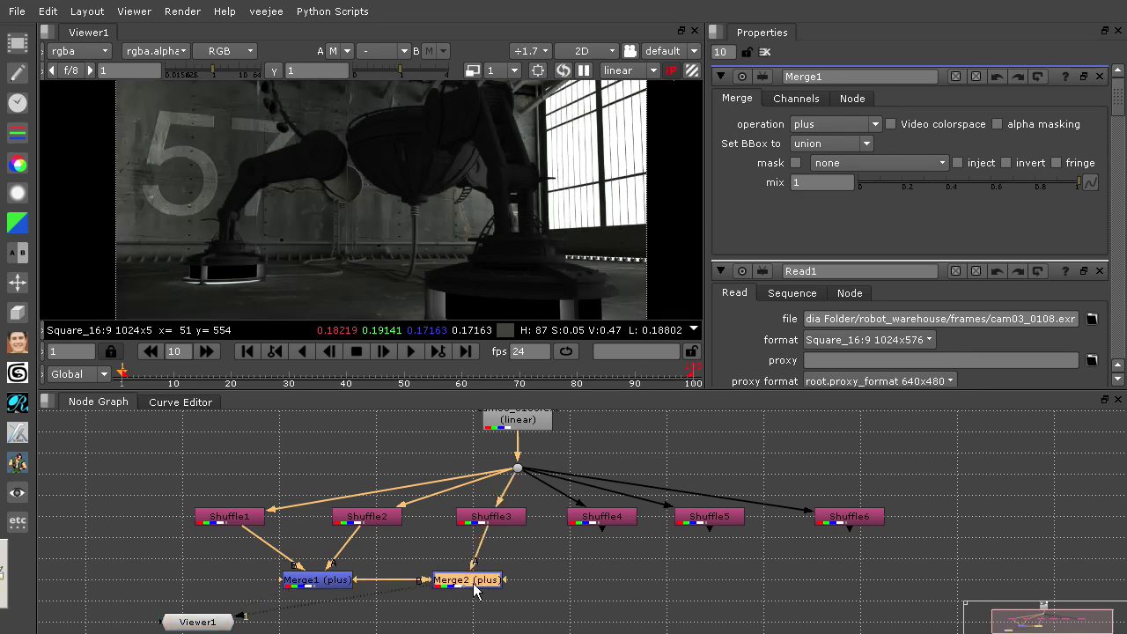
Add a third plus Merge with A from Shuffle4 and B from Merge2, view its output, and align it in the Merge row.
ctrl+click(548, 591)
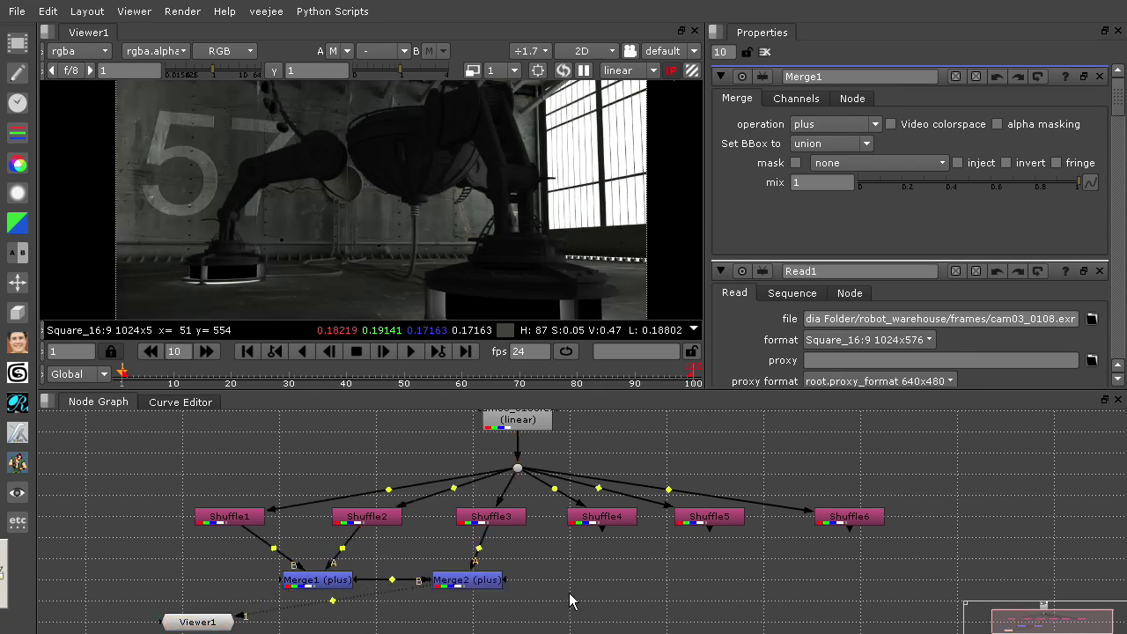
key(m)
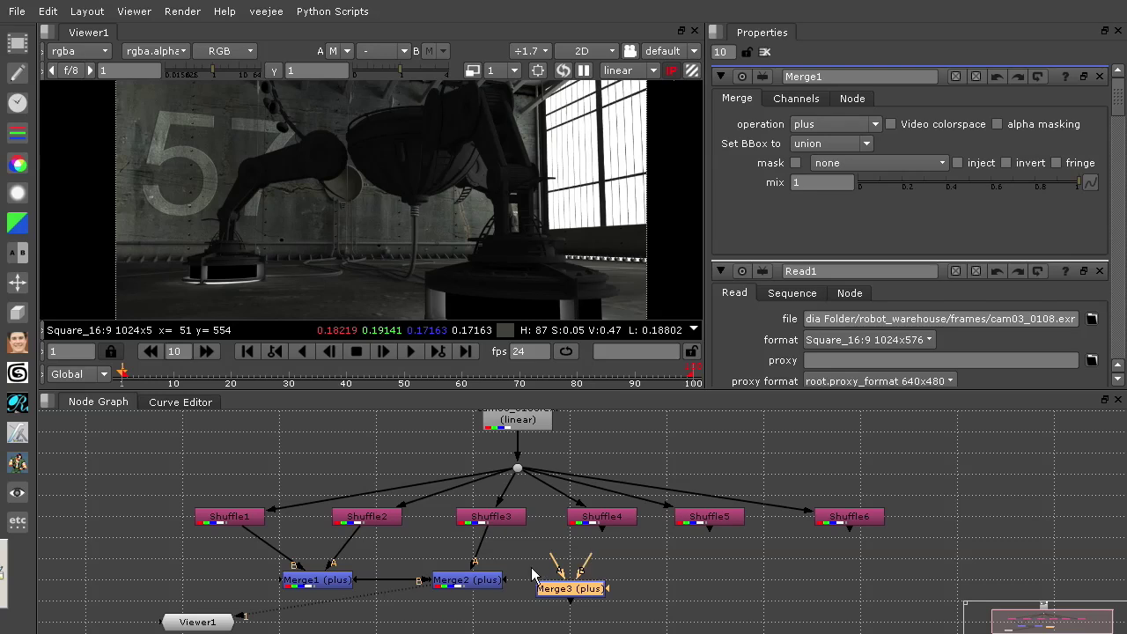
drag(591, 564, 588, 528)
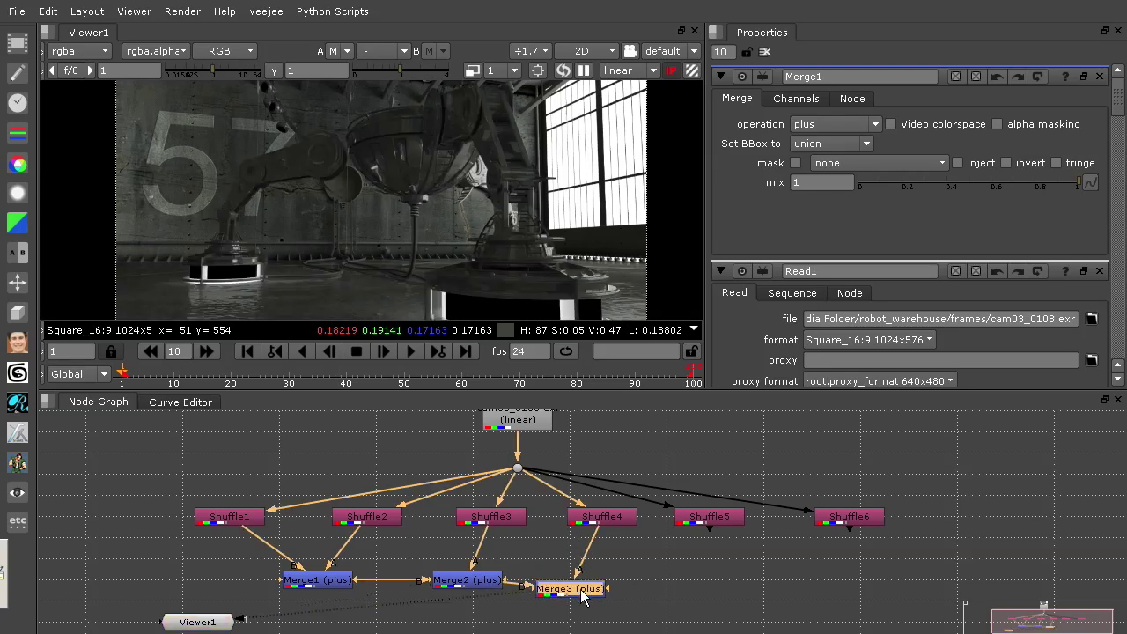
drag(581, 597, 606, 589)
click(788, 615)
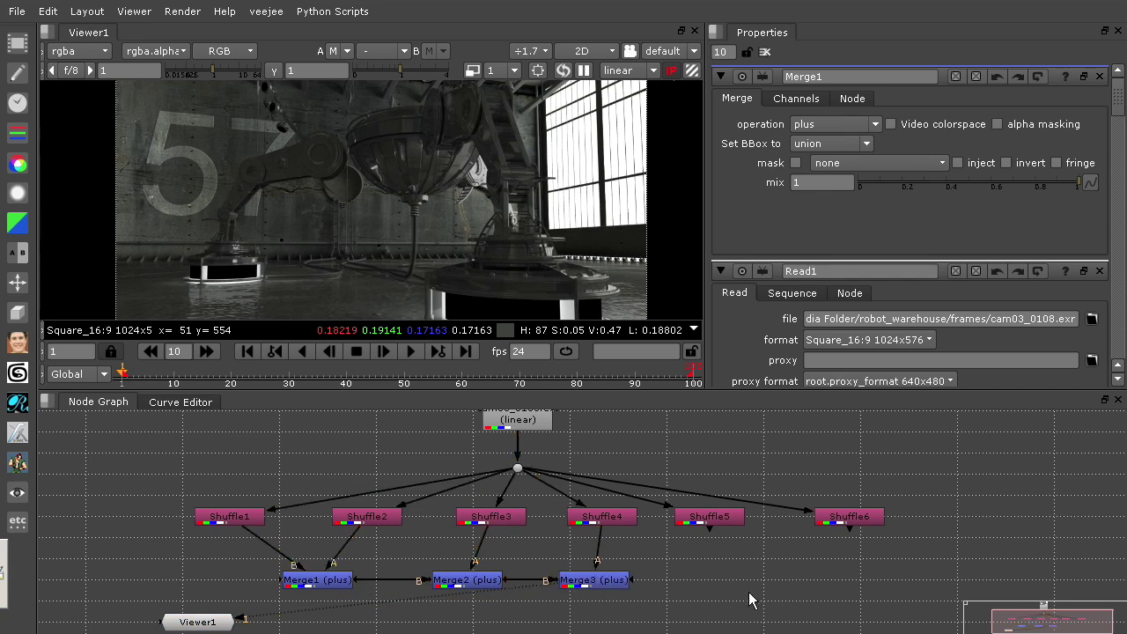
Add a fourth plus Merge with A from Shuffle5 and B from Merge3, and view its output.
key(m)
drag(797, 594, 710, 518)
drag(634, 586, 606, 584)
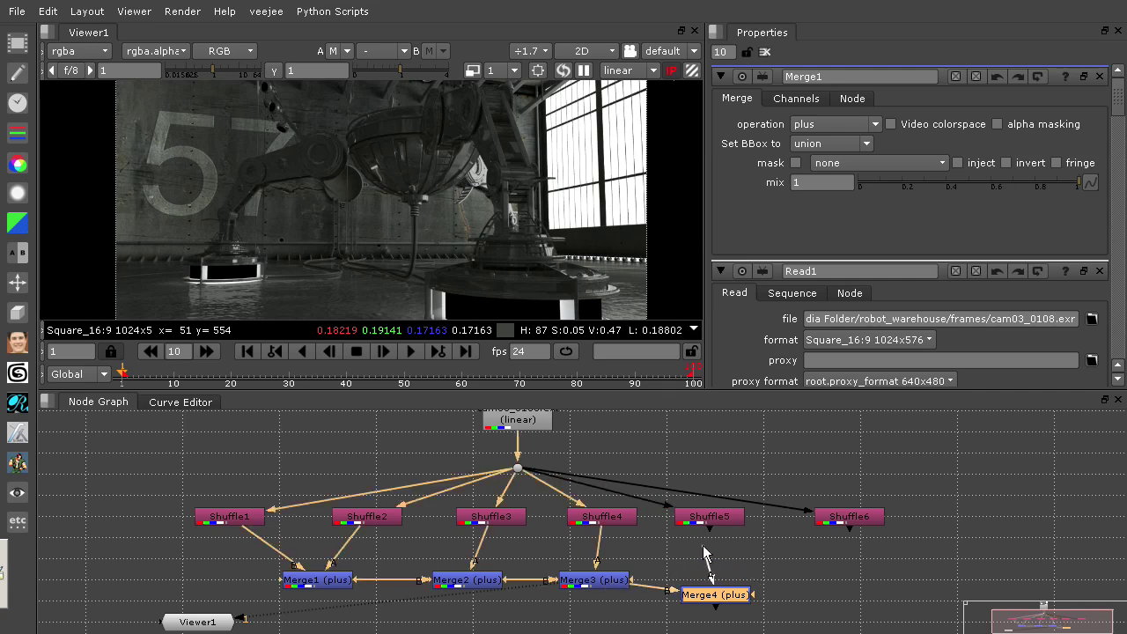
drag(710, 568, 713, 529)
key(1)
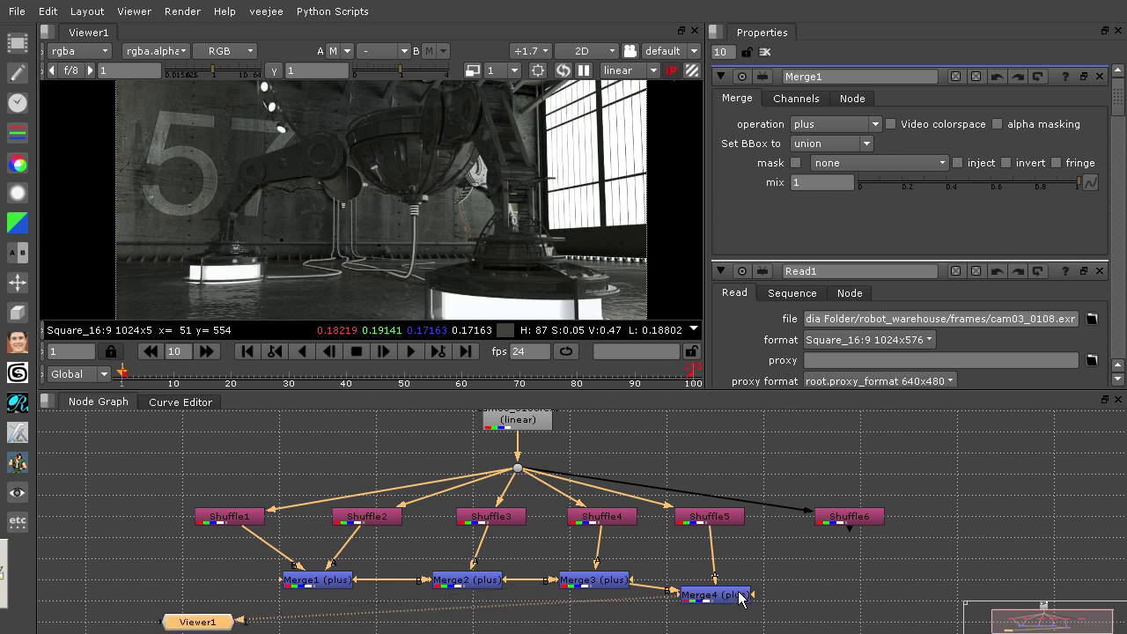
Add a fifth plus Merge below Shuffle6, with A connected to Shuffle6 and B to Merge4.
click(877, 599)
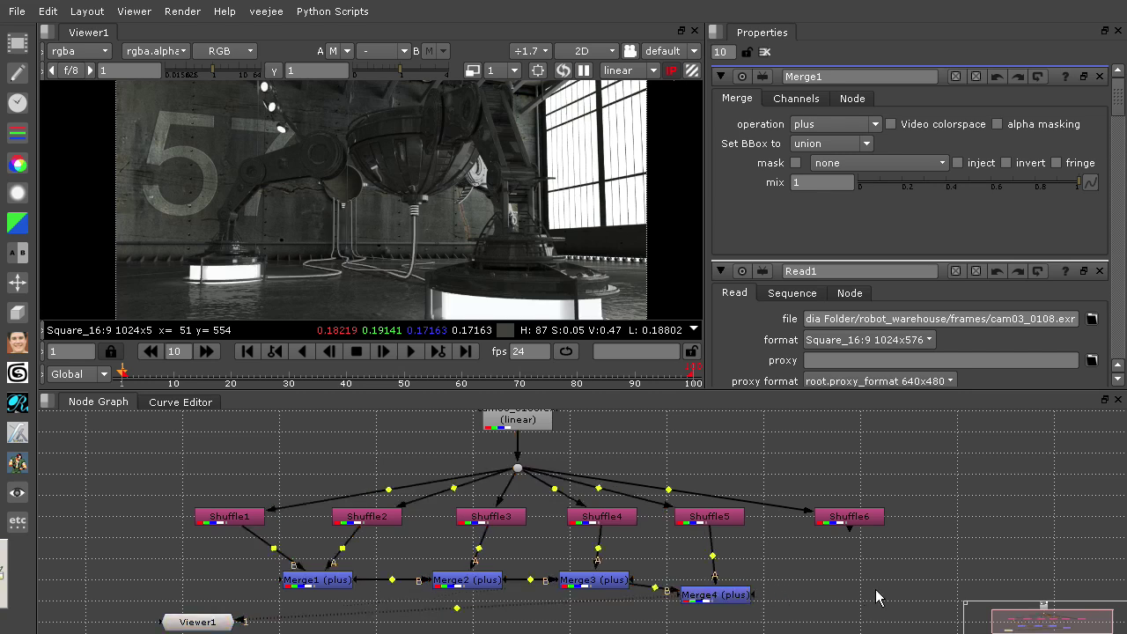
key(m)
drag(854, 596, 745, 611)
click(818, 571)
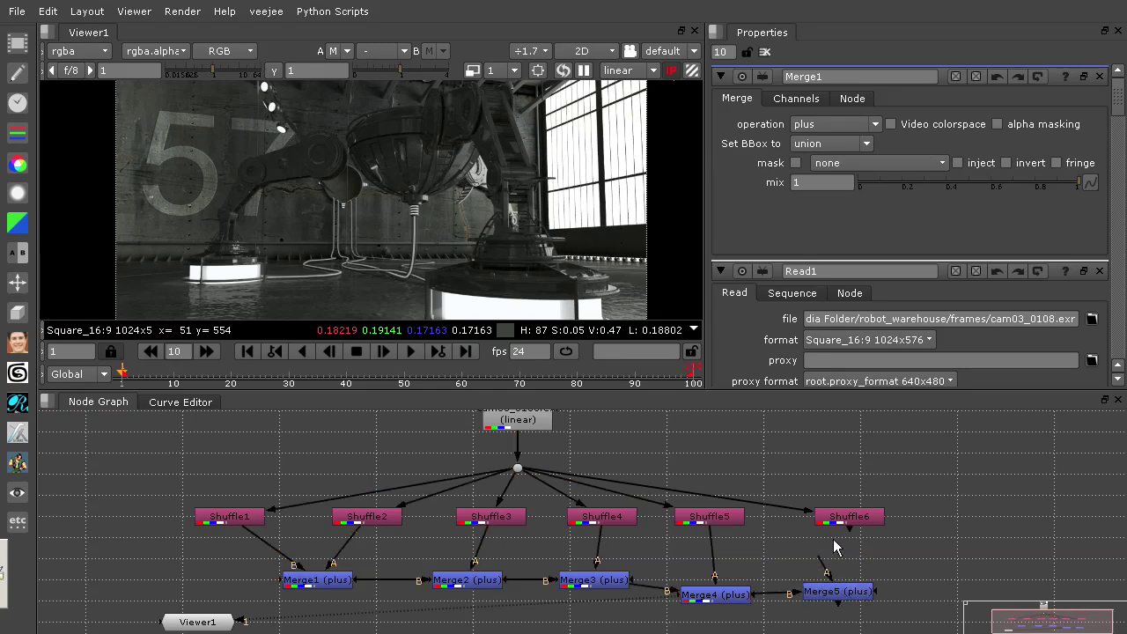
drag(836, 569, 849, 520)
click(855, 599)
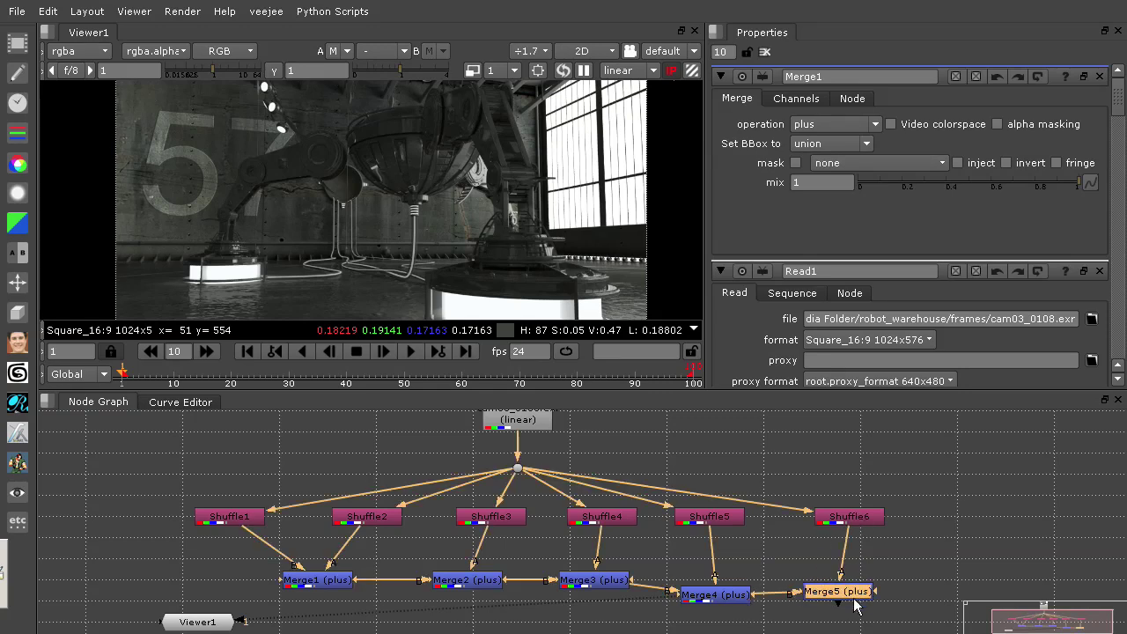
Arrange Merge2, Merge3, Merge4 and Merge5 in a descending diagonal cascade below their Shuffle nodes.
click(956, 531)
key(f)
key(space)
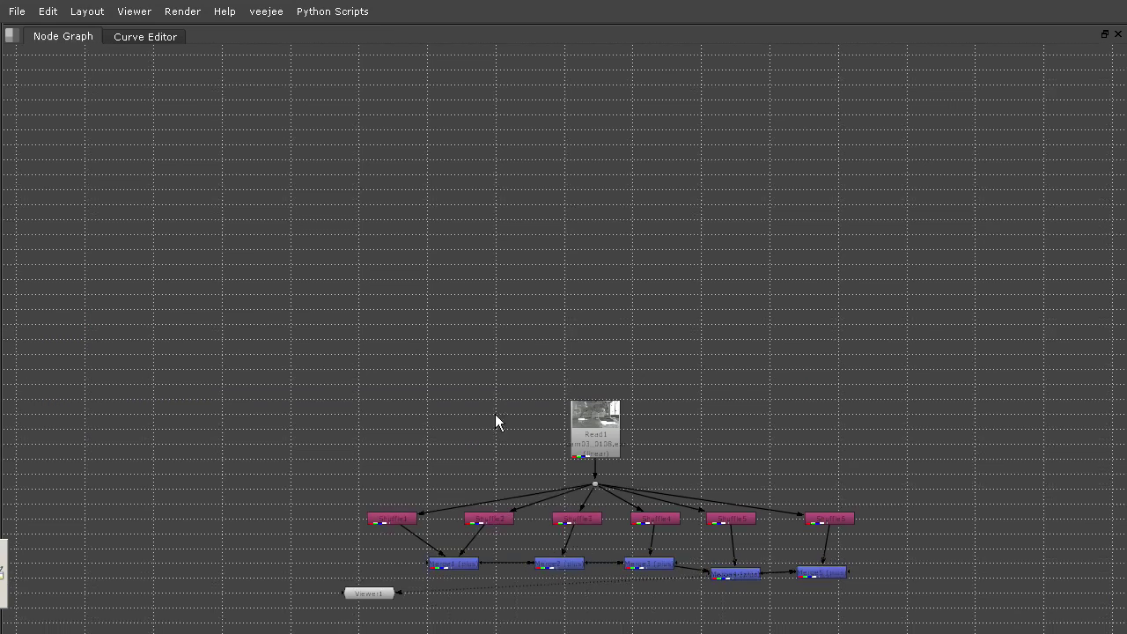
key(f)
drag(507, 425, 497, 472)
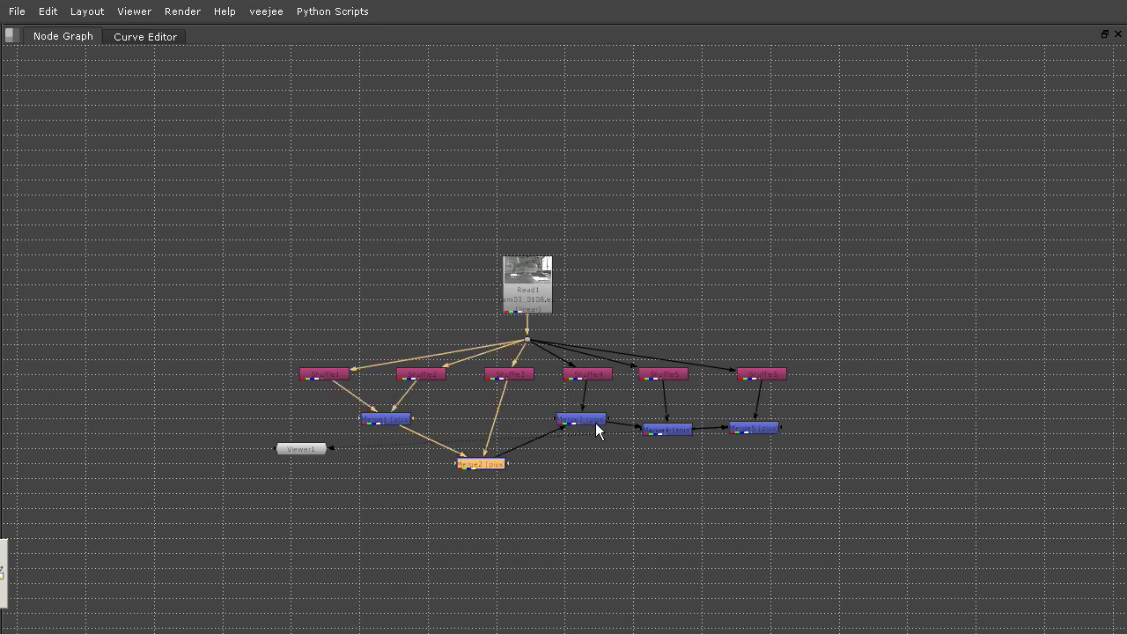
drag(596, 426, 592, 516)
drag(668, 437, 676, 552)
drag(754, 436, 783, 586)
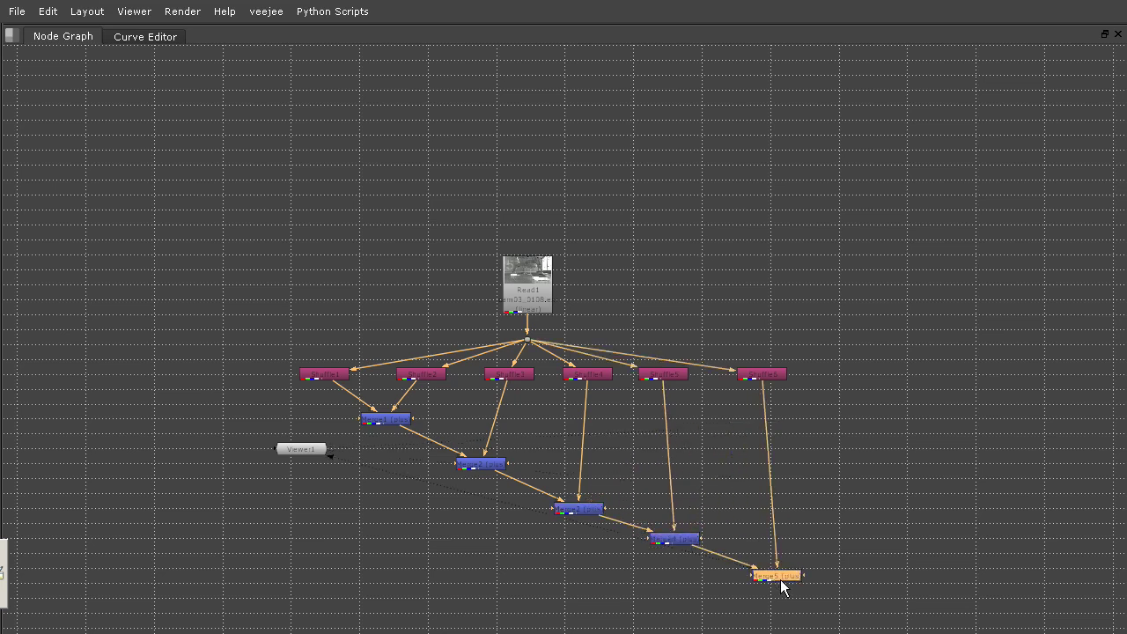
Place Viewer1 below and to the right of Merge5 at the end of the cascade, connected to Merge5.
drag(289, 467, 867, 610)
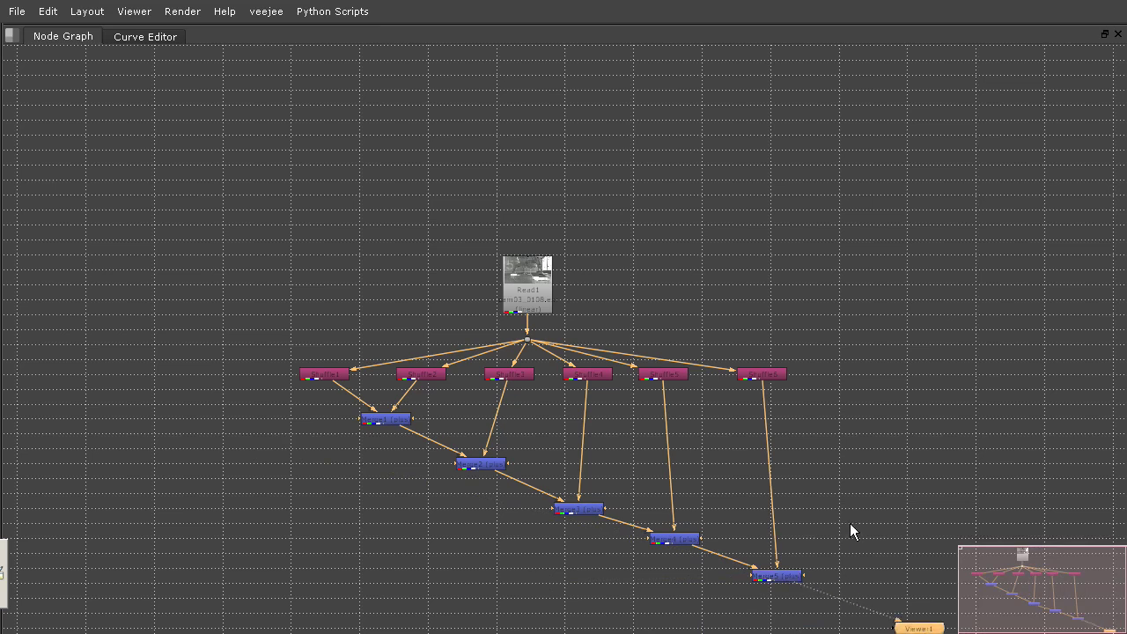
middle_drag(877, 484, 804, 410)
click(804, 414)
key(space)
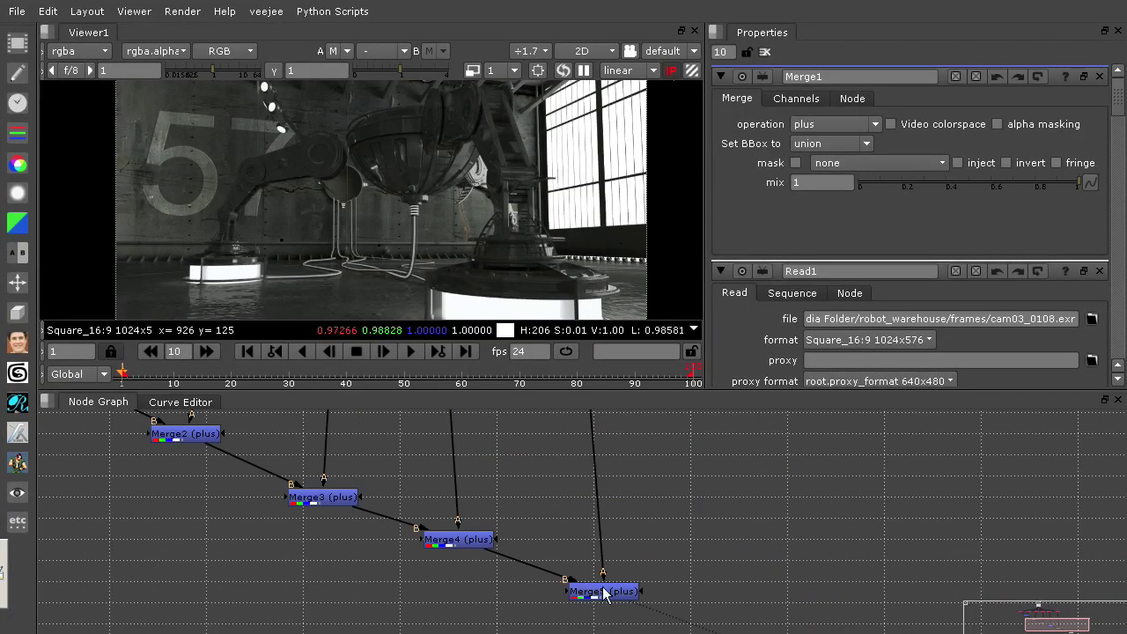
View the original Read1 render and the recombined Merge5 output in turn to compare them.
scroll(517, 507, up, 5)
middle_drag(518, 511, 610, 580)
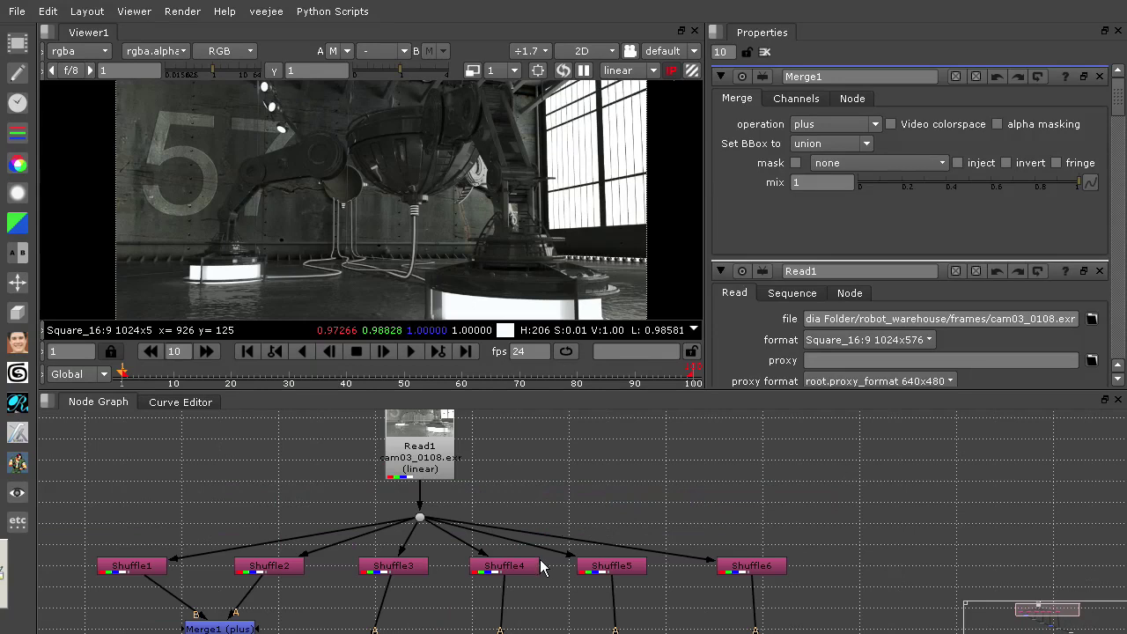
middle_drag(541, 568, 553, 468)
middle_drag(531, 598, 564, 558)
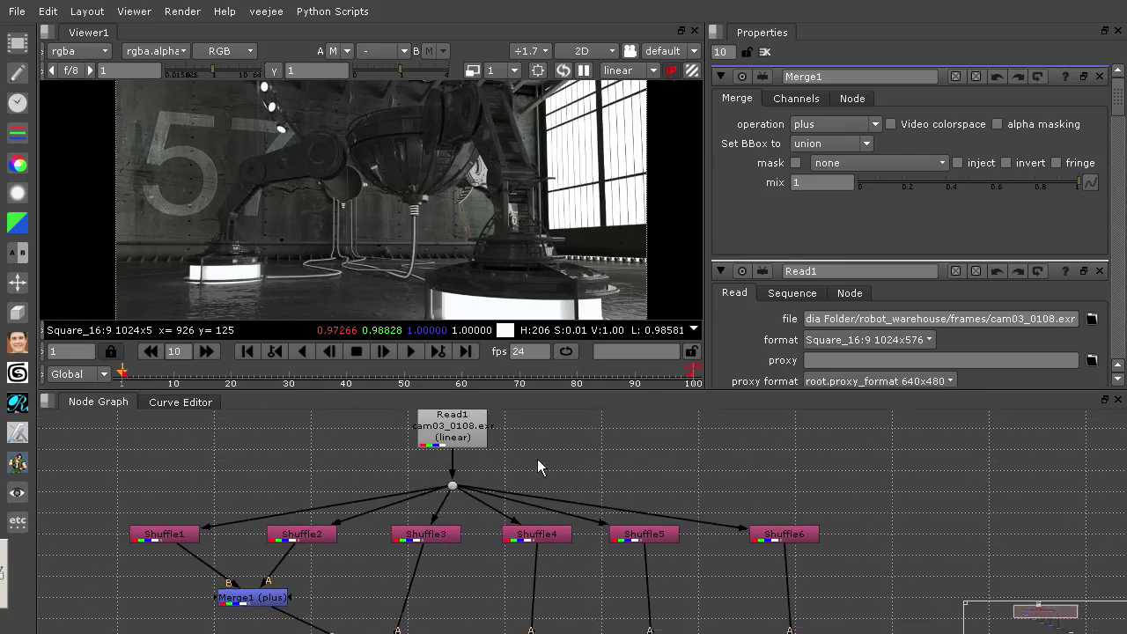
click(478, 452)
key(1)
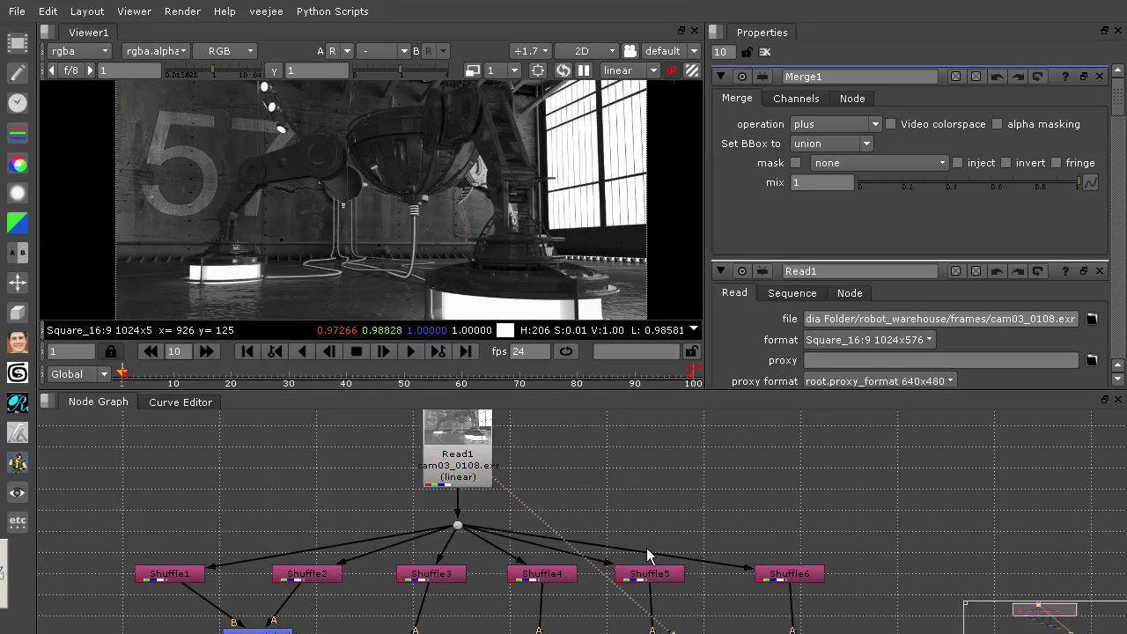
middle_drag(648, 550, 547, 541)
click(548, 546)
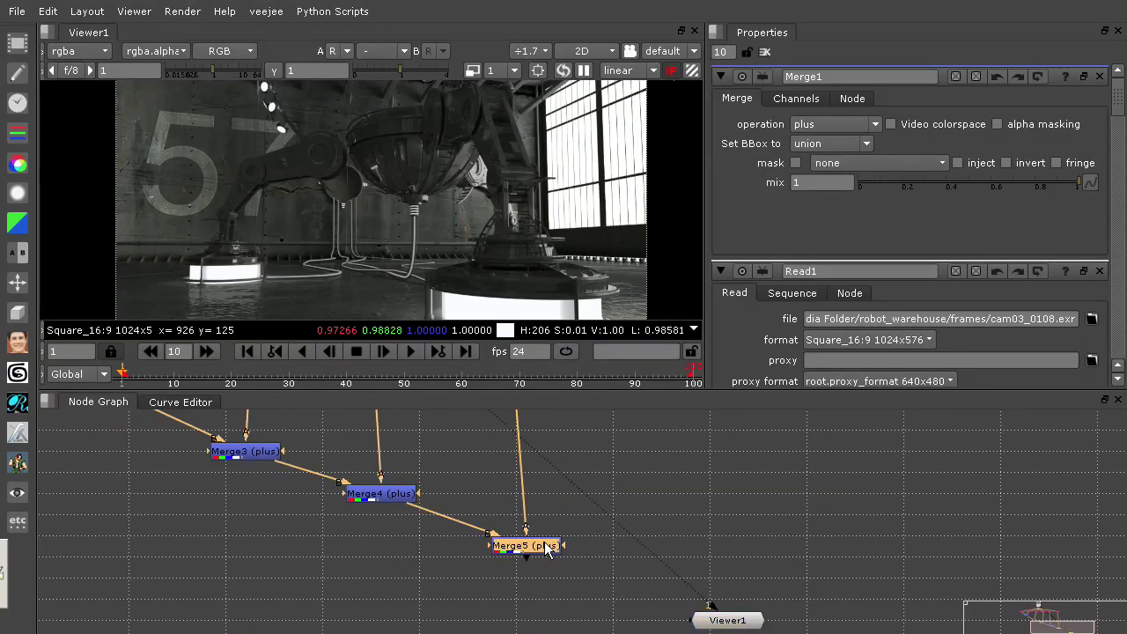
key(1)
Connect Read1 to viewer input 1 and Merge5 to viewer input 2.
middle_drag(625, 448, 762, 604)
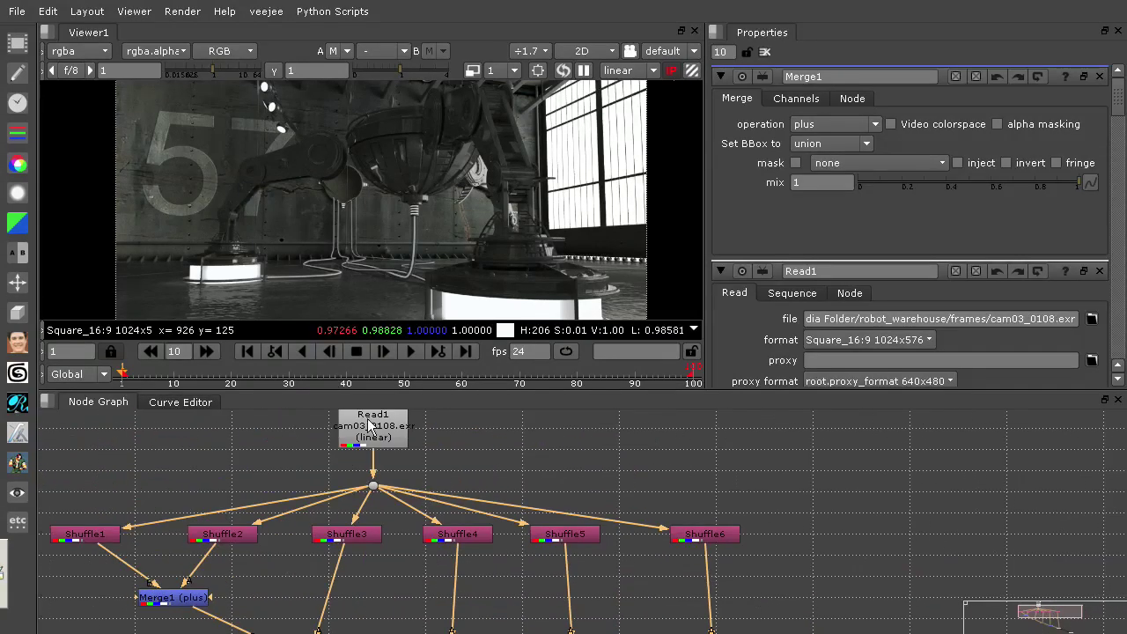
click(369, 425)
key(1)
middle_drag(624, 612, 494, 458)
click(519, 530)
key(1)
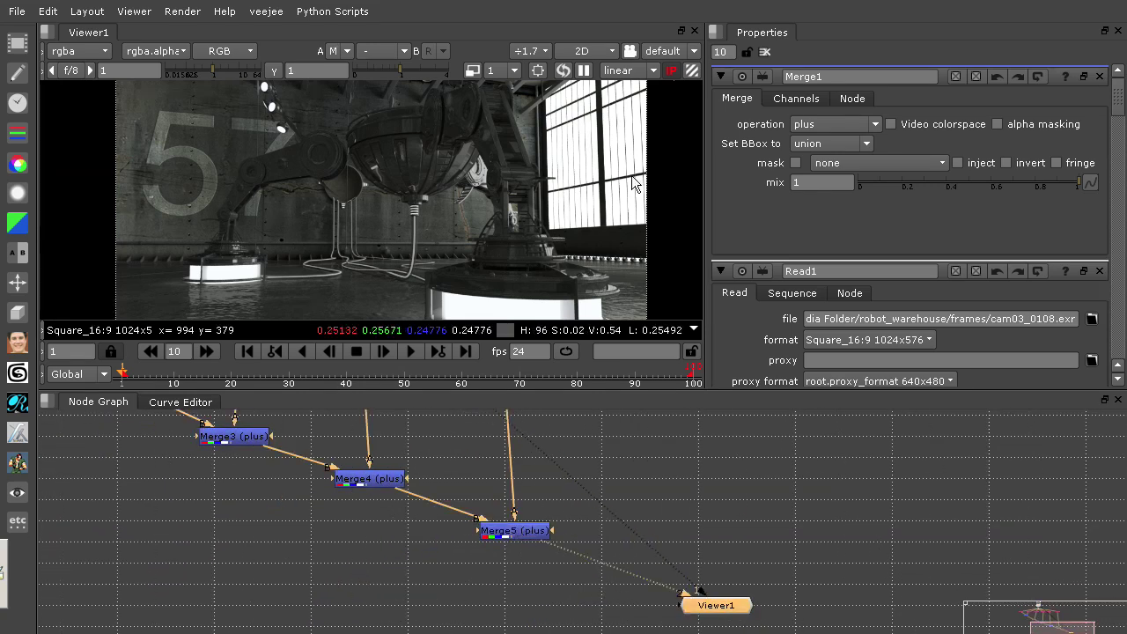
Set the viewer zoom to x1 and compare its two inputs with a wipe placed over the robot's central body.
key(space)
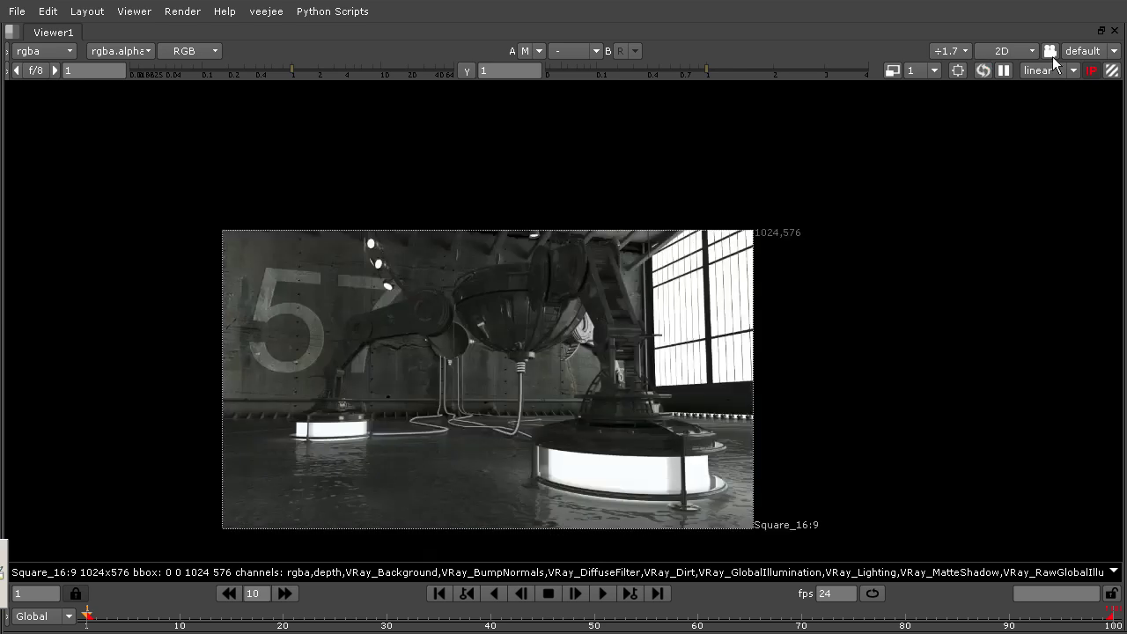
click(951, 50)
click(1000, 267)
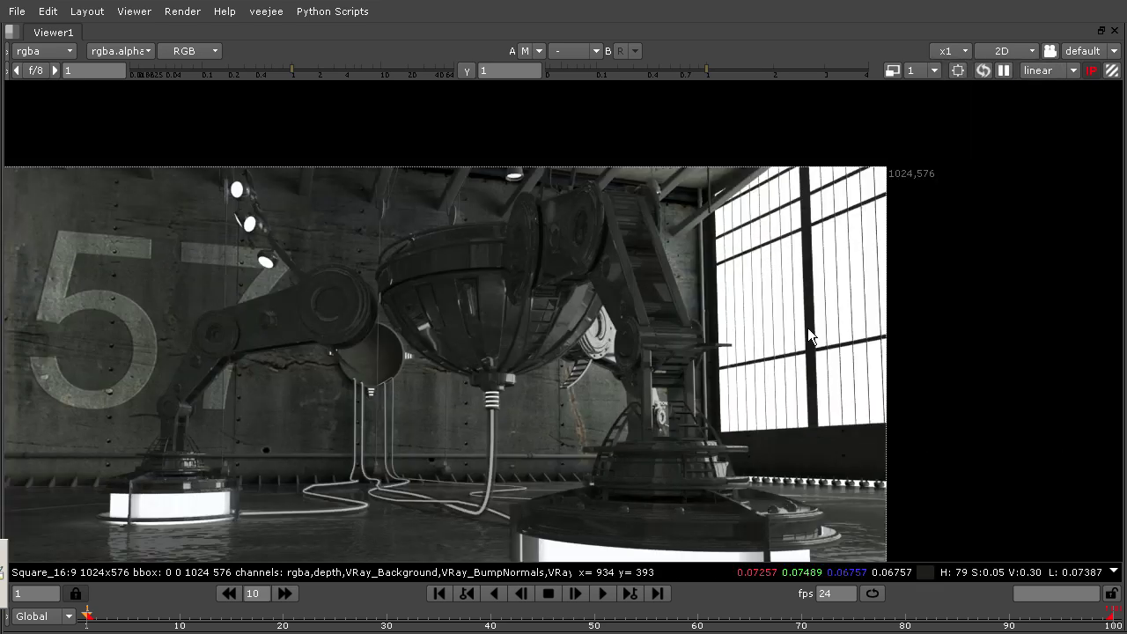
key(ctrl+1)
click(583, 50)
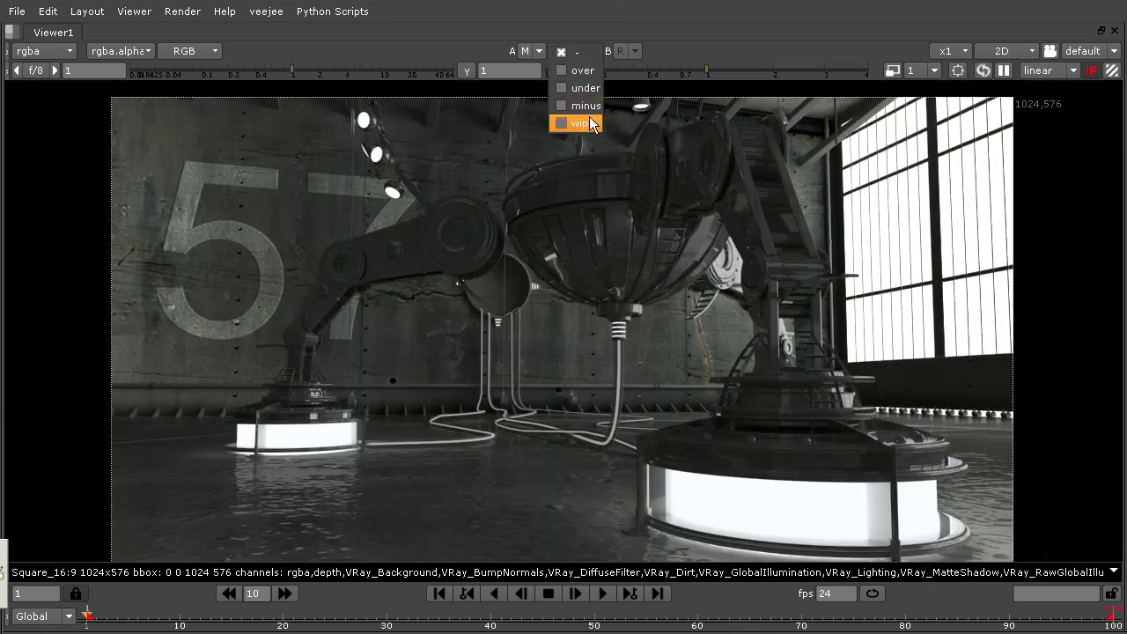
click(582, 118)
drag(568, 343, 612, 304)
key(space)
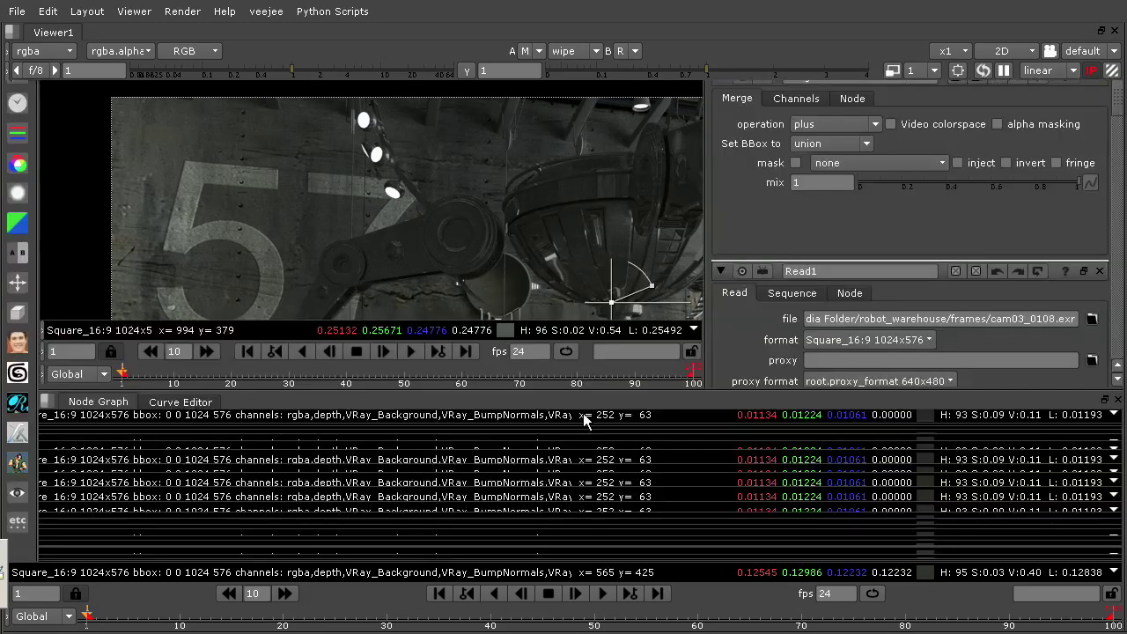
Examine the matching wipe comparison and the node tree from Read1 through the Shuffles and Merges to Viewer1.
middle_drag(586, 216, 547, 264)
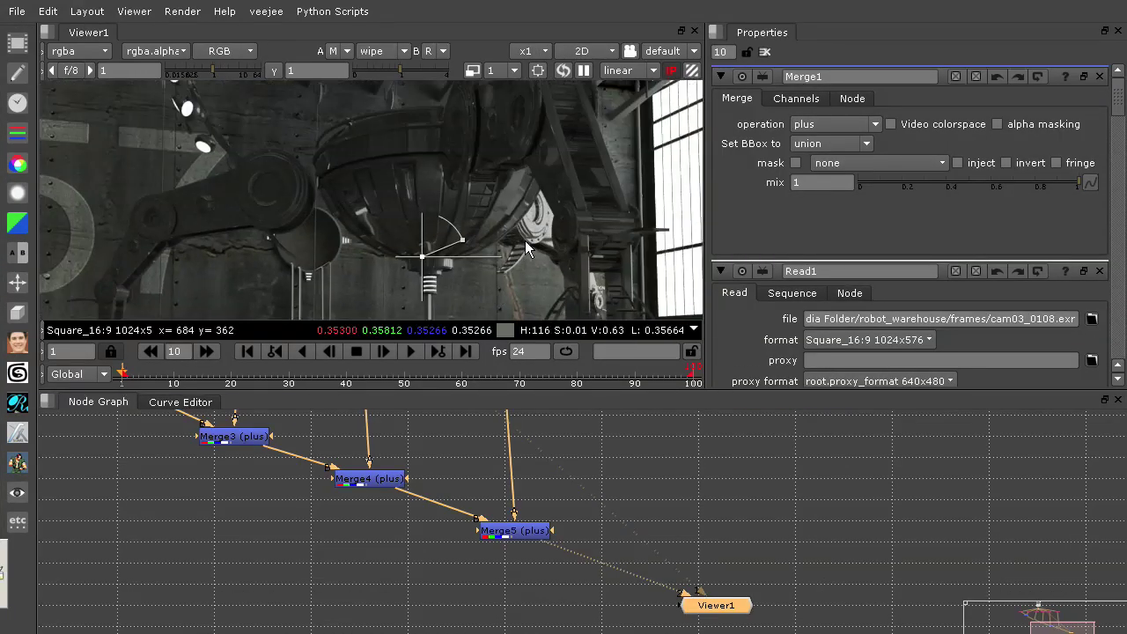
click(738, 568)
middle_drag(743, 467, 759, 484)
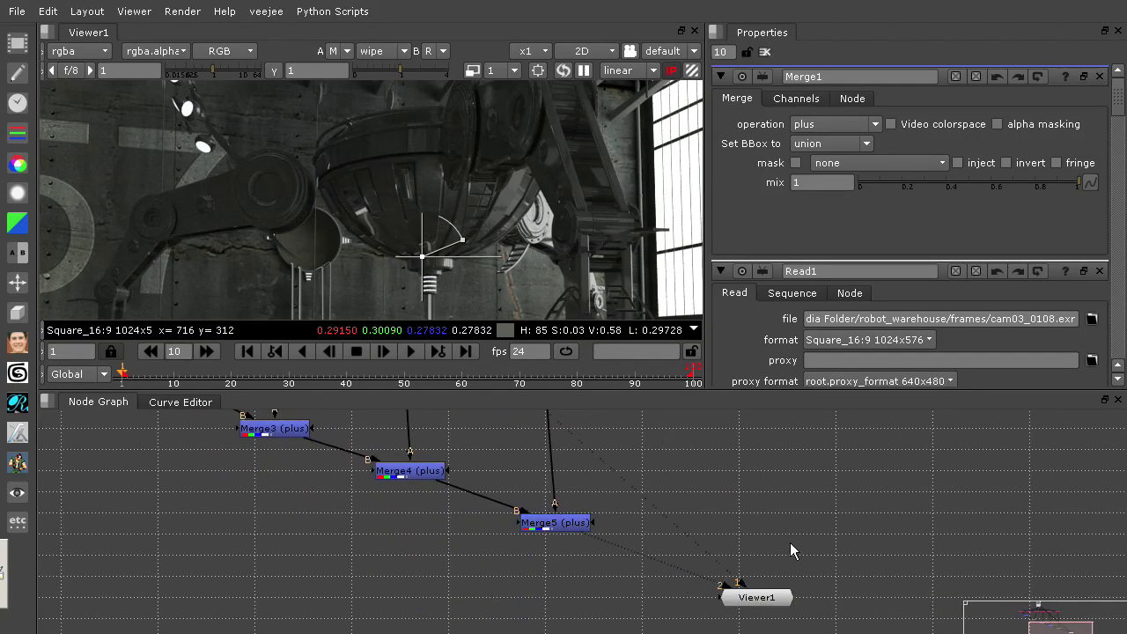
key(f)
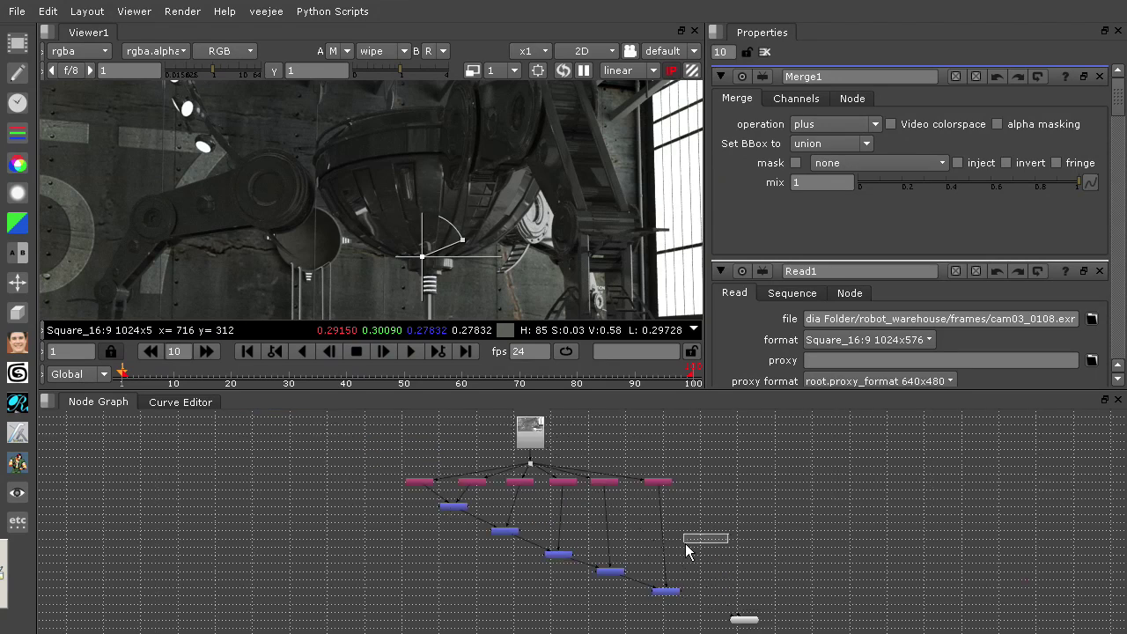
middle_drag(687, 534, 629, 532)
scroll(629, 524, up, 5)
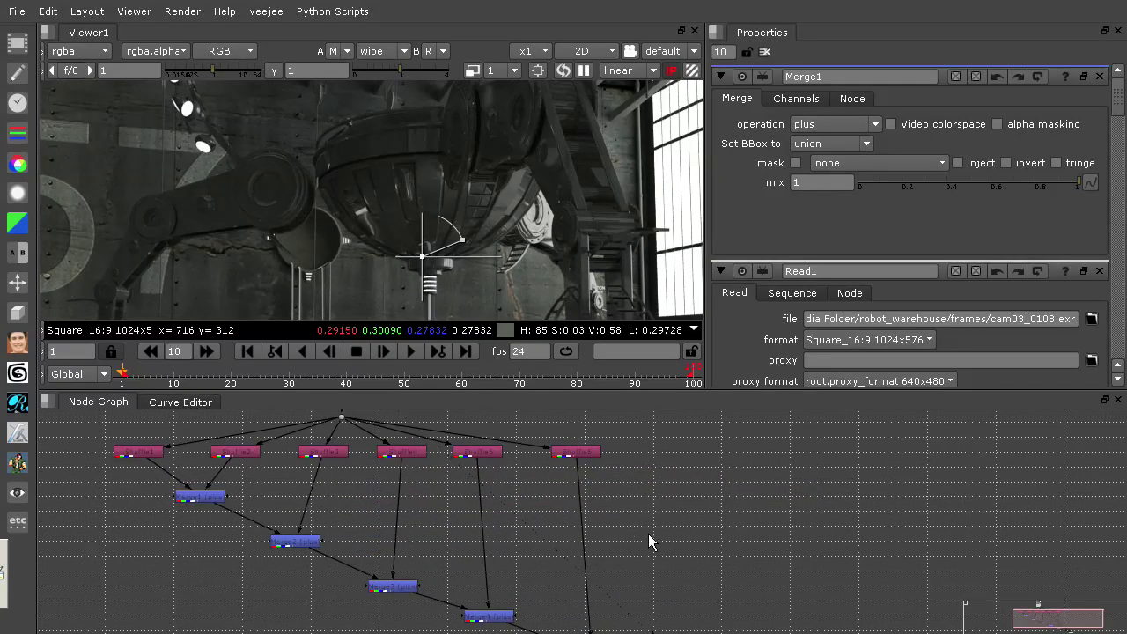
scroll(765, 537, up, 4)
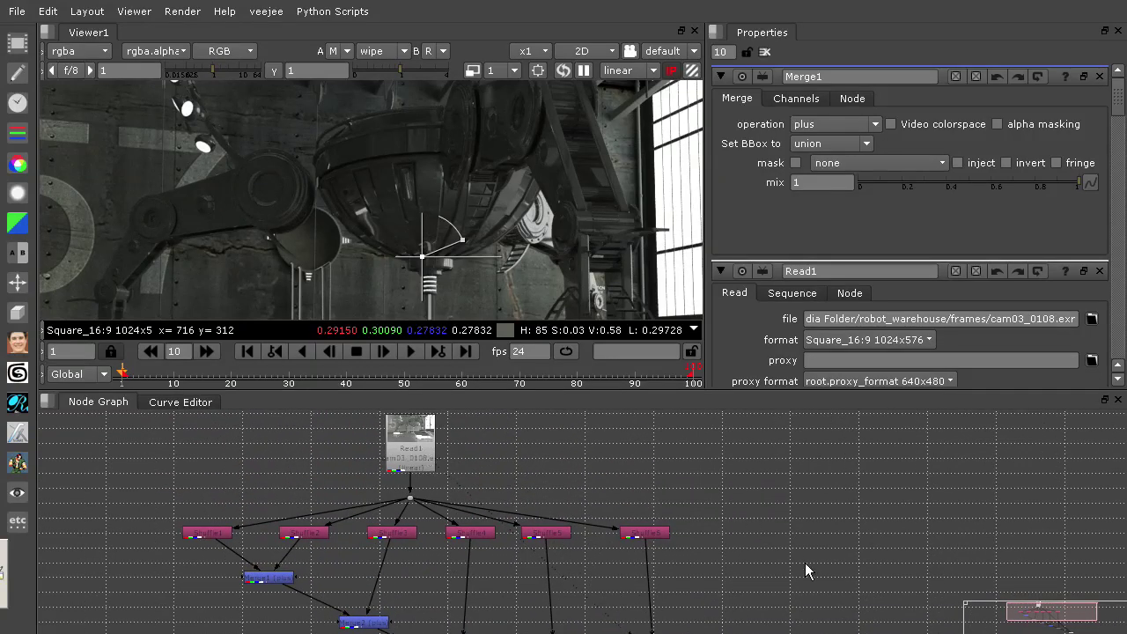
scroll(748, 598, down, 6)
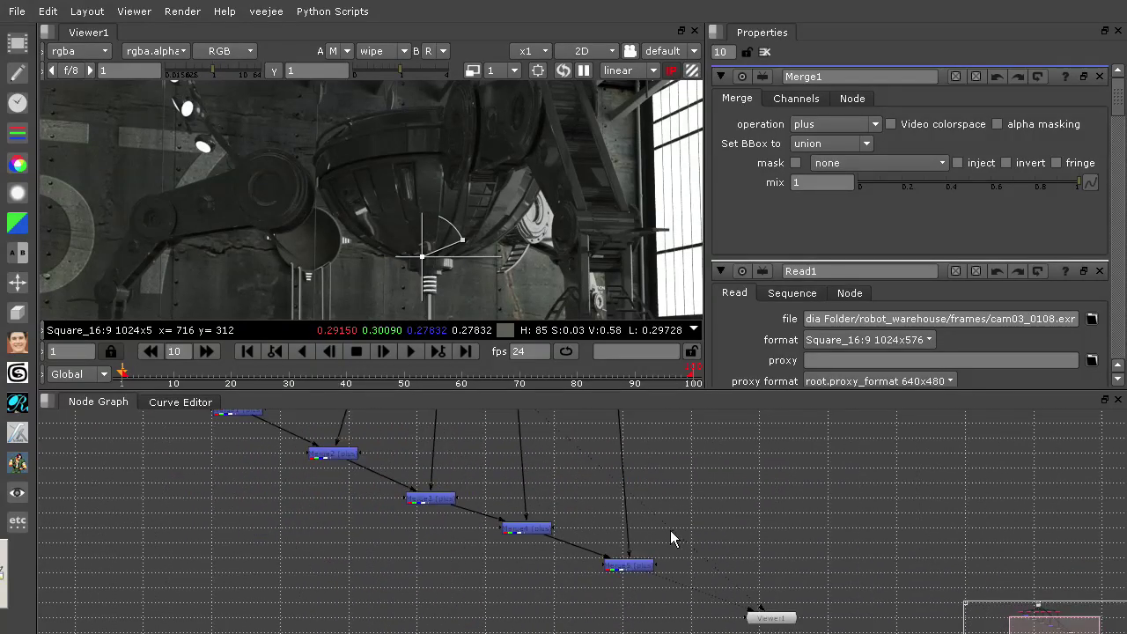
scroll(802, 519, up, 4)
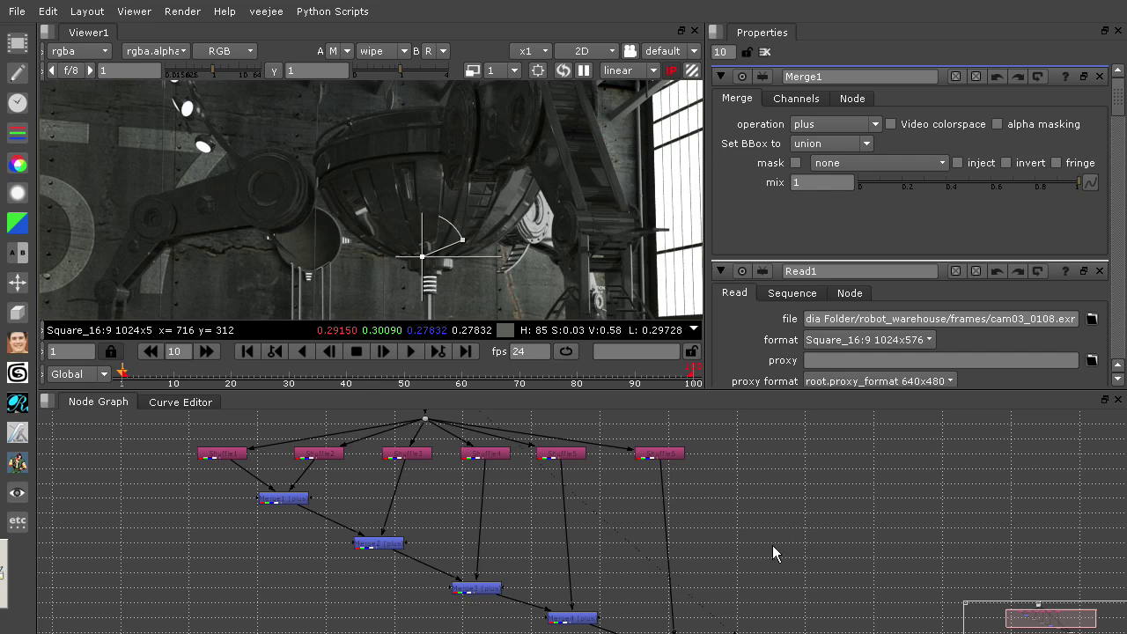
middle_drag(769, 568, 744, 562)
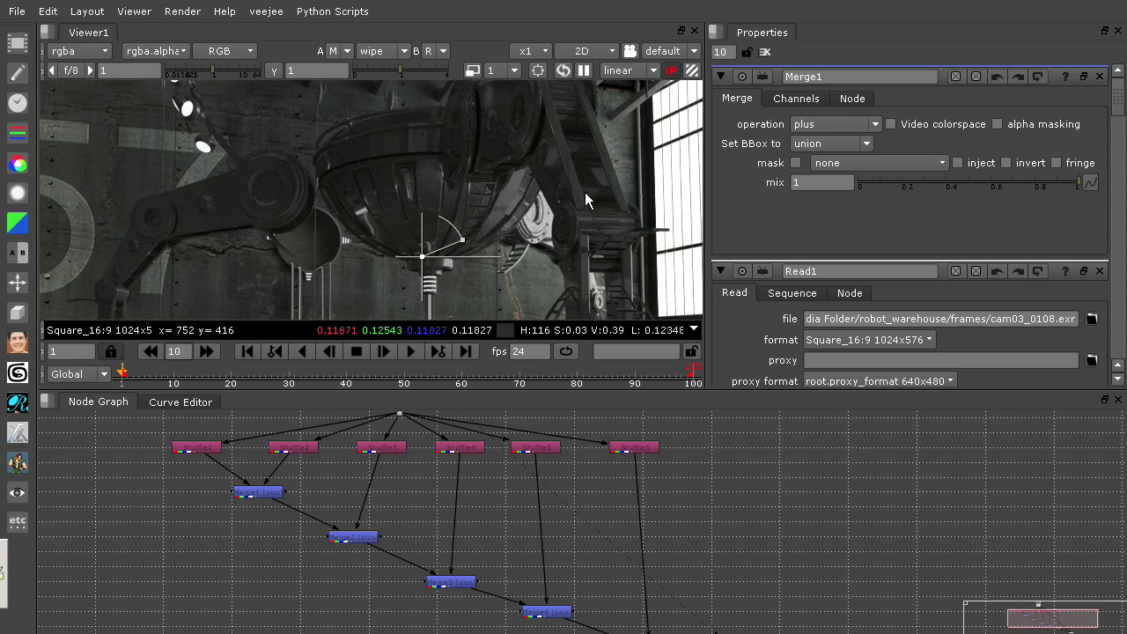
middle_drag(746, 568, 860, 574)
middle_drag(359, 521, 297, 551)
Move Shuffle1 farther from Shuffle2 and check its isolated pass, ending with Merge5 back in the viewer.
click(325, 445)
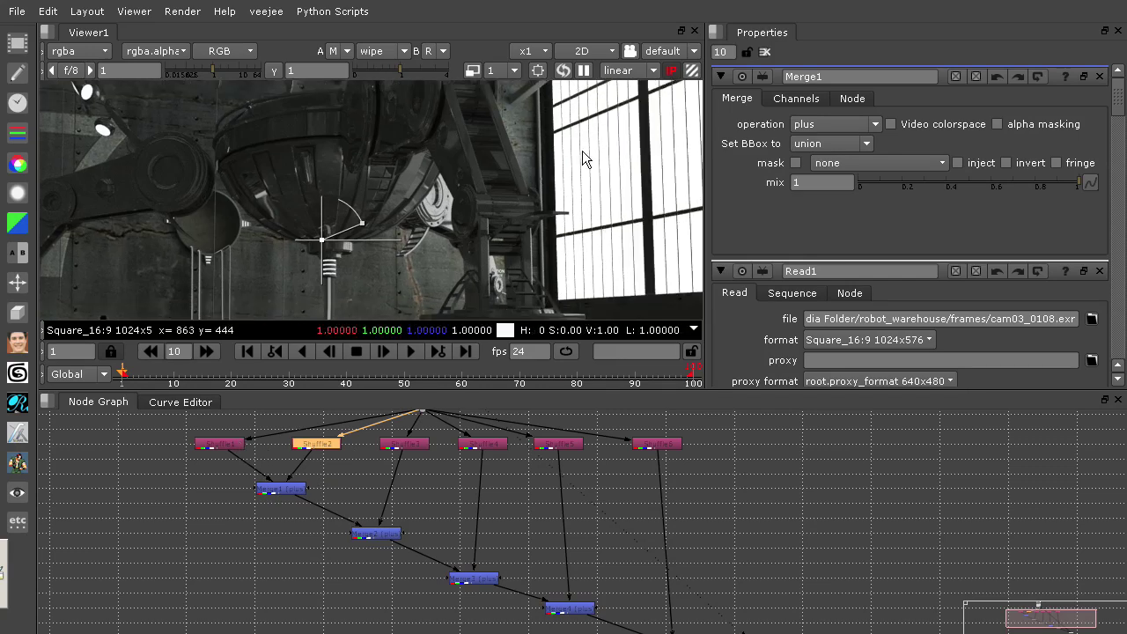
drag(231, 450, 197, 450)
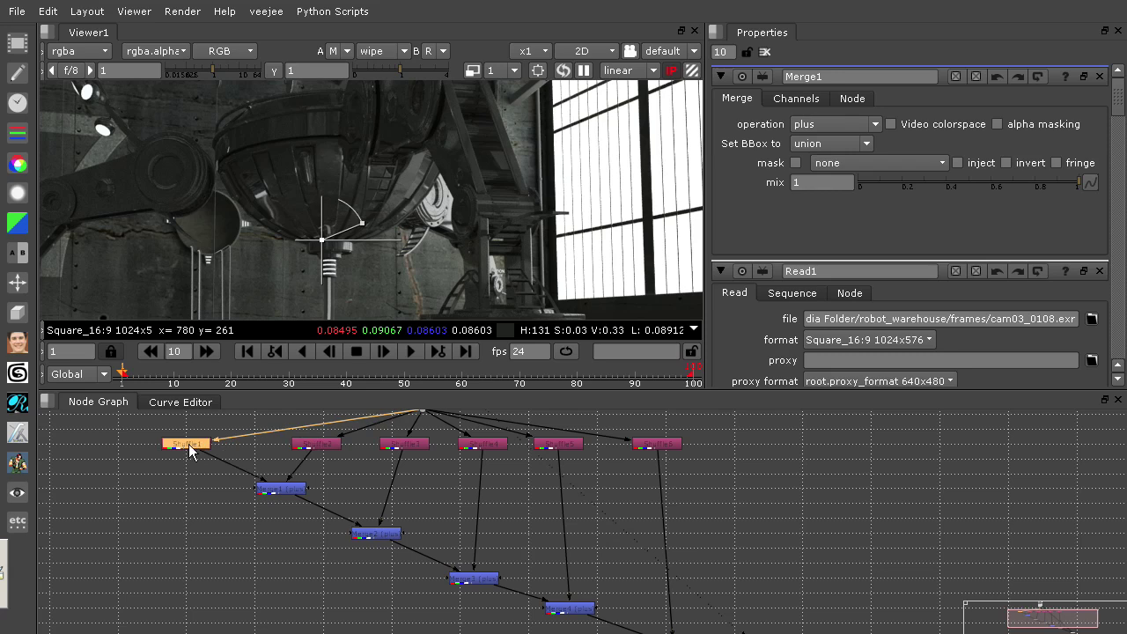
key(1)
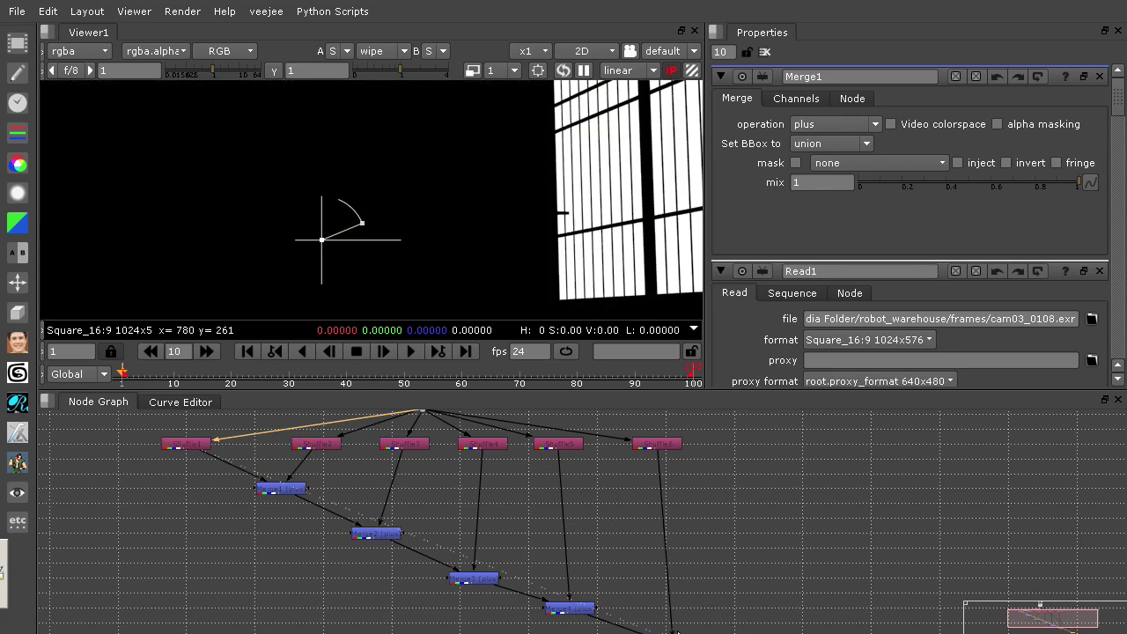
middle_drag(669, 586, 647, 577)
click(655, 618)
key(1)
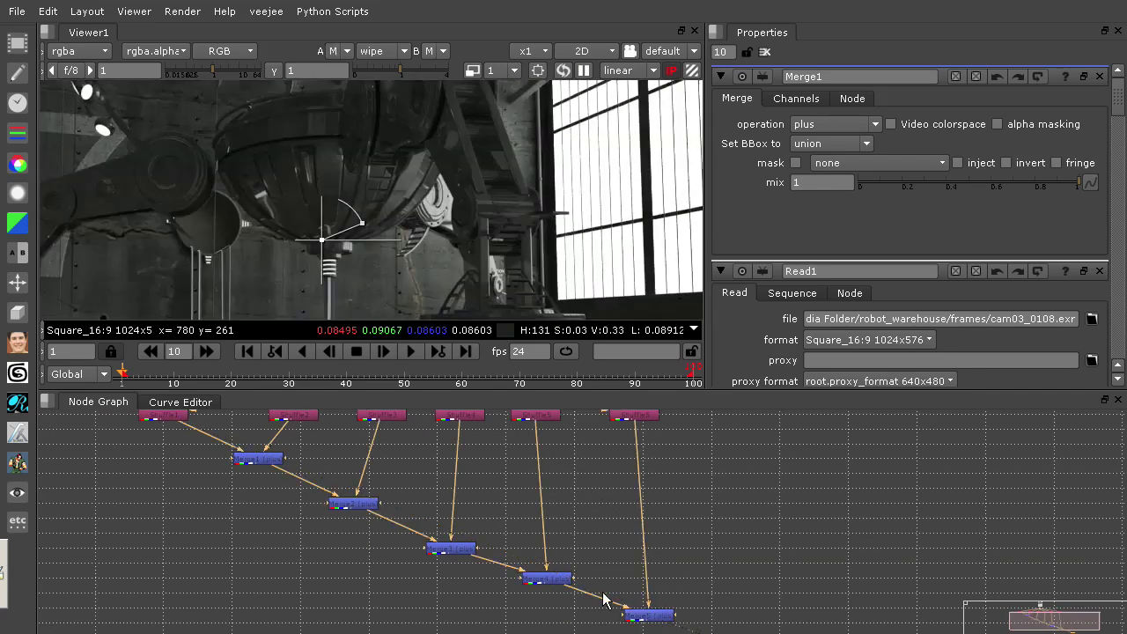
Insert a Glow node between Shuffle1 and Merge1.
middle_drag(200, 470, 242, 527)
click(192, 476)
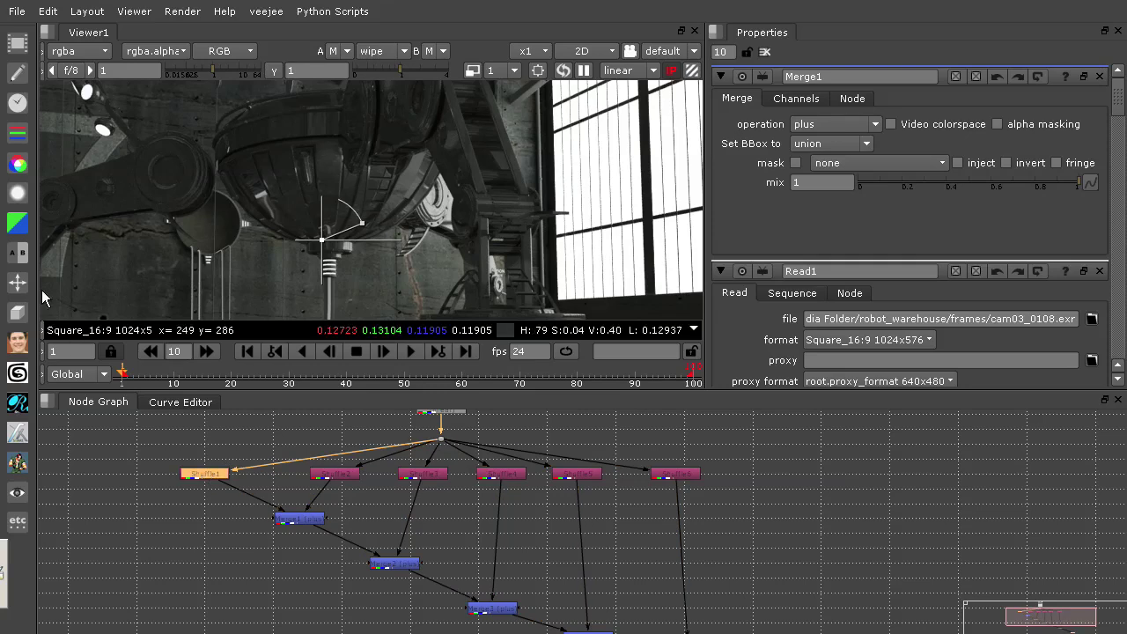
click(17, 192)
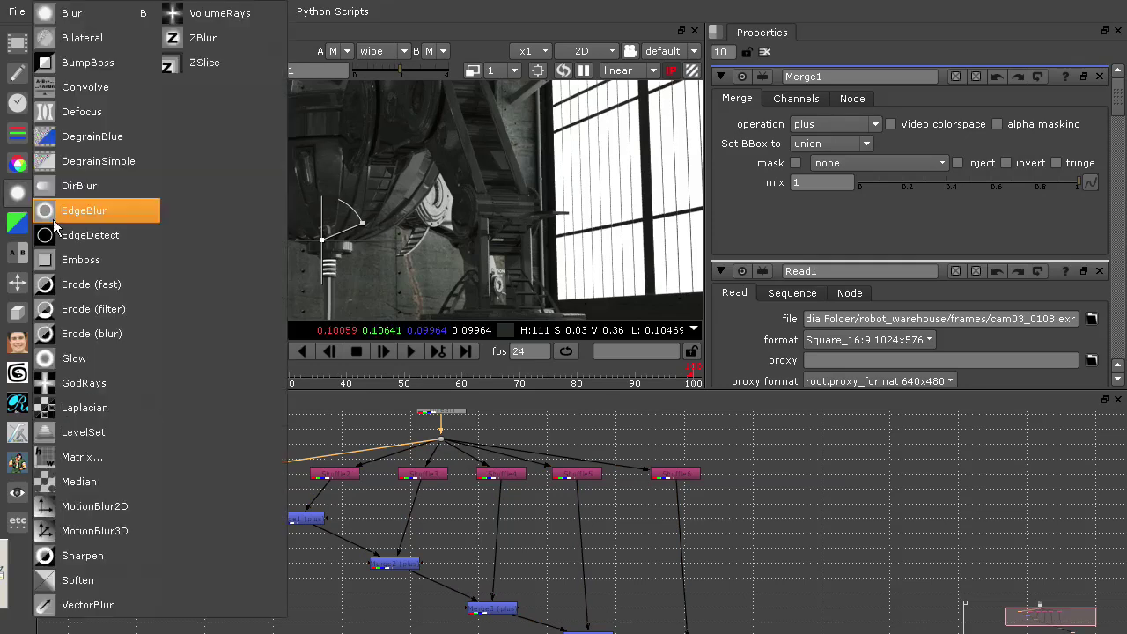
click(95, 357)
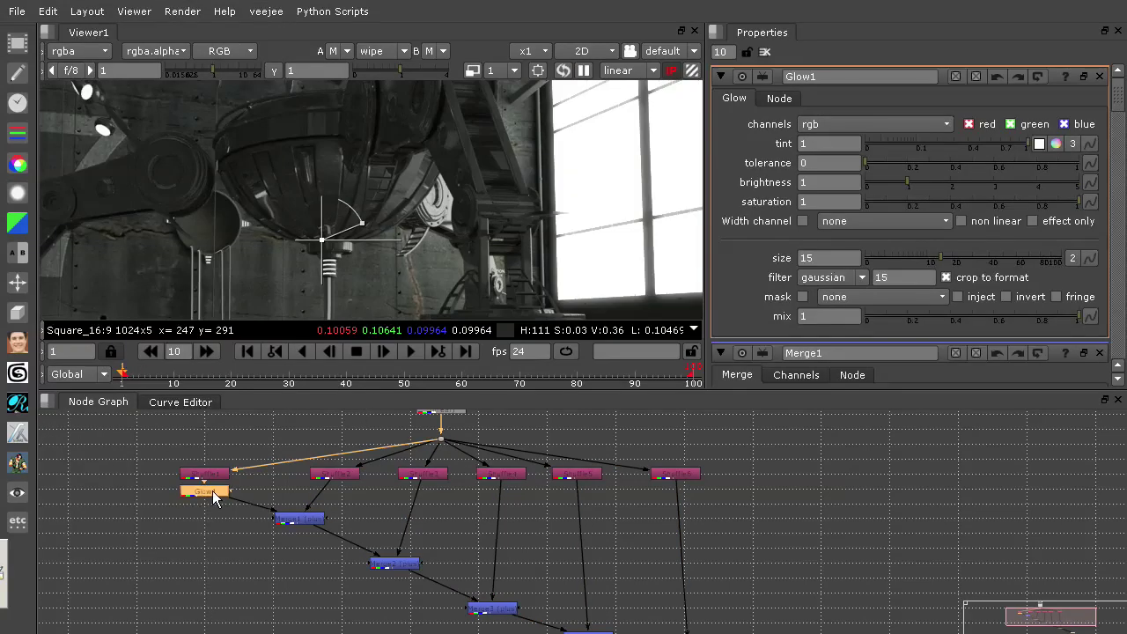
Move Glow1 slightly below Shuffle1 and set its size to 59, tolerance to 0.54 and brightness to 0.9.
drag(212, 491, 210, 506)
drag(921, 261, 1000, 243)
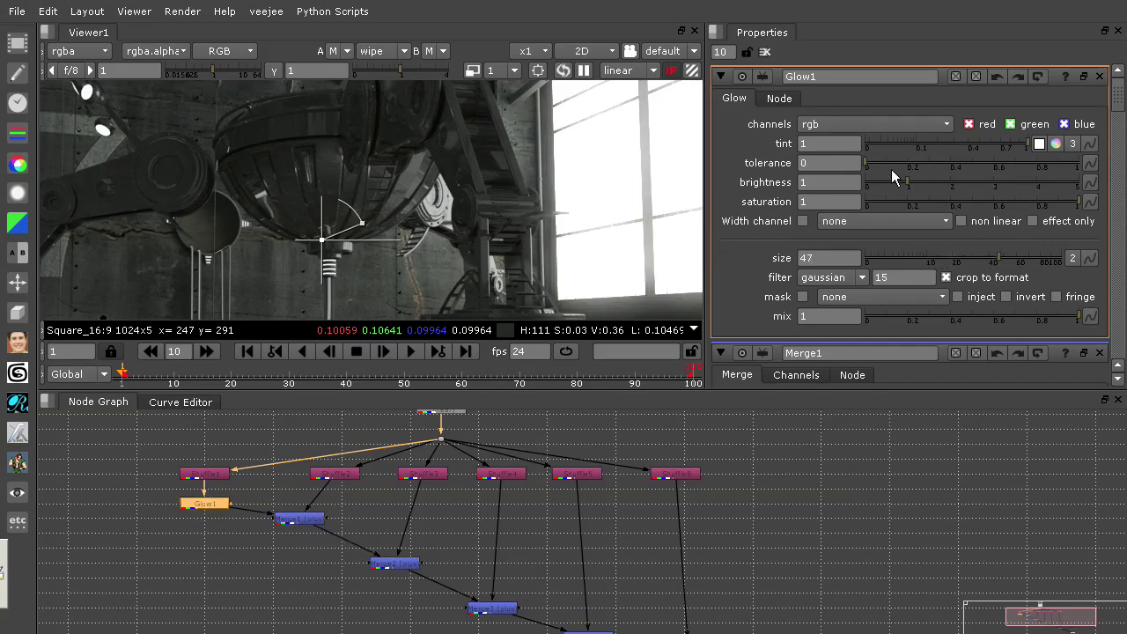
drag(907, 181, 981, 159)
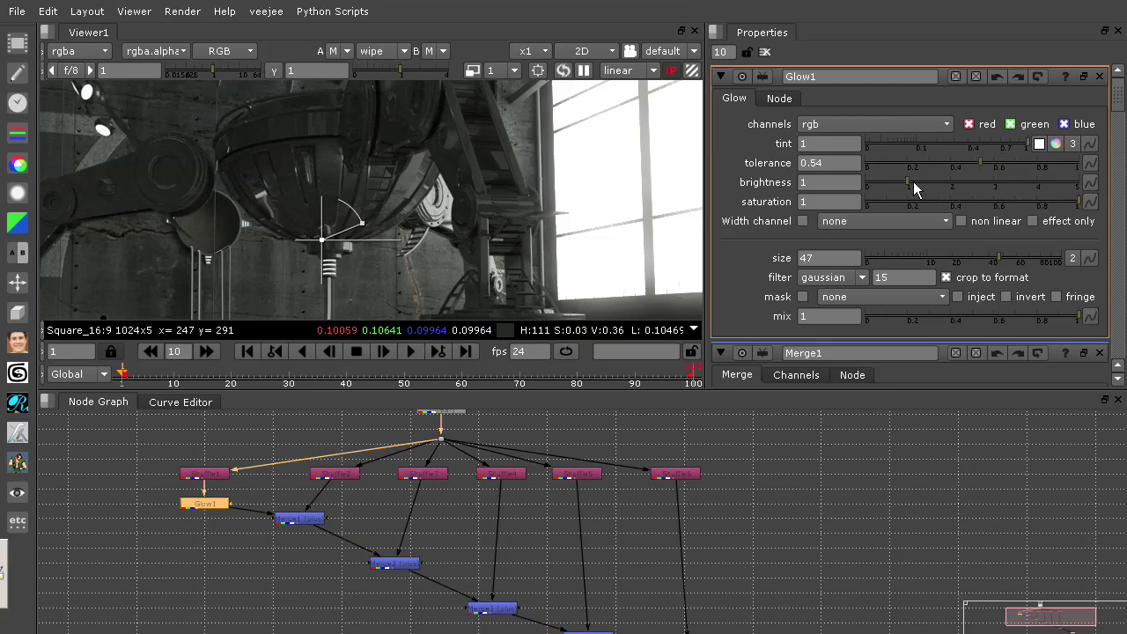
drag(914, 181, 903, 184)
mouse_move(1017, 258)
mouse_down()
mouse_move(1030, 256)
mouse_move(1018, 262)
mouse_up()
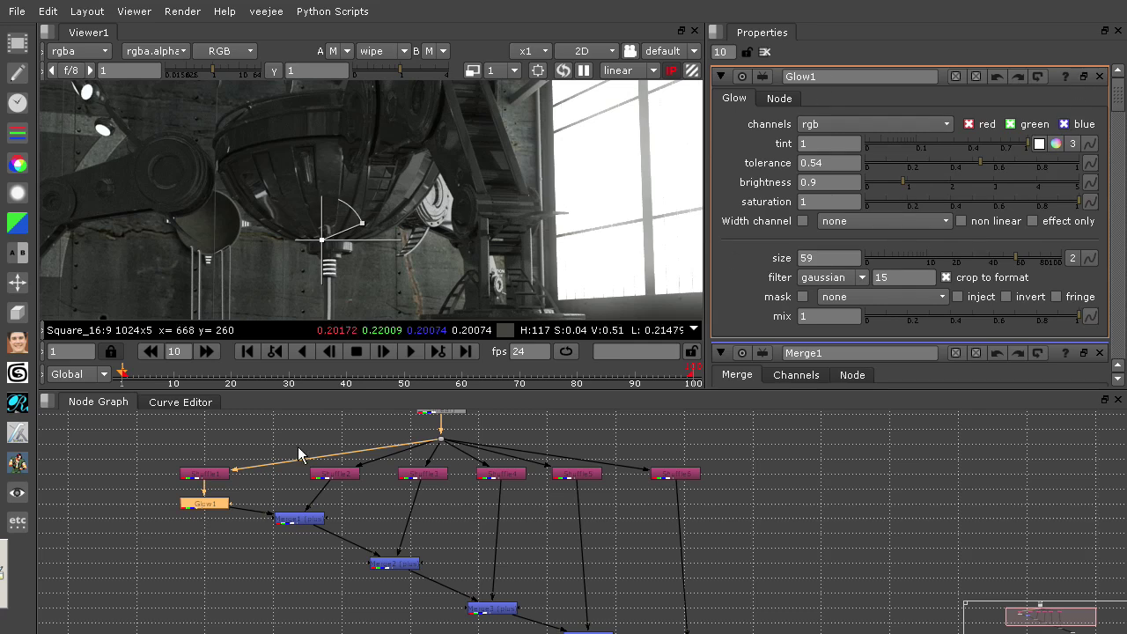
Disable and re-enable Glow1 to compare its effect on the merged image, ending with the whole frame in view.
click(236, 523)
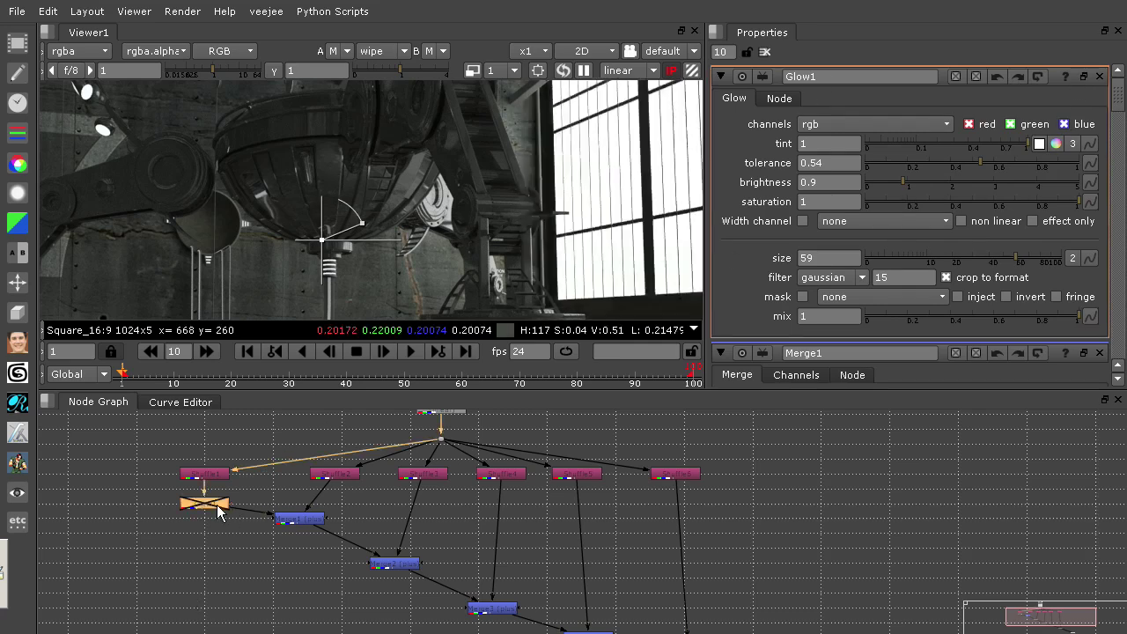
click(217, 504)
scroll(476, 151, down, 3)
scroll(476, 151, down, 1)
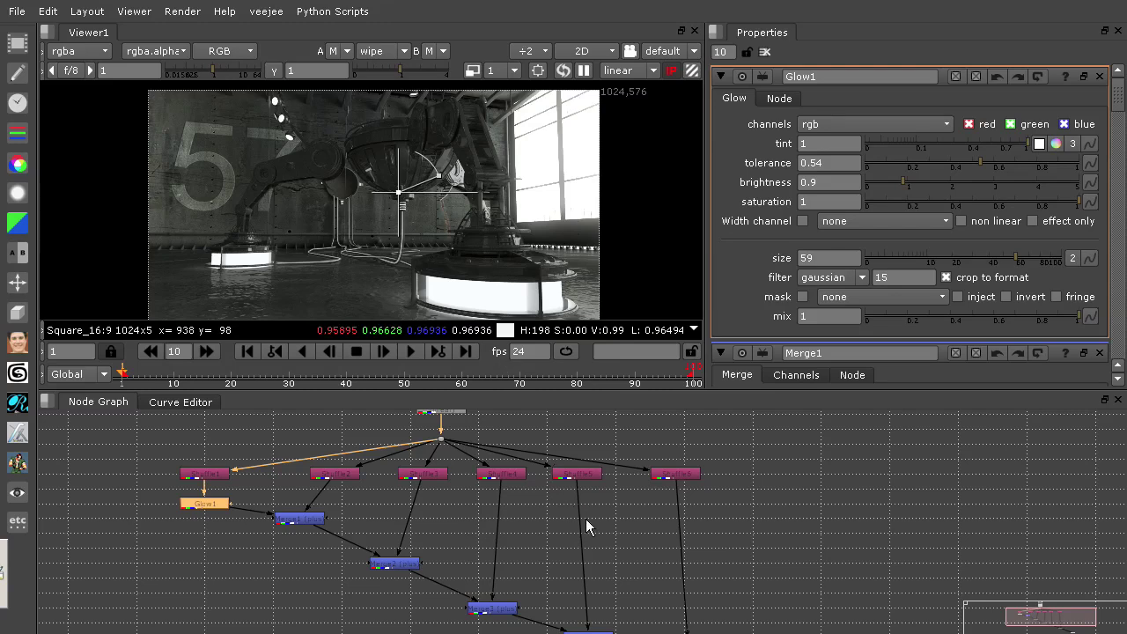
Check Shuffle5's isolated pass in the viewer and return to the Merge5 result.
middle_drag(629, 548, 581, 525)
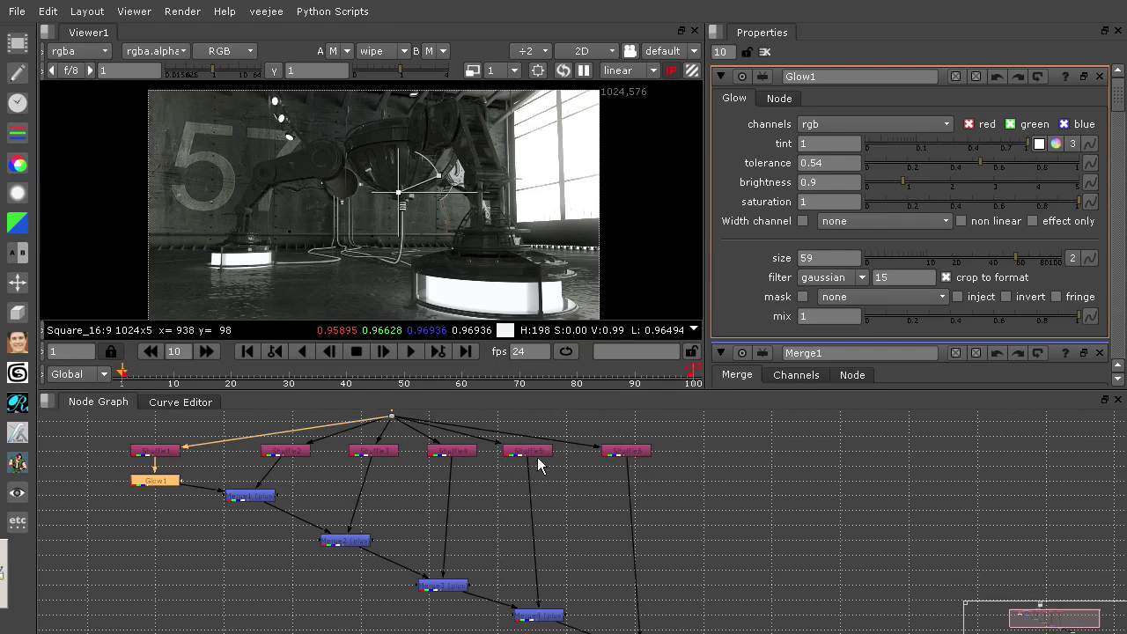
click(529, 451)
key(1)
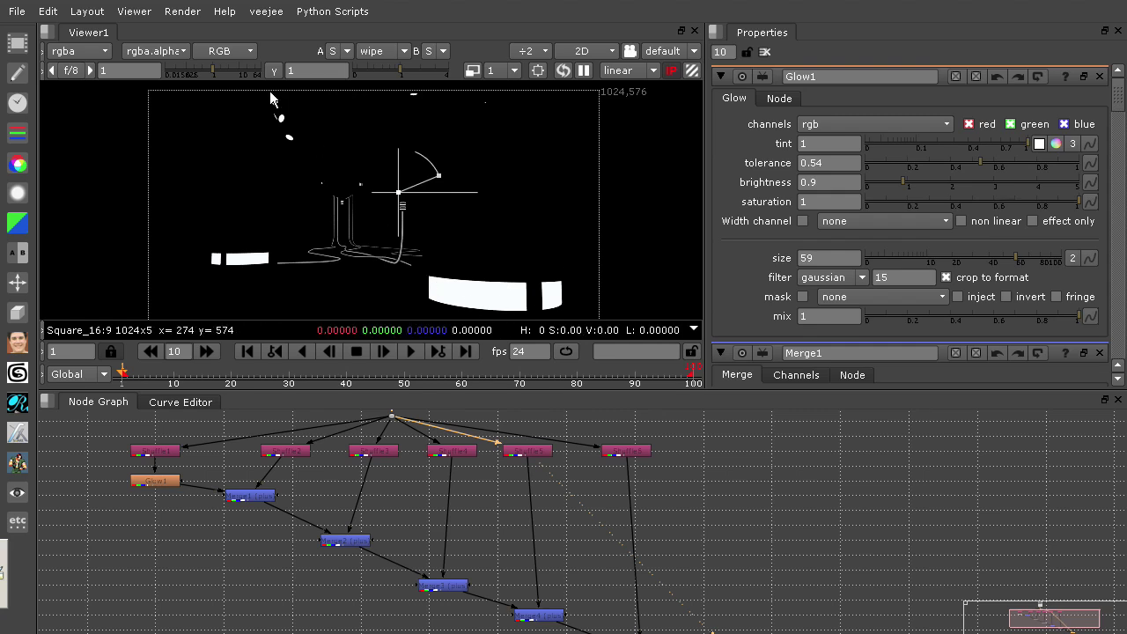
click(740, 515)
middle_drag(761, 576, 704, 554)
click(614, 610)
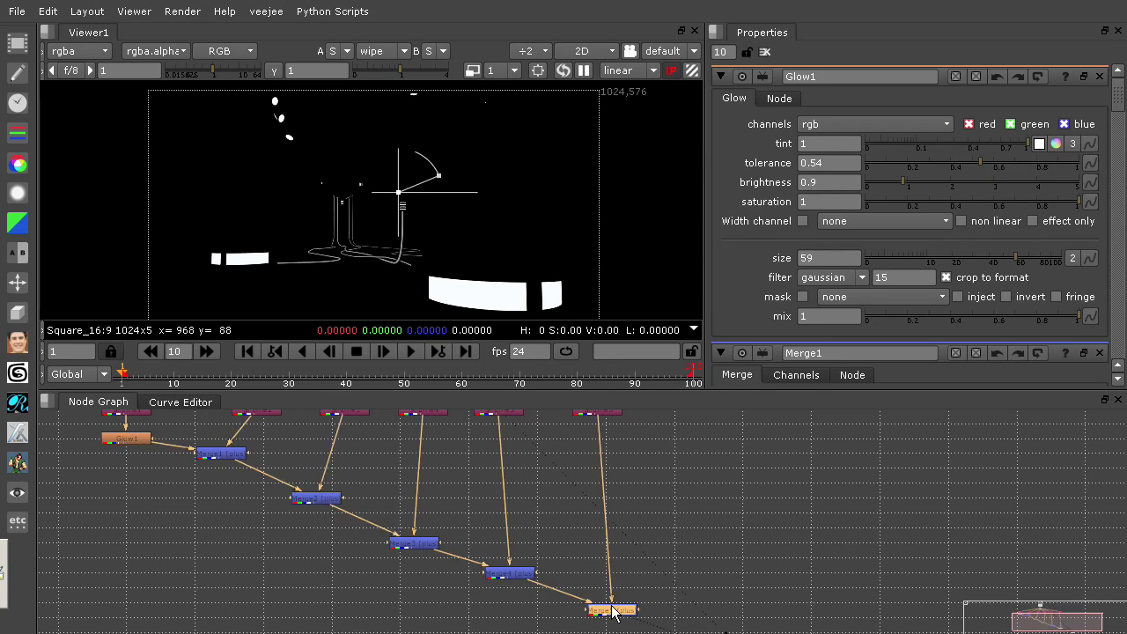
key(1)
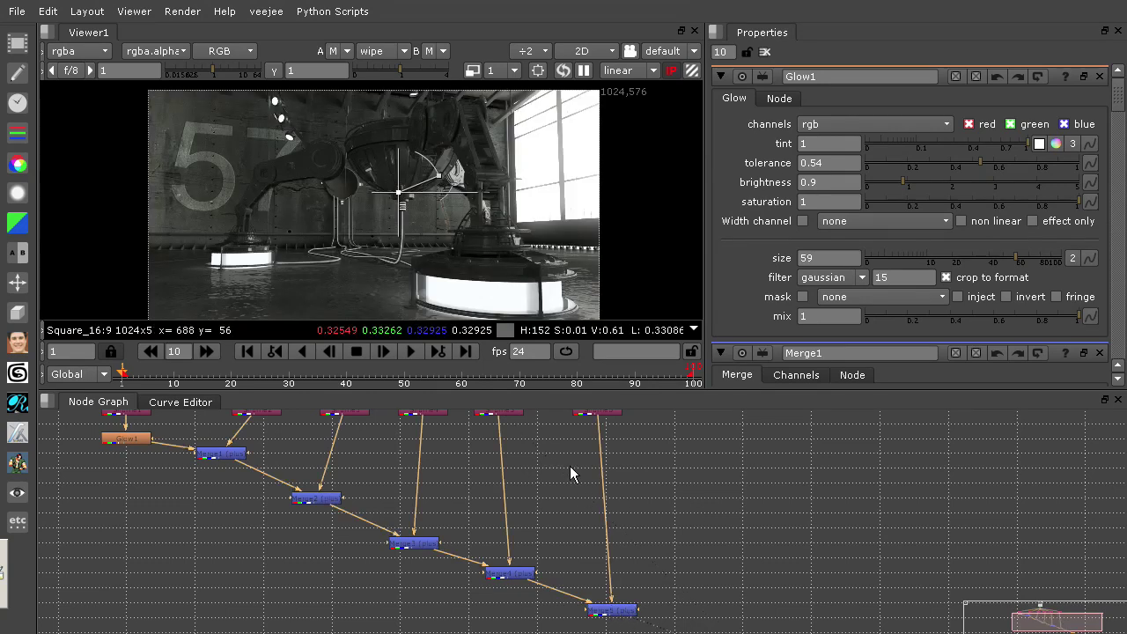
Insert a Glow node between Shuffle5 and Merge4, set its size to 35, and inspect the lit robot base.
middle_drag(511, 415, 510, 449)
click(508, 444)
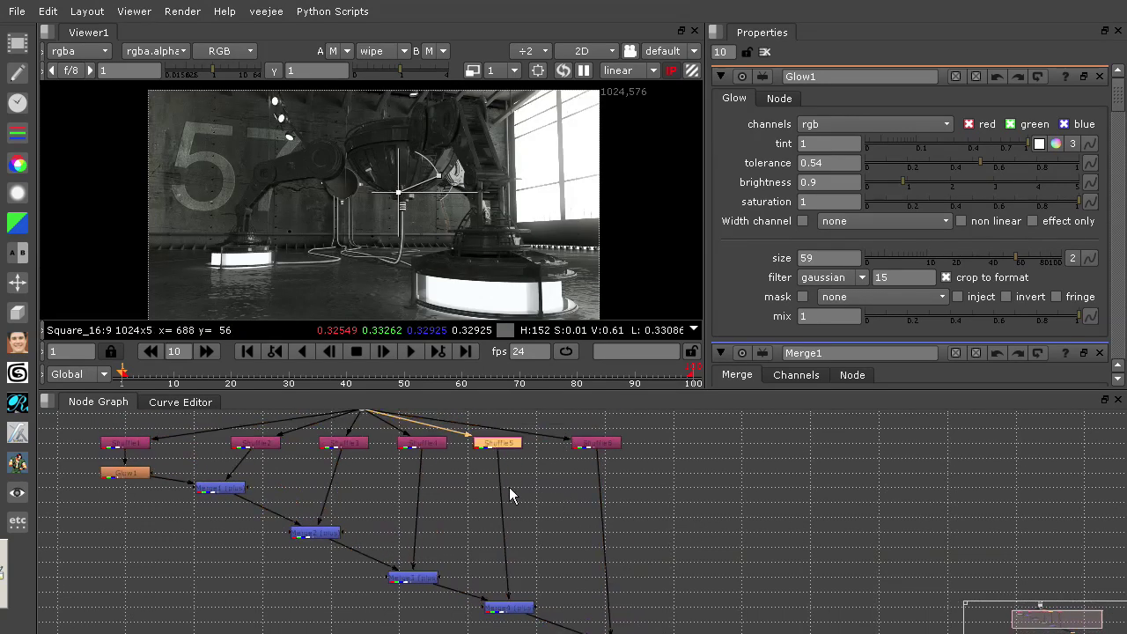
click(18, 193)
click(131, 363)
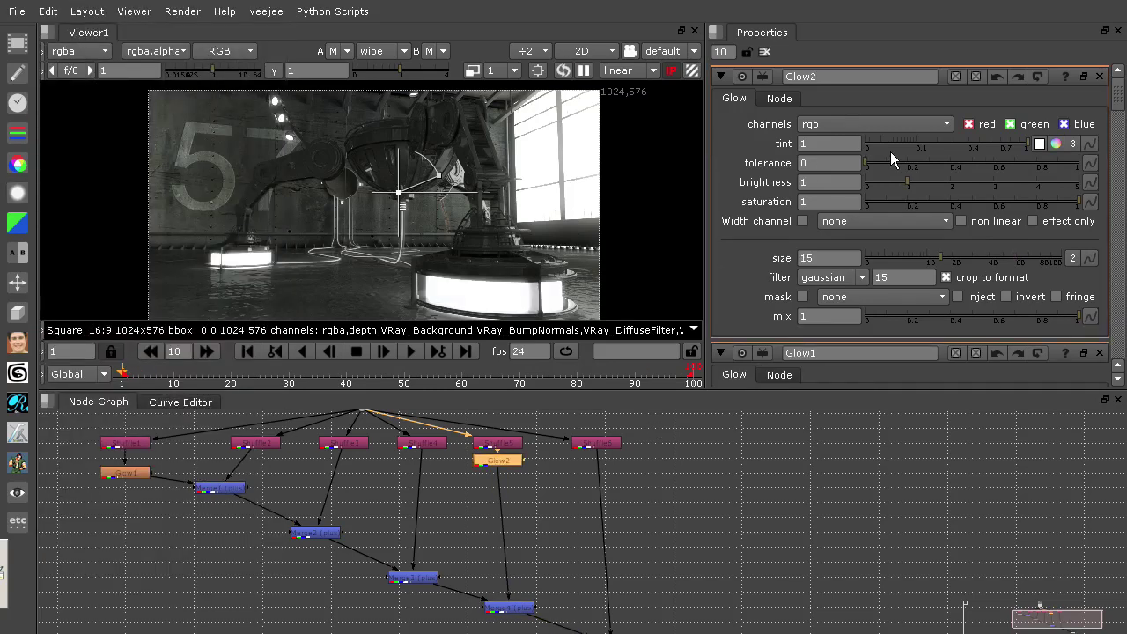
drag(949, 253, 984, 252)
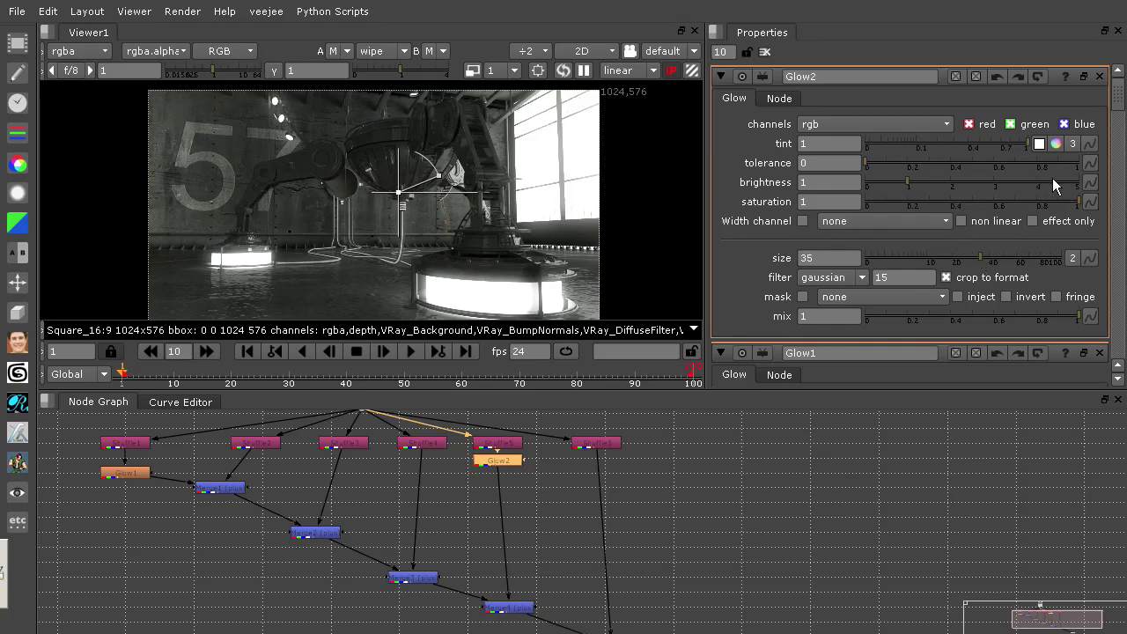
scroll(484, 252, up, 1)
scroll(483, 252, up, 2)
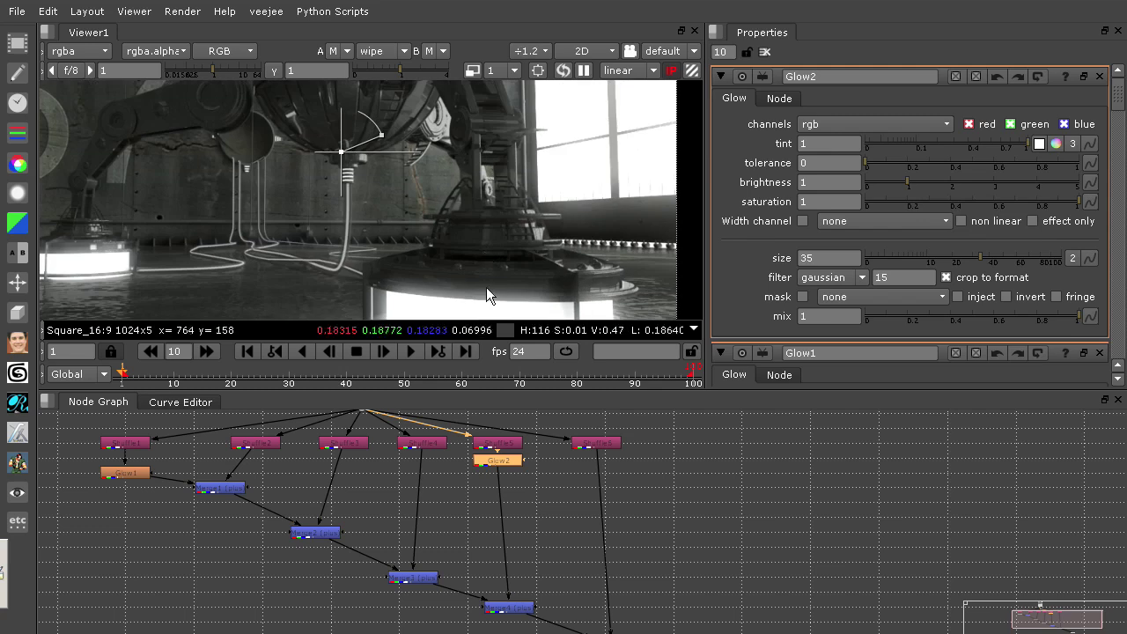
middle_drag(486, 288, 495, 245)
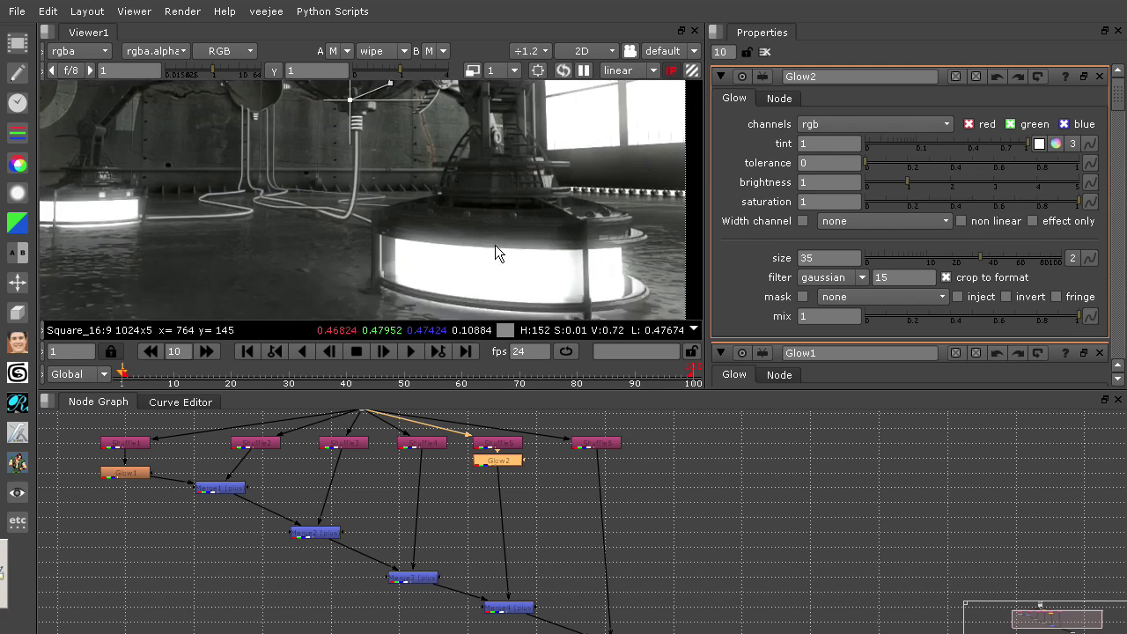
Disable Glow1 and inspect the hanging lamps and the robot body in the merged image.
click(132, 473)
key(d)
middle_drag(361, 140, 381, 182)
scroll(379, 149, up, 1)
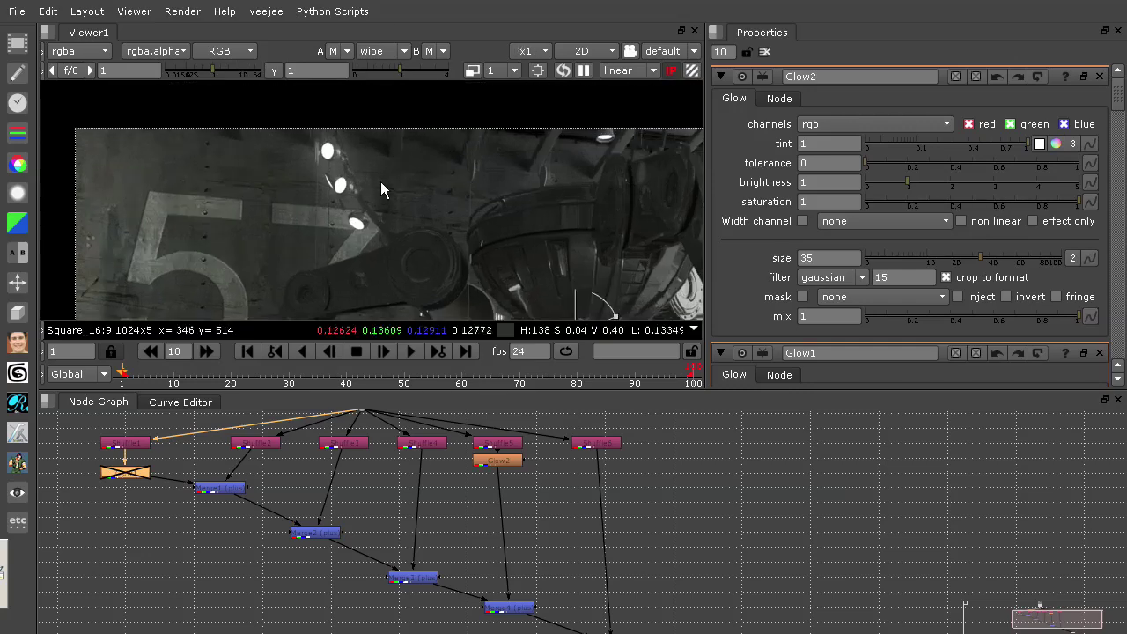
scroll(380, 181, up, 1)
middle_drag(418, 247, 364, 209)
scroll(369, 133, down, 2)
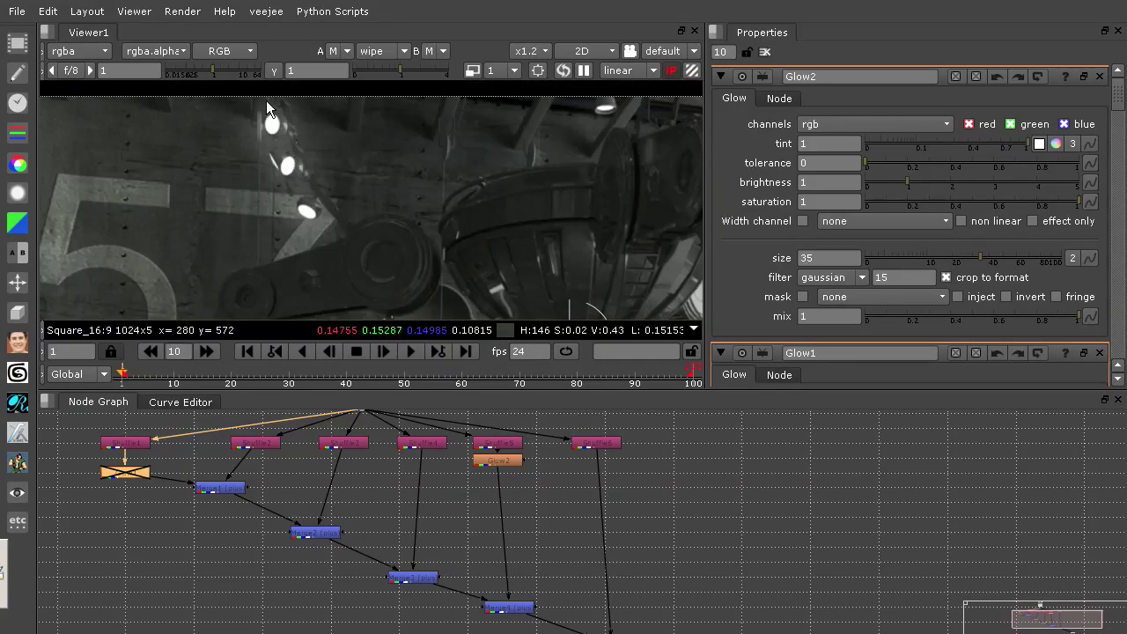
middle_drag(463, 272, 416, 180)
scroll(464, 213, down, 2)
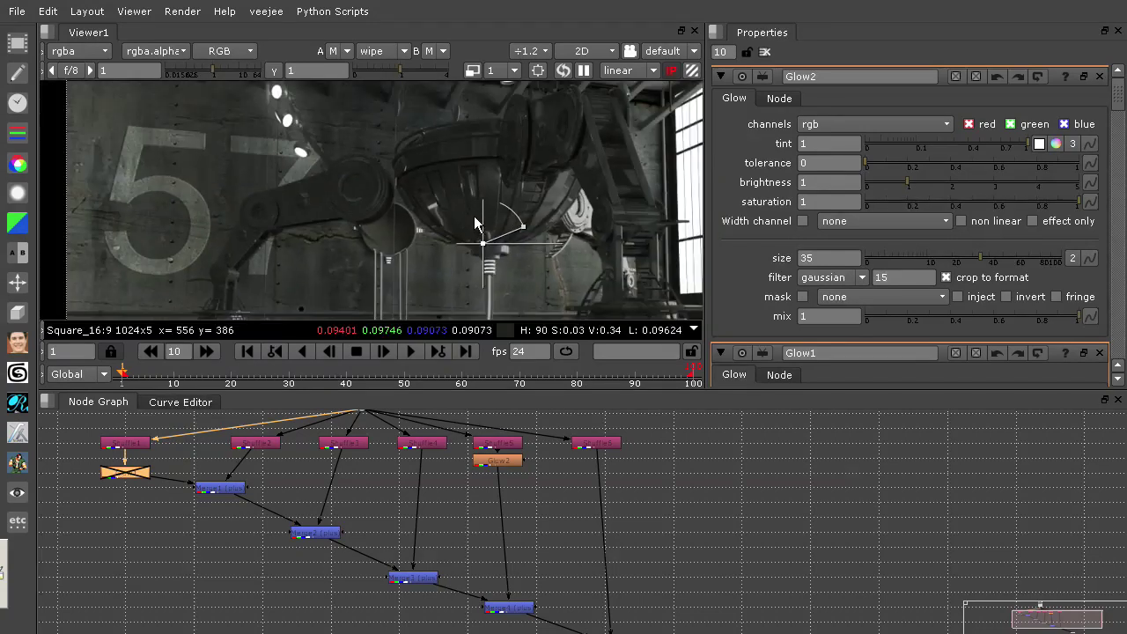
middle_drag(475, 217, 470, 232)
click(519, 495)
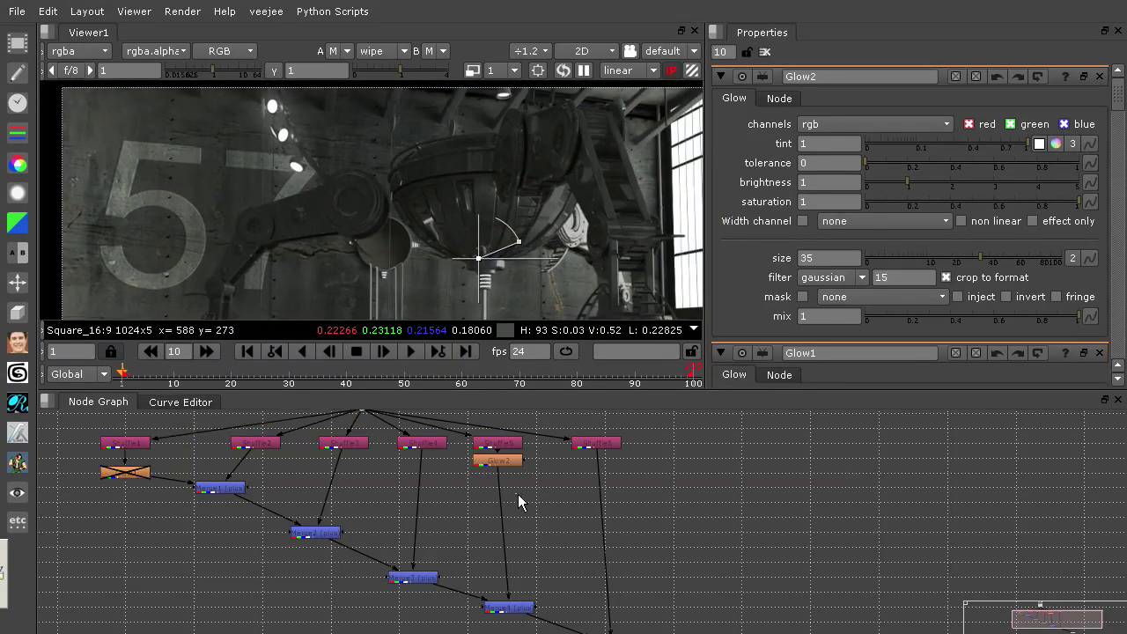
Check Shuffle4's isolated pass in the viewer and return to the Merge5 result.
click(429, 447)
key(1)
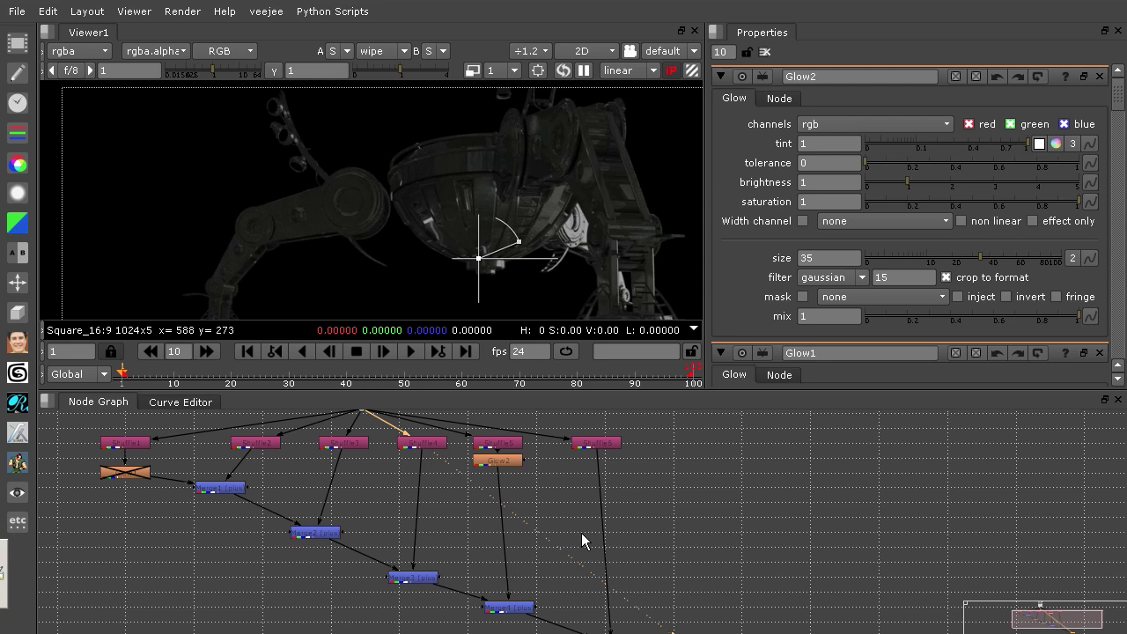
middle_drag(581, 533, 564, 500)
click(592, 597)
key(1)
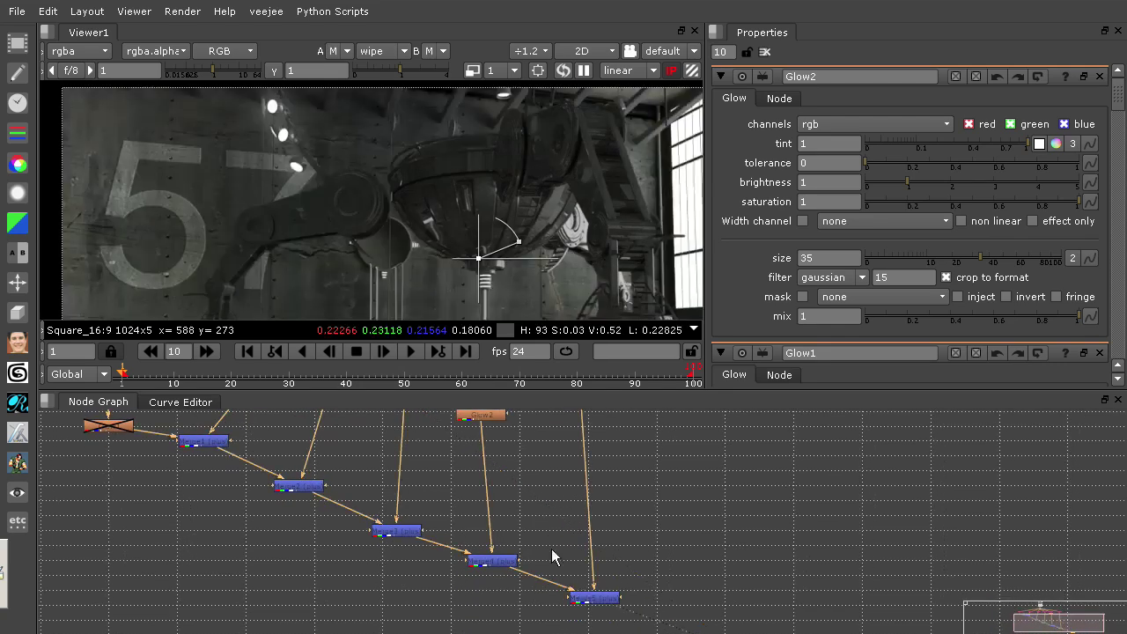
Insert a Multiply node between Shuffle4 and Merge3 and set its value to 1.8.
middle_drag(551, 549, 561, 582)
click(400, 438)
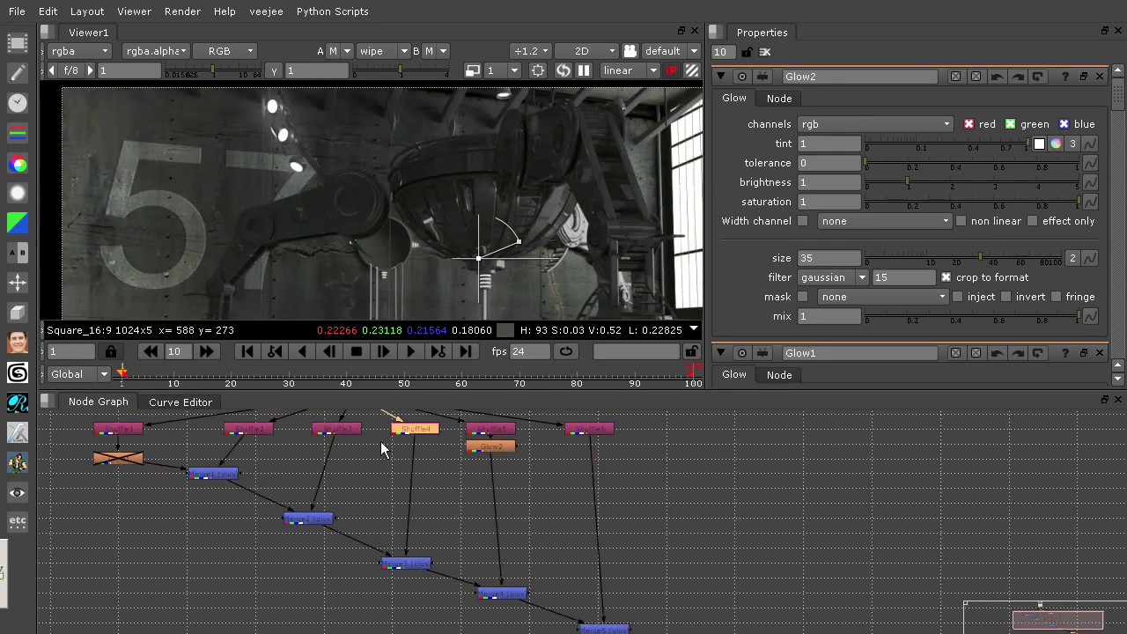
click(17, 165)
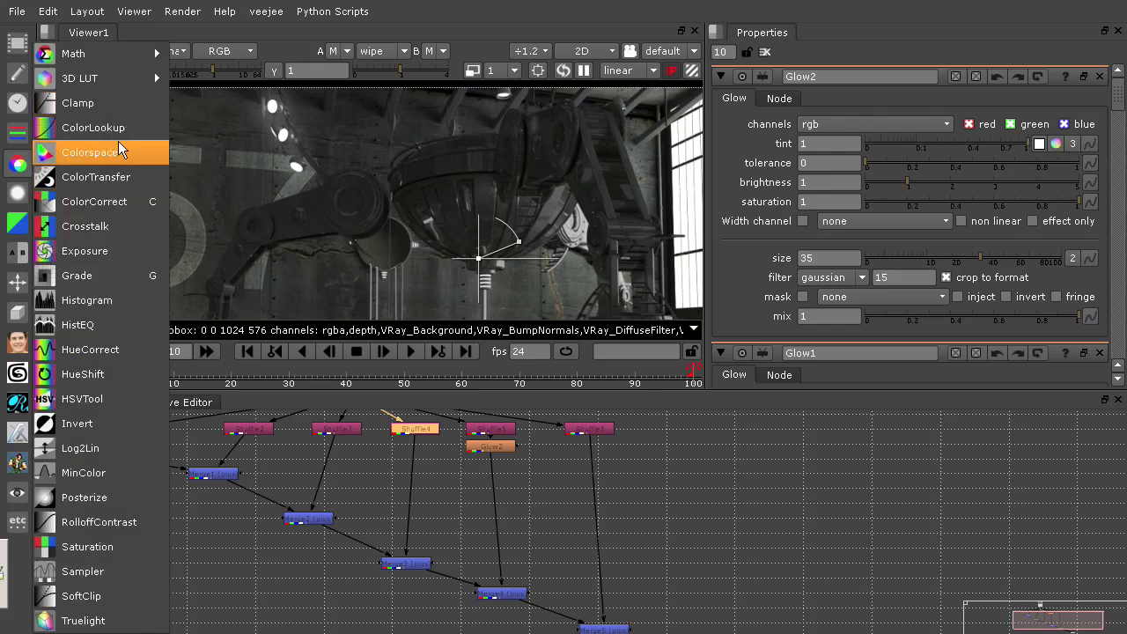
mouse_move(118, 54)
click(217, 74)
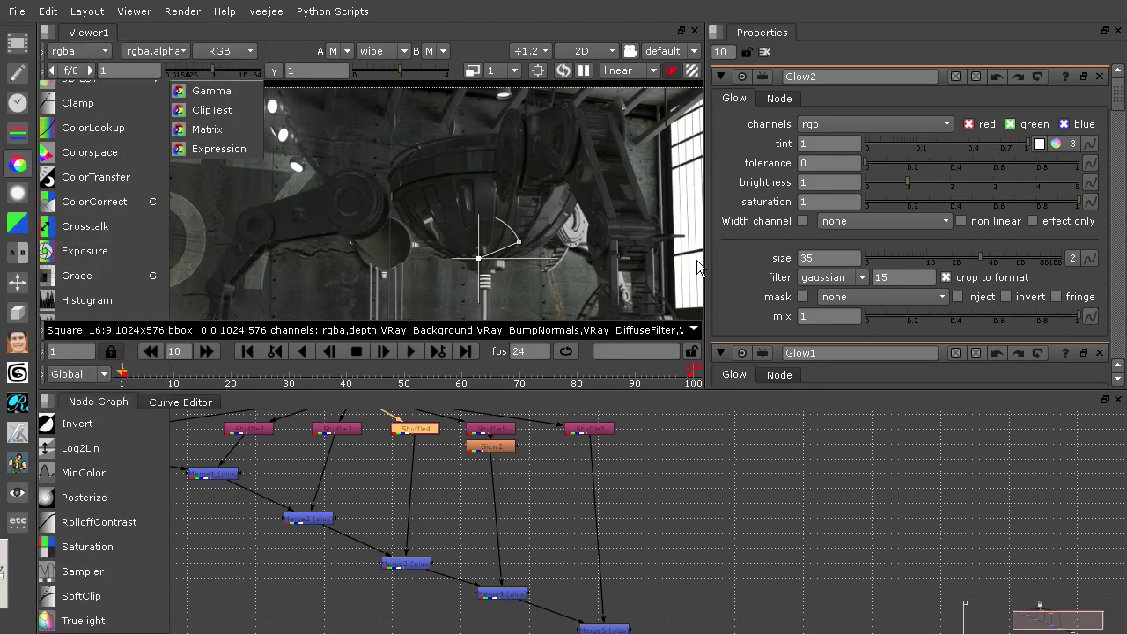
drag(951, 139, 976, 134)
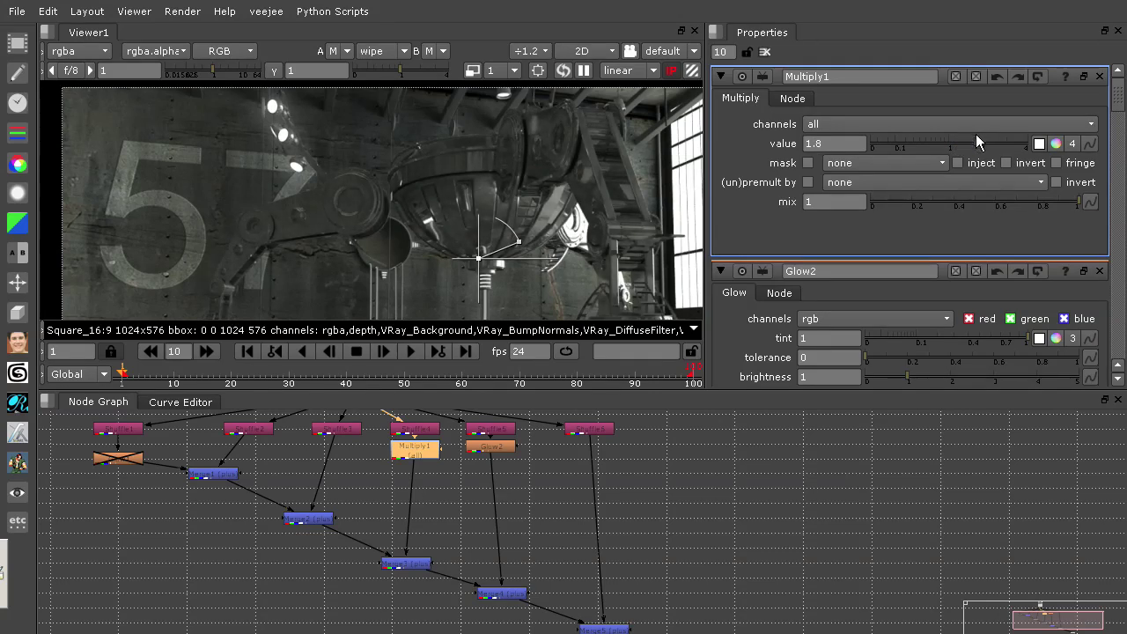
scroll(515, 231, down, 3)
middle_drag(515, 232, 555, 202)
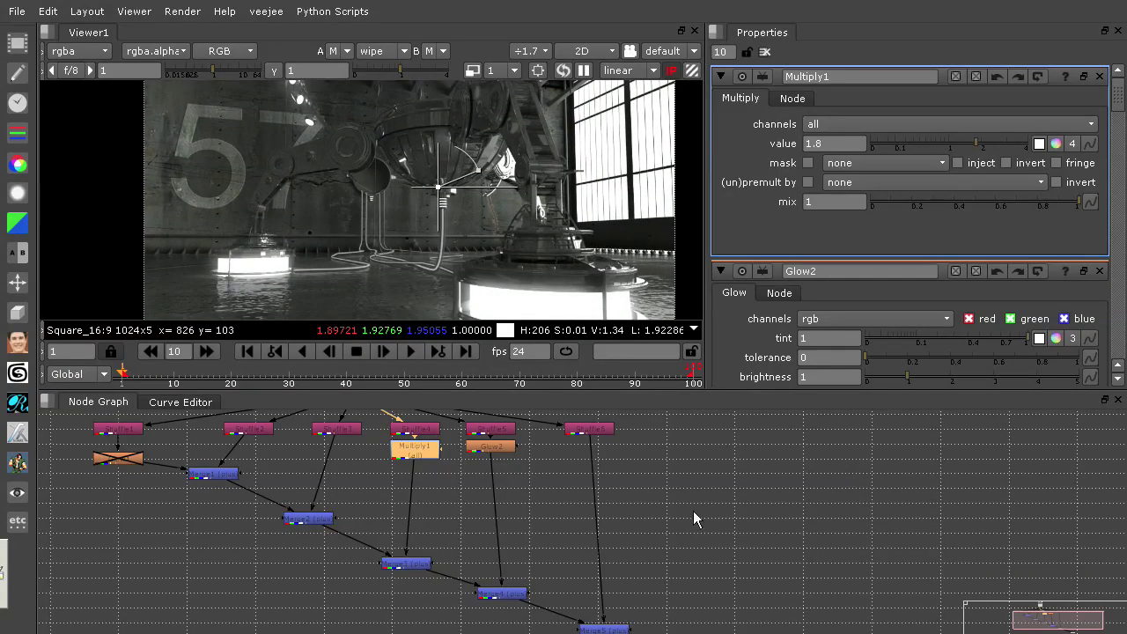
Move Merge1 slightly lower and closer to the disabled Glow1, leaving no node selected.
middle_drag(693, 510, 732, 533)
middle_drag(800, 599, 753, 581)
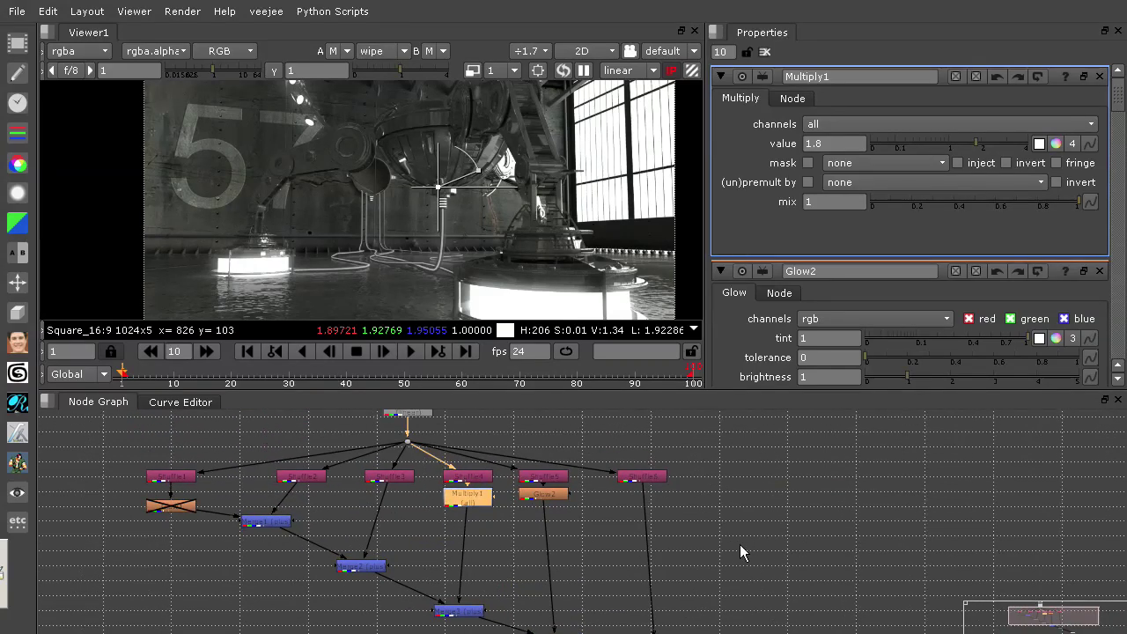
drag(270, 523, 256, 532)
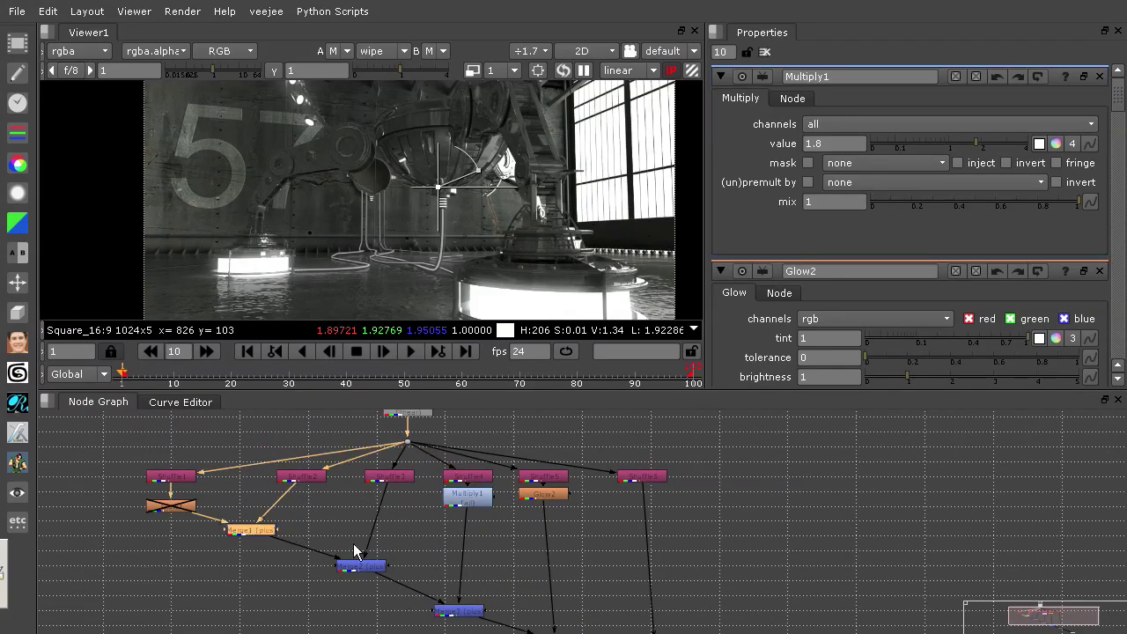
middle_drag(677, 541, 737, 555)
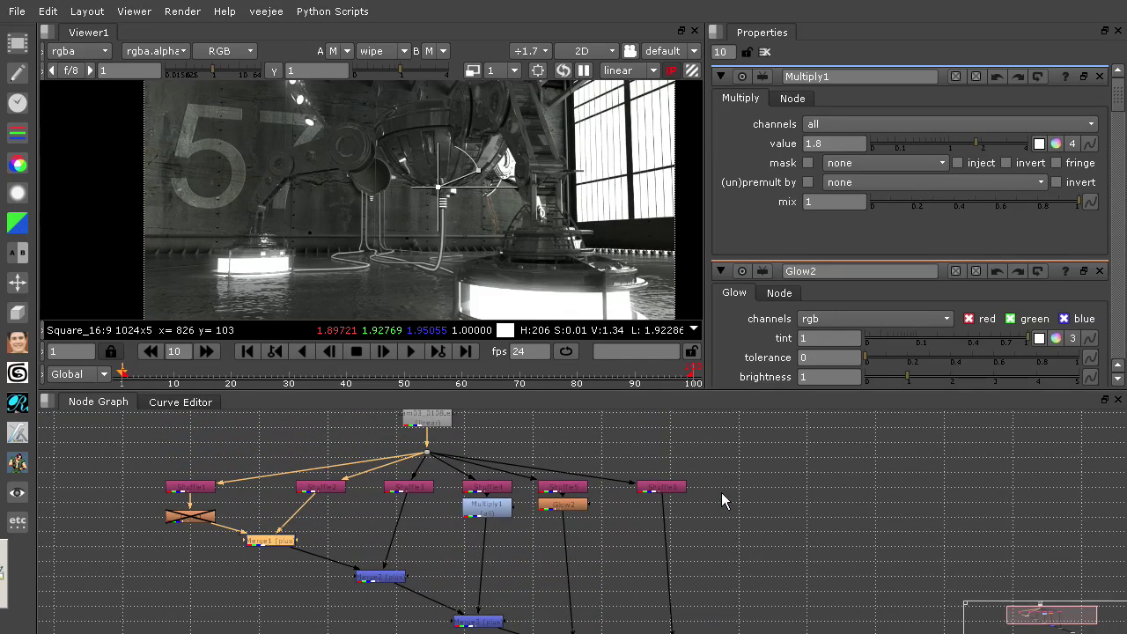
middle_drag(722, 500, 702, 464)
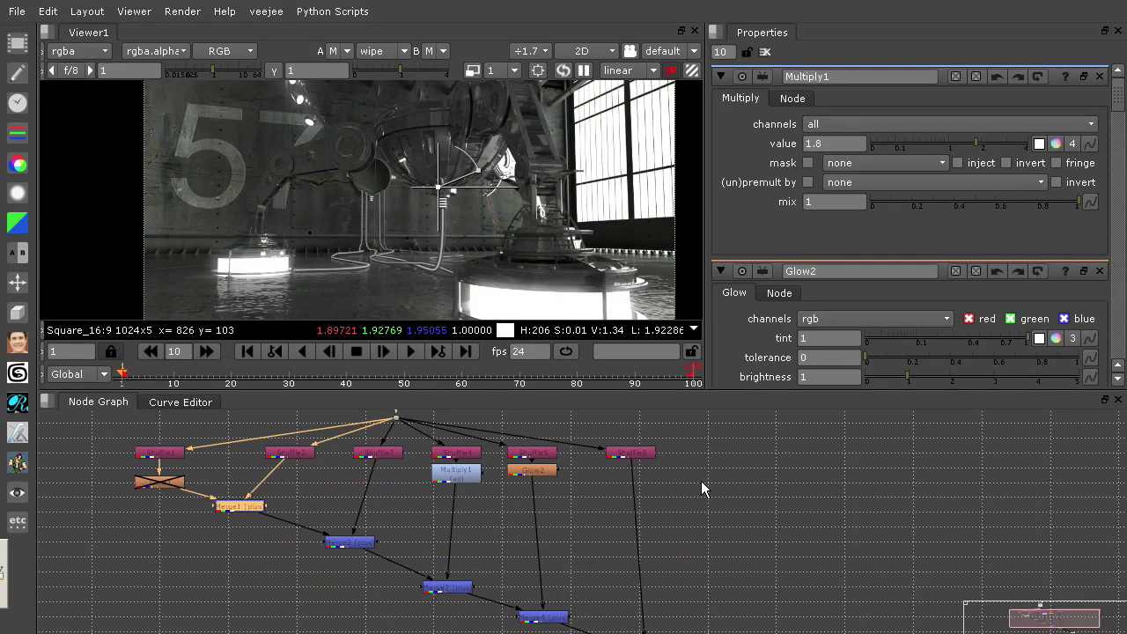
click(702, 489)
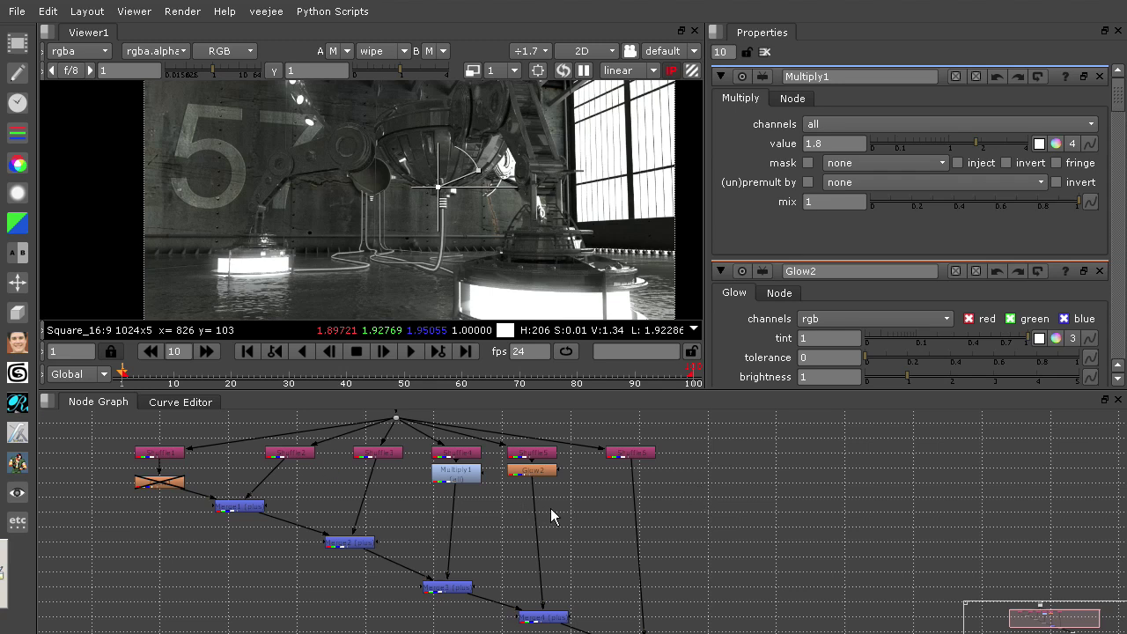
Open the script 01_vray_passes.nk from the Chapter_01 folder.
click(20, 12)
click(62, 47)
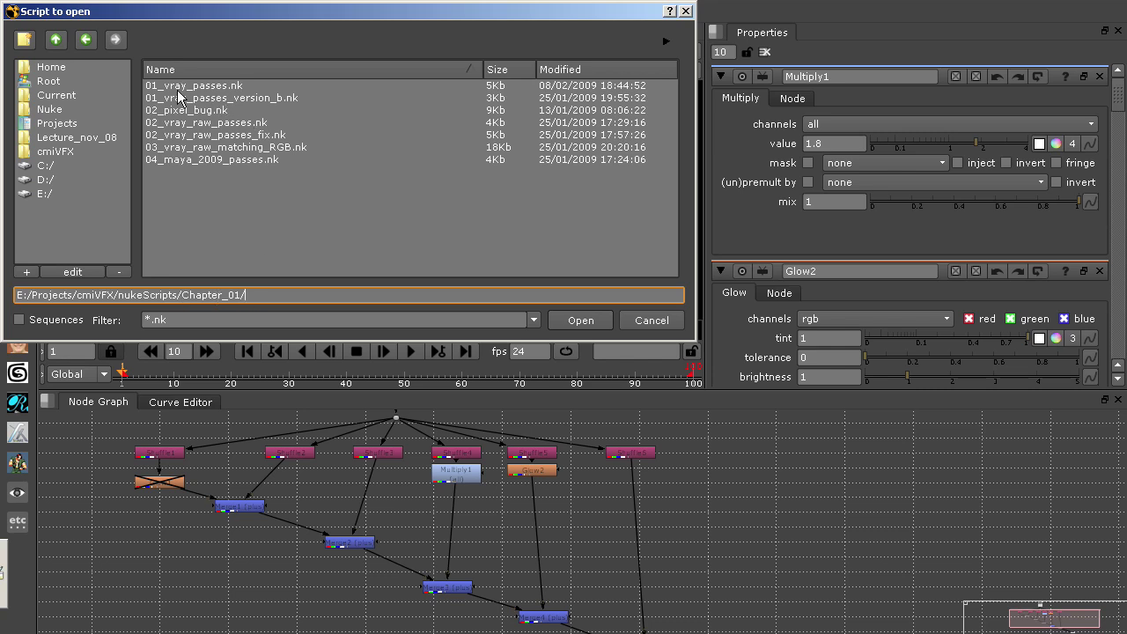
click(213, 89)
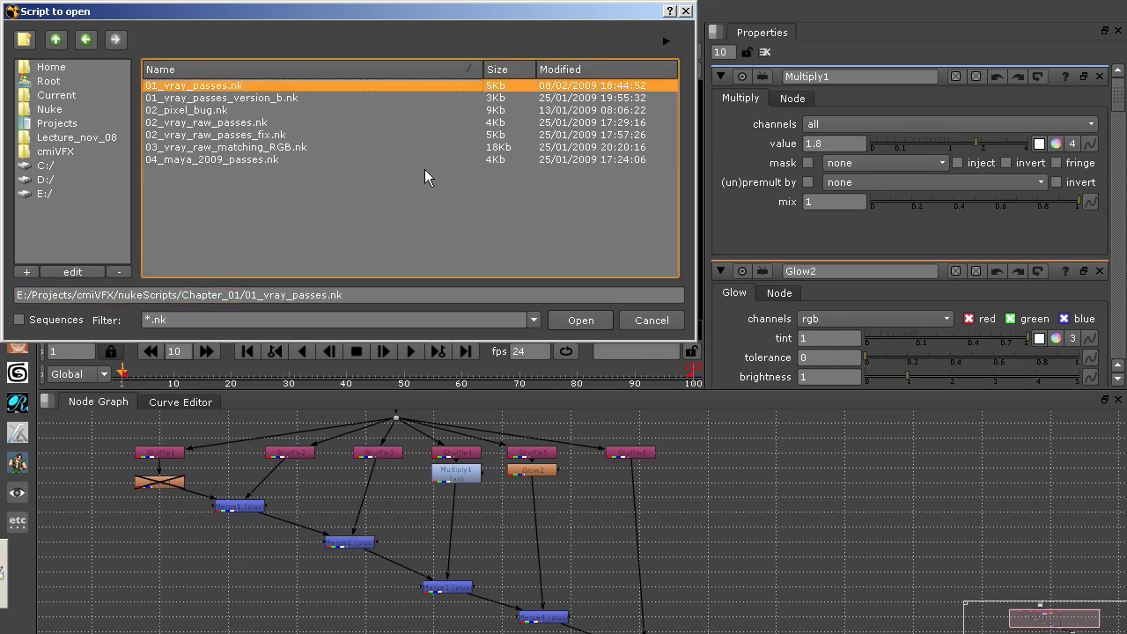
click(587, 323)
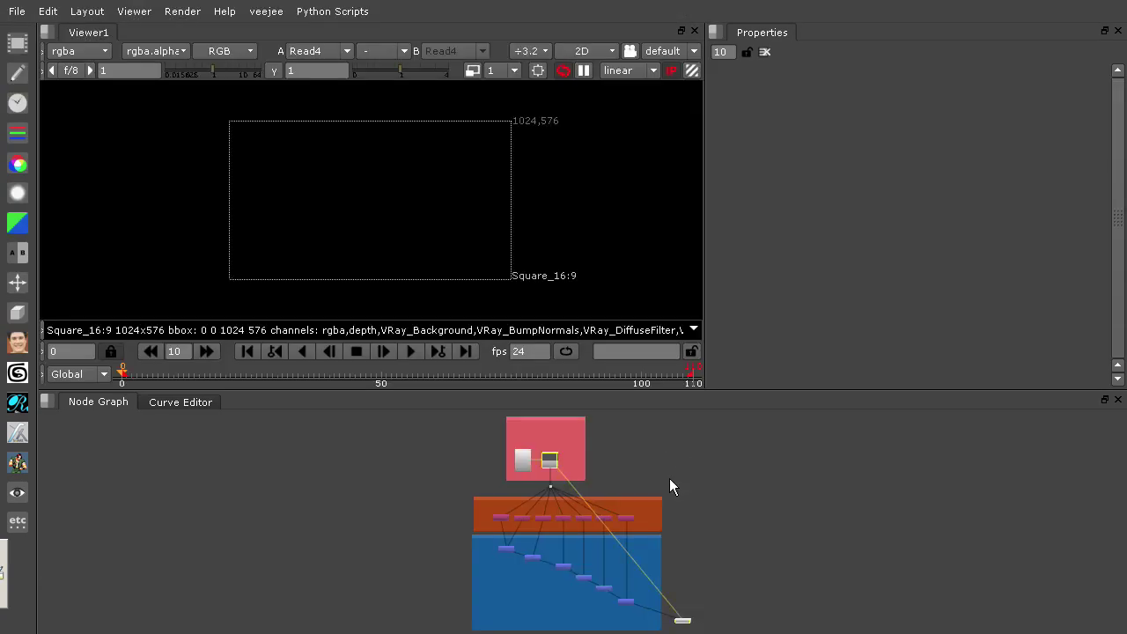
Maximize the node graph and examine its Read_me_first, Shuffle pass and Merge backdrops up close.
key(space)
middle_drag(664, 468, 601, 258)
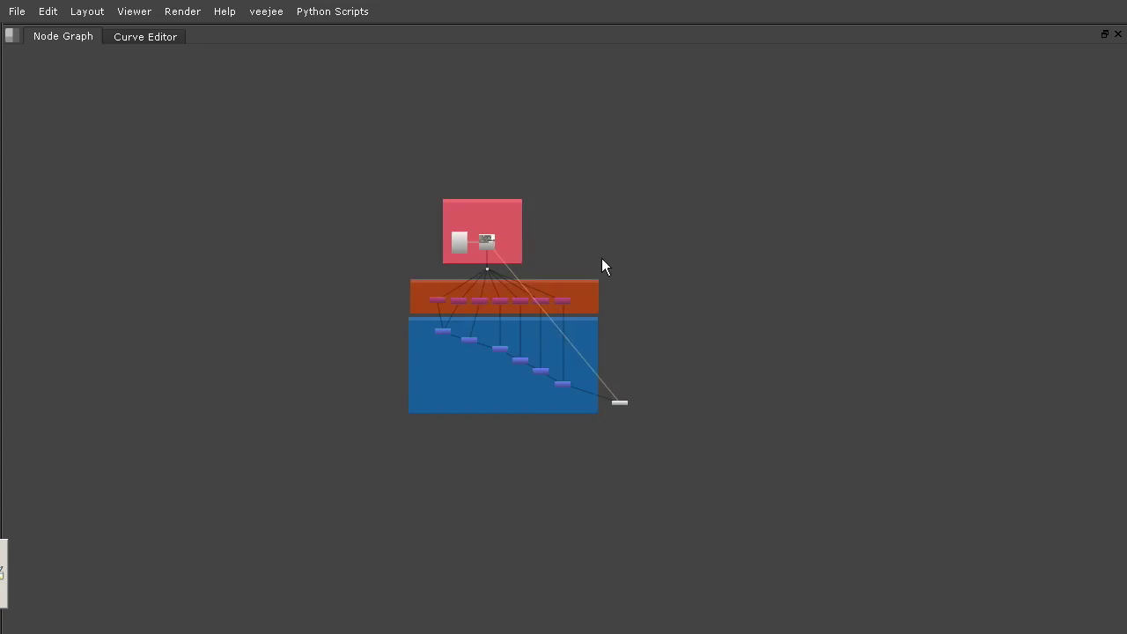
scroll(593, 282, up, 10)
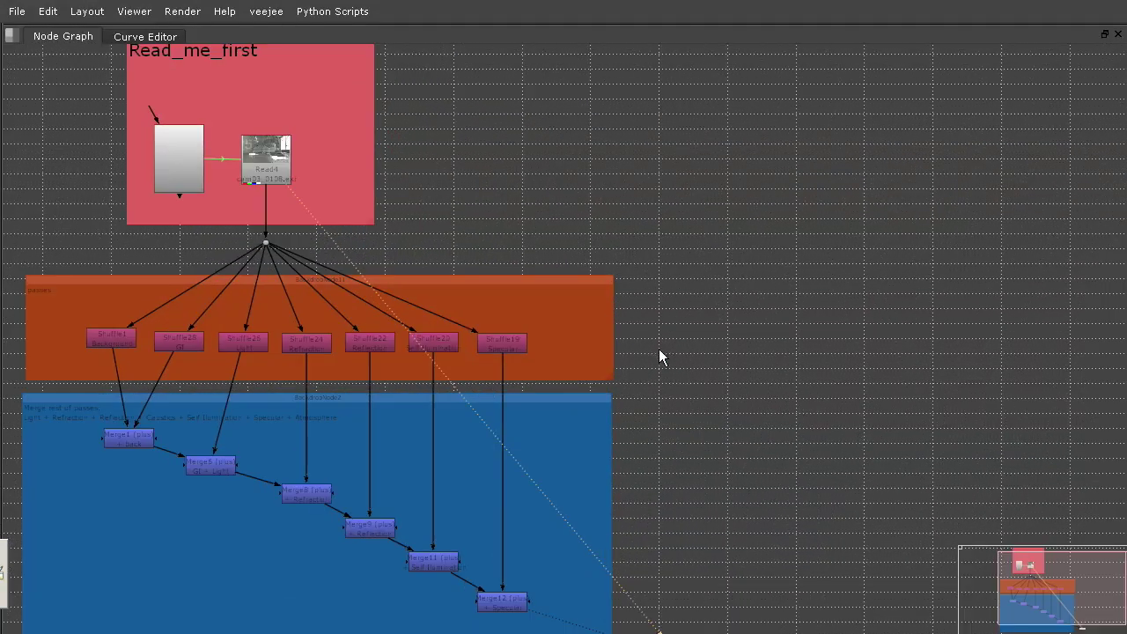
Examine how the labelled Shuffle passes feed the plus Merge chain from Background to Specular, and restore the full workspace layout.
middle_drag(658, 356, 873, 323)
scroll(870, 324, up, 4)
middle_drag(833, 358, 958, 354)
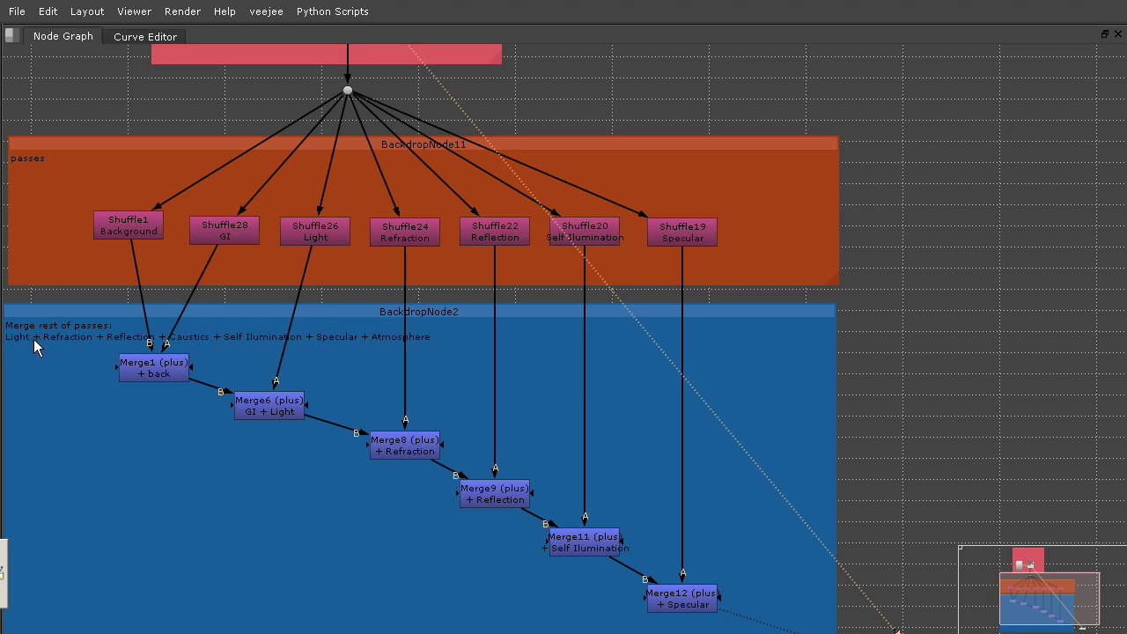
middle_drag(58, 363, 110, 340)
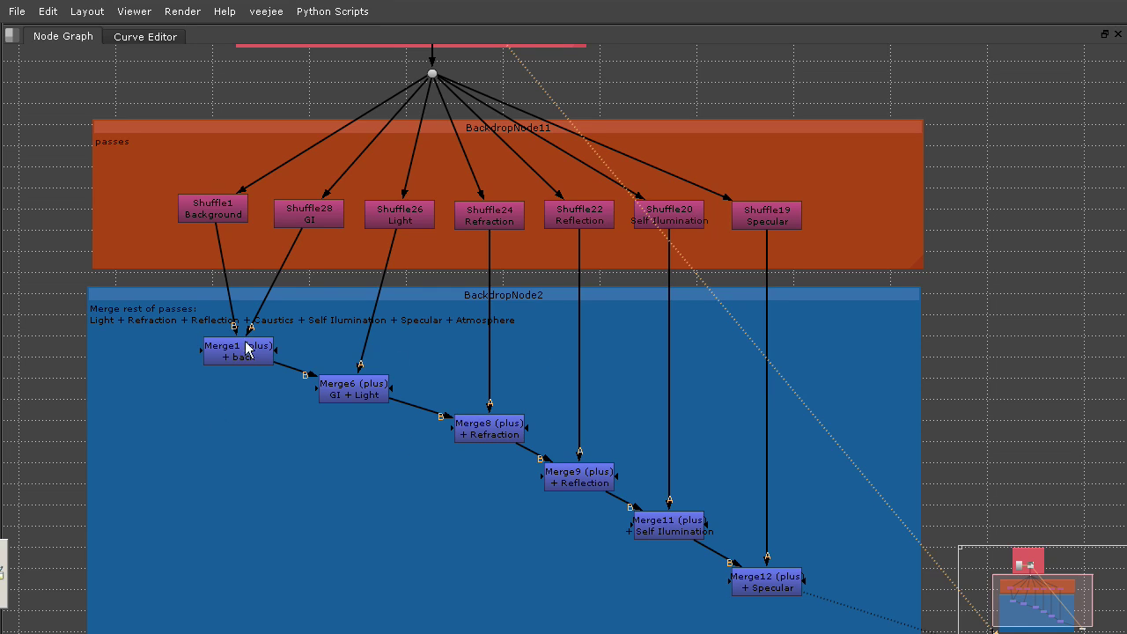
scroll(867, 440, up, 5)
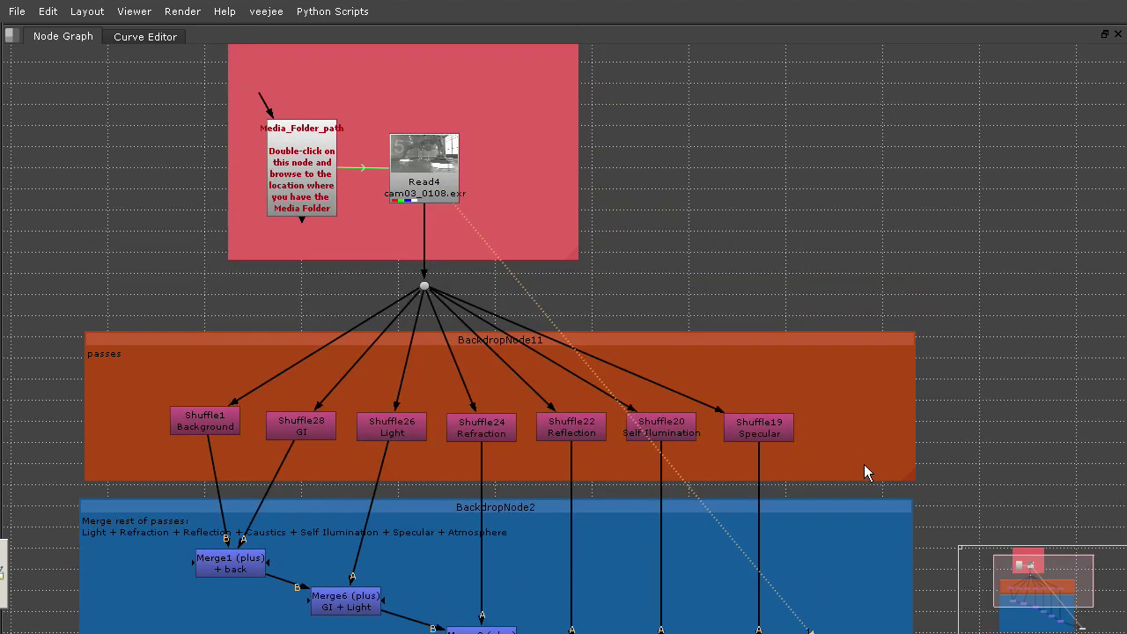
scroll(614, 393, down, 8)
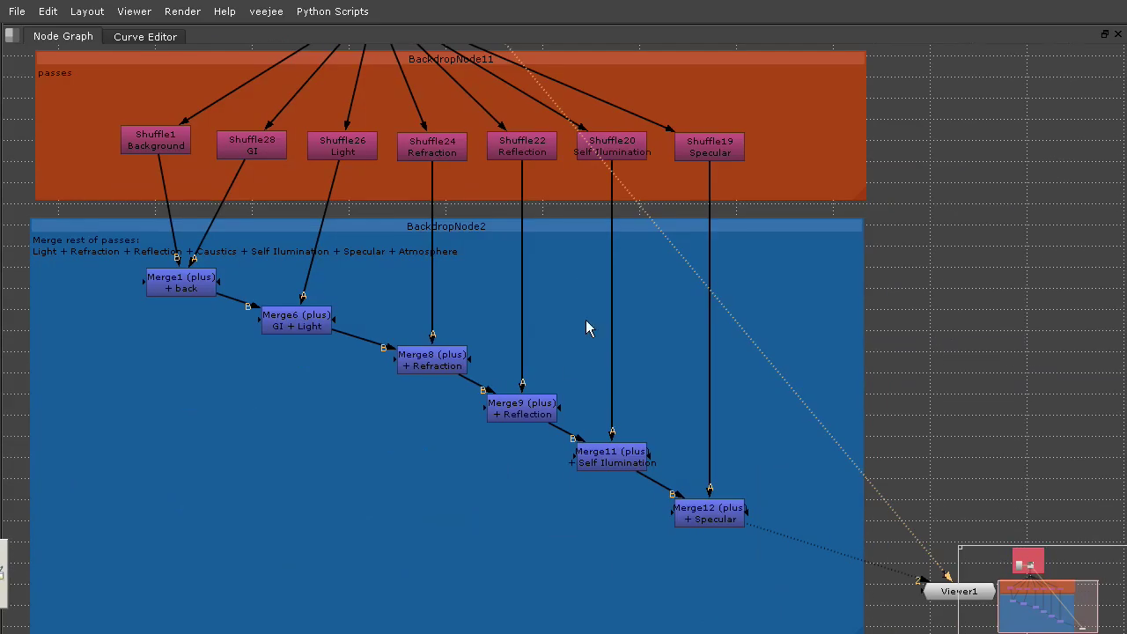
scroll(652, 335, up, 5)
scroll(651, 396, down, 2)
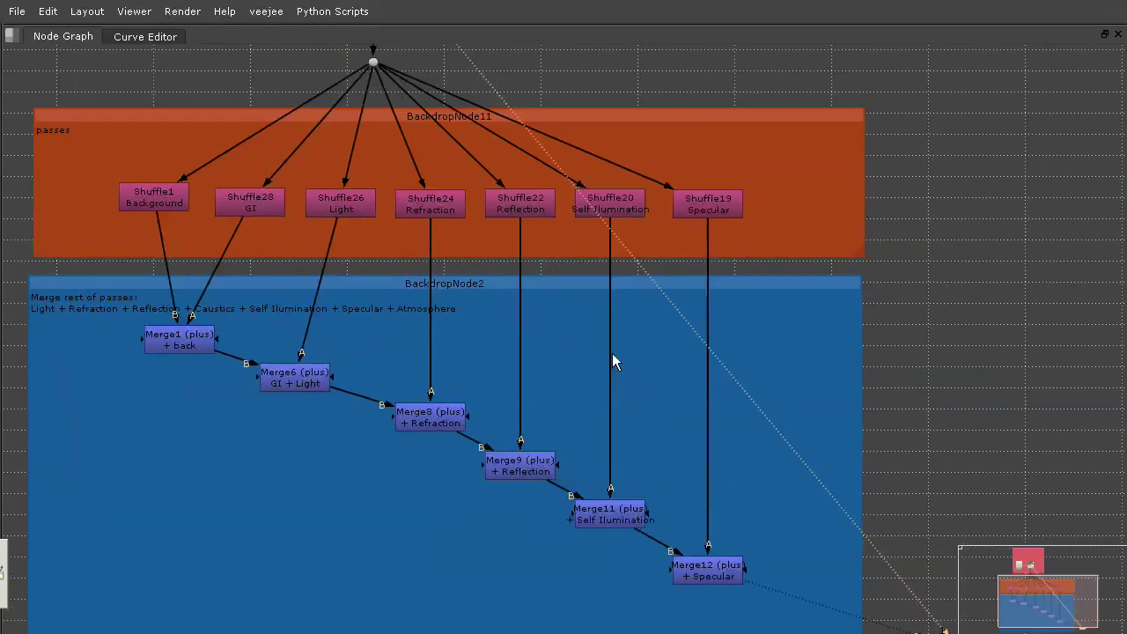
ctrl+scroll(612, 353, down, 3)
scroll(621, 354, up, 2)
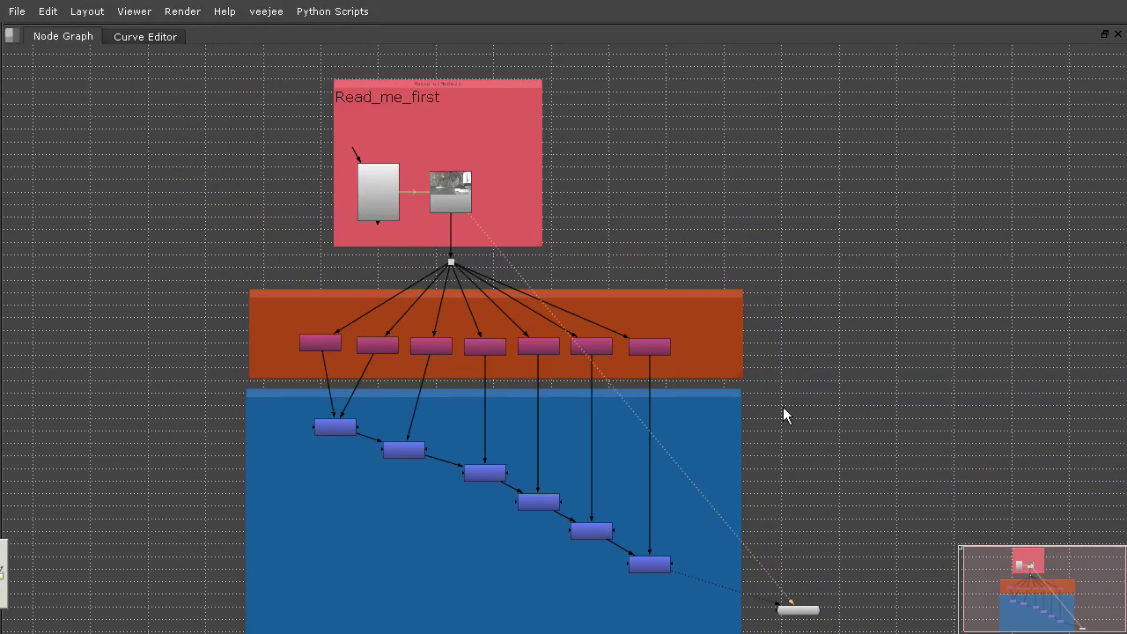
scroll(785, 410, down, 1)
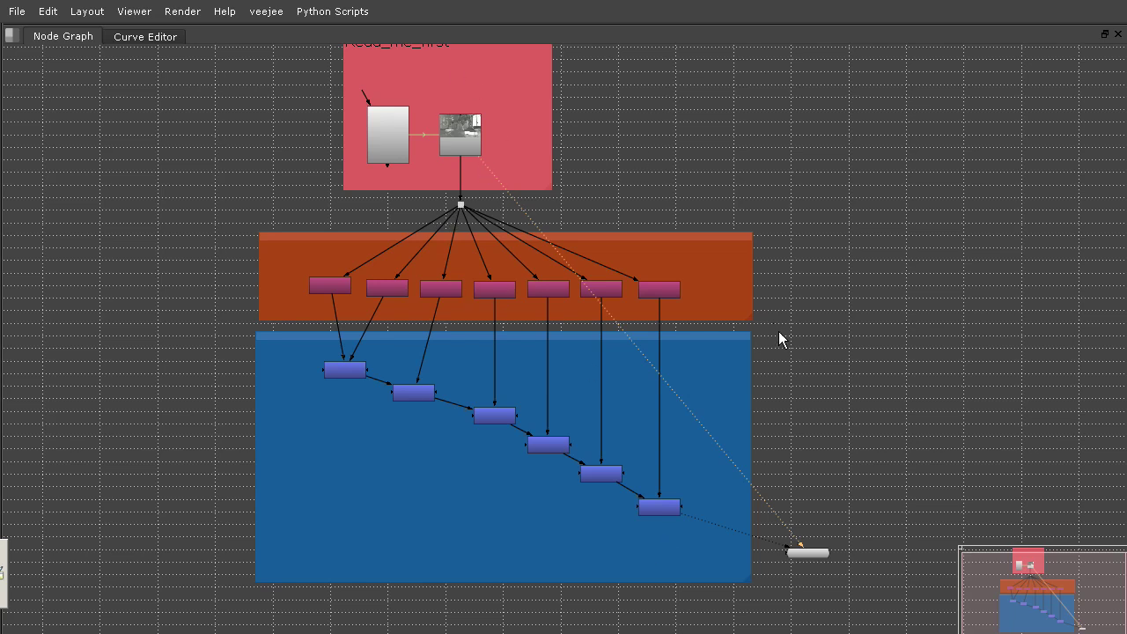
scroll(824, 386, down, 2)
scroll(824, 386, up, 4)
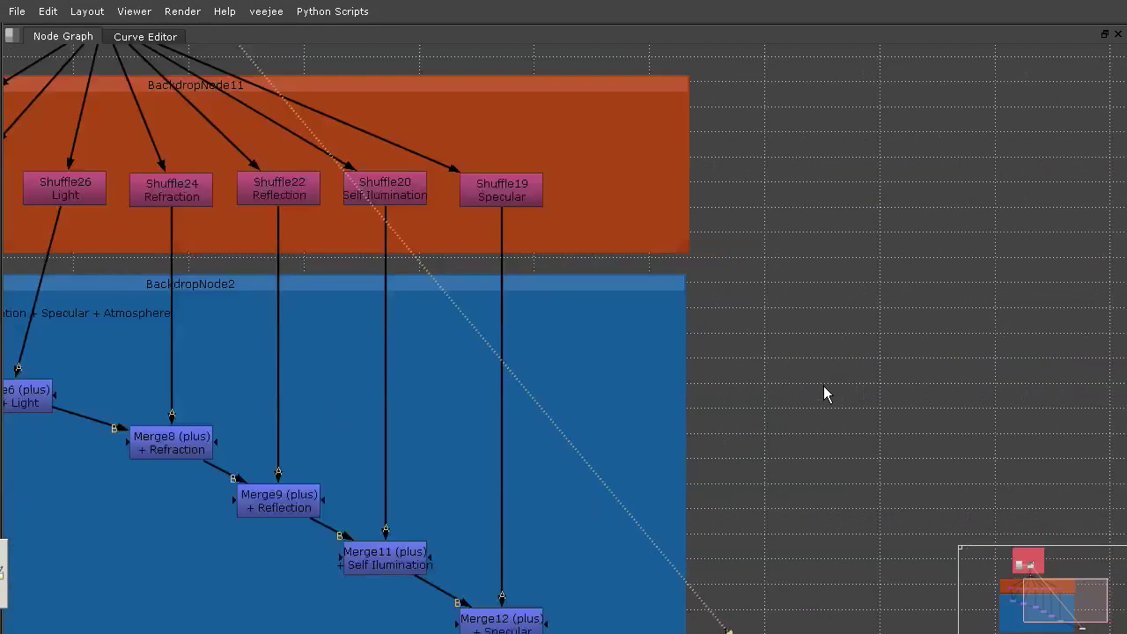
key(space)
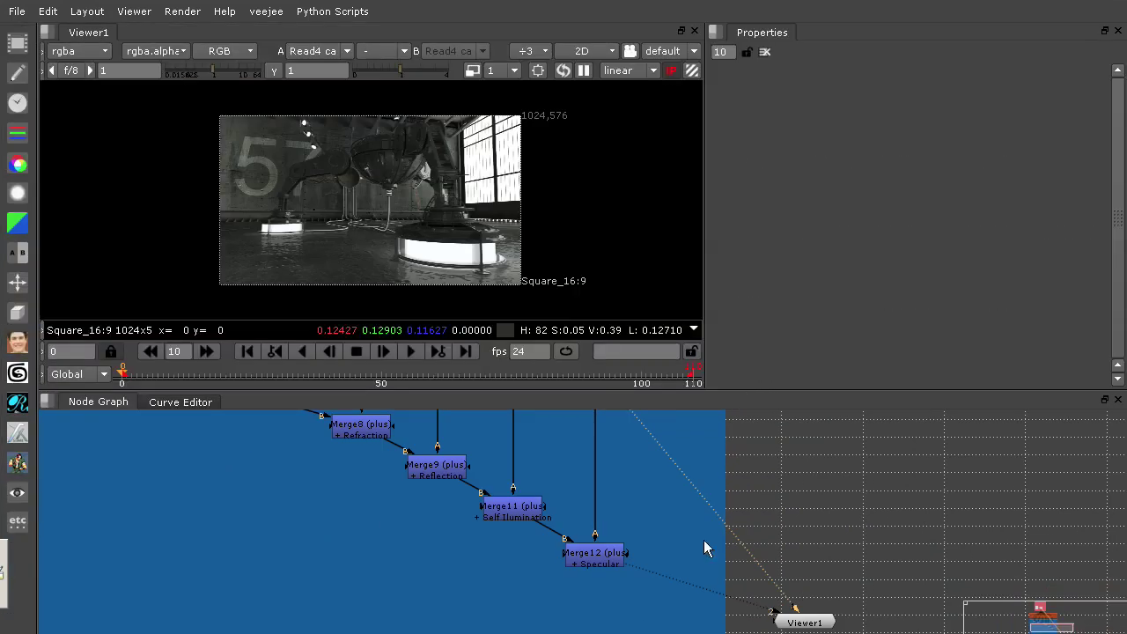
middle_drag(704, 540, 754, 527)
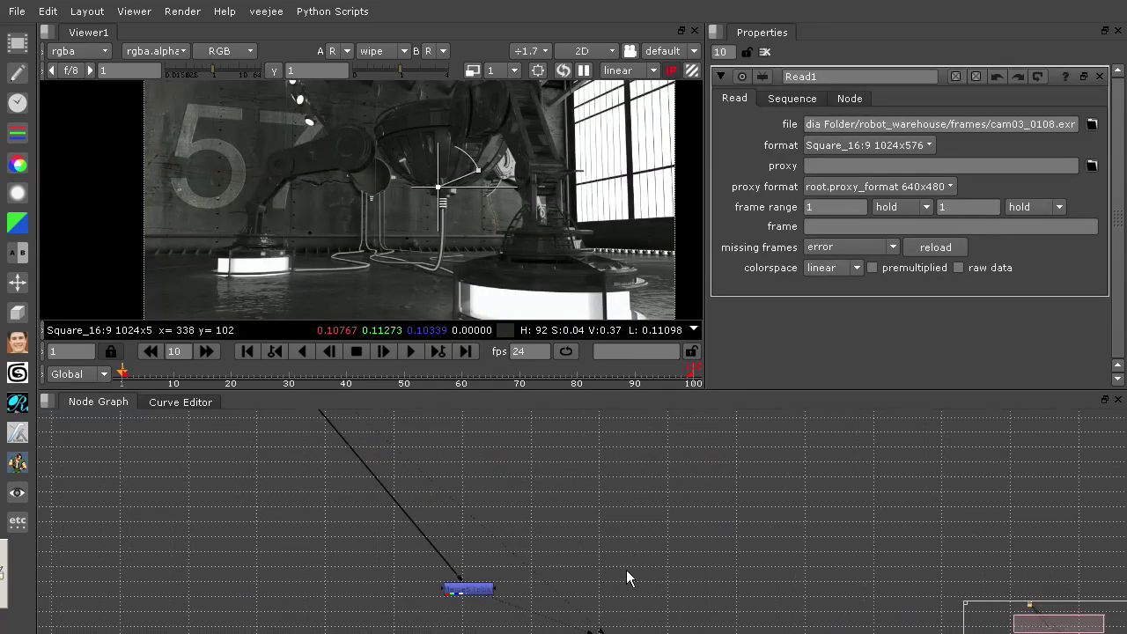
Remove the leftover Merge node between Read1 and the viewer and move Read1 slightly up, leaving it unselected.
click(468, 589)
drag(468, 588, 592, 628)
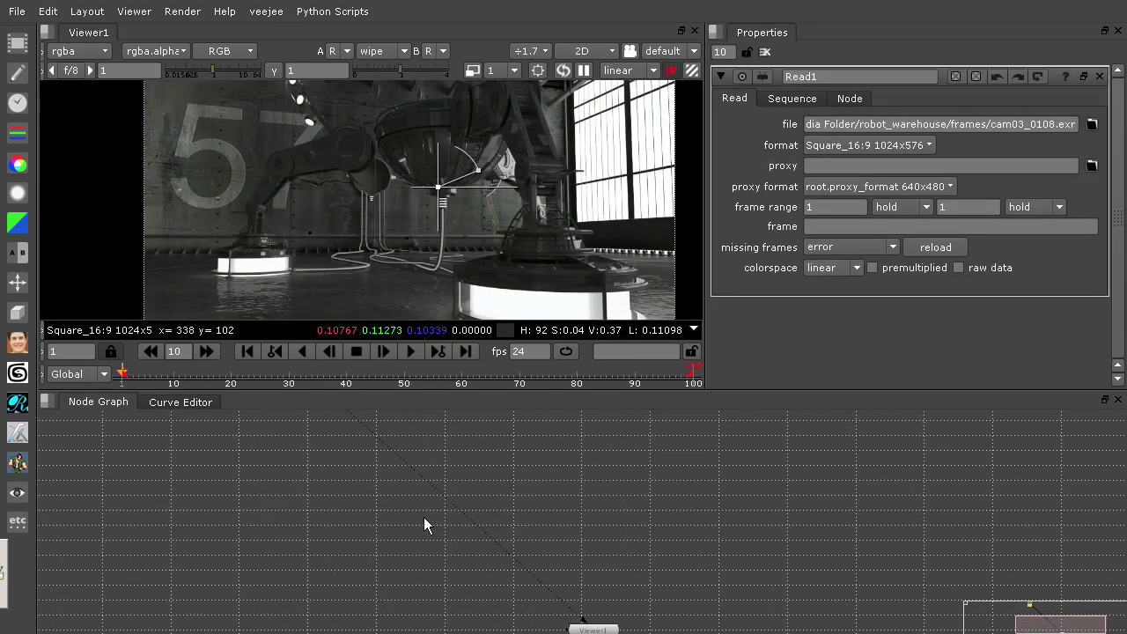
middle_drag(327, 503, 441, 571)
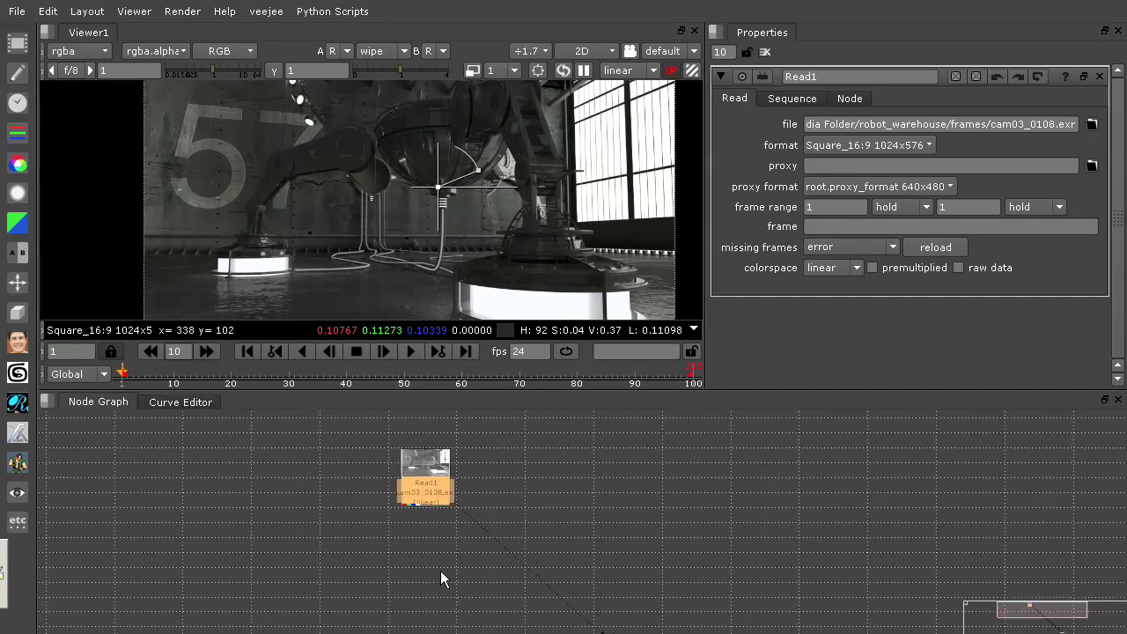
shift+click(416, 460)
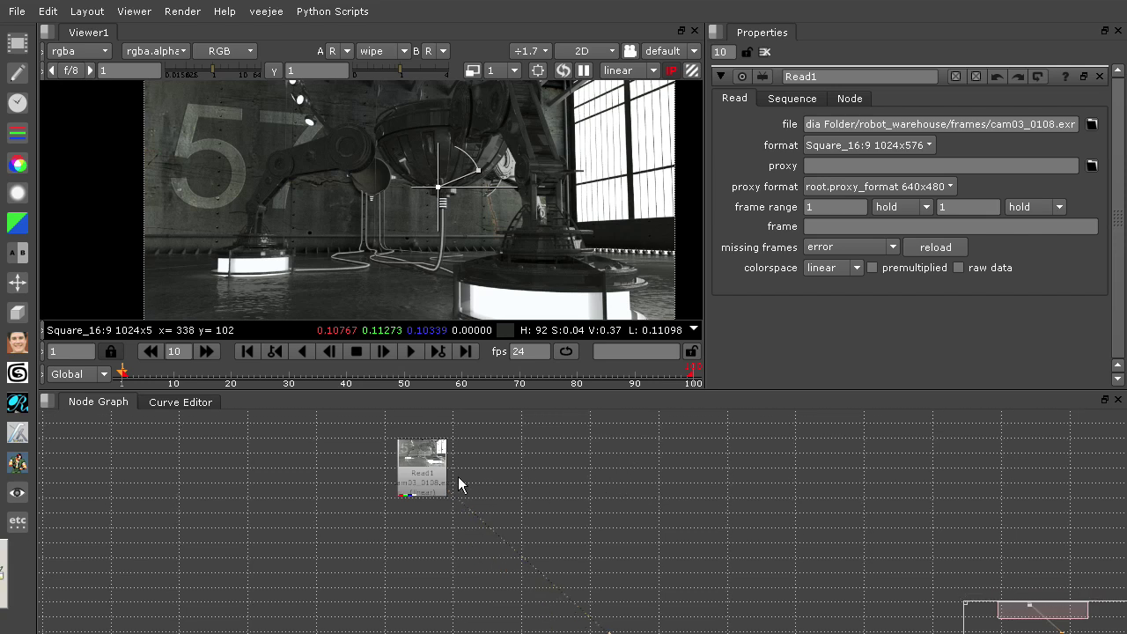
drag(433, 474, 438, 458)
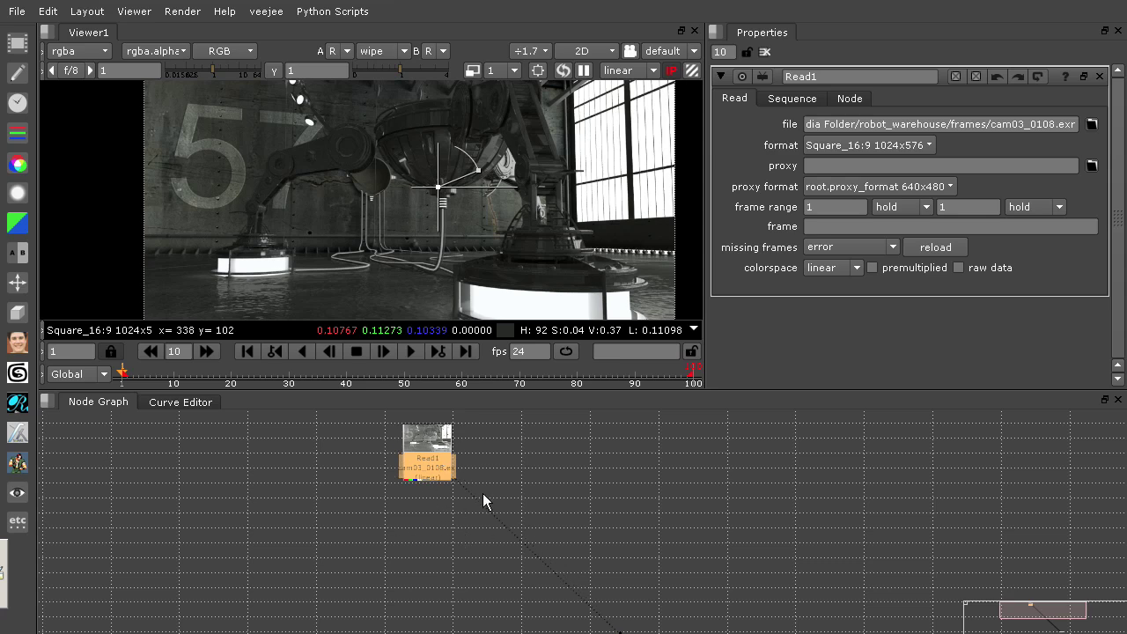
click(541, 453)
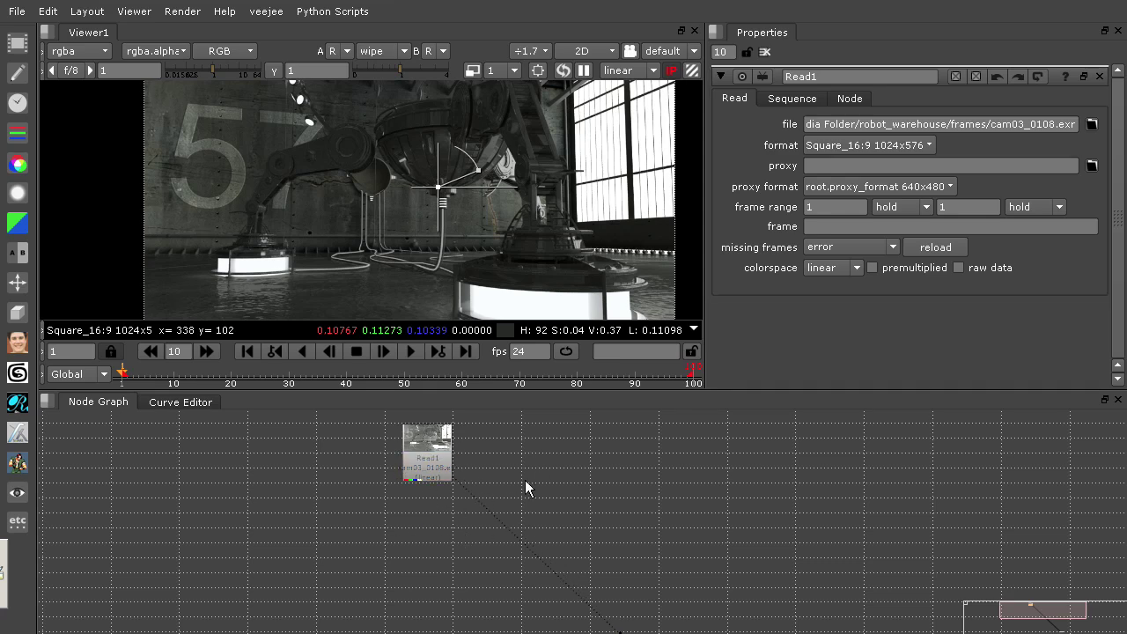
Add a Merge node, set its operation to plus, and place it directly below Read1.
key(m)
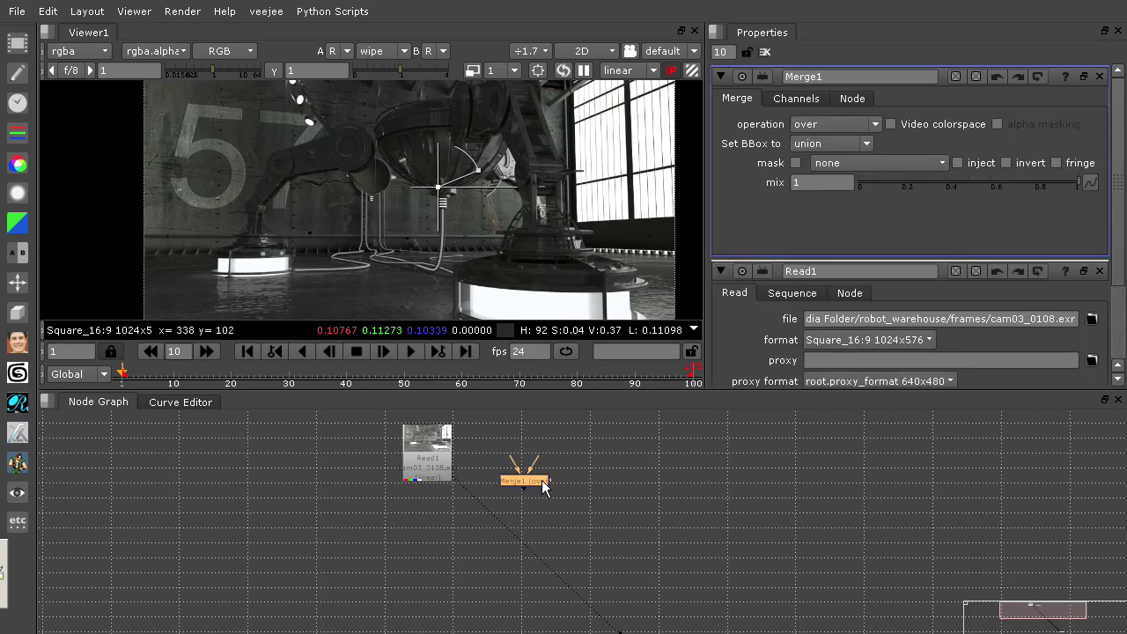
drag(525, 480, 394, 539)
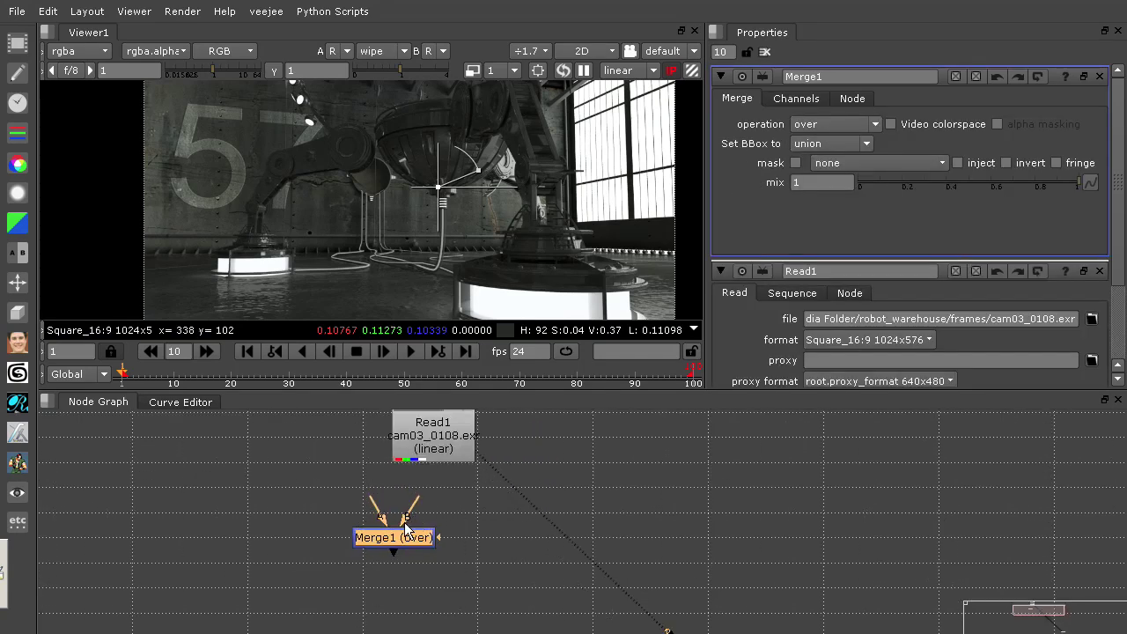
click(863, 123)
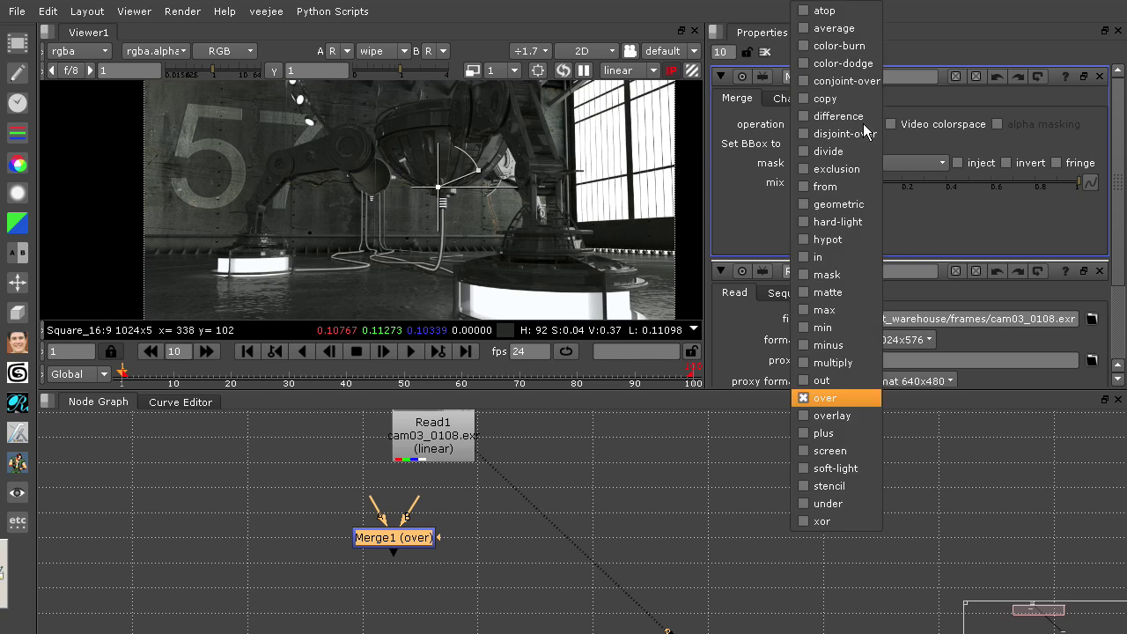
click(856, 430)
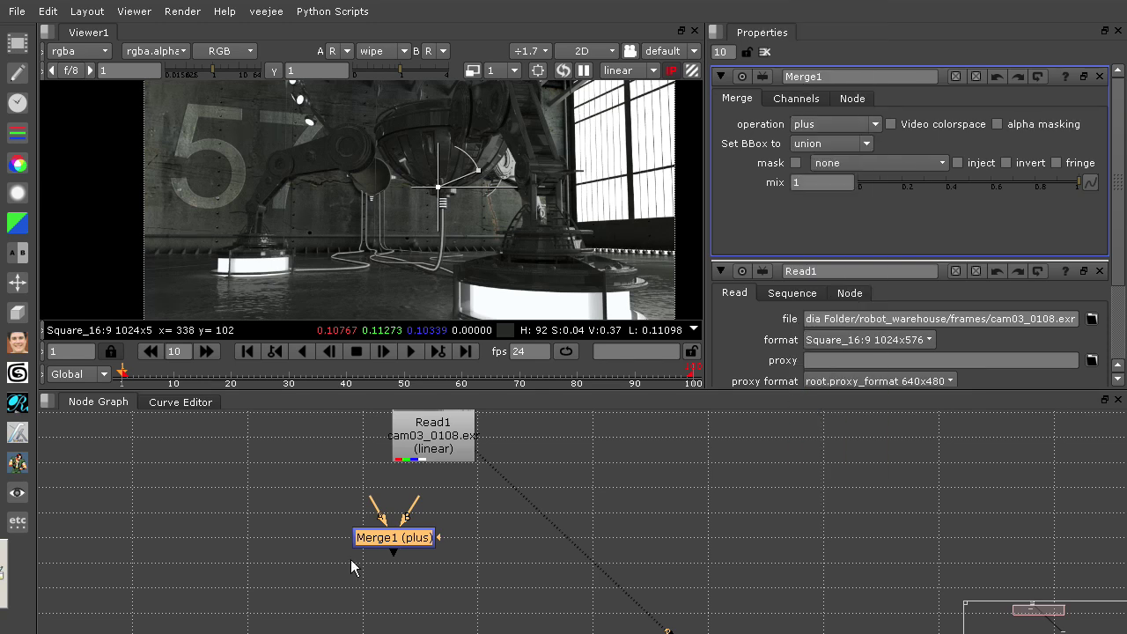
drag(390, 543, 421, 549)
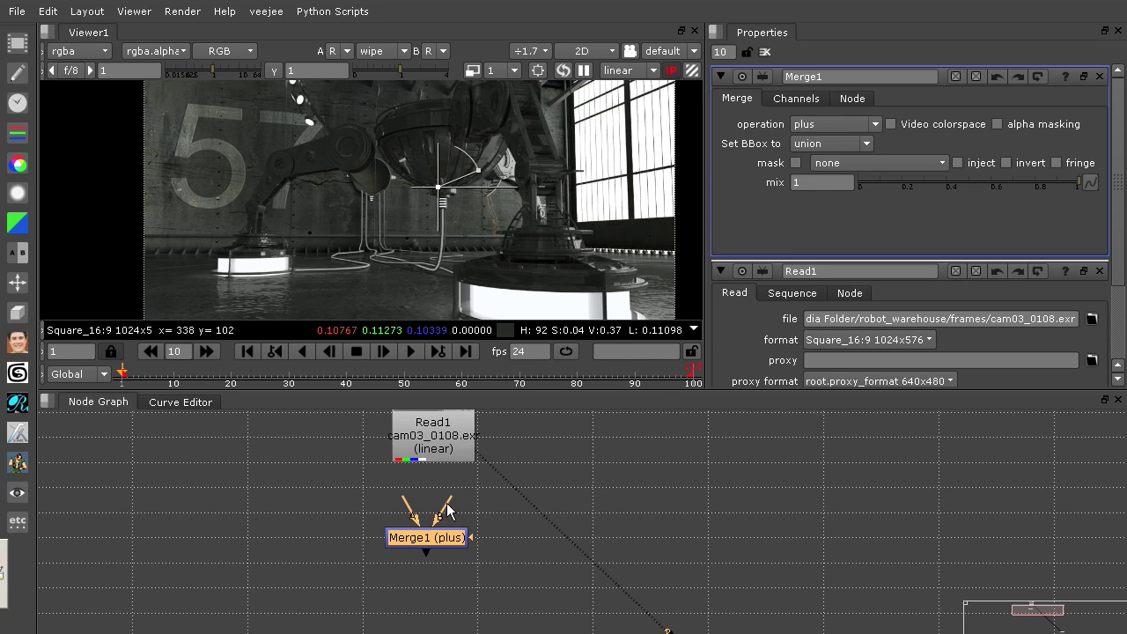
Connect both the A and B inputs of Merge1 to Read1 and show the merge in the viewer.
drag(447, 509, 433, 442)
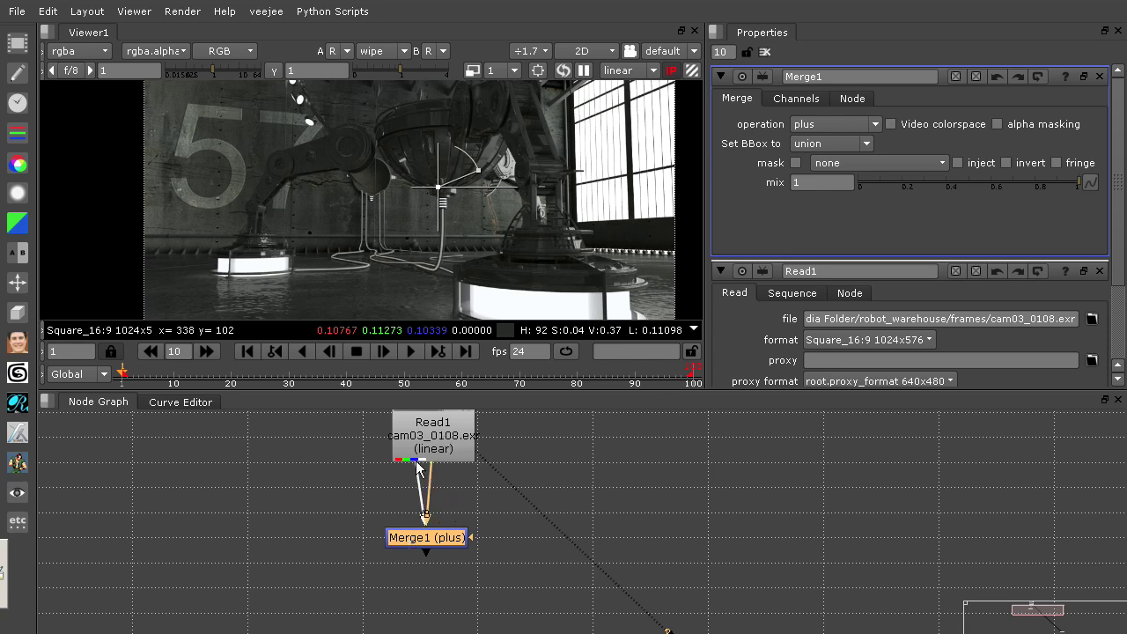
drag(460, 541, 467, 532)
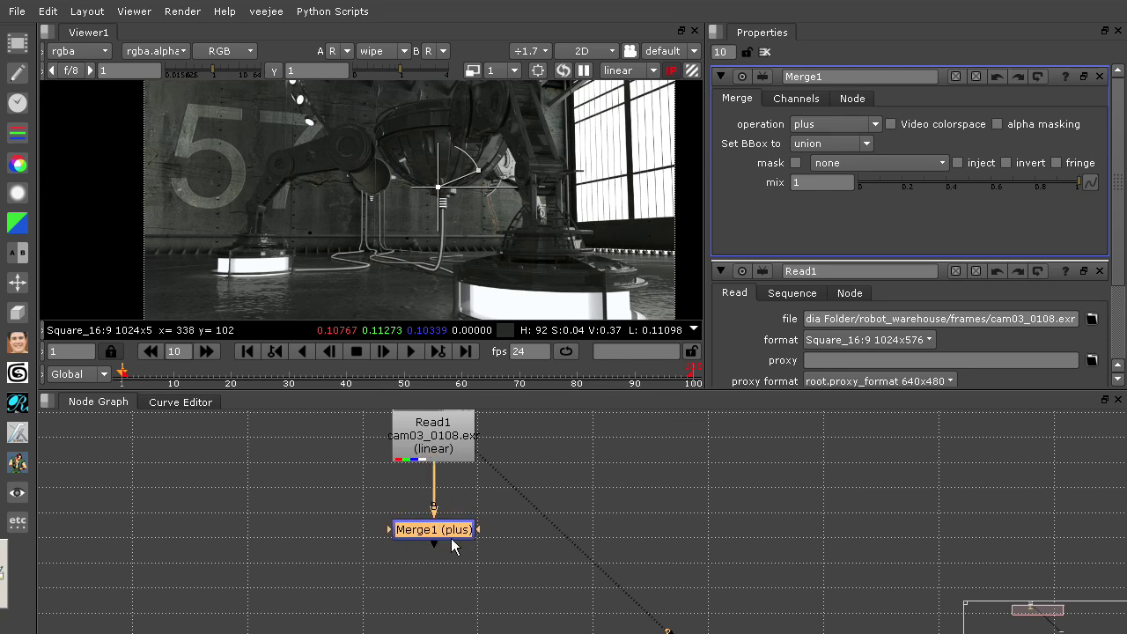
click(456, 447)
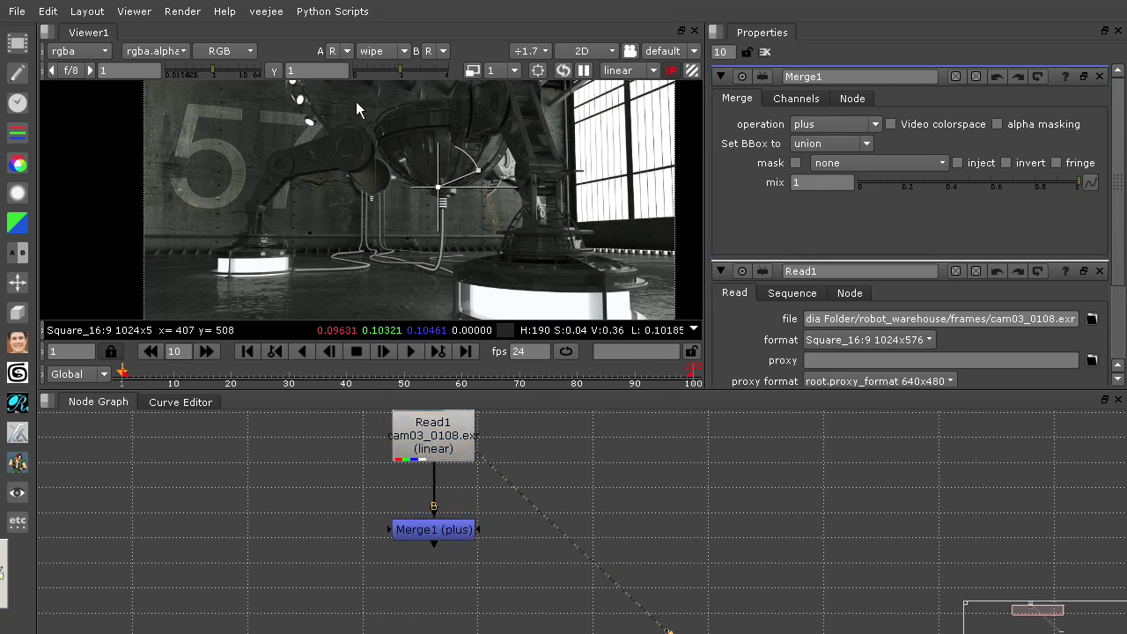
middle_drag(508, 219, 411, 235)
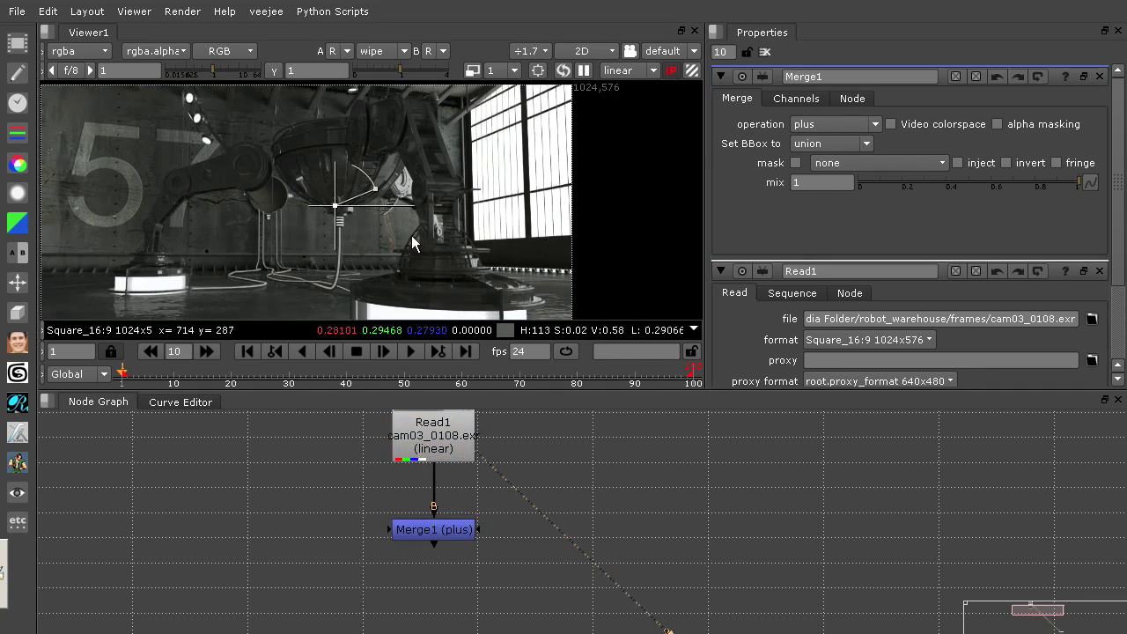
click(449, 529)
key(1)
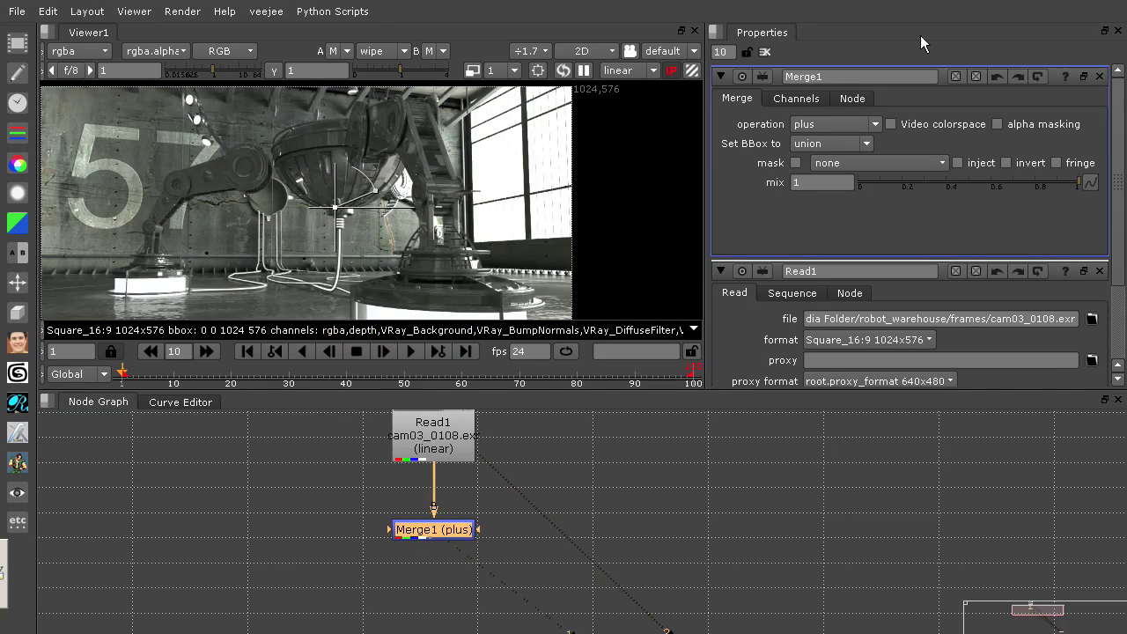
Set Merge1's B channels to VRay_Background and its A channels to VRay_GlobalIllumination.
click(810, 99)
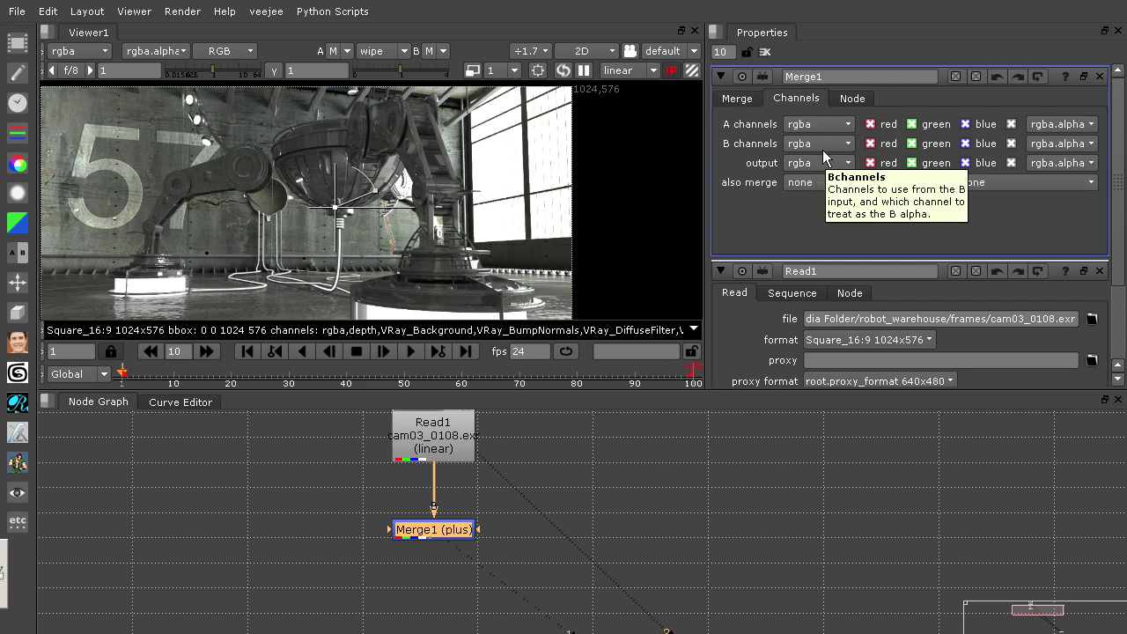
click(454, 443)
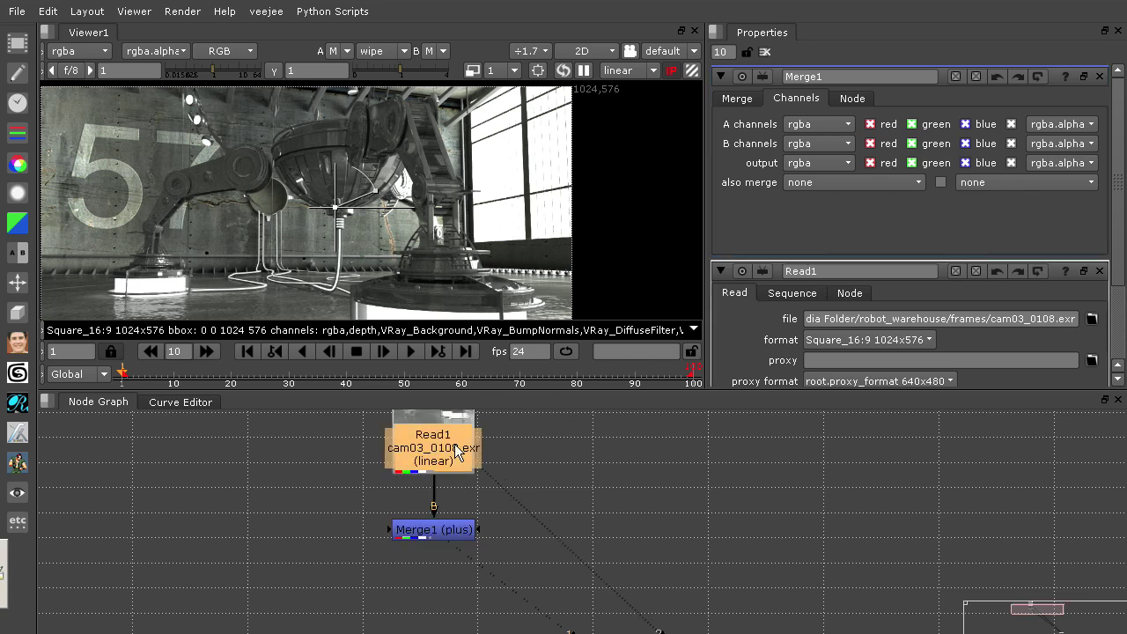
click(825, 141)
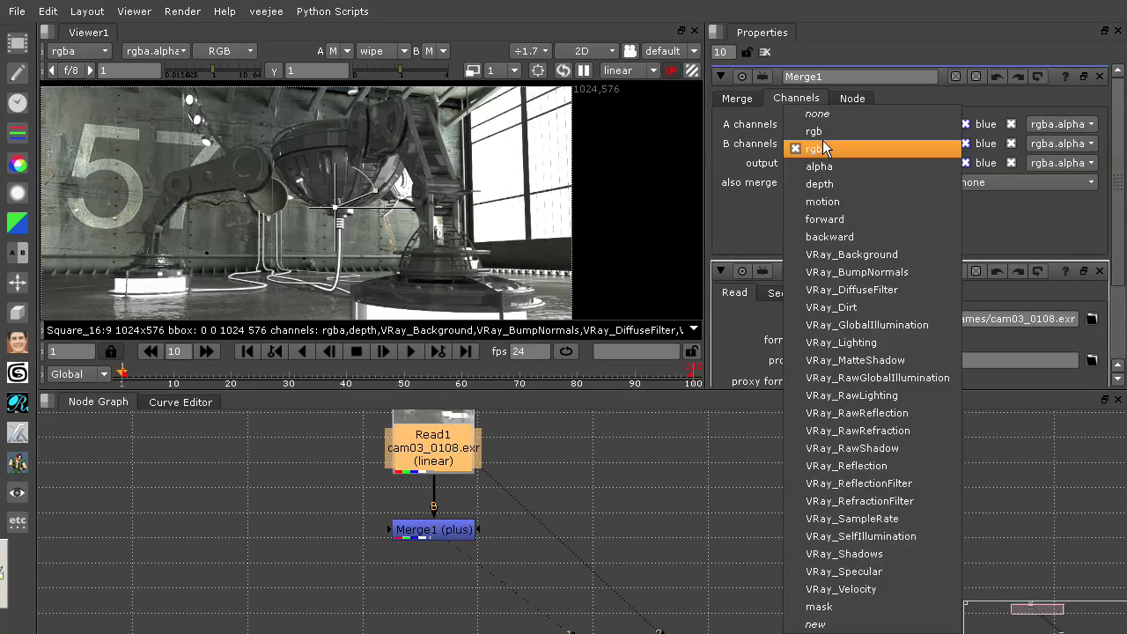
click(928, 255)
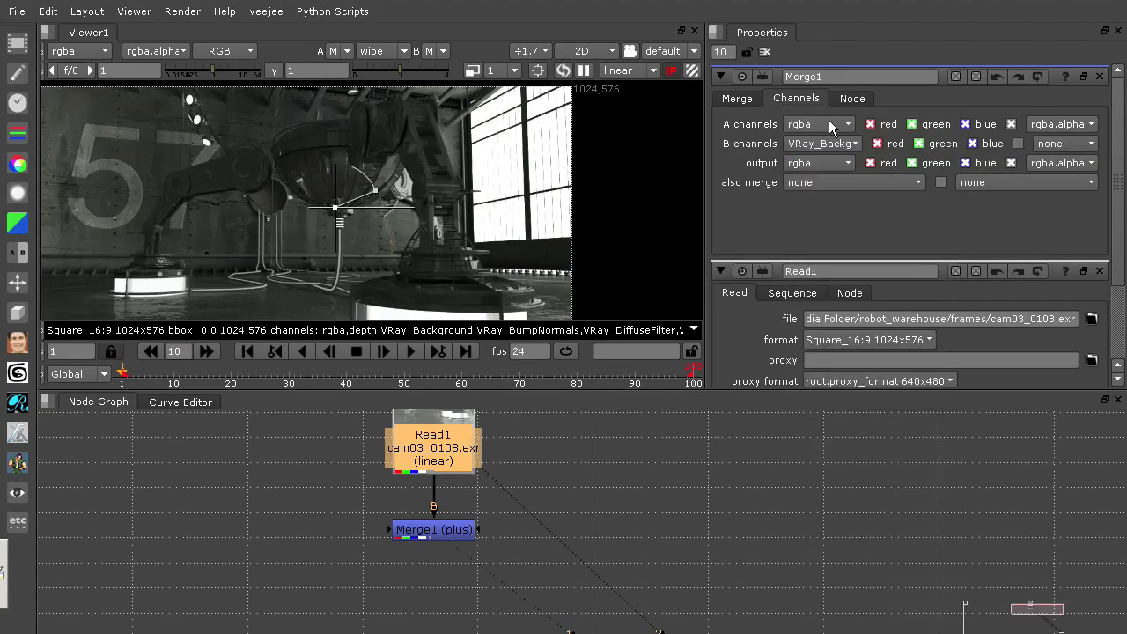
click(829, 123)
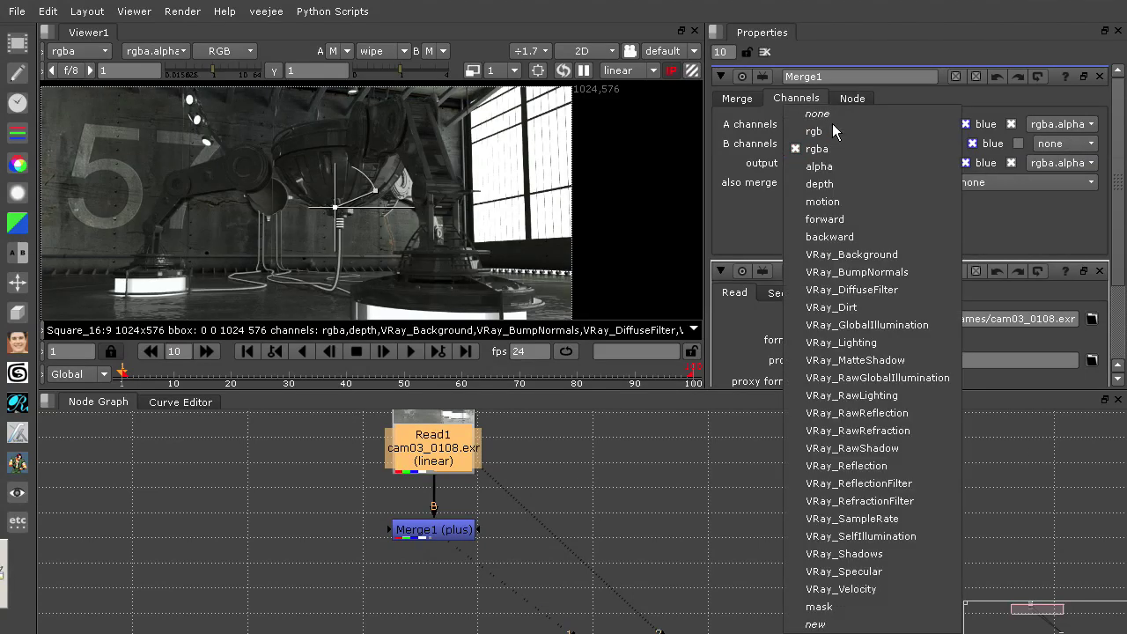
click(928, 325)
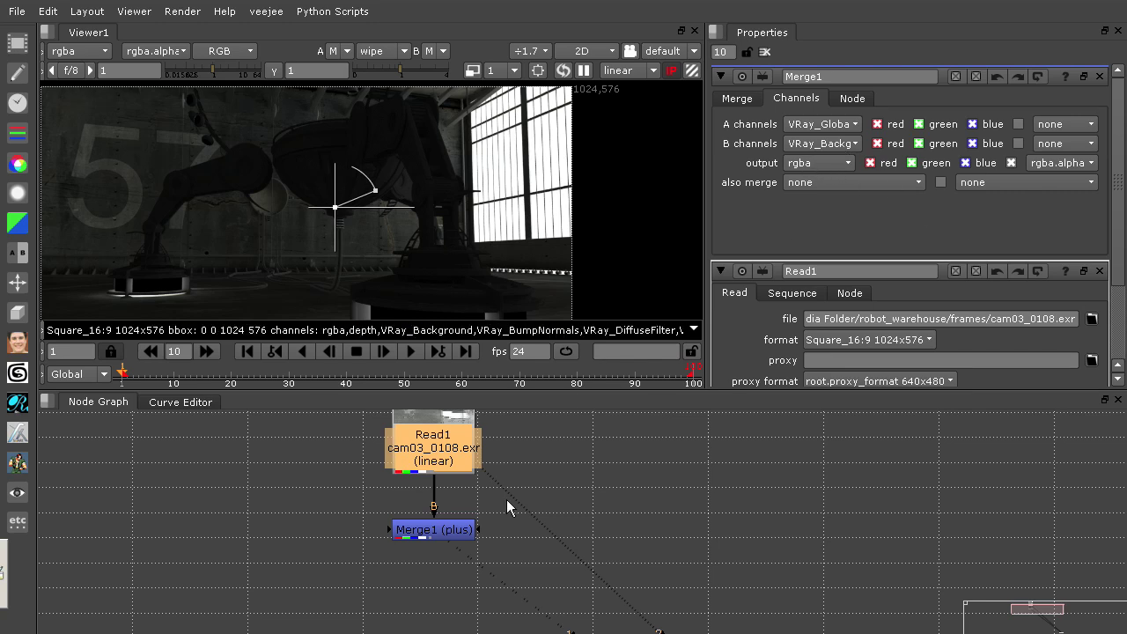
Move Merge1 slightly up toward Read1 and add a duplicate plus Merge node directly below it.
drag(454, 530, 465, 526)
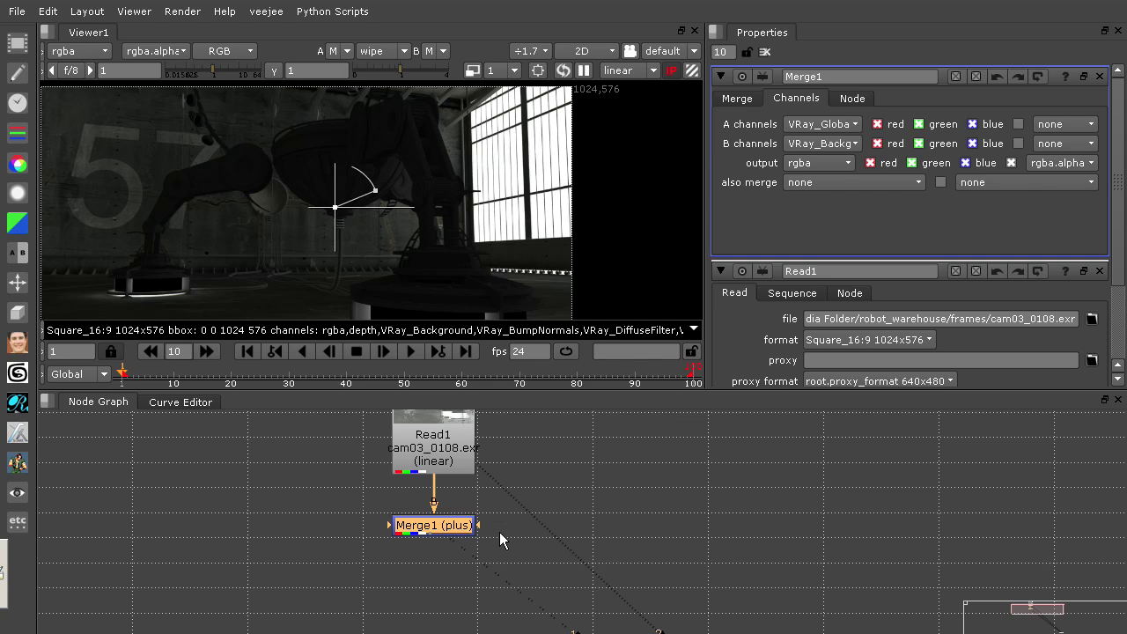
click(500, 532)
click(458, 527)
key(m)
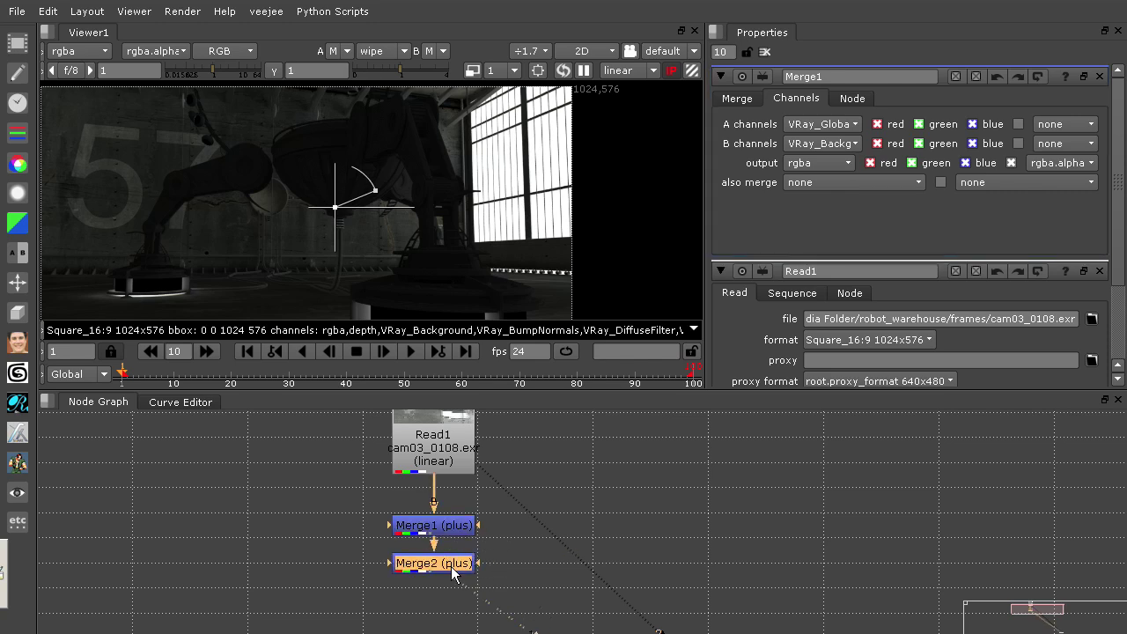
Set Merge2's B channels to rgba and its A channels to VRay_Lighting.
double_click(454, 568)
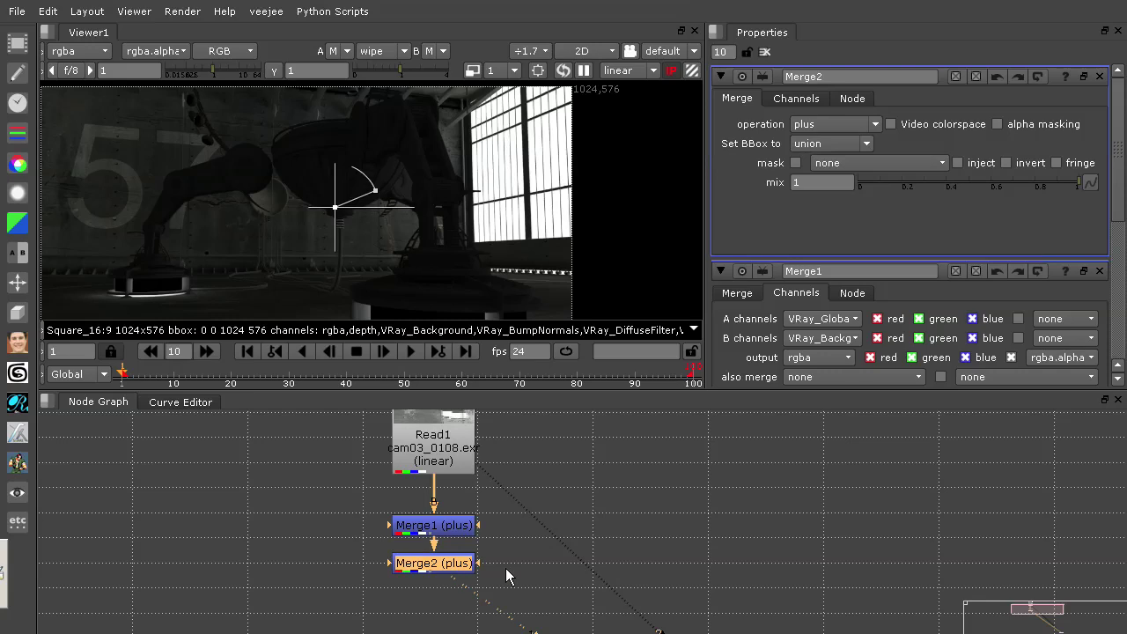
click(804, 100)
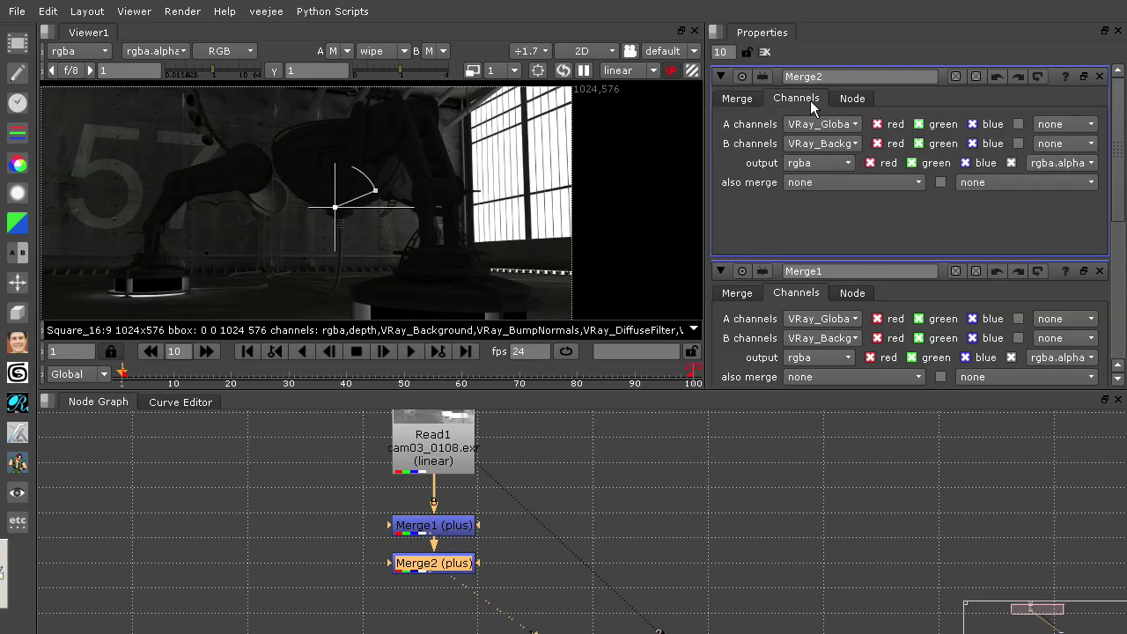
click(843, 142)
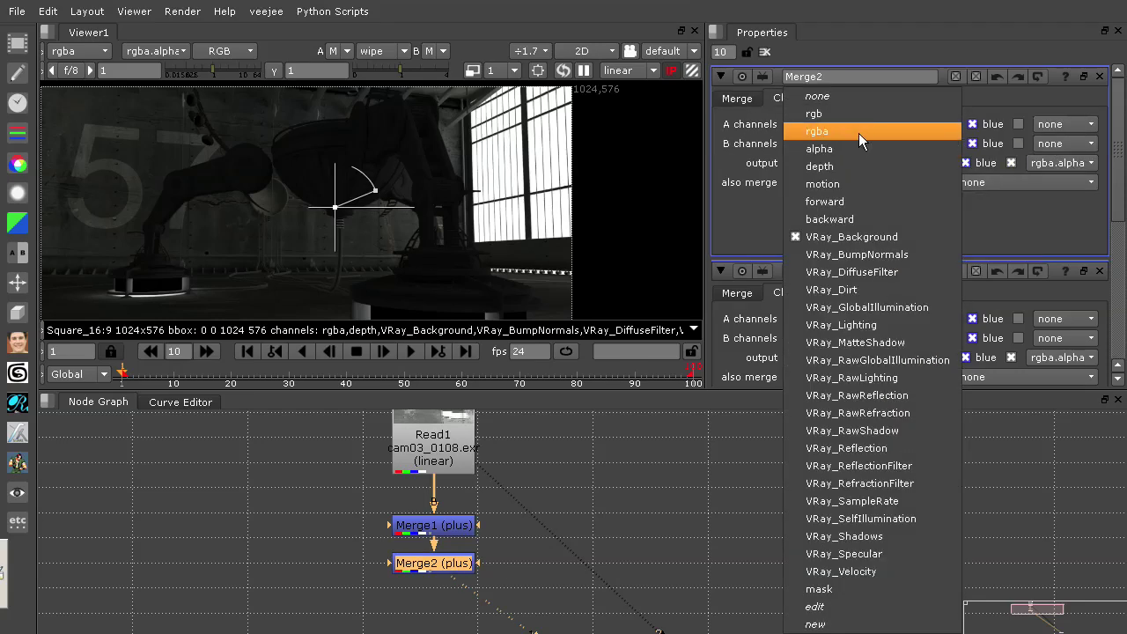
click(859, 132)
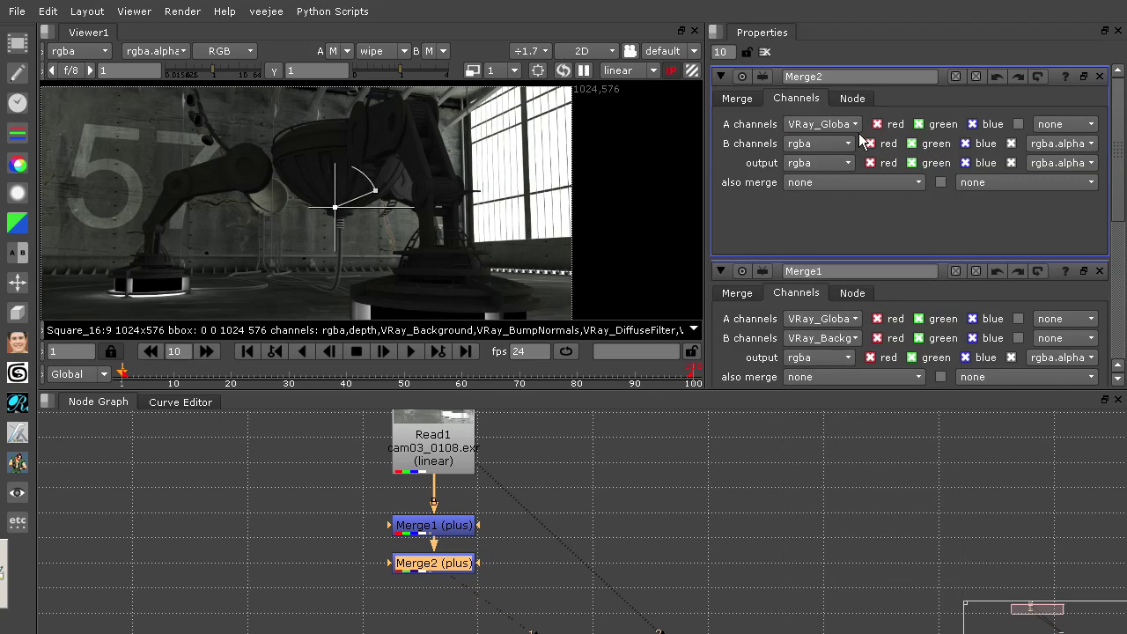
click(842, 123)
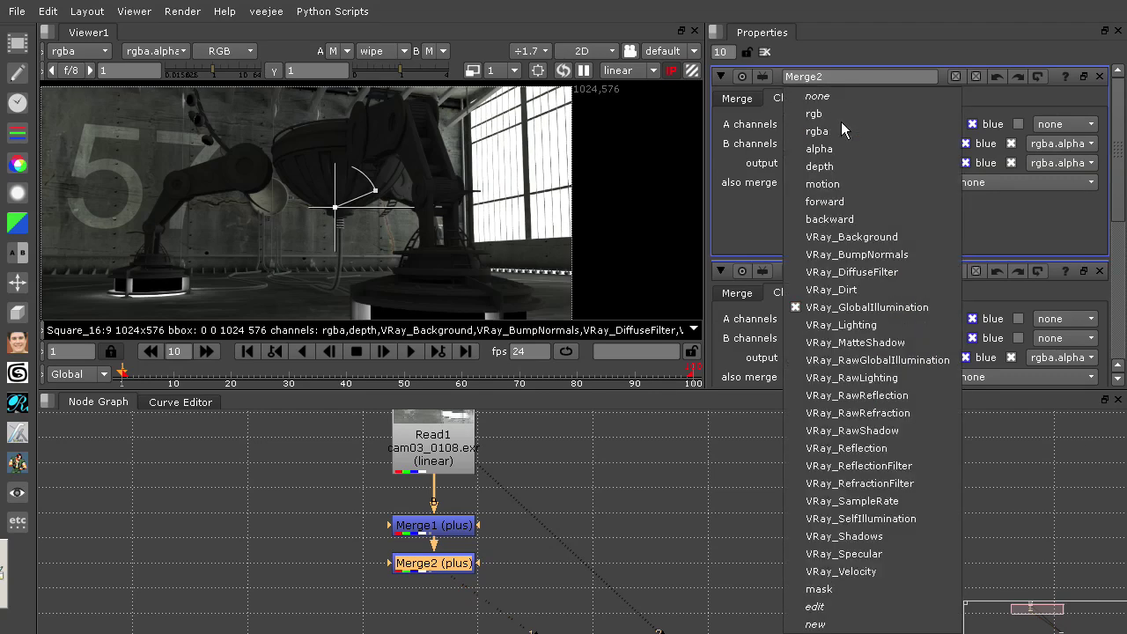
click(882, 329)
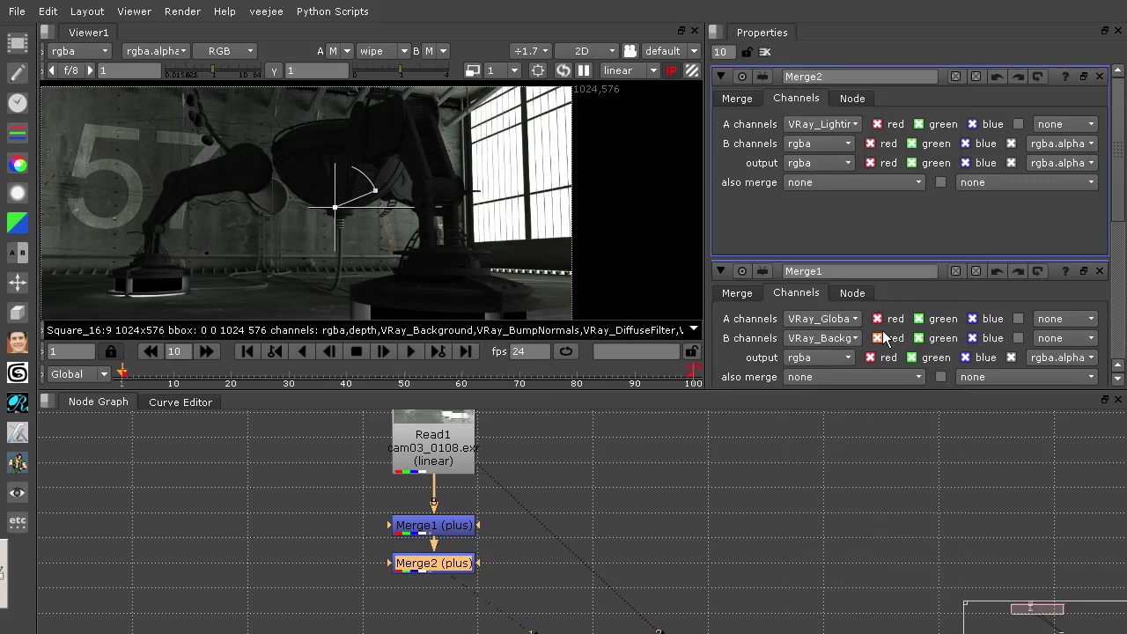
Add a third plus Merge below Merge2, keeping B channels on rgba, and set its A channels to VRay_Reflection.
middle_drag(510, 585, 503, 518)
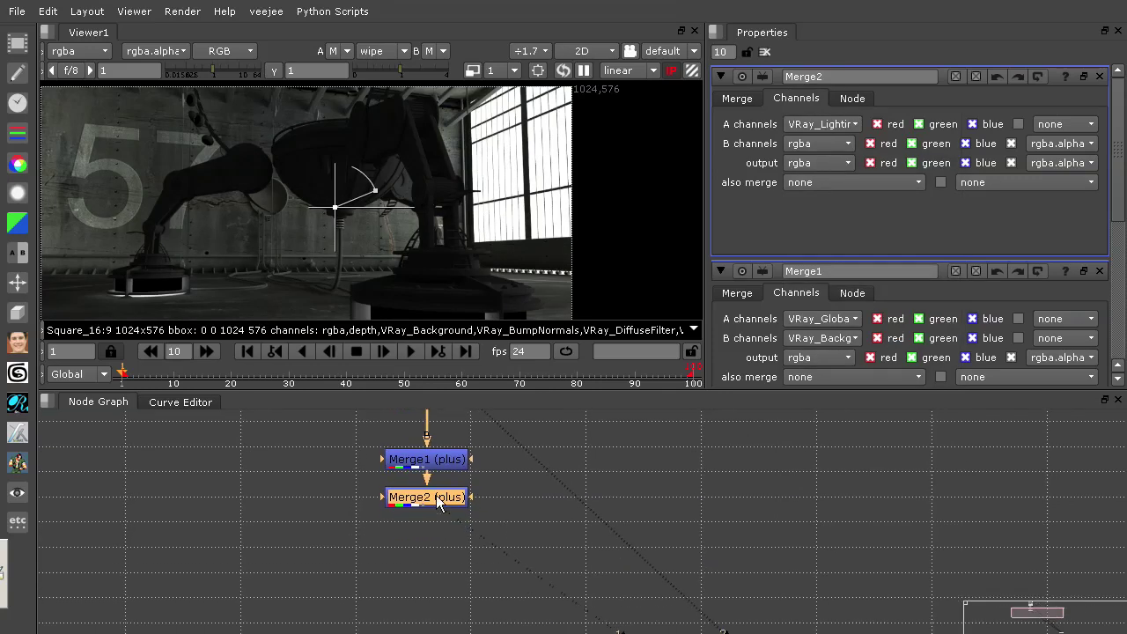
key(ctrl+v)
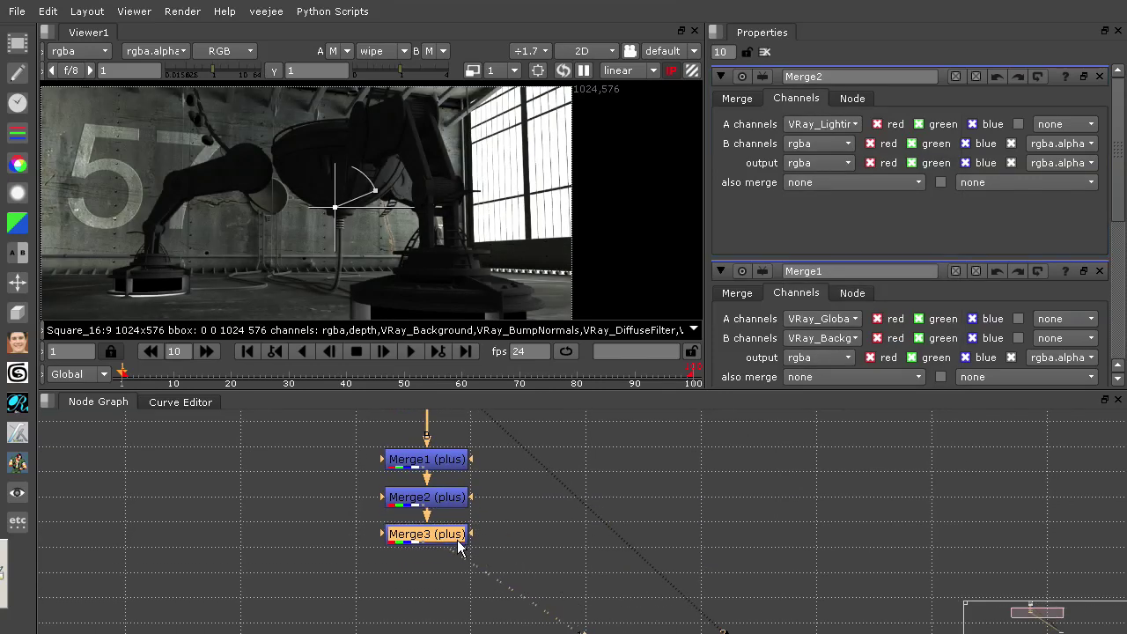
double_click(460, 548)
click(802, 101)
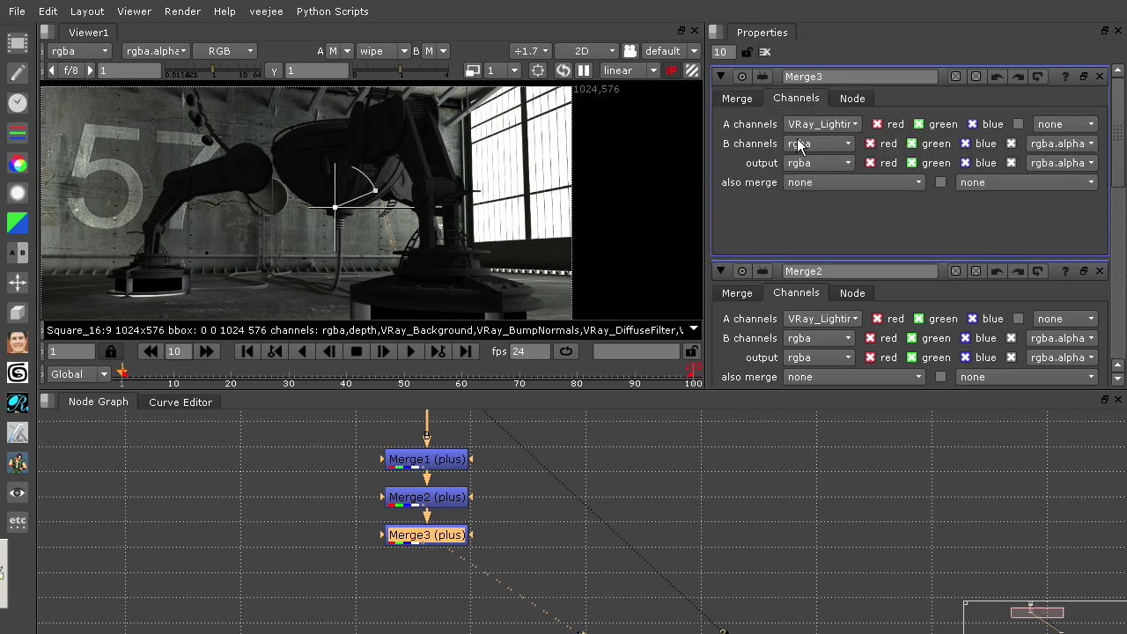
click(837, 124)
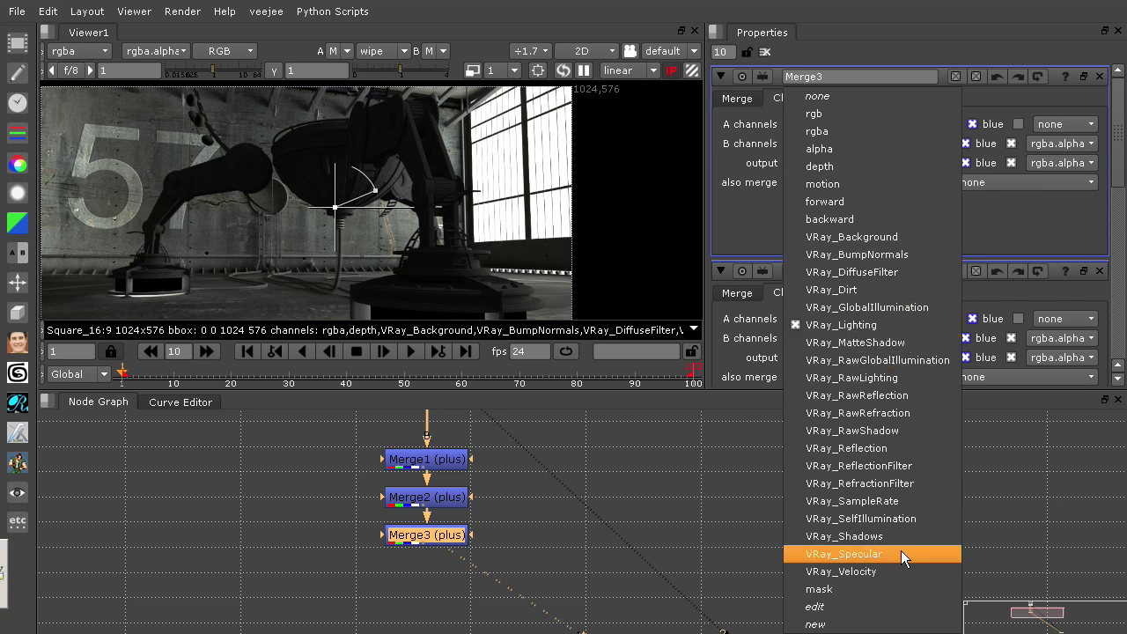
click(910, 524)
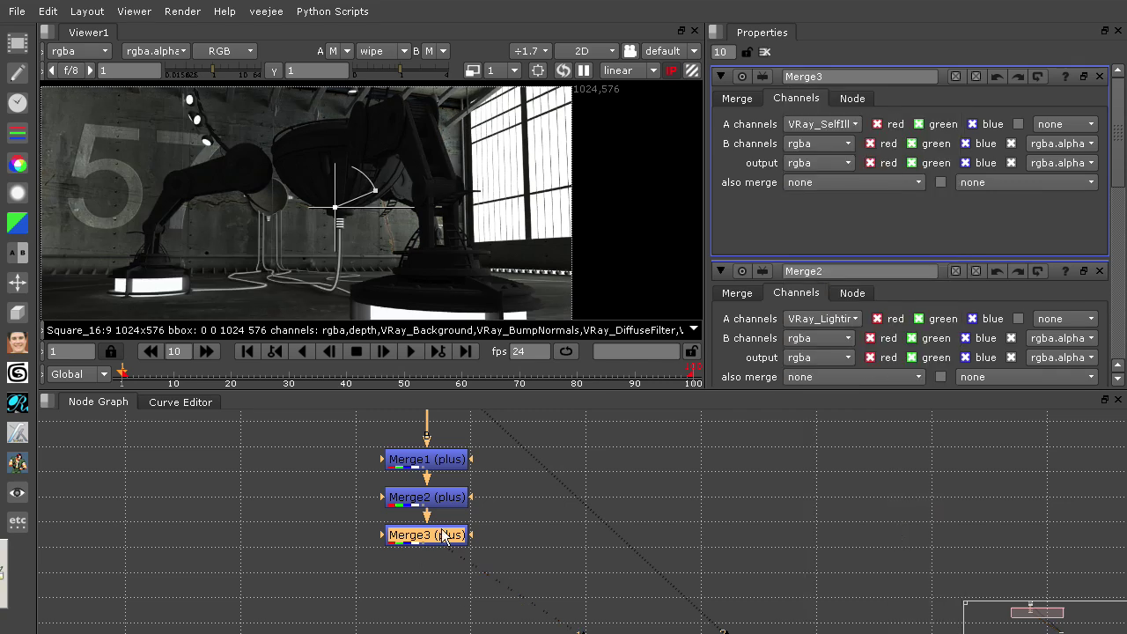
click(845, 124)
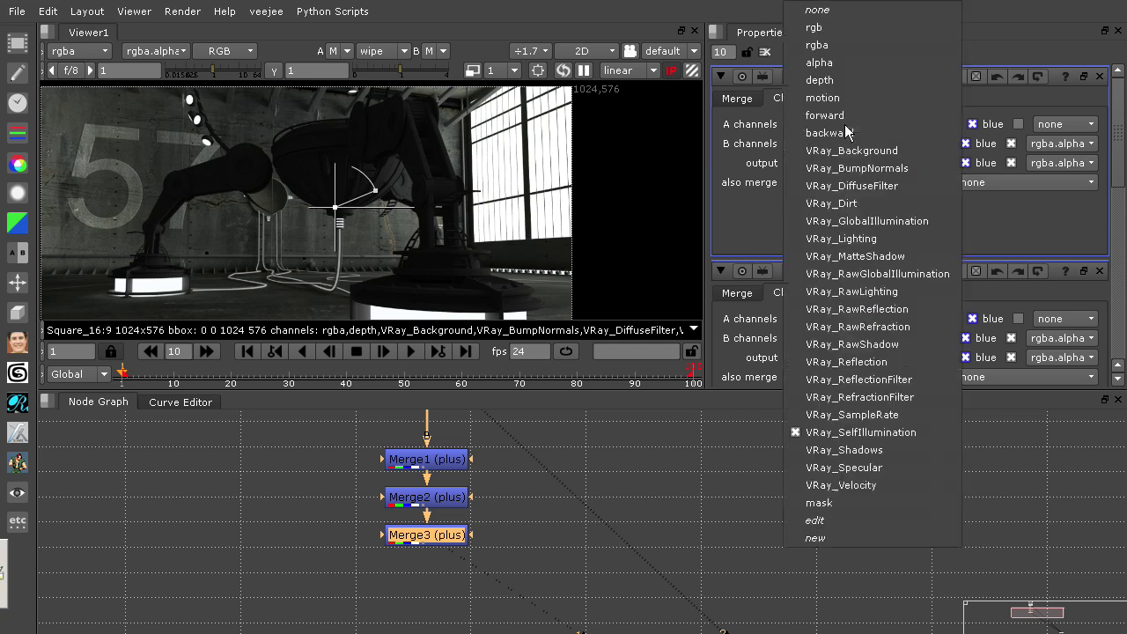
click(886, 362)
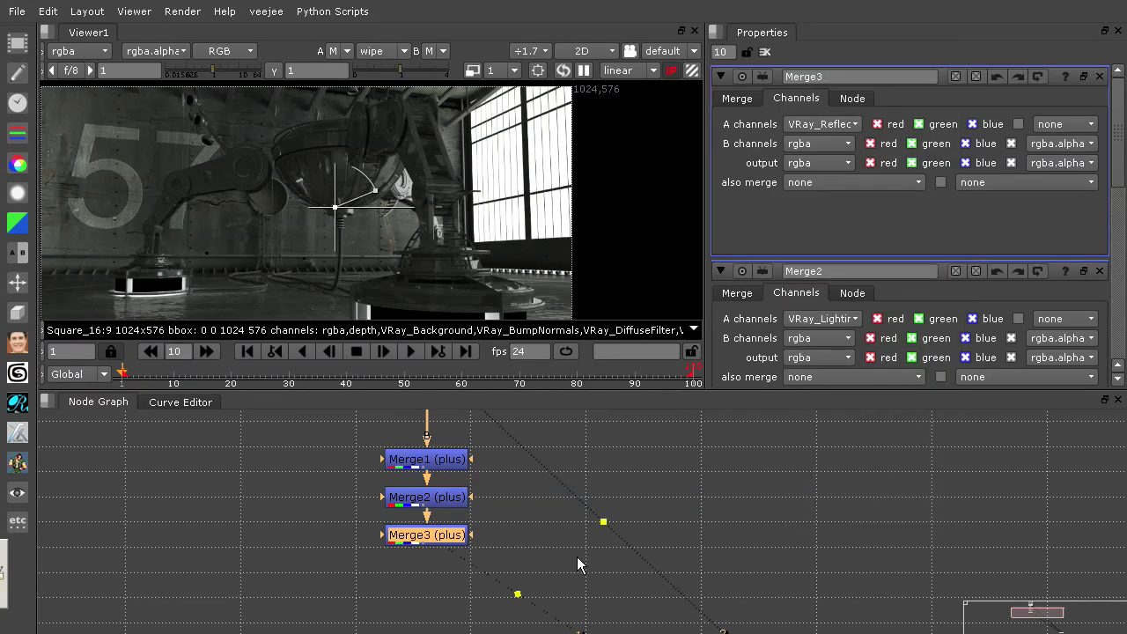
Duplicate Merge3 directly below itself and set the copy's A channels to VRay_SelfIllumination.
key(ctrl+c)
key(ctrl+v)
drag(458, 568, 458, 577)
double_click(427, 574)
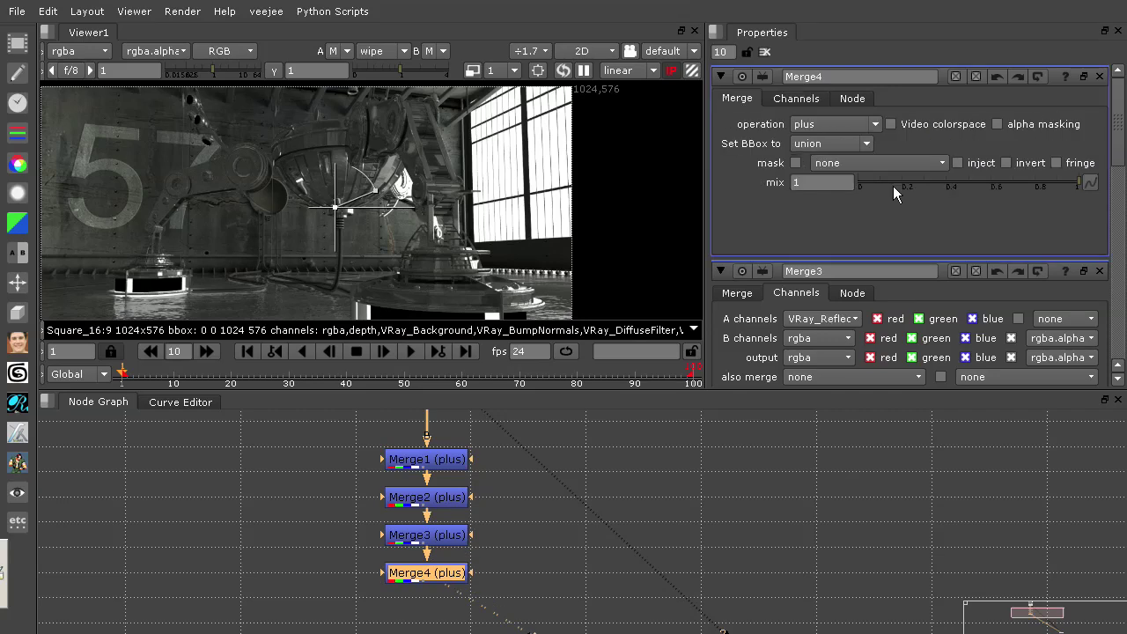
click(797, 98)
click(853, 125)
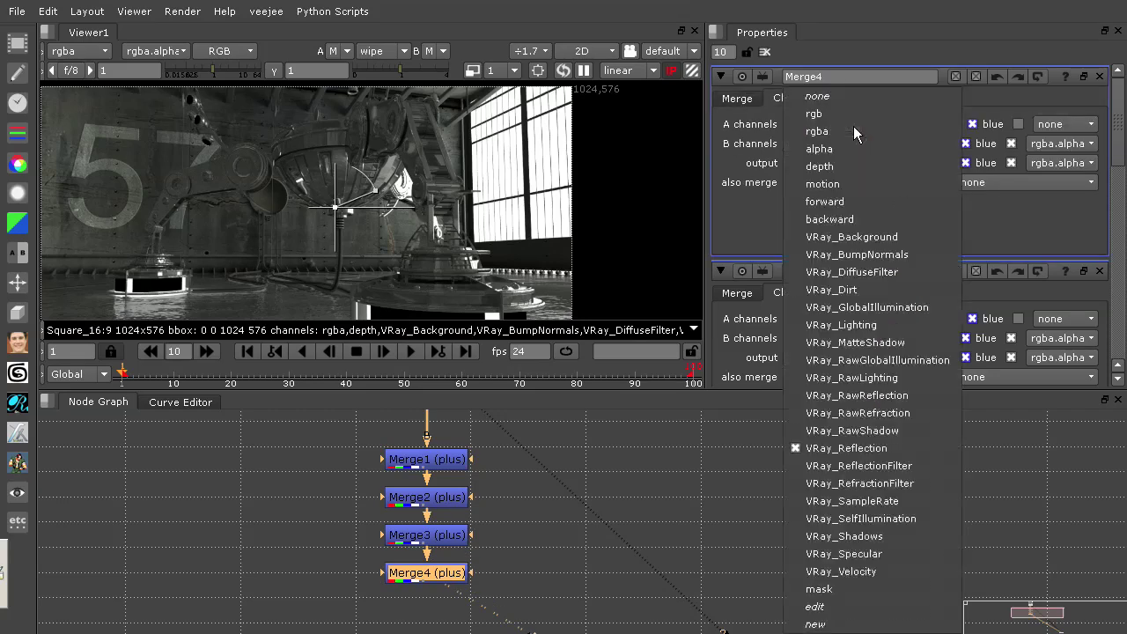
click(899, 520)
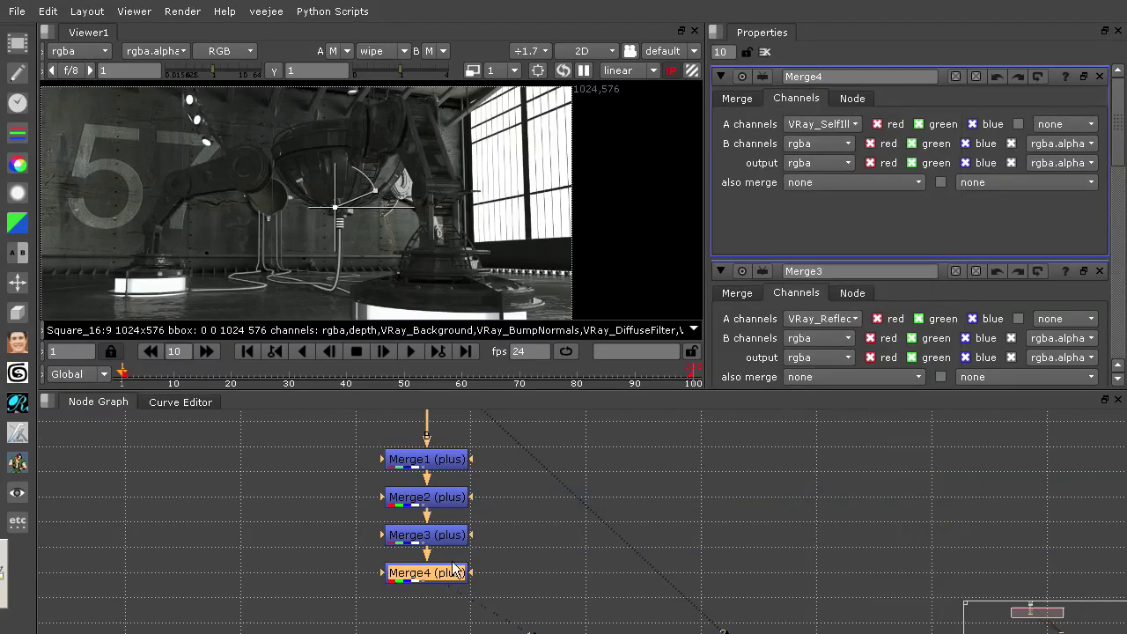
Compare the original Read1 render with the Merge4 result by switching the viewer between the two nodes.
middle_drag(544, 585, 520, 630)
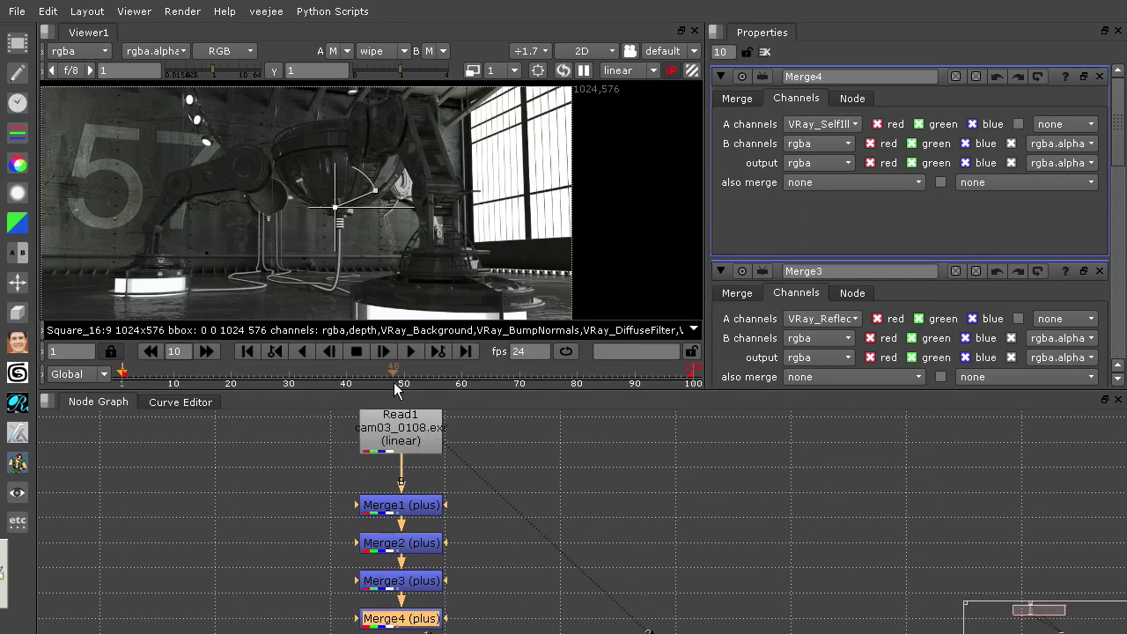
click(417, 435)
key(1)
click(463, 496)
middle_drag(480, 553, 483, 495)
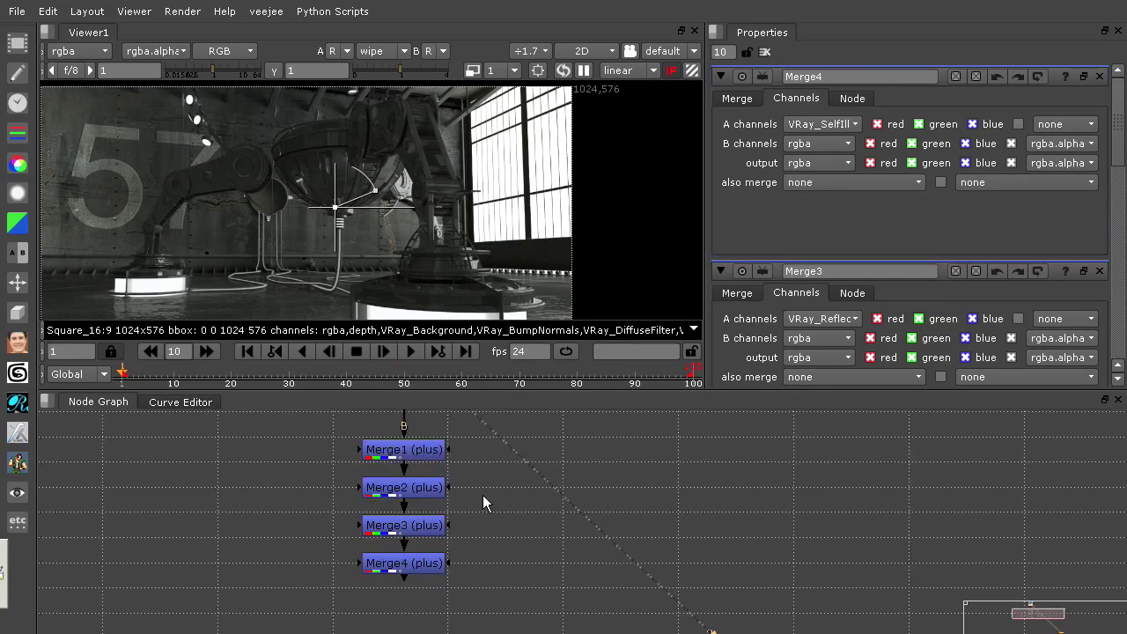
click(430, 561)
key(1)
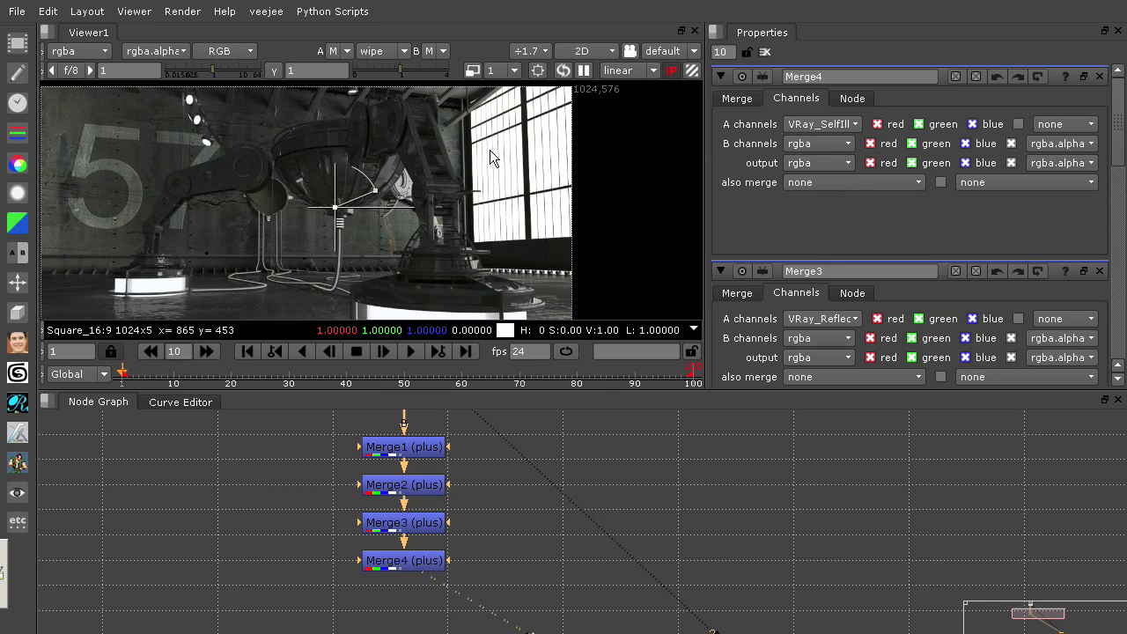
middle_drag(539, 507, 530, 580)
click(429, 459)
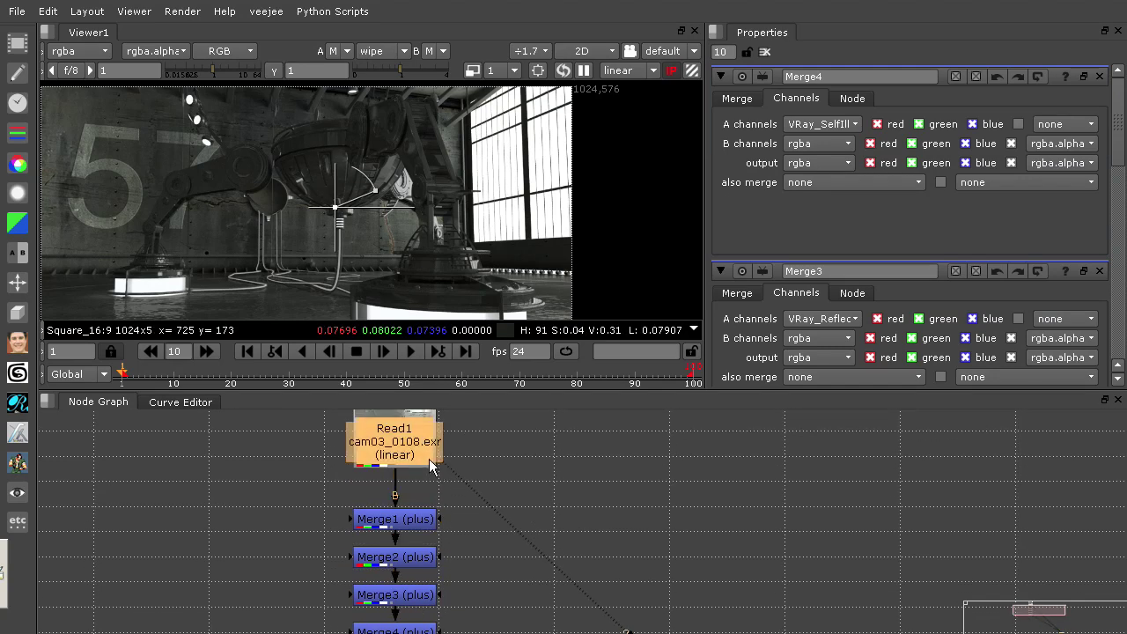
key(1)
click(433, 471)
middle_drag(465, 569, 475, 478)
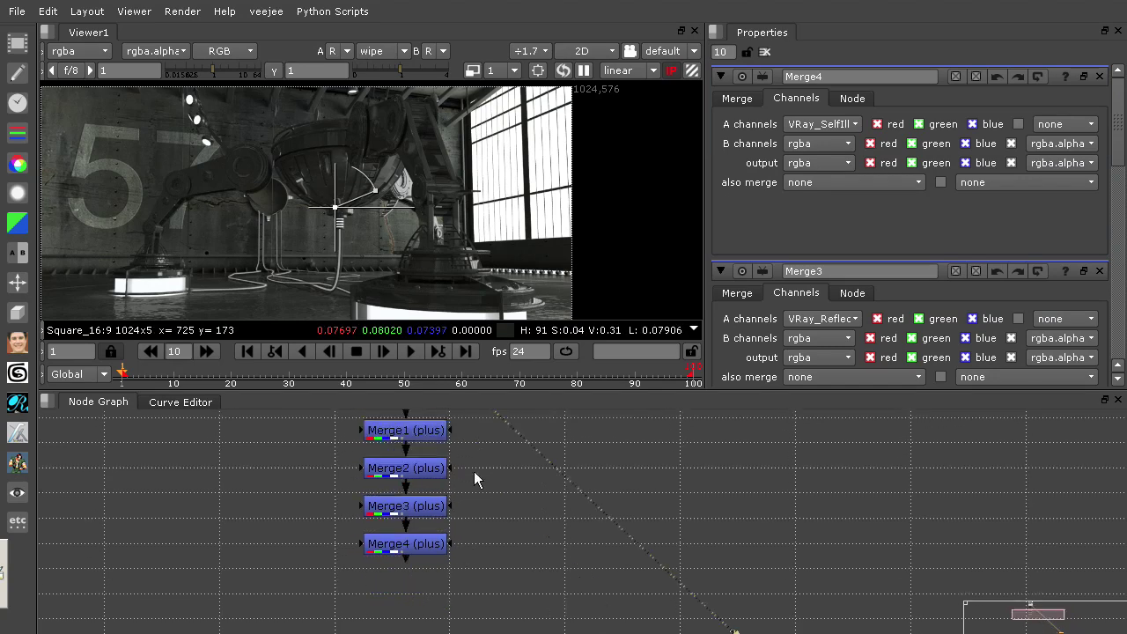
click(436, 539)
key(1)
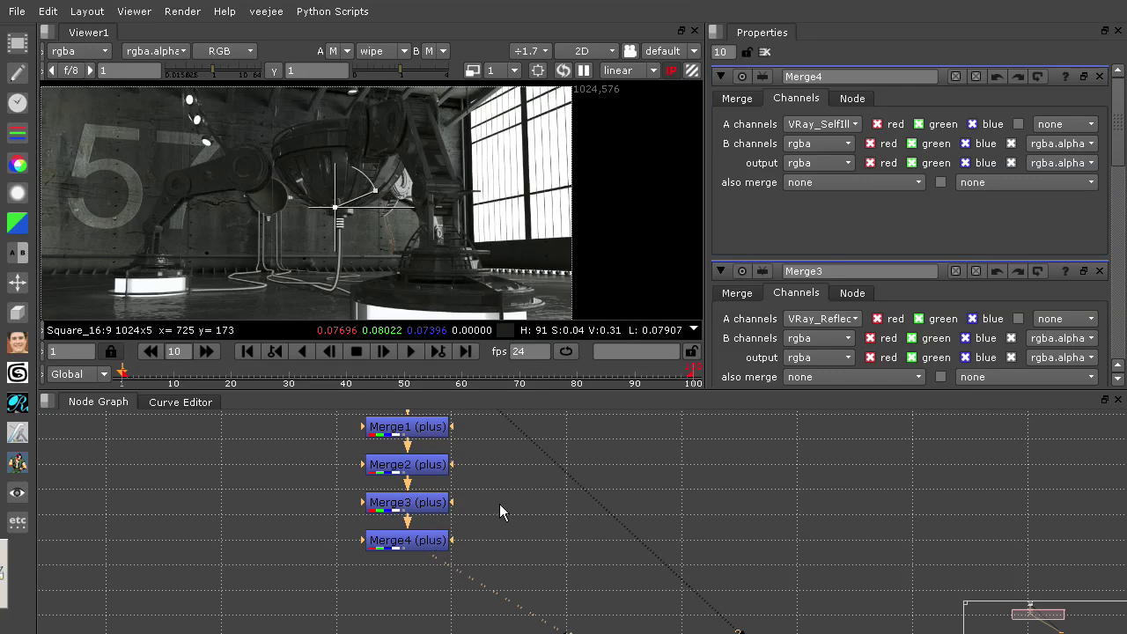
Move the four stacked Merge nodes together slightly up, closer to Read1, and leave them unselected.
middle_drag(503, 511, 524, 494)
scroll(524, 494, down, 1)
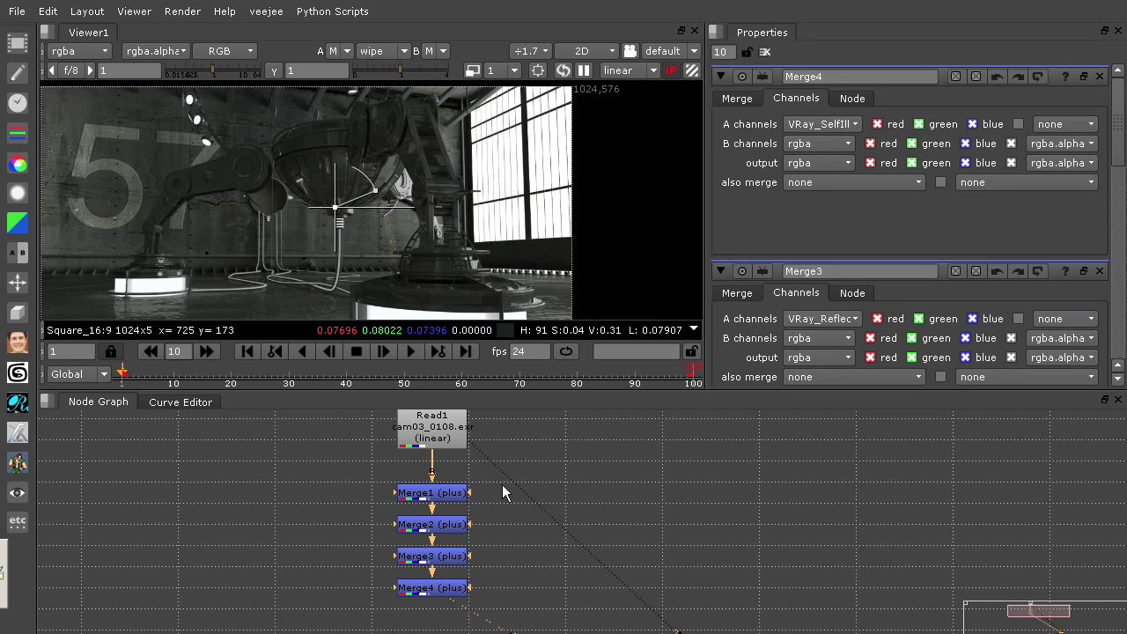
drag(347, 464, 494, 627)
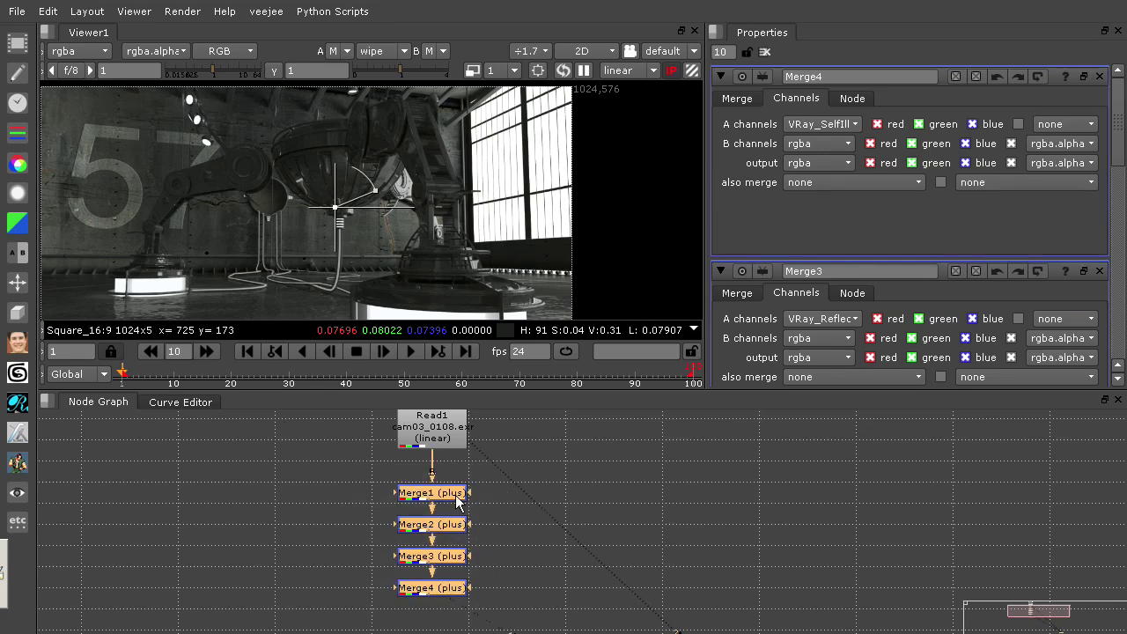
drag(457, 499, 456, 488)
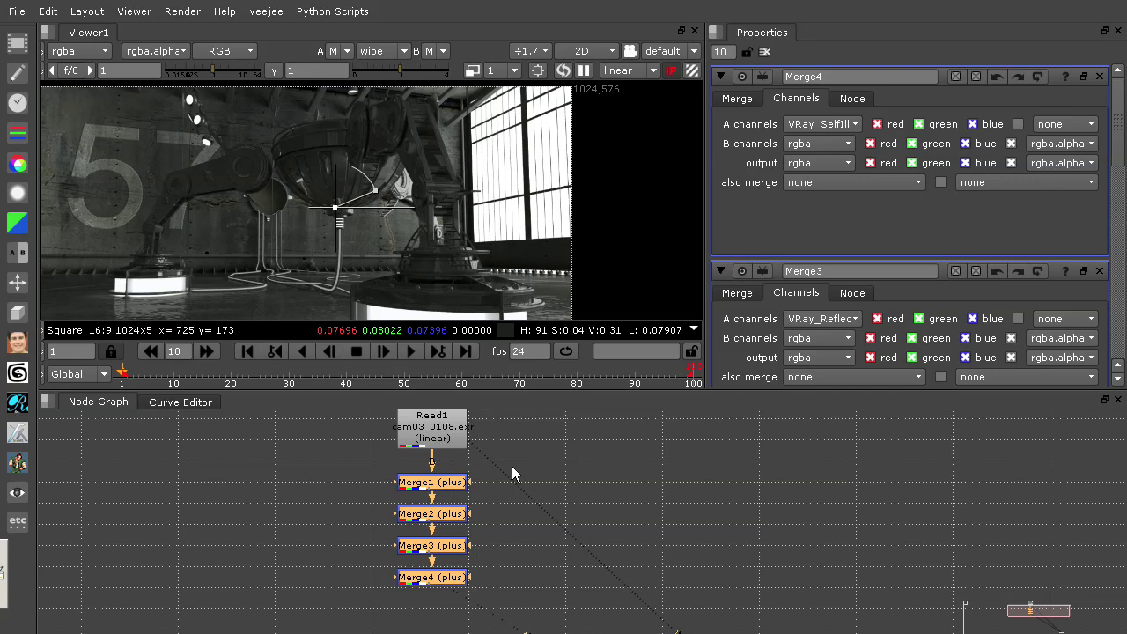
click(583, 482)
Open Merge1's properties and look through its Node and Merge settings.
drag(452, 483, 451, 476)
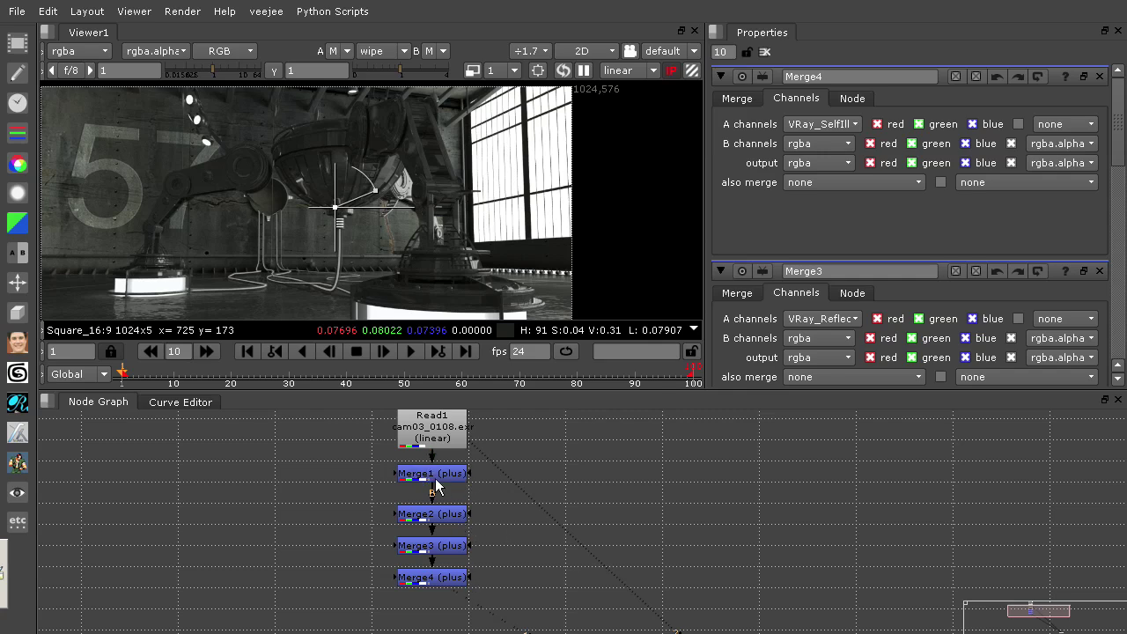
double_click(438, 477)
click(851, 101)
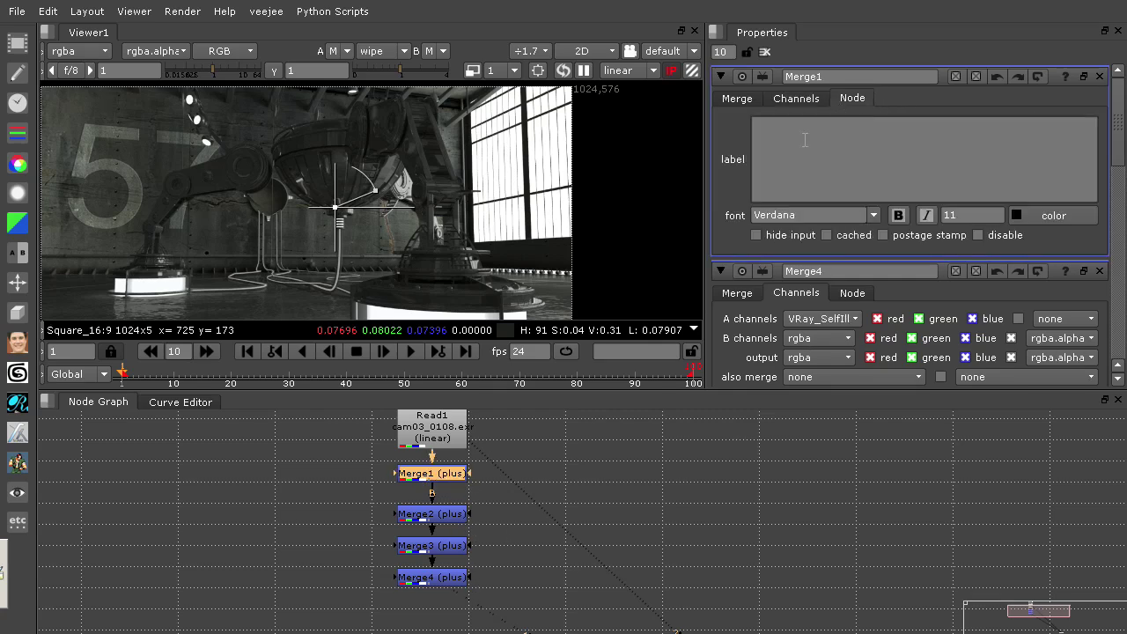
click(736, 98)
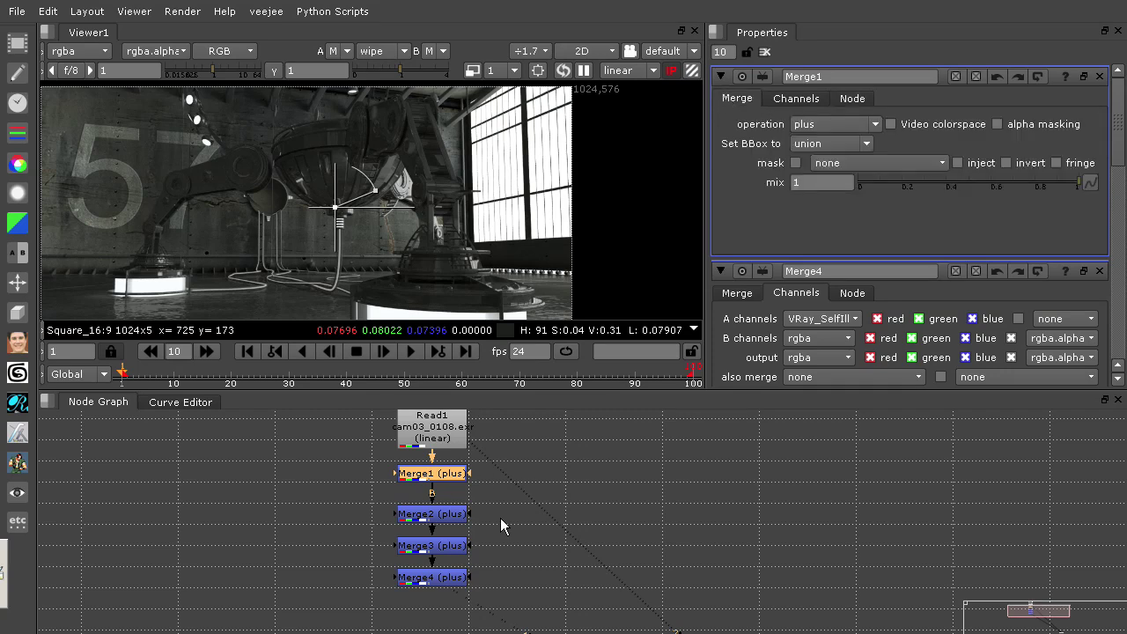
drag(432, 473, 431, 482)
Try routing Merge1's A input from Read1 through a Dot beside the node stack, and delete the Dot again.
click(342, 459)
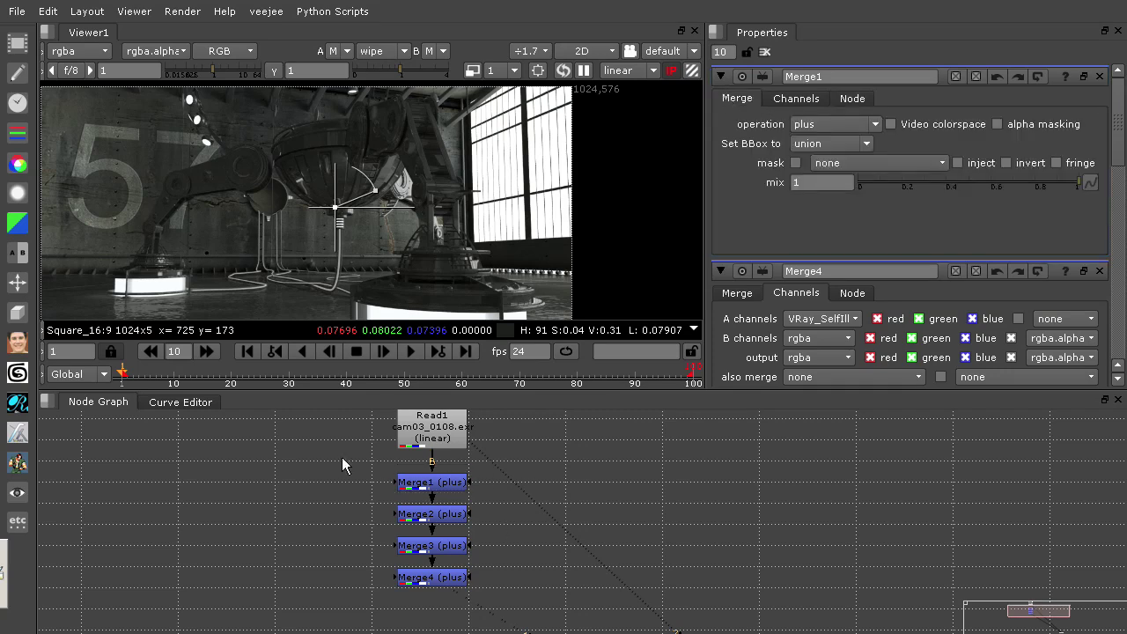
key(period)
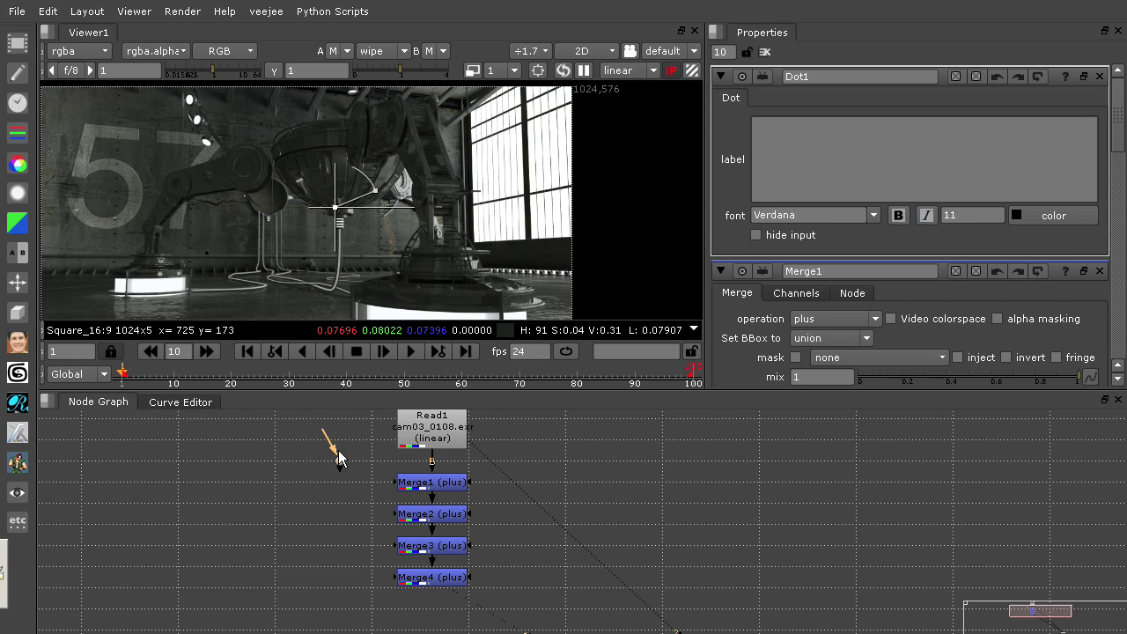
mouse_move(338, 454)
mouse_down()
mouse_move(414, 433)
mouse_move(405, 473)
mouse_move(375, 467)
mouse_move(414, 460)
mouse_move(427, 436)
mouse_move(419, 469)
mouse_move(342, 461)
mouse_up()
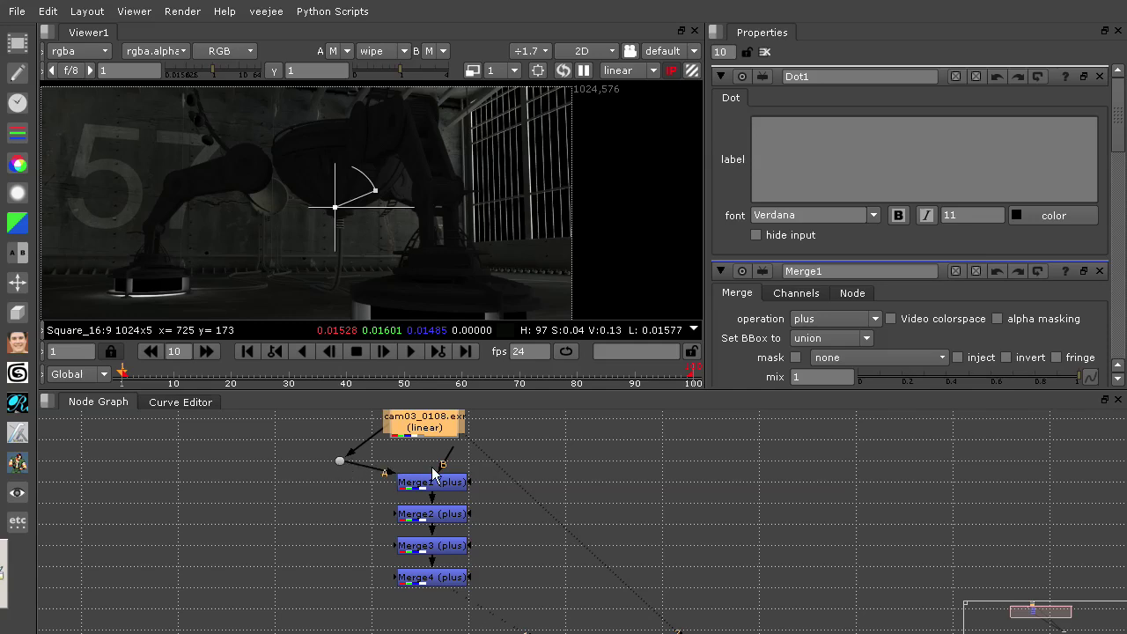
drag(432, 473, 418, 447)
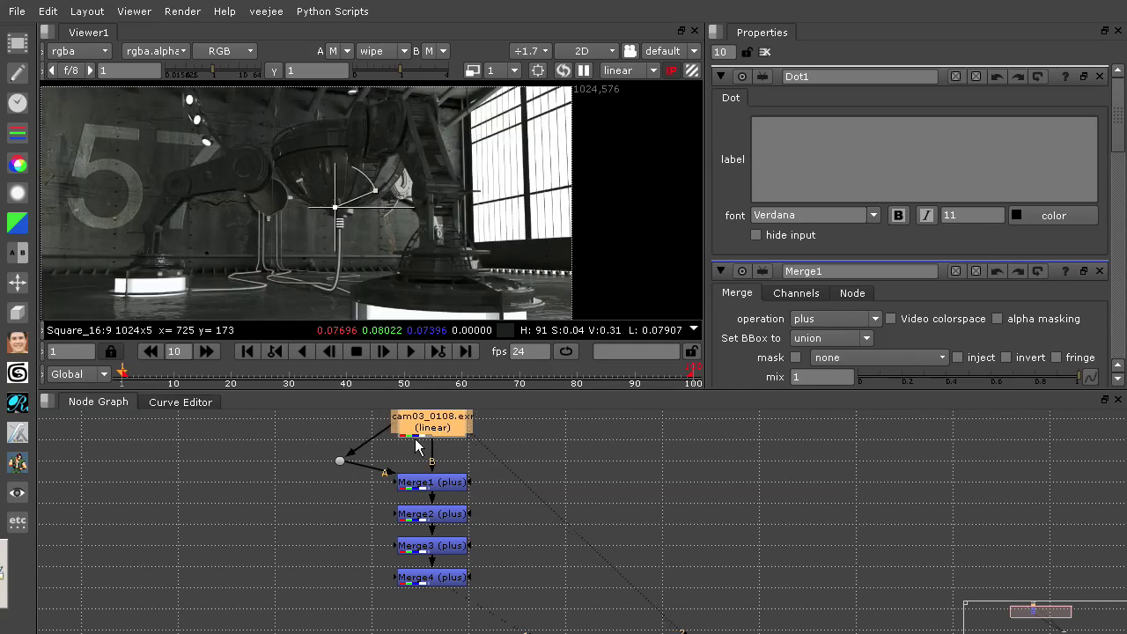
drag(346, 457, 341, 437)
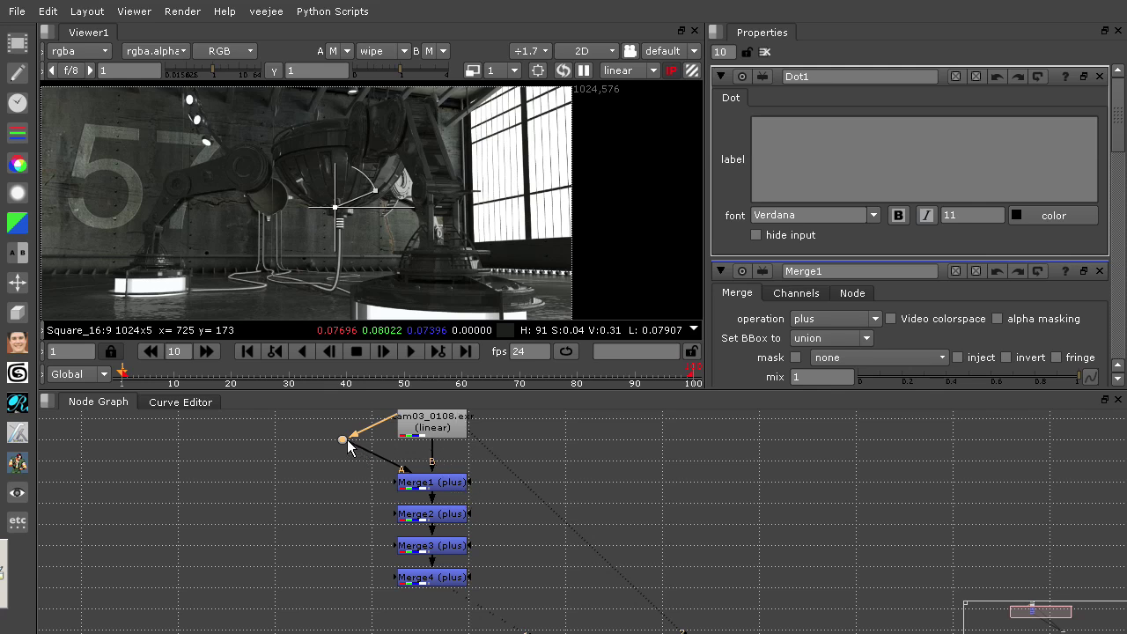
key(Delete)
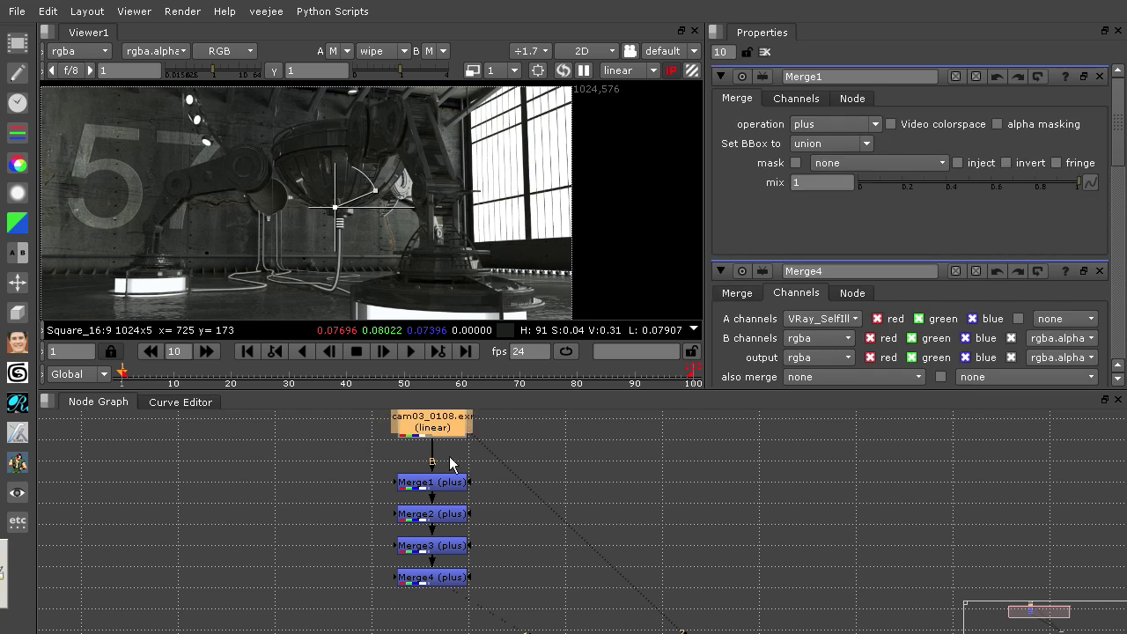
middle_drag(549, 617, 524, 551)
middle_drag(514, 427, 525, 569)
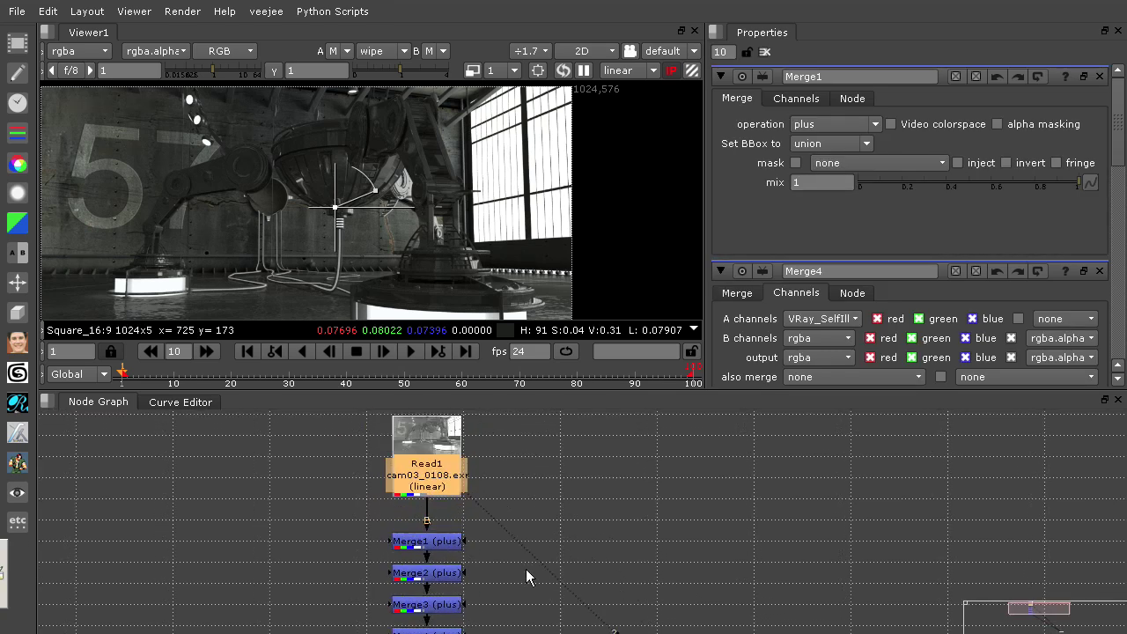
middle_drag(544, 512, 540, 482)
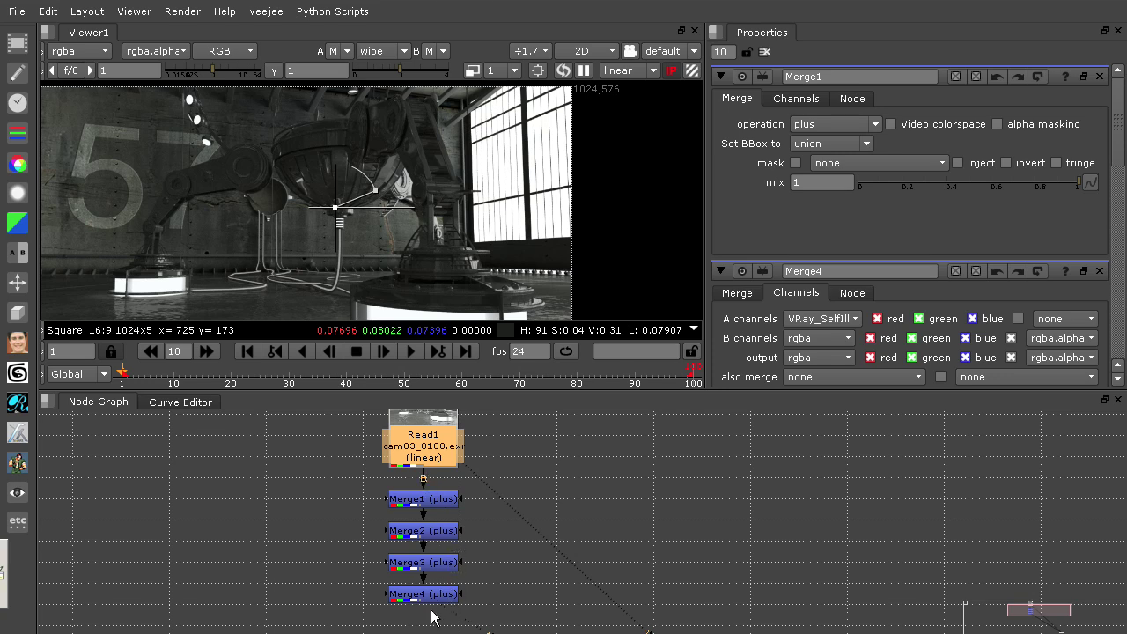
Delete the four plus Merge nodes chained below Read1 in the node graph.
middle_drag(494, 597, 459, 543)
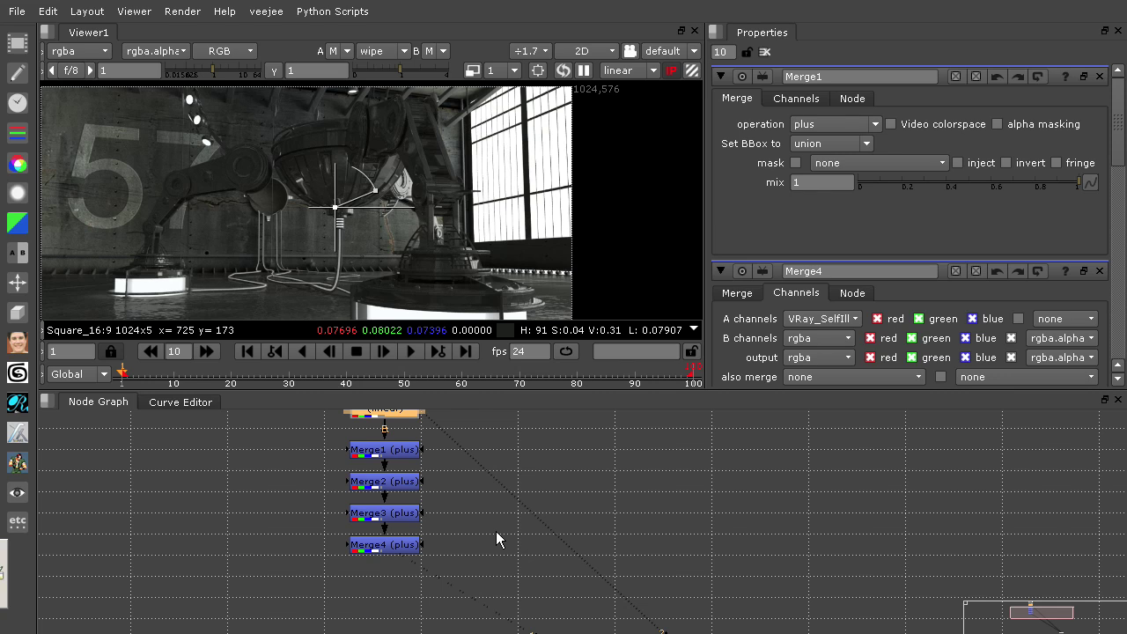
middle_drag(476, 542, 481, 559)
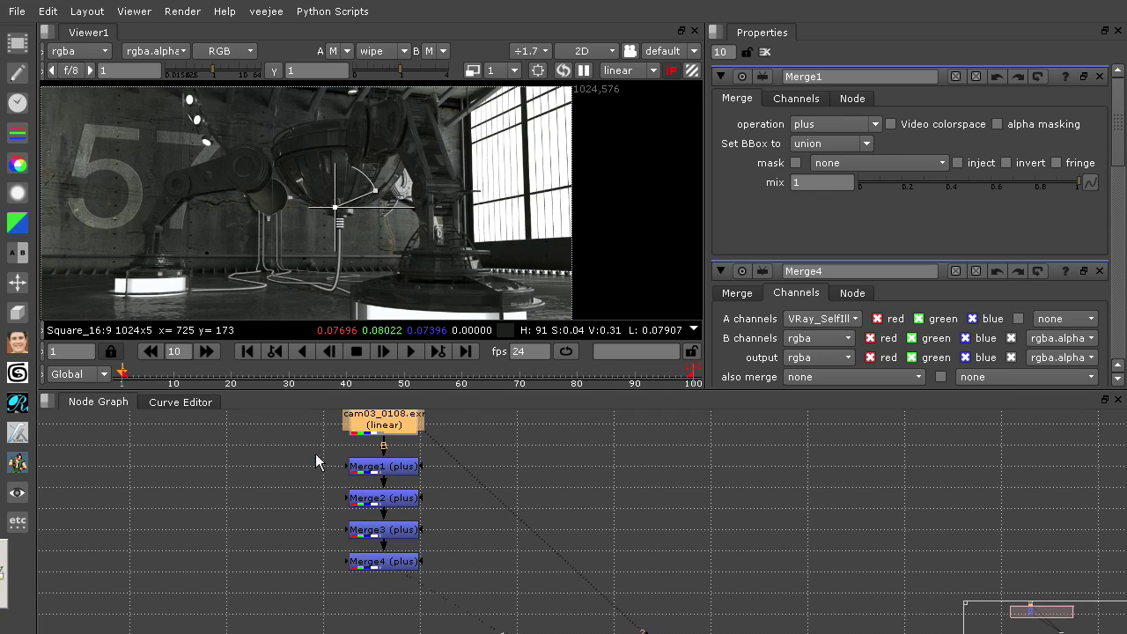
drag(310, 450, 455, 584)
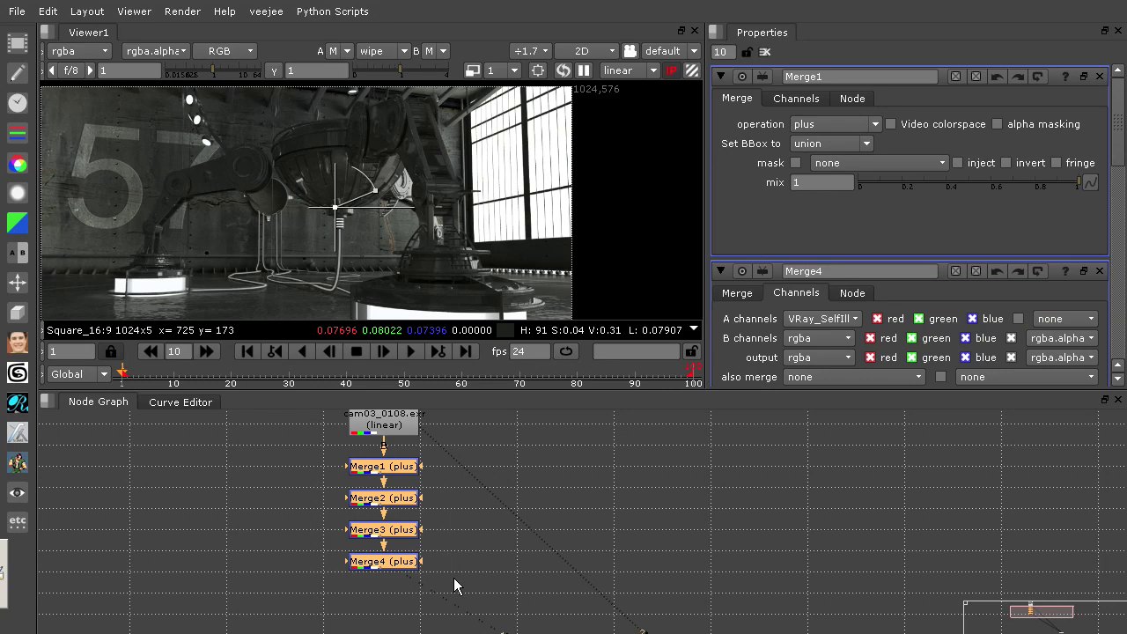
key(Delete)
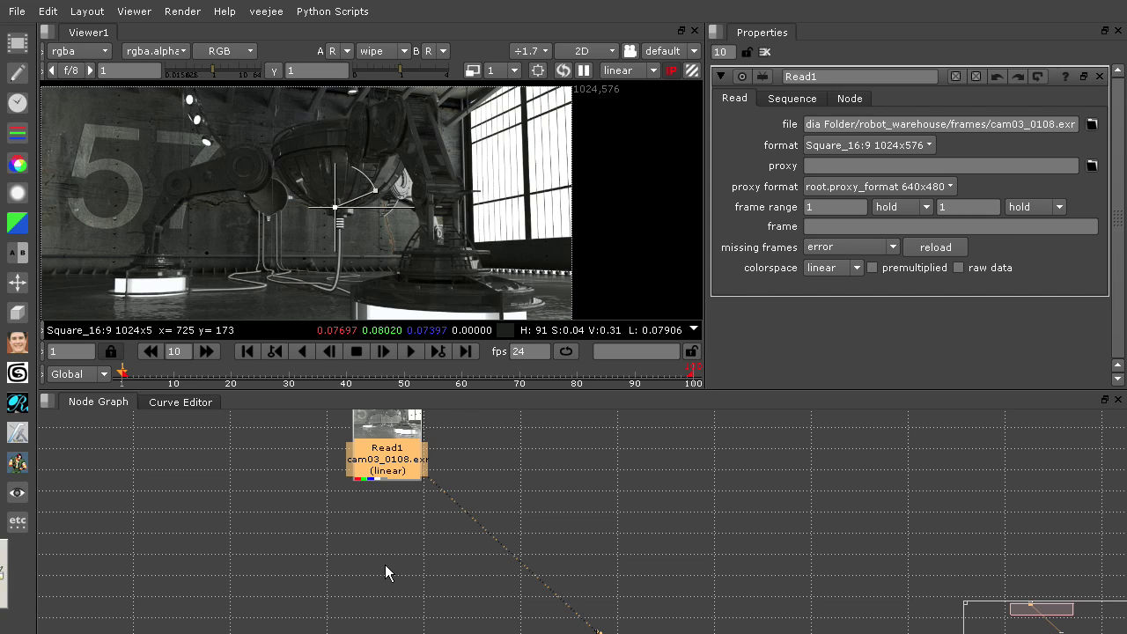
drag(414, 460, 417, 460)
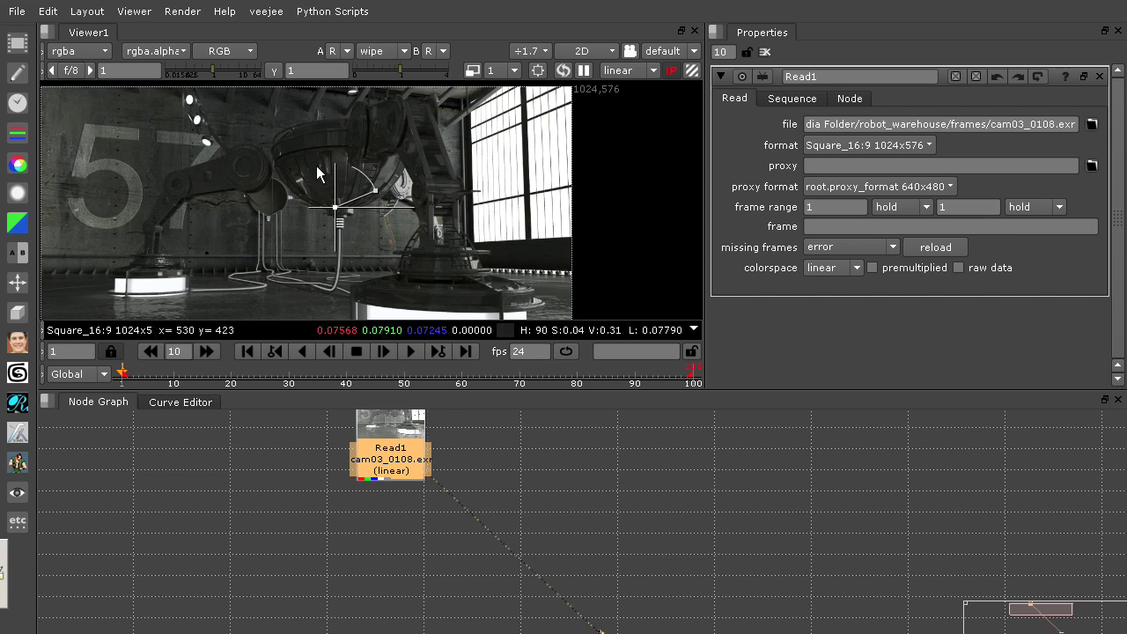
Add a Merge node below Read1 and connect both its A and B inputs to Read1.
scroll(486, 213, up, 3)
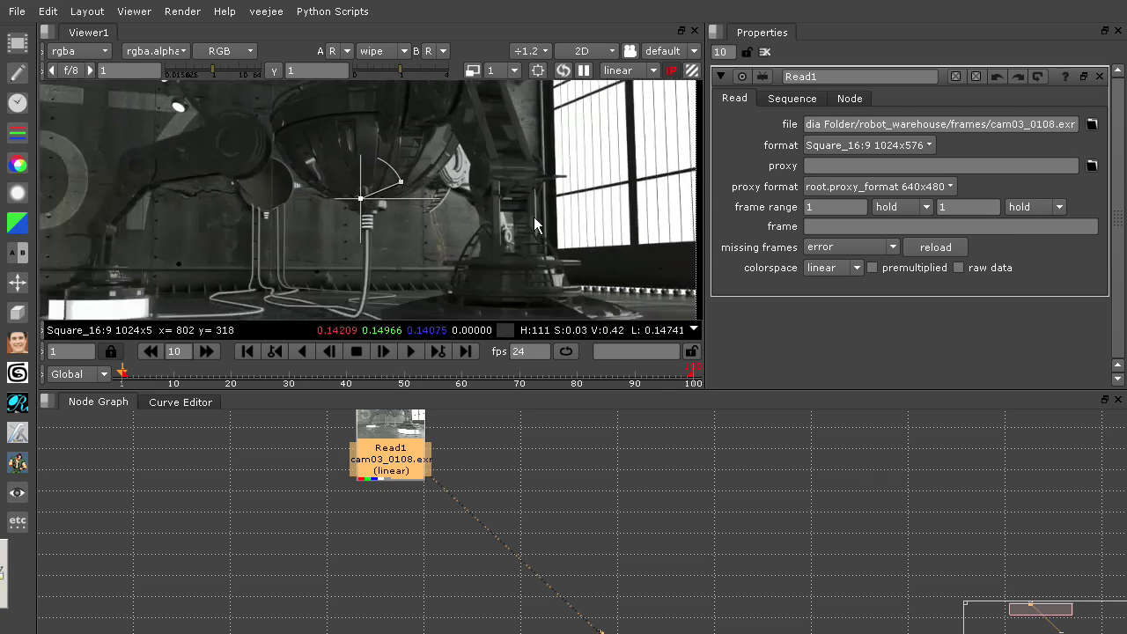
middle_drag(534, 217, 496, 263)
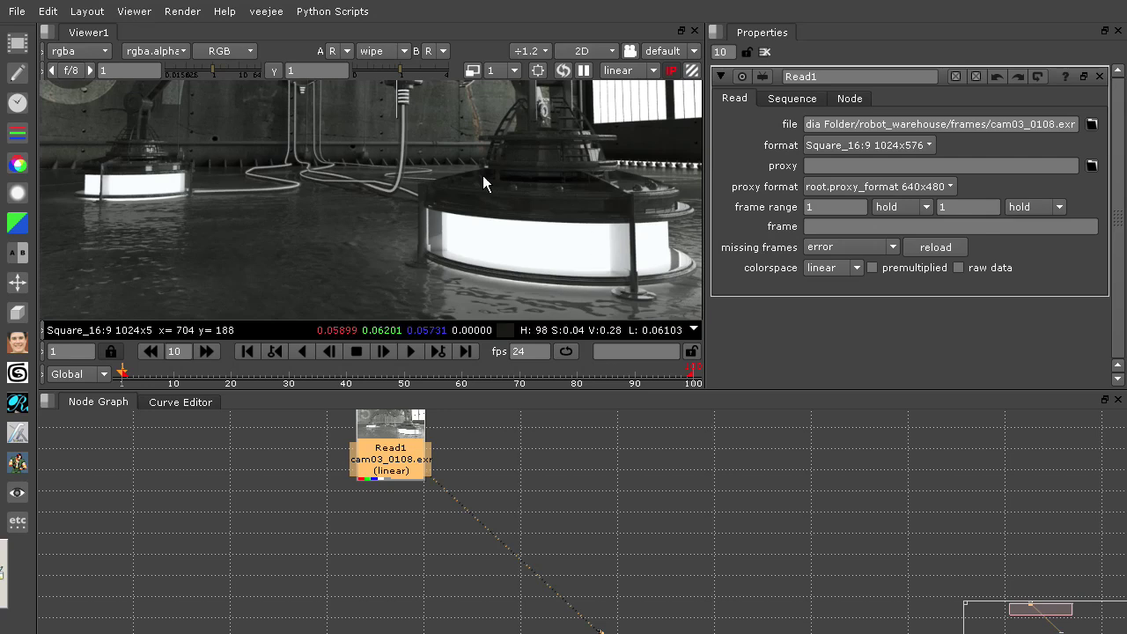
middle_drag(482, 175, 436, 192)
click(551, 483)
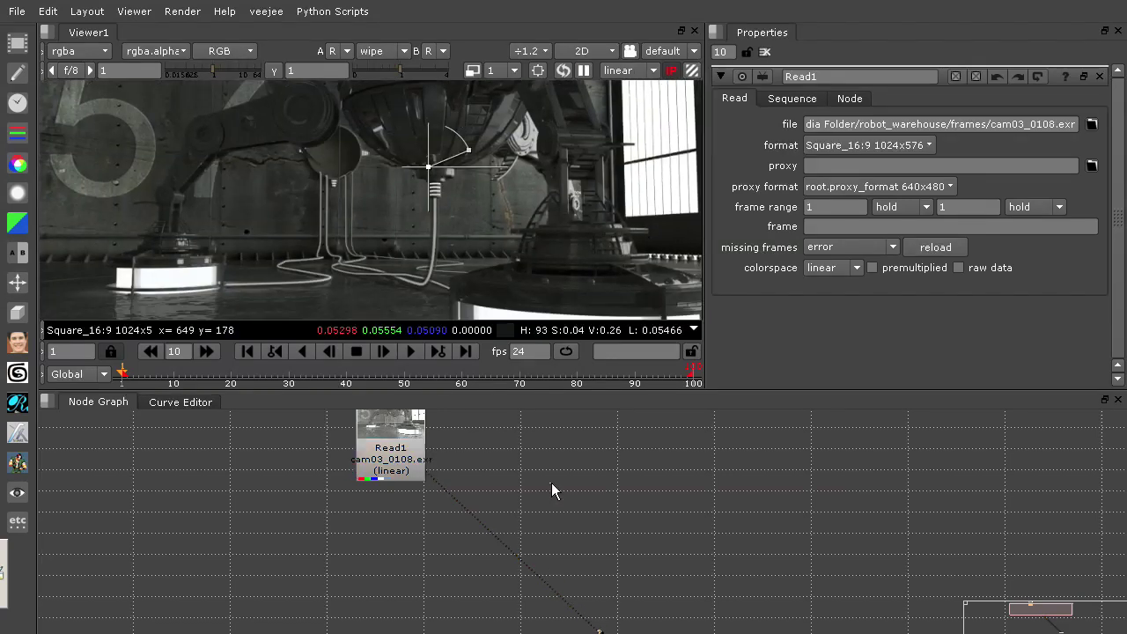
click(416, 474)
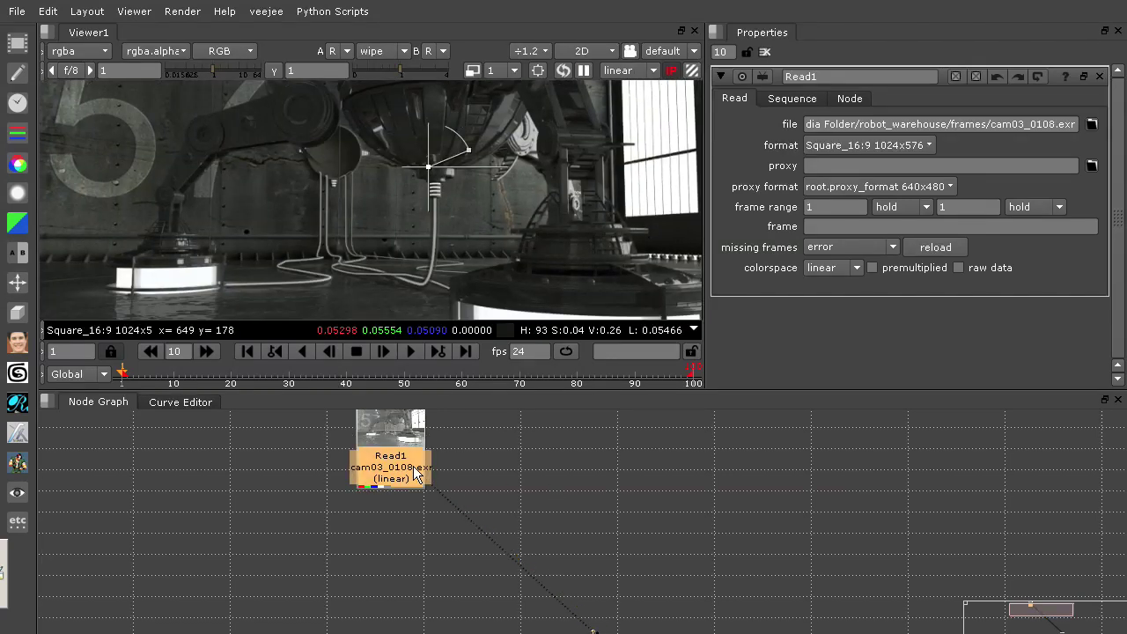
key(m)
drag(486, 456, 399, 533)
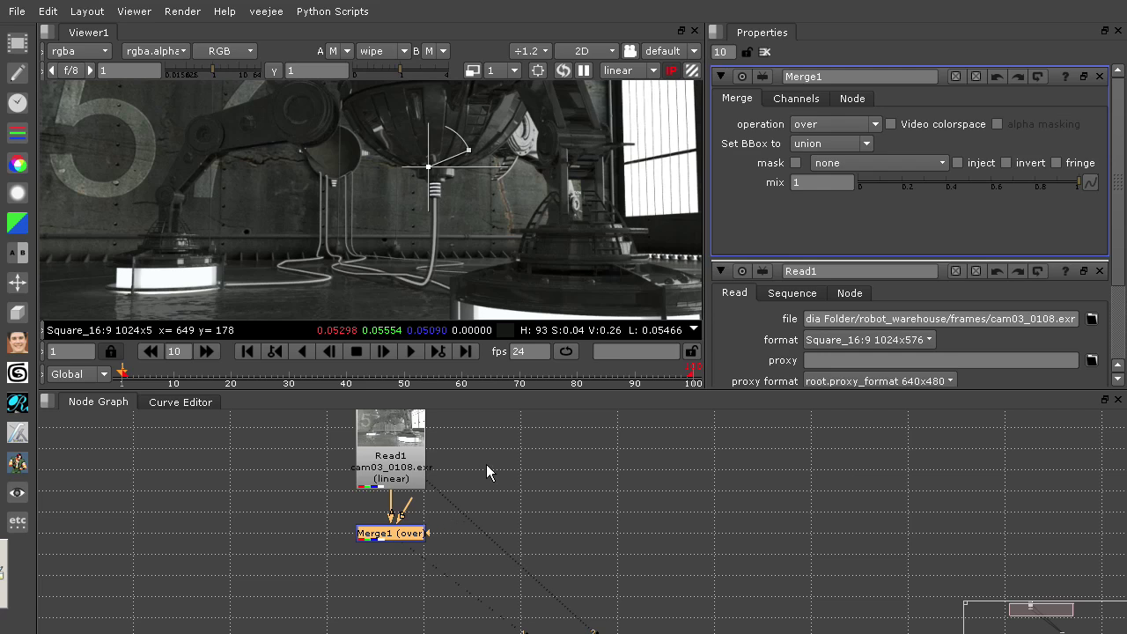
drag(397, 520, 398, 472)
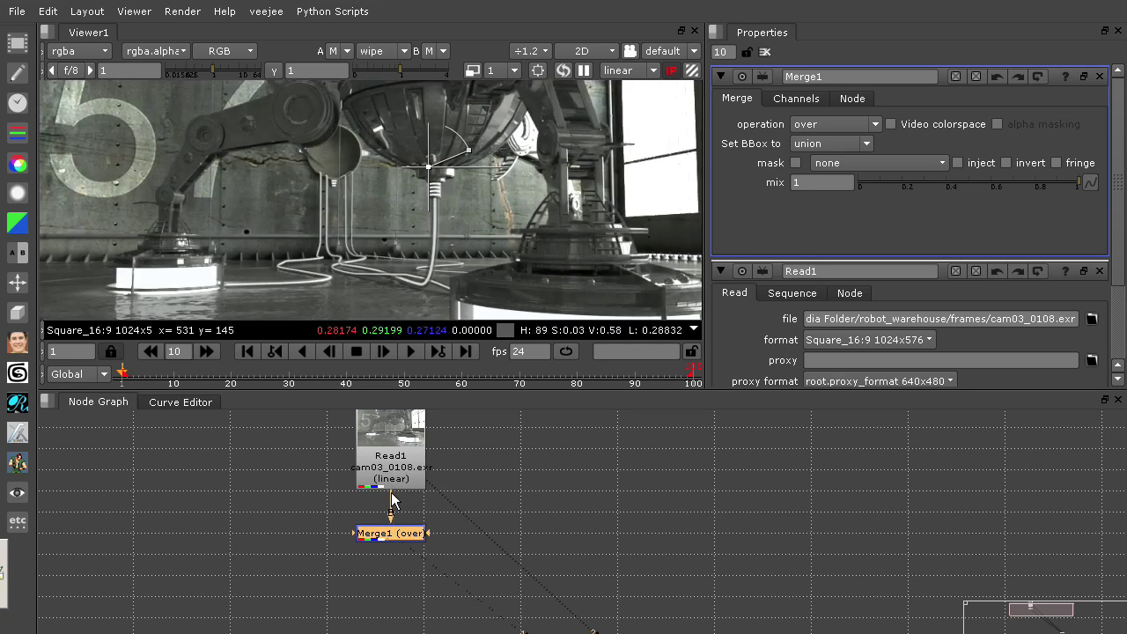
Set the Merge1 operation to min and its B channels to VRay_SelfIllumination.
click(850, 124)
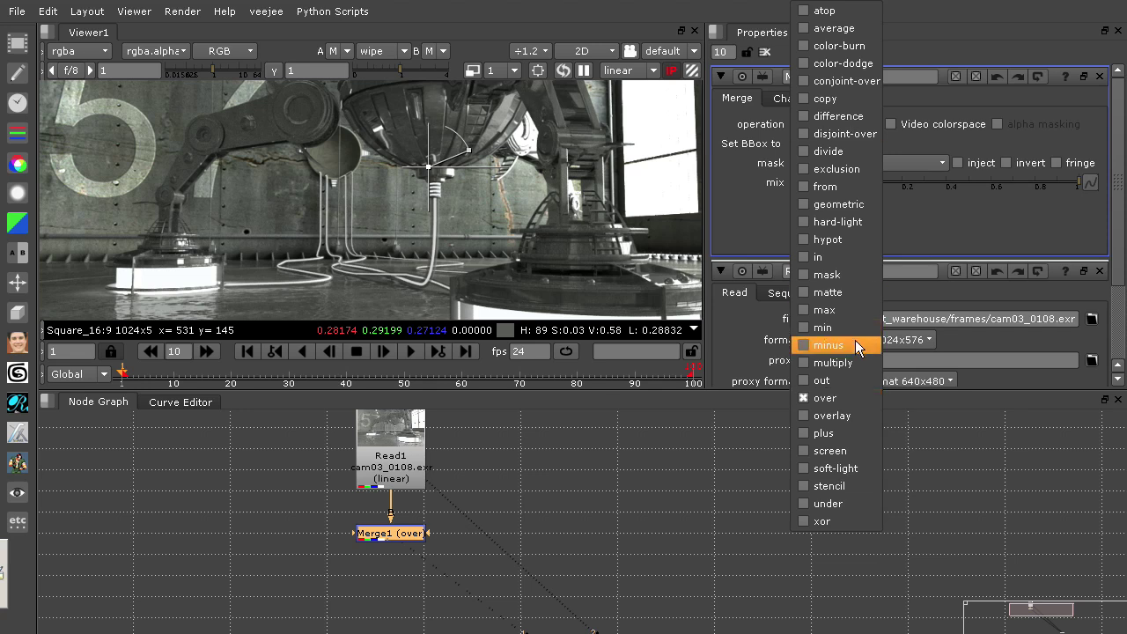
click(857, 332)
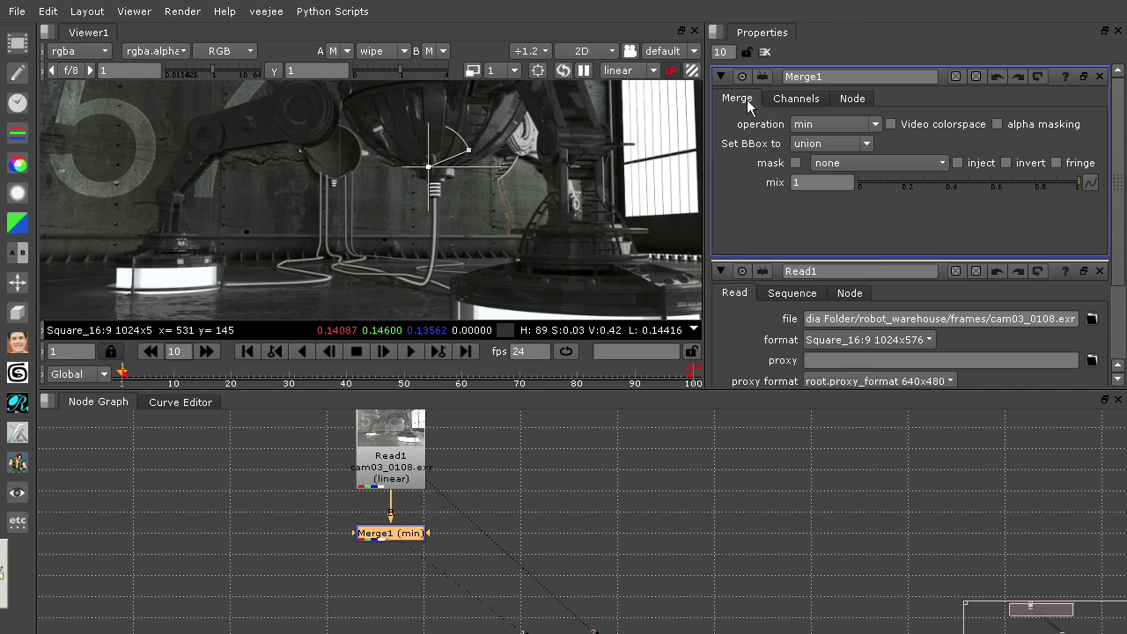
click(788, 98)
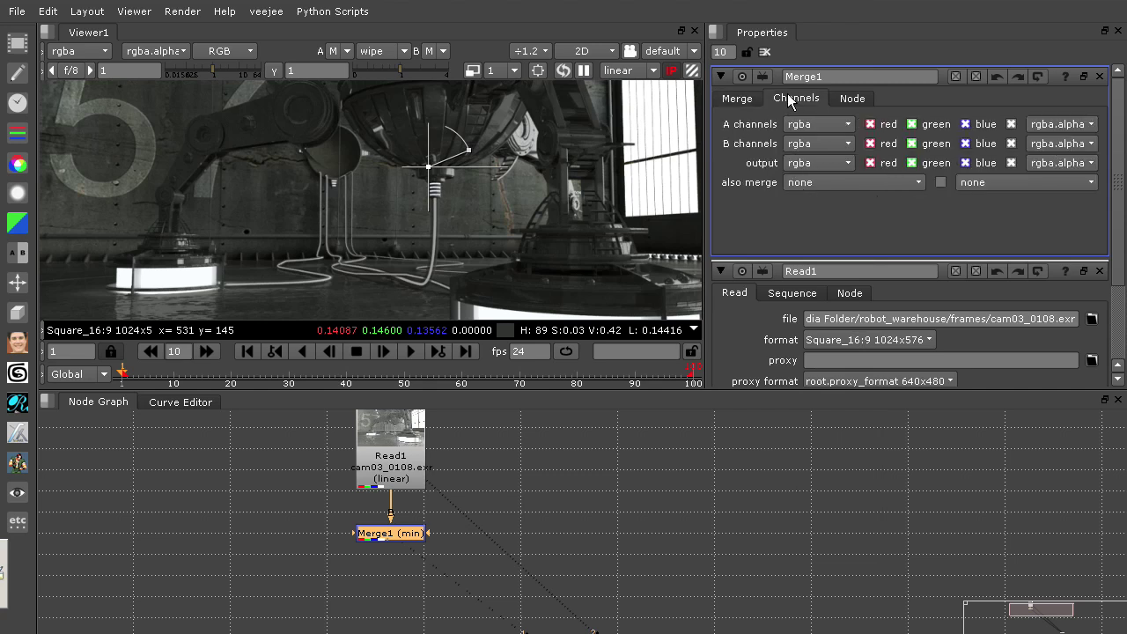
click(824, 144)
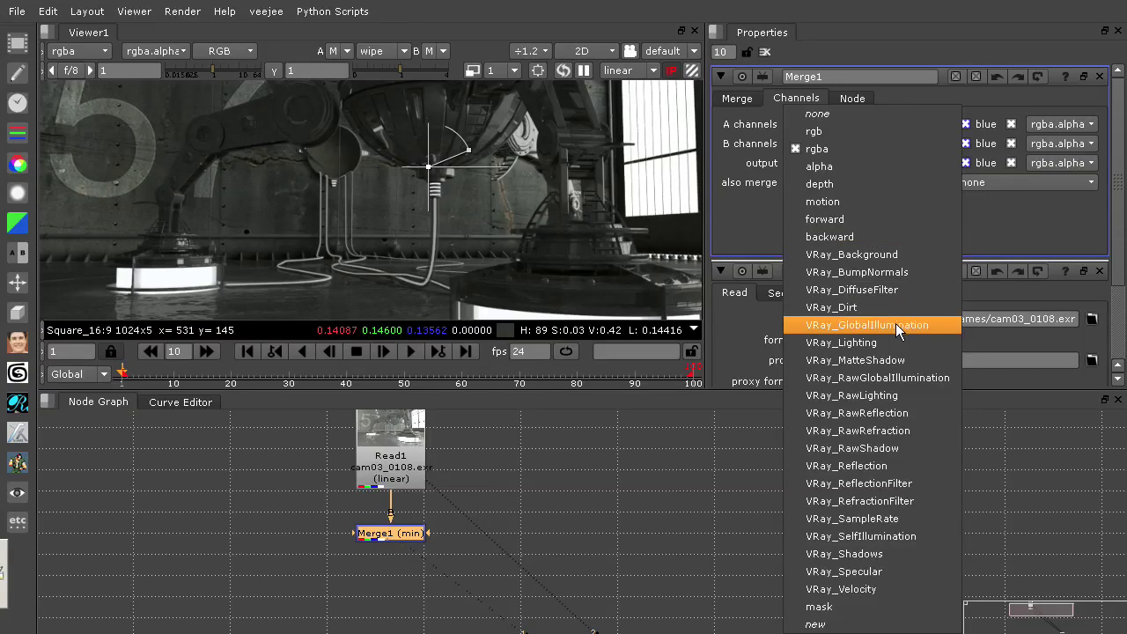
click(905, 539)
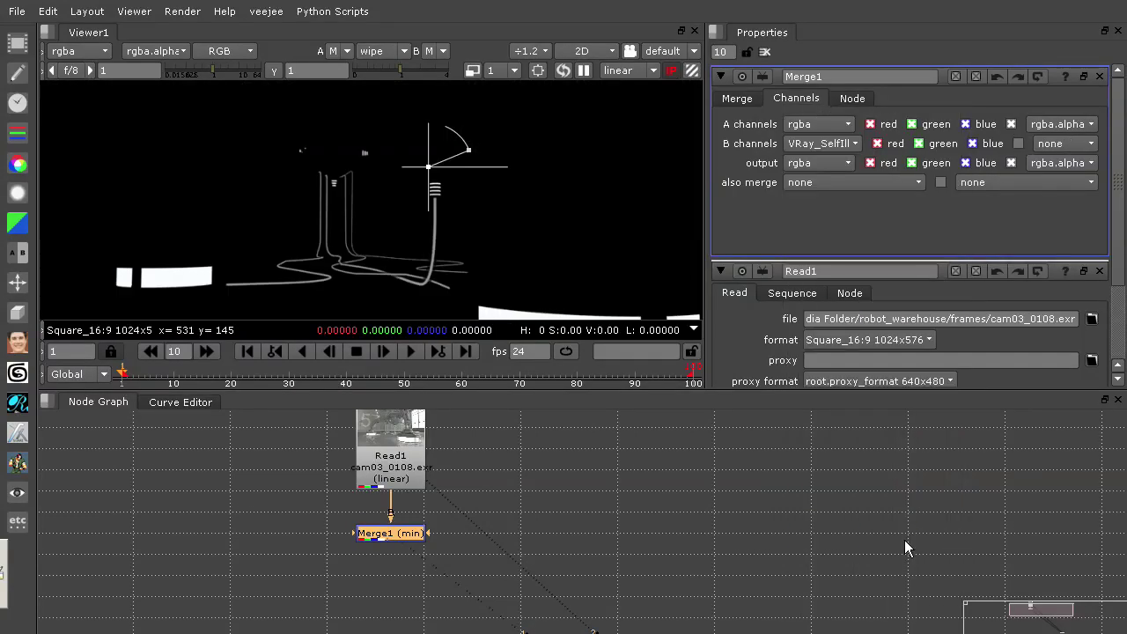
Set the Merge1 operation to minus.
double_click(430, 537)
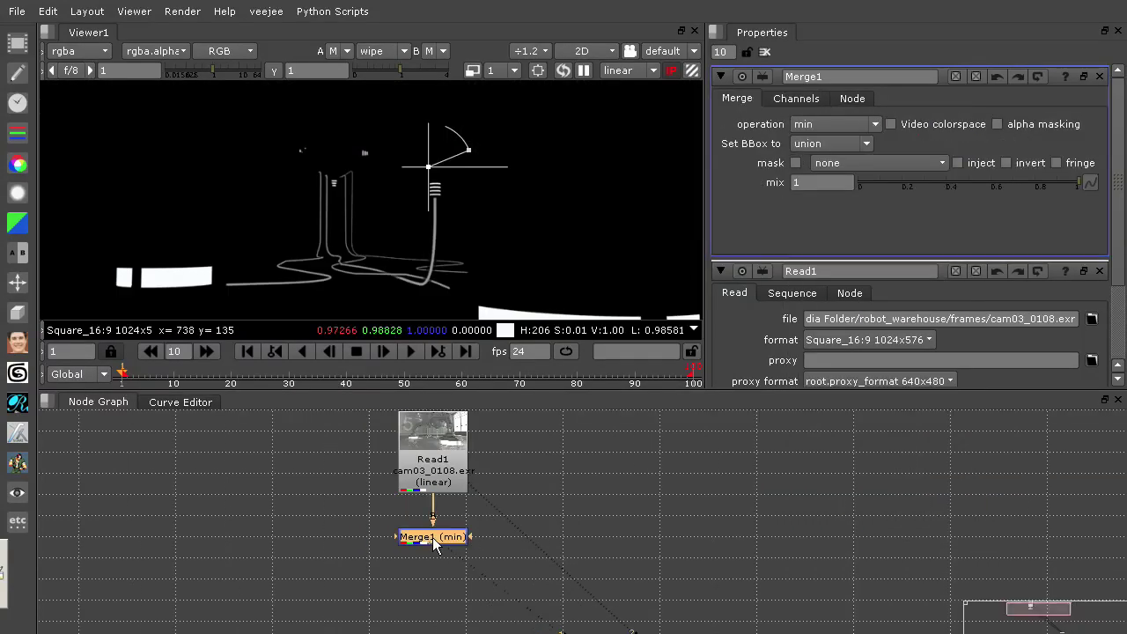
click(855, 122)
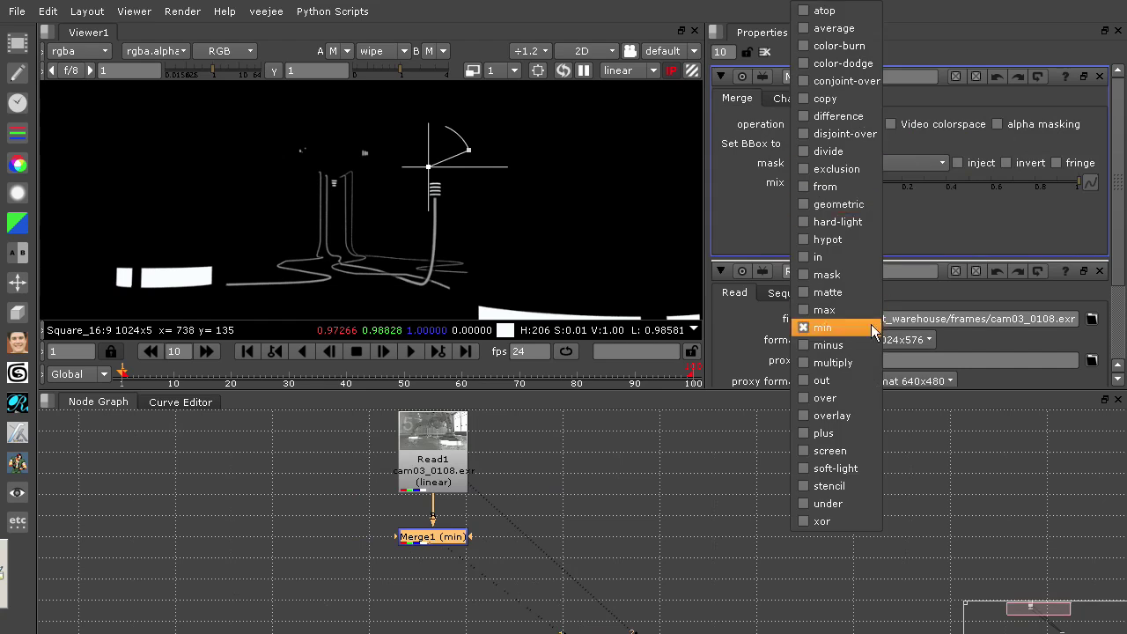
click(832, 345)
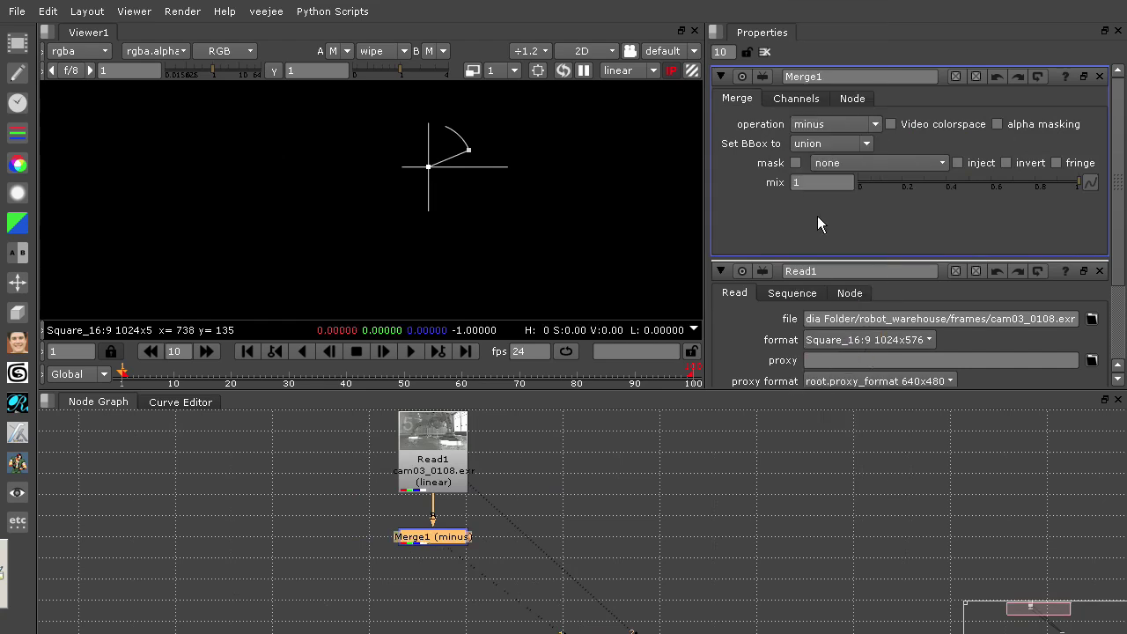
Set Merge1's A channels to rgba and its B channels to VRay_SelfIllumination.
click(796, 98)
click(815, 122)
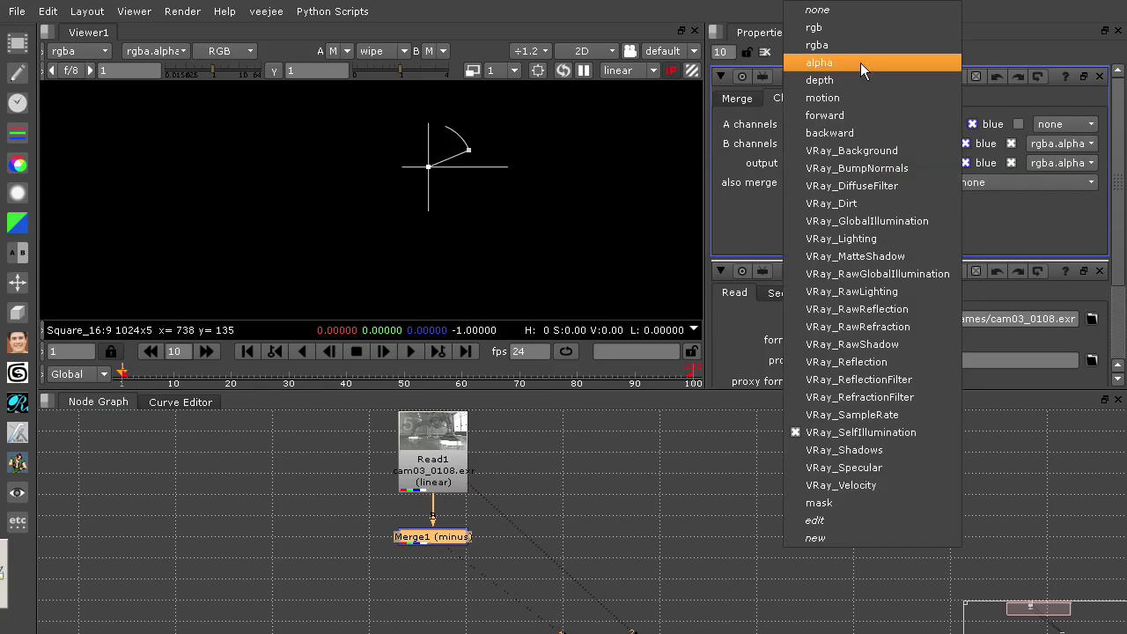
click(868, 51)
click(833, 143)
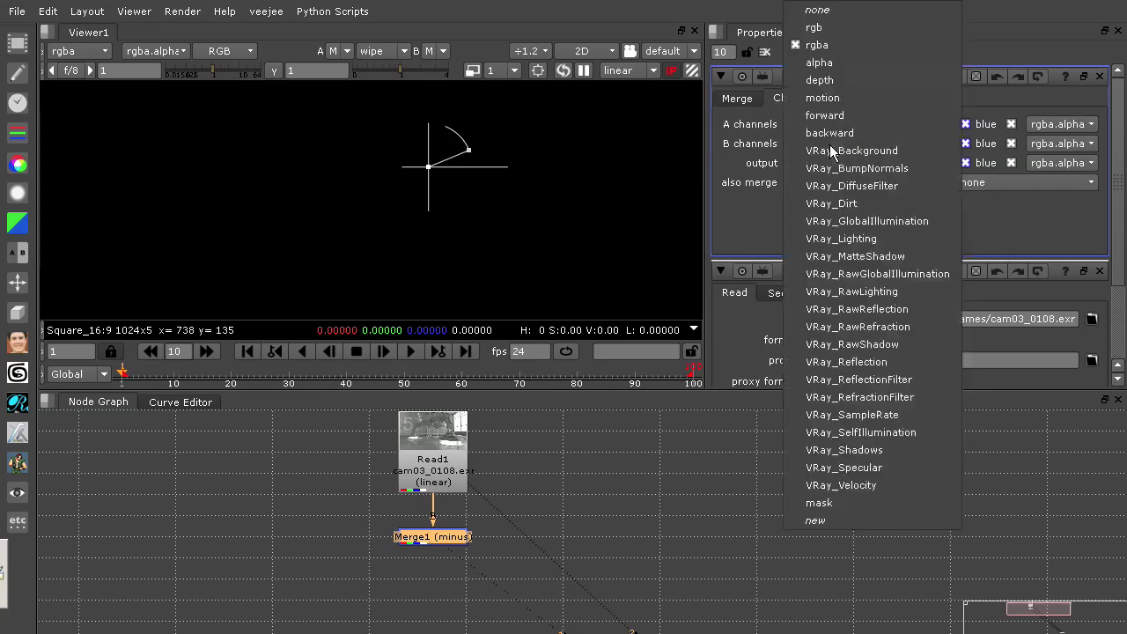
click(878, 433)
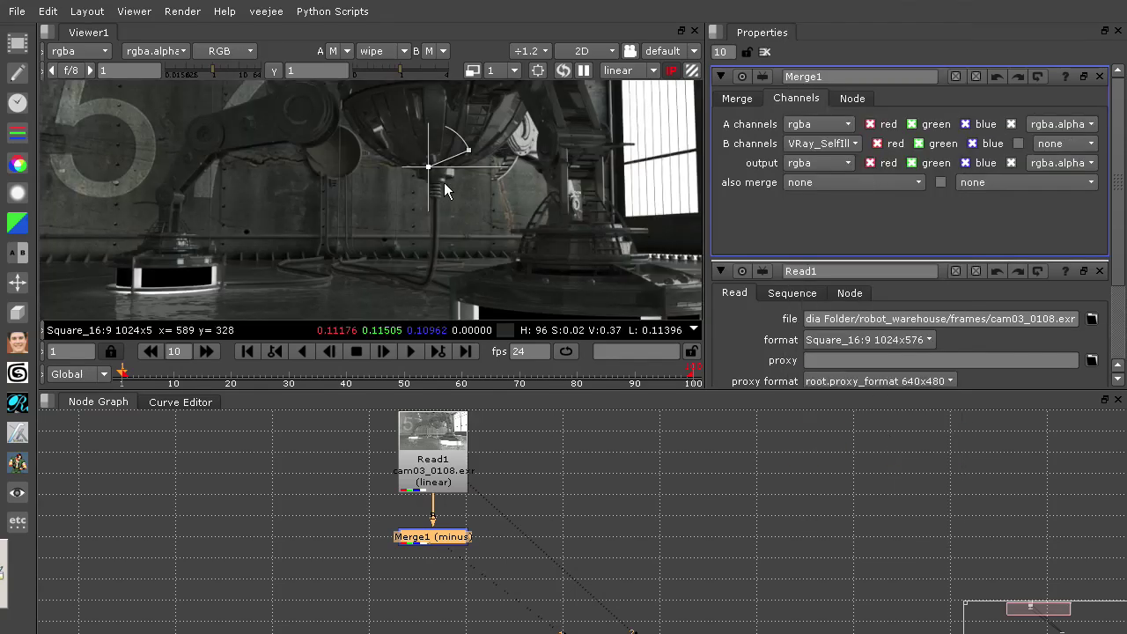
Deselect Merge1 and enlarge the viewer over the node graph to inspect the lamps at the robot bases.
middle_drag(503, 232, 440, 222)
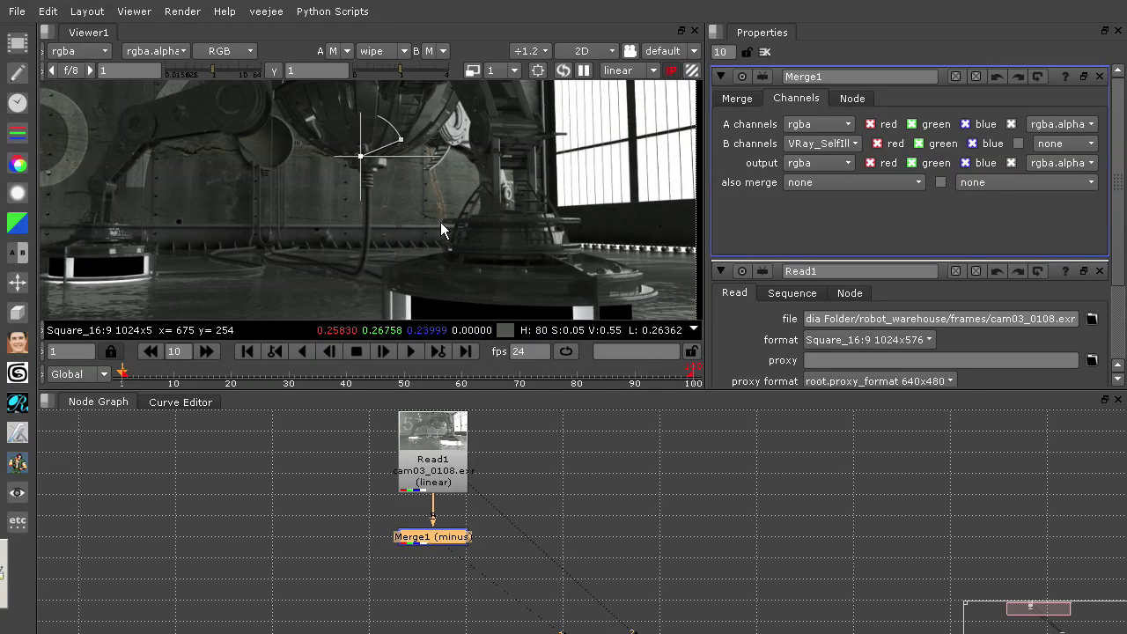
click(442, 552)
middle_drag(489, 232, 442, 205)
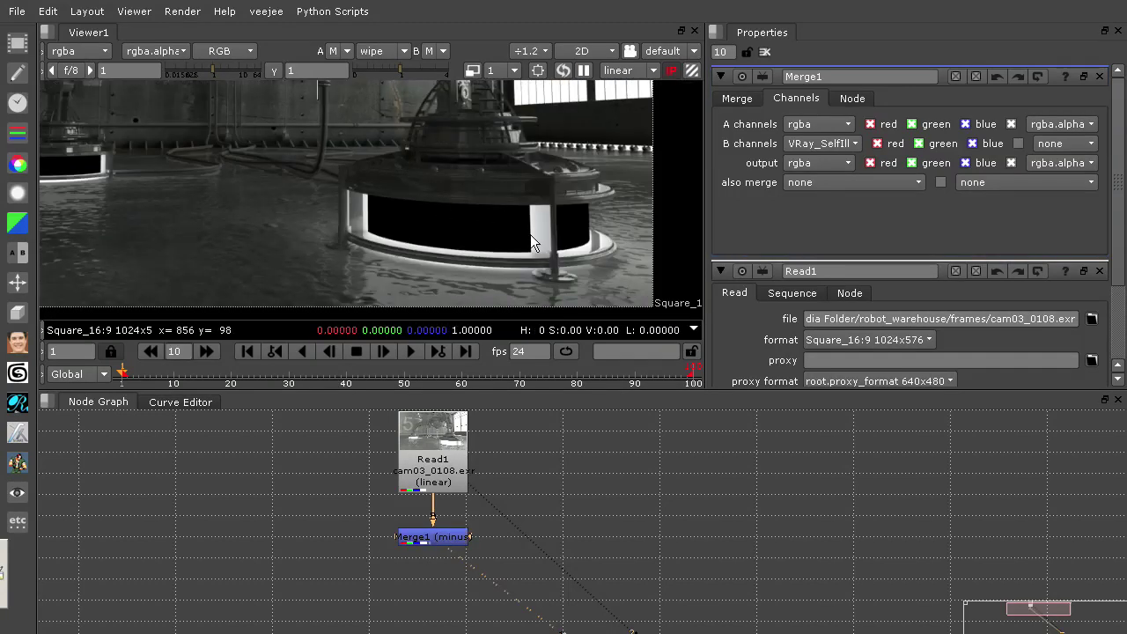
middle_drag(530, 234, 455, 169)
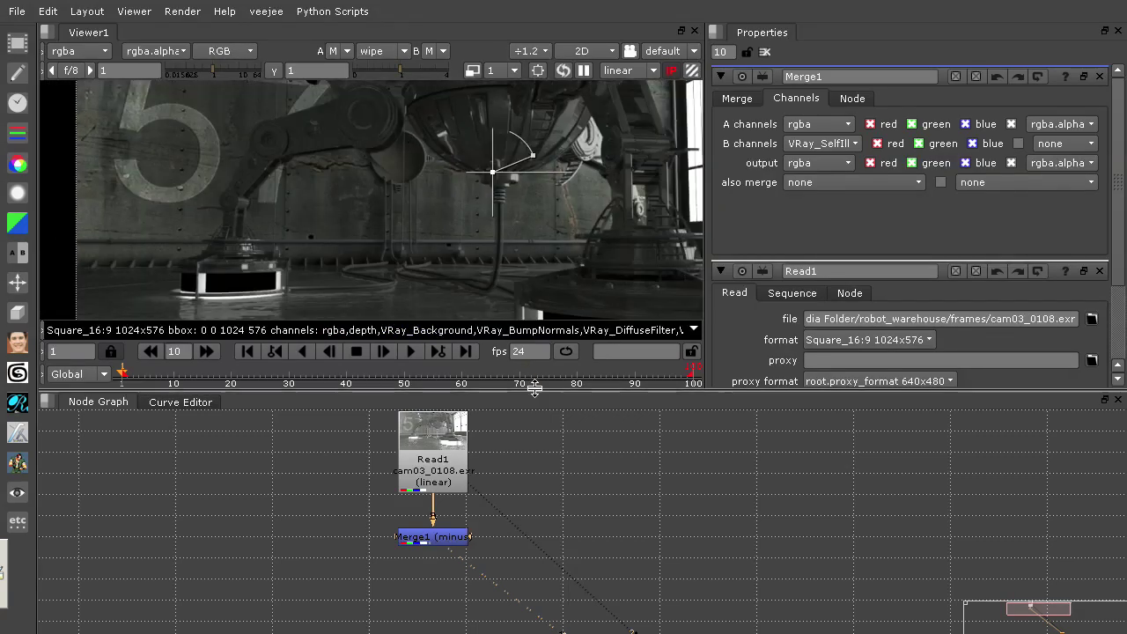
drag(535, 388, 535, 427)
middle_drag(581, 256, 540, 197)
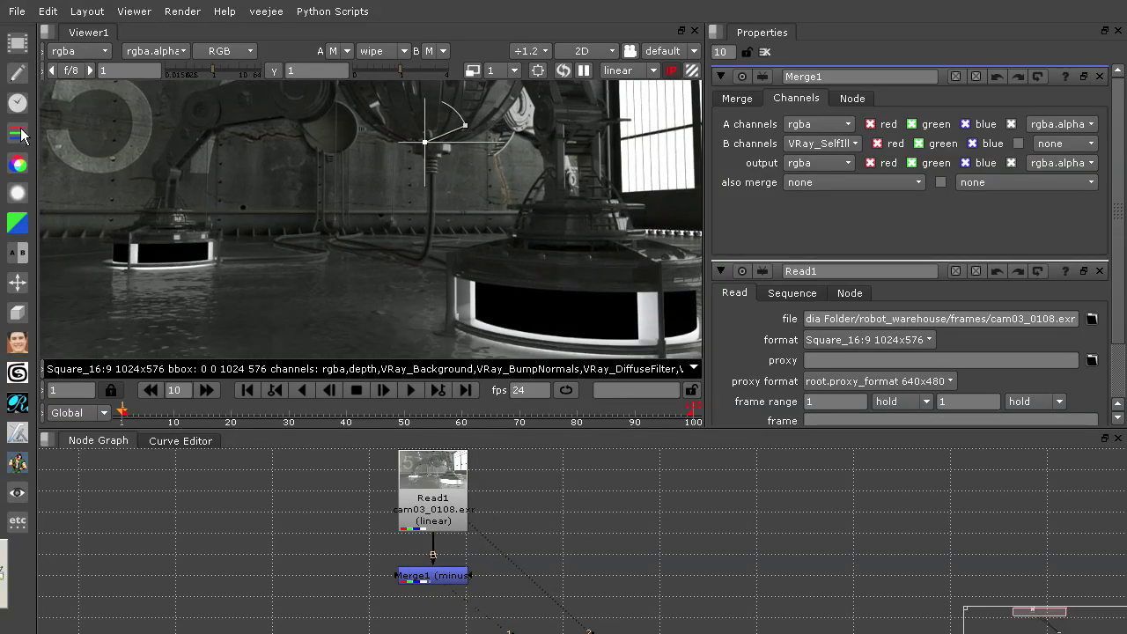
Add a Glow filter node and connect its input to Read1 as a separate branch beside Merge1.
click(17, 193)
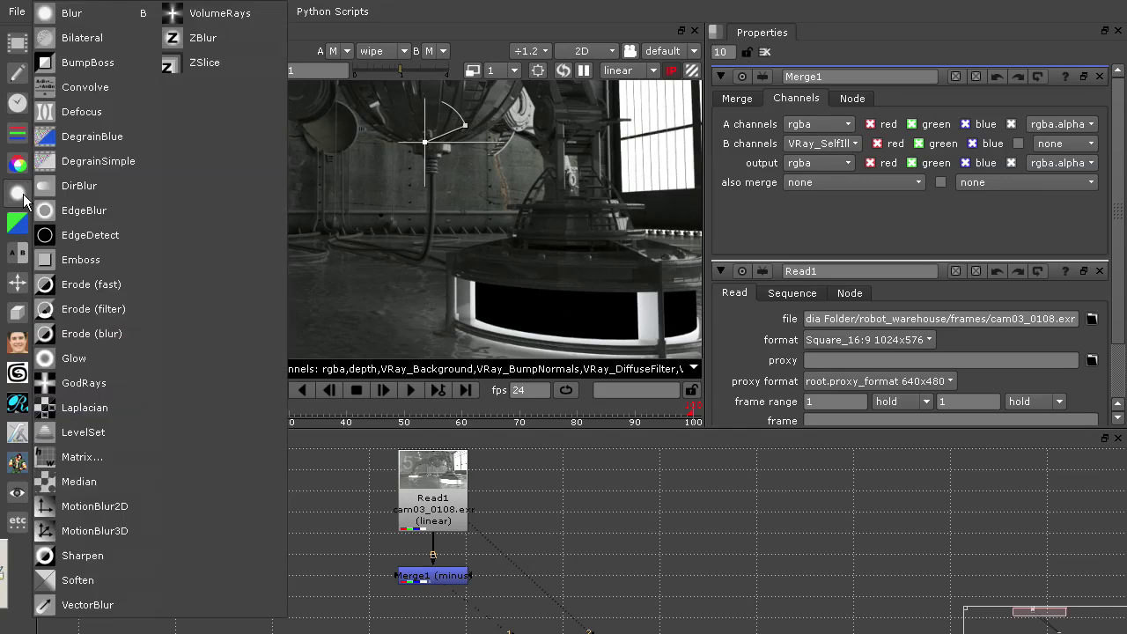
key(Escape)
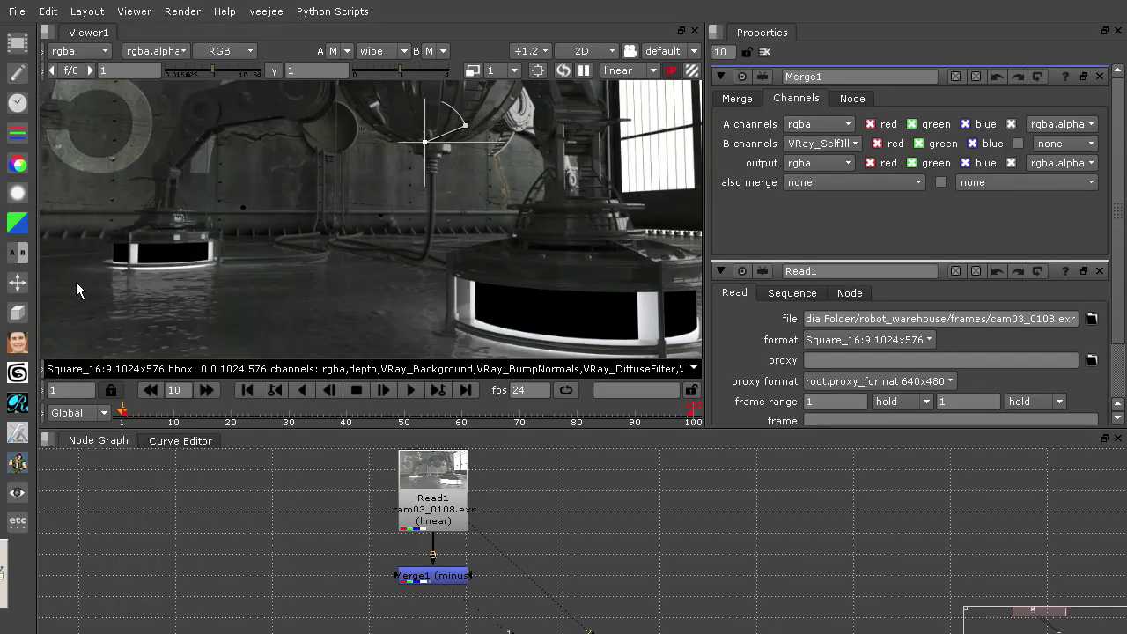
click(17, 193)
click(91, 351)
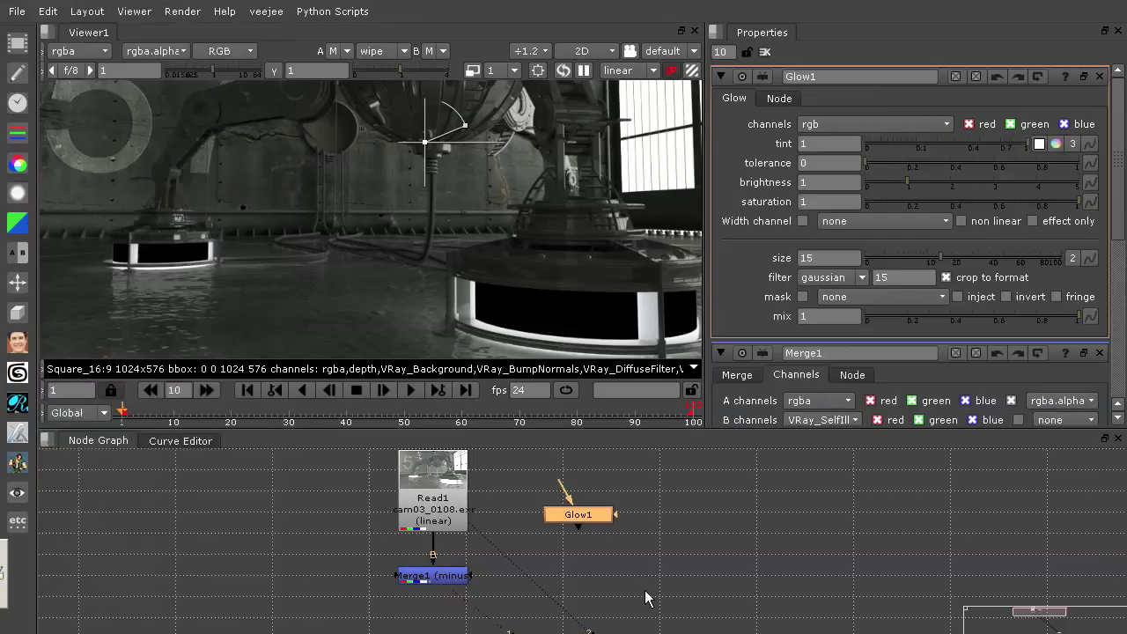
drag(567, 515, 457, 510)
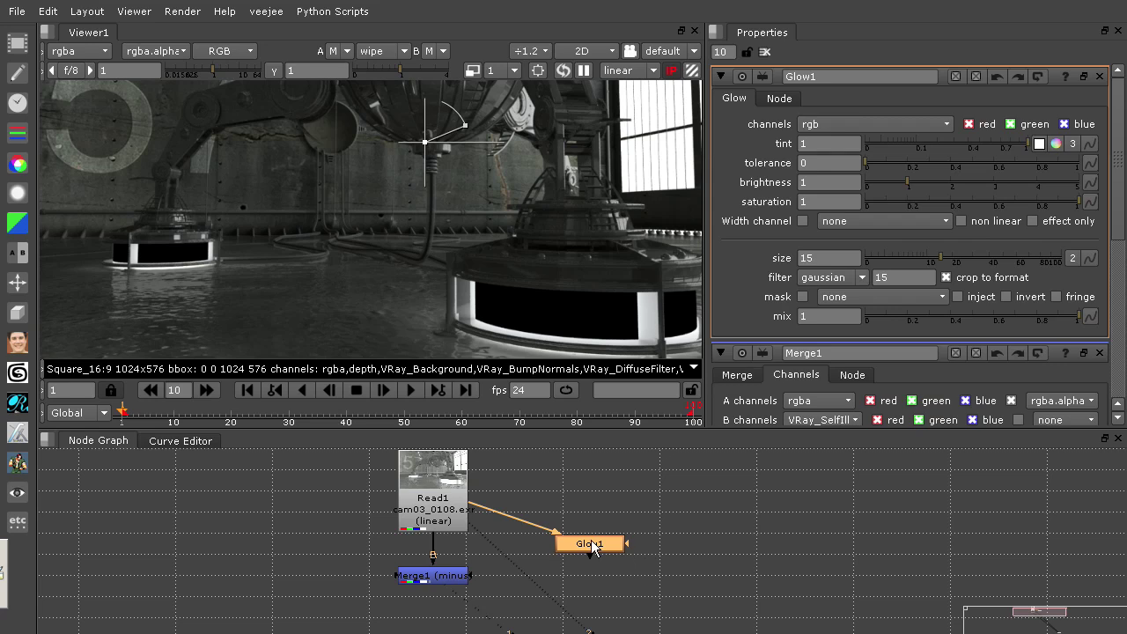
View the Glow1 output with the viewer's channel layer set to VRay_SelfIllumination.
key(1)
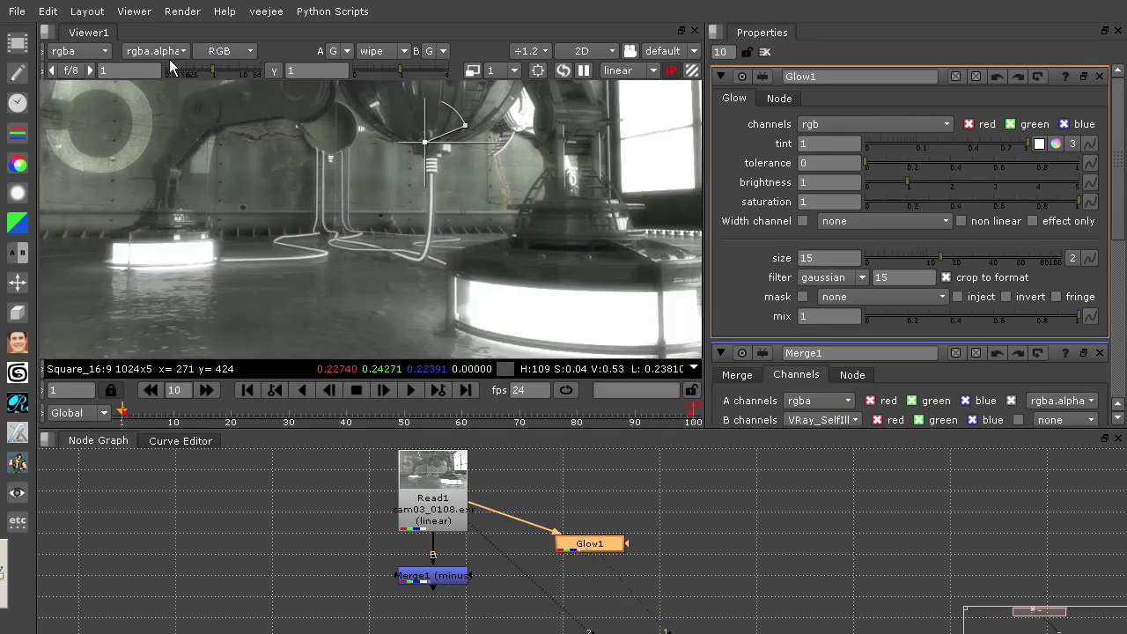
click(92, 53)
click(133, 438)
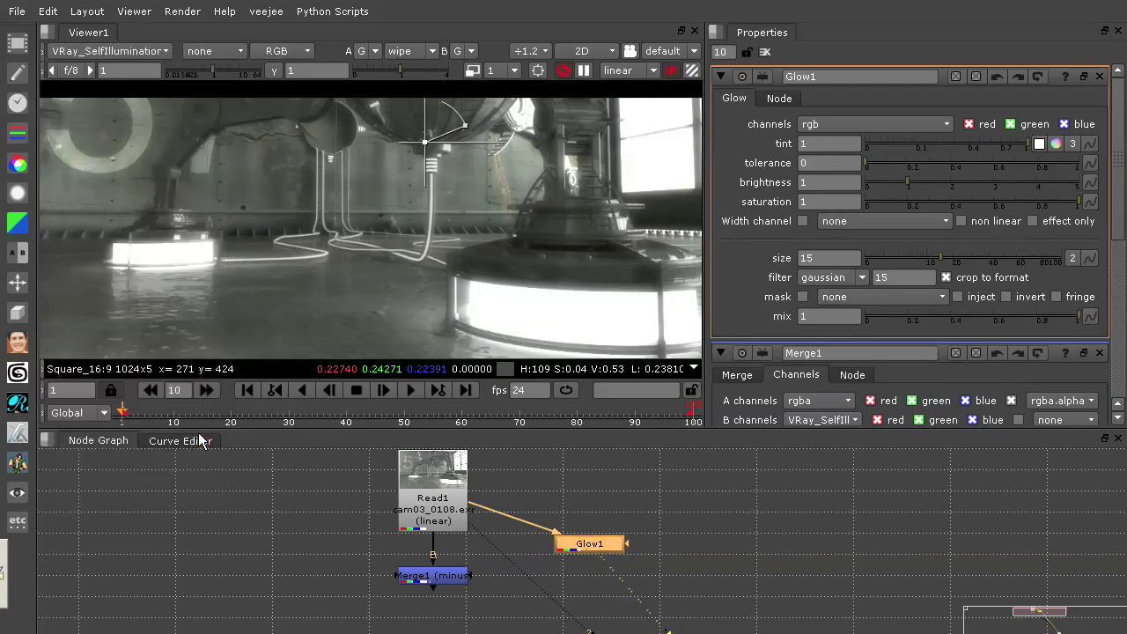
Set the Glow1 channels to VRay_SelfIllumination and its size to 31.
click(893, 123)
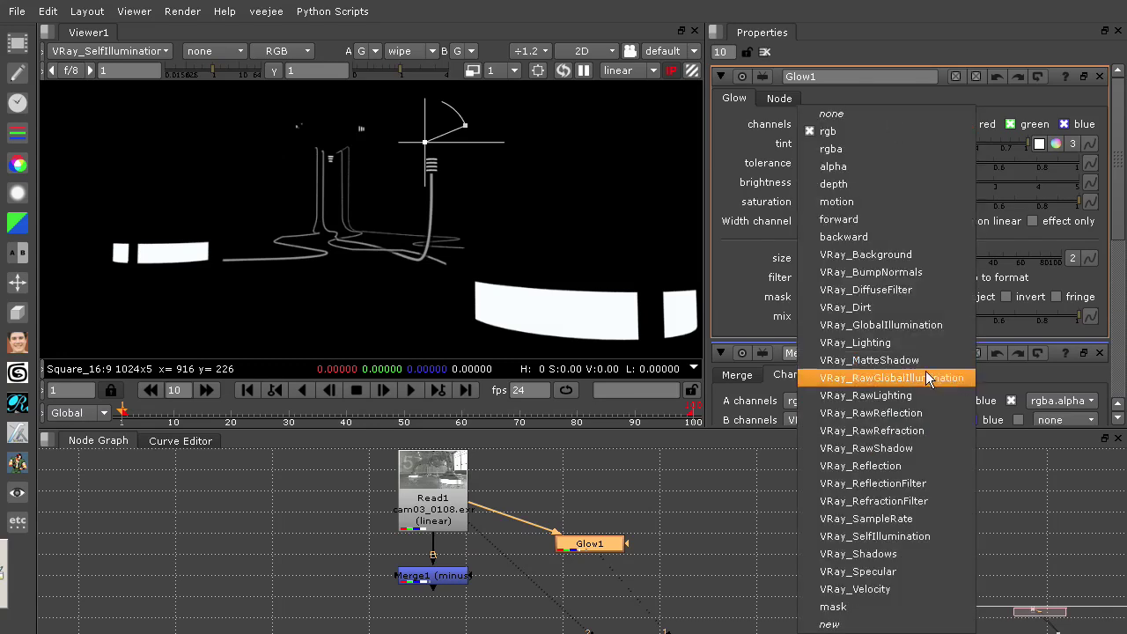
click(916, 537)
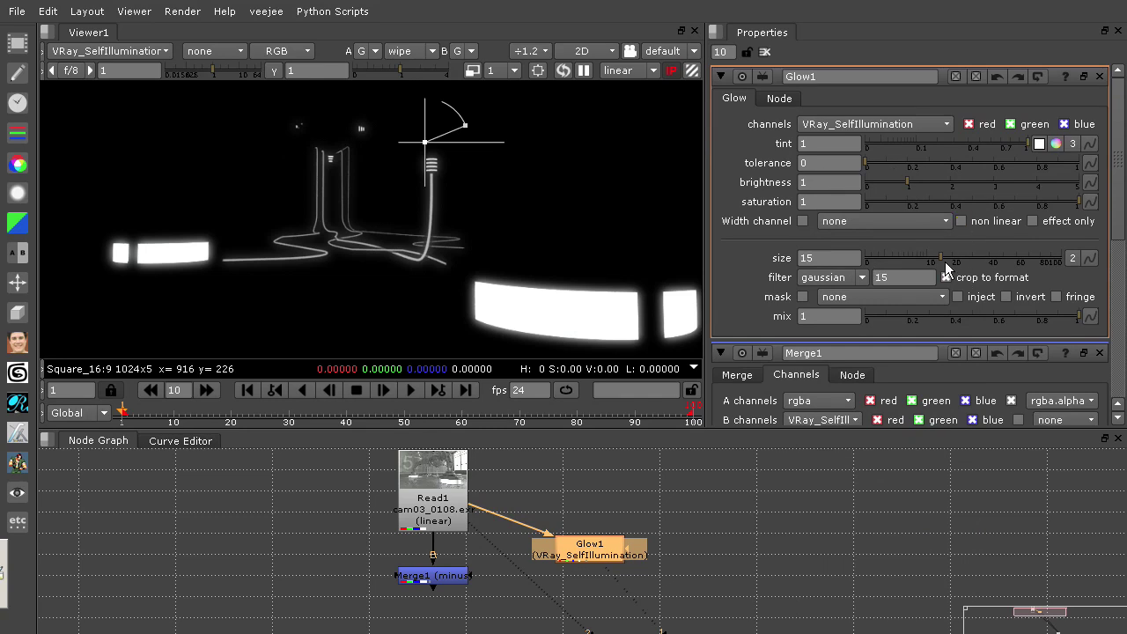
drag(943, 258, 976, 251)
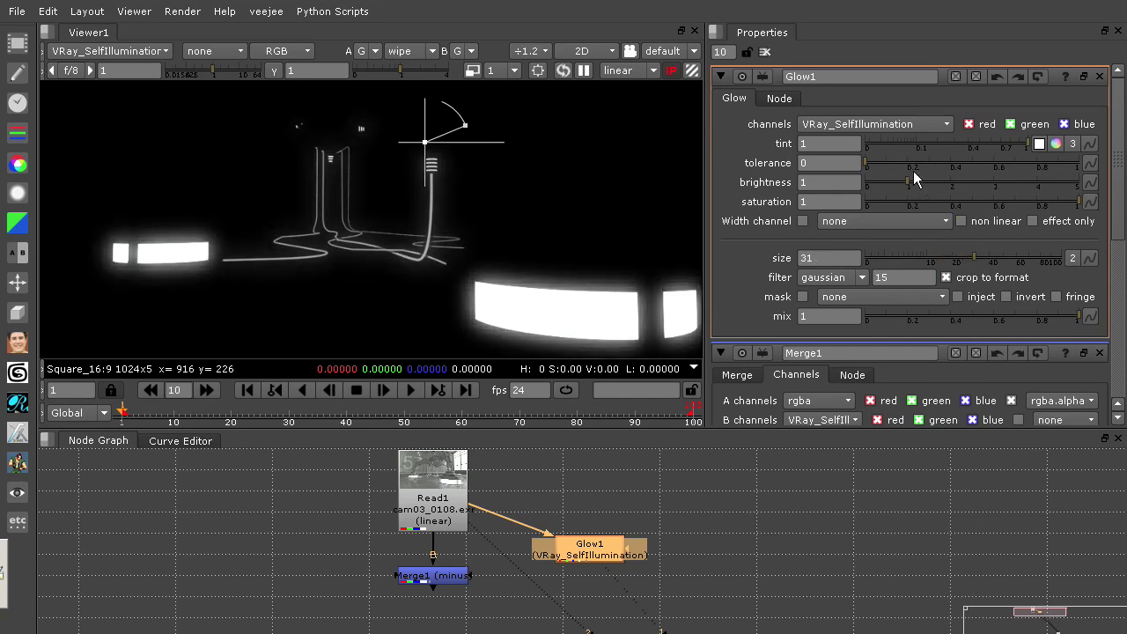
Set Glow1's tolerance to 0.74, brightness to 1.25 and size to 47, and nudge the node upward in the graph.
drag(907, 182, 1024, 162)
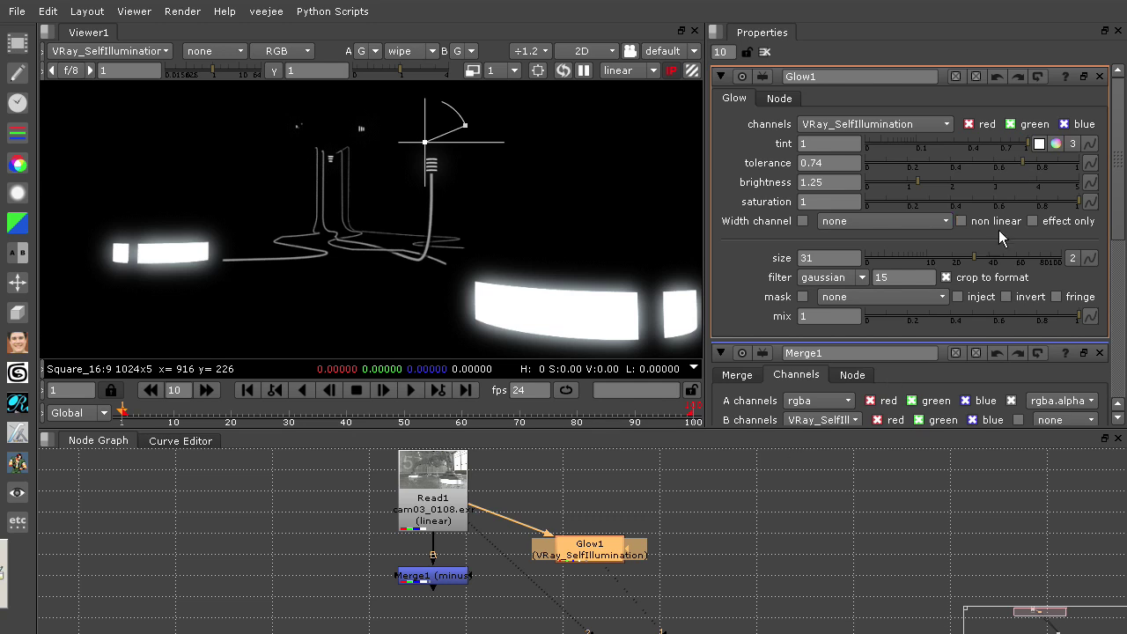
drag(974, 257, 1000, 259)
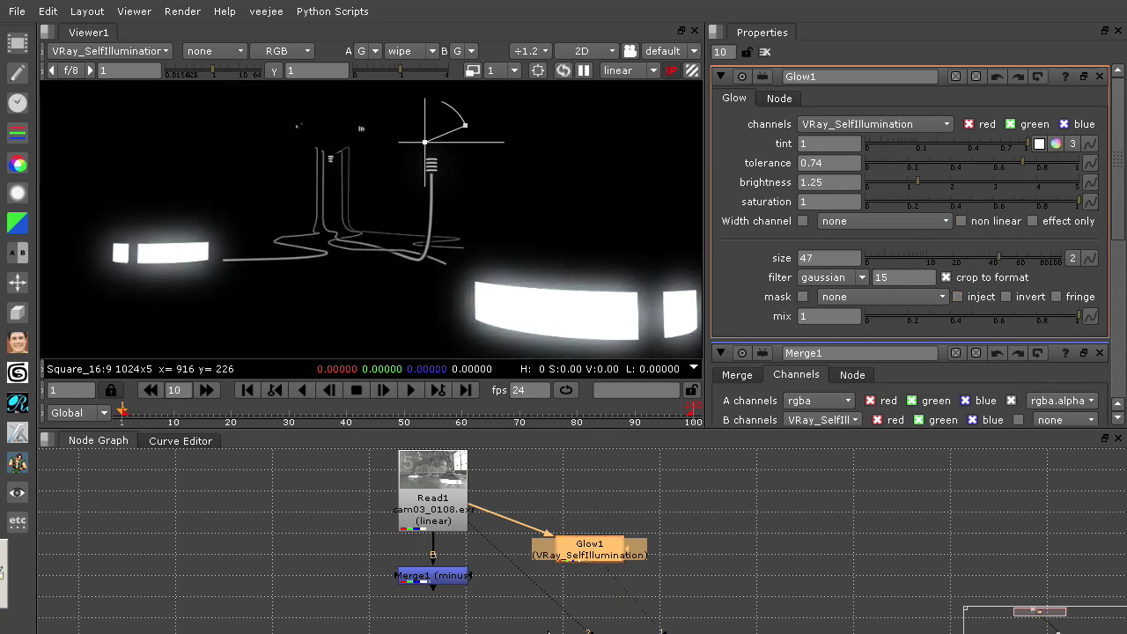
drag(599, 555, 619, 533)
click(21, 77)
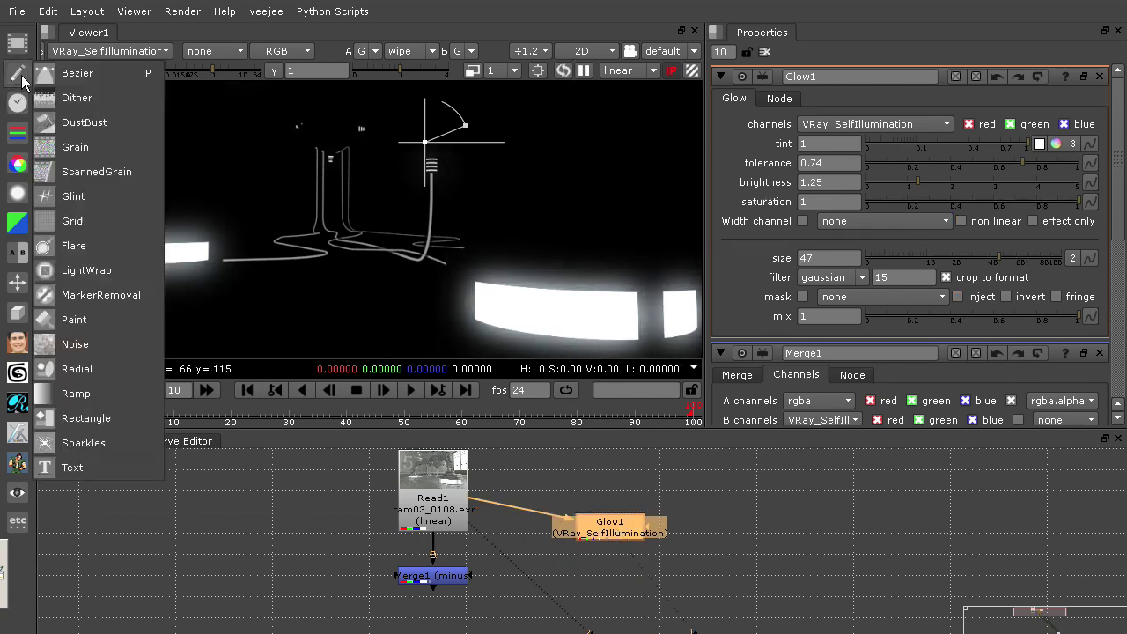
click(104, 150)
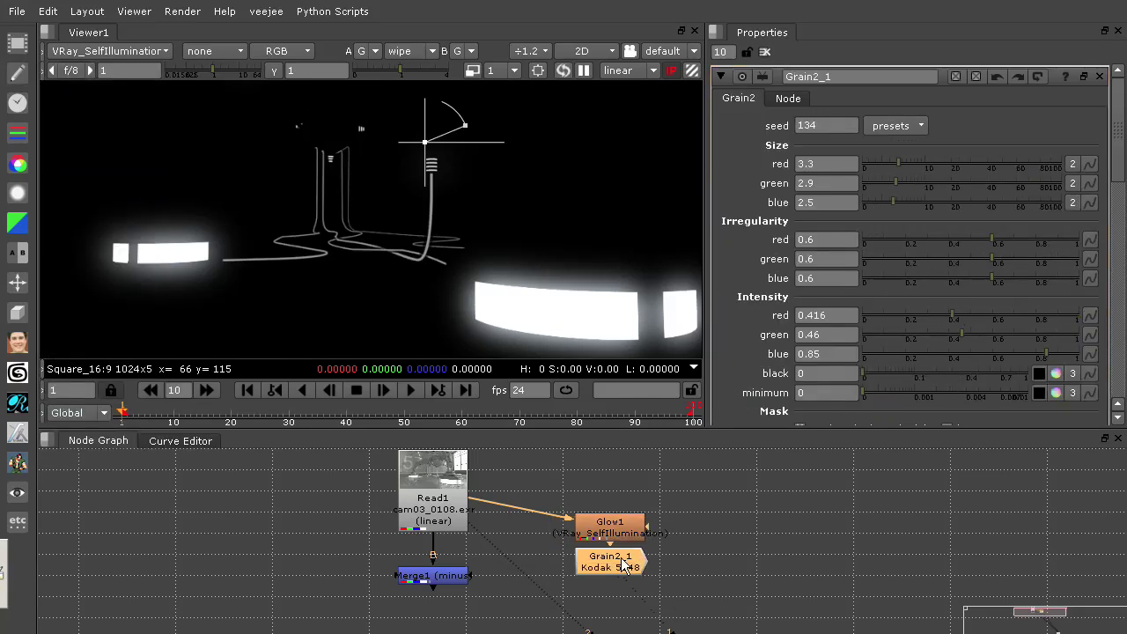
key(Delete)
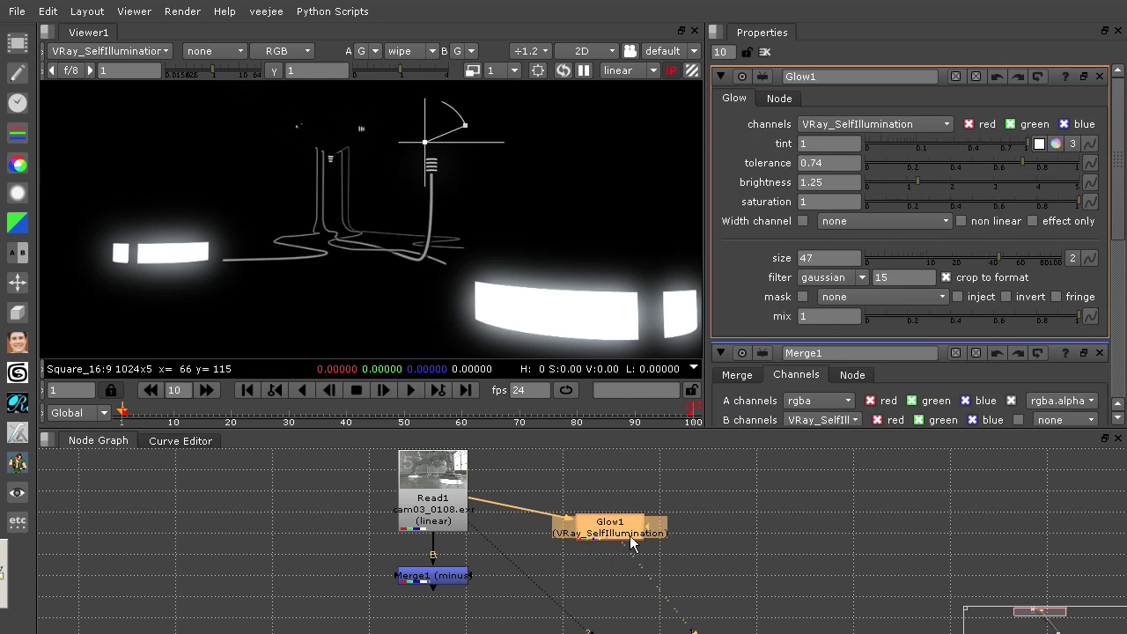
Move Glow1 and Merge1 slightly upward in the node graph and leave both deselected.
drag(633, 537, 633, 531)
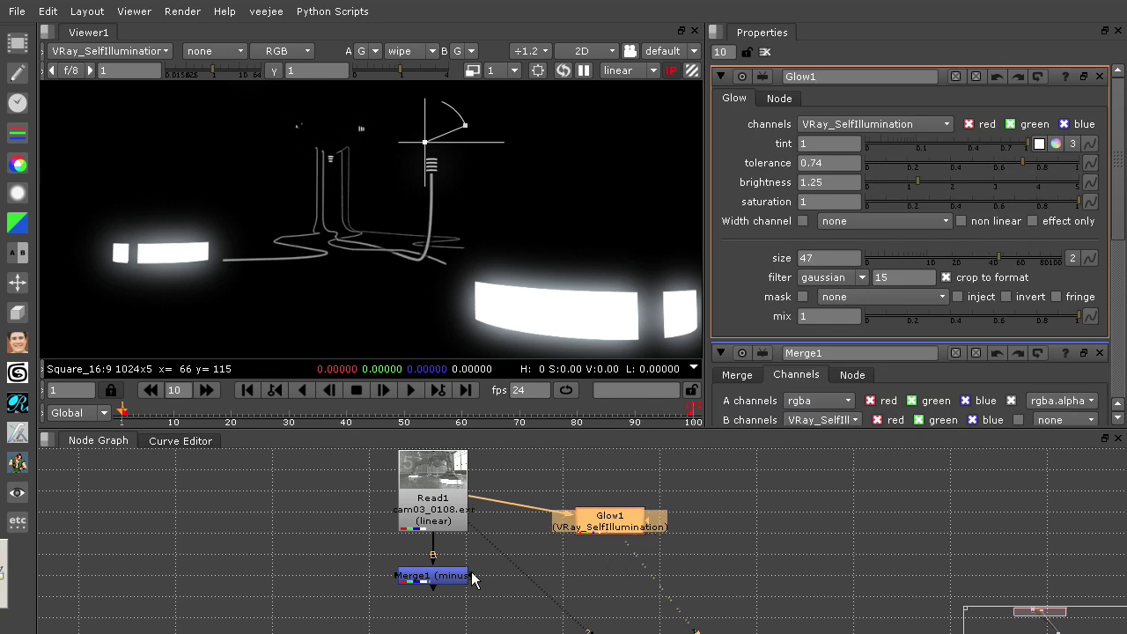
drag(418, 574, 452, 564)
click(577, 561)
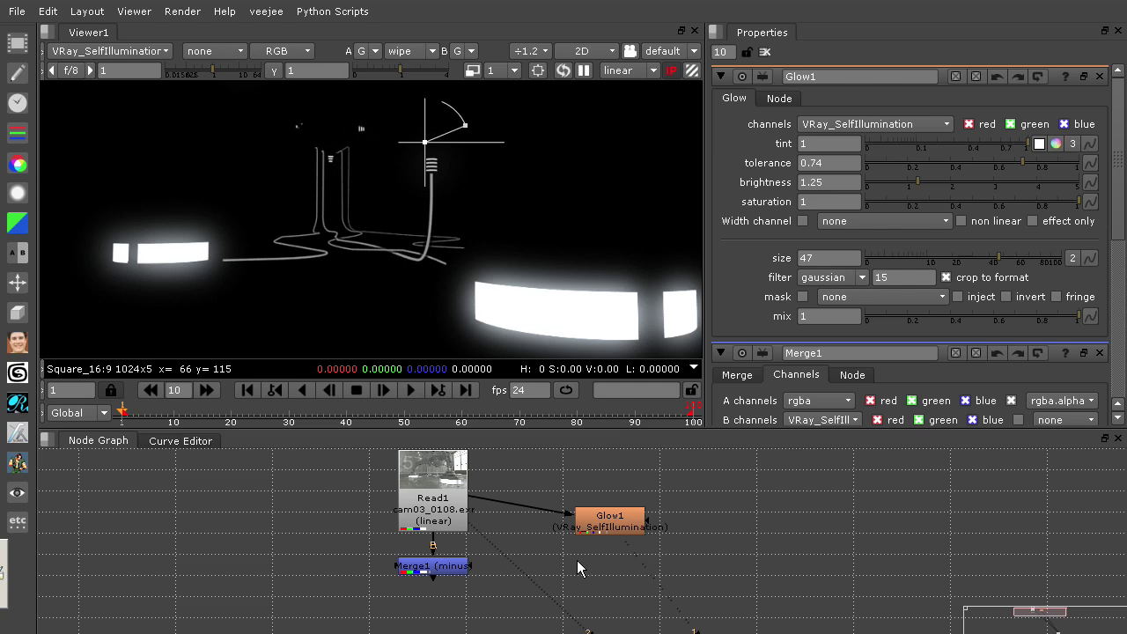
View the Merge1 output with the viewer's channel layer set to rgba.
click(419, 569)
key(1)
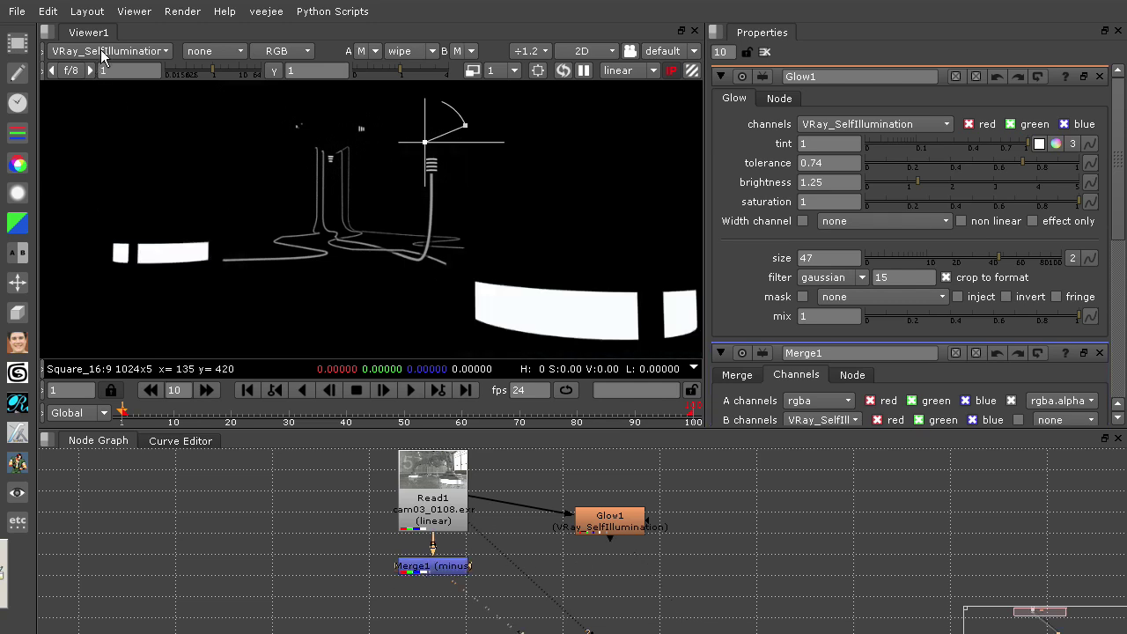
click(104, 54)
click(105, 115)
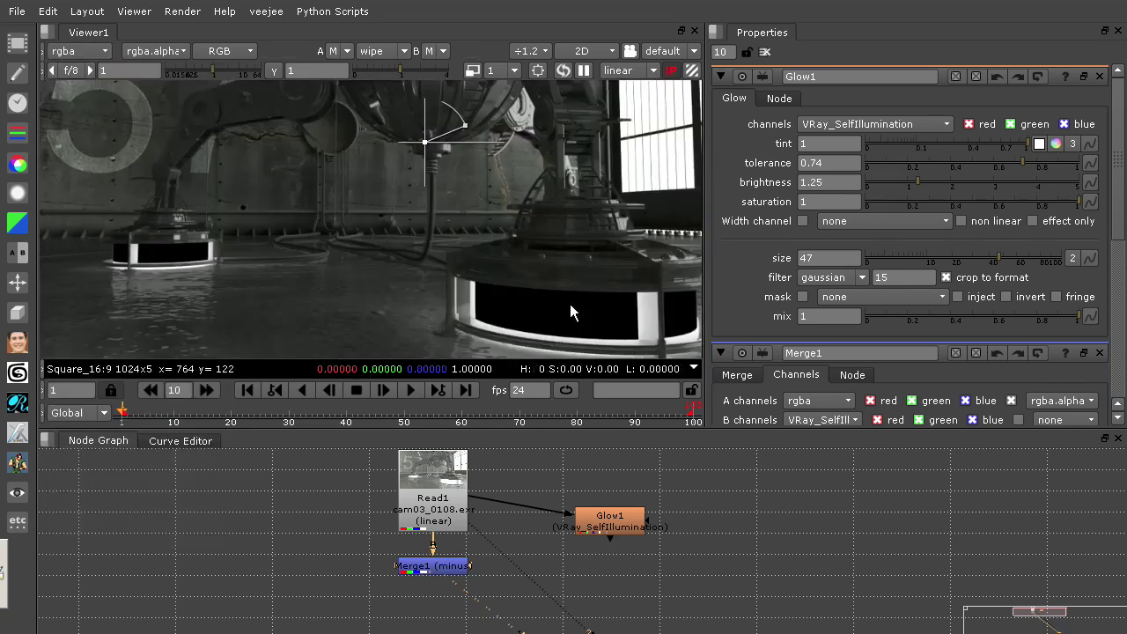
Shift Glow1 slightly farther from Read1 and view its rgba output.
click(590, 515)
drag(590, 515, 653, 518)
key(1)
click(605, 521)
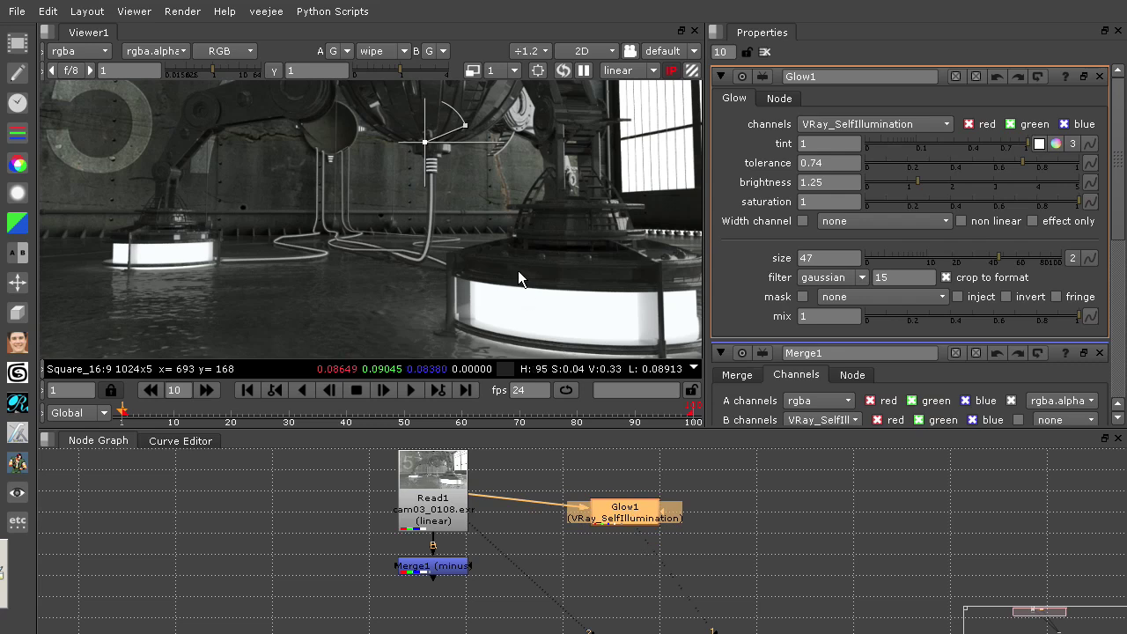
Add a Merge node directly below Merge1, with its A input connected to Glow1 and its B input to Merge1.
click(757, 580)
key(m)
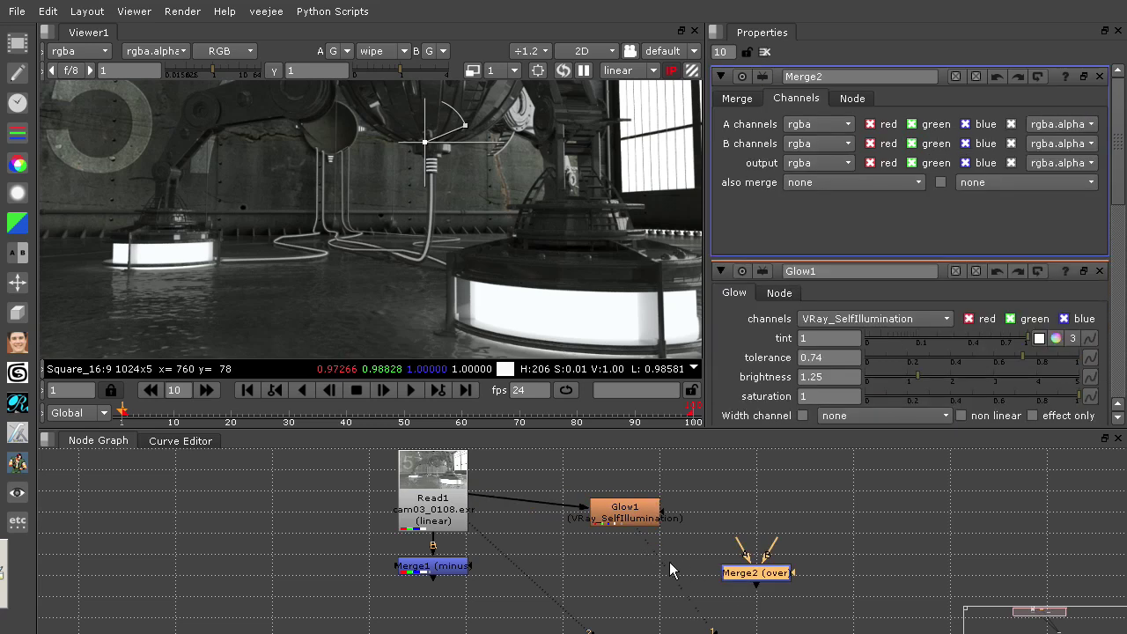
middle_drag(694, 575, 692, 551)
drag(765, 555, 617, 503)
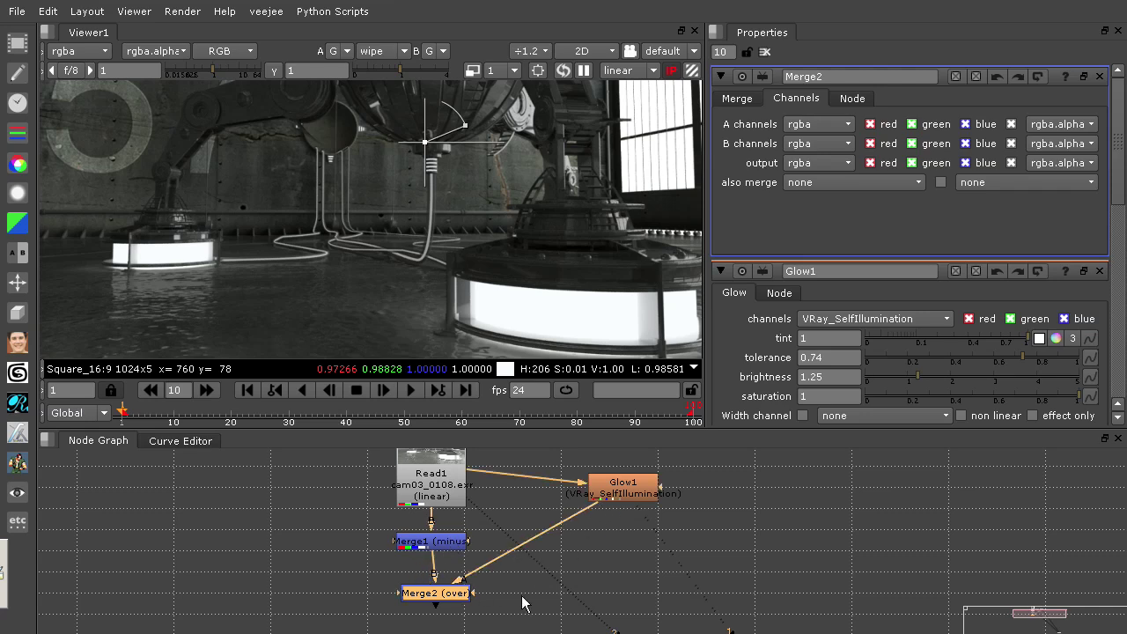
drag(455, 599, 449, 599)
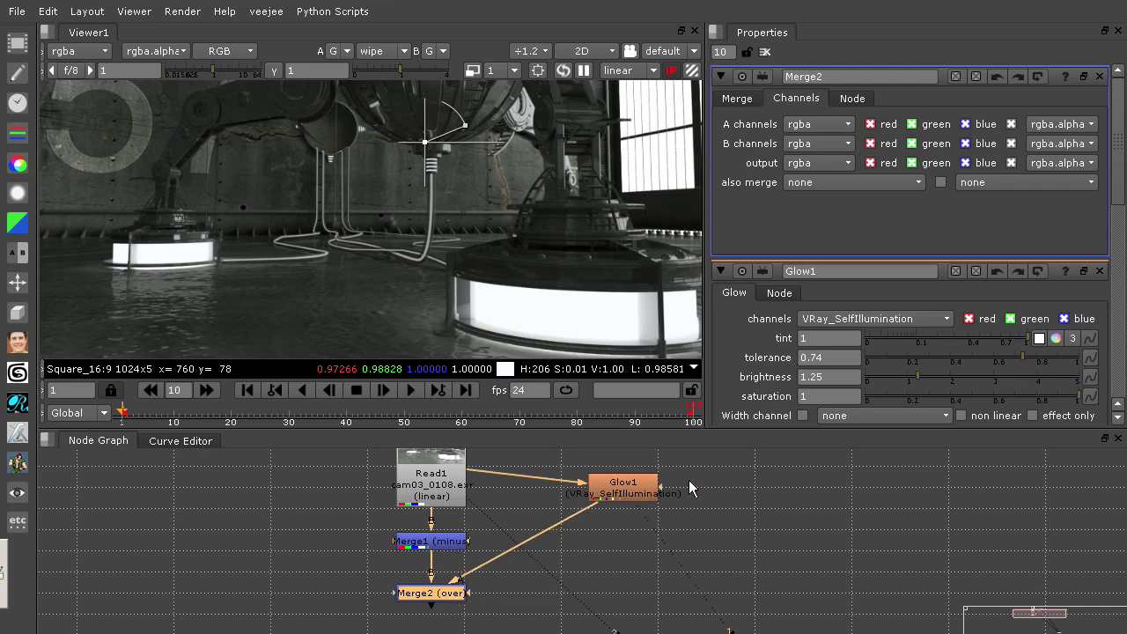
Set Merge2's operation to plus and its A channels to VRay_SelfIllumination.
click(740, 98)
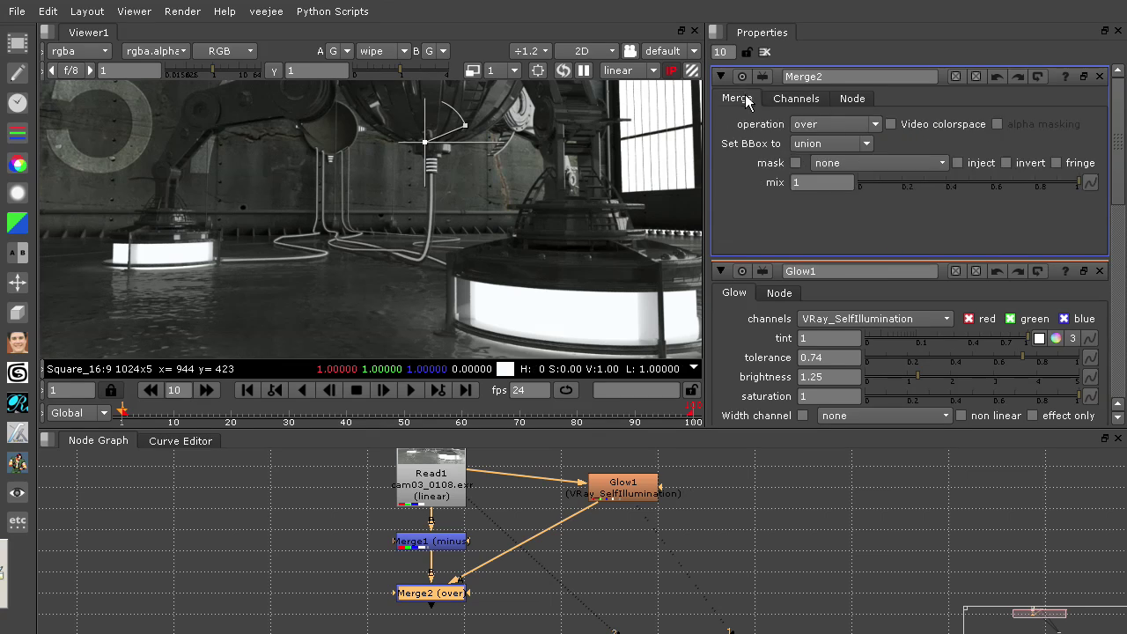
click(828, 123)
click(841, 434)
click(789, 100)
click(824, 125)
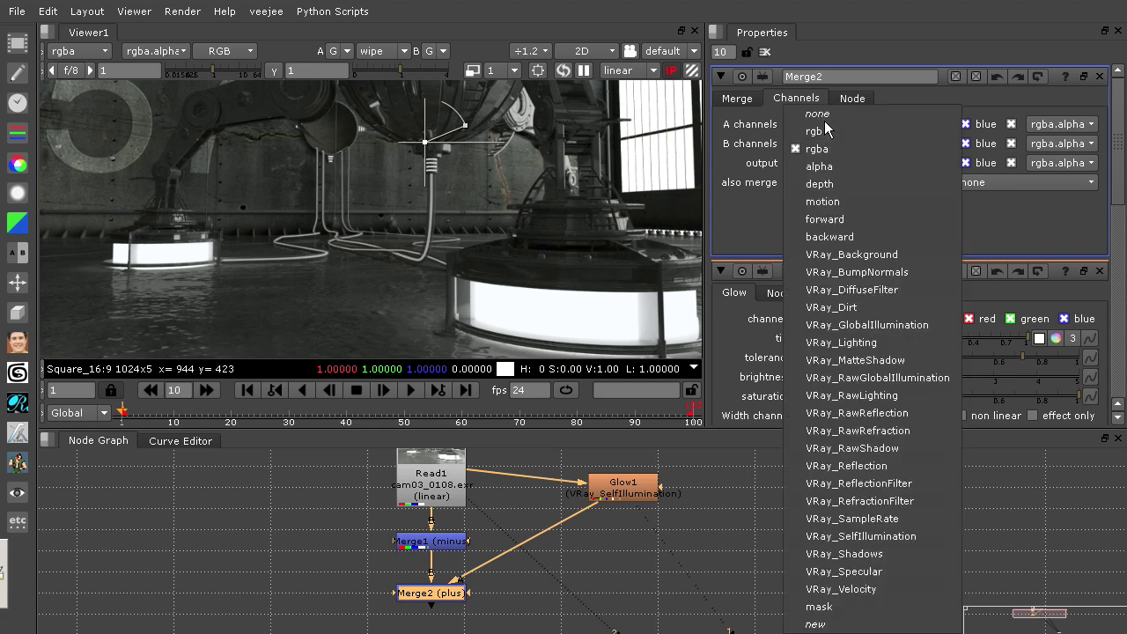
click(846, 531)
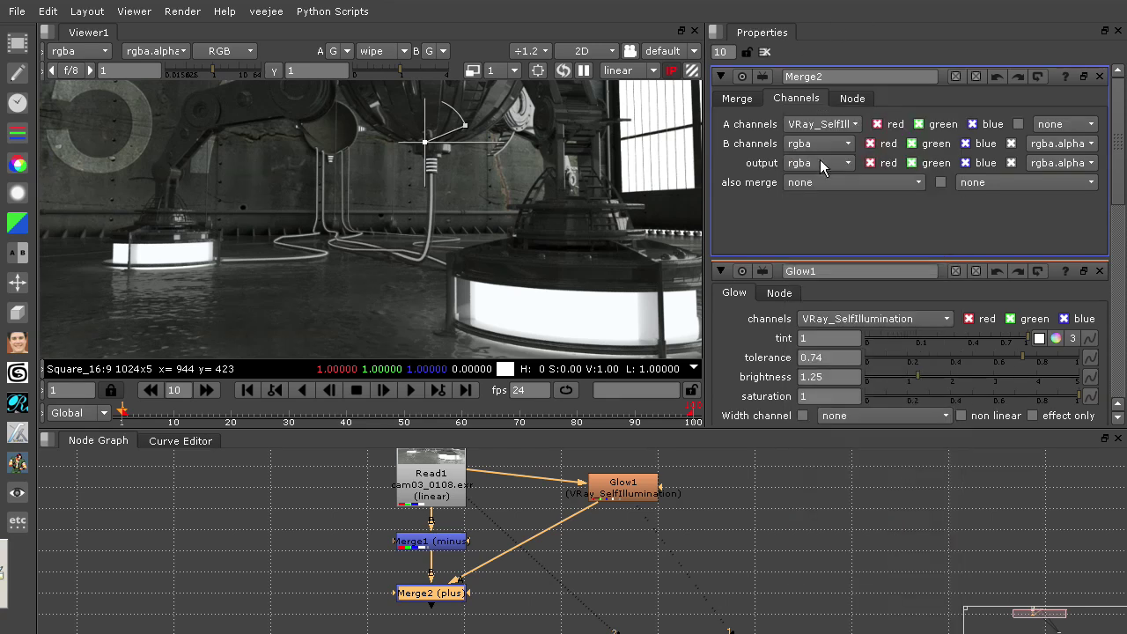
View the Merge2 output around the robot's lamps and move Glow1 slightly lower in the graph.
key(1)
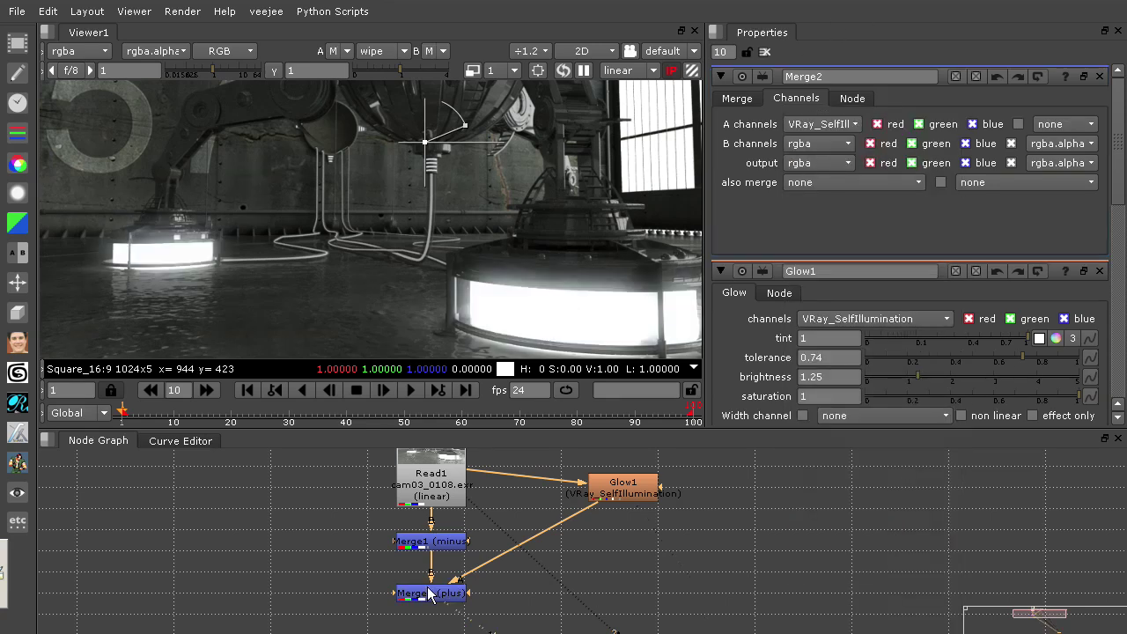
middle_drag(521, 170, 458, 156)
drag(624, 487, 630, 518)
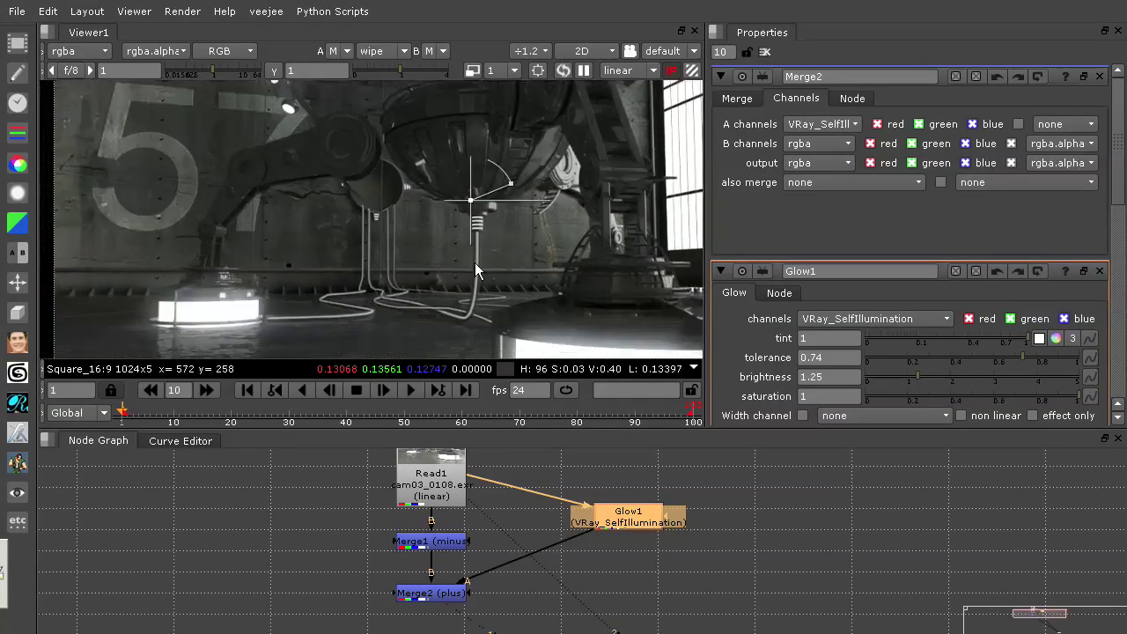
Open the script 01_vray_passes_version_b.nk from the Chapter_01 folder.
click(19, 12)
click(44, 48)
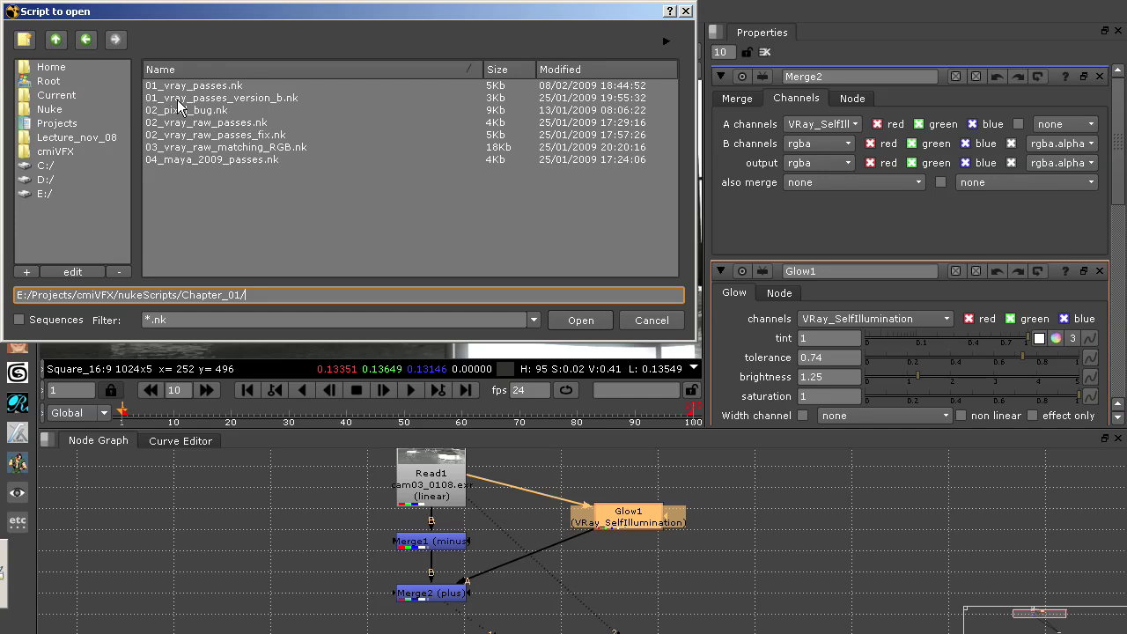
click(300, 98)
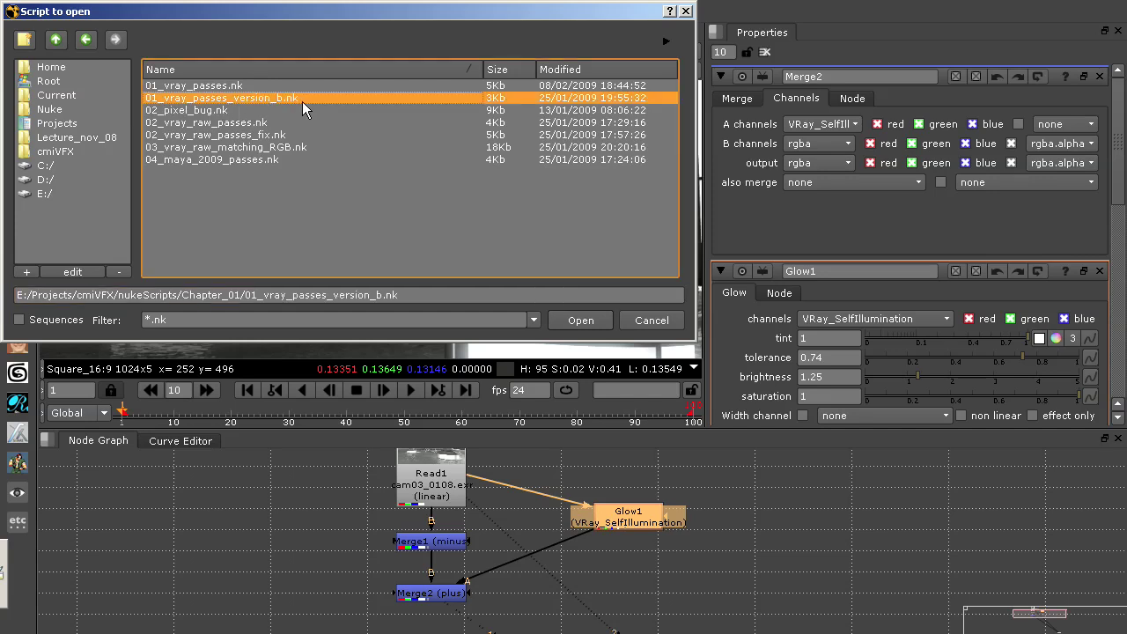
click(581, 321)
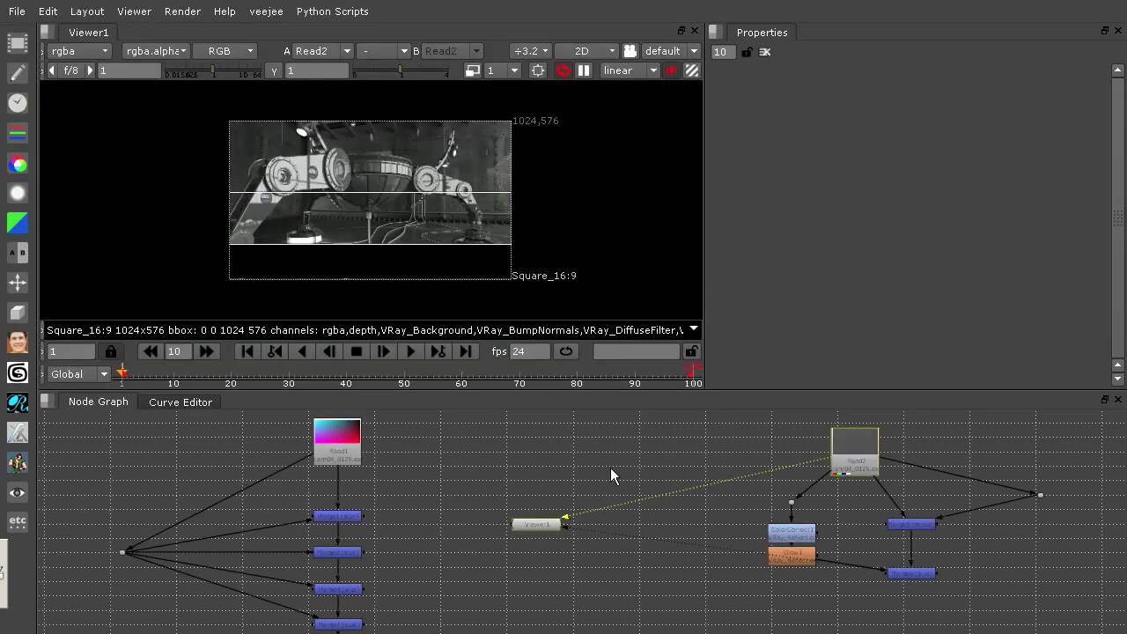
Enlarge the node graph and examine how Read2 feeds ColorCorrect1, Glow1, Merge5 and Merge6.
middle_drag(612, 470, 334, 481)
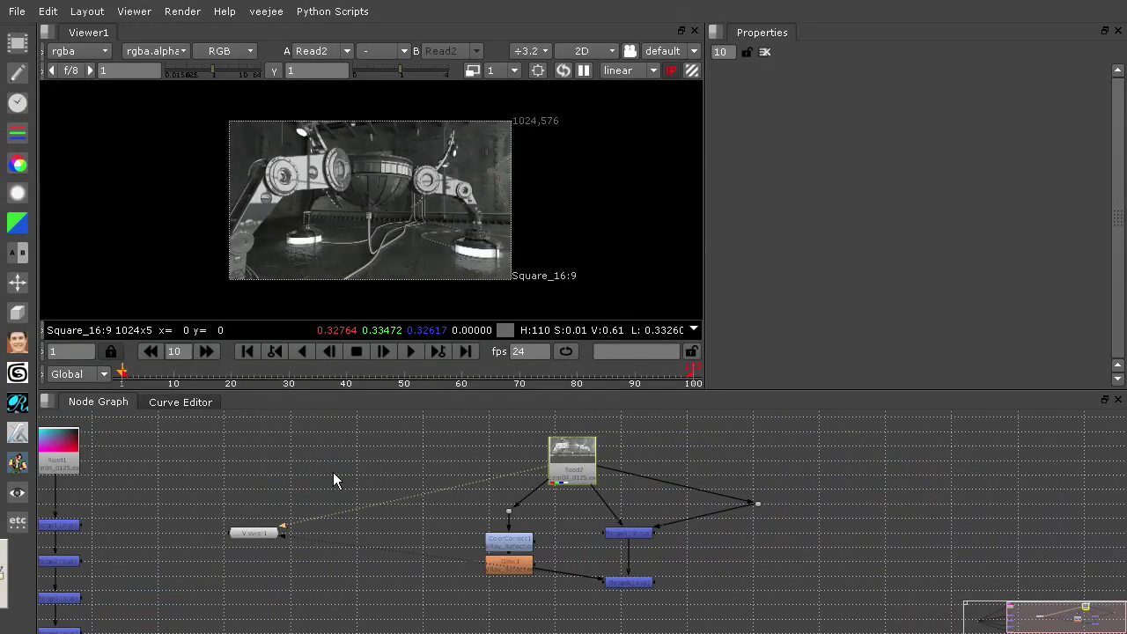
scroll(528, 496, up, 3)
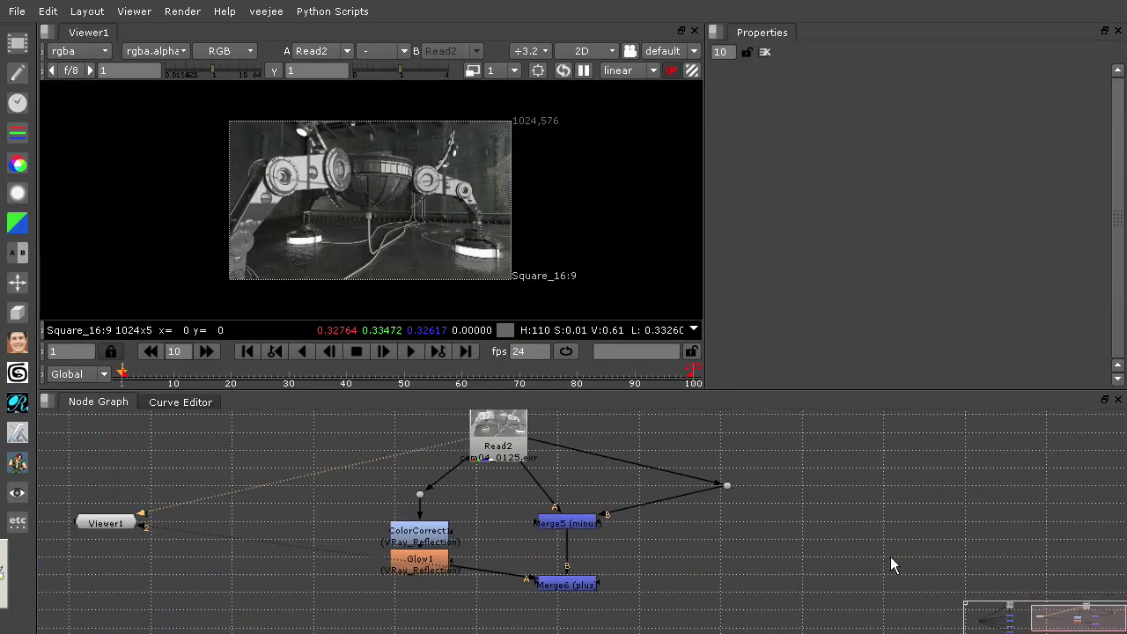
key(space)
middle_drag(713, 542, 675, 432)
scroll(675, 433, up, 2)
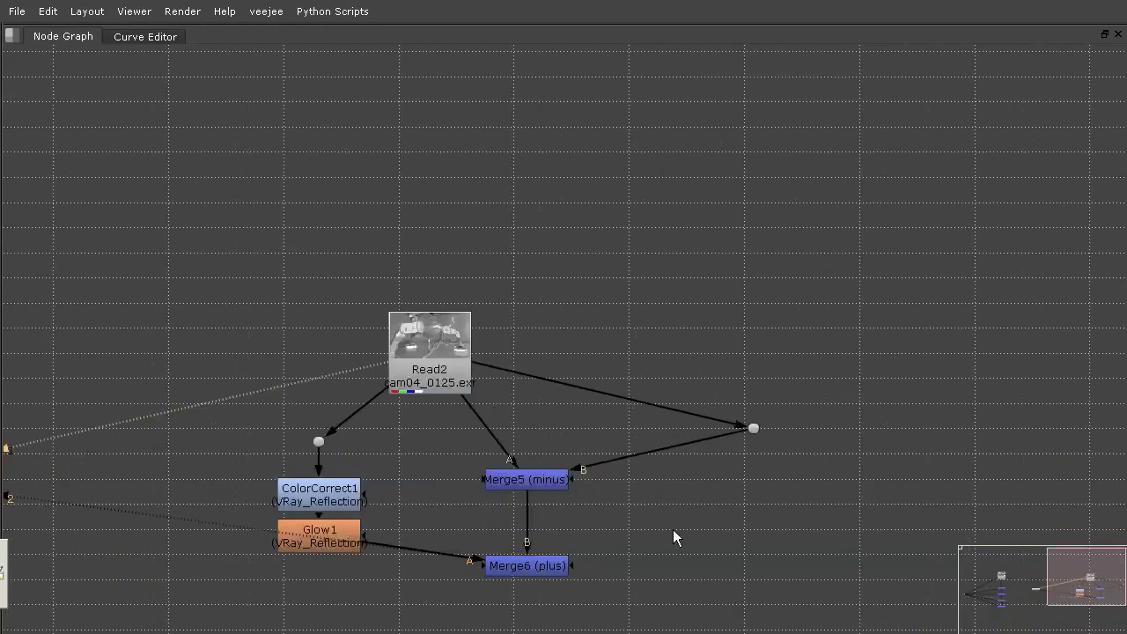
middle_drag(674, 533, 675, 397)
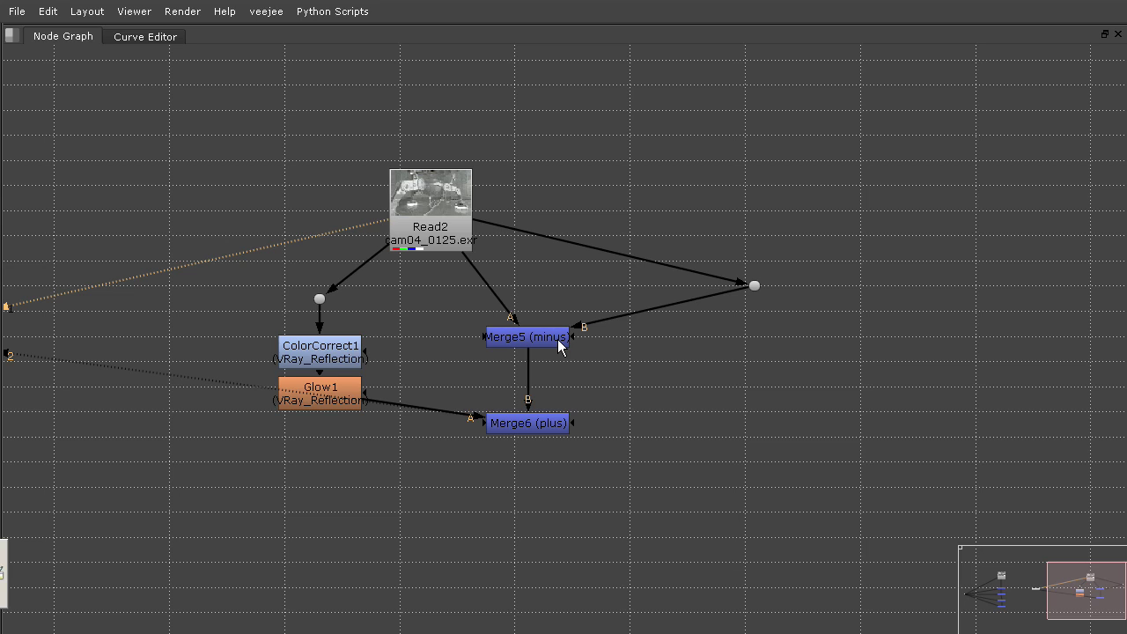
drag(545, 346, 552, 331)
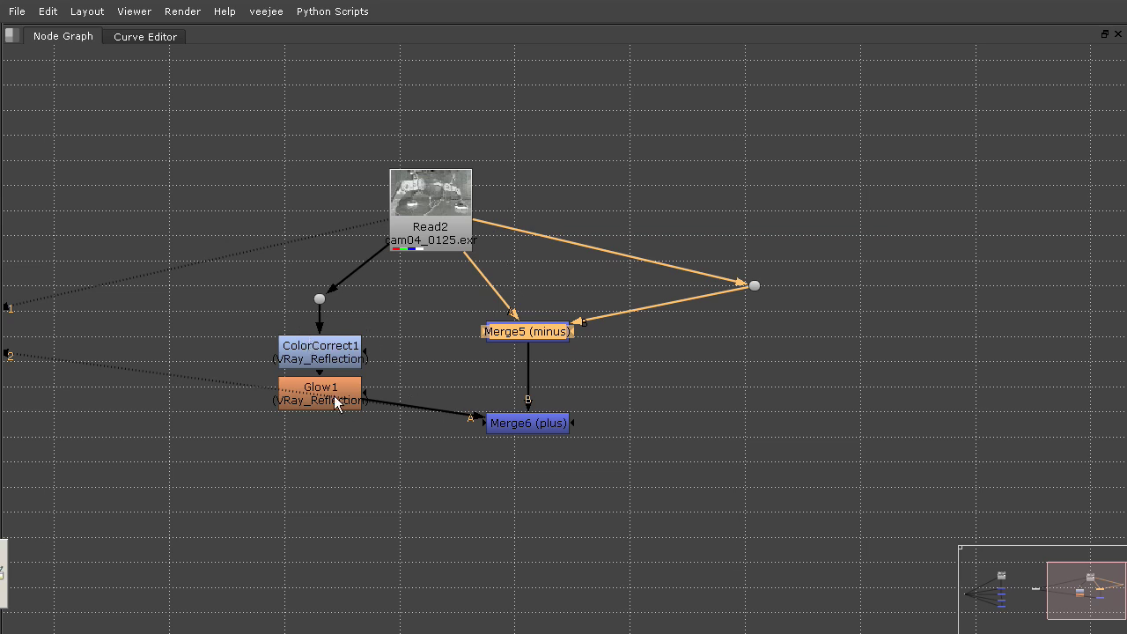
click(626, 406)
Restore the full layout and inspect the robot's body up close in the Read2 render.
key(space)
scroll(614, 480, up, 5)
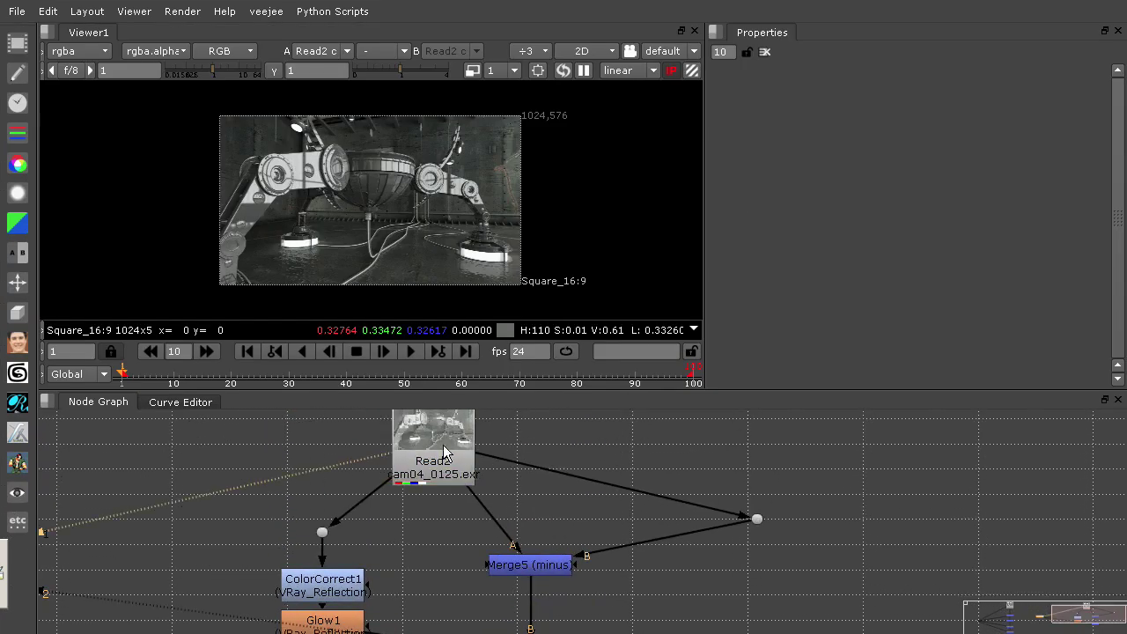
scroll(398, 218, up, 5)
middle_drag(411, 197, 554, 269)
scroll(554, 269, up, 1)
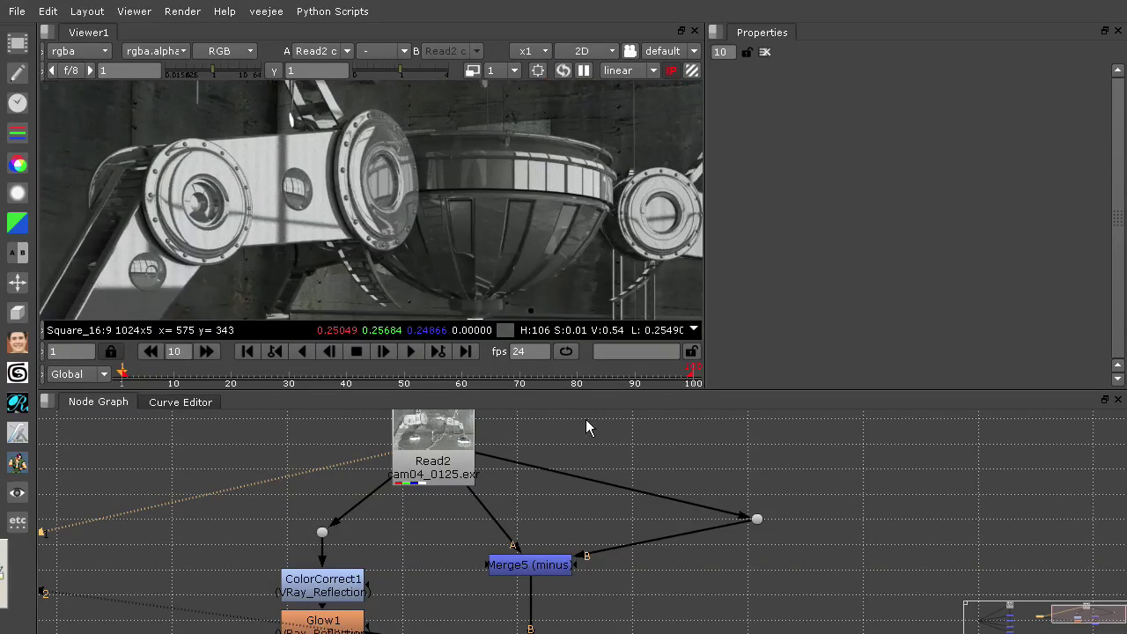
View the Merge5 output and inspect the robot's arm and body at different magnifications.
click(542, 568)
key(1)
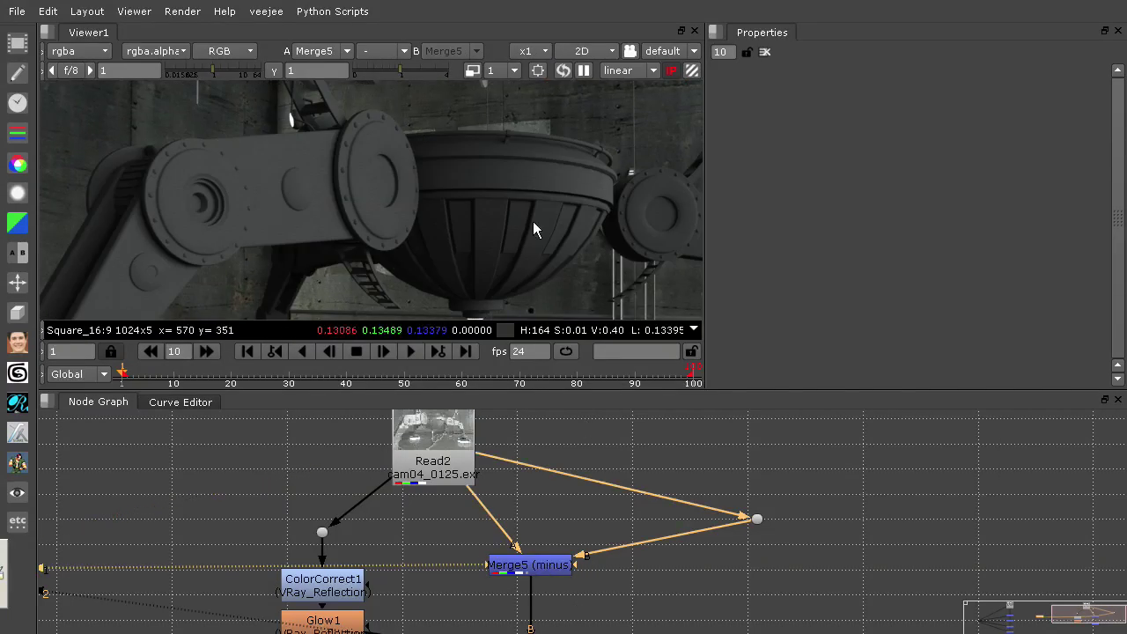
scroll(527, 223, down, 2)
middle_drag(527, 223, 561, 281)
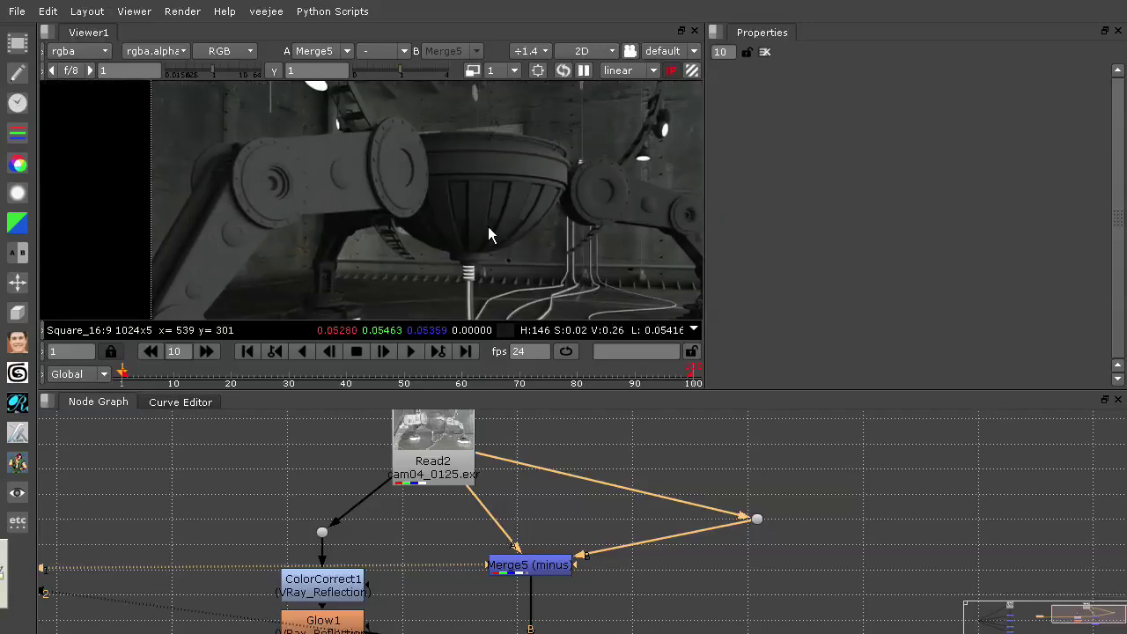
scroll(430, 194, up, 3)
middle_drag(544, 198, 509, 219)
View the ColorCorrect1 output with the viewer's channel layer set to VRay_Reflection.
middle_drag(410, 558, 436, 477)
click(371, 504)
key(1)
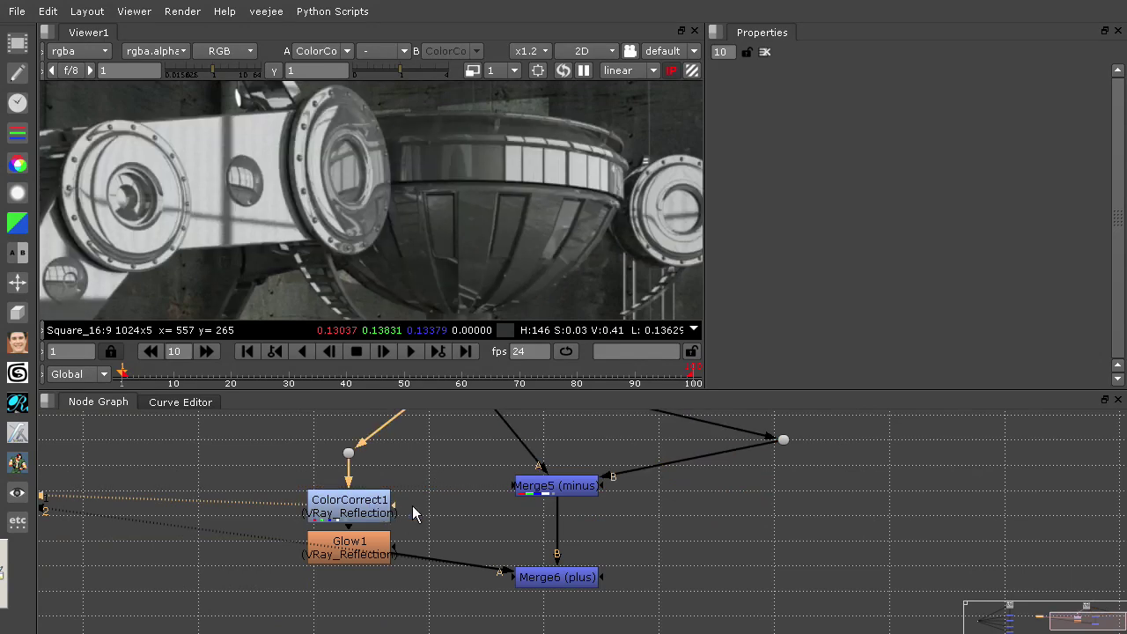
click(95, 52)
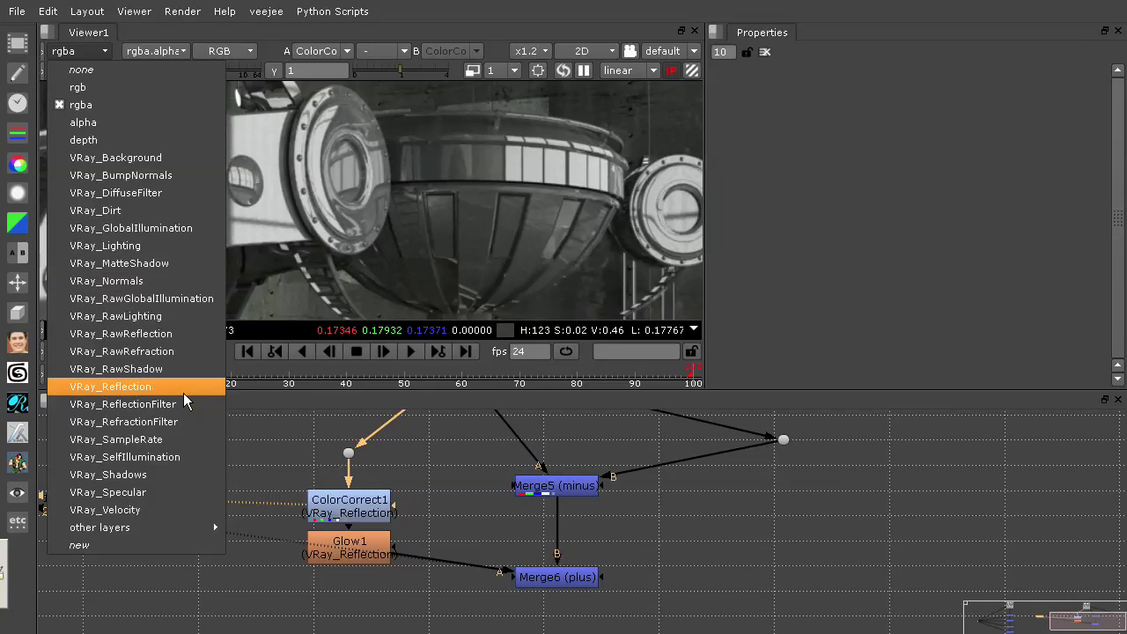
click(113, 387)
Disable and re-enable ColorCorrect1 several times to compare the reflection pass with and without the correction.
click(368, 511)
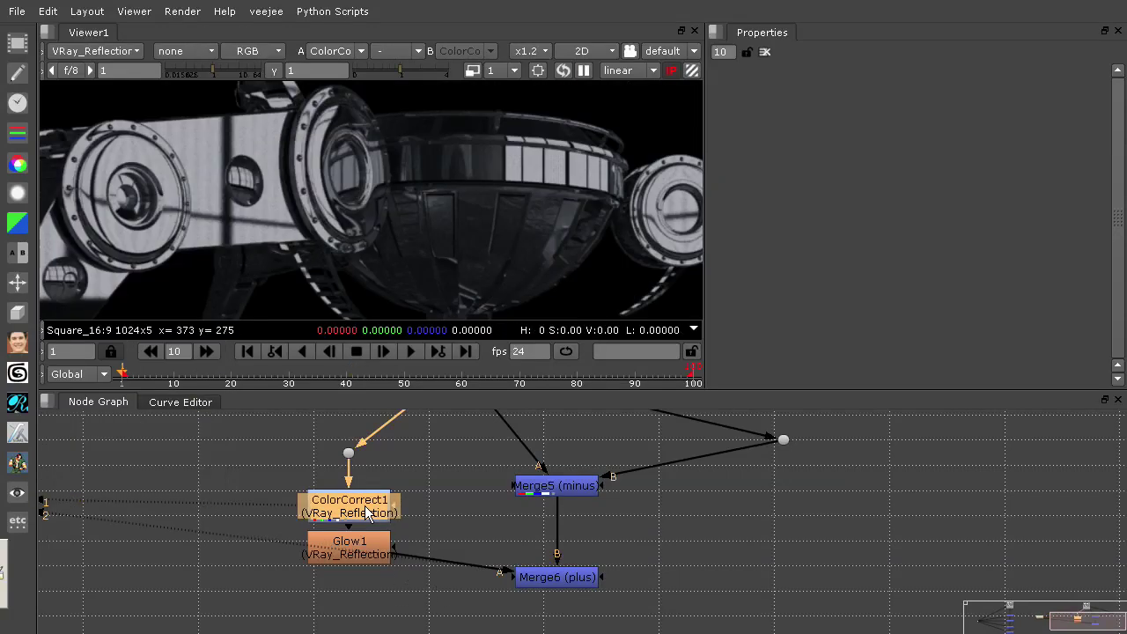
key(d)
key(d)
key(d)
key(d)
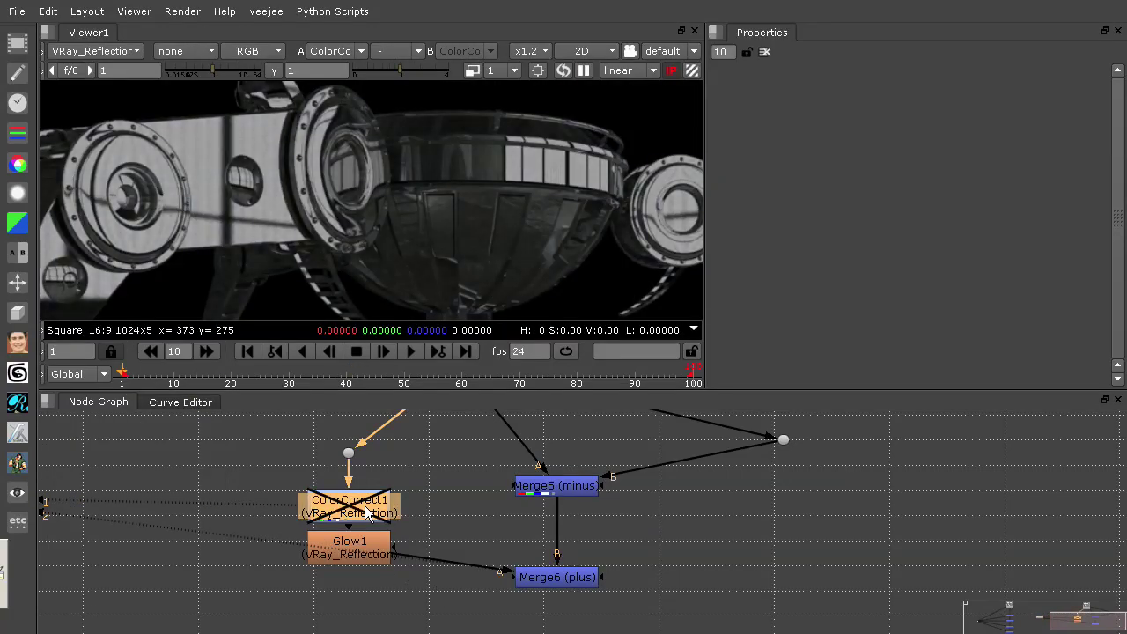
key(d)
key(d)
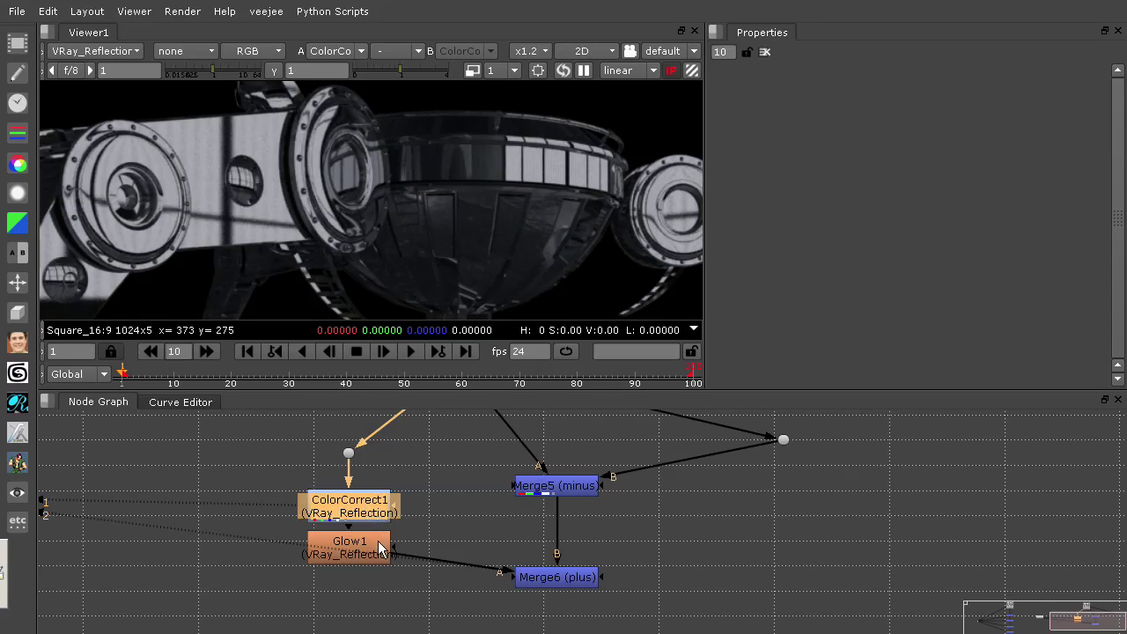
View the Glow1 output and disable and re-enable Glow1 several times to compare the reflection pass with and without glow.
click(379, 542)
key(1)
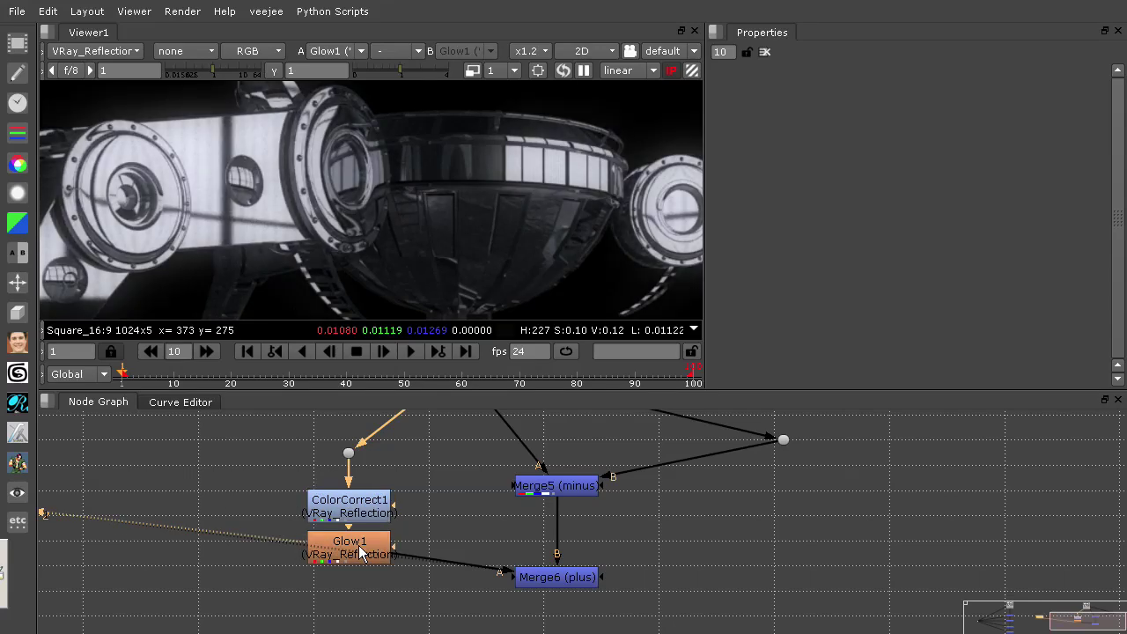
click(360, 550)
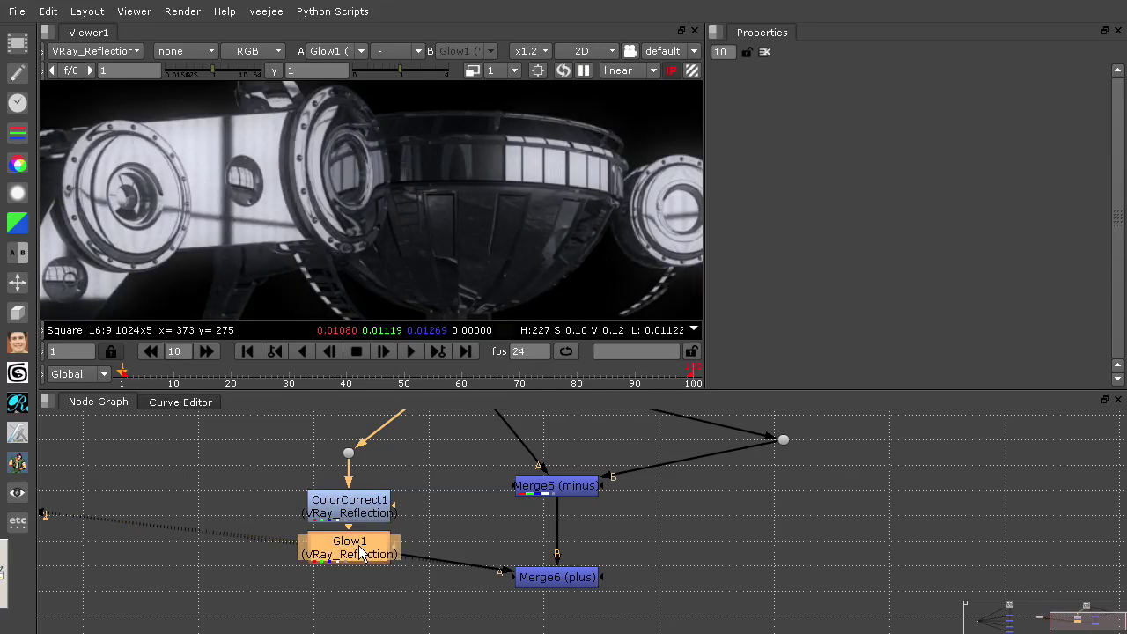
key(d)
key(d)
key(d)
key(d)
key(d)
key(d)
View the Merge6 output with the viewer's channel layer set to rgba.
click(571, 579)
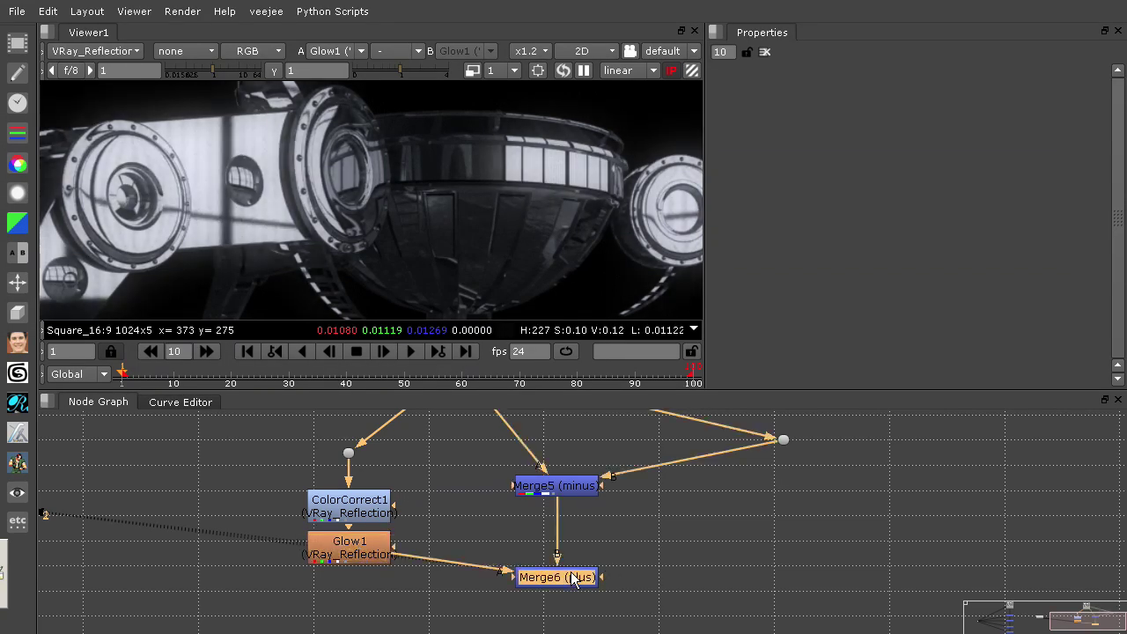
key(1)
click(132, 51)
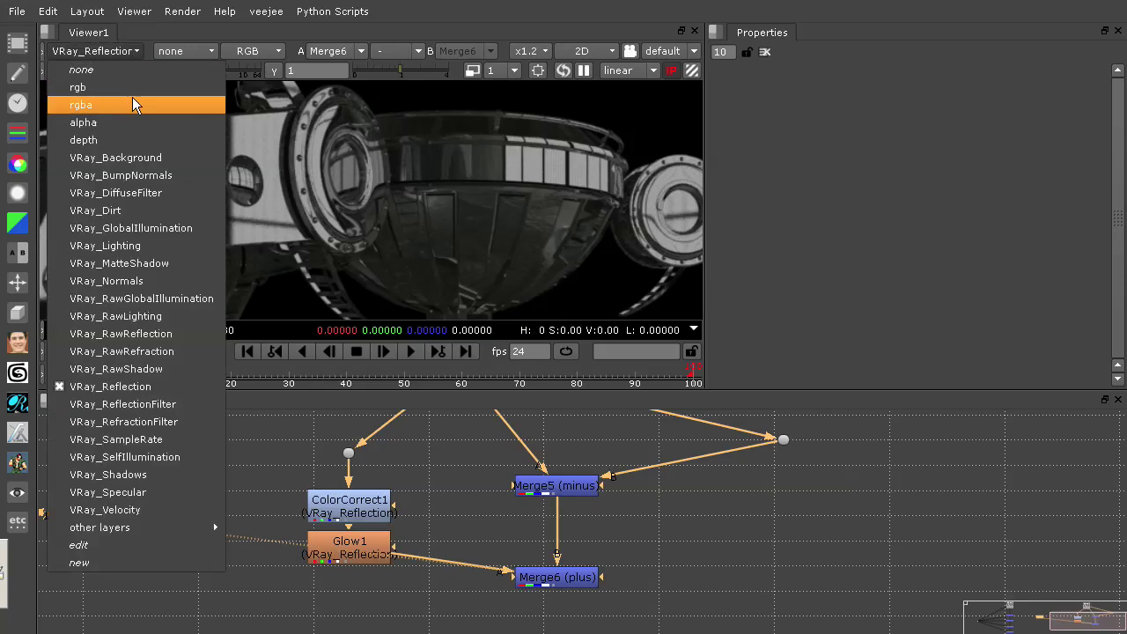
click(133, 102)
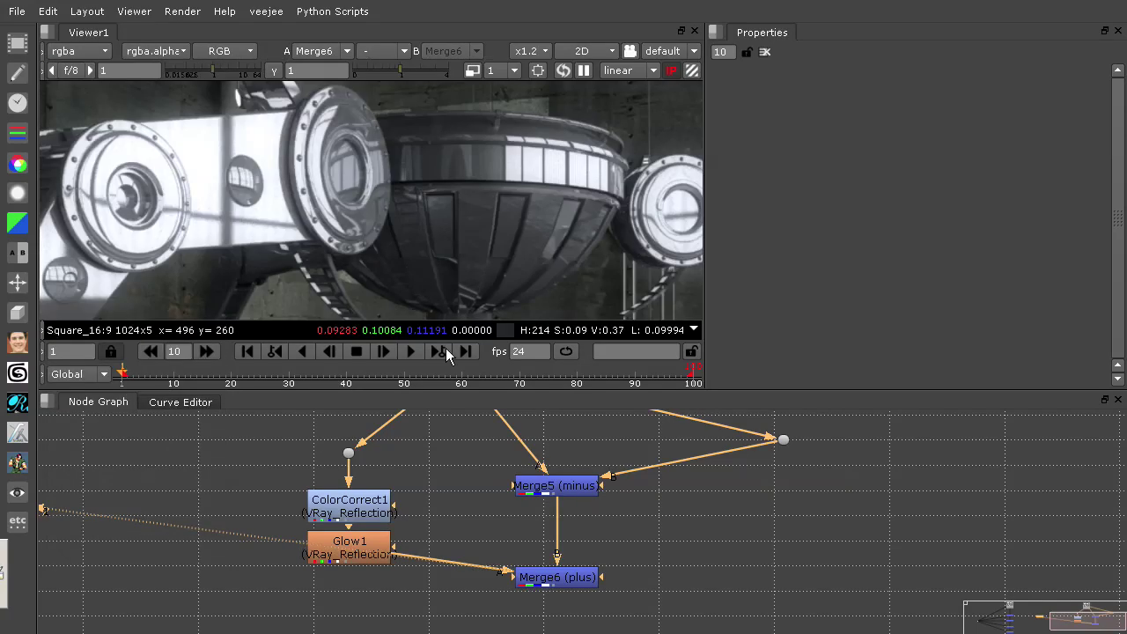
click(639, 569)
middle_drag(645, 521, 619, 547)
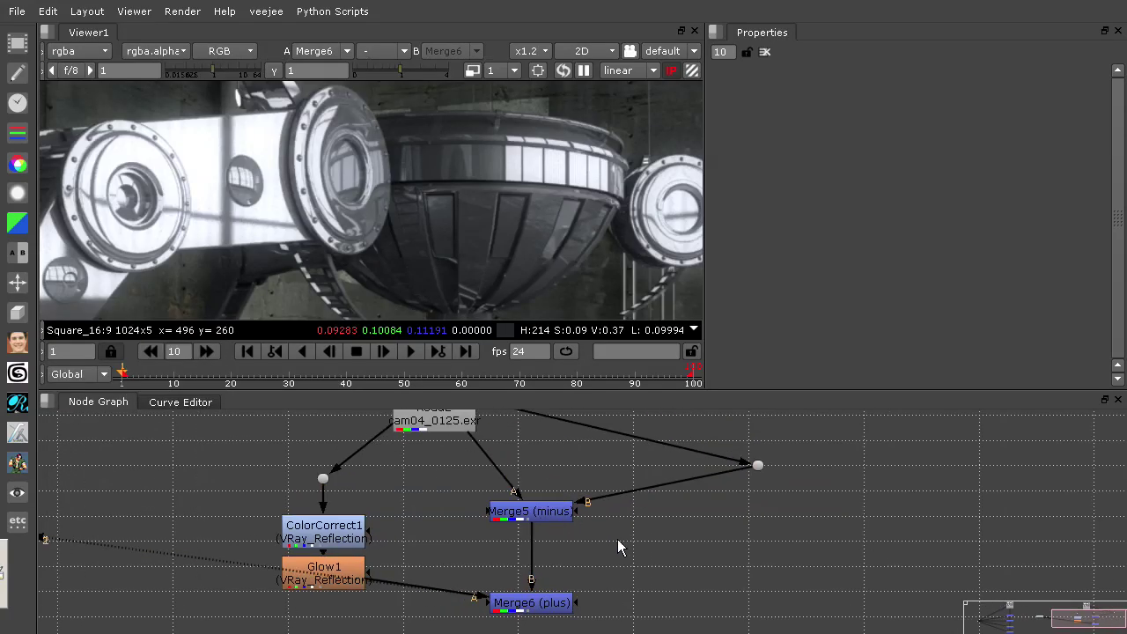
Switch the viewer repeatedly between Read2 and Merge6 to compare the original render with the reworked reflection composite.
click(561, 602)
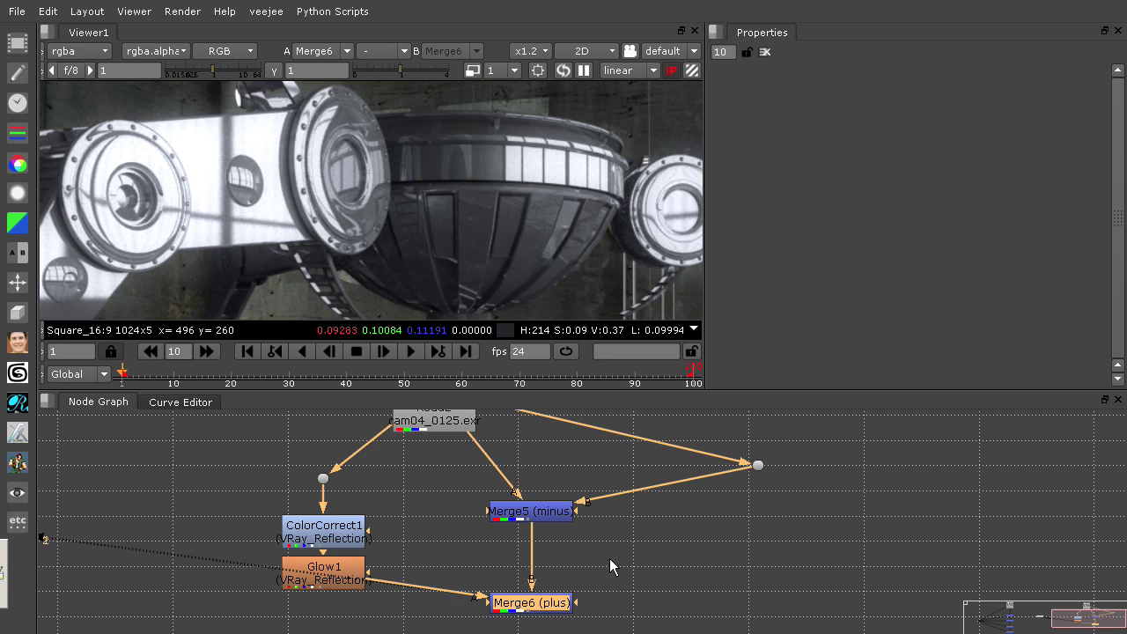
scroll(600, 520, down, 3)
click(458, 455)
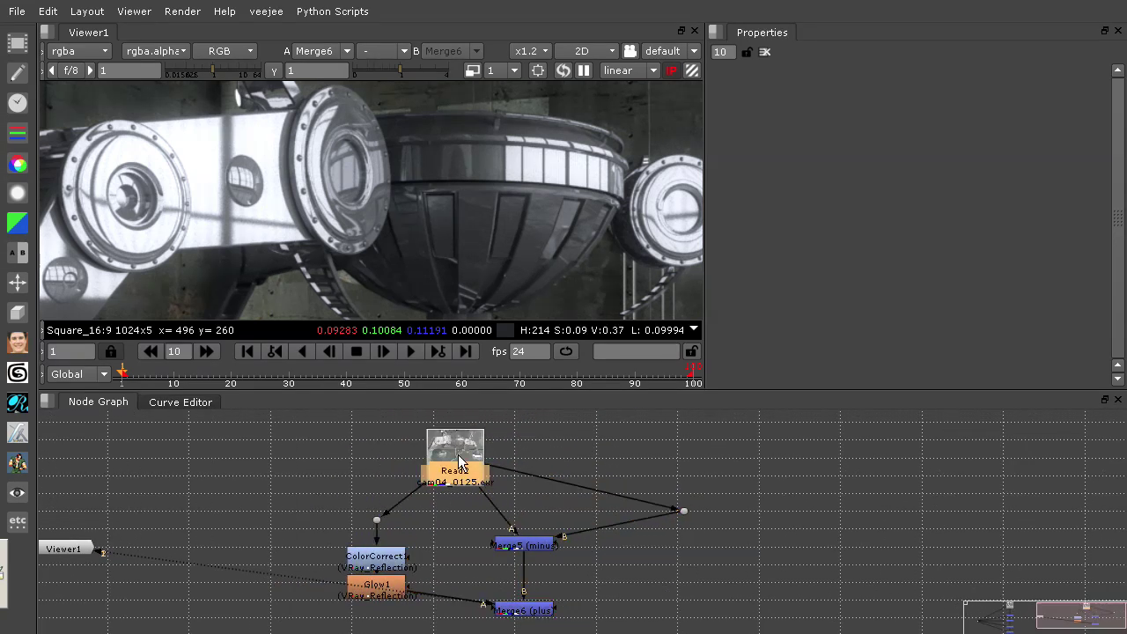
click(532, 607)
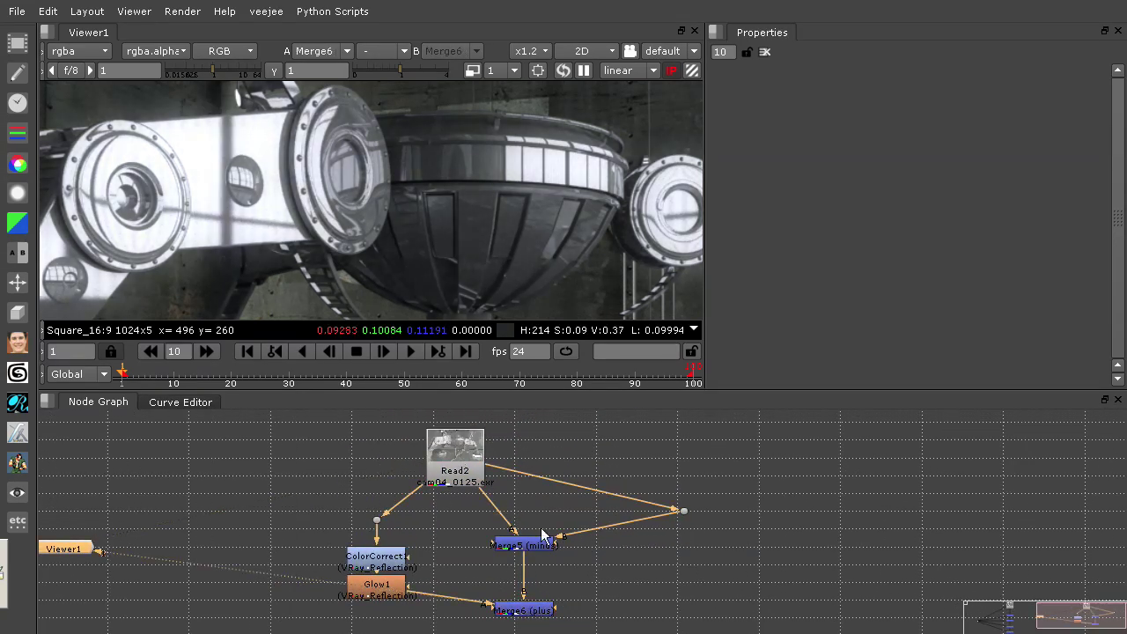
scroll(523, 178, down, 2)
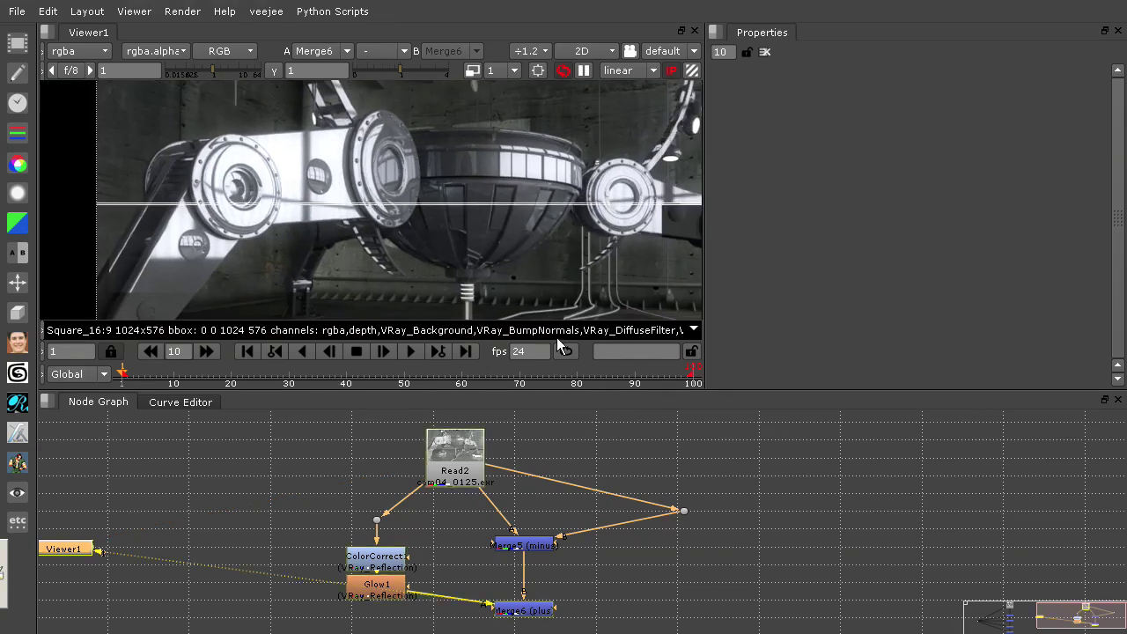
click(447, 460)
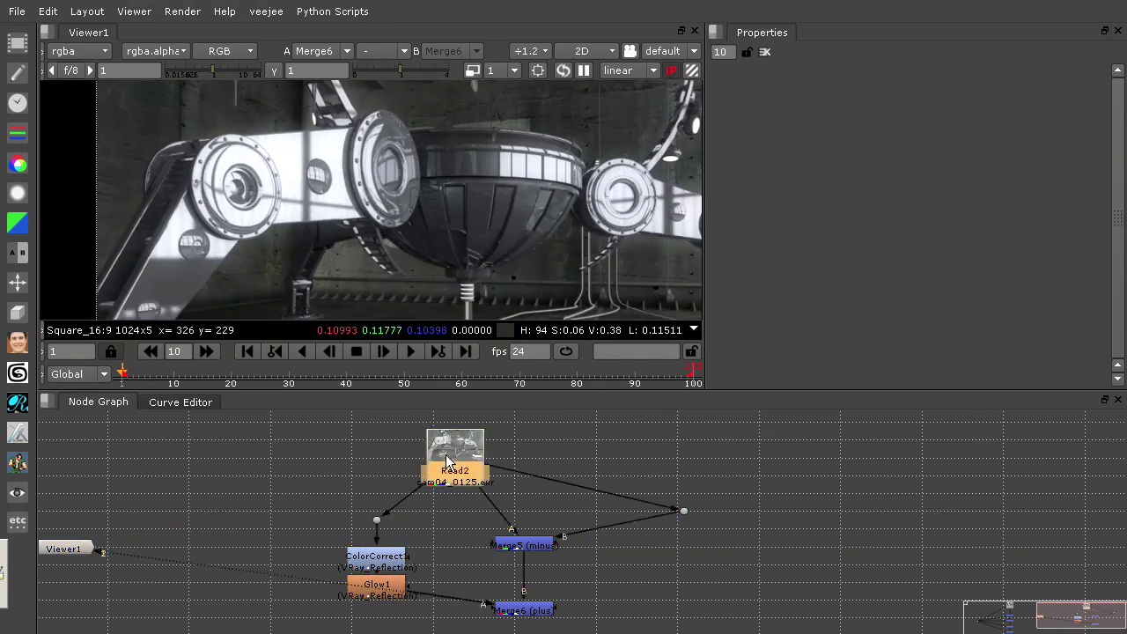
key(1)
click(550, 607)
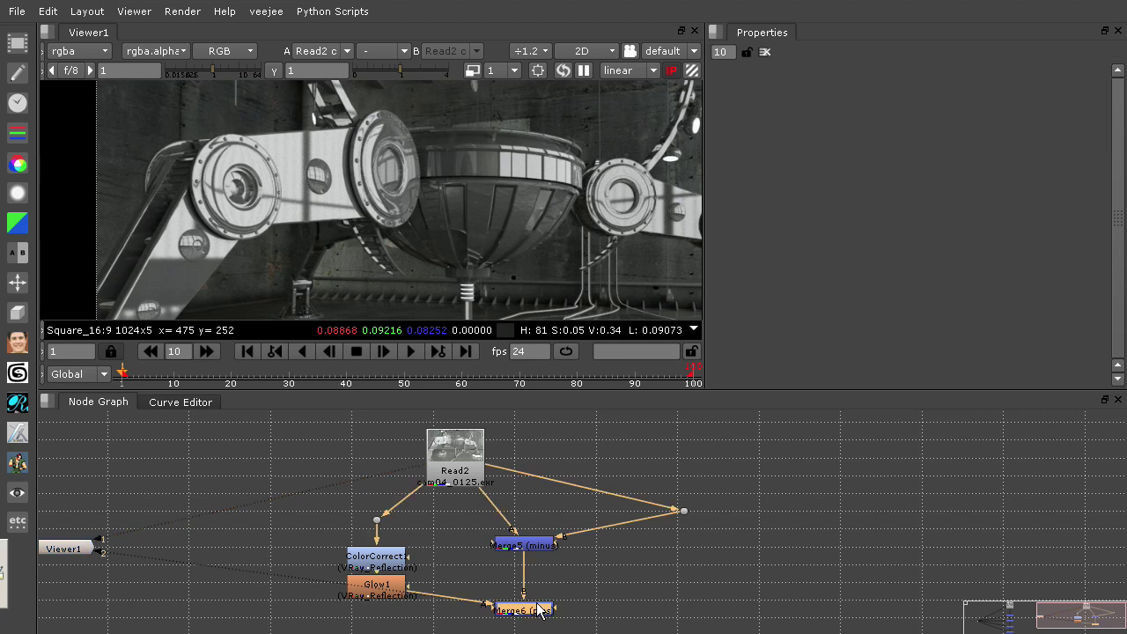
key(1)
click(463, 470)
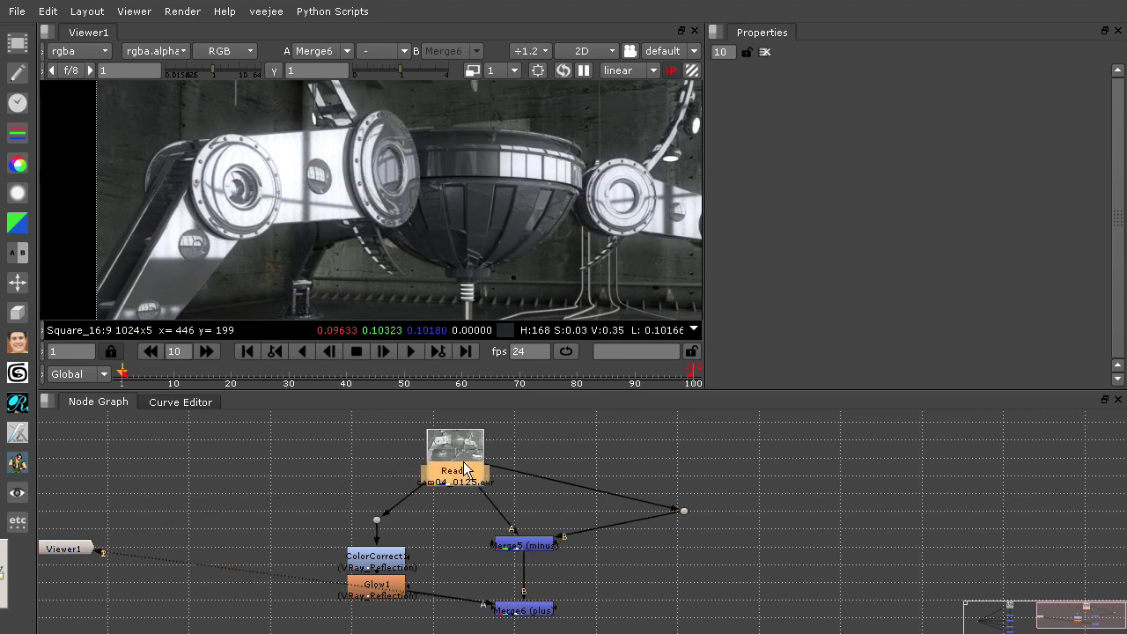
key(1)
click(532, 608)
key(1)
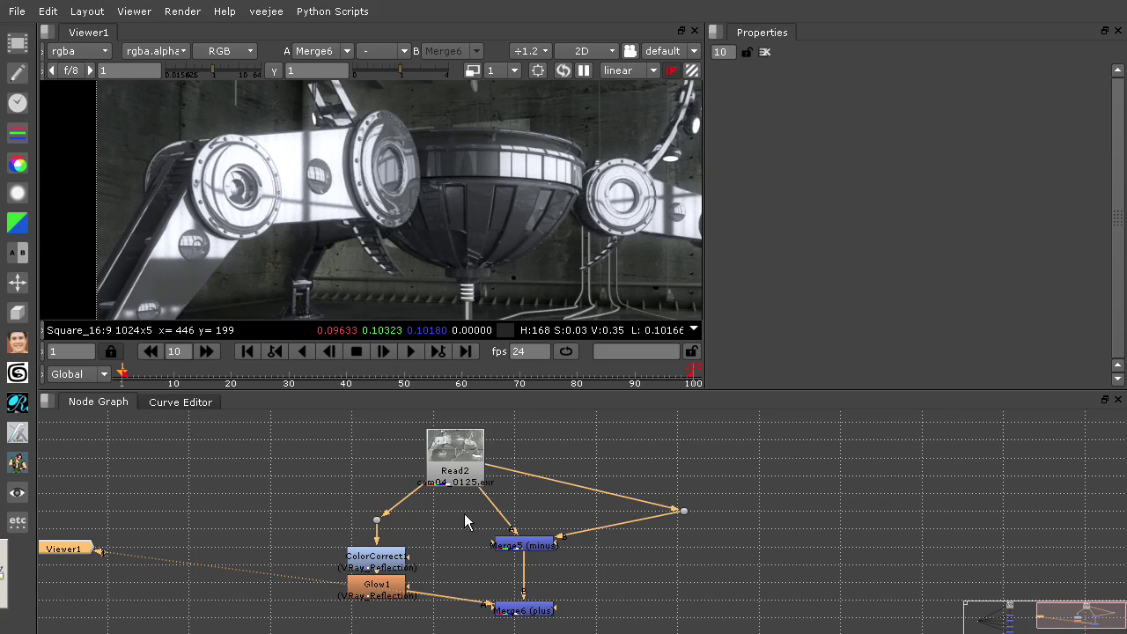
click(700, 571)
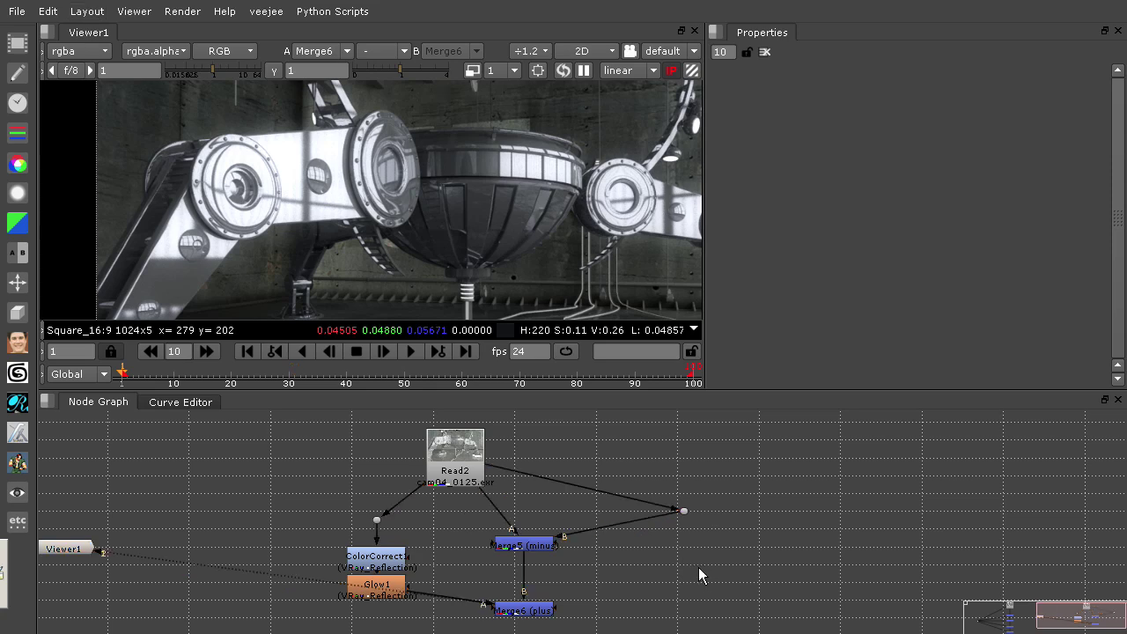
middle_drag(683, 602, 765, 564)
middle_drag(289, 445, 426, 533)
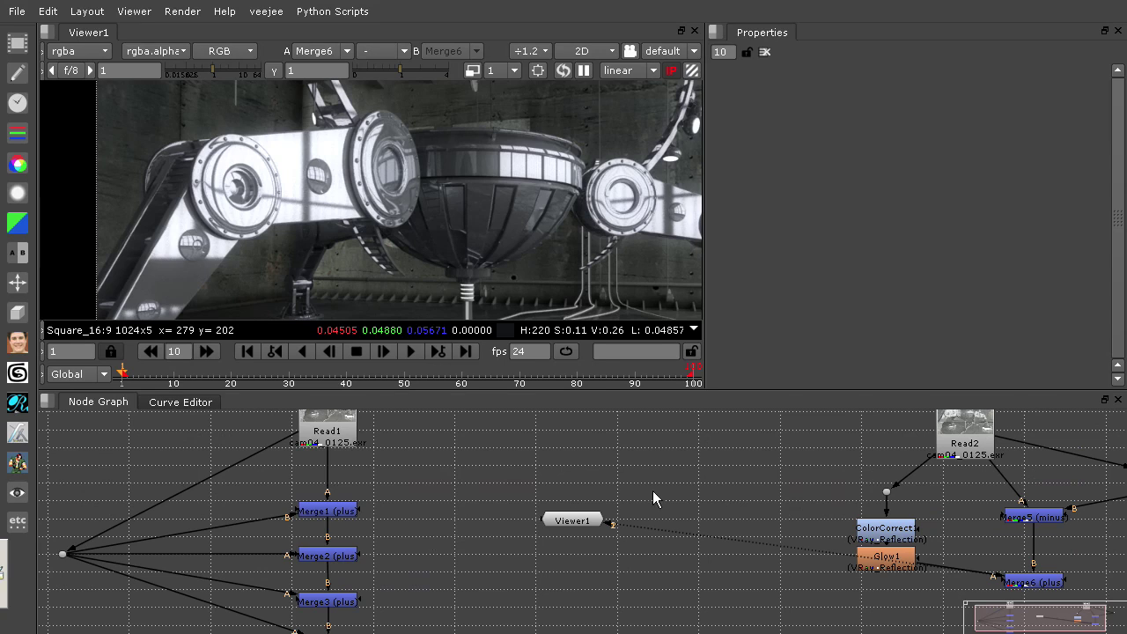
middle_drag(653, 491, 403, 487)
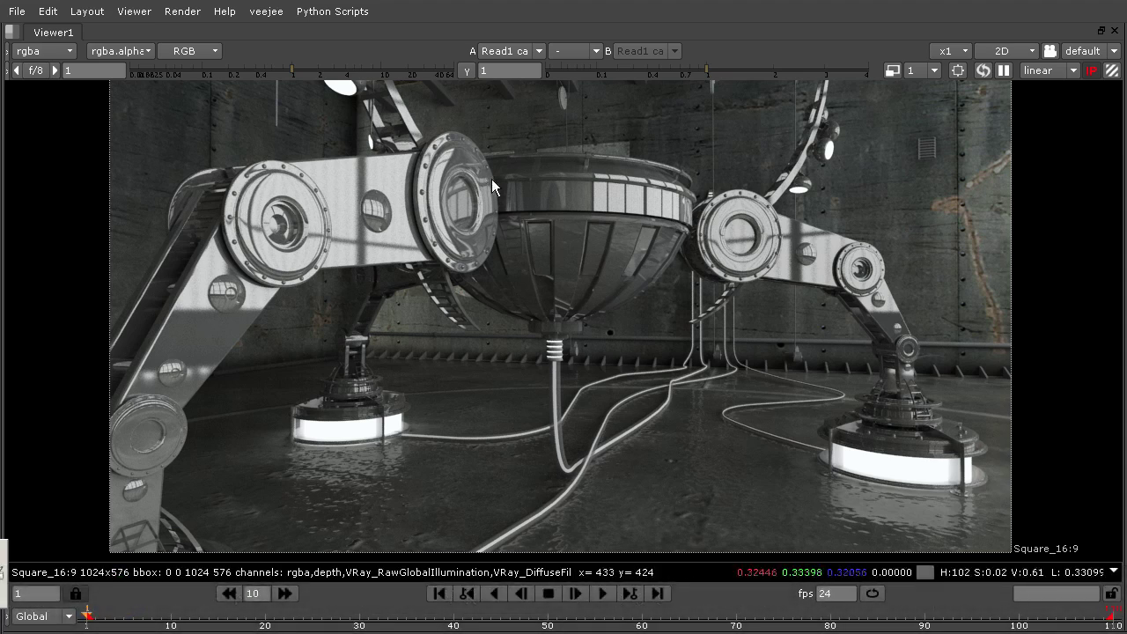
Inspect the Read1 render full-size and look through its available channel layers, keeping rgba displayed.
middle_drag(492, 179, 521, 216)
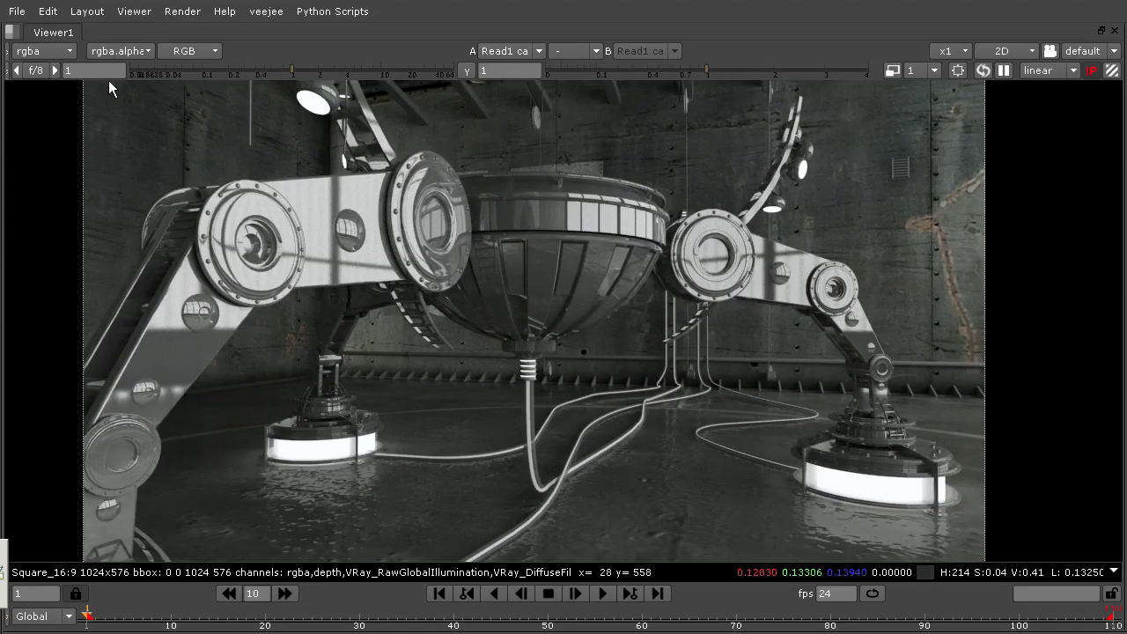
click(63, 51)
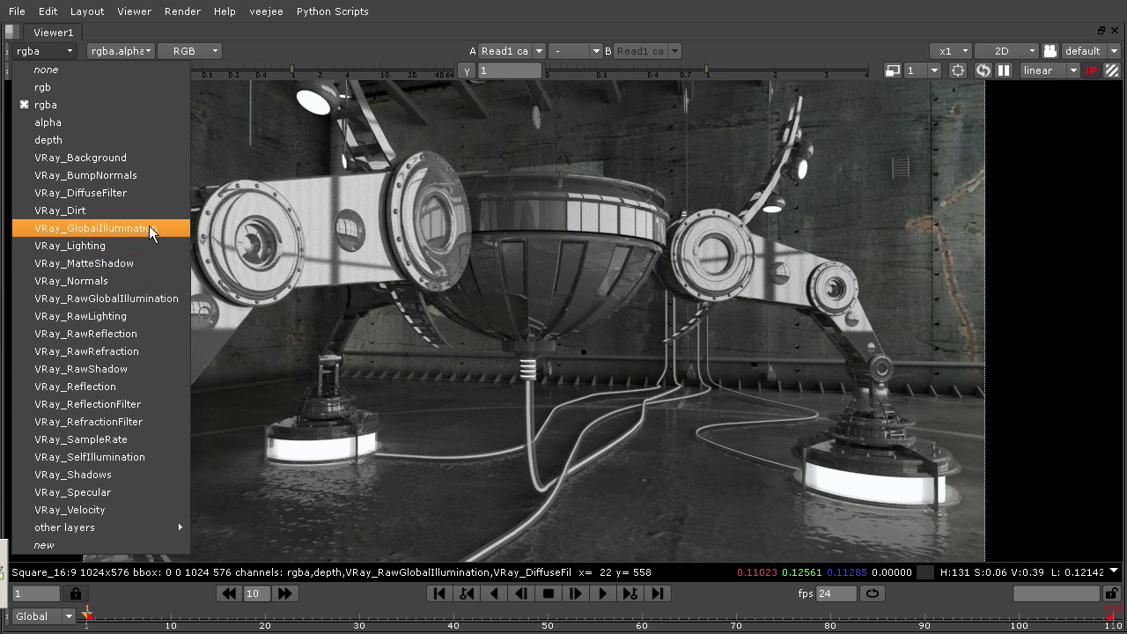
click(1013, 268)
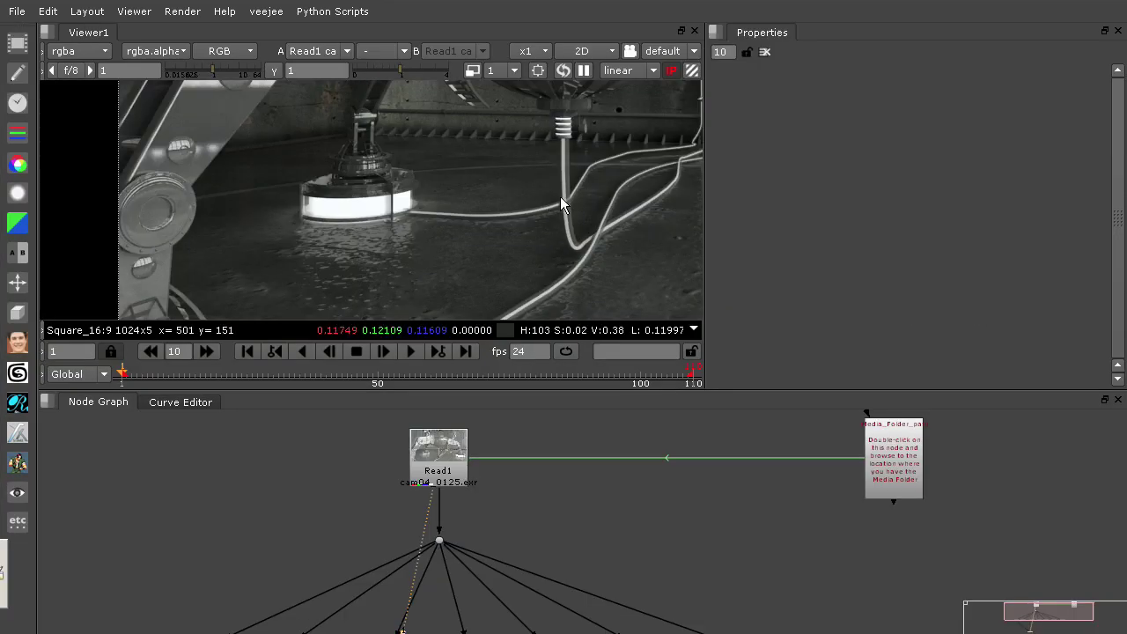
Show the whole Read1 render in the viewer and inspect how Read1 feeds the dot above the Shuffle nodes.
scroll(529, 207, down, 4)
scroll(481, 214, up, 1)
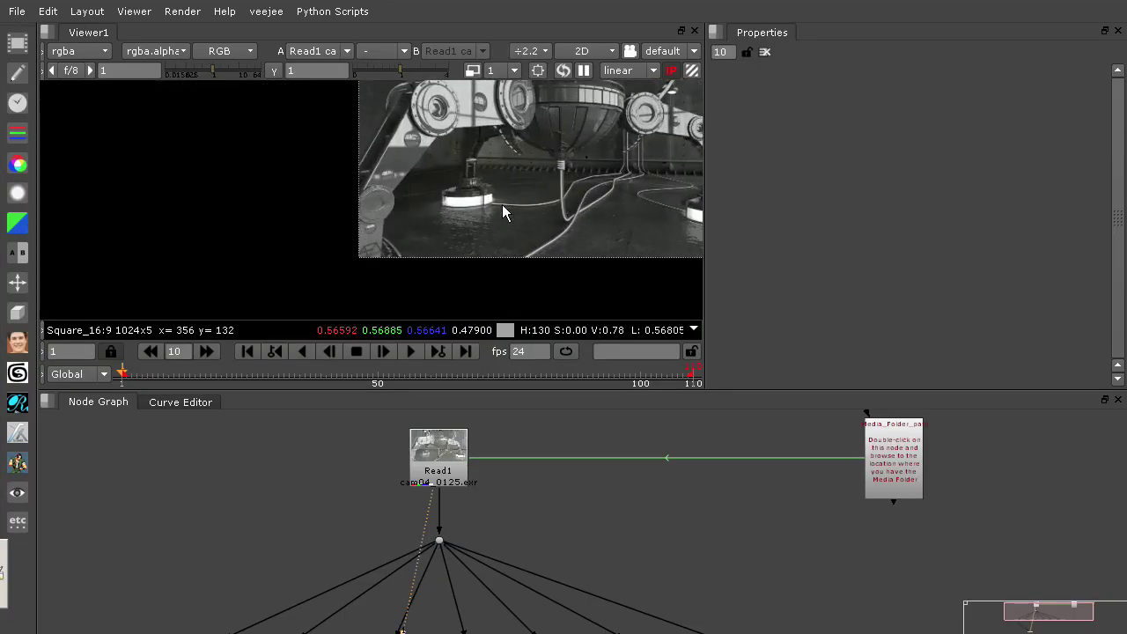
middle_drag(532, 208, 388, 246)
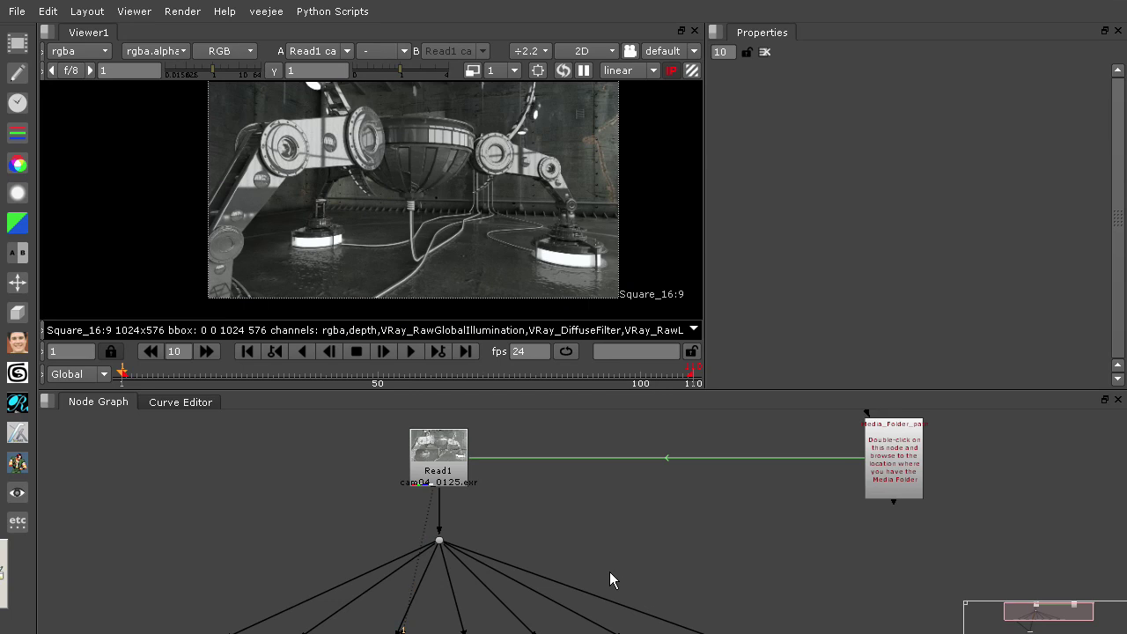
middle_drag(646, 592, 651, 499)
click(429, 426)
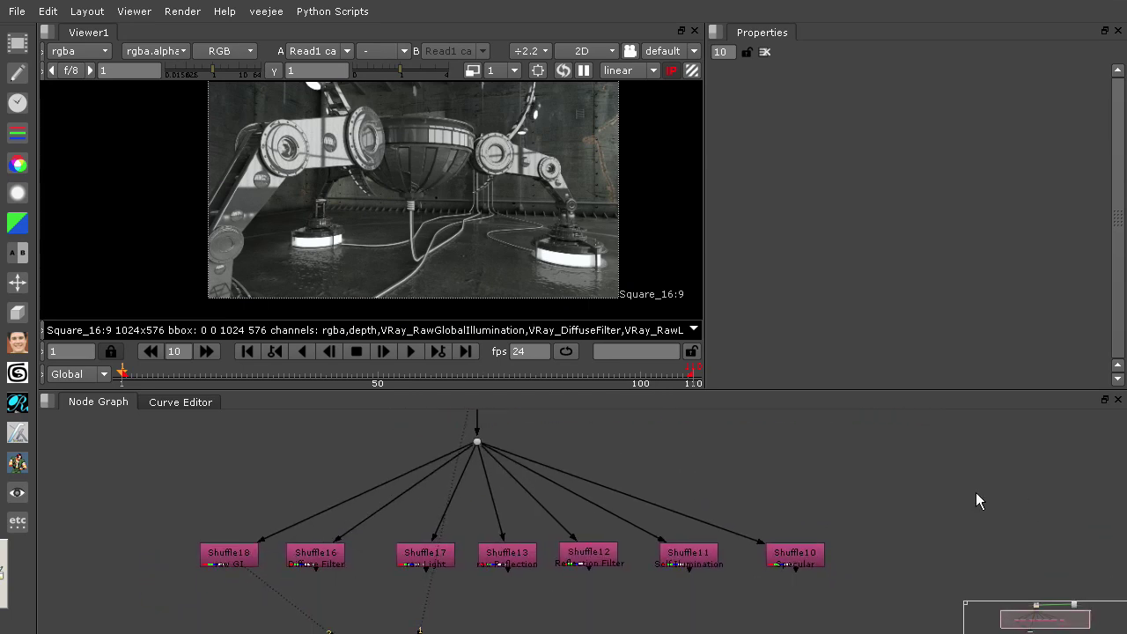
middle_drag(976, 502, 957, 579)
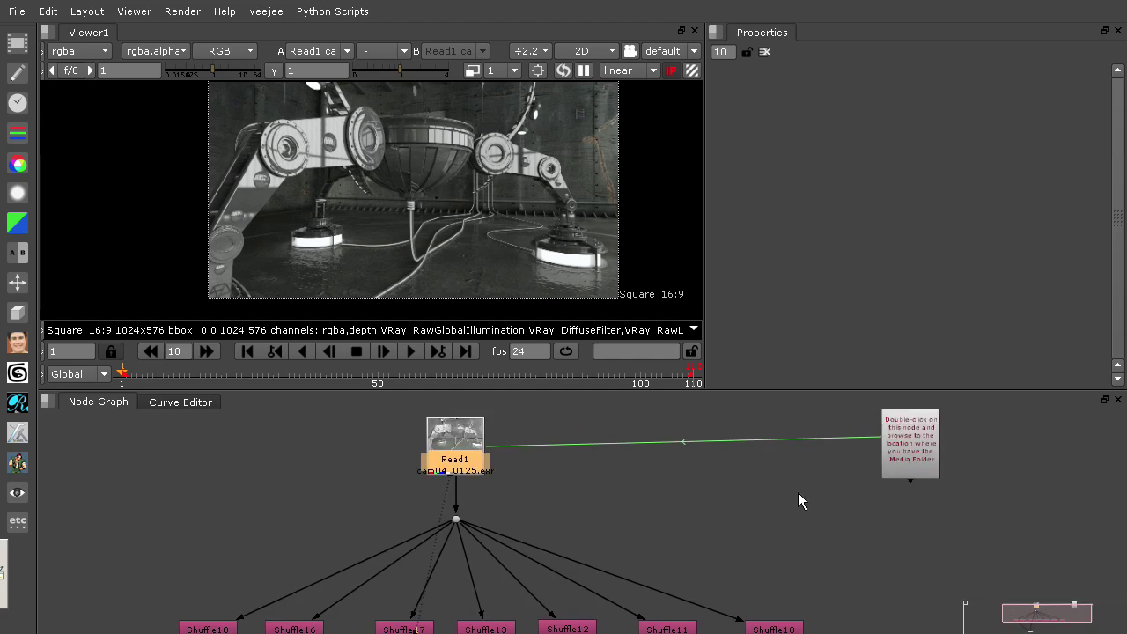
middle_drag(799, 495, 799, 459)
drag(469, 443, 458, 493)
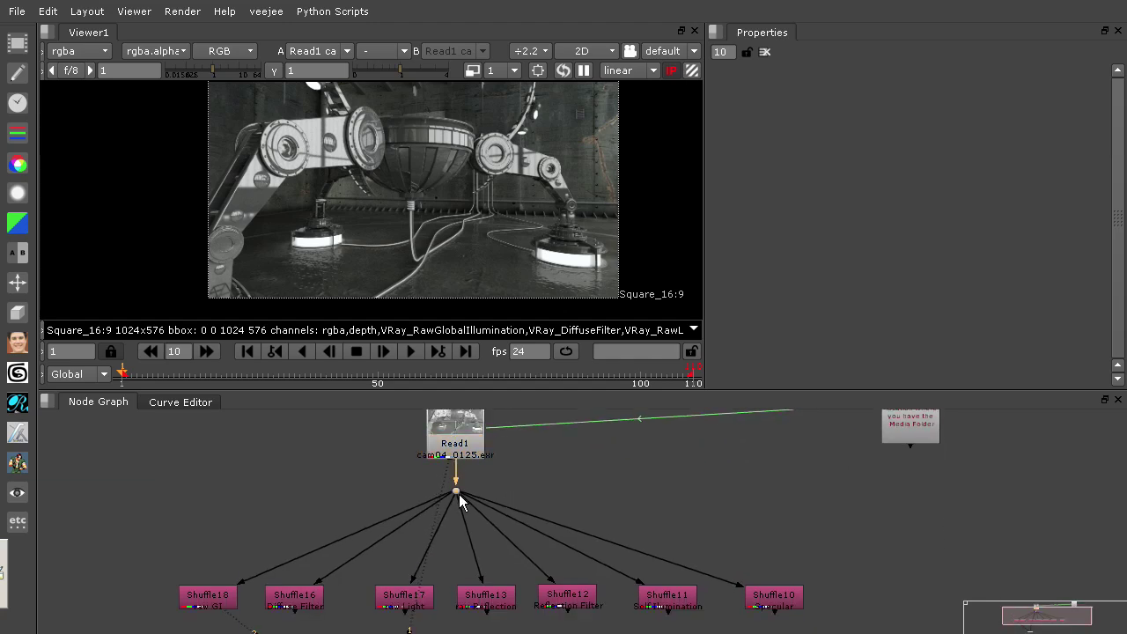
Go through the seven Shuffle nodes one by one, from Shuffle18 (Raw GI) to Shuffle10 (Specular), to identify each extracted pass.
click(198, 614)
click(296, 603)
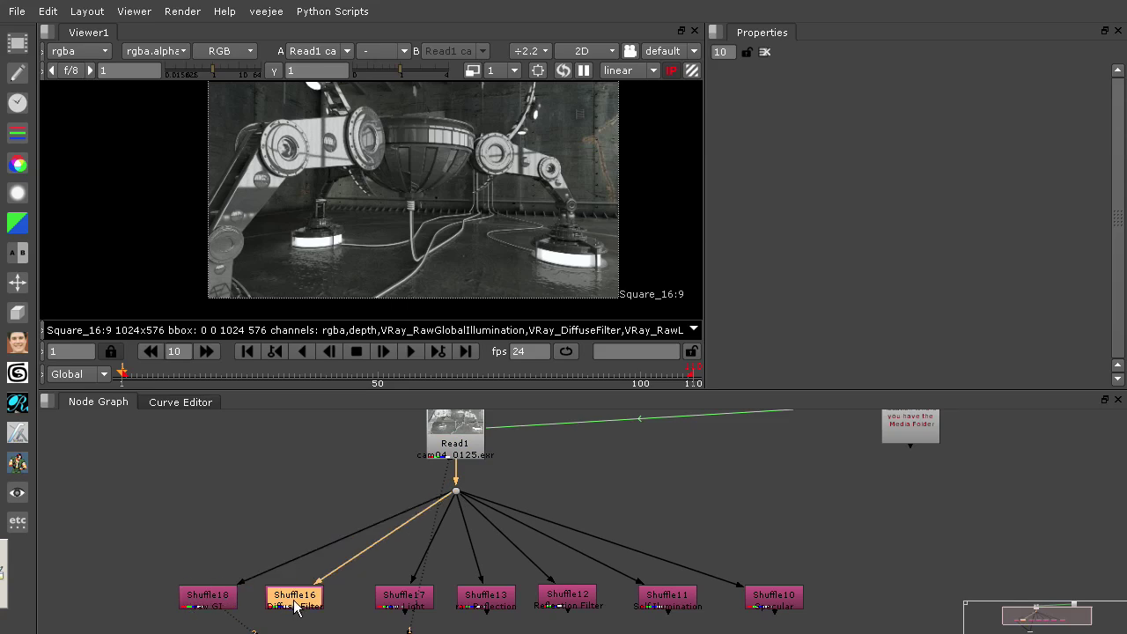
click(393, 607)
click(483, 602)
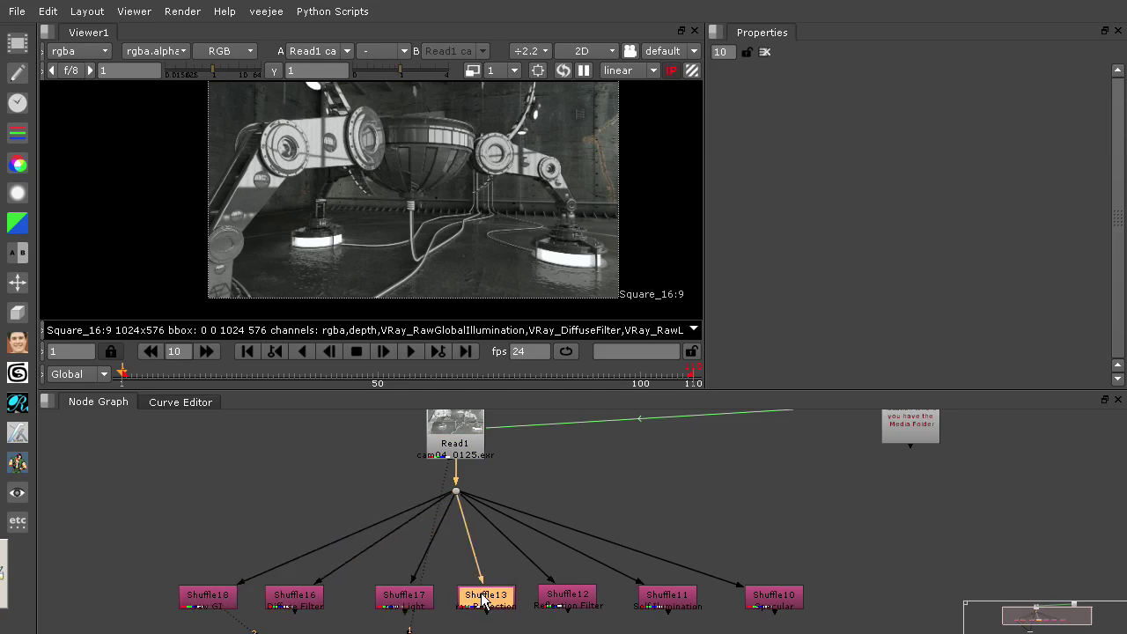
click(577, 606)
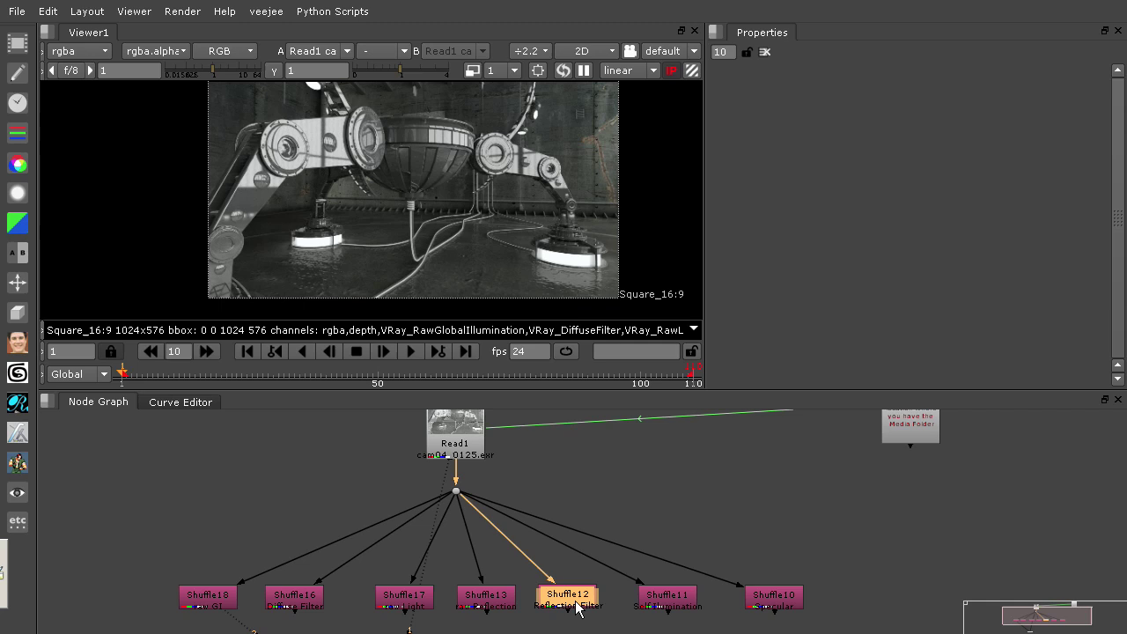
click(676, 606)
click(778, 608)
middle_drag(874, 585, 872, 529)
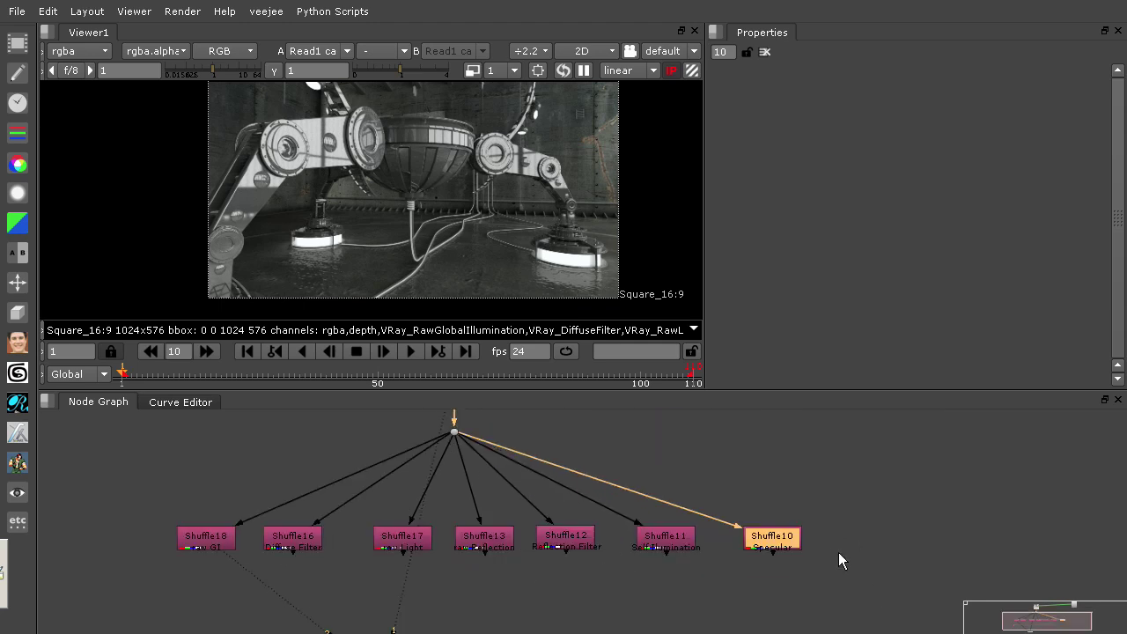
Select the Self Illumination and Specular Shuffle nodes together to single them out, and clear the selection.
drag(853, 567, 624, 491)
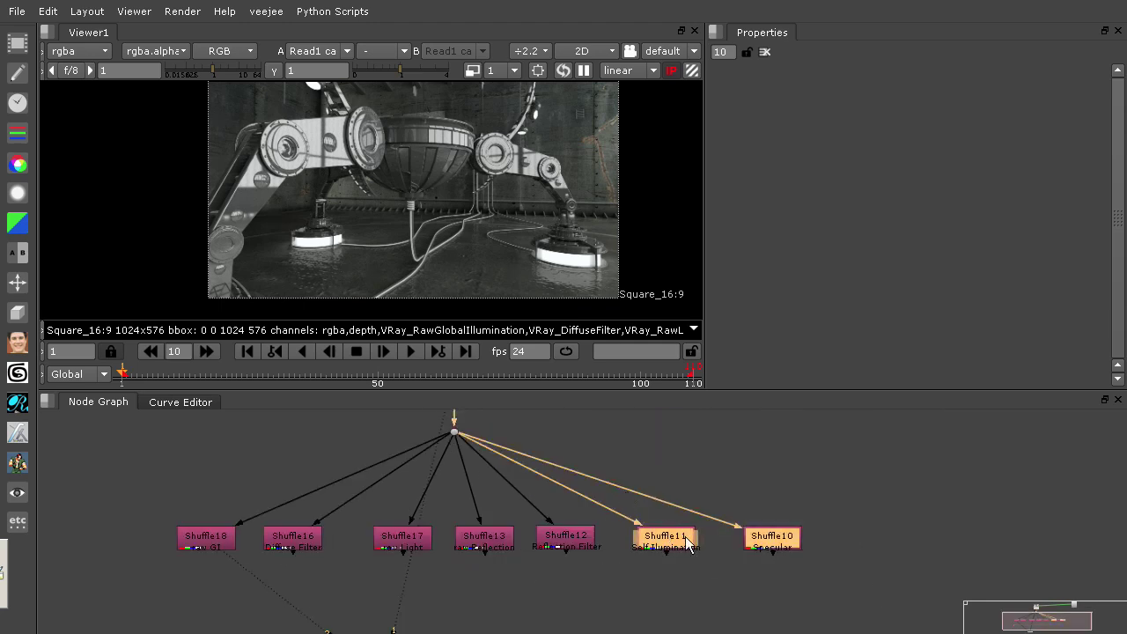
middle_drag(552, 589, 613, 550)
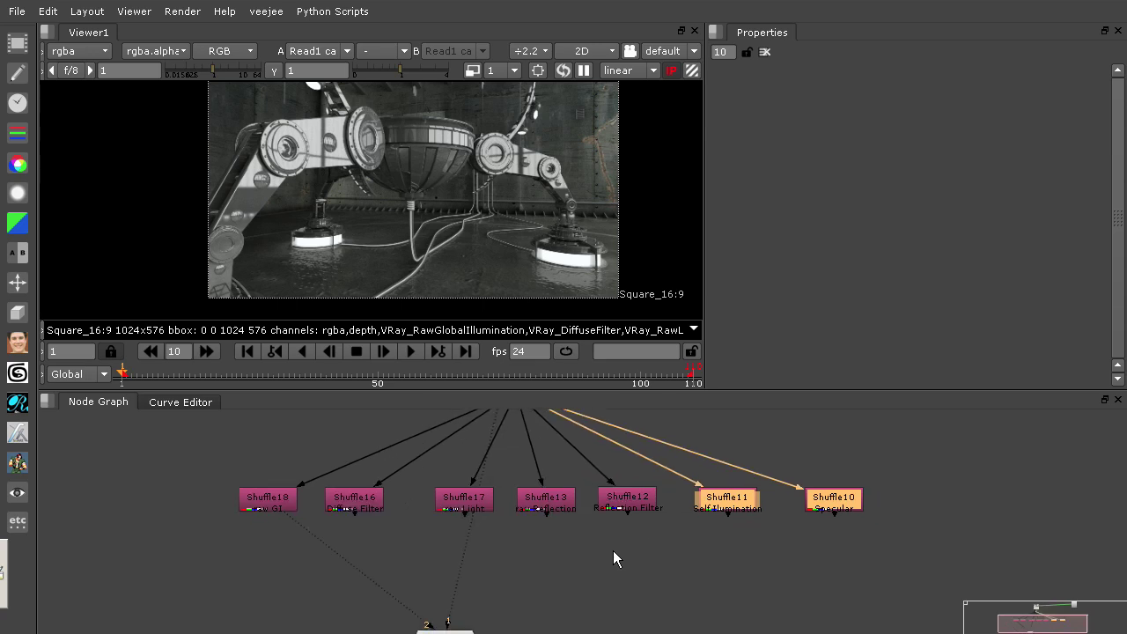
click(524, 548)
Show Shuffle18 in the viewer and compare its VRay_GlobalIllumination layer with the VRay_RawGlobalIllumination layer.
click(261, 509)
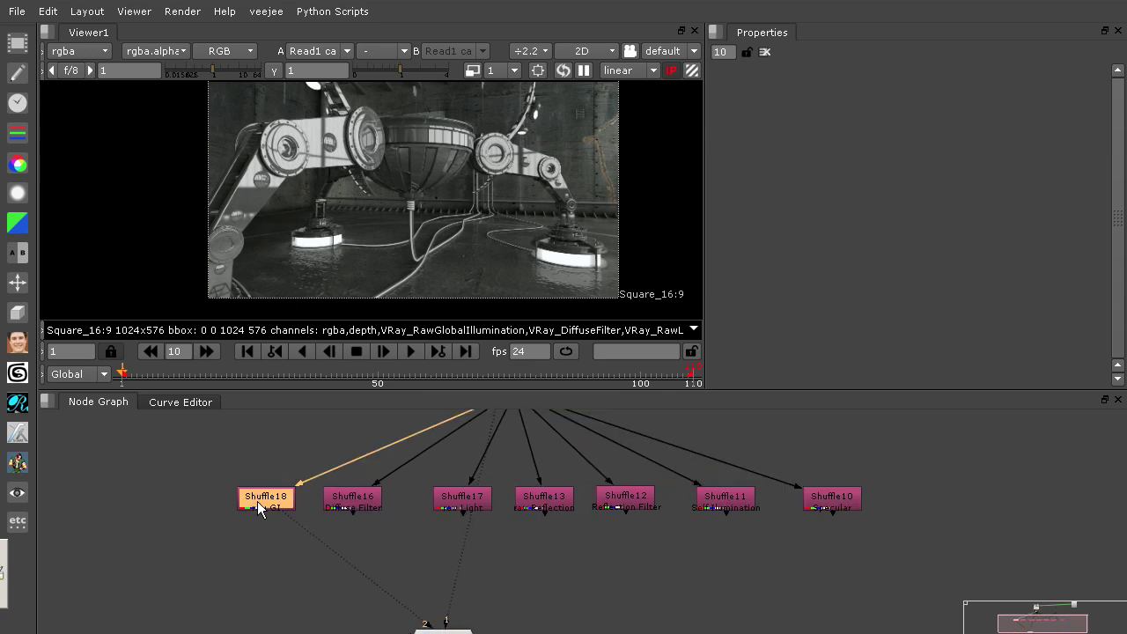
key(f)
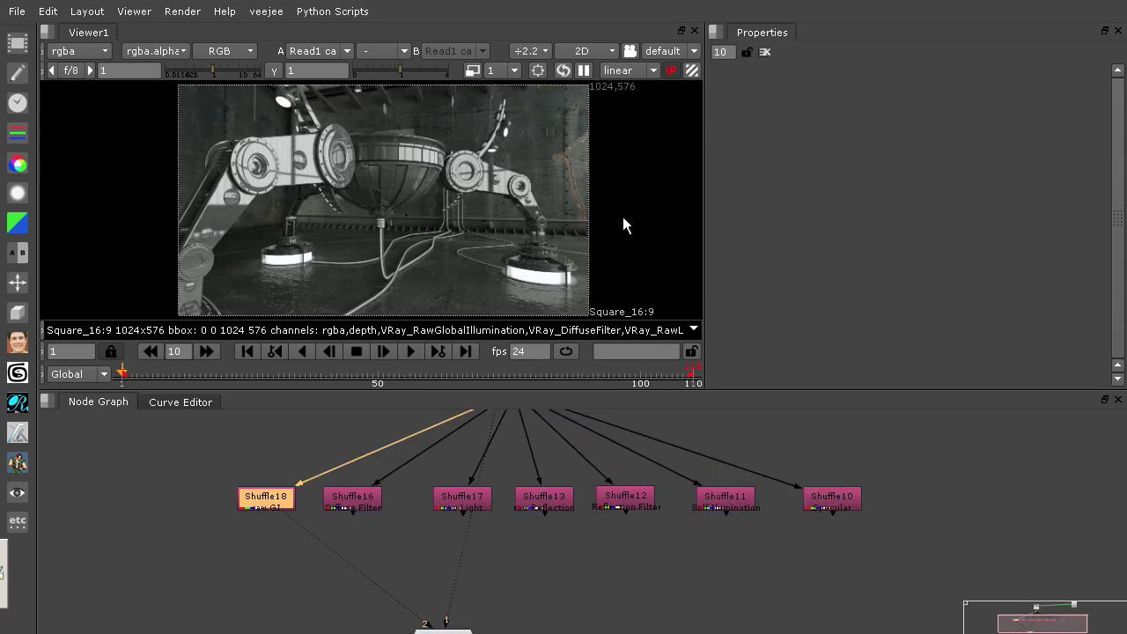
key(1)
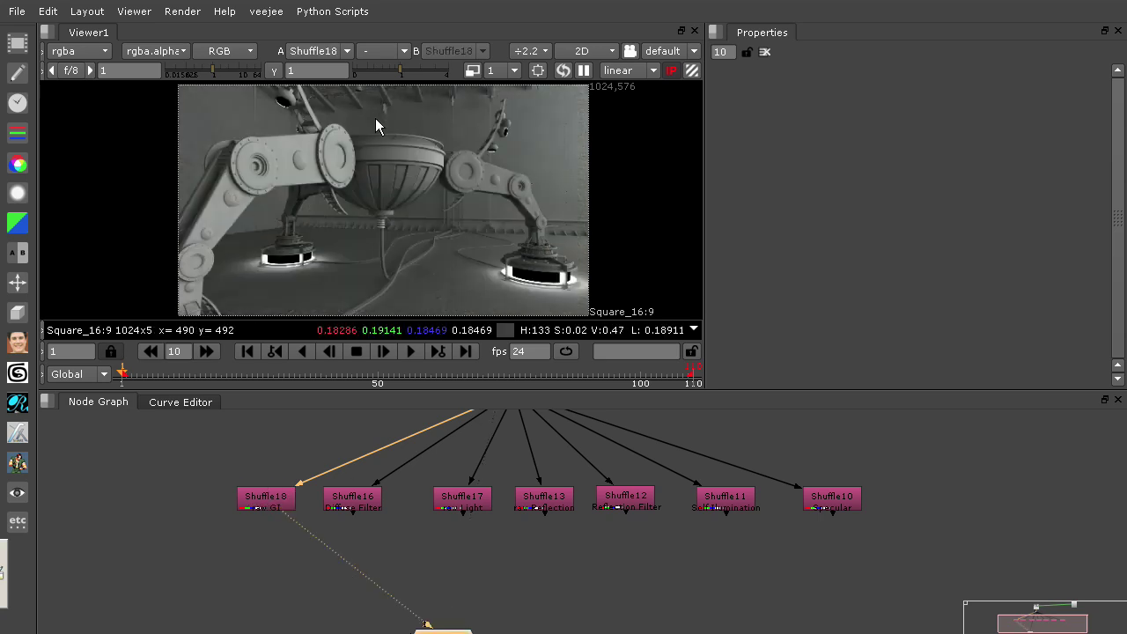
click(99, 55)
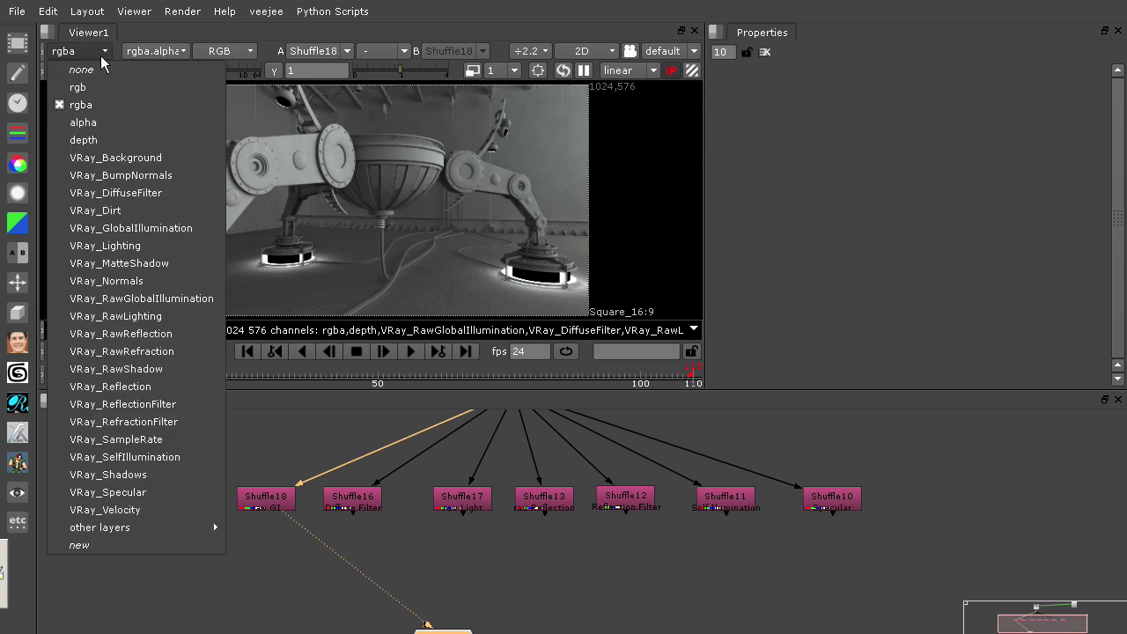
click(203, 225)
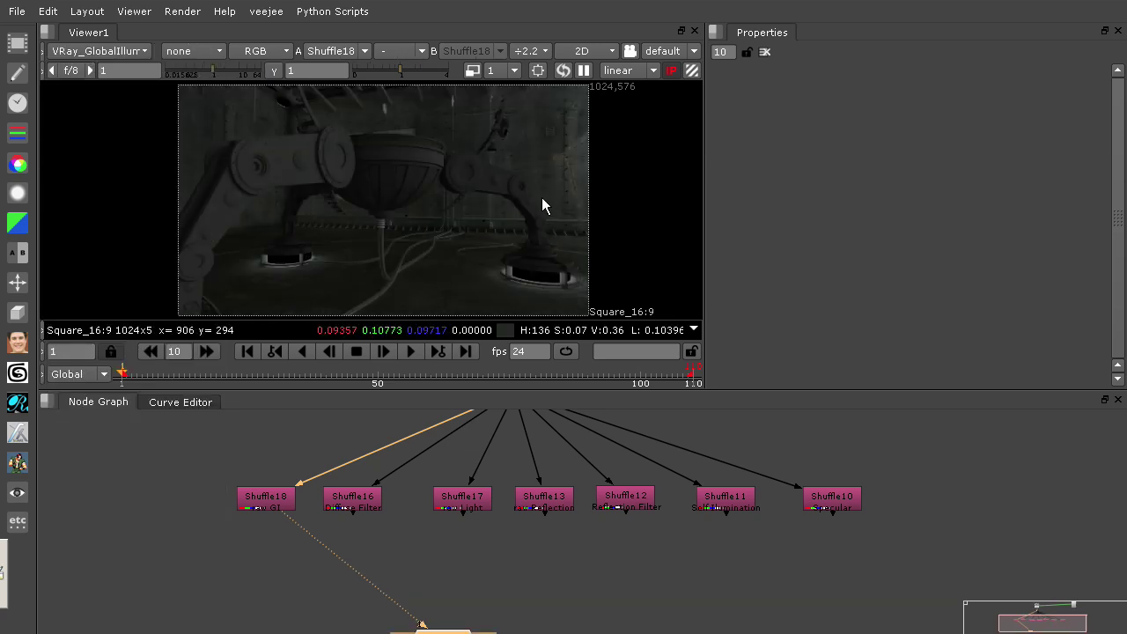
click(127, 53)
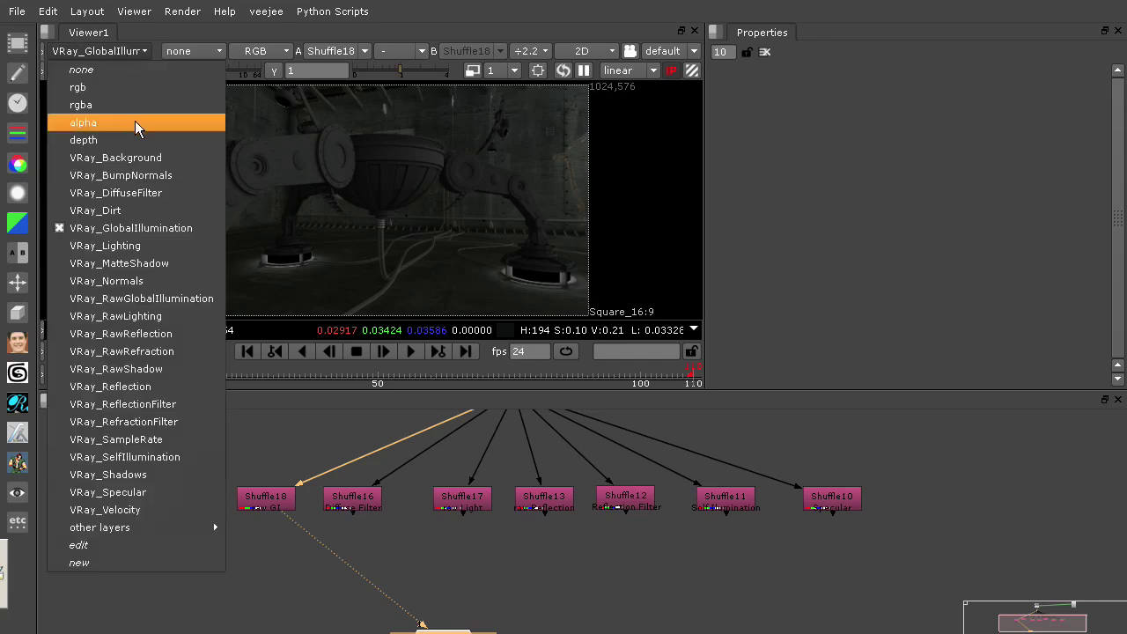
click(177, 298)
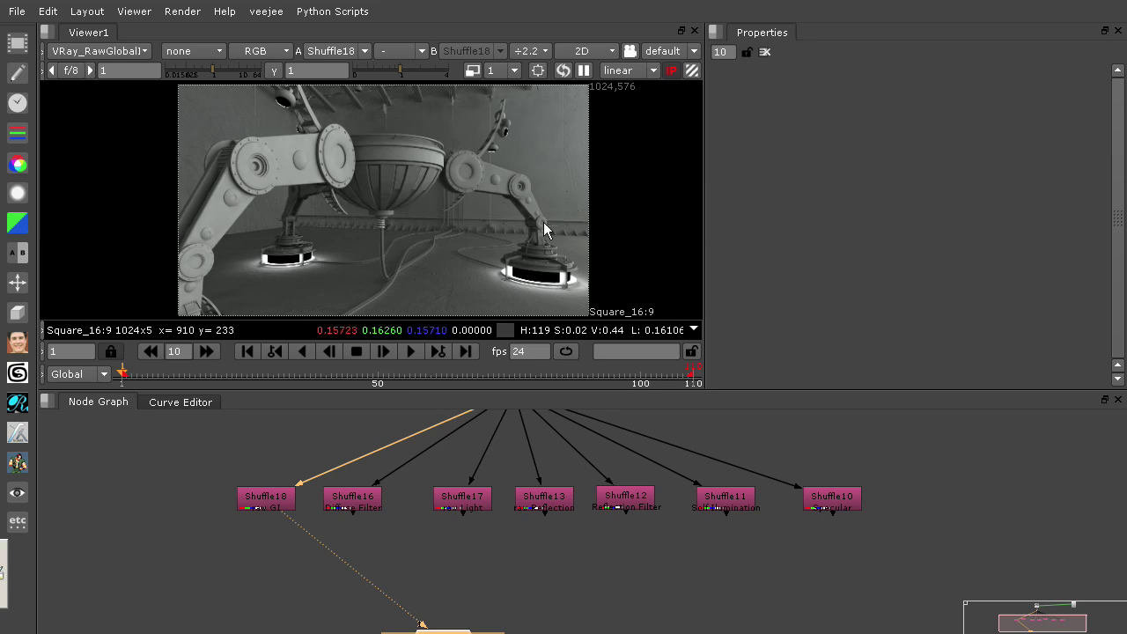
Inspect the VRay_RawGlobalIllumination pass full-size, looking closely at the robot's legs, body and the ceiling.
scroll(448, 247, up, 4)
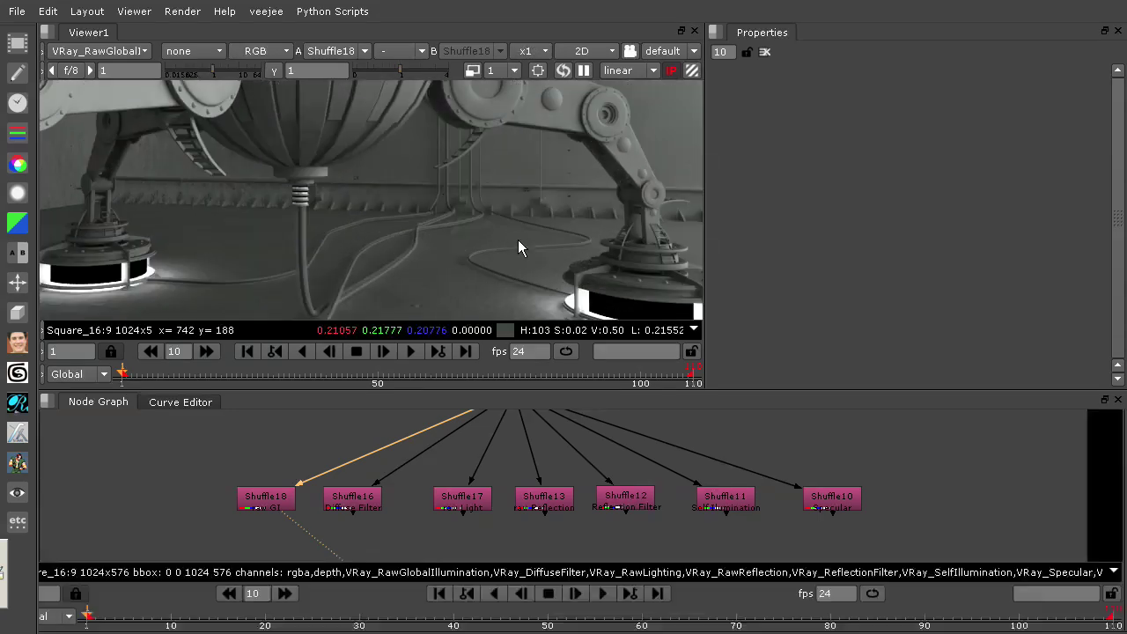
key(space)
scroll(771, 249, up, 2)
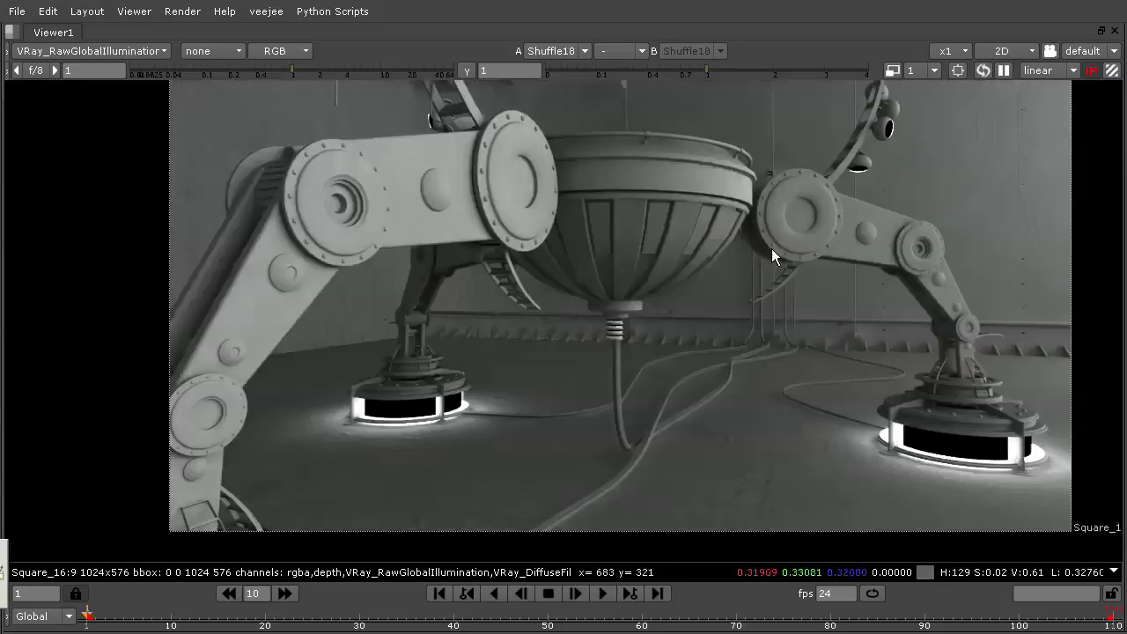
middle_drag(771, 248, 781, 498)
middle_drag(686, 238, 537, 315)
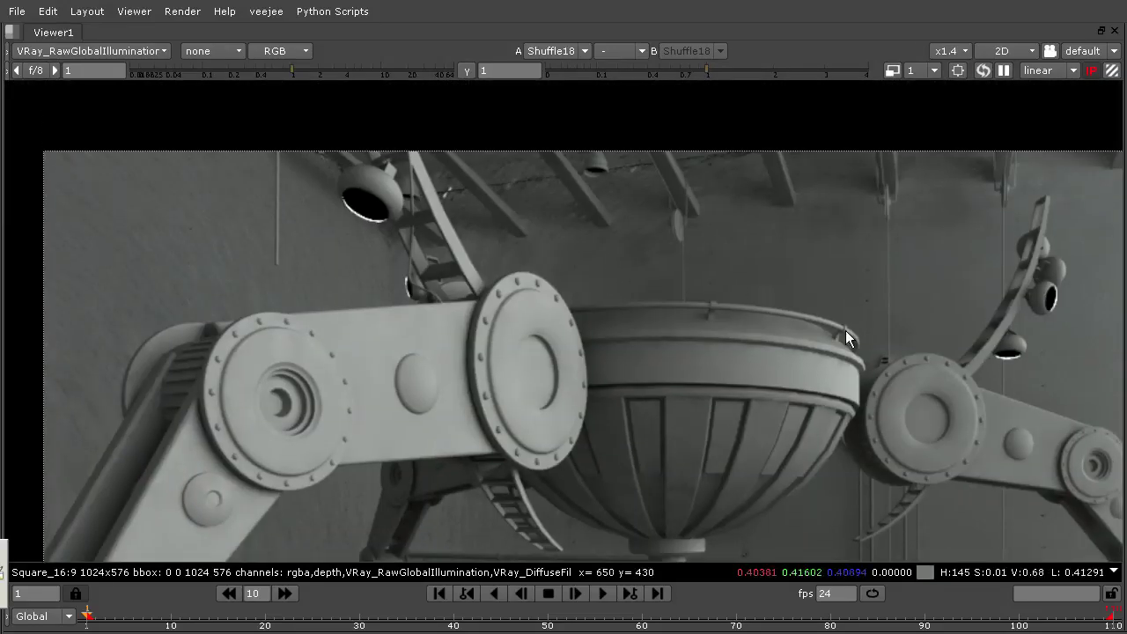
middle_drag(845, 330, 841, 297)
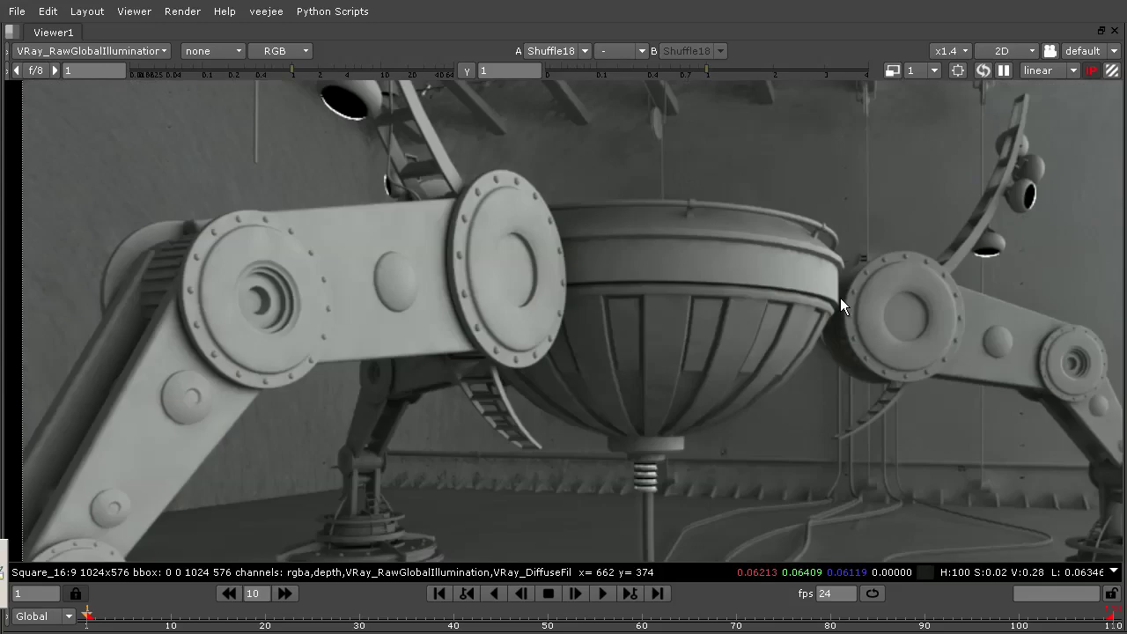
Display the VRay_GlobalIllumination layer full-size for comparison, and return to the normal layout with the robot in view.
click(96, 57)
click(178, 231)
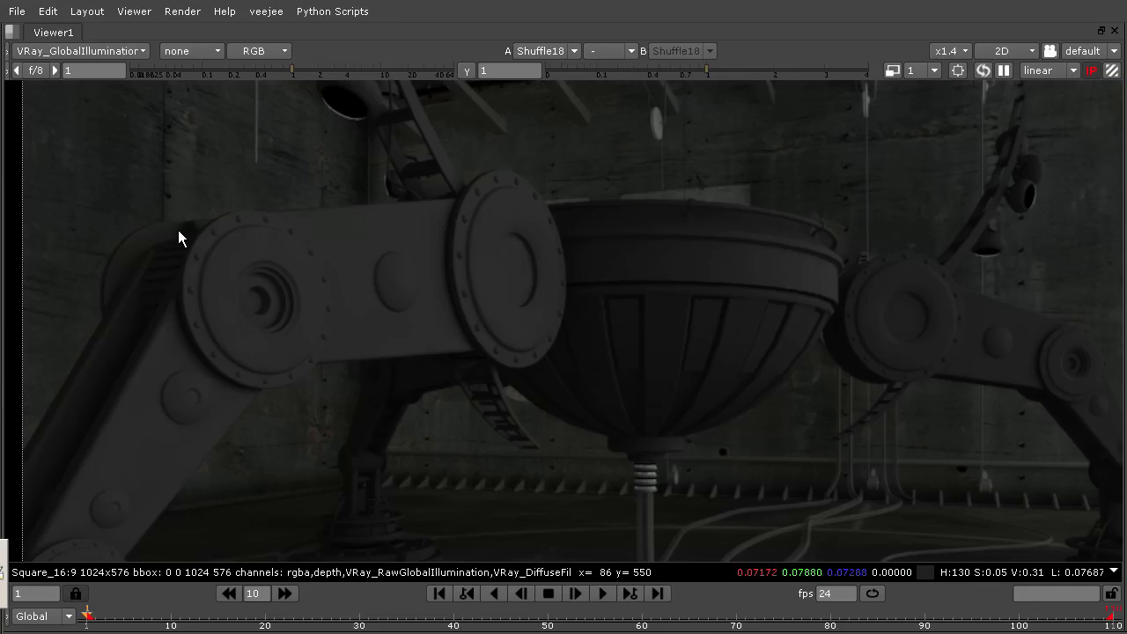
key(space)
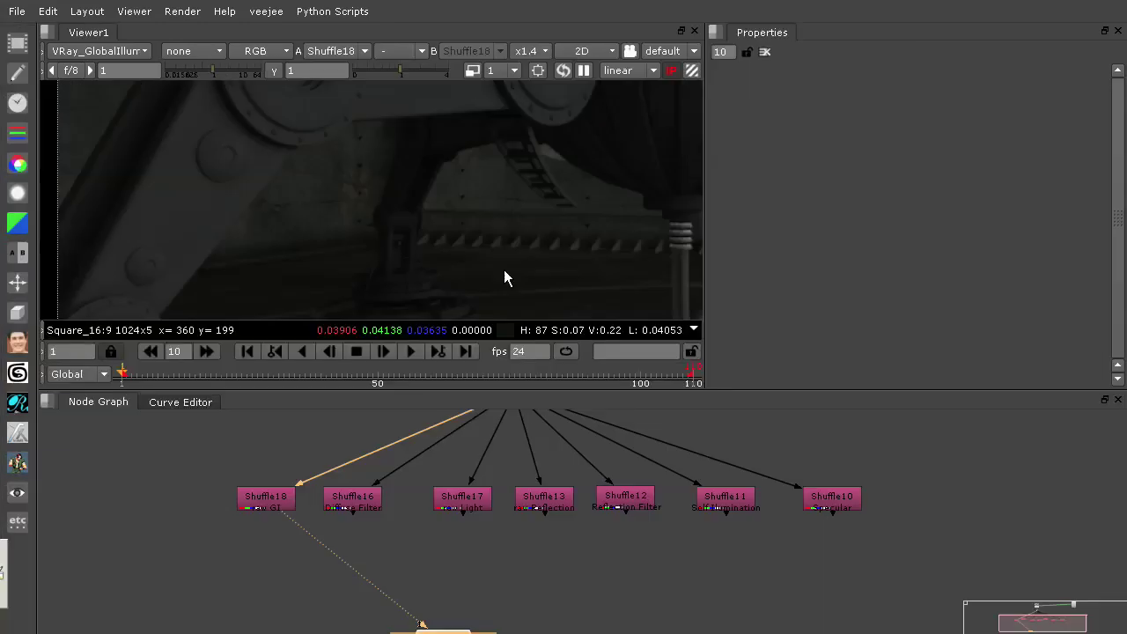
scroll(488, 218, down, 5)
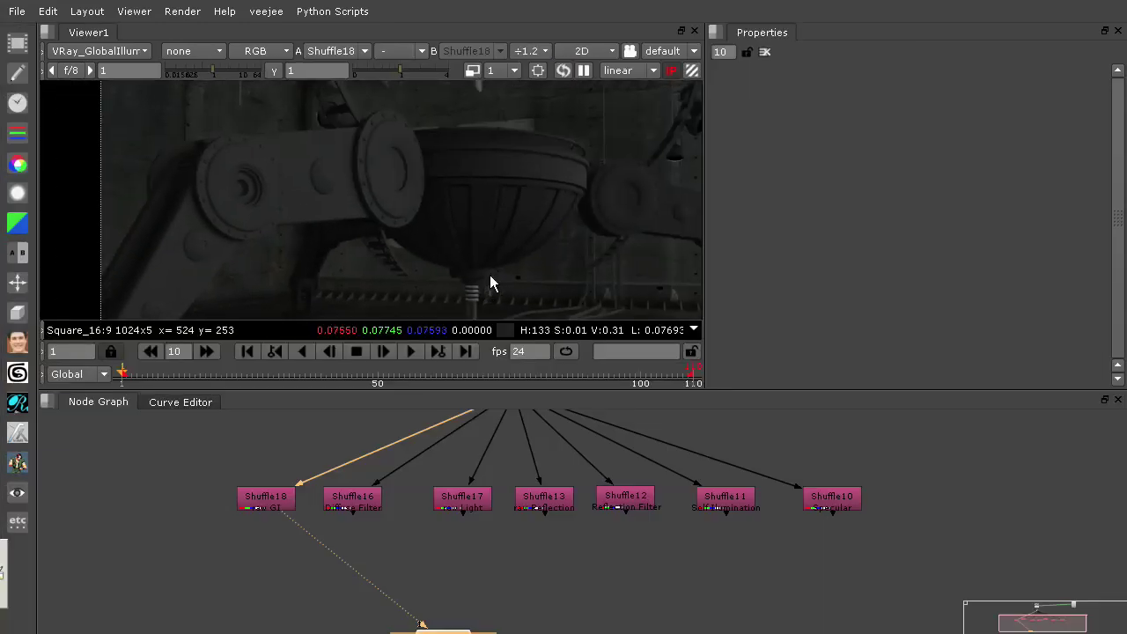
Single out the Raw GI, raw light and Diffuse Filter Shuffle nodes one after another.
click(266, 505)
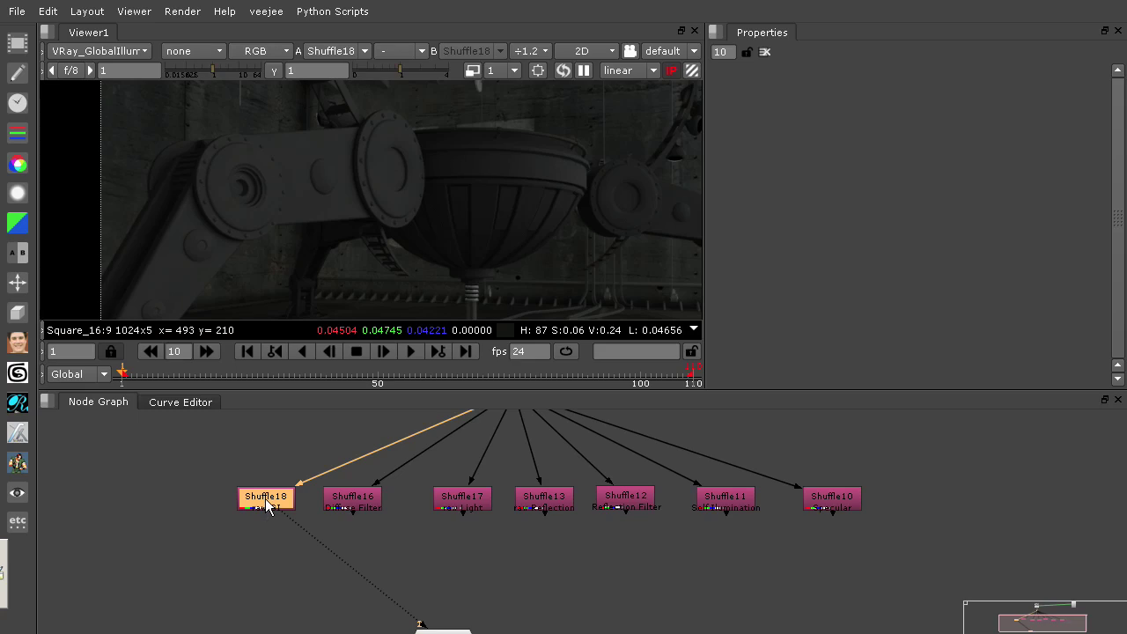
click(468, 499)
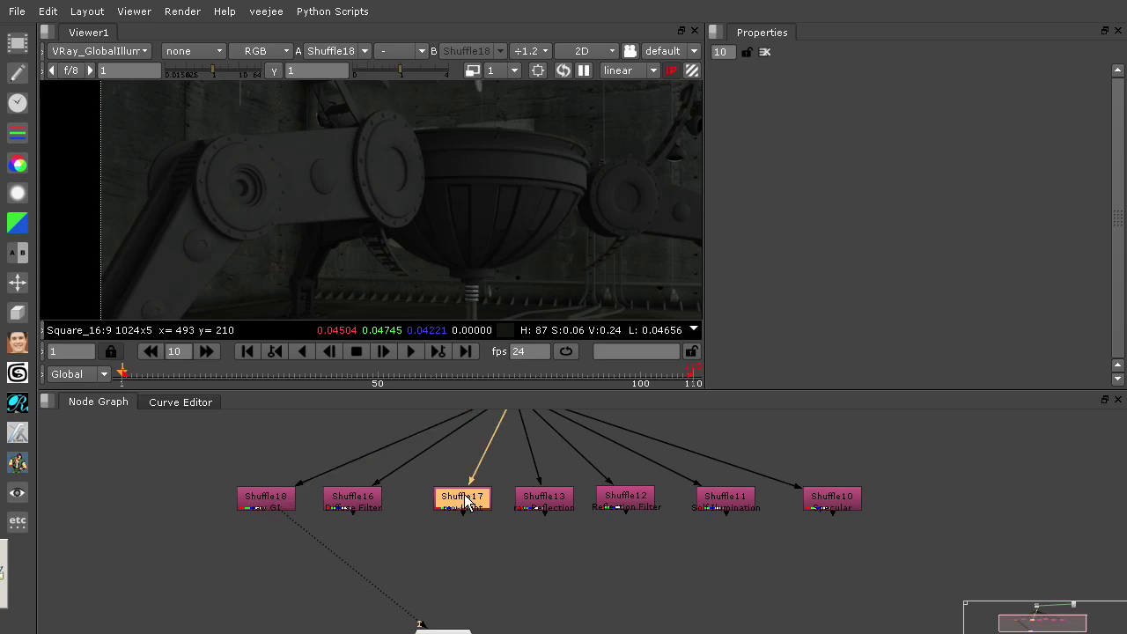
click(289, 497)
click(357, 507)
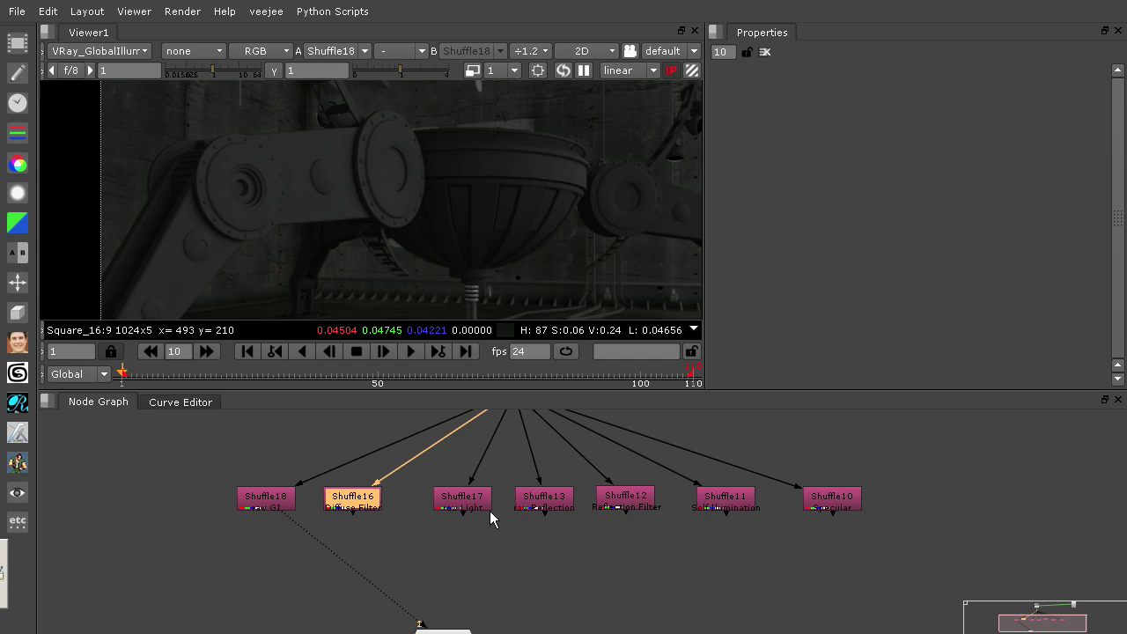
Show the Diffuse Filter node Shuffle16 in the viewer and display its rgba channels.
drag(361, 505, 366, 506)
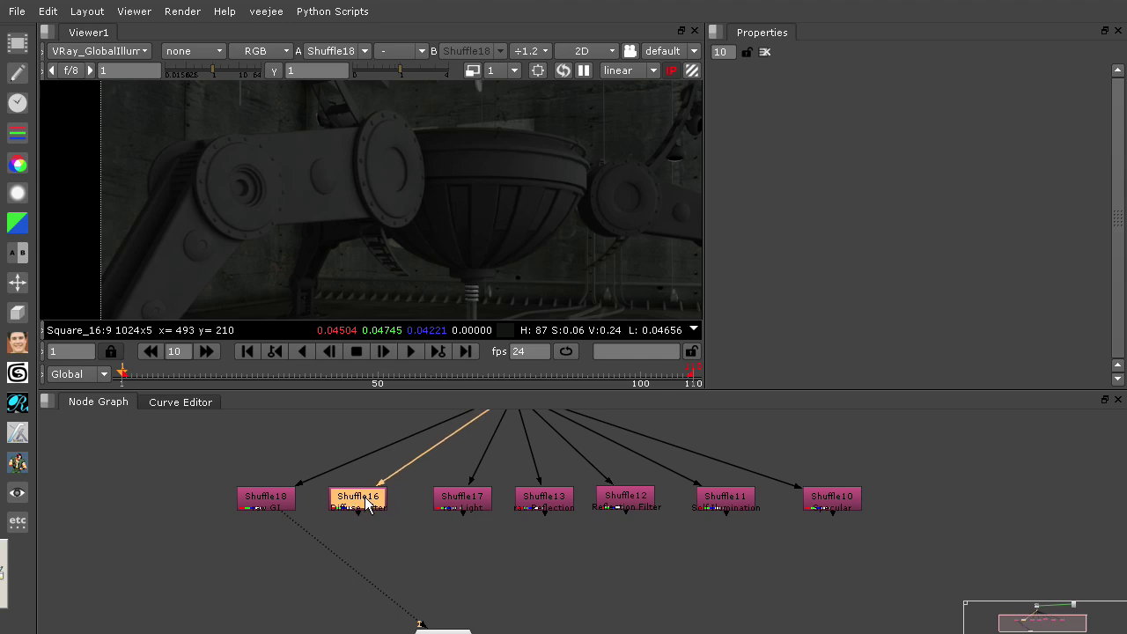
key(2)
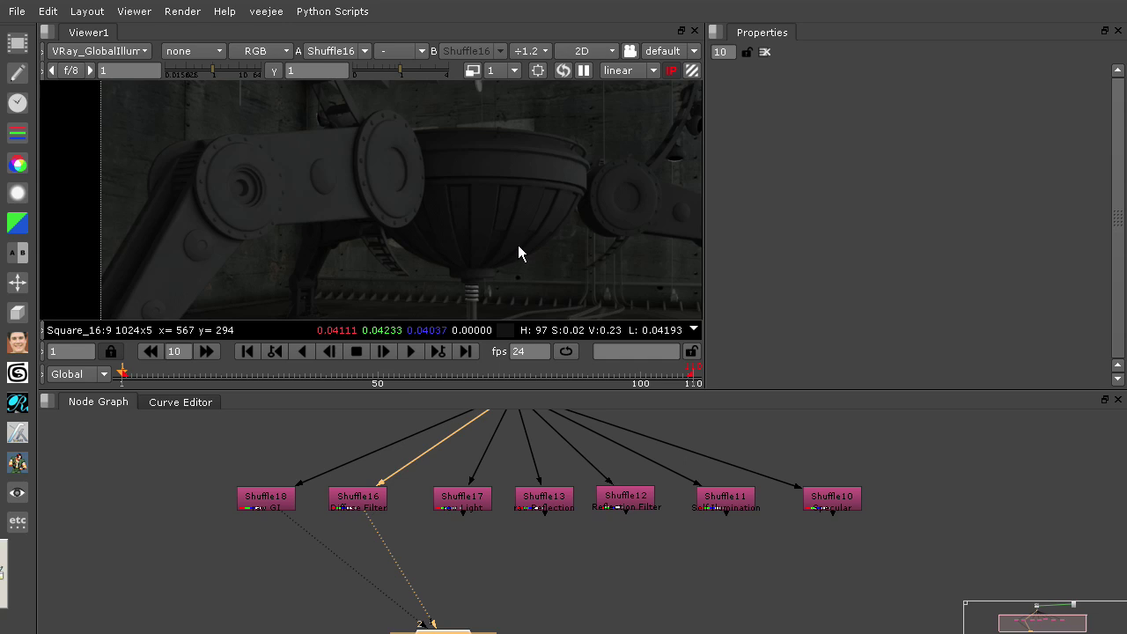
click(349, 500)
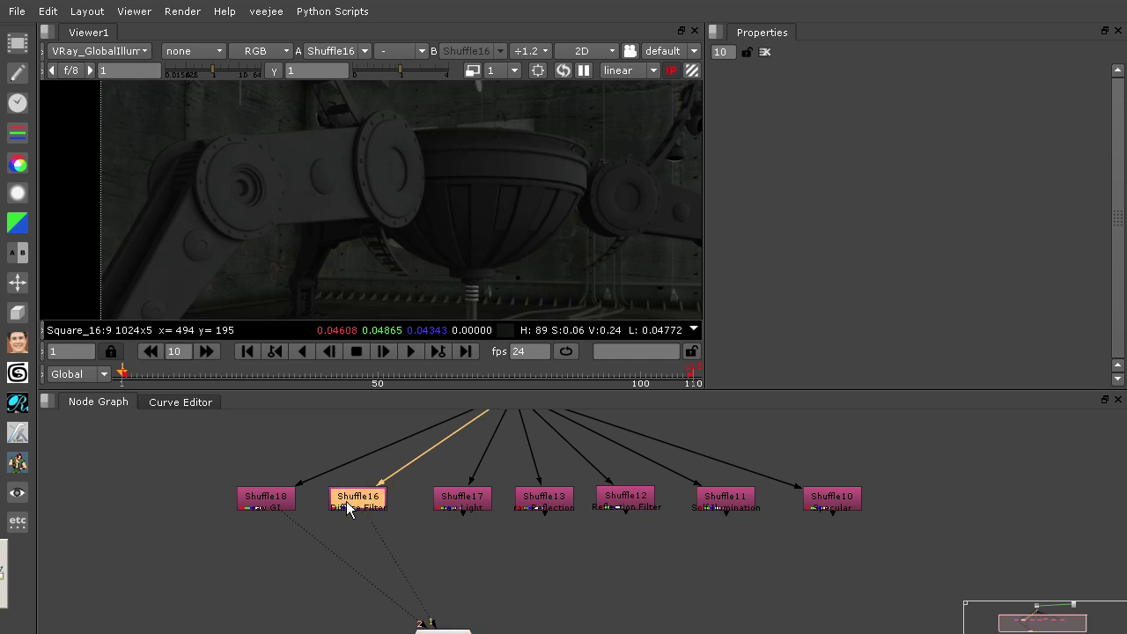
click(93, 52)
click(92, 104)
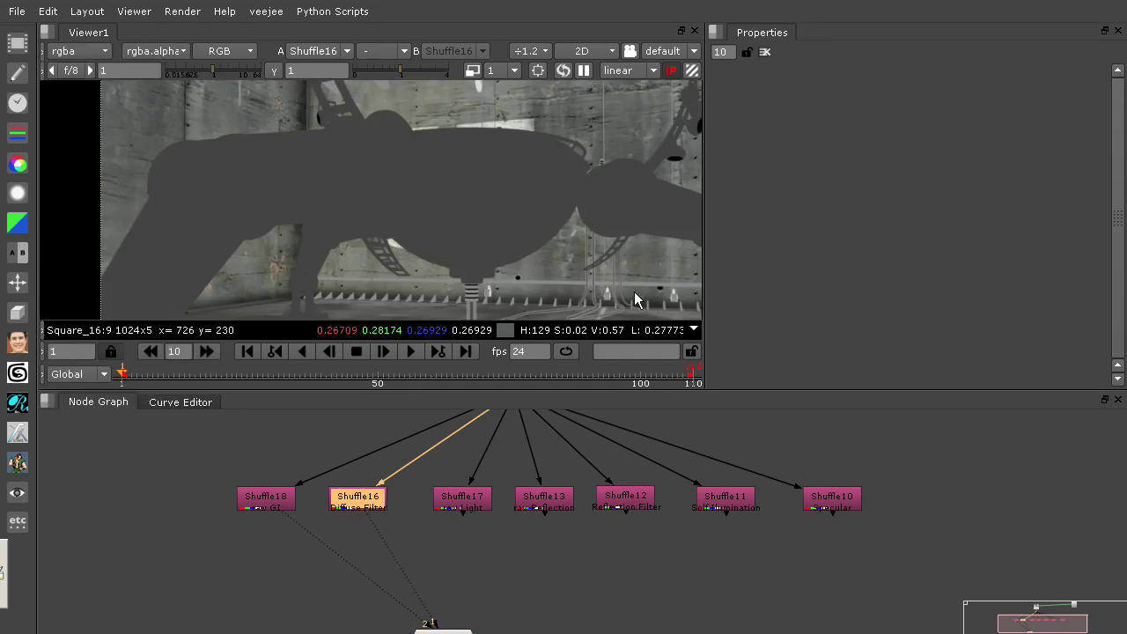
Examine the whole Diffuse Filter pass full-size, and return to the layout with the node graph.
key(space)
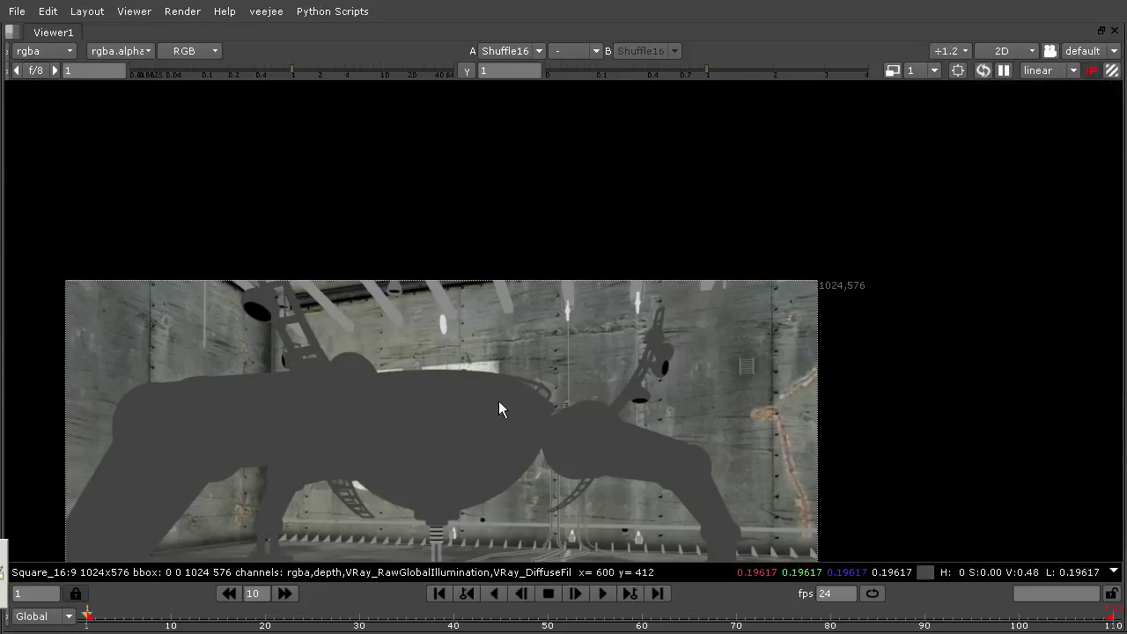
scroll(647, 280, up, 2)
middle_drag(647, 280, 641, 265)
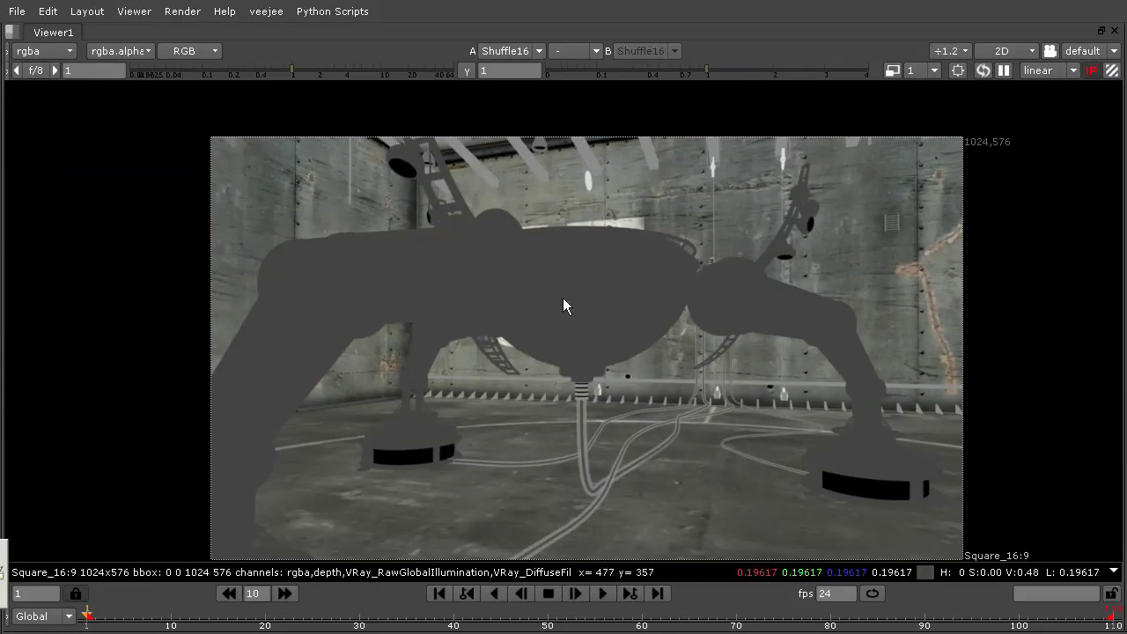
middle_drag(561, 302, 396, 138)
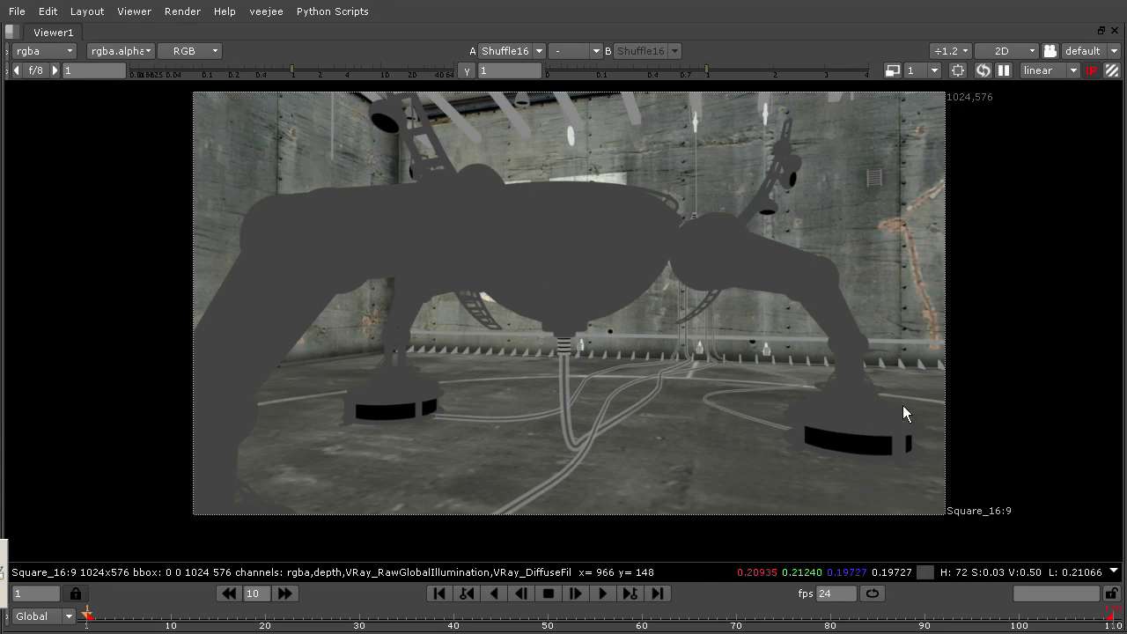
key(space)
middle_drag(503, 176, 437, 246)
scroll(438, 238, down, 3)
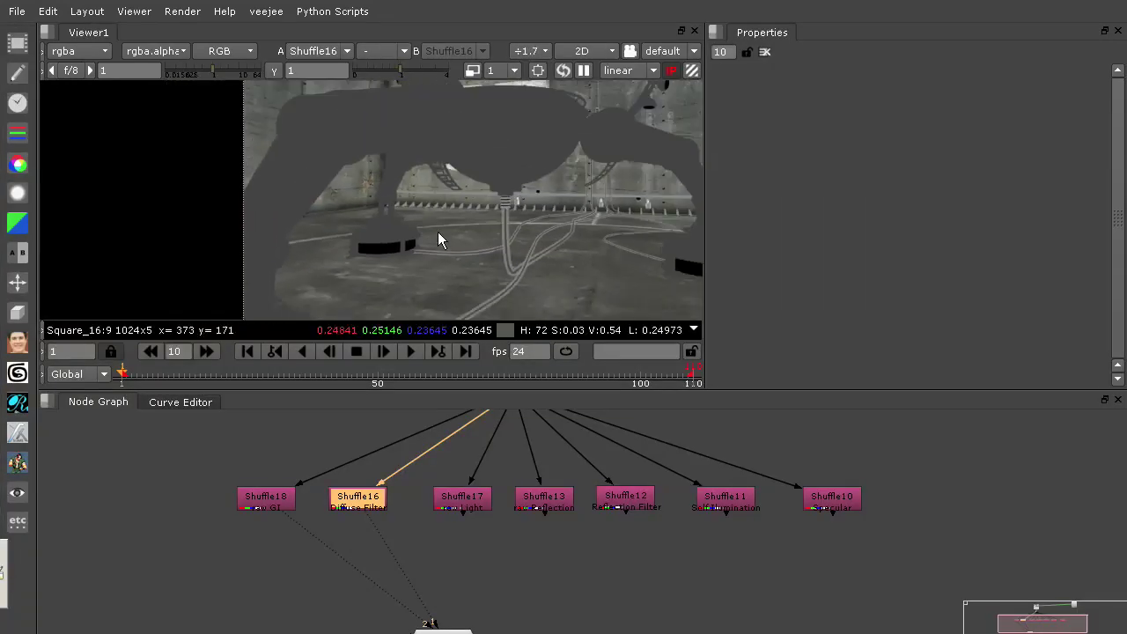
Add a Merge node below Shuffle18, connecting its A input to Shuffle16 (Diffuse Filter) and its B input to Shuffle18 (Raw GI).
click(236, 603)
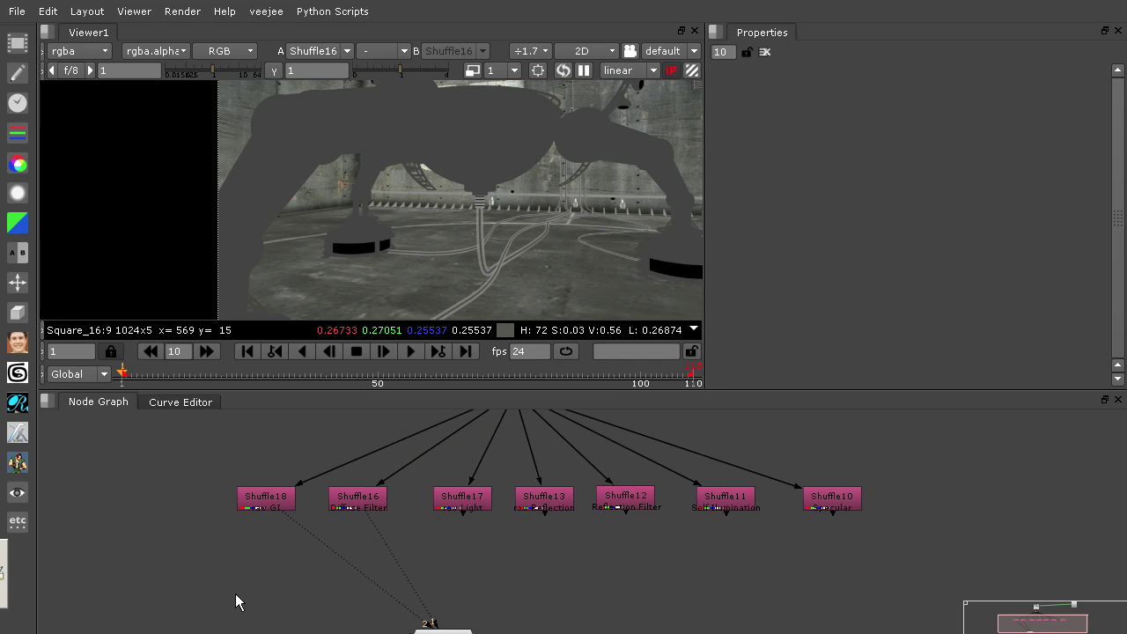
key(m)
drag(236, 592, 354, 507)
drag(285, 555, 268, 507)
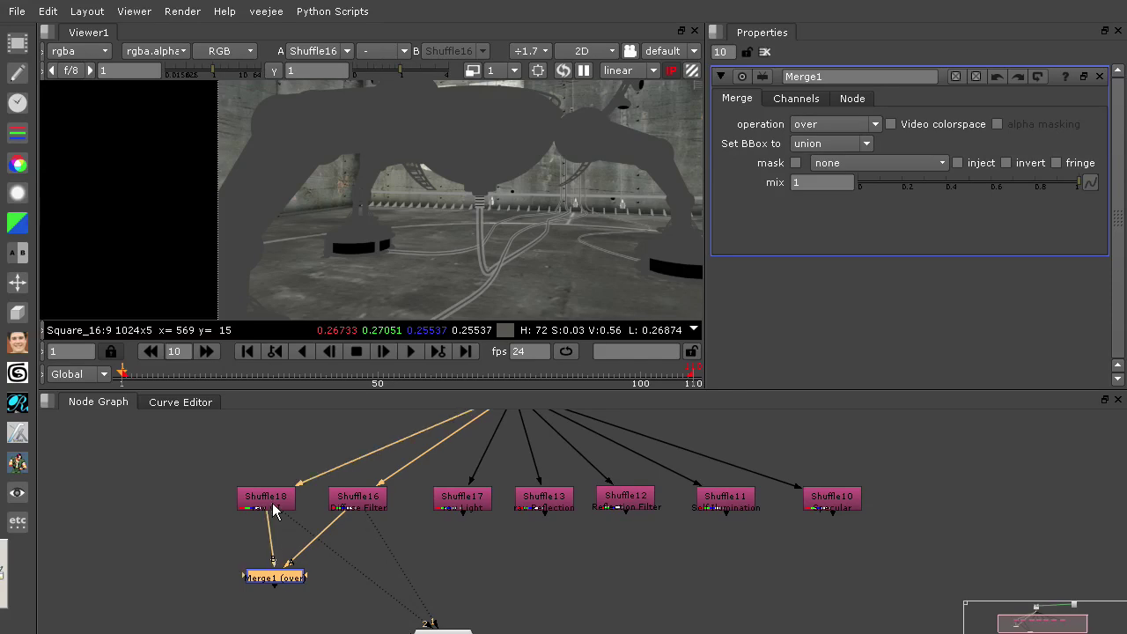
drag(282, 580, 282, 573)
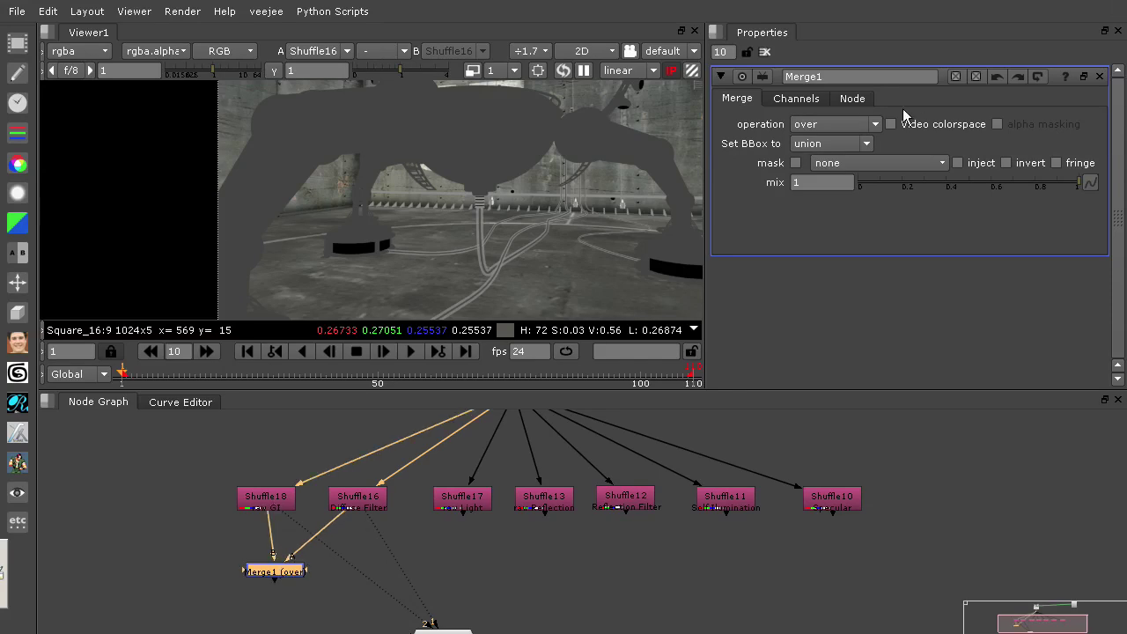
Set the Merge1 operation to multiply and show the merged result in the viewer.
click(851, 123)
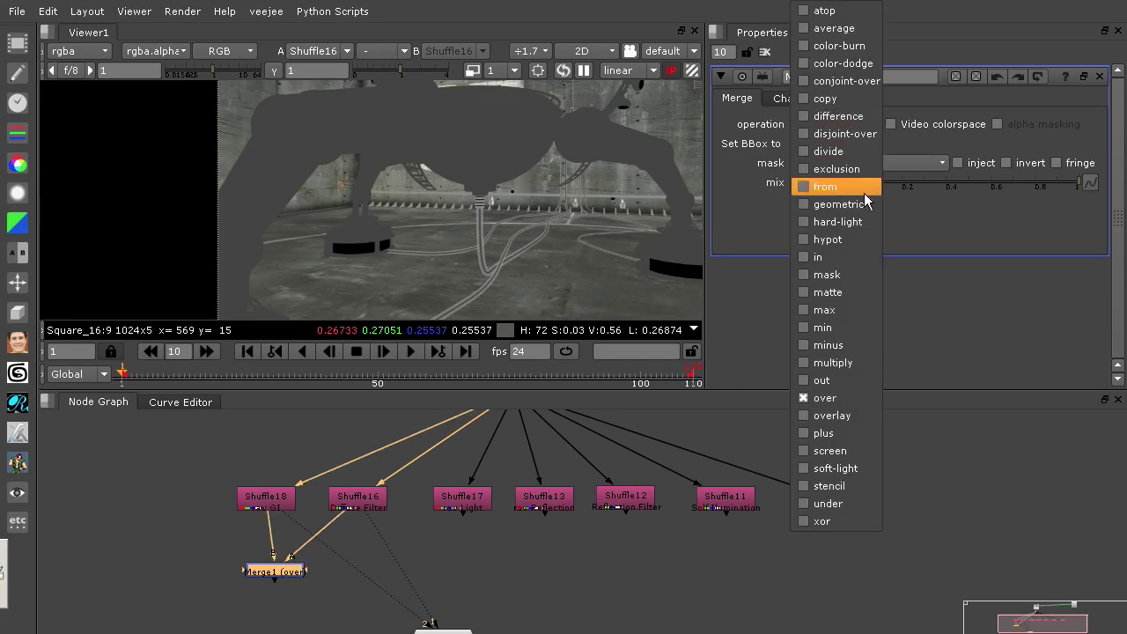
click(863, 362)
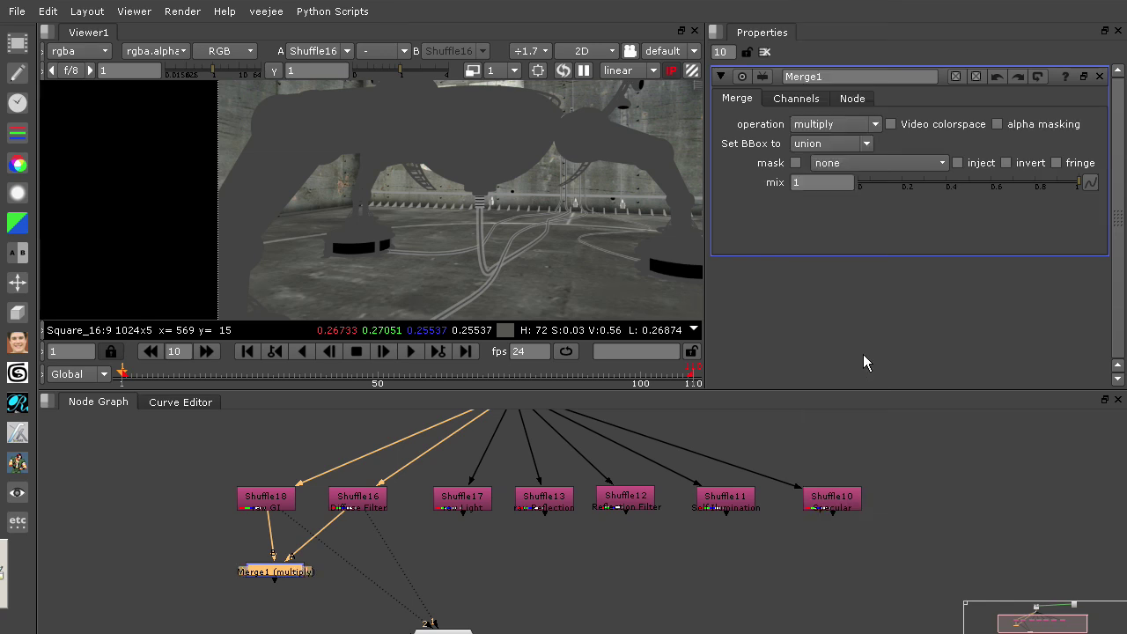
key(1)
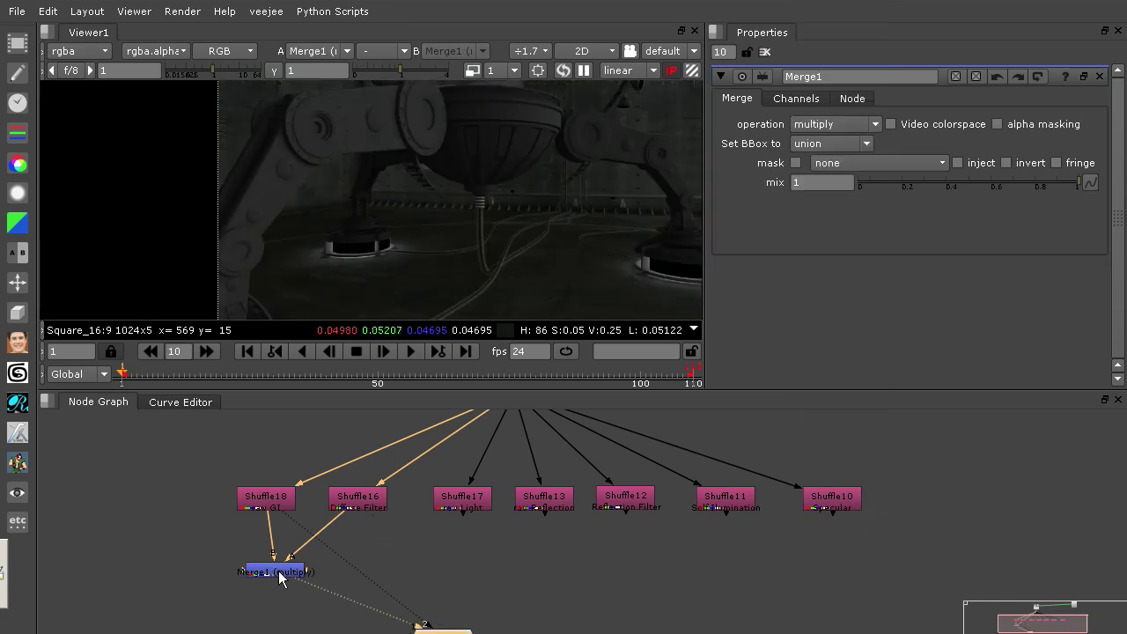
Compare the Merge1 result with the VRay_GlobalIllumination layer in the viewer, and return the display to rgba.
middle_drag(557, 204, 495, 261)
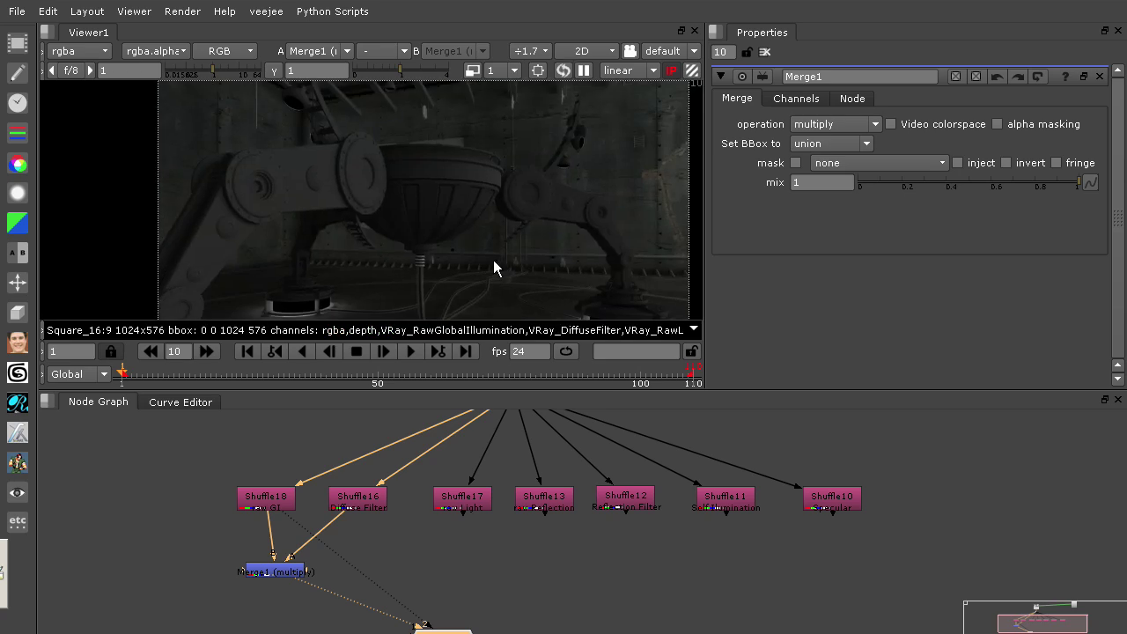
click(86, 56)
click(166, 226)
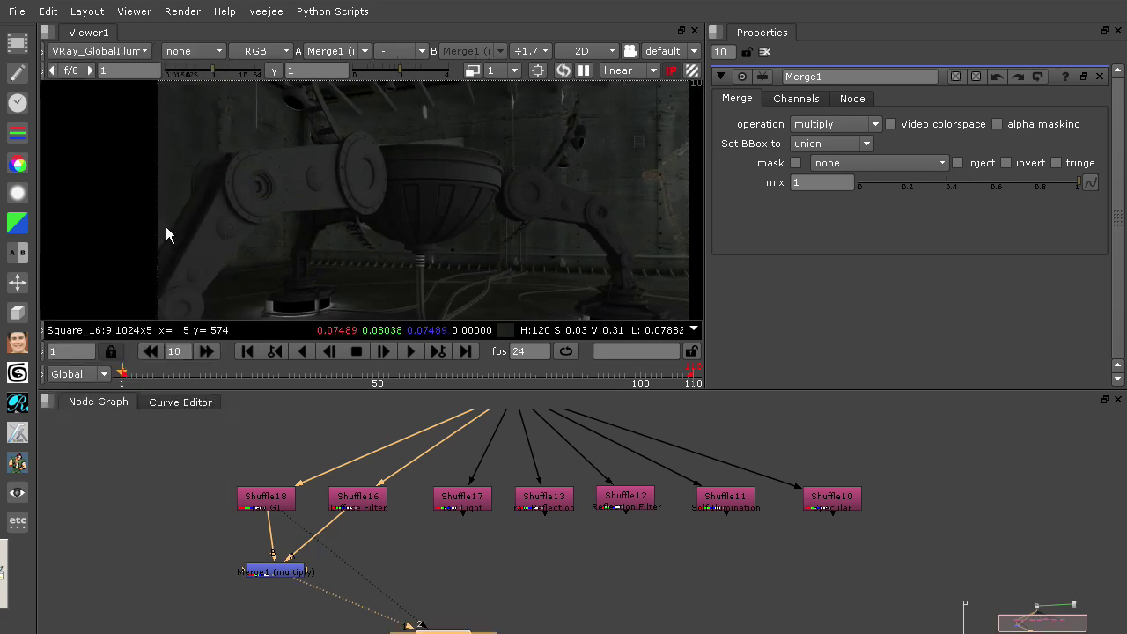
mouse_move(496, 183)
middle_down()
mouse_move(535, 204)
mouse_move(526, 148)
mouse_move(484, 172)
middle_up()
scroll(484, 172, up, 2)
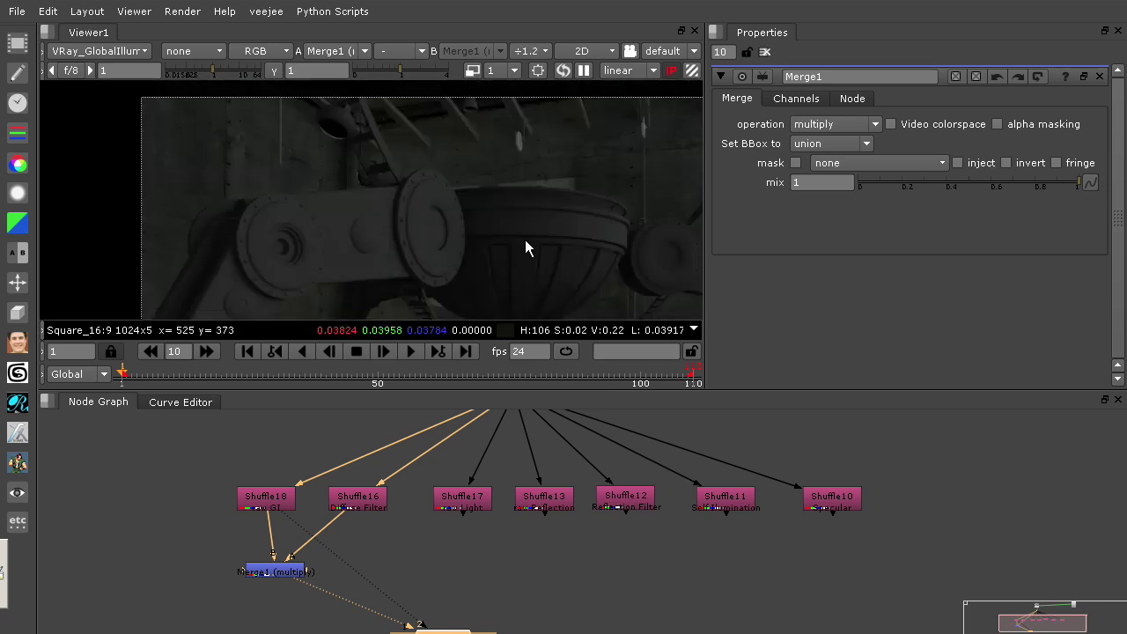
click(125, 53)
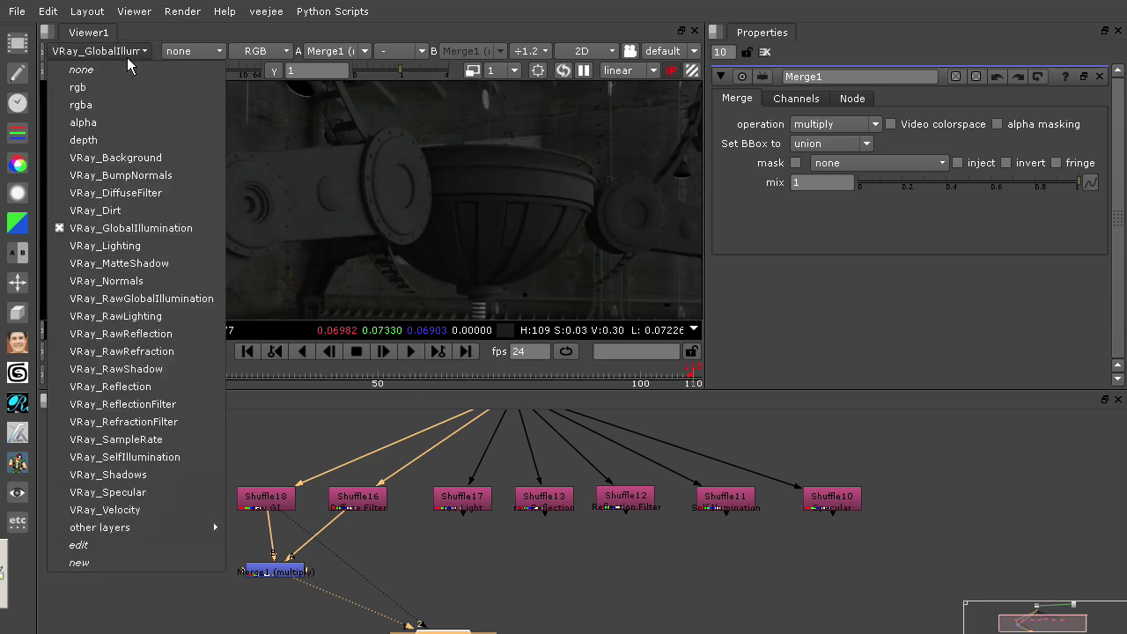
click(145, 104)
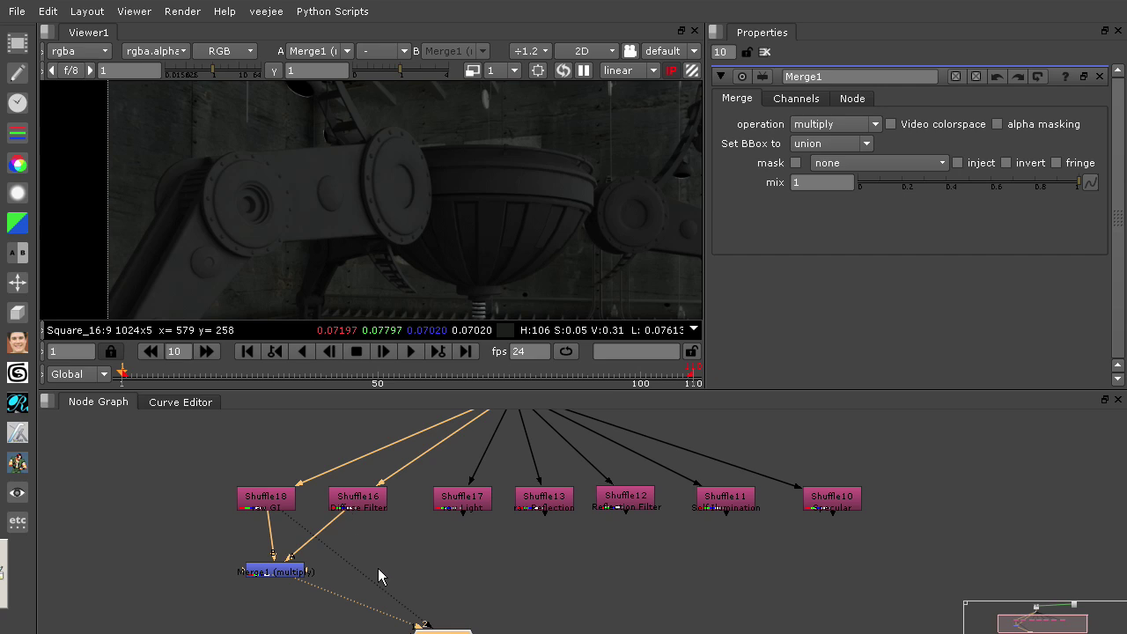
Reposition Merge1 beneath its two inputs, and view Shuffle18 (Raw GI), Shuffle16 (Diffuse Filter) and Merge1 in turn.
middle_drag(378, 577, 374, 522)
drag(271, 529, 303, 550)
click(276, 455)
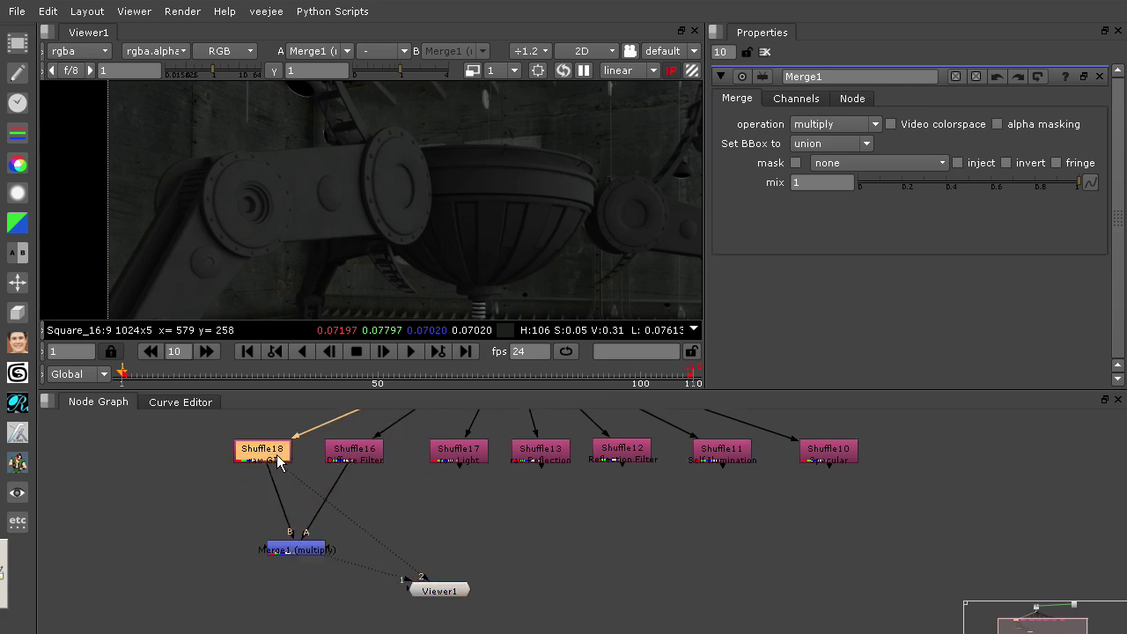
key(1)
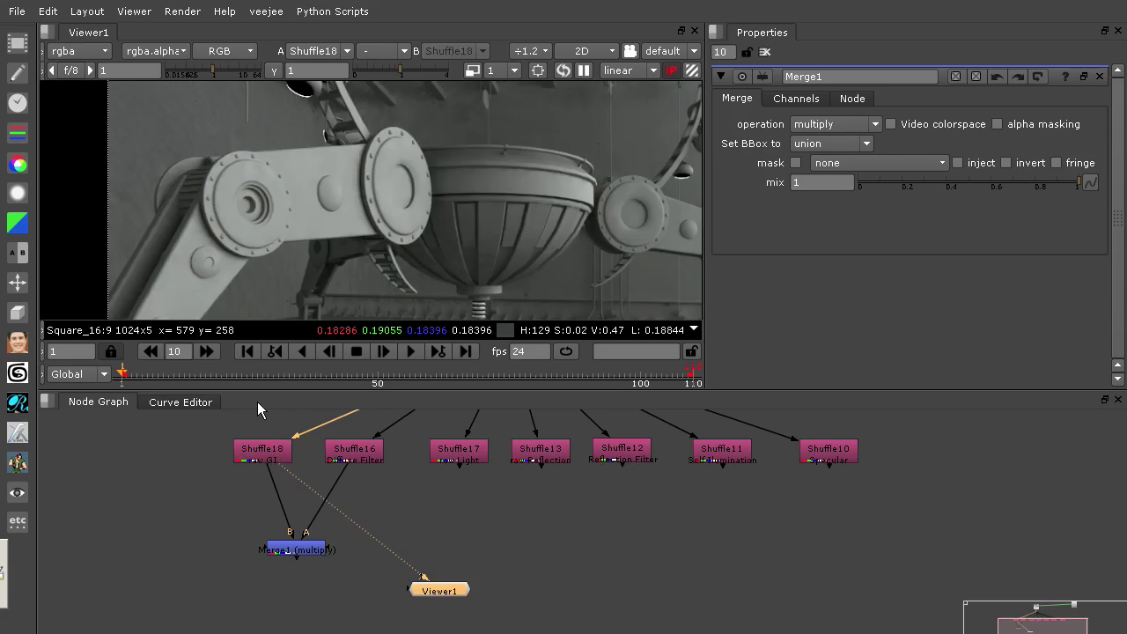
click(375, 455)
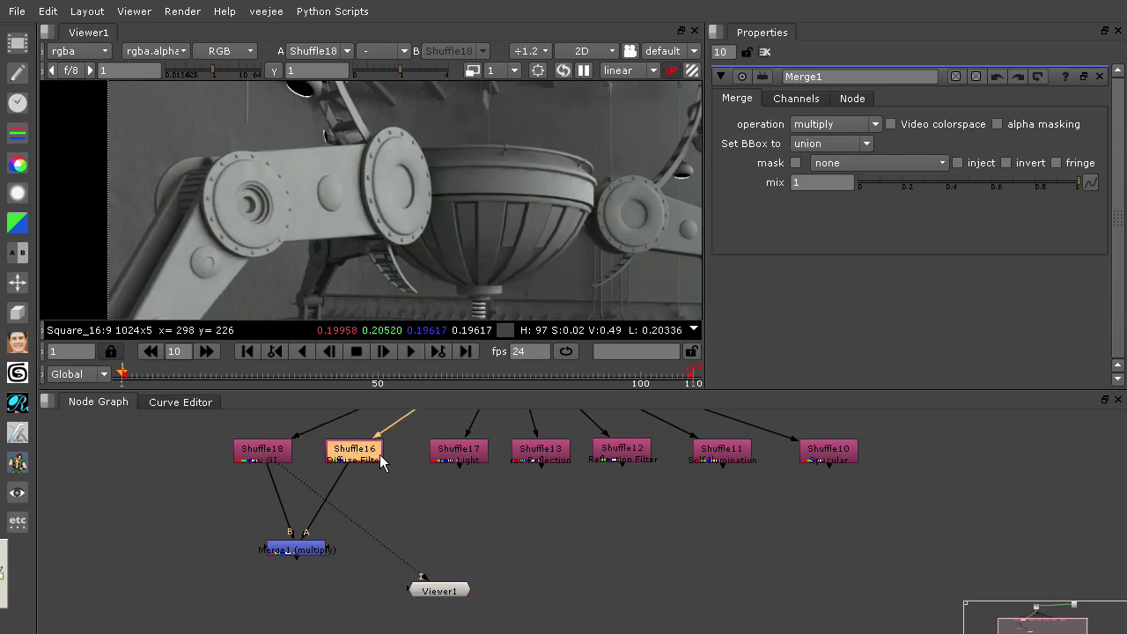
key(2)
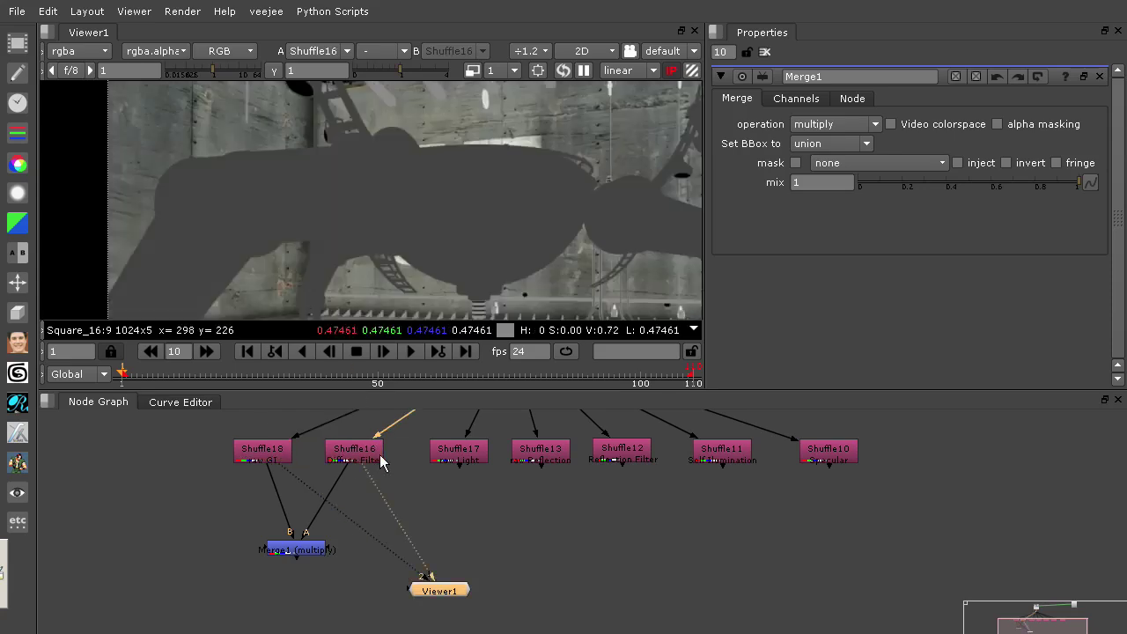
click(315, 551)
key(1)
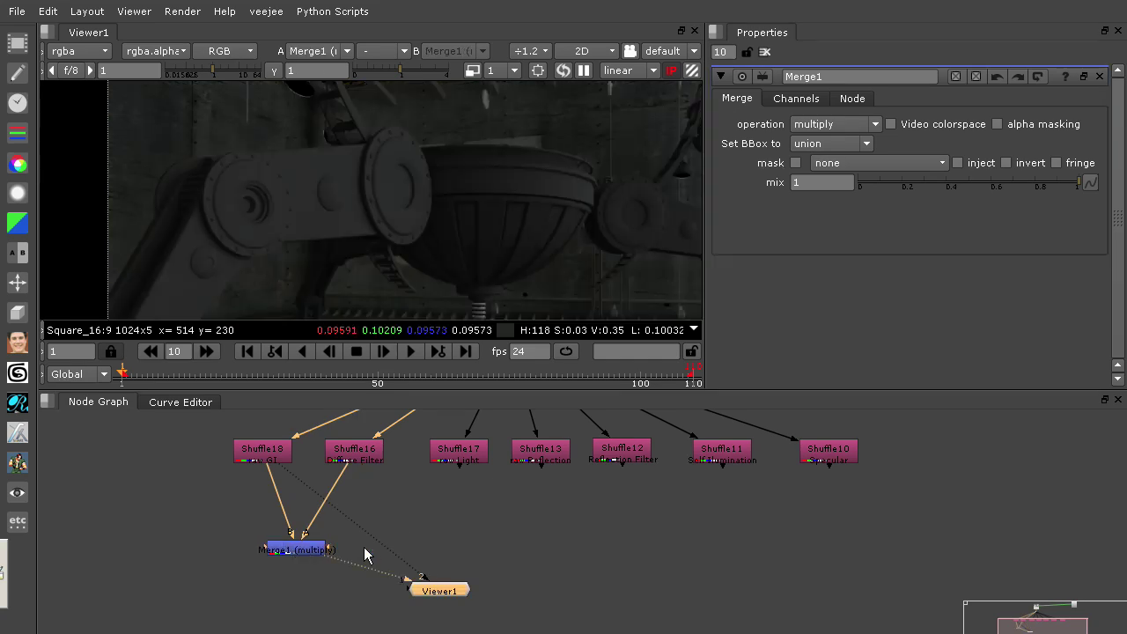
Duplicate Merge1 below Shuffle17, connect the copy's A input to Shuffle16 (Diffuse Filter) and B to Shuffle17 (Raw Light), and view the result.
click(472, 535)
drag(460, 590, 561, 630)
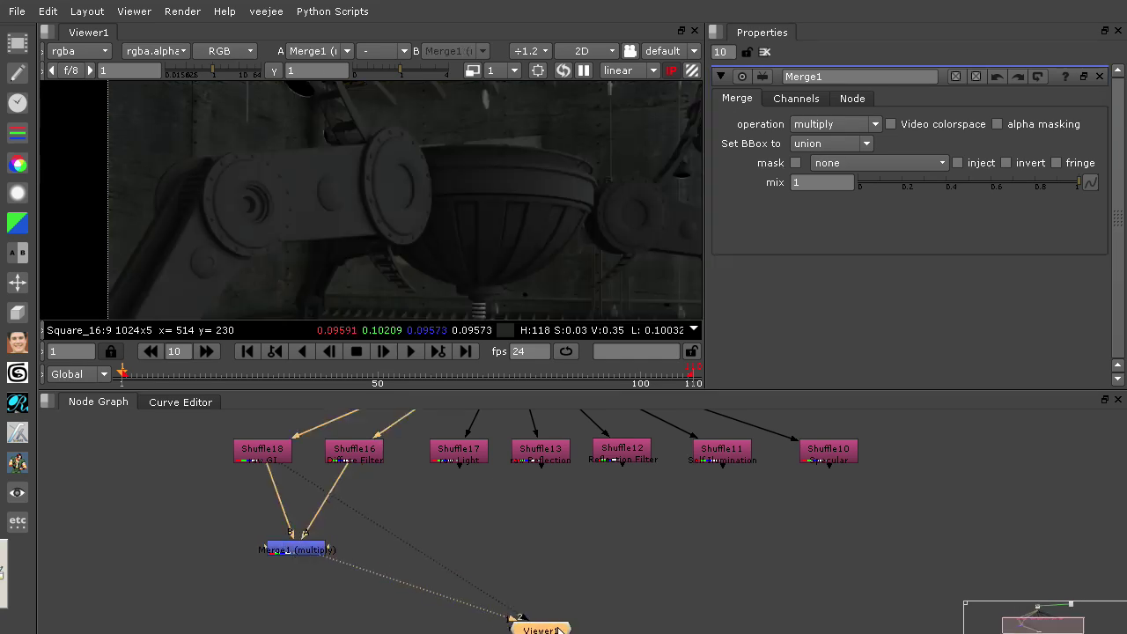
click(321, 555)
click(596, 559)
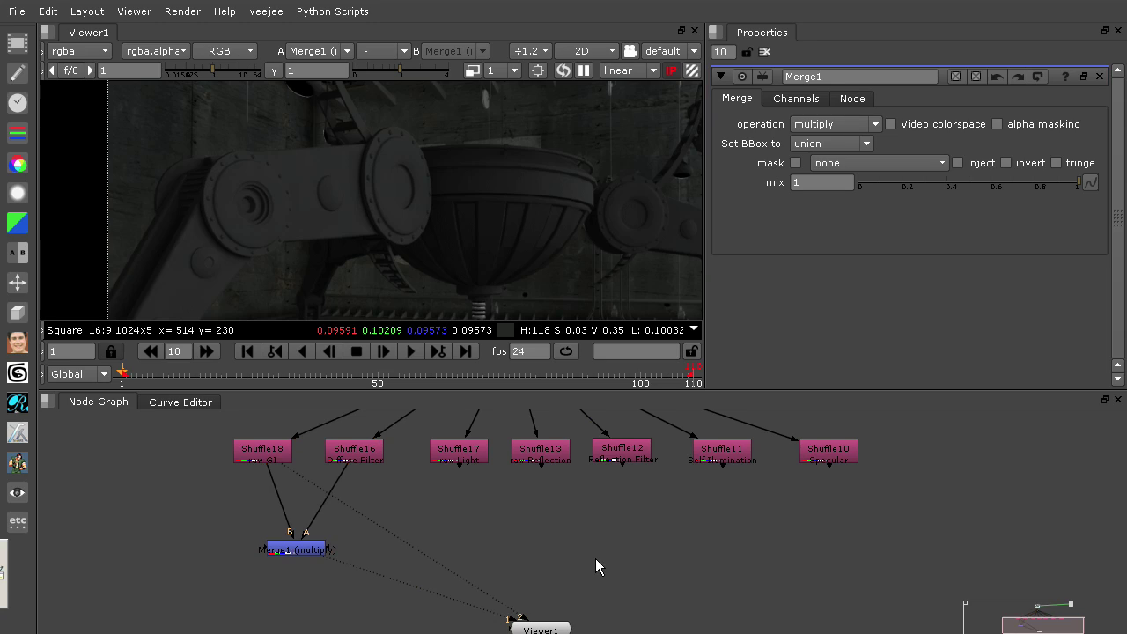
key(ctrl+v)
drag(569, 554, 357, 454)
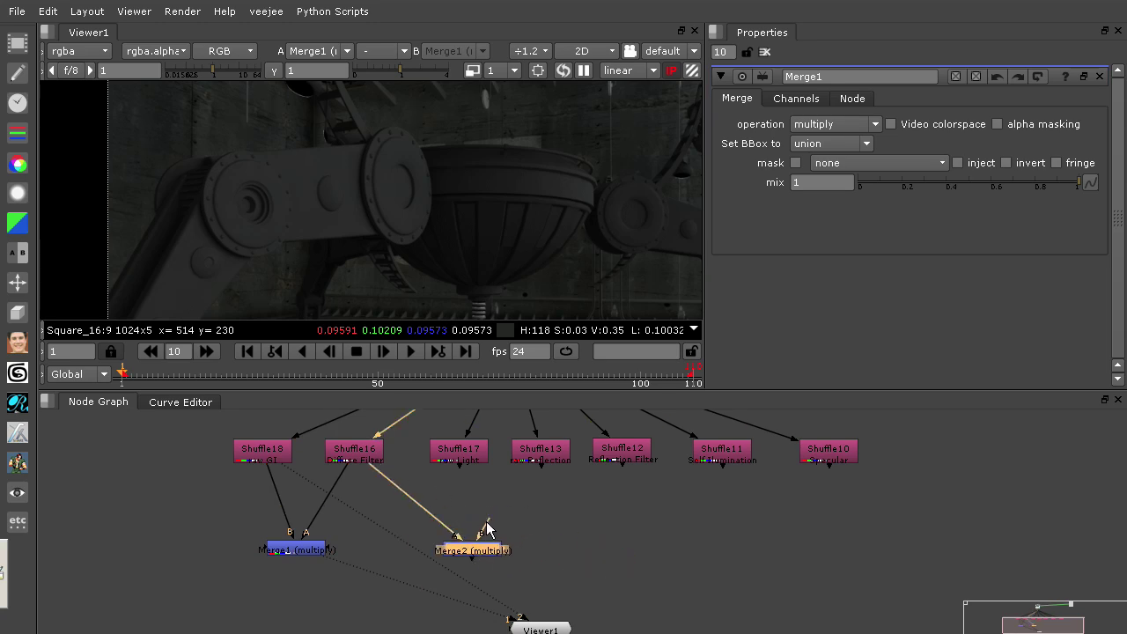
drag(487, 529, 459, 452)
click(426, 555)
drag(467, 551, 412, 556)
key(1)
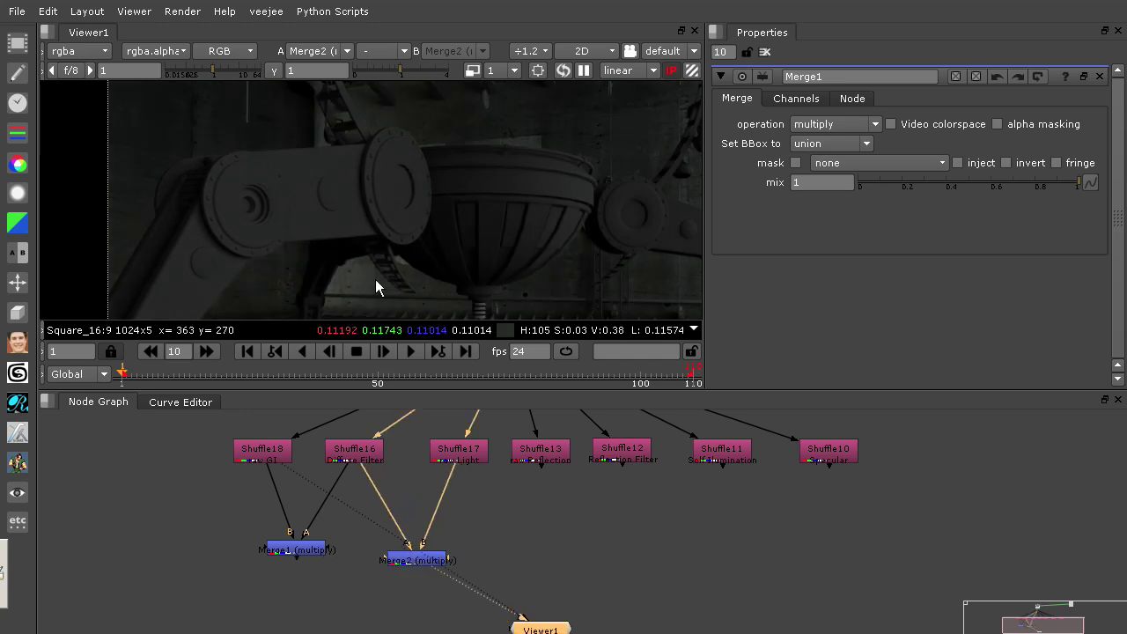
Compare the Merge2 result with the VRay_Lighting, VRay_RawLighting and VRay_DiffuseFilter layers, and return the display to rgba.
click(105, 53)
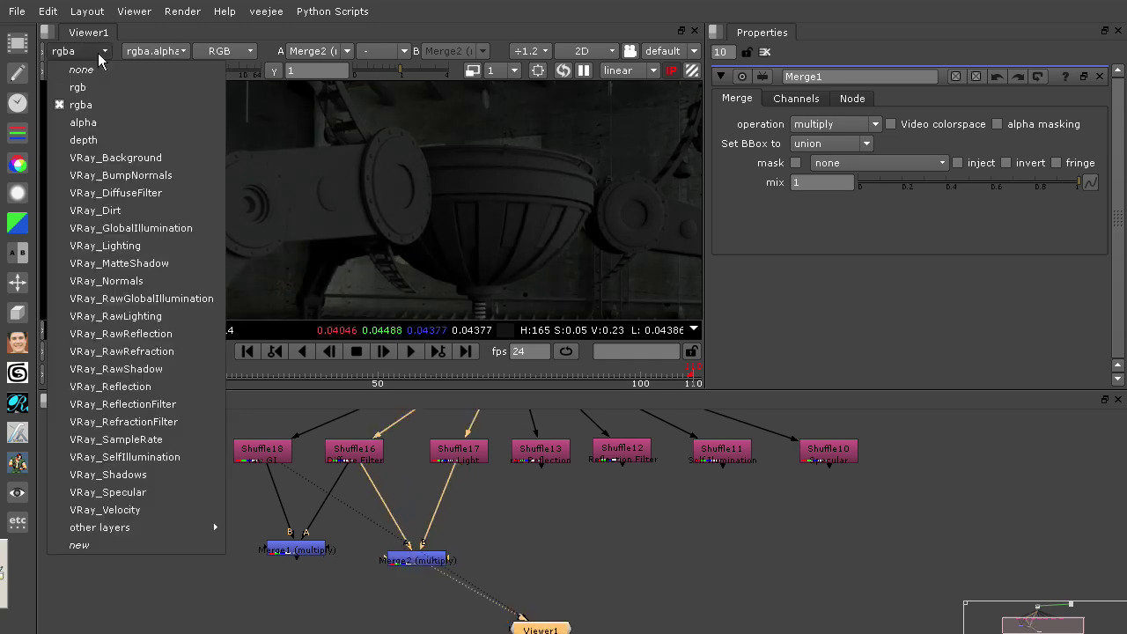
click(154, 252)
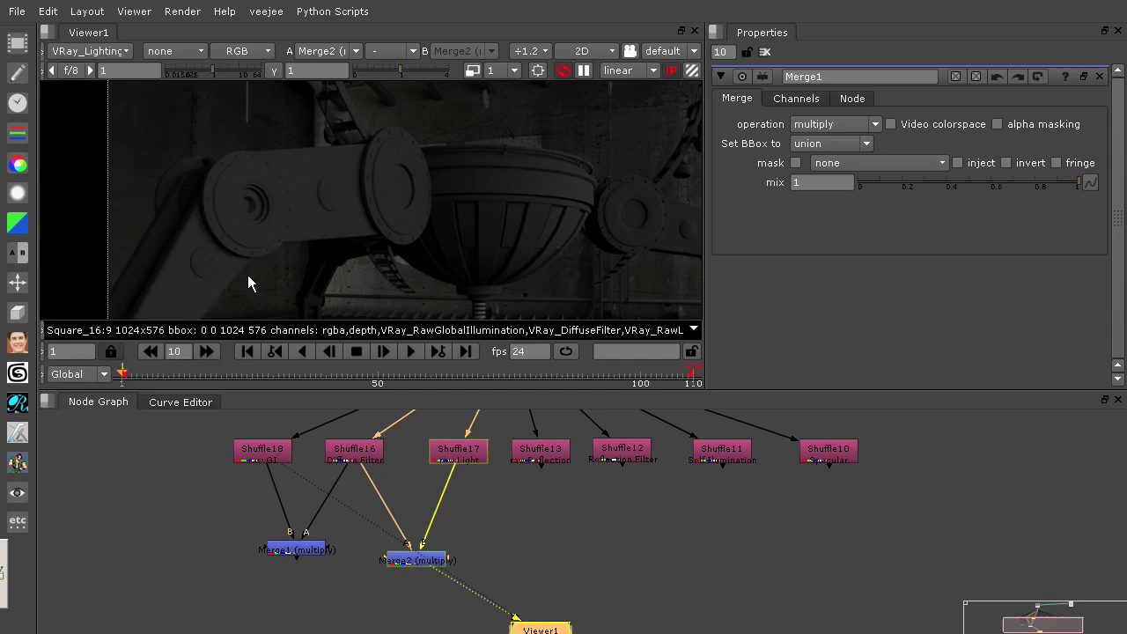
click(124, 53)
click(184, 315)
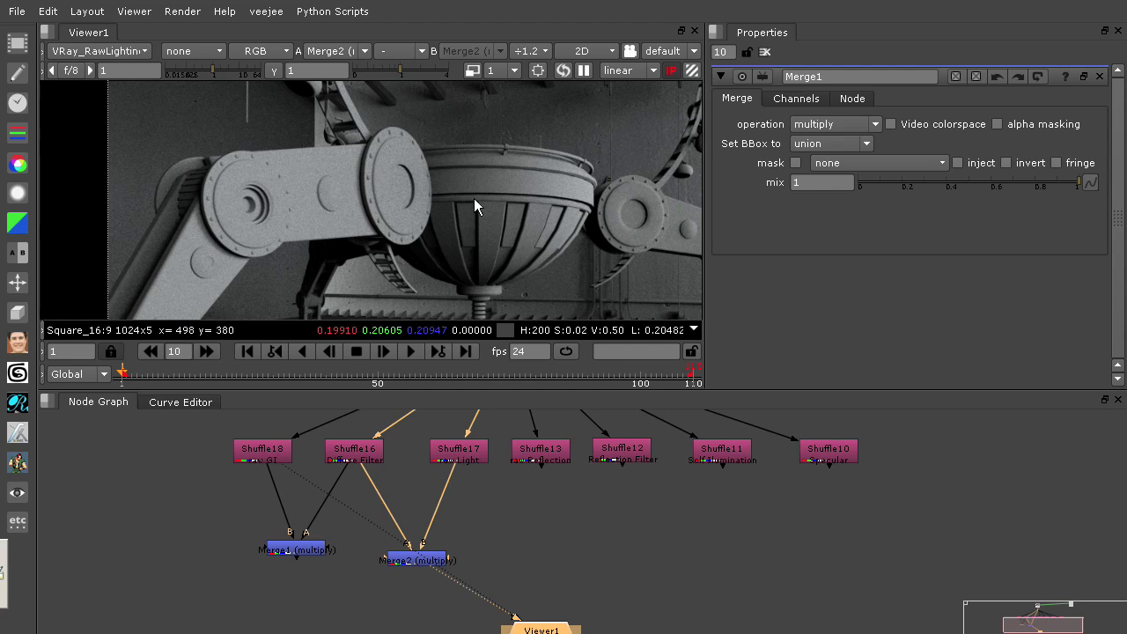
click(138, 53)
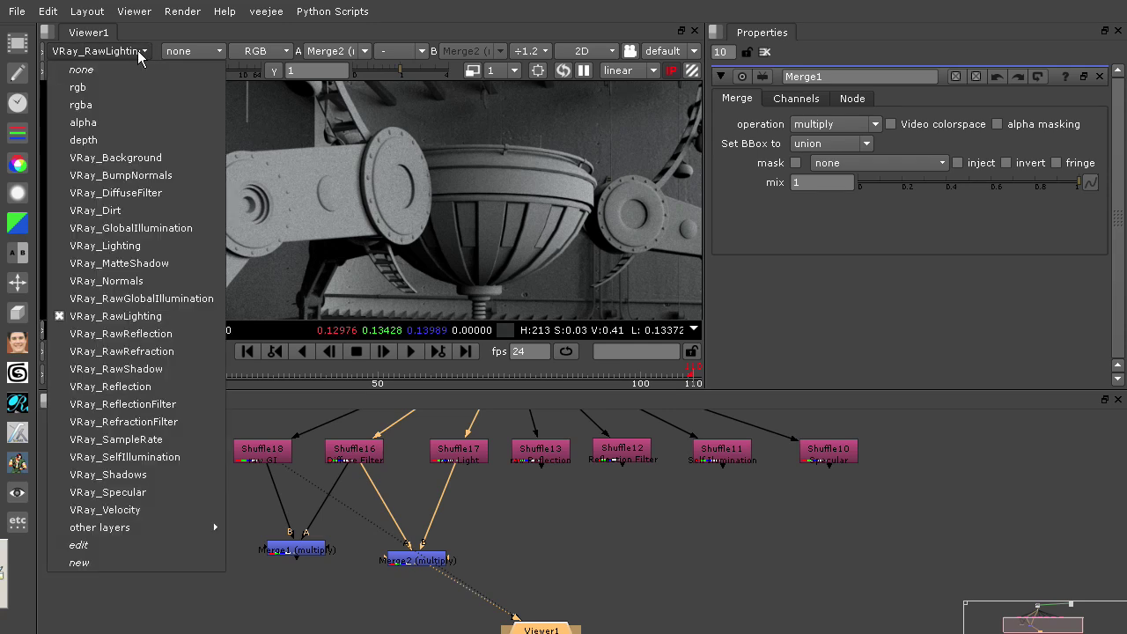
click(176, 191)
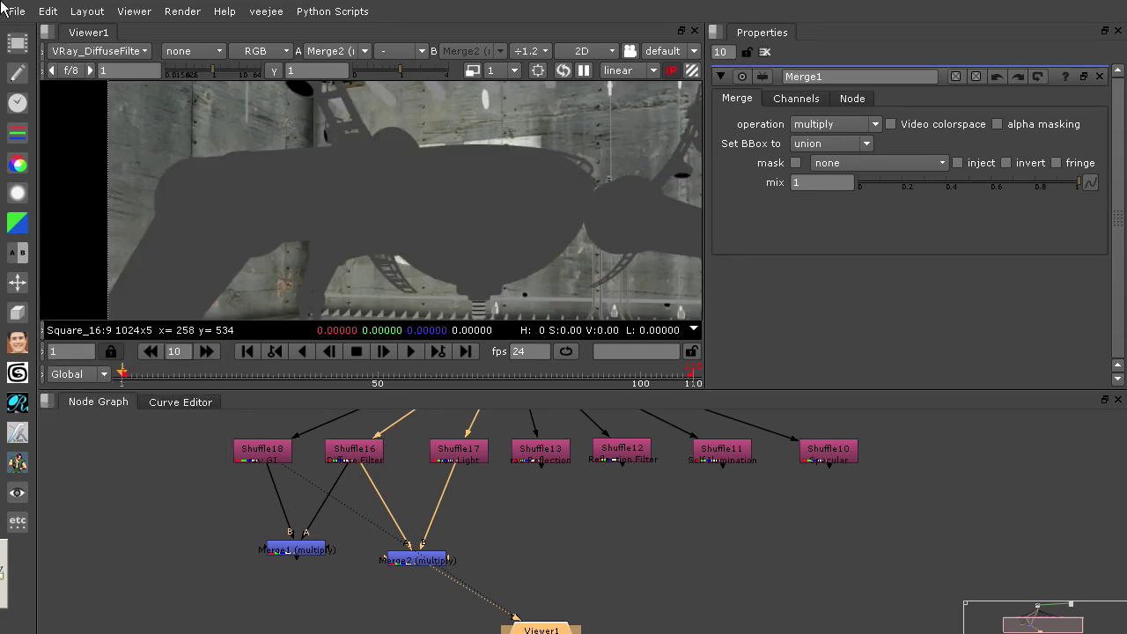
click(109, 52)
click(123, 104)
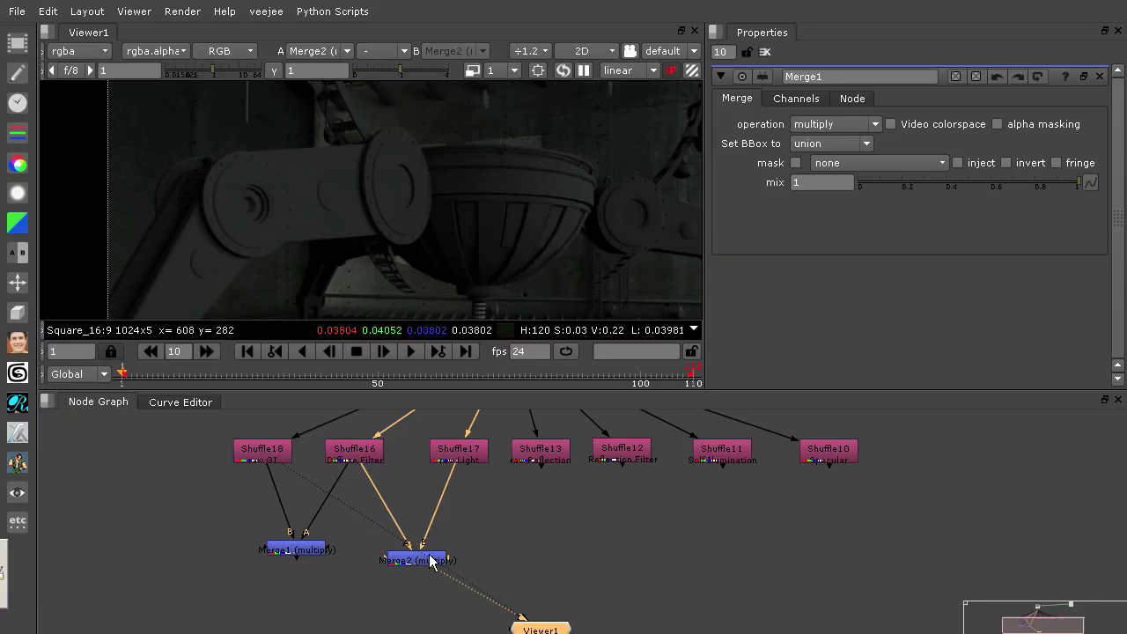
Align Merge2 level with Merge1, and place another copy of the multiply Merge node below Shuffle13.
drag(431, 561, 430, 550)
click(501, 542)
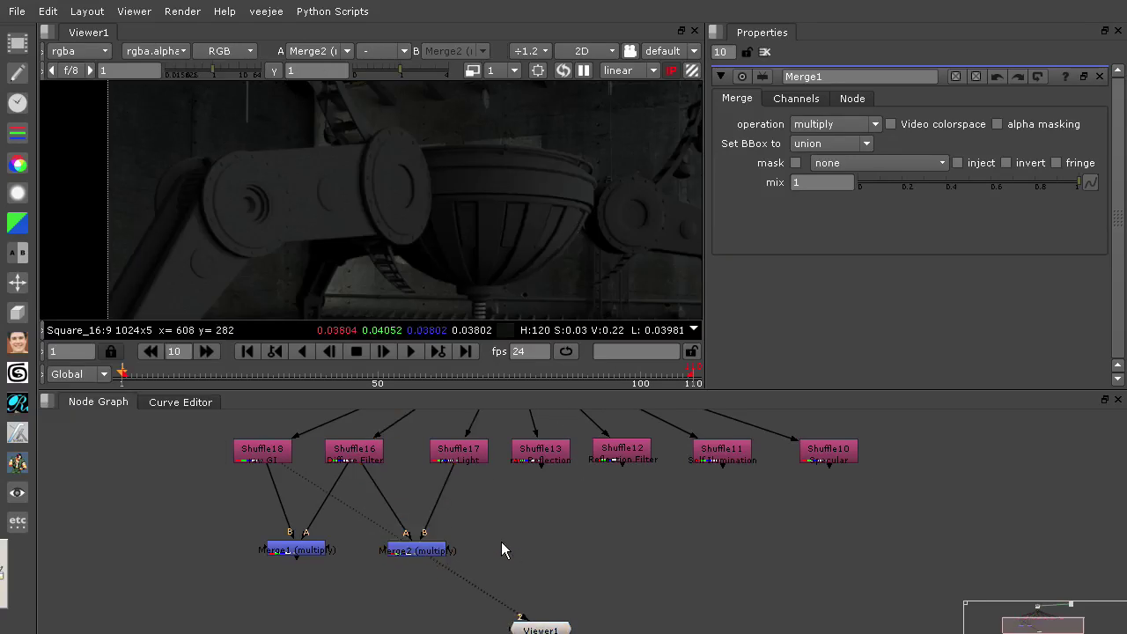
click(428, 551)
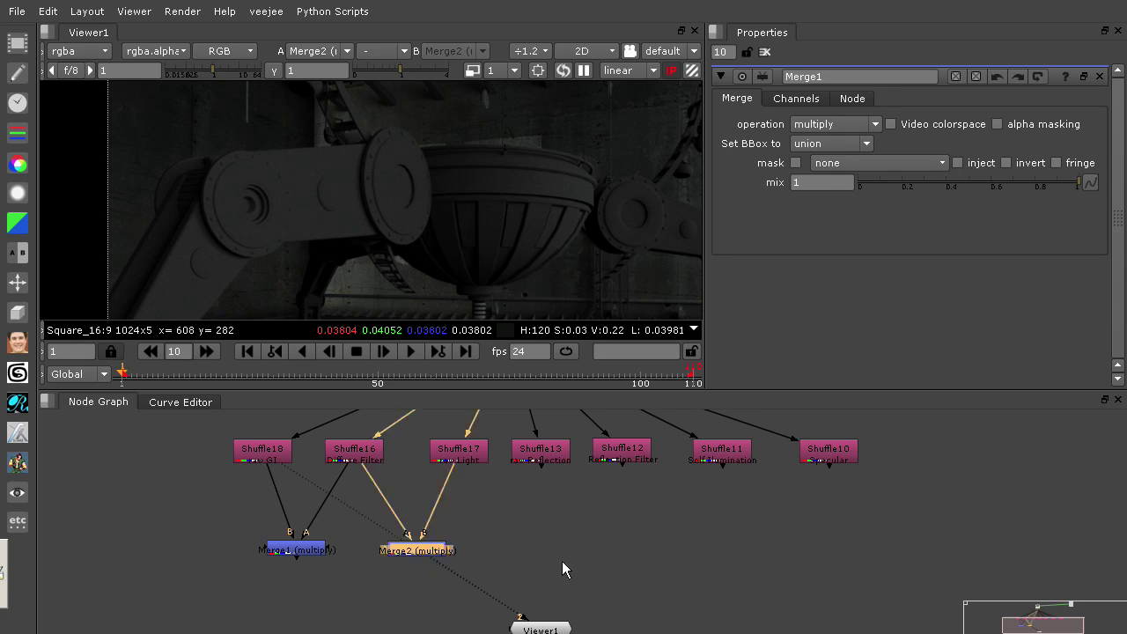
click(559, 558)
key(m)
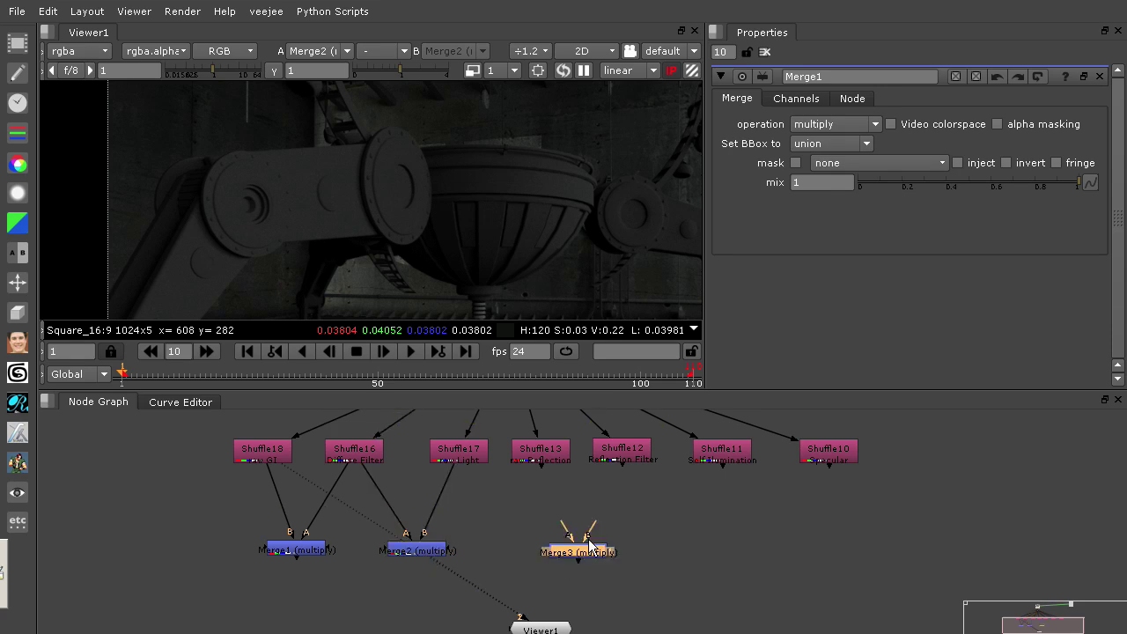
Show Shuffle13 (Raw Reflection) in the viewer and compare it with the VRay_Reflection layer.
click(559, 458)
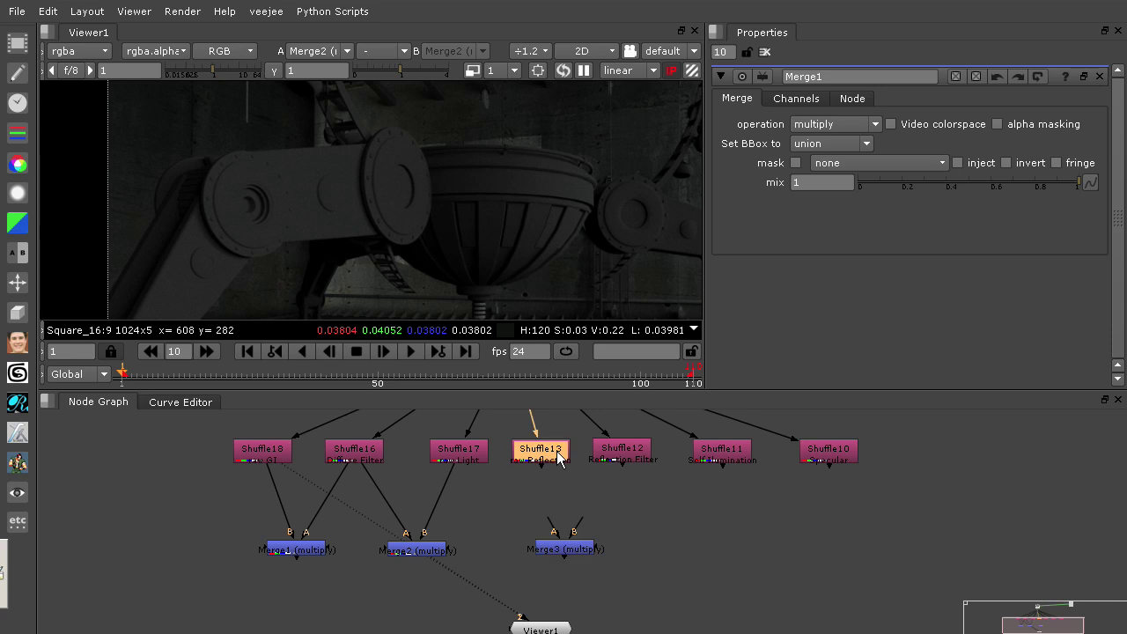
key(1)
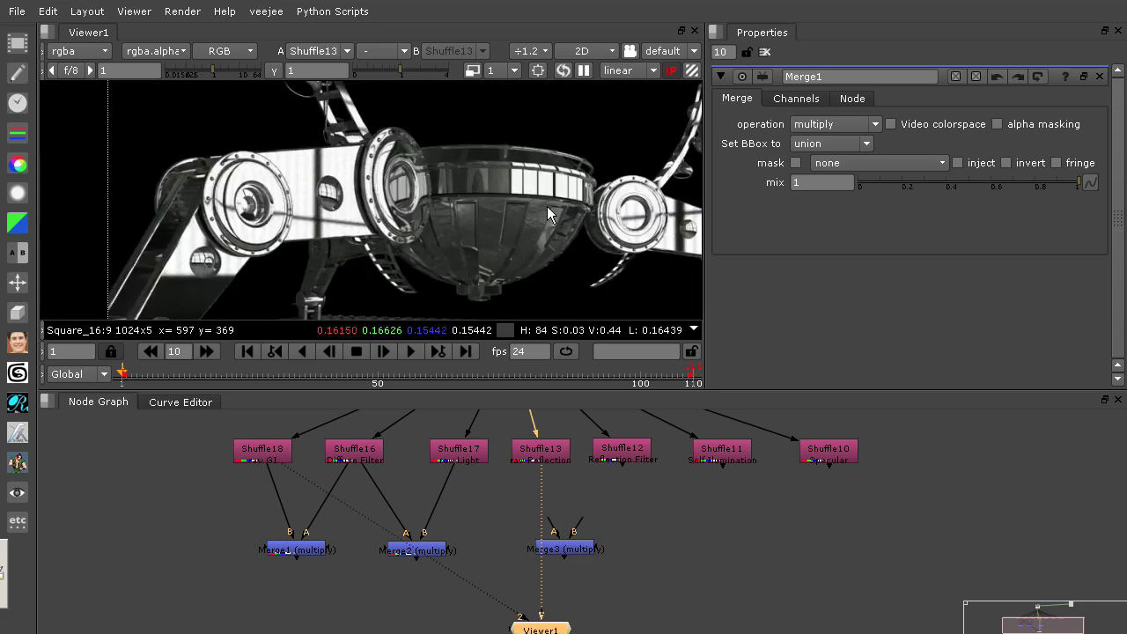
click(78, 51)
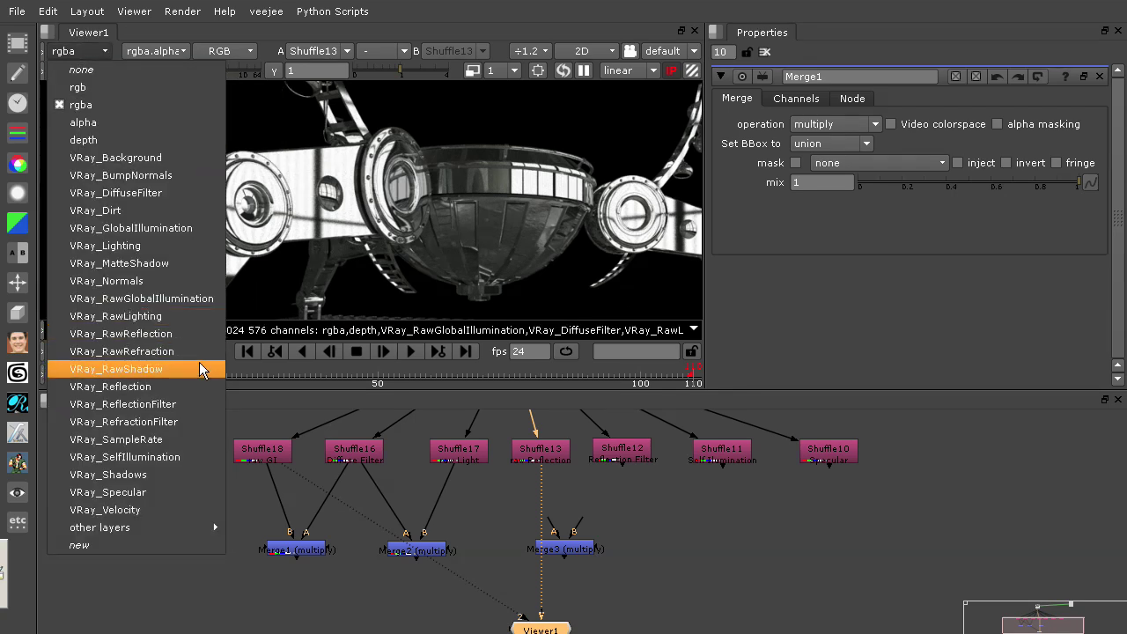
click(192, 382)
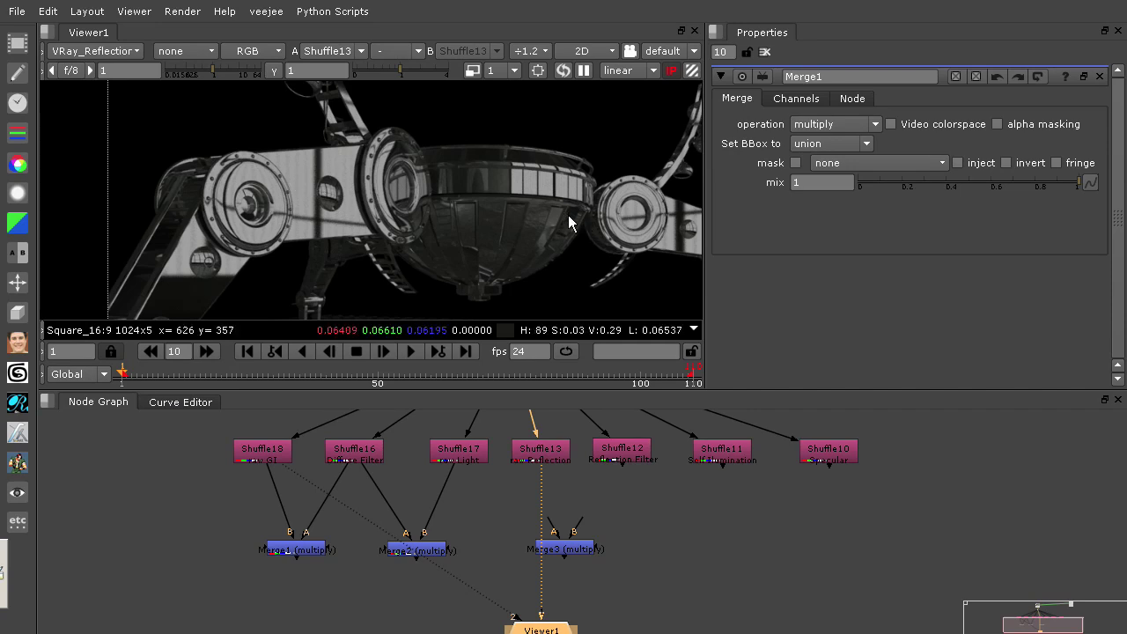
Examine the VRay_ReflectionFilter layer full-size, and return to the node graph layout with Shuffle13's rgba channels displayed.
click(124, 53)
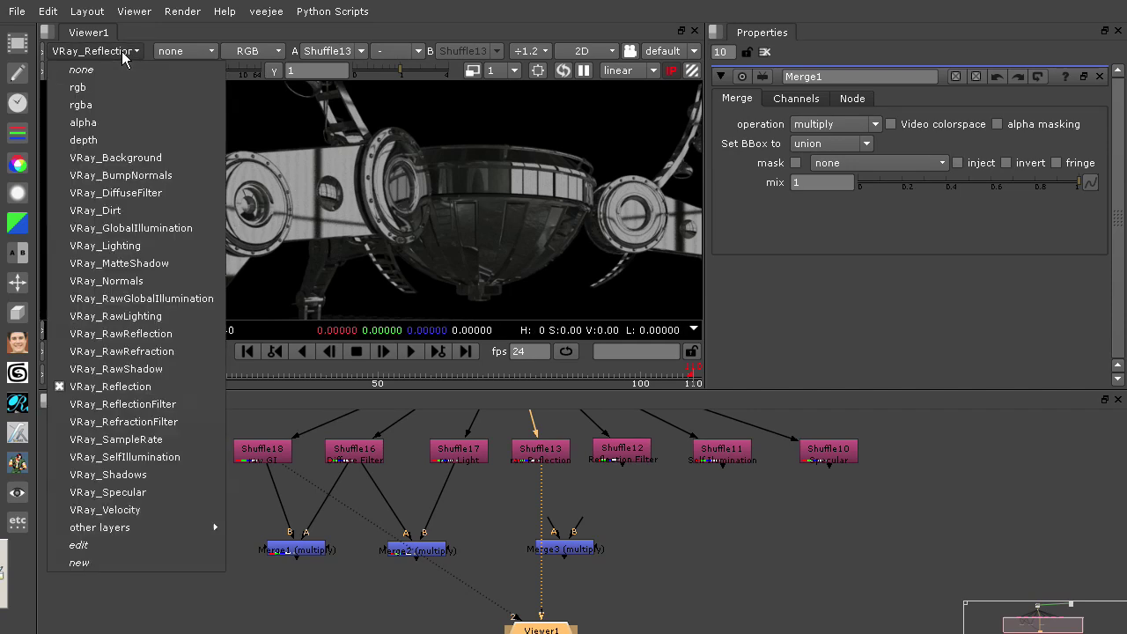
click(178, 421)
click(115, 51)
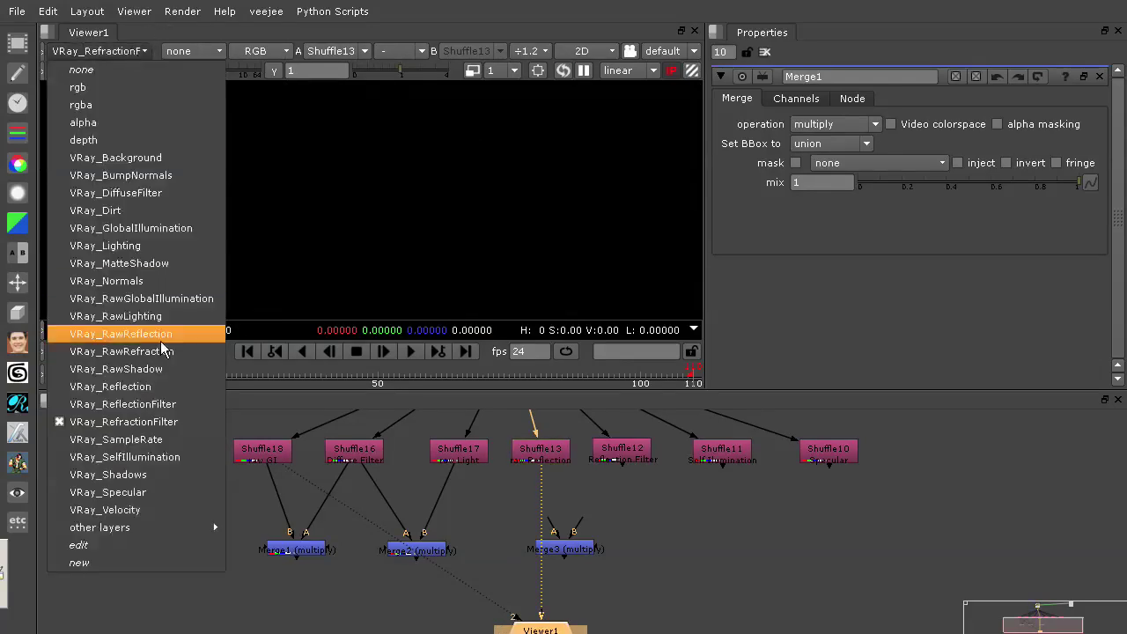
click(176, 407)
scroll(481, 215, down, 3)
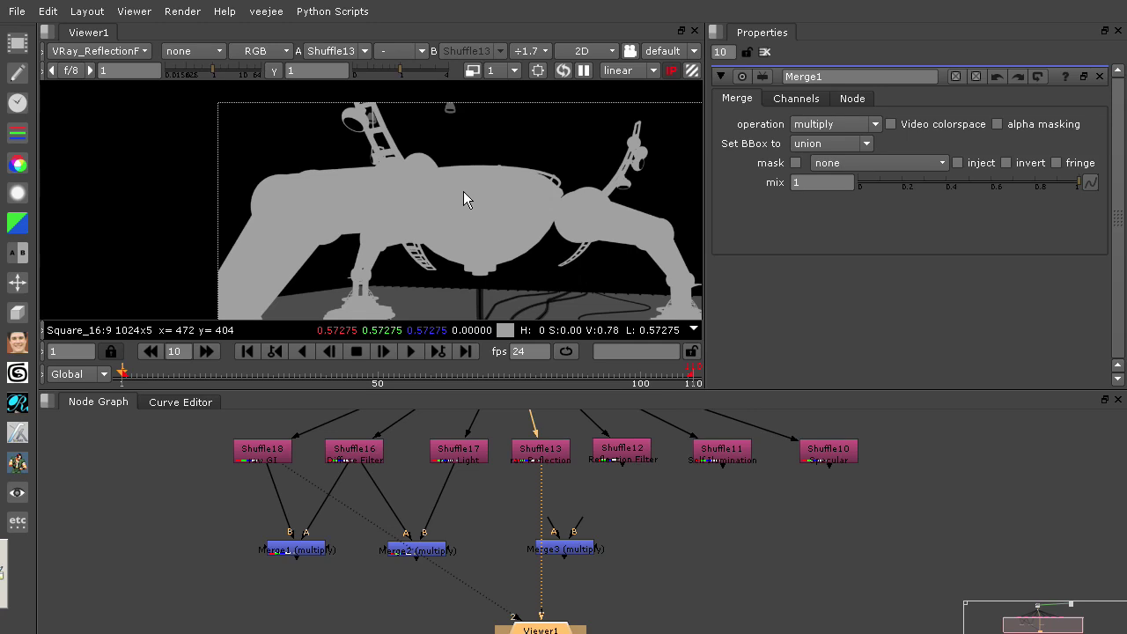
key(space)
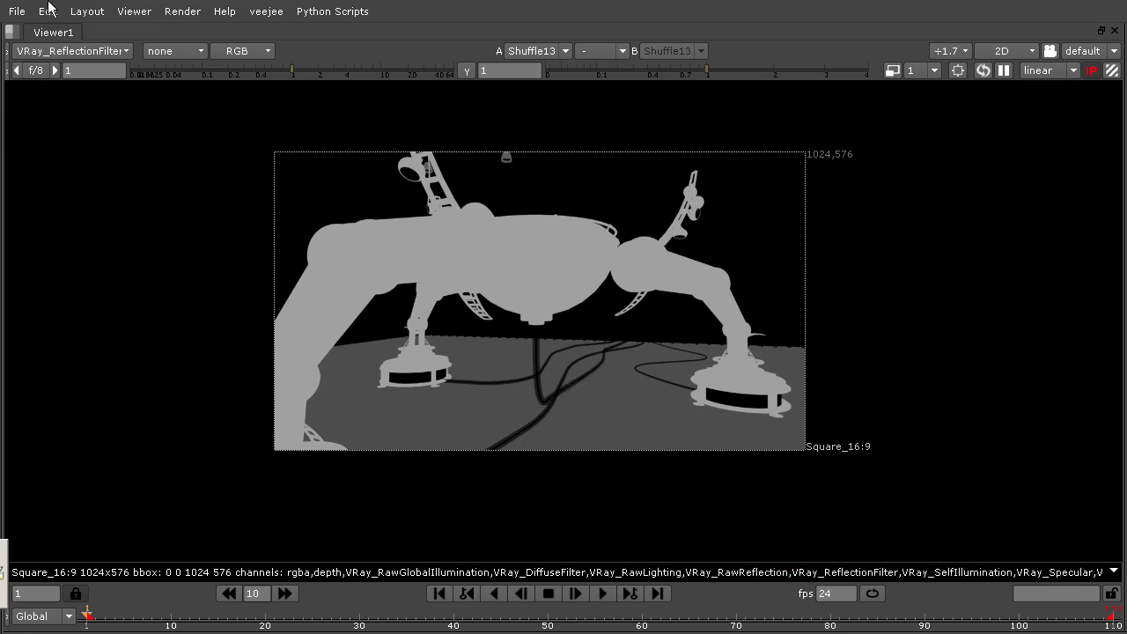
click(76, 51)
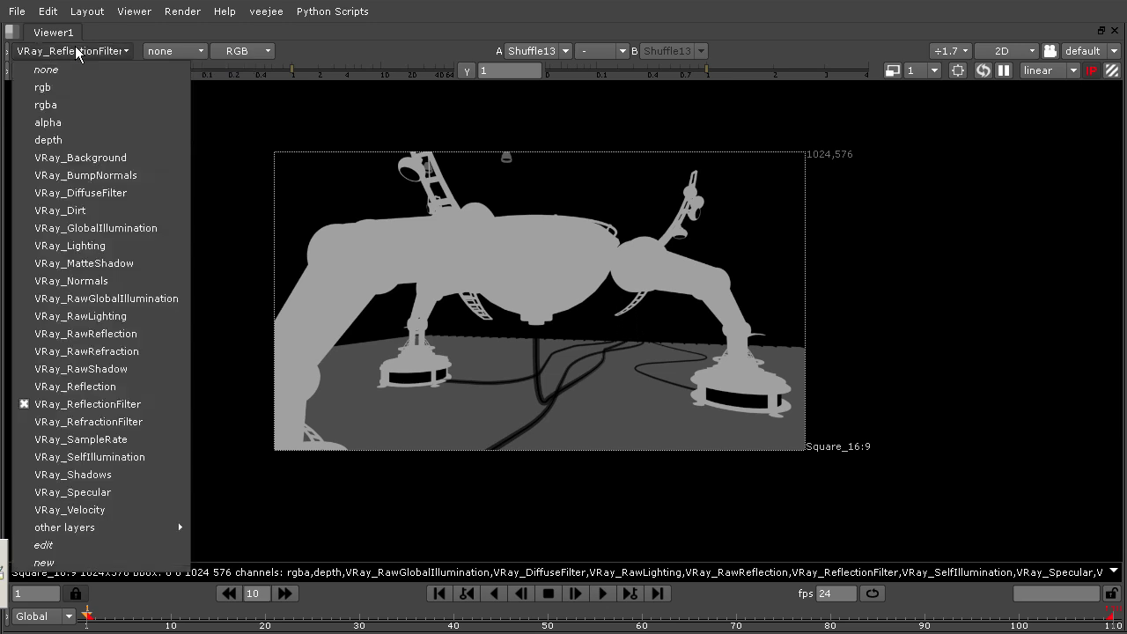
click(82, 104)
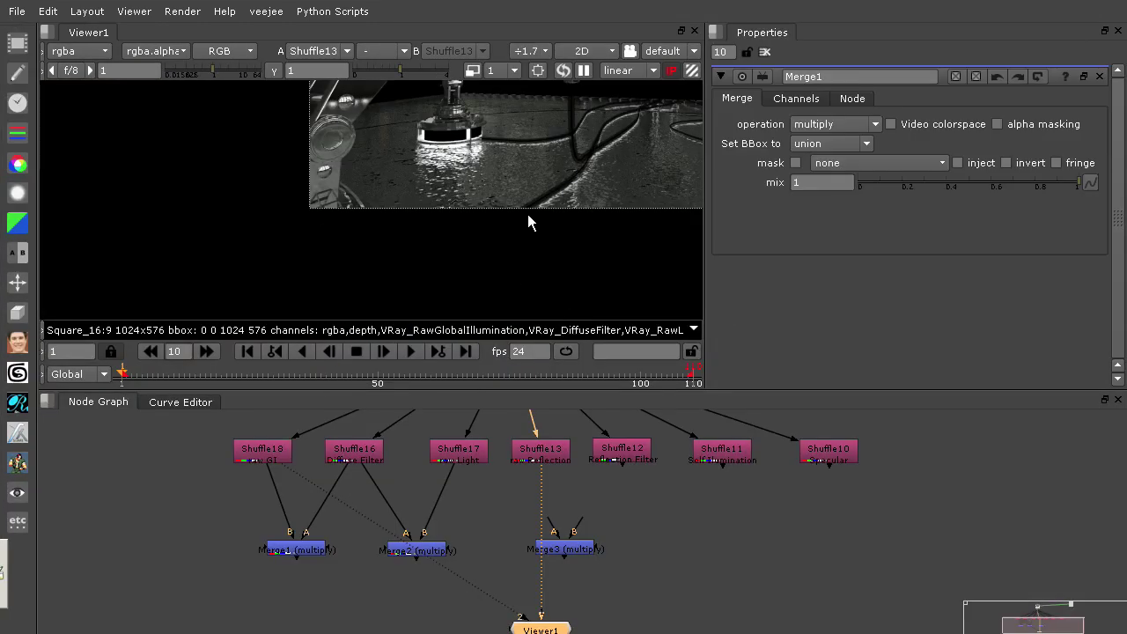
middle_drag(527, 214, 380, 251)
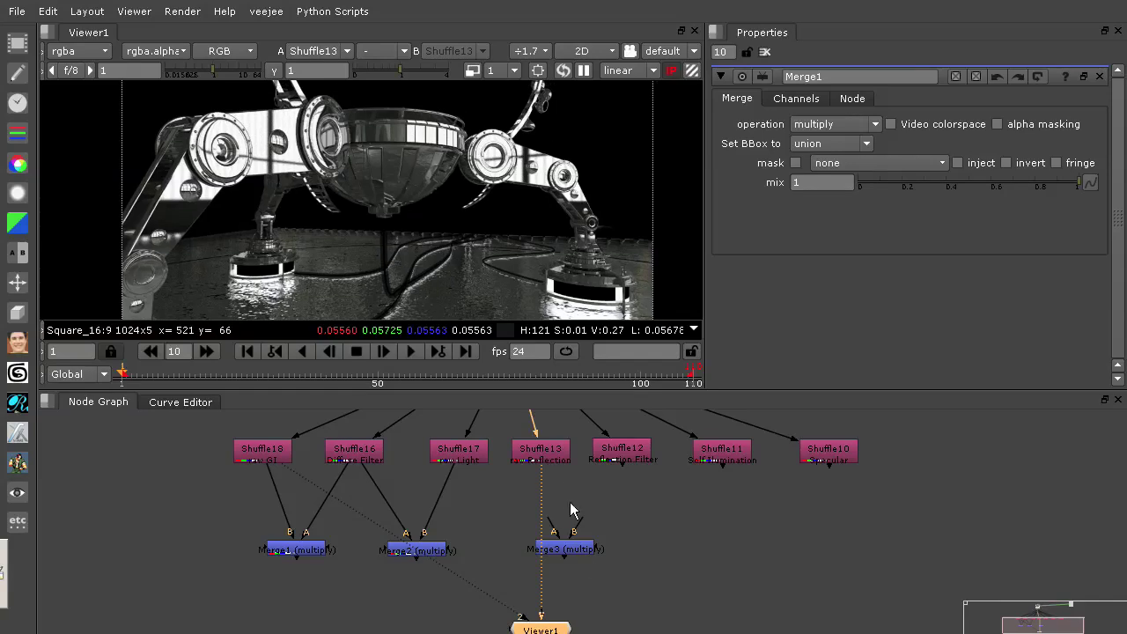
Connect Merge3's A input to Shuffle12 (Reflection Filter) and its B input to Shuffle13 (Raw Reflection), and show Merge3 in the viewer.
click(550, 461)
click(618, 452)
key(1)
drag(554, 527, 621, 451)
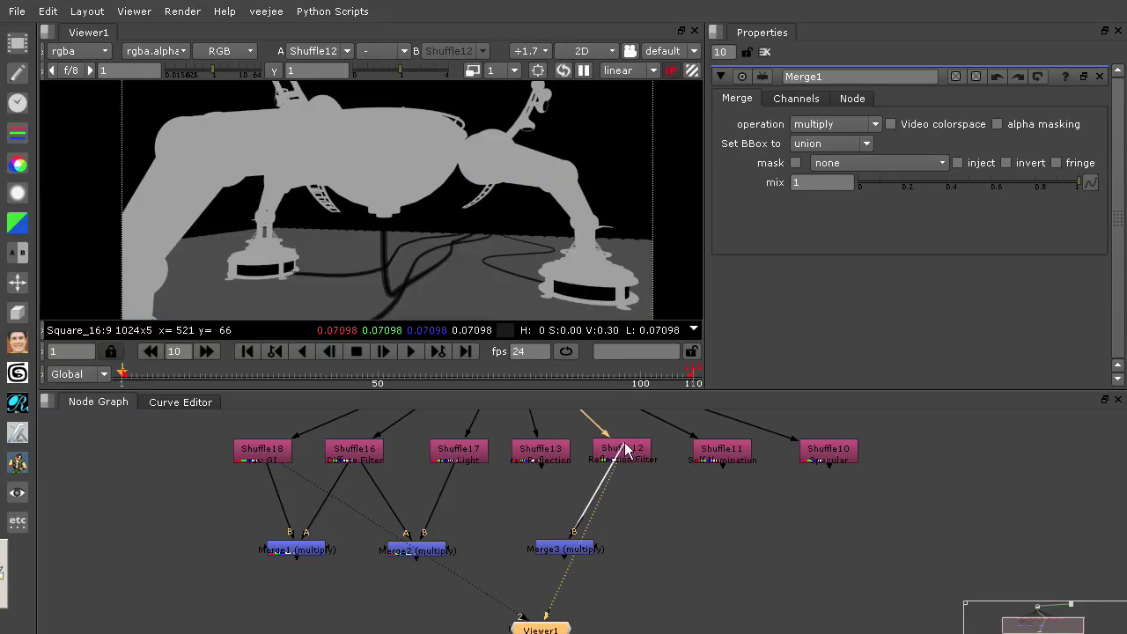
drag(562, 529, 540, 452)
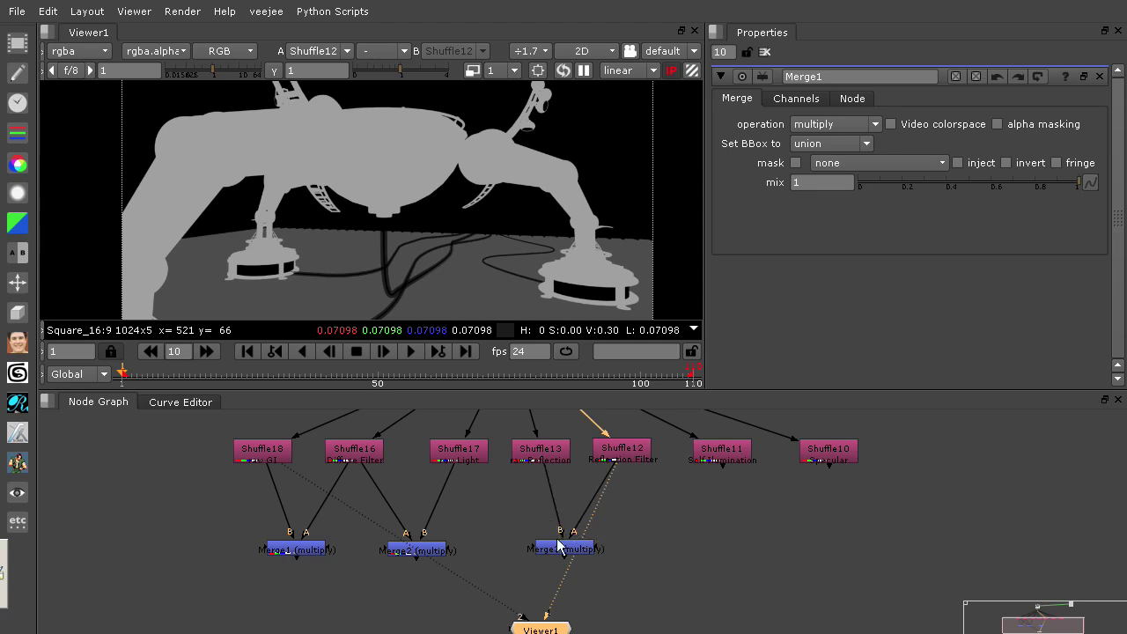
click(564, 547)
key(1)
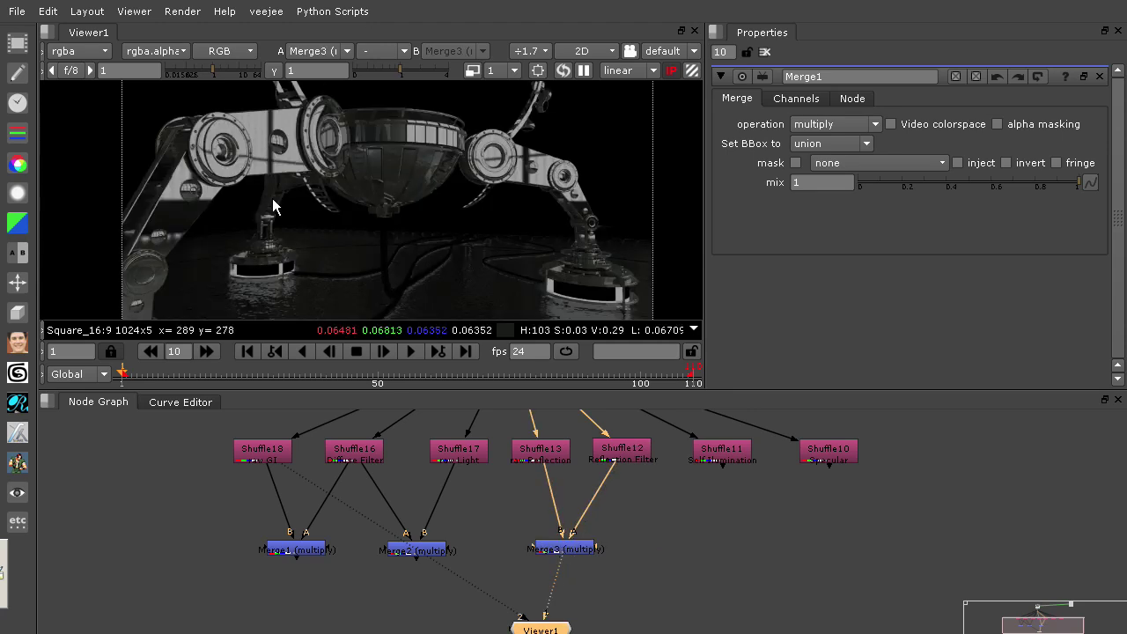
Add a Merge node below Merge1 and Merge2 and set its operation to plus.
click(737, 460)
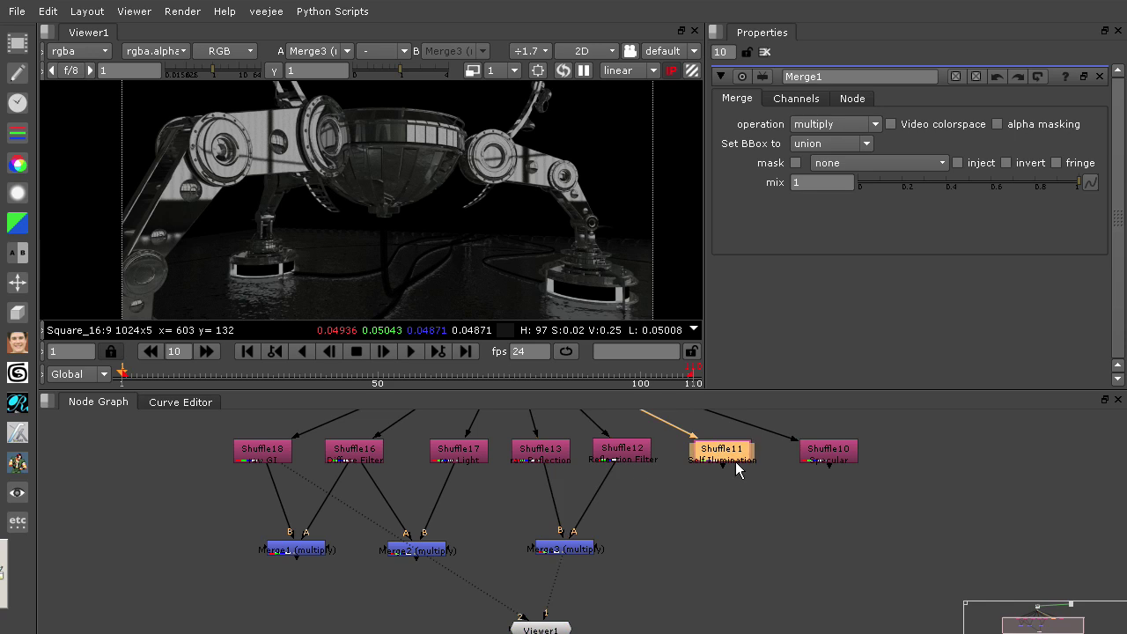
click(825, 462)
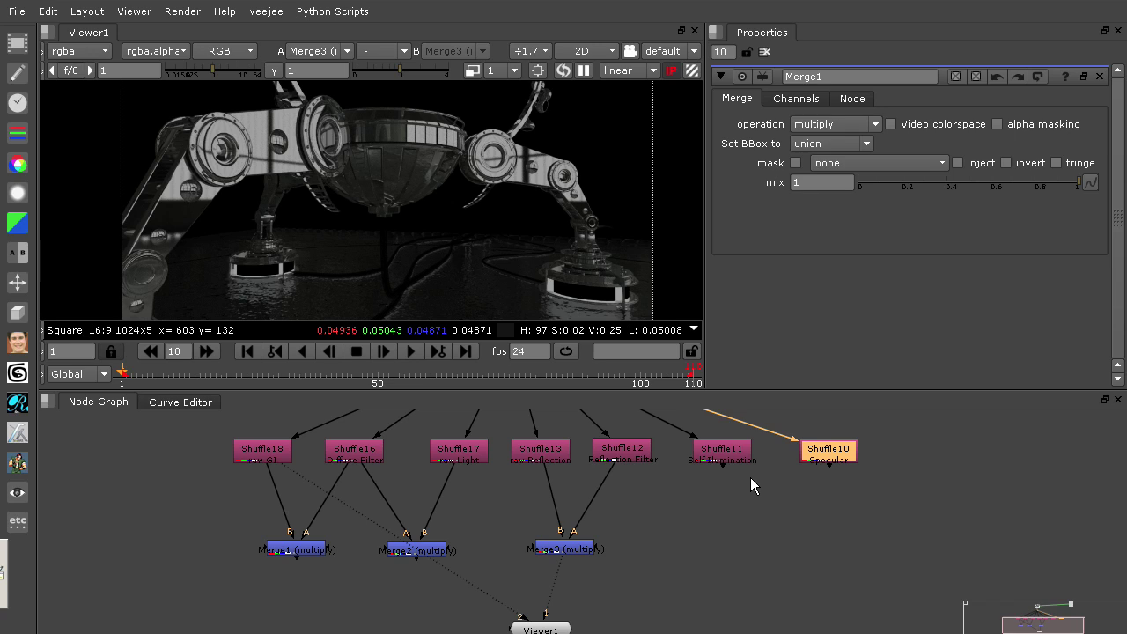
middle_drag(699, 569, 667, 534)
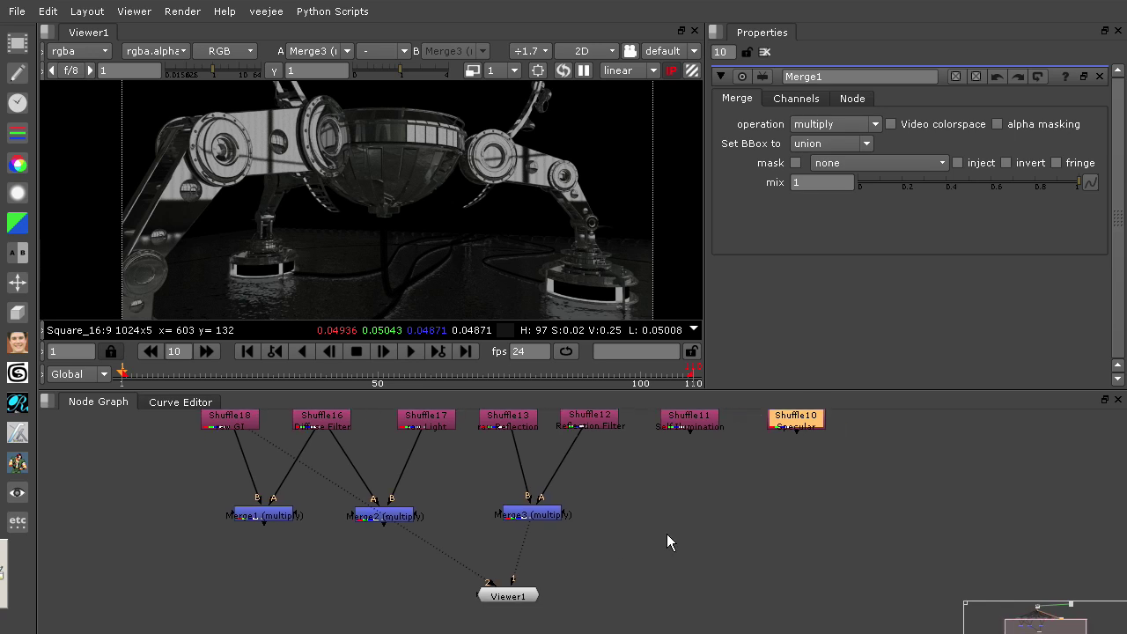
middle_drag(708, 568, 662, 546)
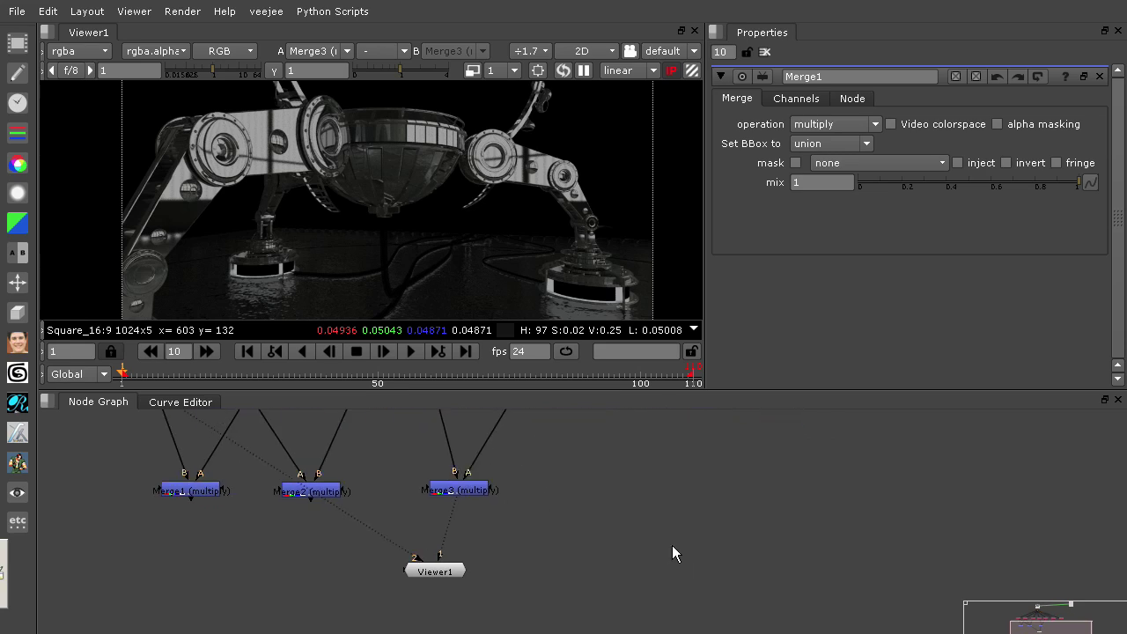
key(m)
drag(648, 550, 229, 565)
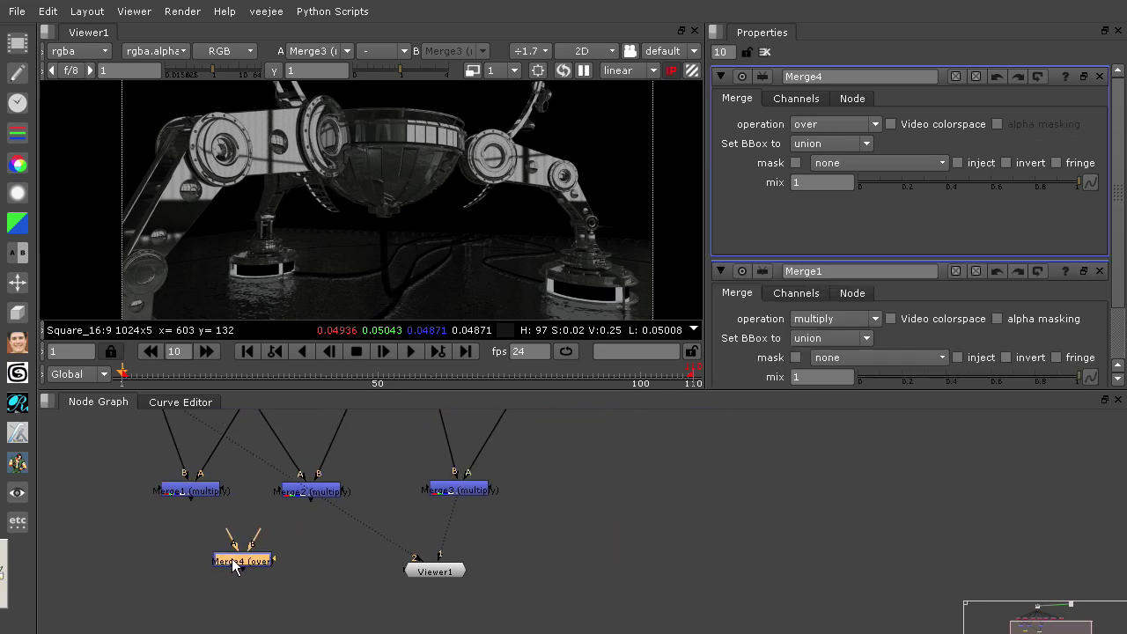
click(859, 125)
click(863, 433)
Connect Merge4's B input to Merge1 and its A input to Merge2, and show Merge4 in the viewer.
drag(251, 536, 199, 495)
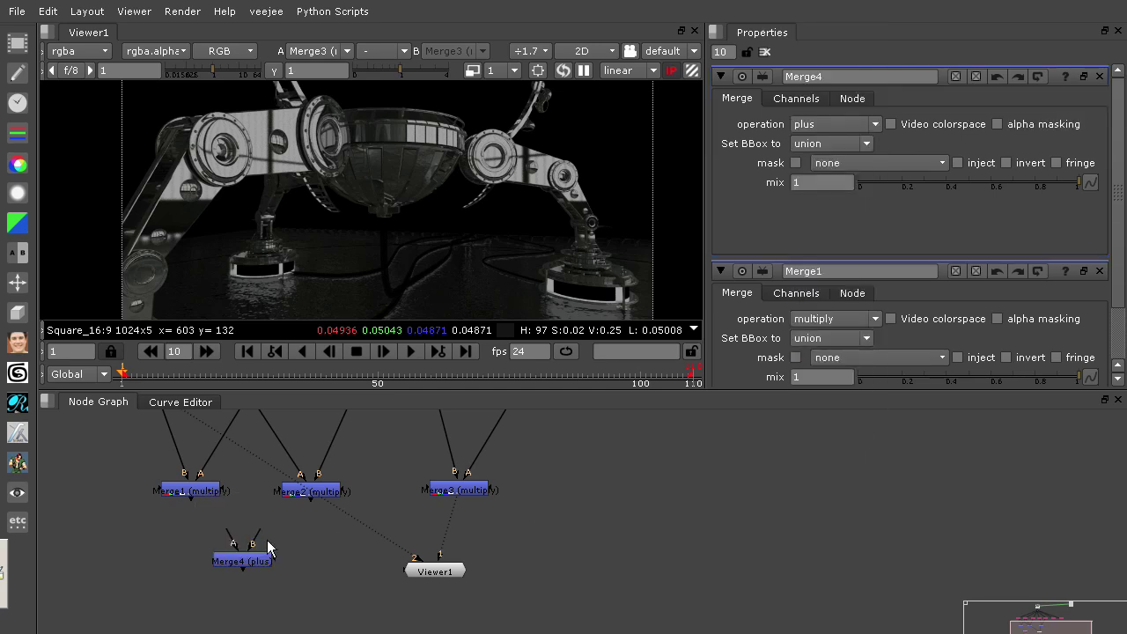
drag(252, 539, 195, 504)
drag(251, 539, 321, 494)
drag(245, 561, 251, 553)
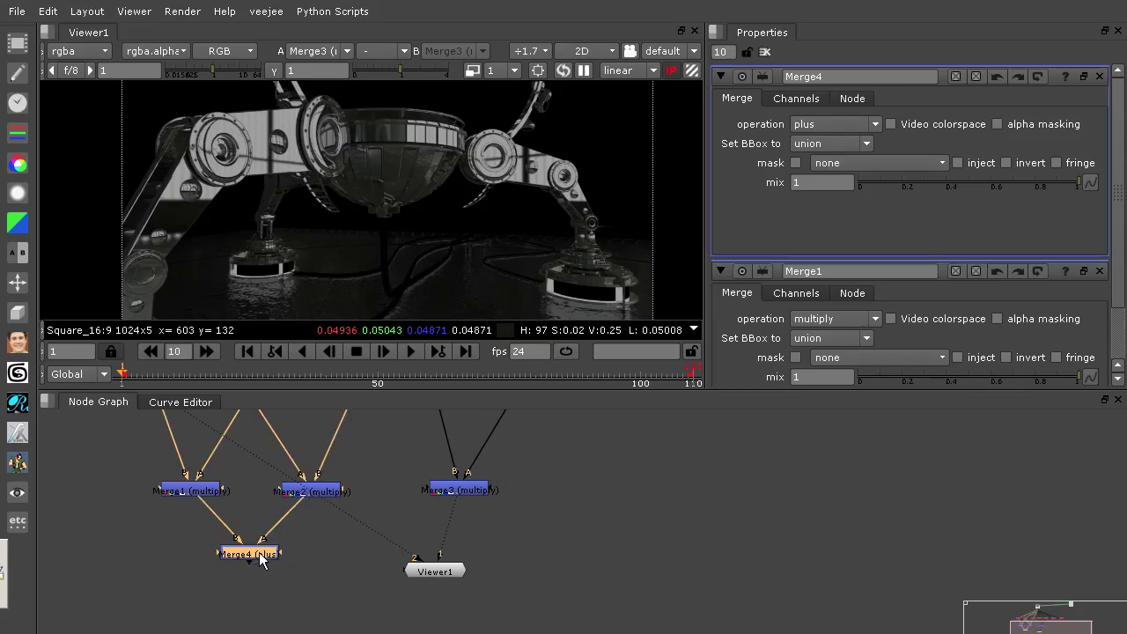
key(1)
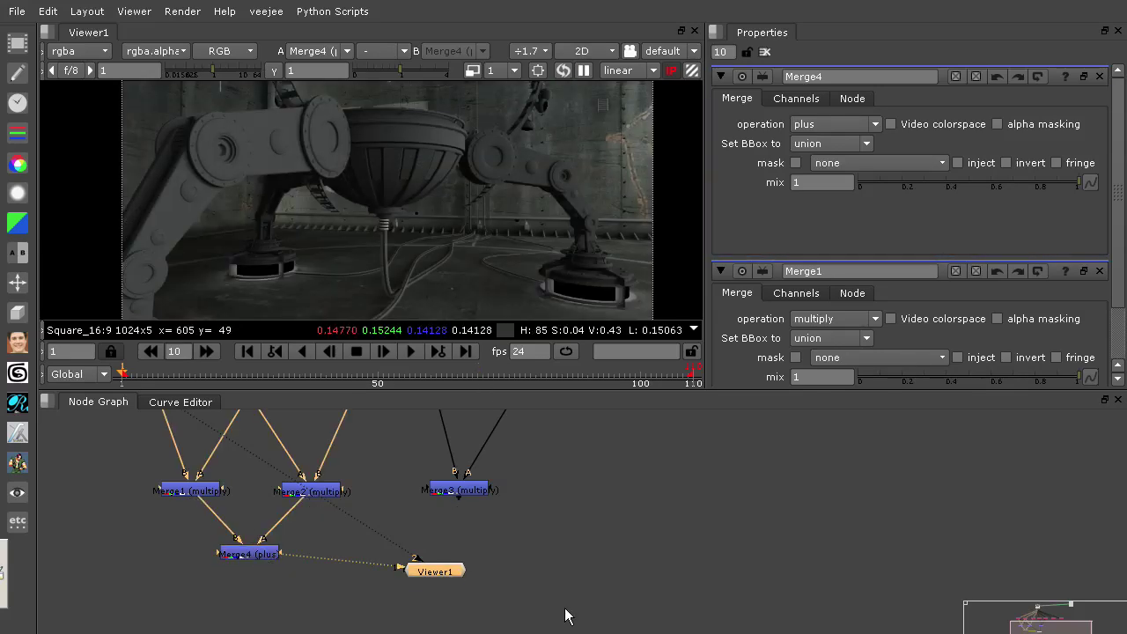
Duplicate Merge4, connect the copy's A input to Merge3 and B input to Merge4, and show the new plus merge in the viewer.
click(569, 548)
click(244, 557)
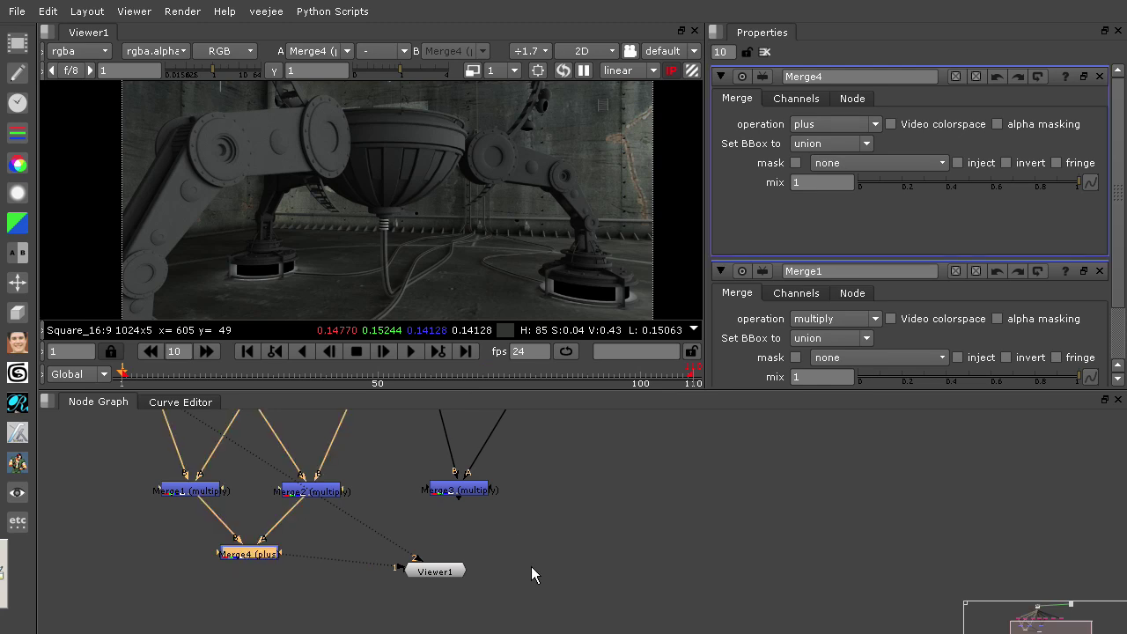
ctrl+click(605, 564)
key(ctrl+v)
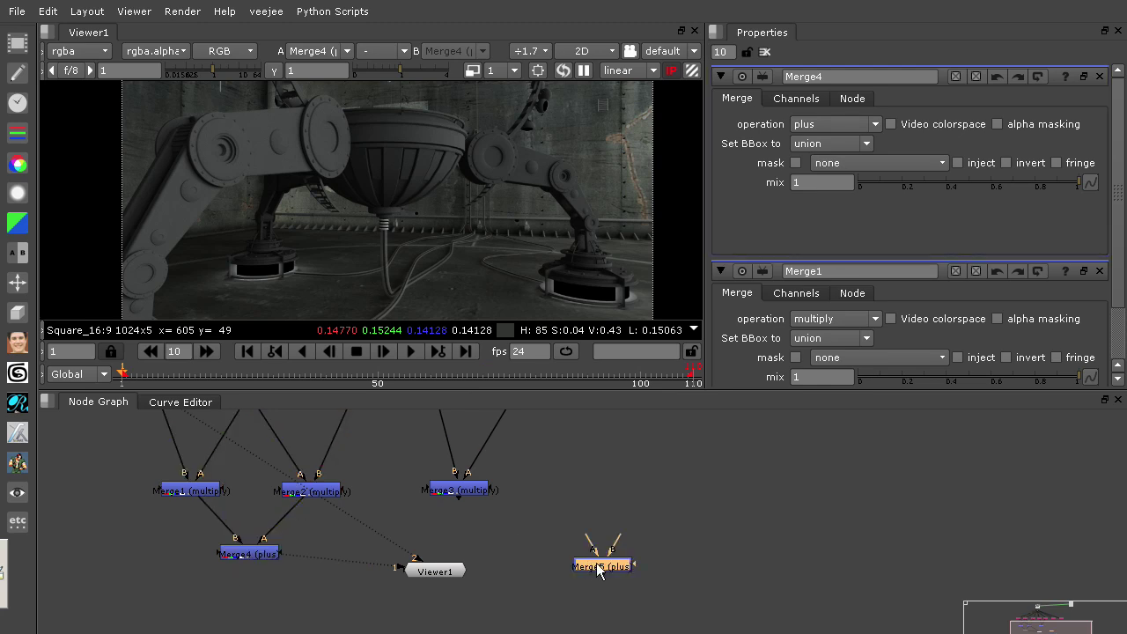
drag(596, 565, 423, 608)
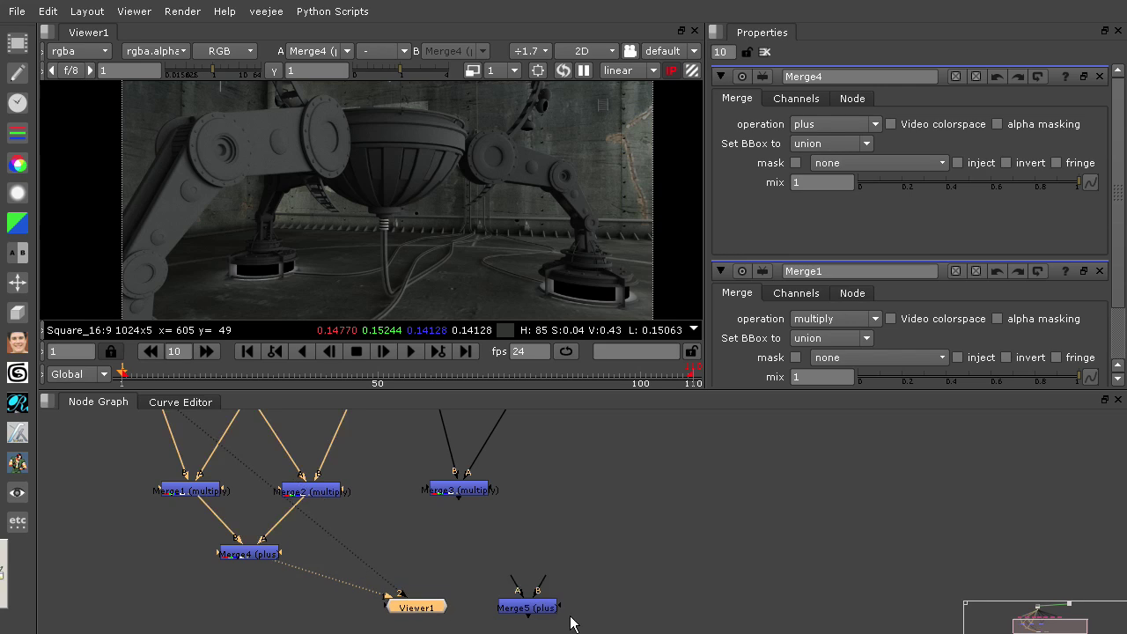
drag(548, 613, 459, 498)
drag(447, 555, 310, 552)
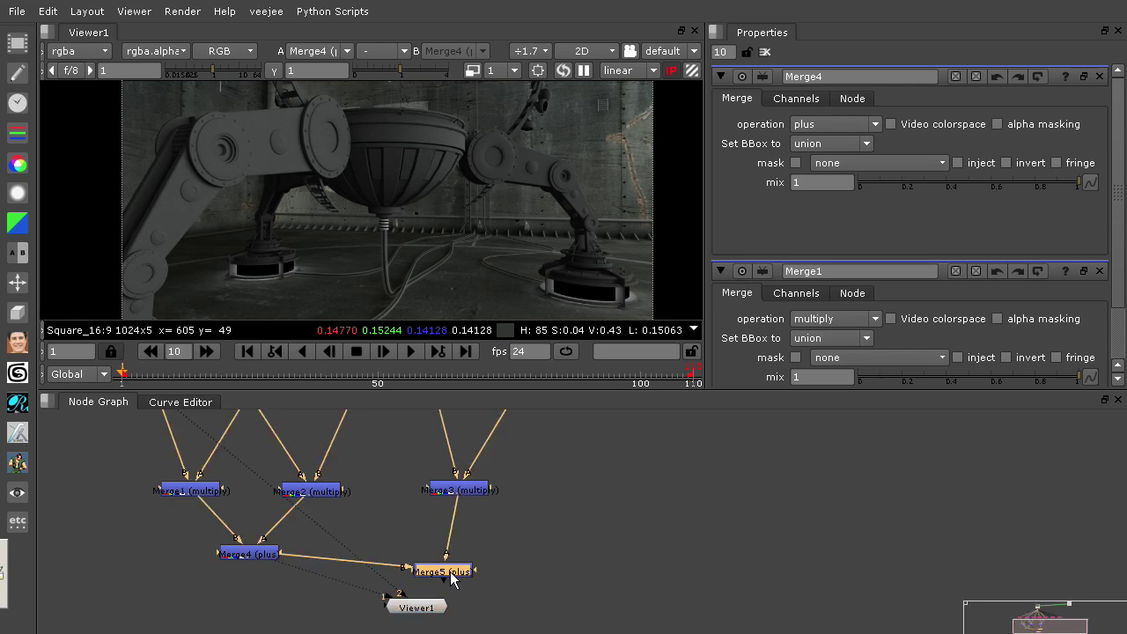
drag(452, 574, 493, 601)
key(1)
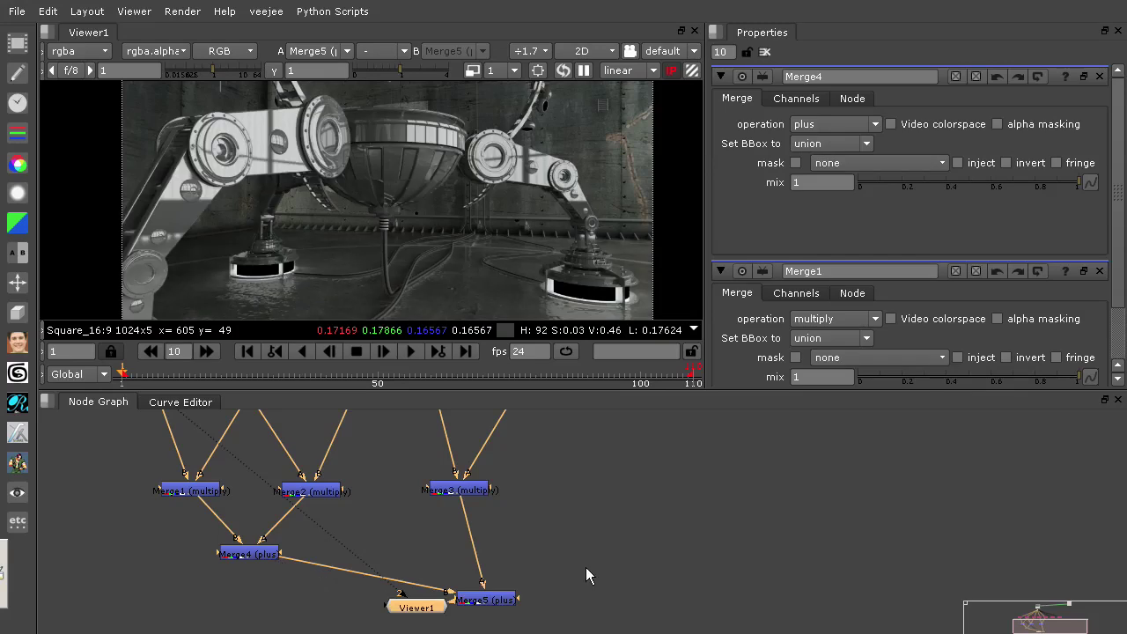
Add another plus Merge below Shuffle11 (Self Illumination), connect A to Shuffle11 and B to Merge5, and show it in the viewer.
middle_drag(628, 574, 442, 543)
scroll(447, 524, down, 4)
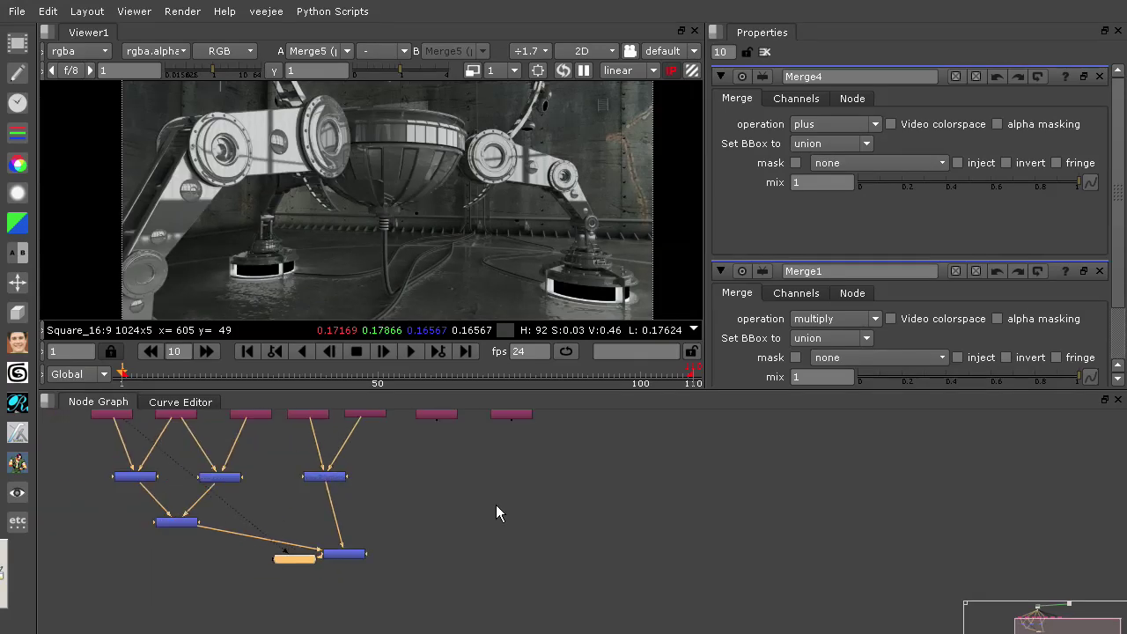
middle_drag(496, 504, 500, 522)
click(351, 569)
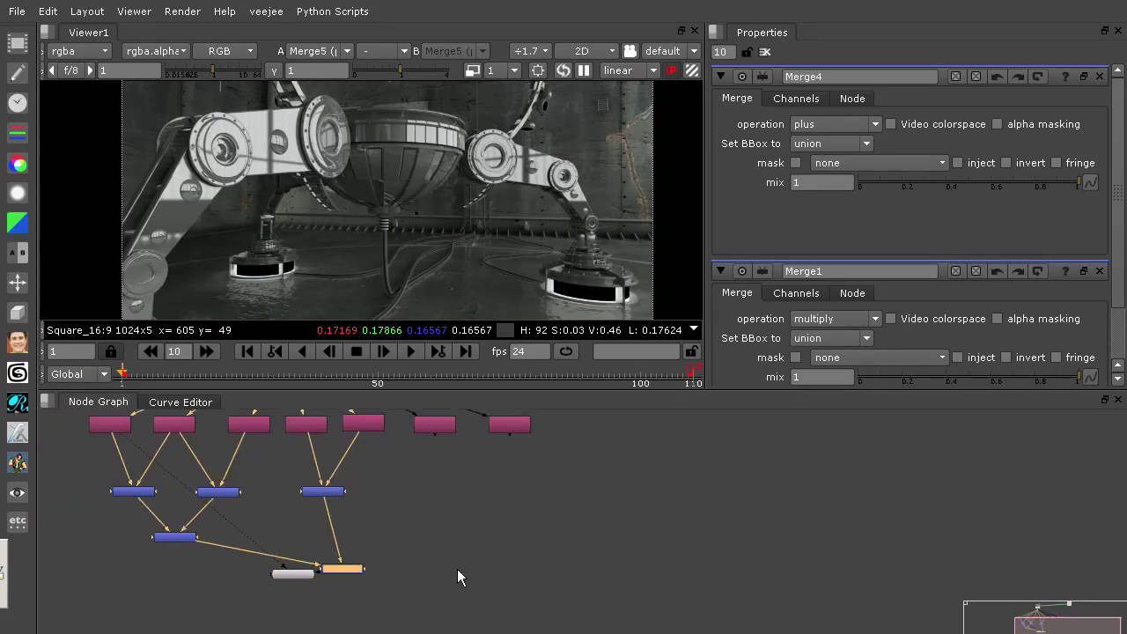
click(466, 568)
key(m)
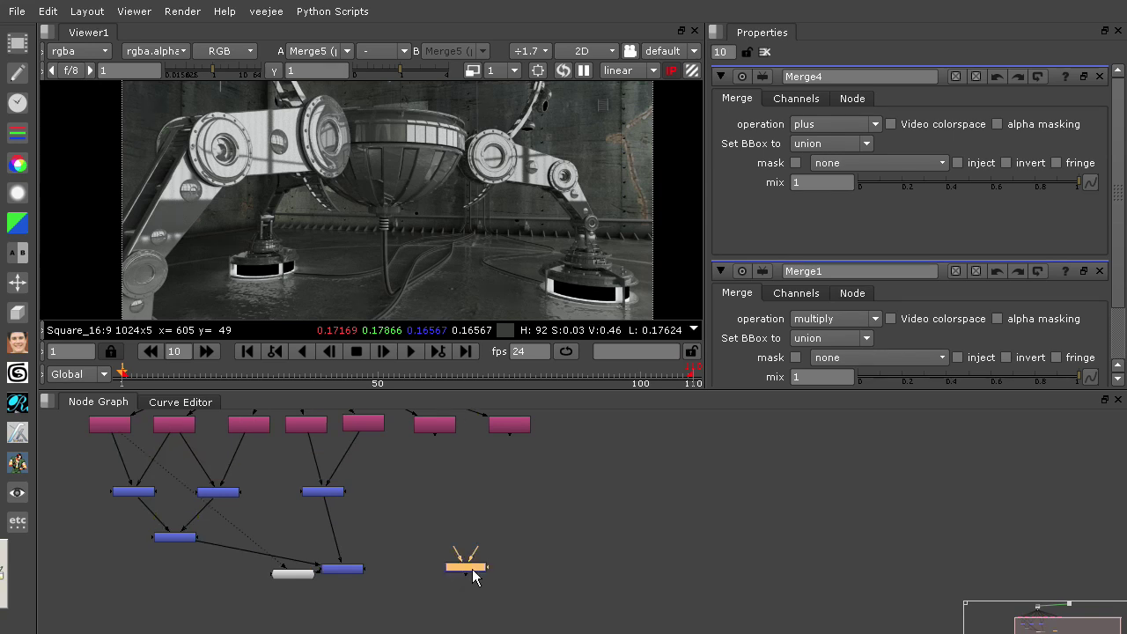
drag(469, 568, 433, 435)
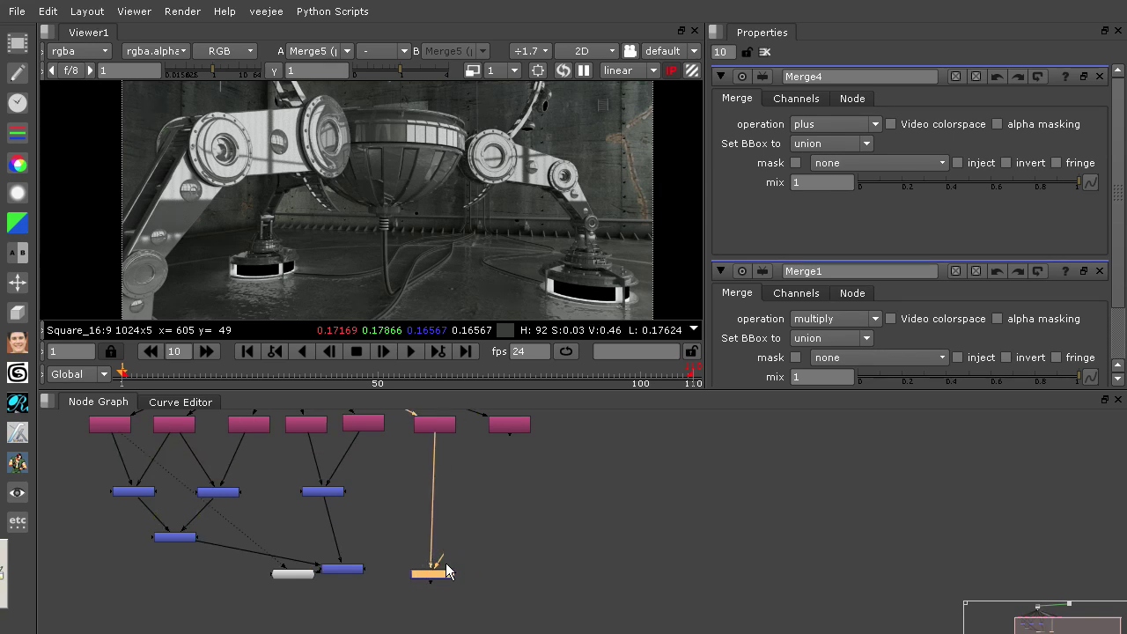
drag(438, 565, 352, 571)
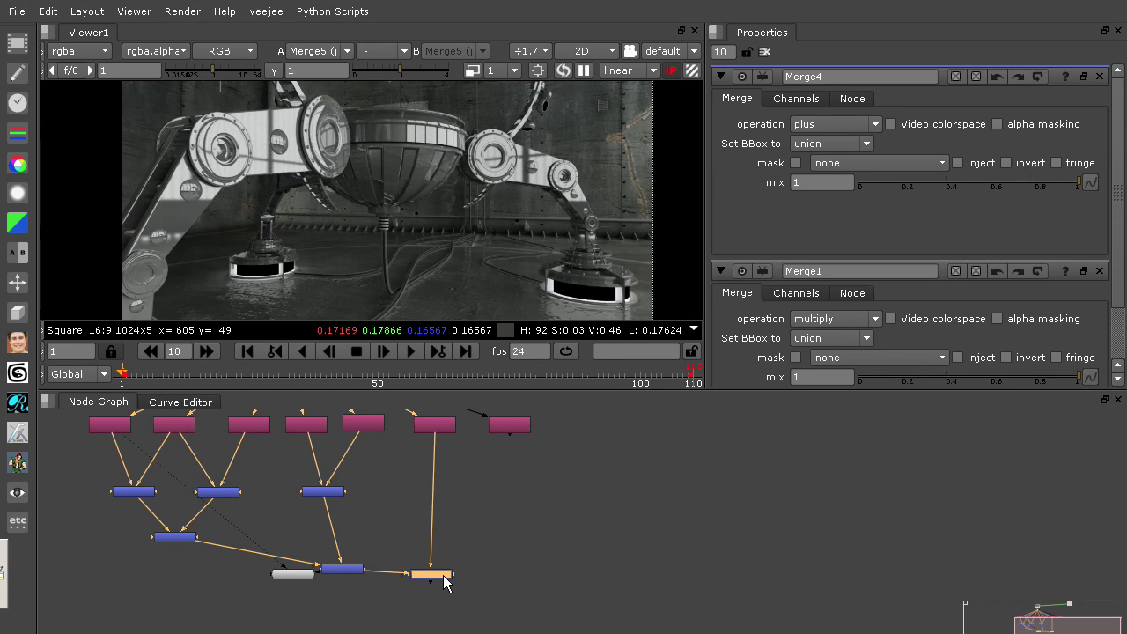
key(1)
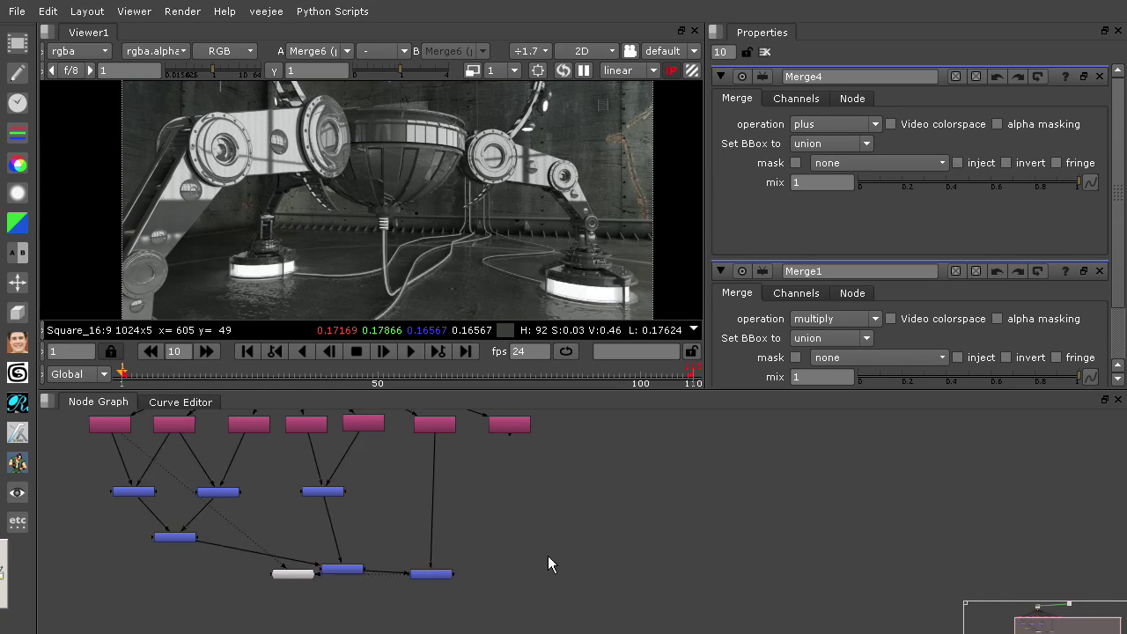
Add a final plus Merge below Shuffle10 (Specular), connect A to Shuffle10 and B to Merge6, and show it in the viewer.
click(548, 580)
key(m)
drag(553, 580, 510, 427)
drag(506, 552, 442, 579)
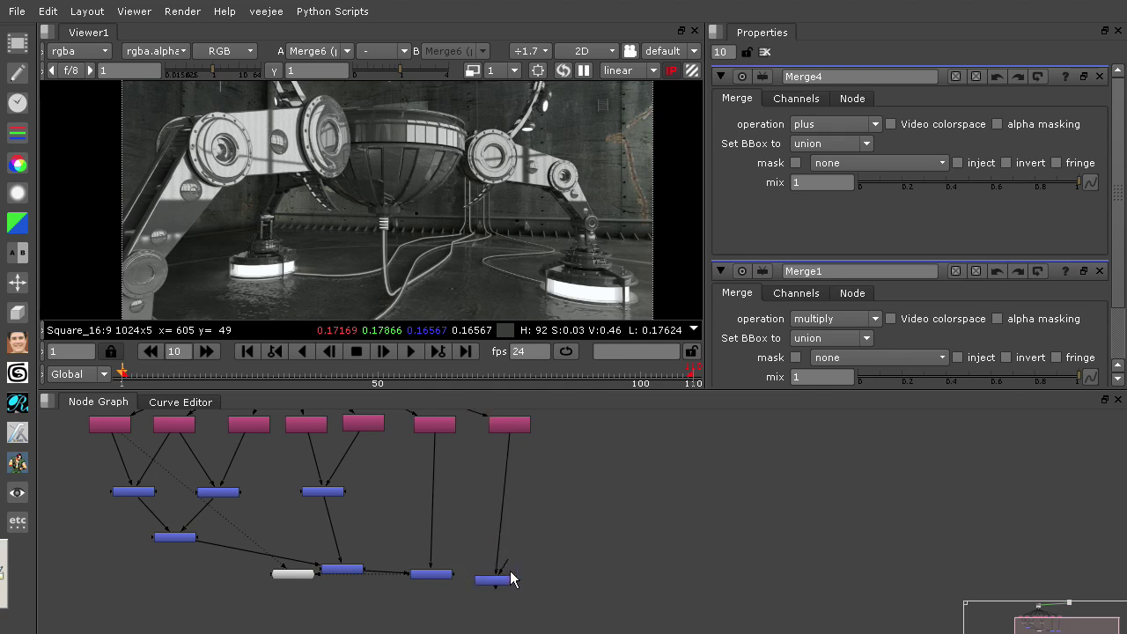
click(499, 582)
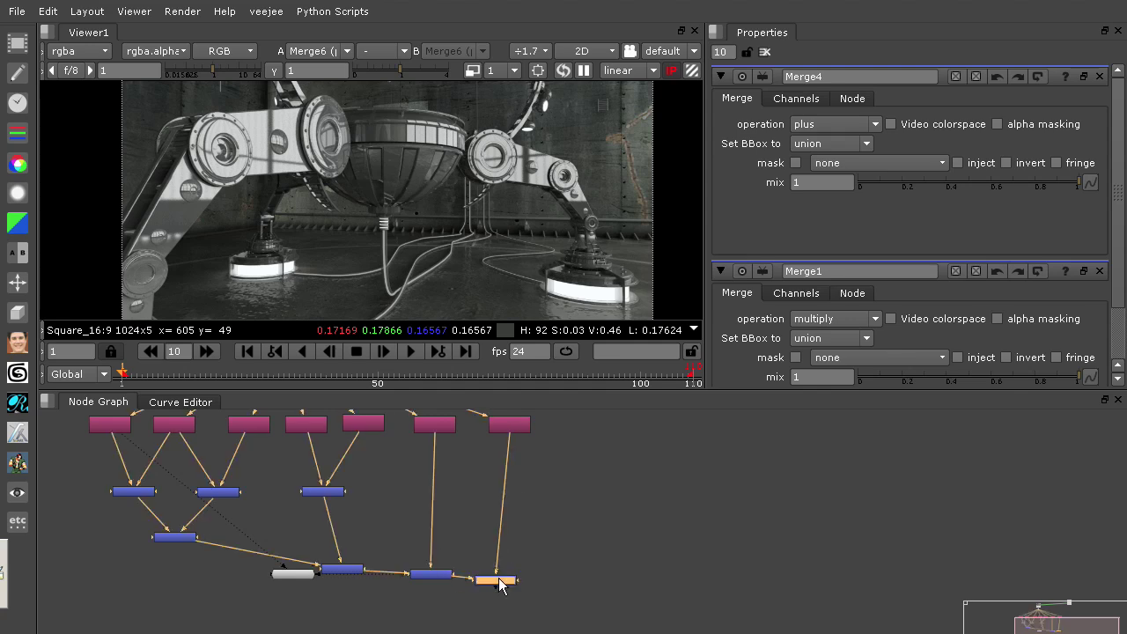
key(1)
Examine the full-size node tree from Read1 down to Merge7, and move Viewer1 below the chain of plus merges.
key(f)
click(559, 519)
key(space)
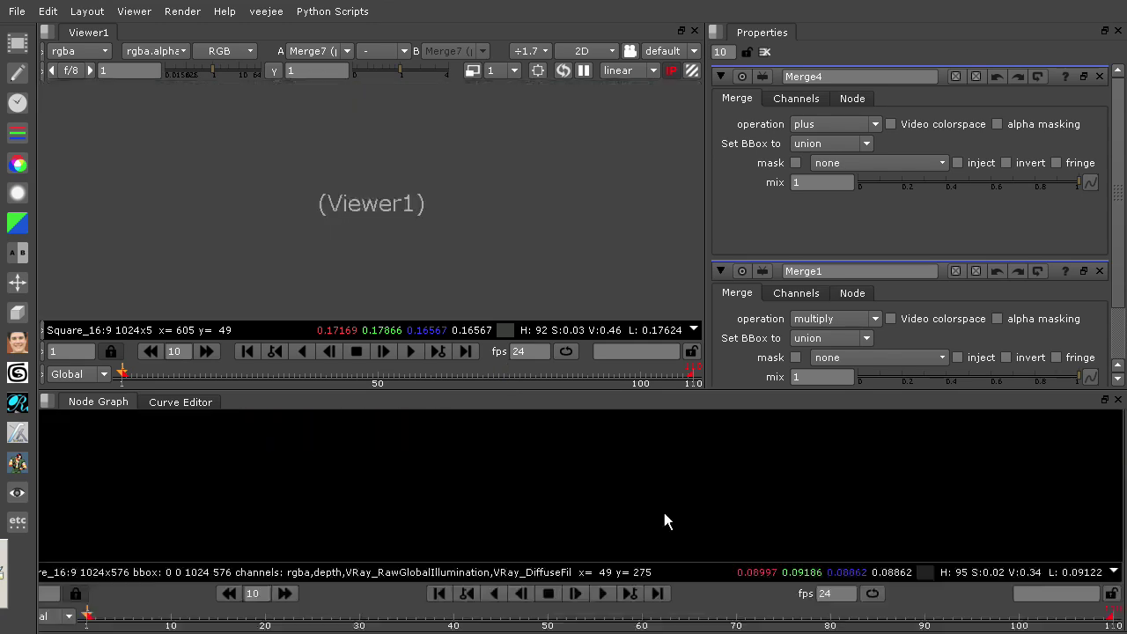
scroll(595, 467, up, 3)
middle_drag(569, 552, 805, 407)
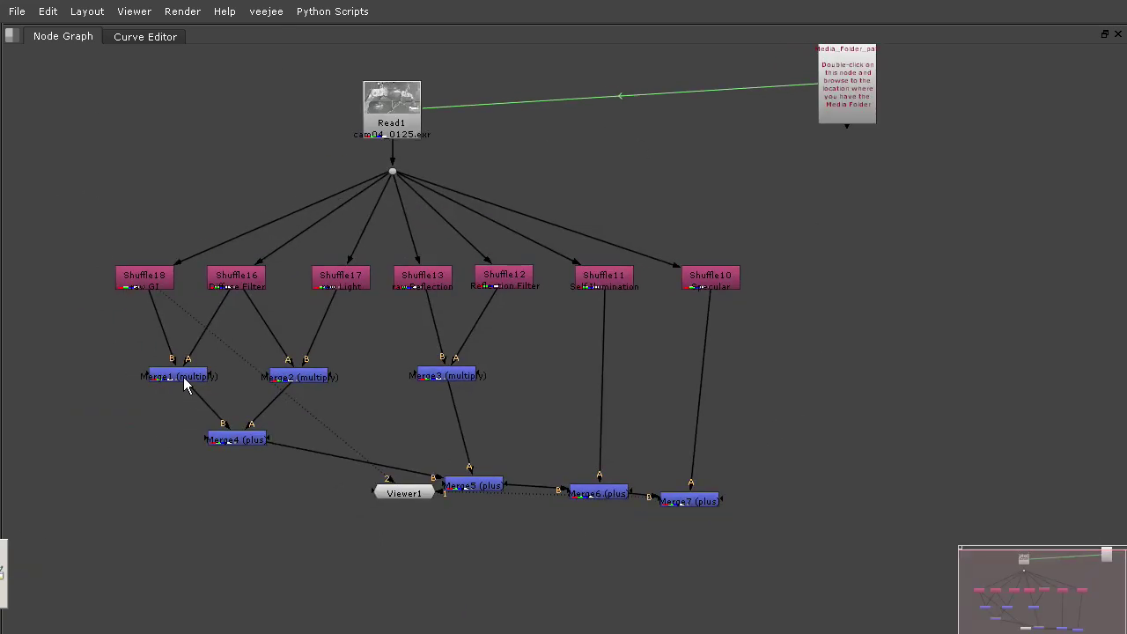
mouse_move(183, 383)
mouse_down()
mouse_move(187, 369)
mouse_move(202, 375)
mouse_up()
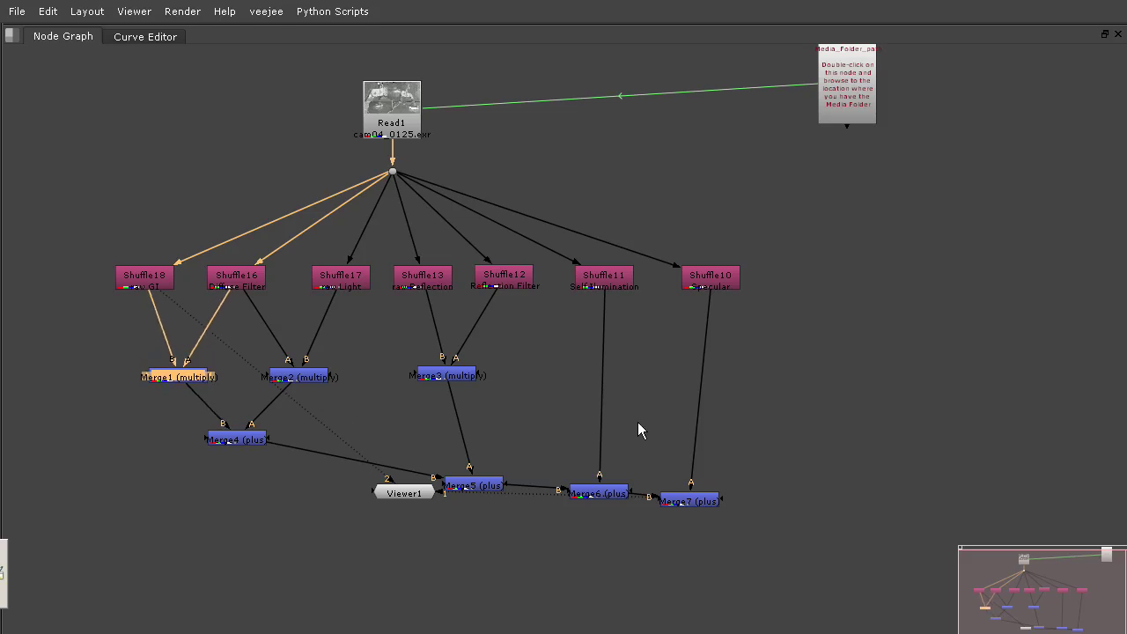
click(911, 274)
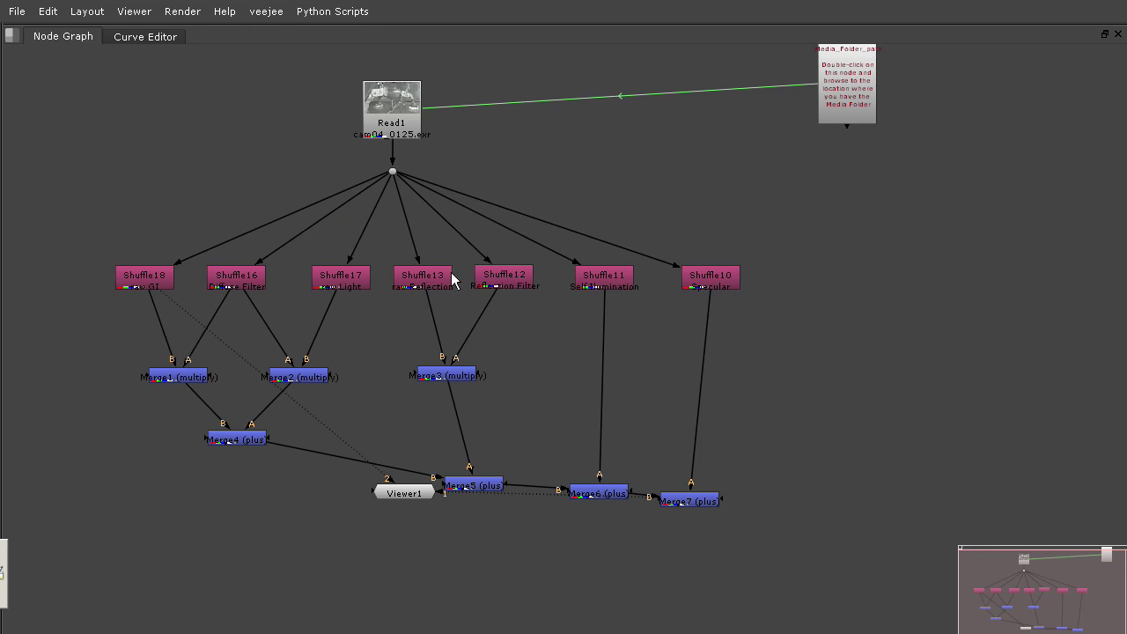
drag(160, 283, 149, 282)
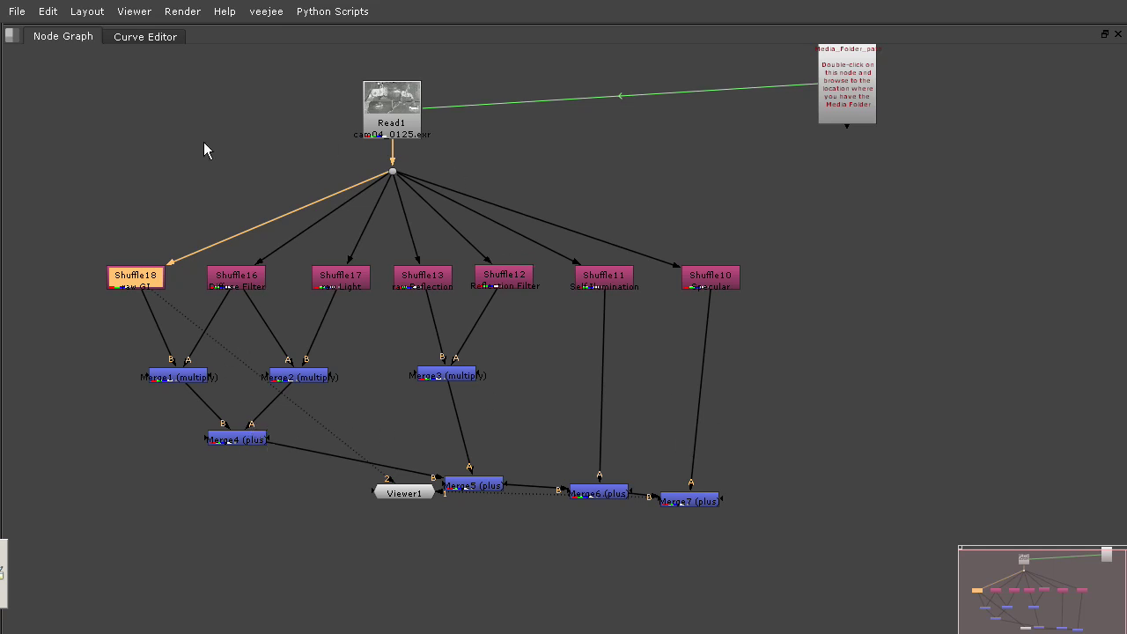
click(234, 250)
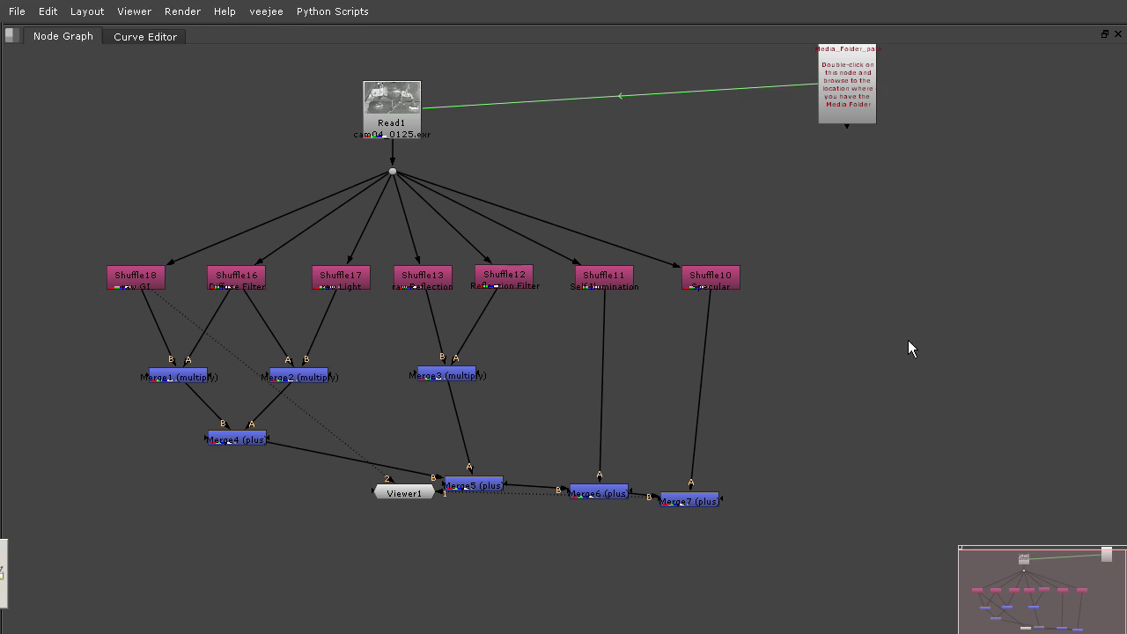
drag(404, 491, 541, 589)
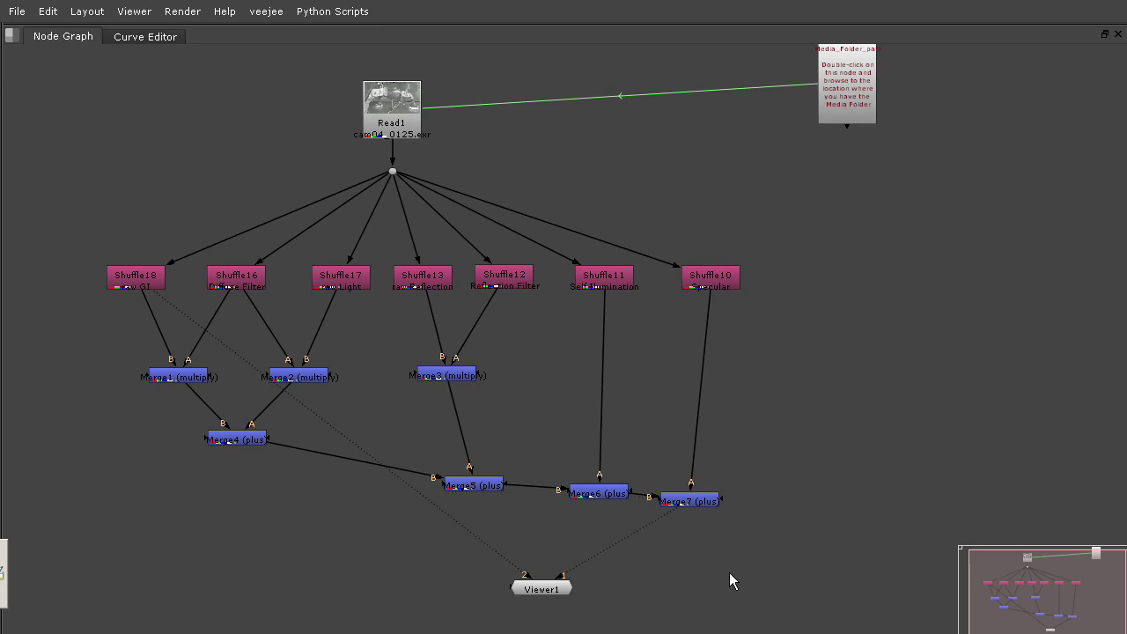
middle_drag(785, 552, 799, 542)
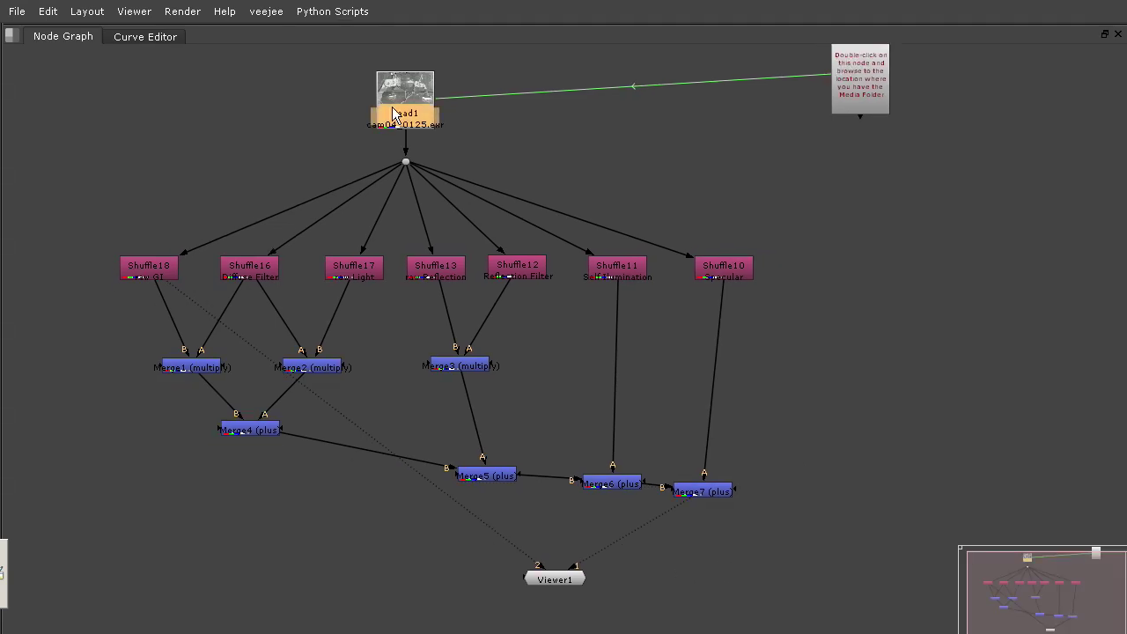
Show the original Read1 render in the viewer on its first input.
key(space)
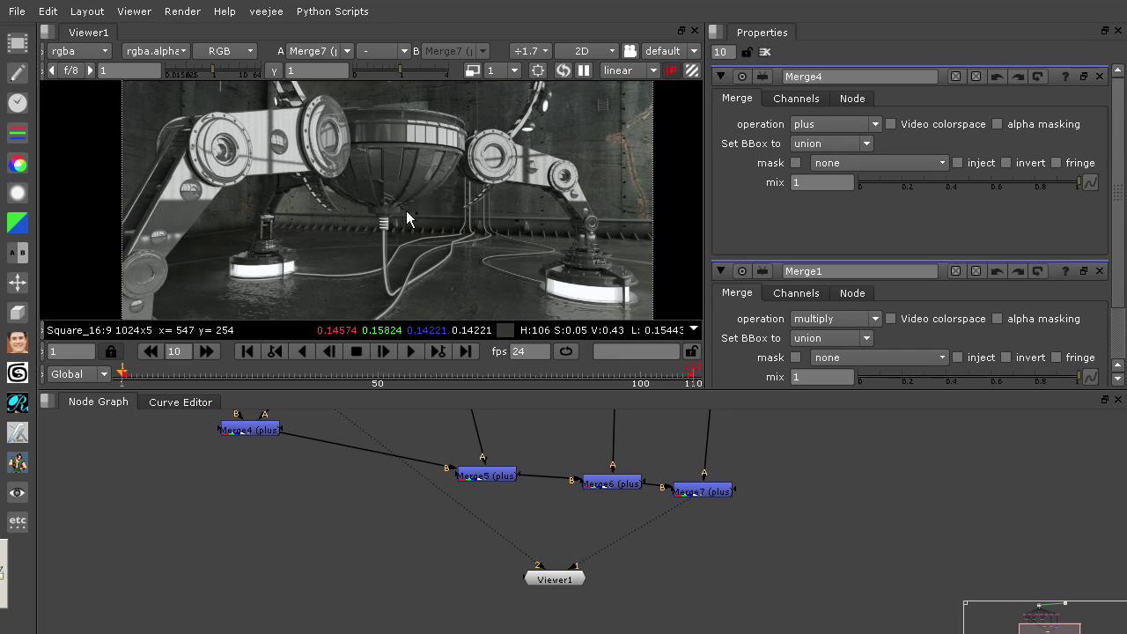
scroll(845, 481, up, 10)
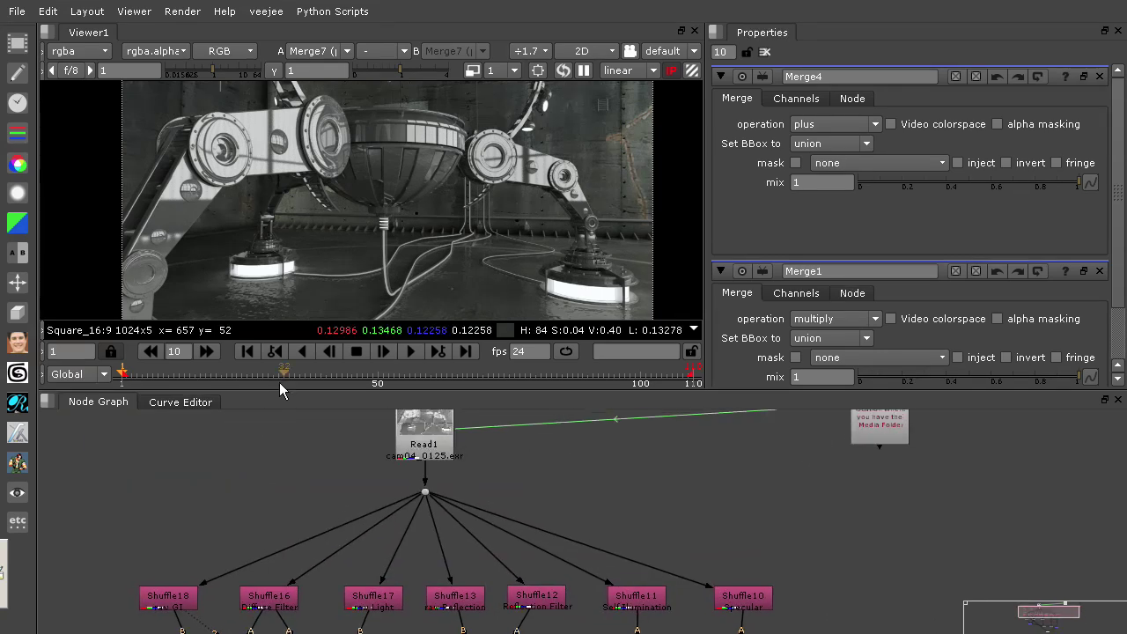
click(436, 440)
middle_drag(559, 482, 581, 507)
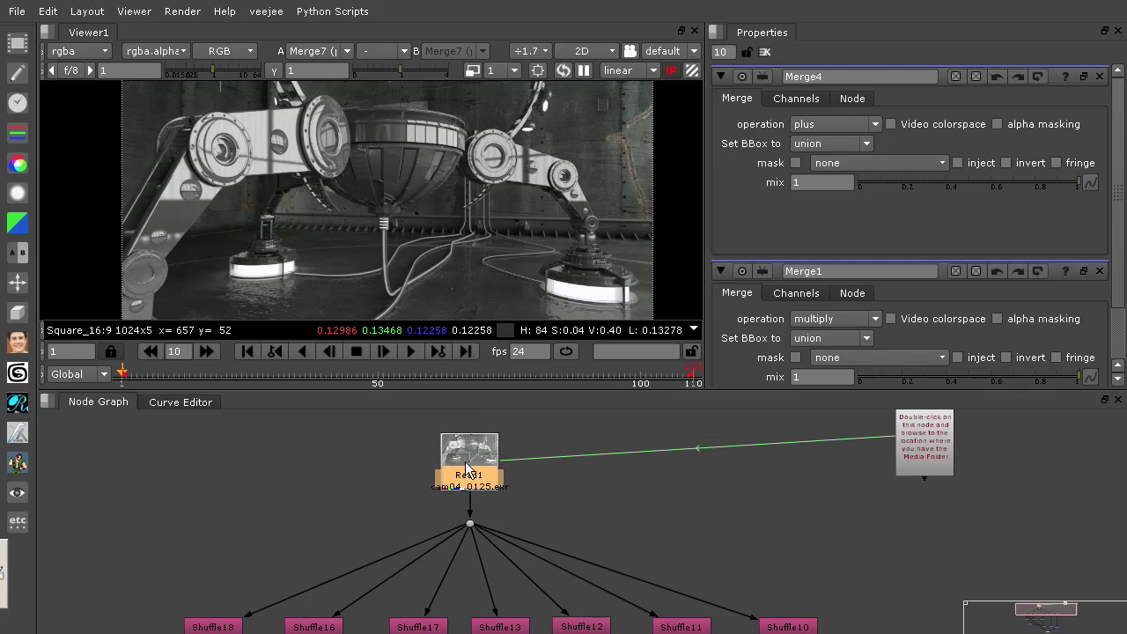
key(1)
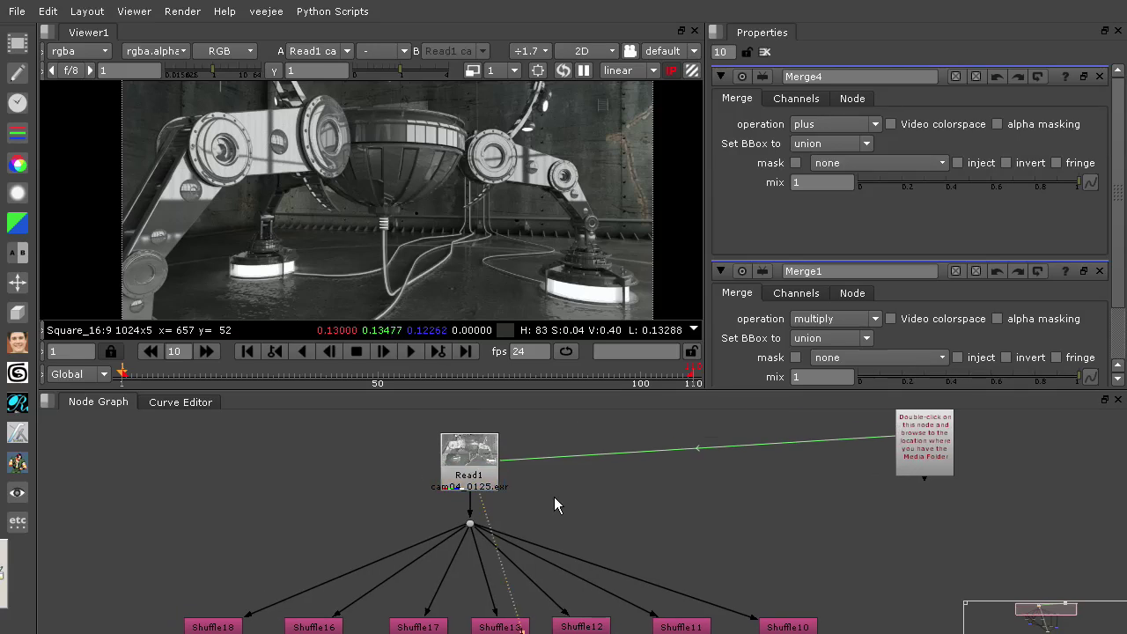
click(482, 463)
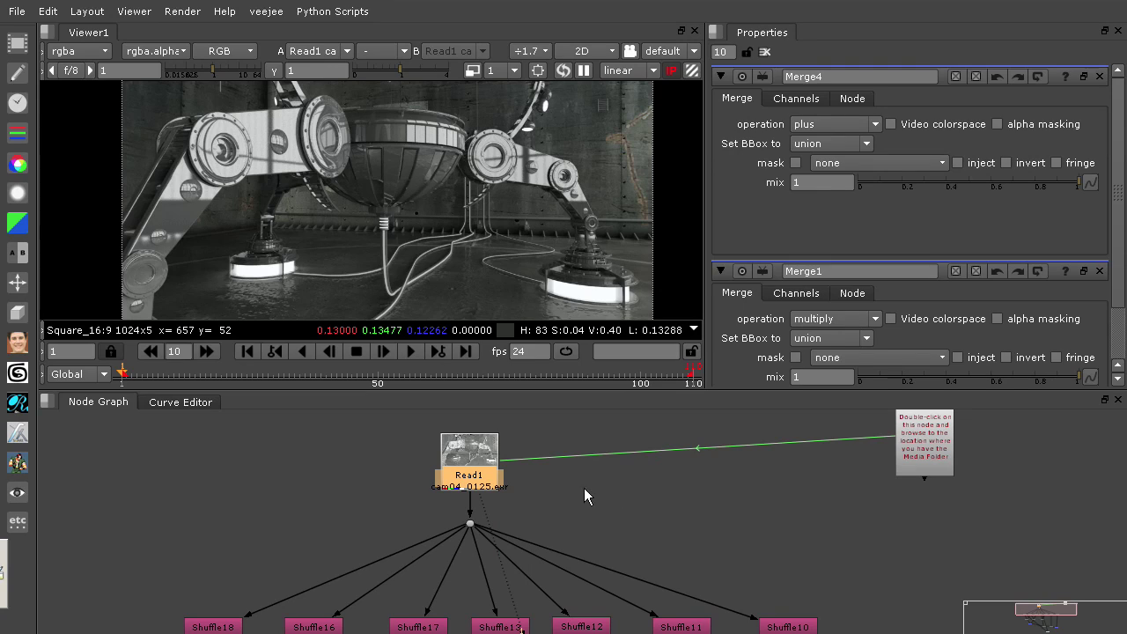
click(518, 480)
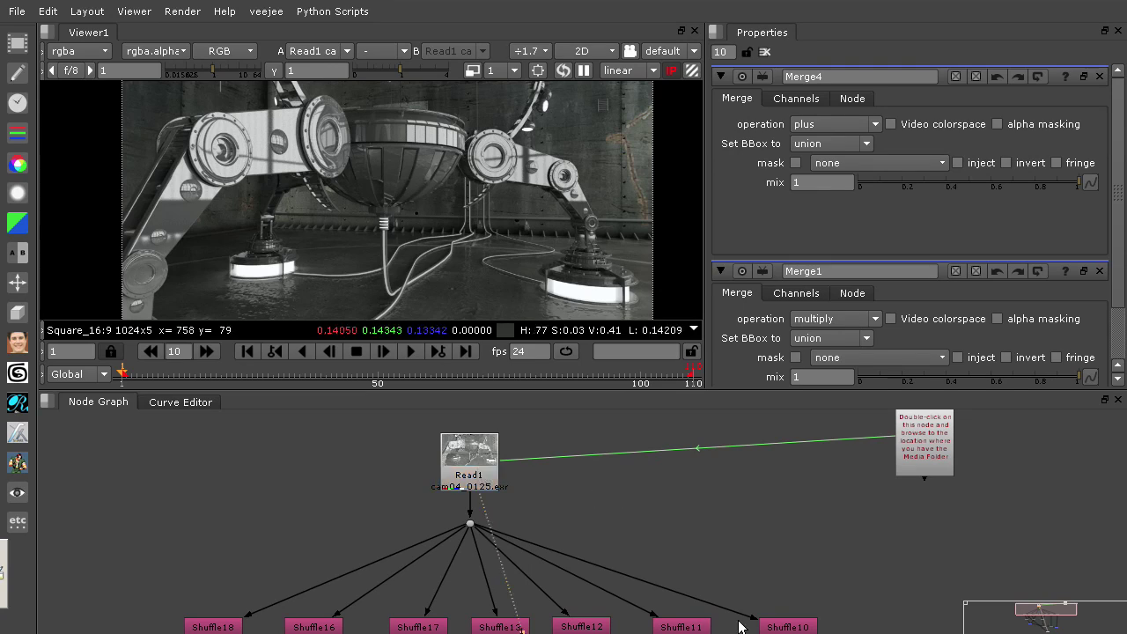
Show Merge7 in the viewer on its second input and shift Viewer1 slightly below the plus merges.
scroll(703, 544, down, 10)
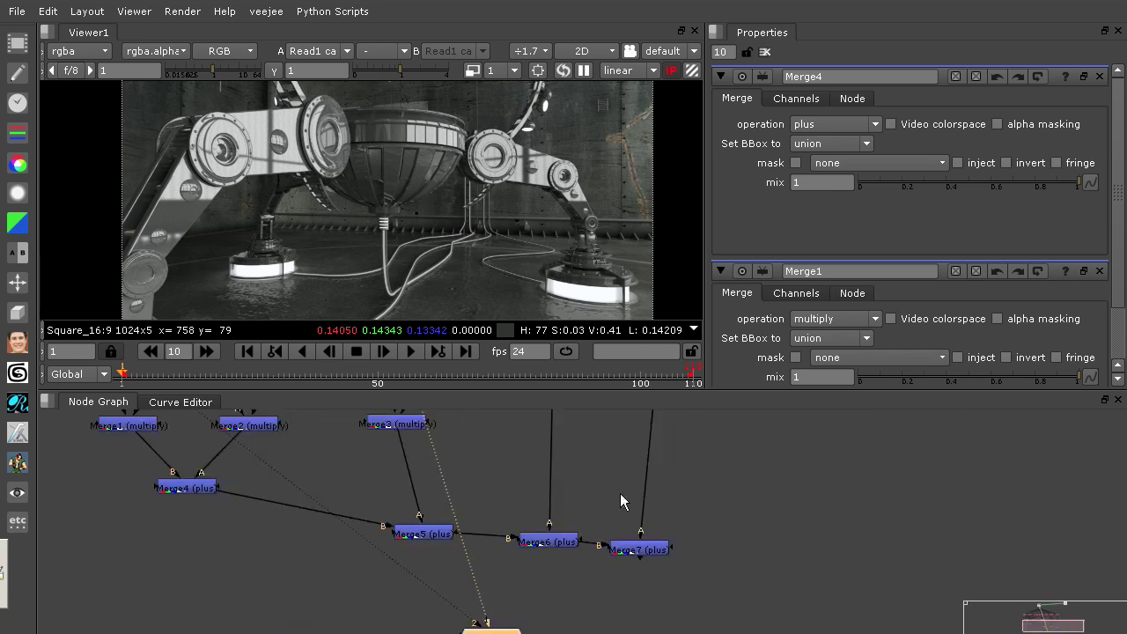
click(614, 518)
key(1)
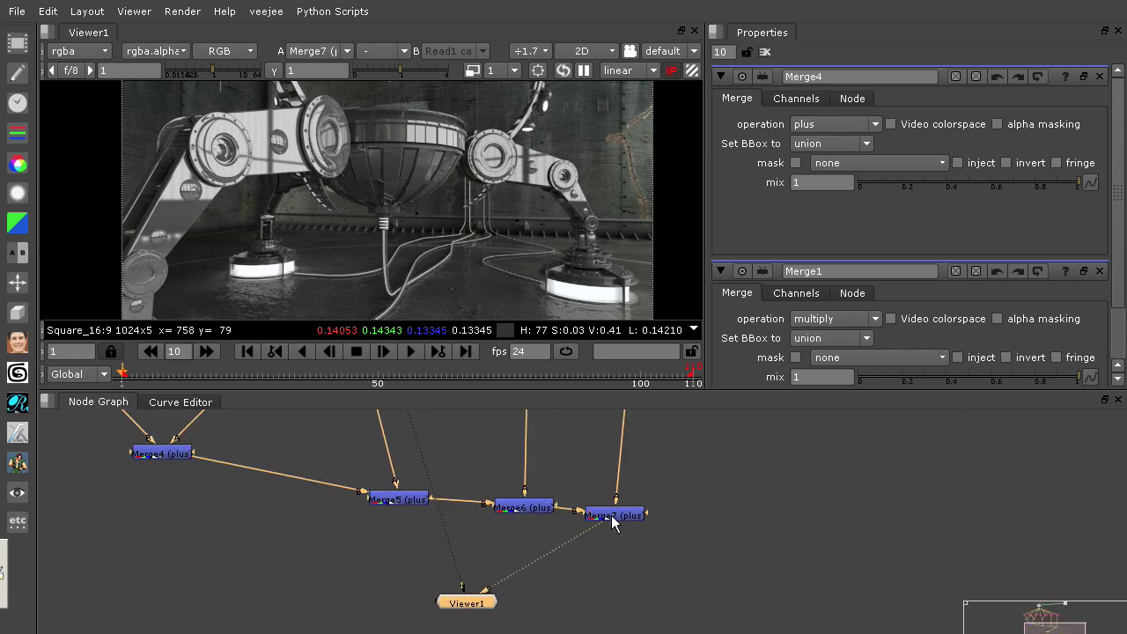
drag(480, 602, 508, 604)
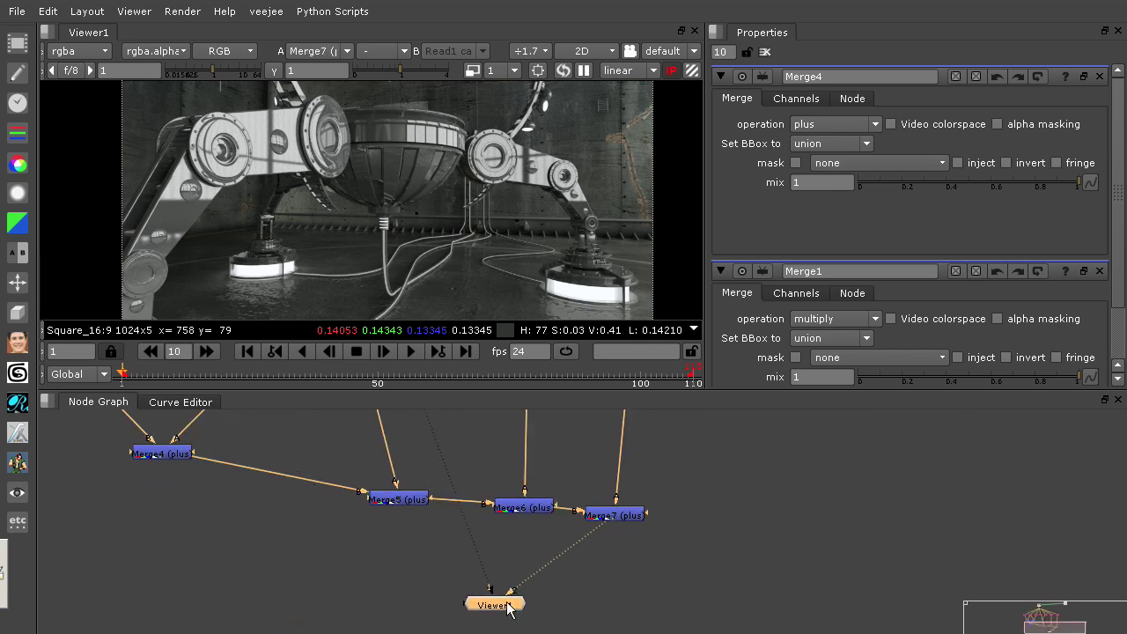
Compare Merge7 with Read1 using the wipe mode in a full-size viewer at x1 zoom, moving the wipe centre toward the robot's rear foot.
click(383, 51)
click(390, 124)
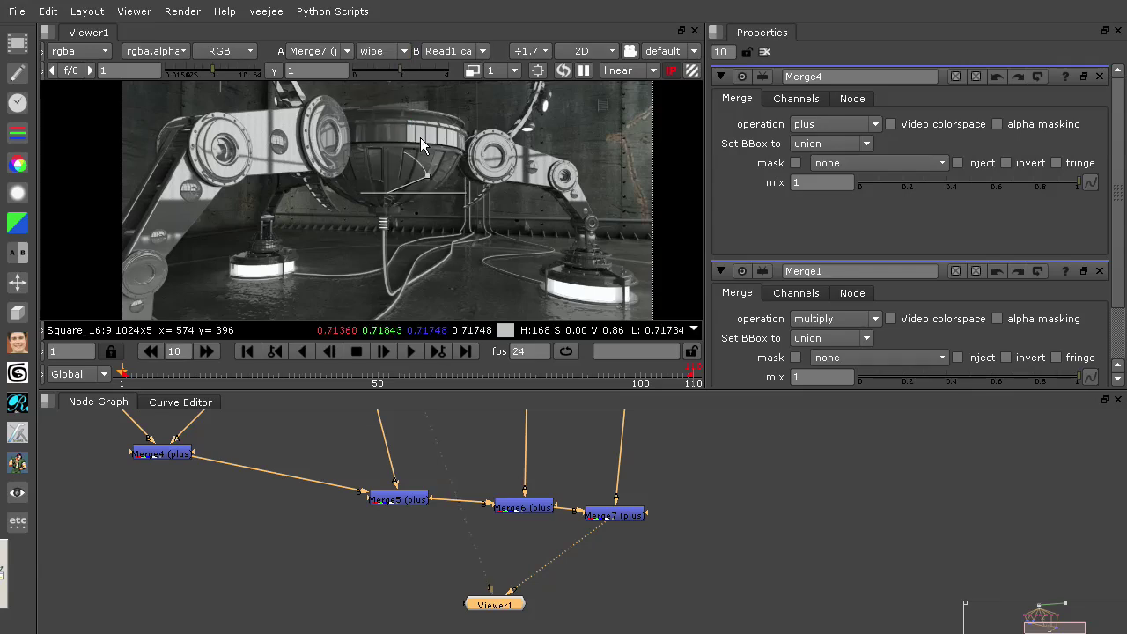
key(space)
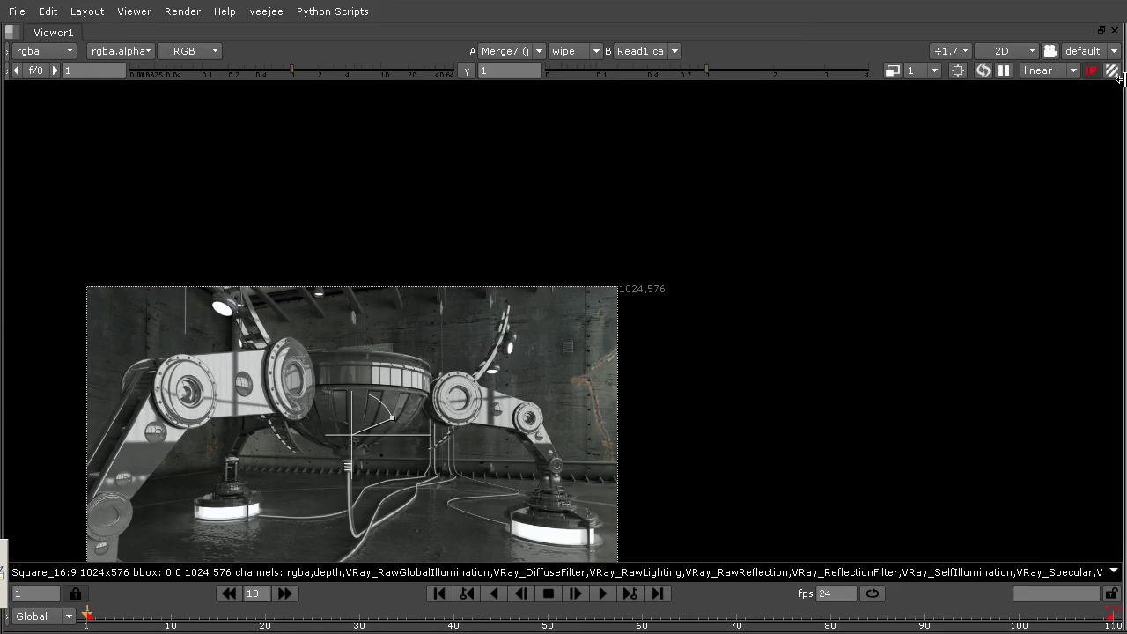
click(952, 50)
click(982, 280)
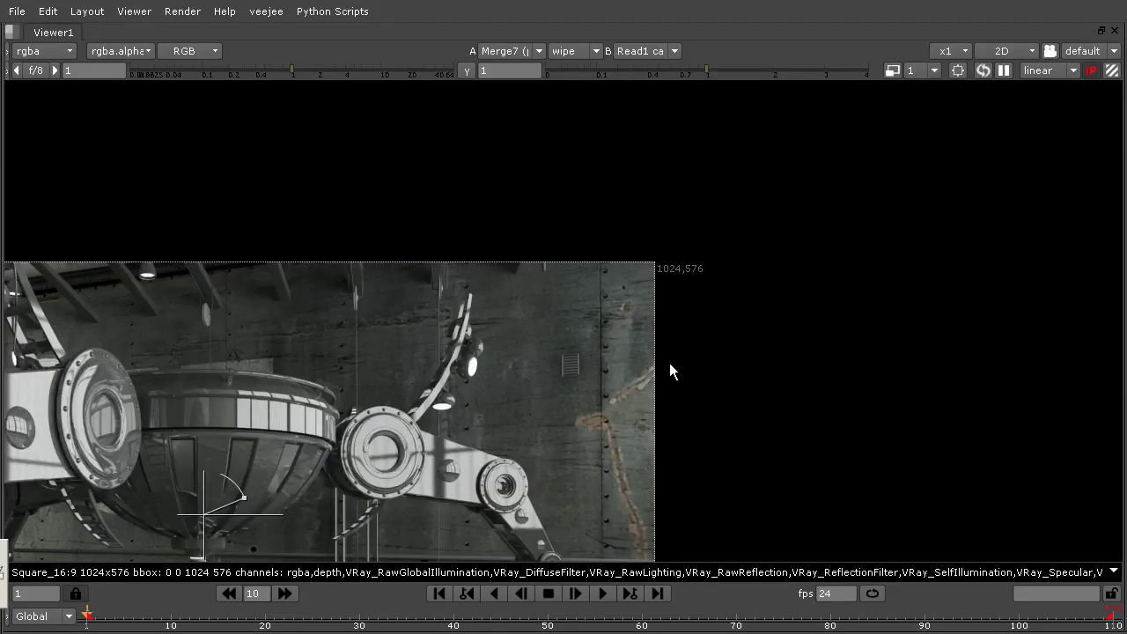
middle_drag(696, 391, 1021, 194)
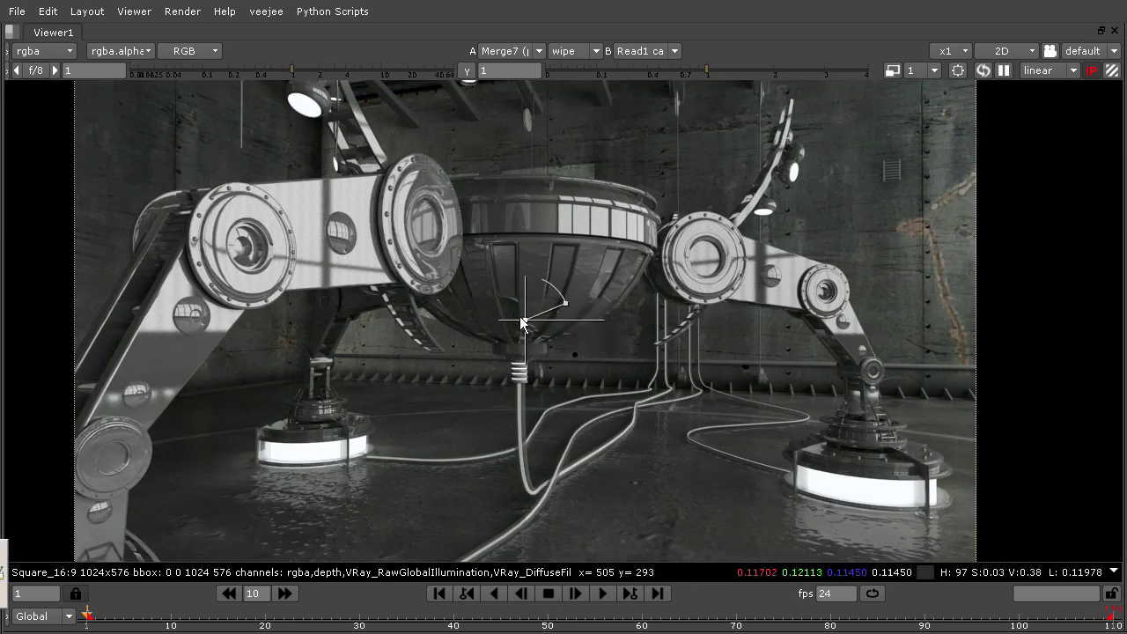
drag(526, 322, 420, 367)
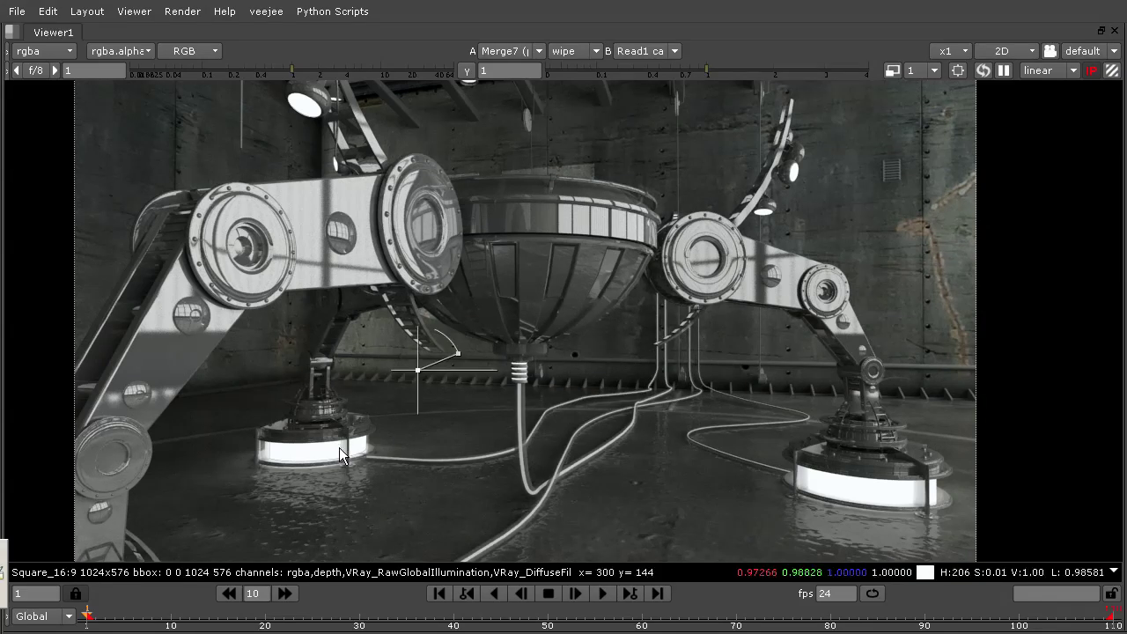
Examine the glowing foot and surrounding floor up close, shifting the wipe centre to check for differences between Merge7 and Read1.
scroll(339, 447, up, 6)
scroll(339, 448, up, 1)
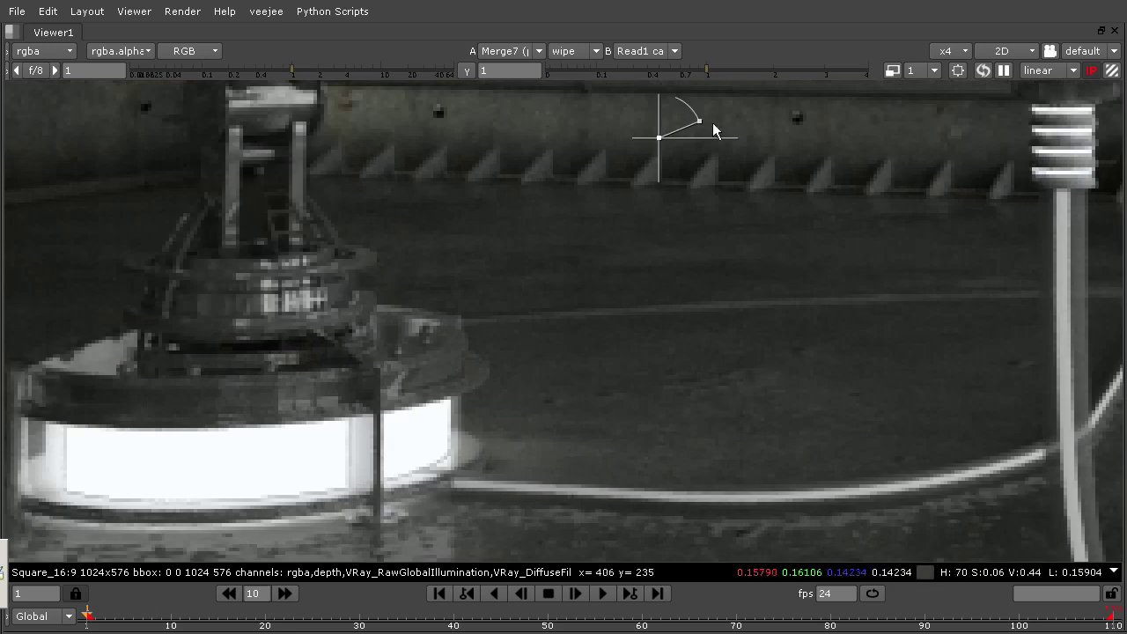
drag(660, 138, 544, 276)
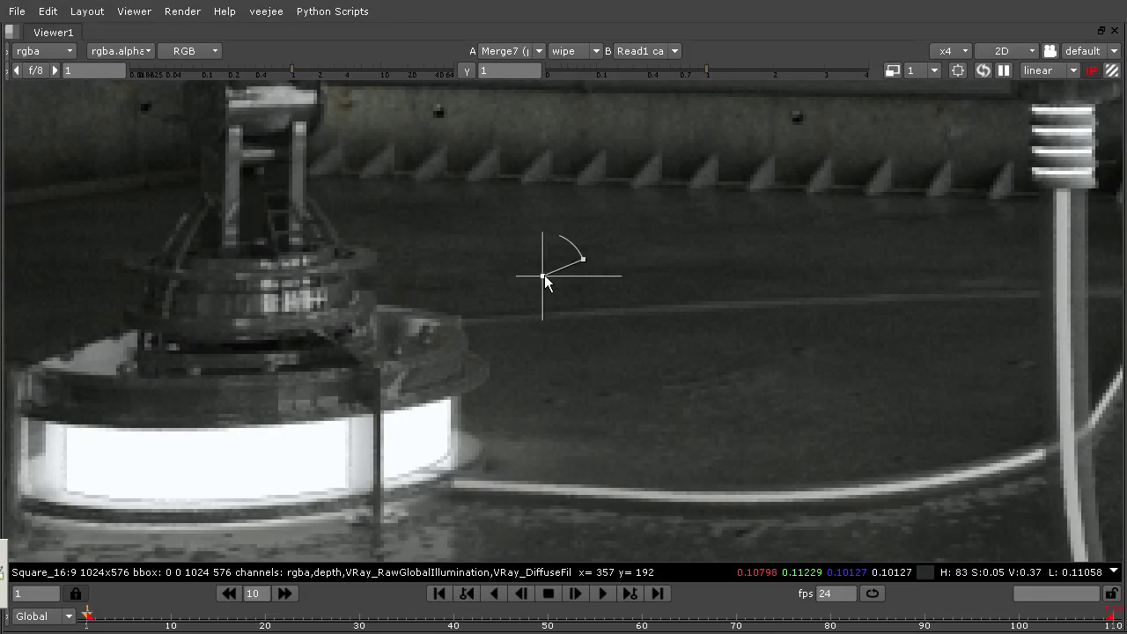
drag(542, 276, 553, 306)
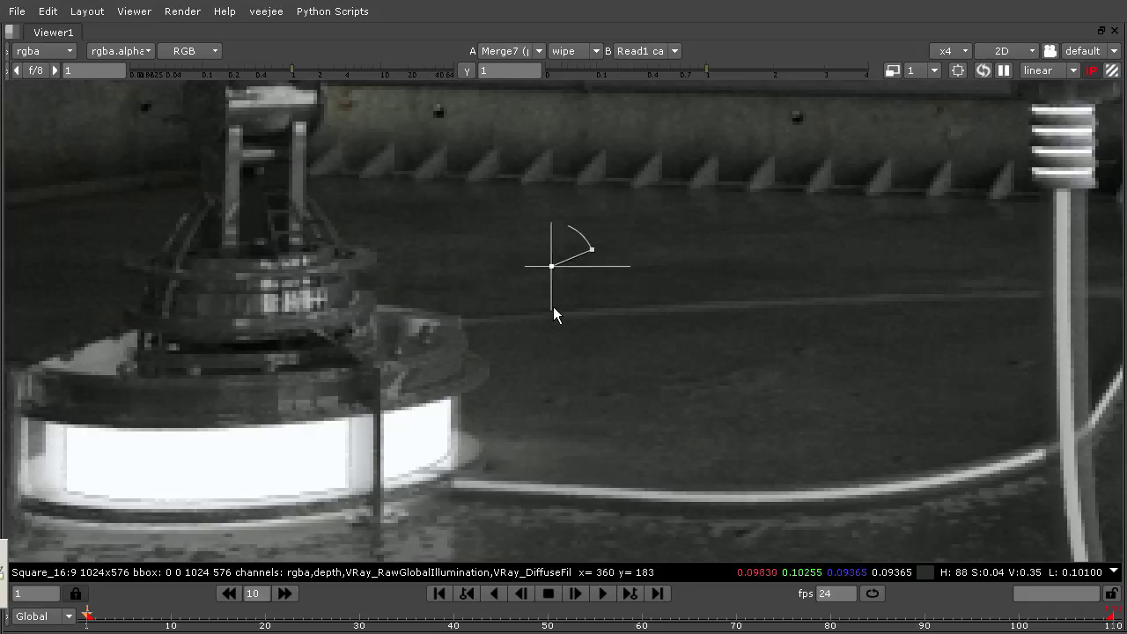
scroll(436, 483, up, 5)
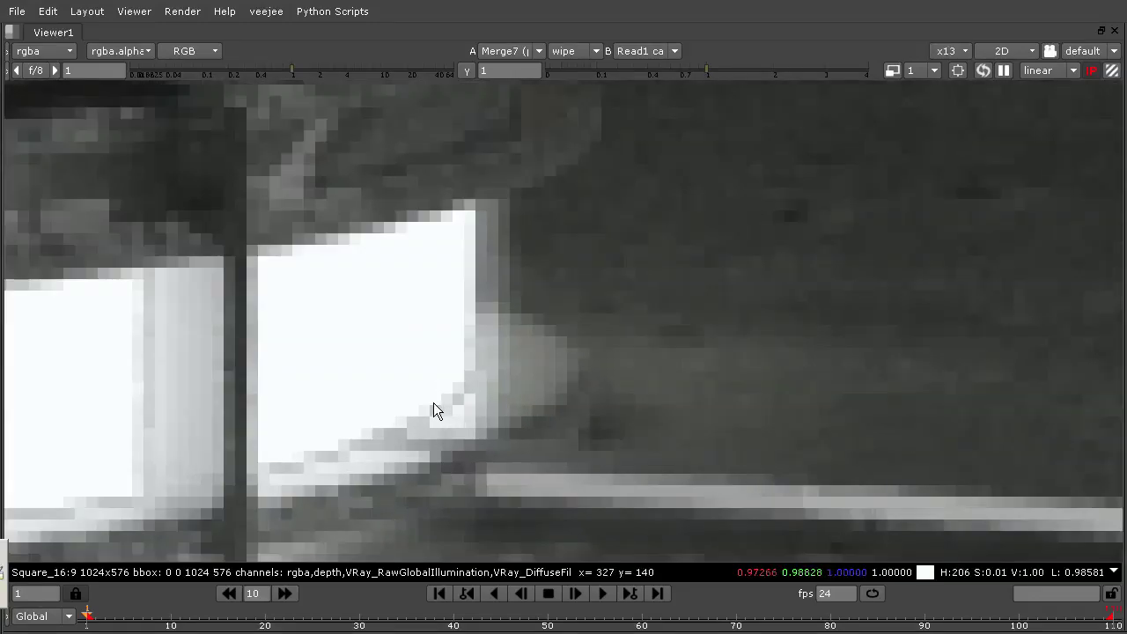
scroll(482, 356, down, 2)
scroll(481, 356, down, 3)
scroll(559, 222, down, 1)
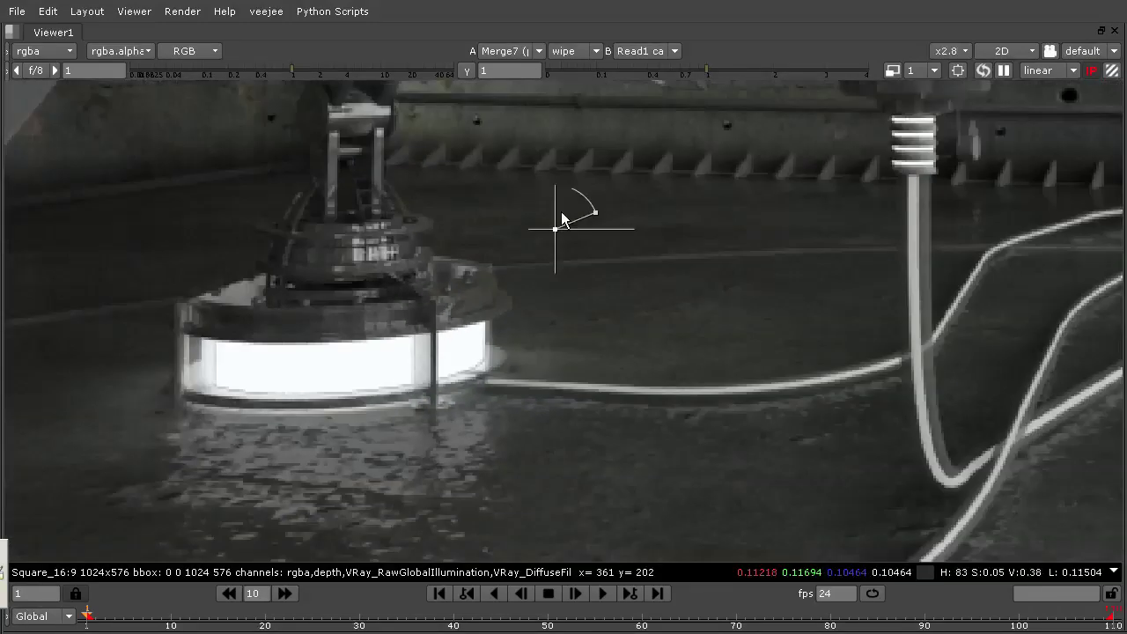
drag(553, 225, 552, 310)
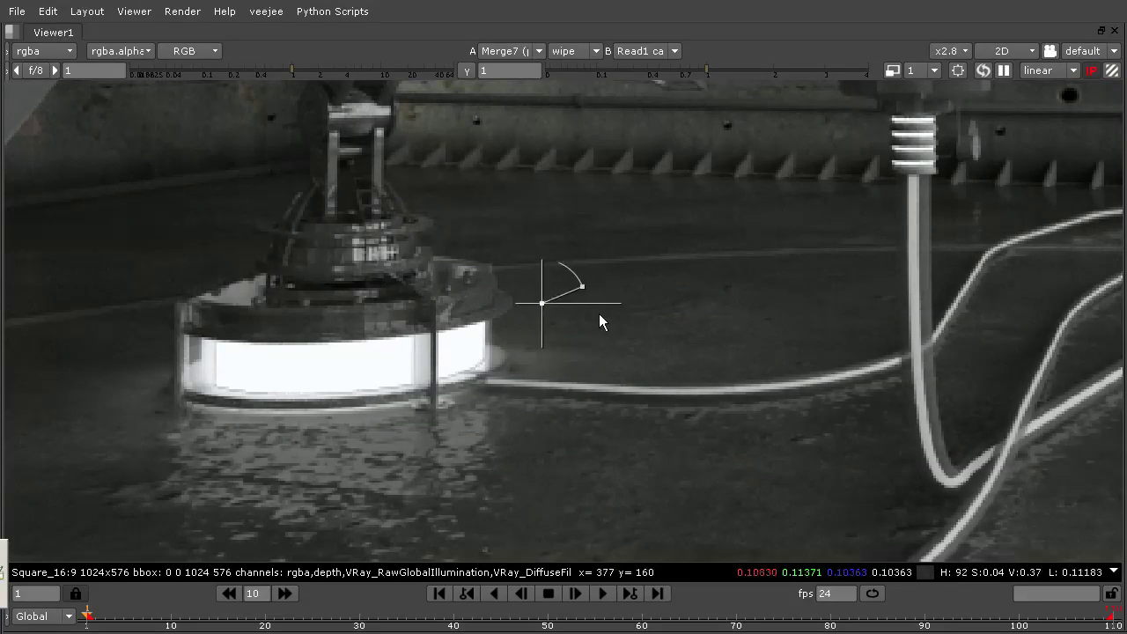
scroll(599, 314, down, 3)
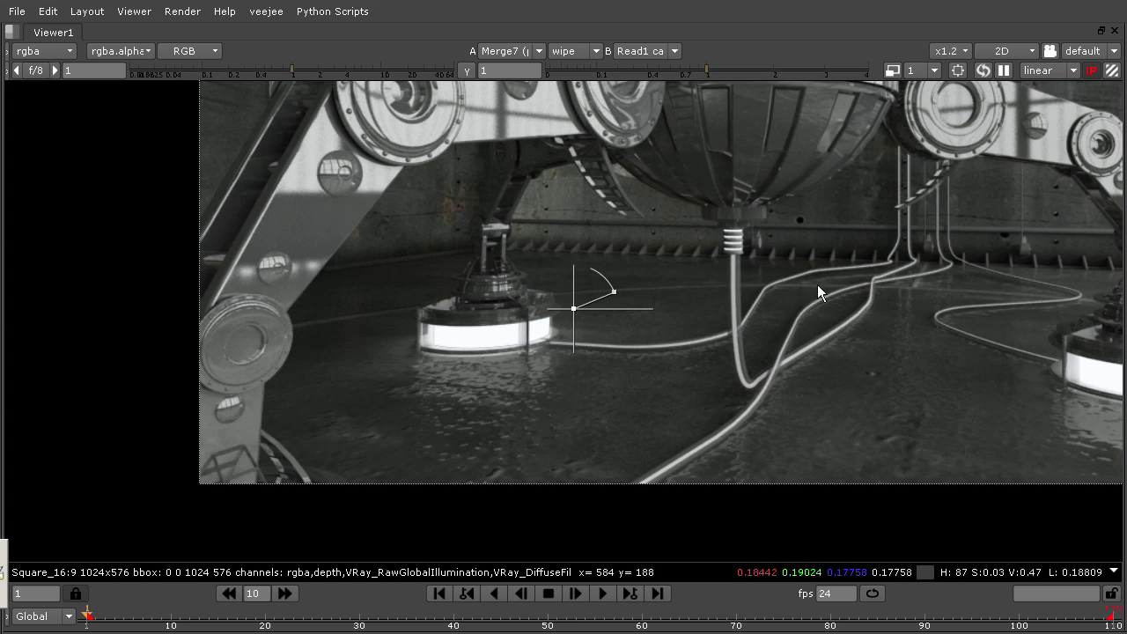
middle_drag(818, 285, 672, 425)
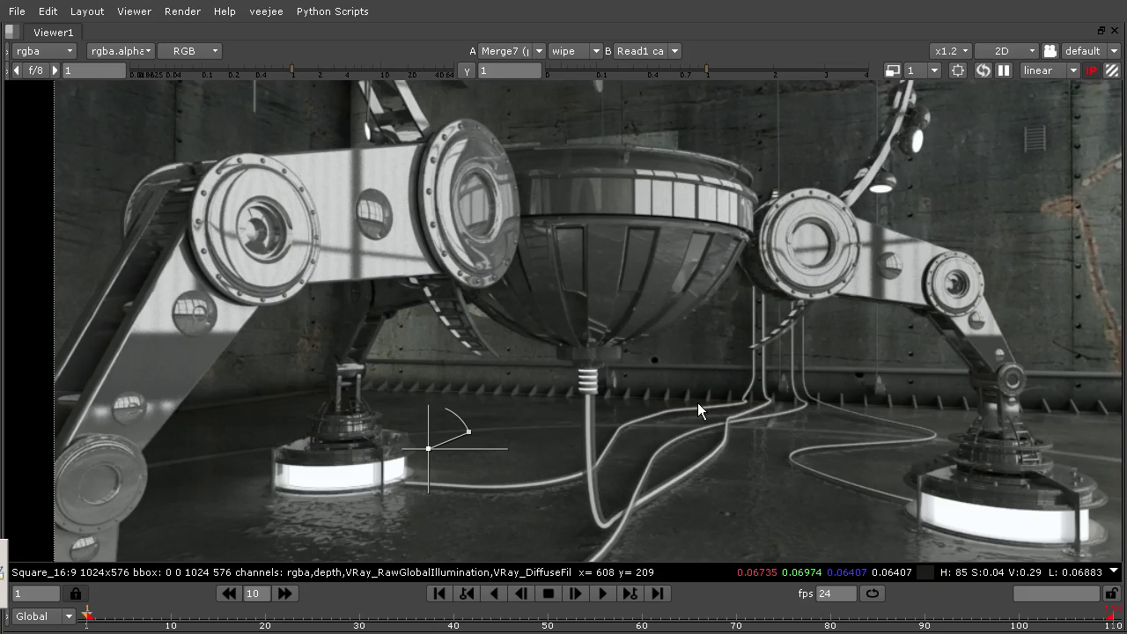
key(space)
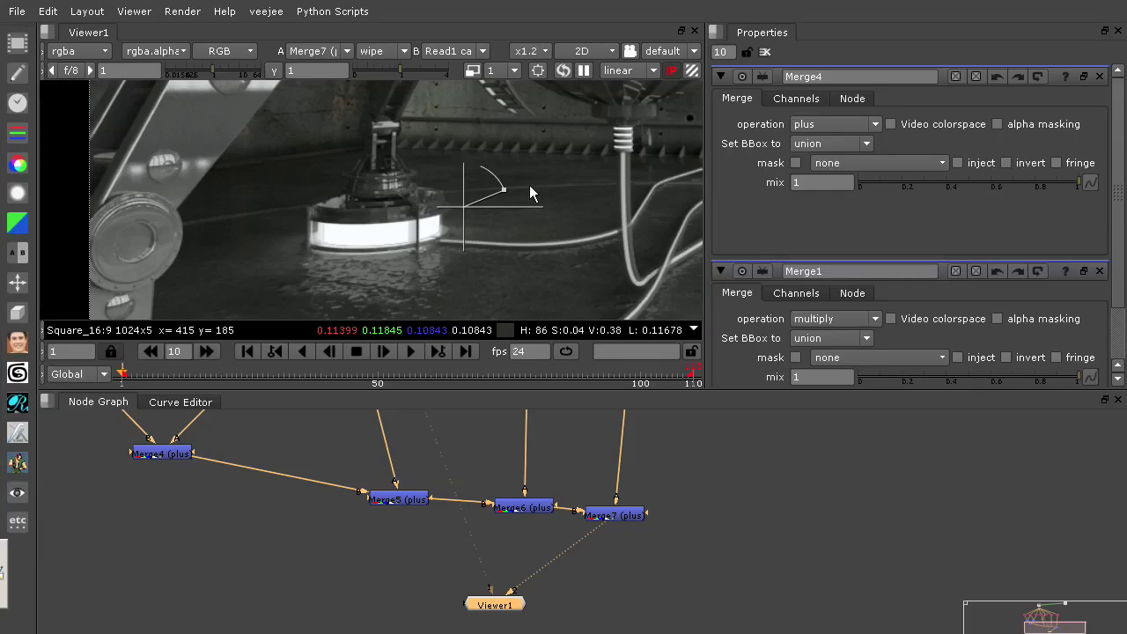
Set Shuffle18's in 1 layer to VRay_GlobalIllumination and move the node farther away from Shuffle16.
middle_drag(464, 457, 538, 539)
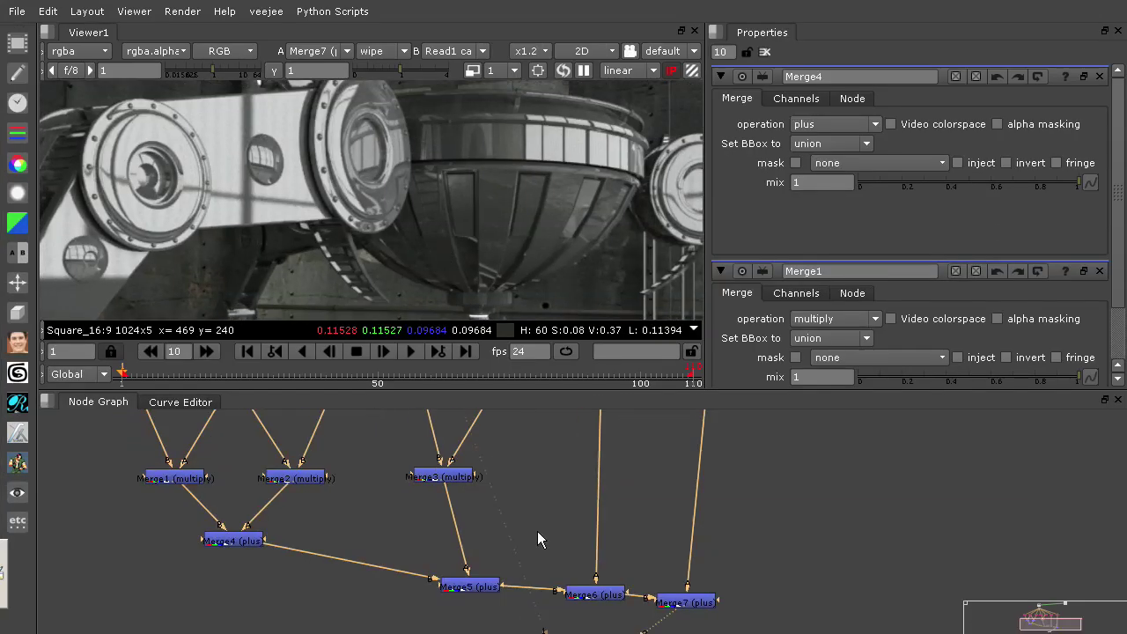
key(space)
key(f)
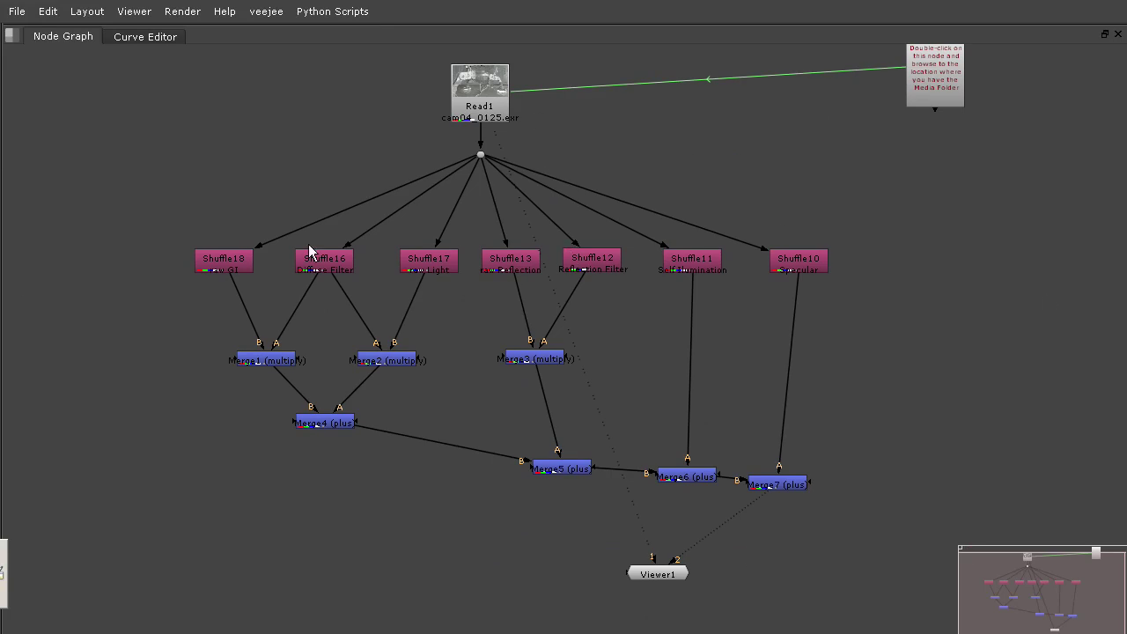
double_click(247, 264)
key(space)
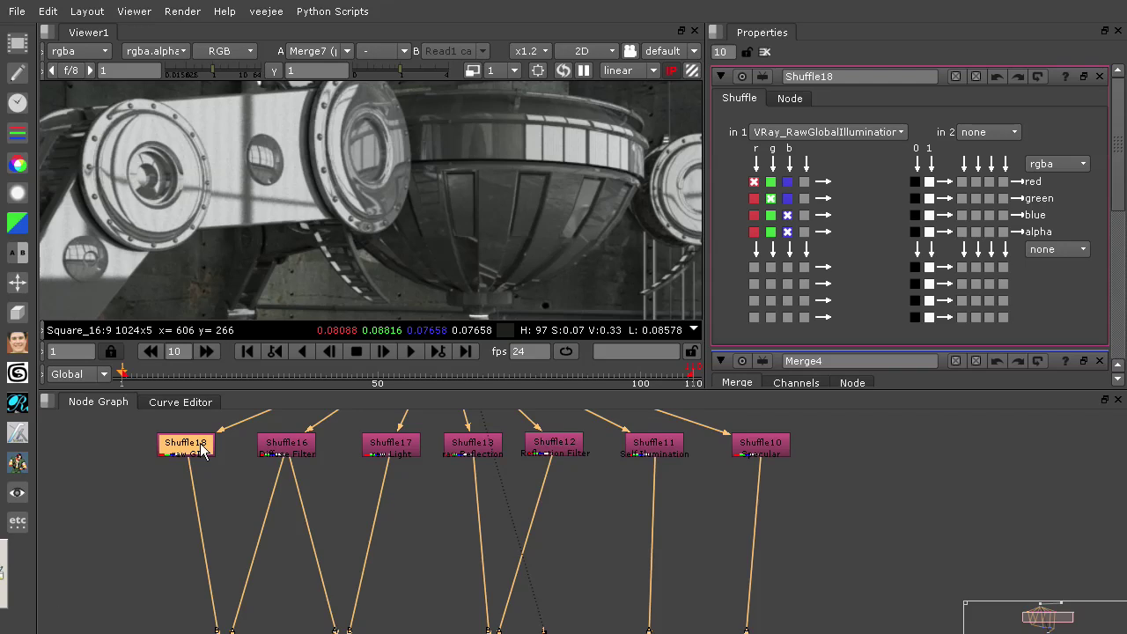
click(842, 133)
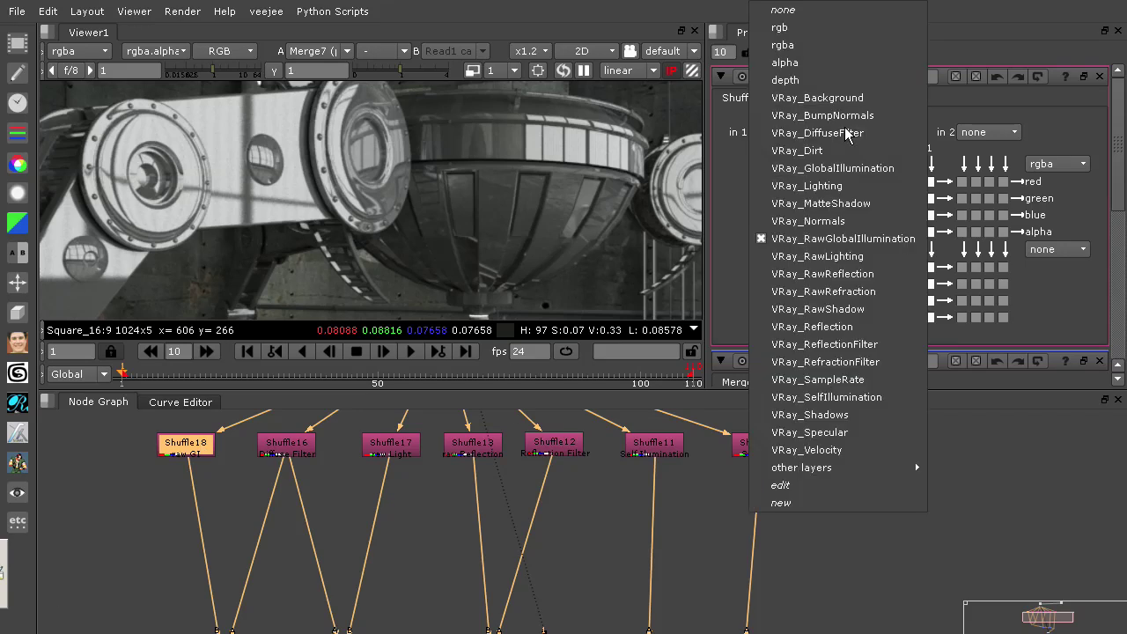
click(878, 170)
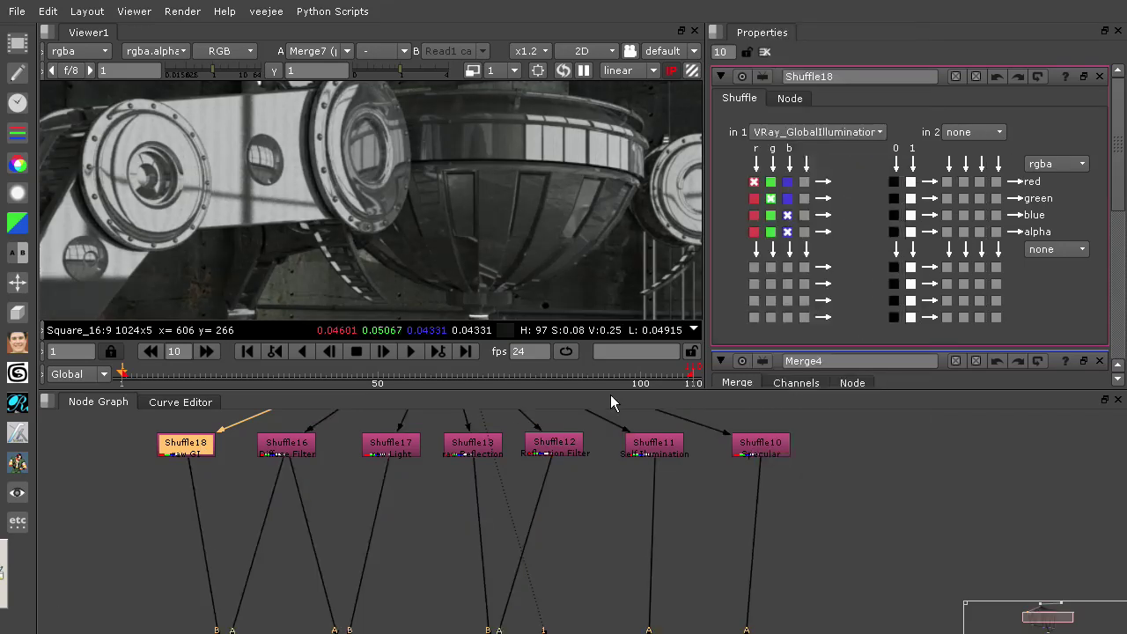
click(160, 505)
drag(198, 451, 151, 451)
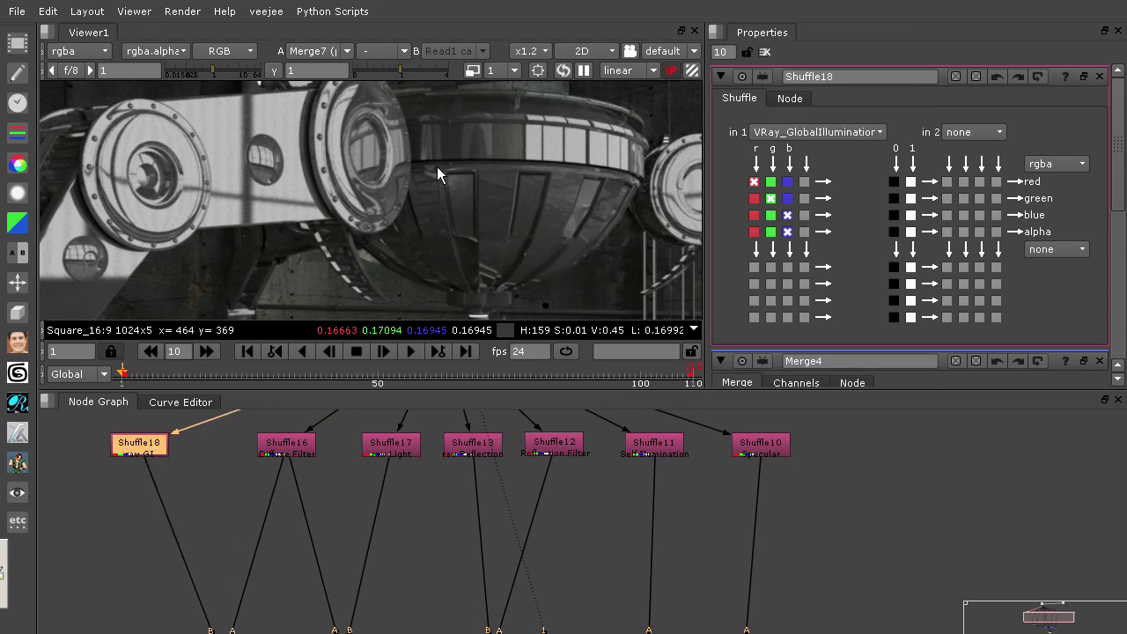
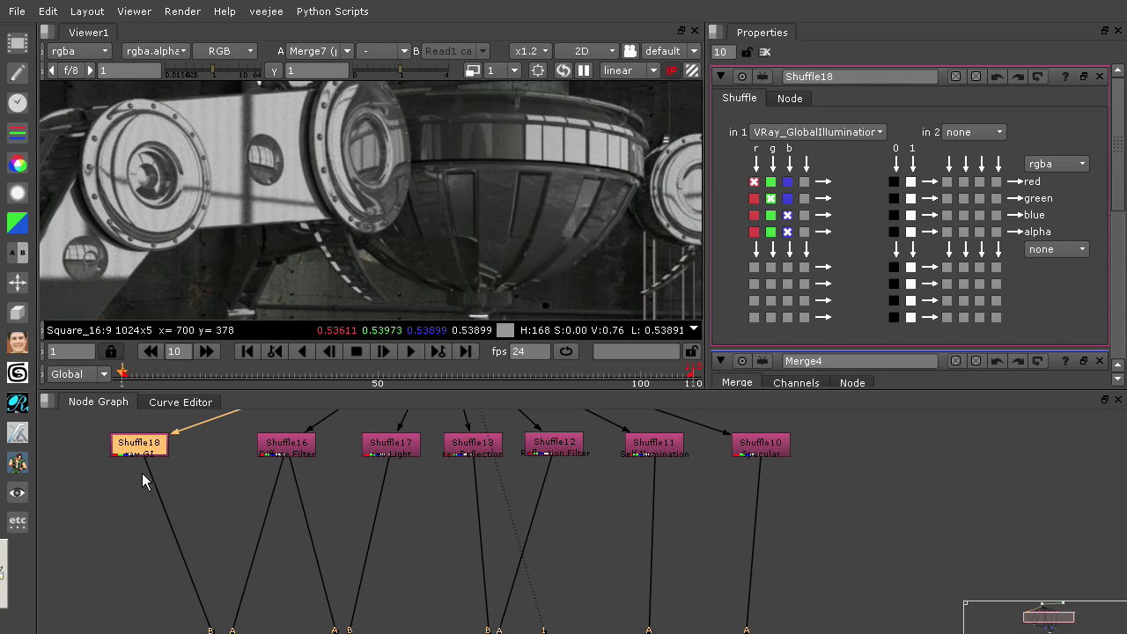
Add a Merge node below Shuffle18 and Shuffle16 and set its operation to divide.
click(205, 477)
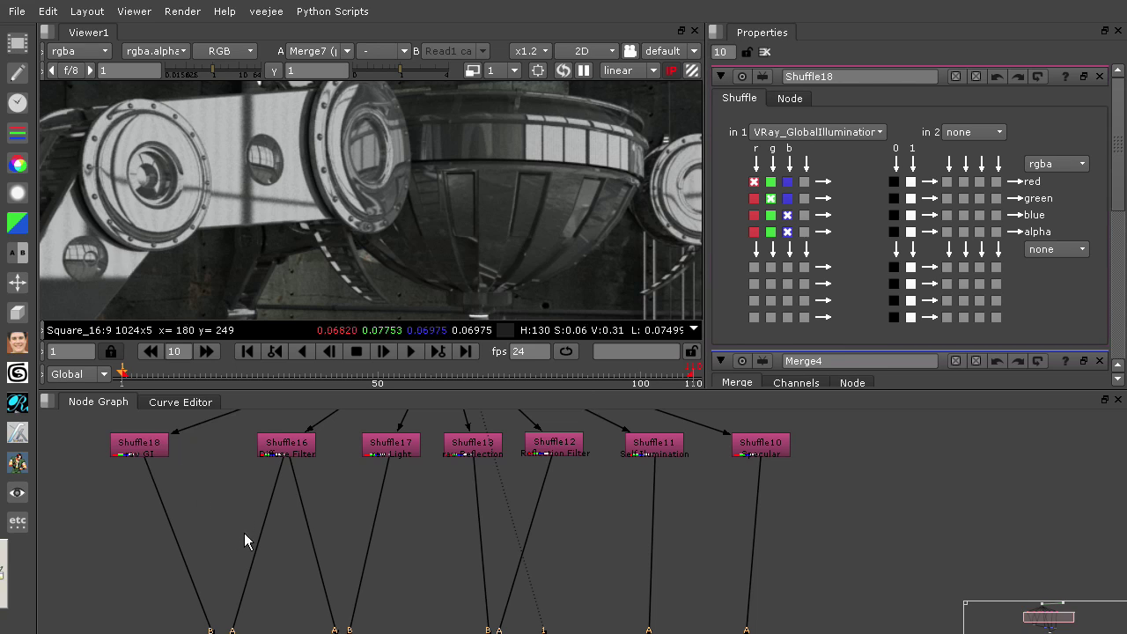
key(m)
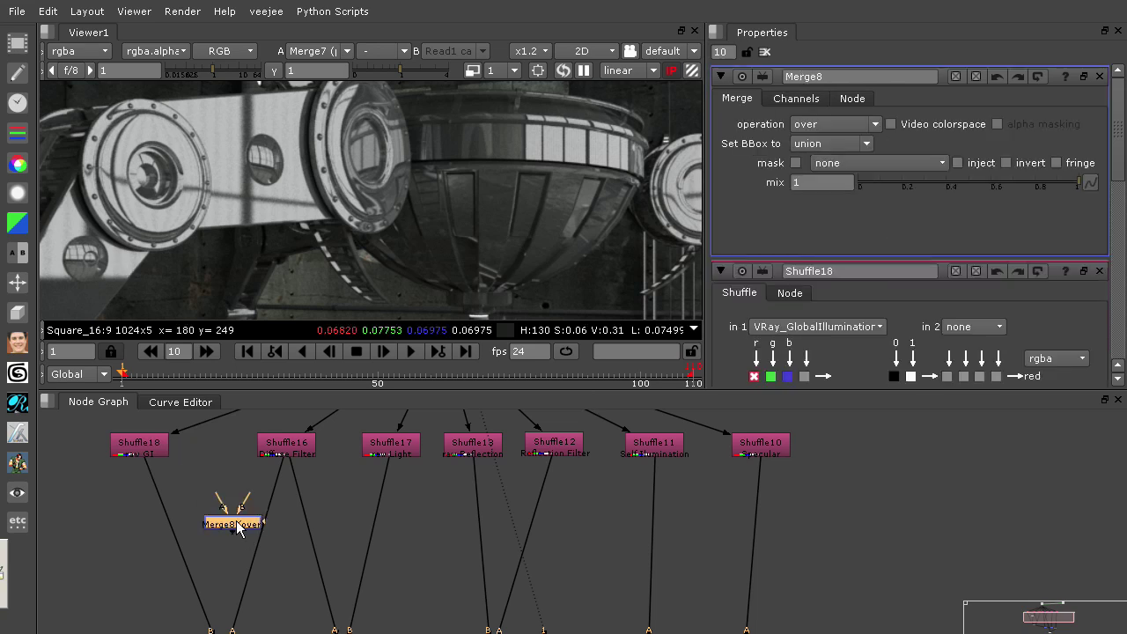
click(862, 126)
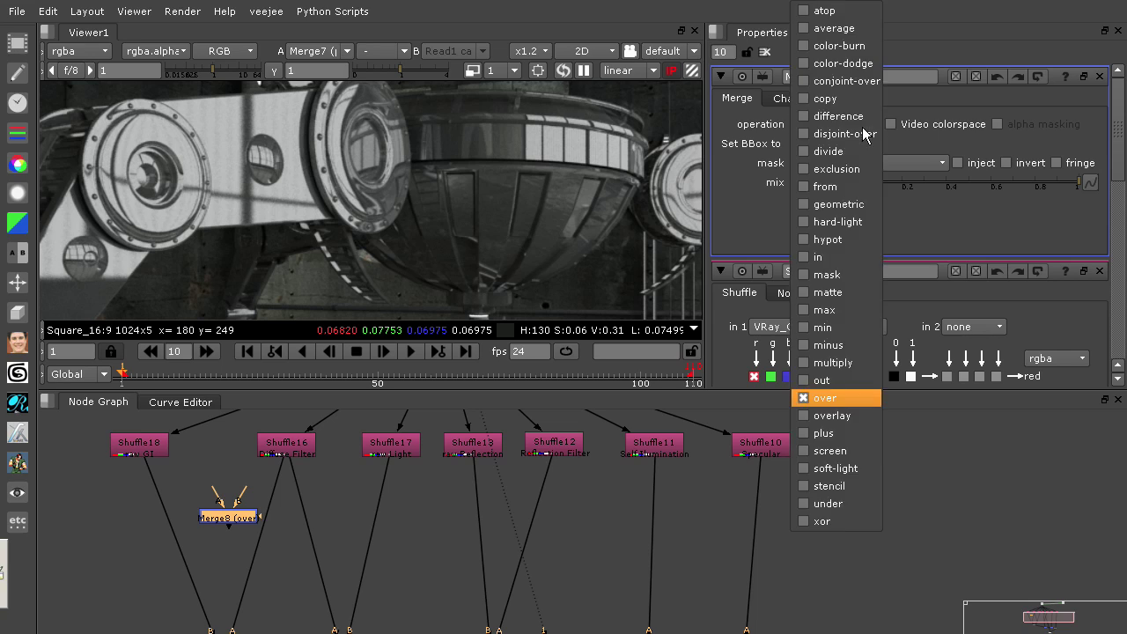
click(1012, 517)
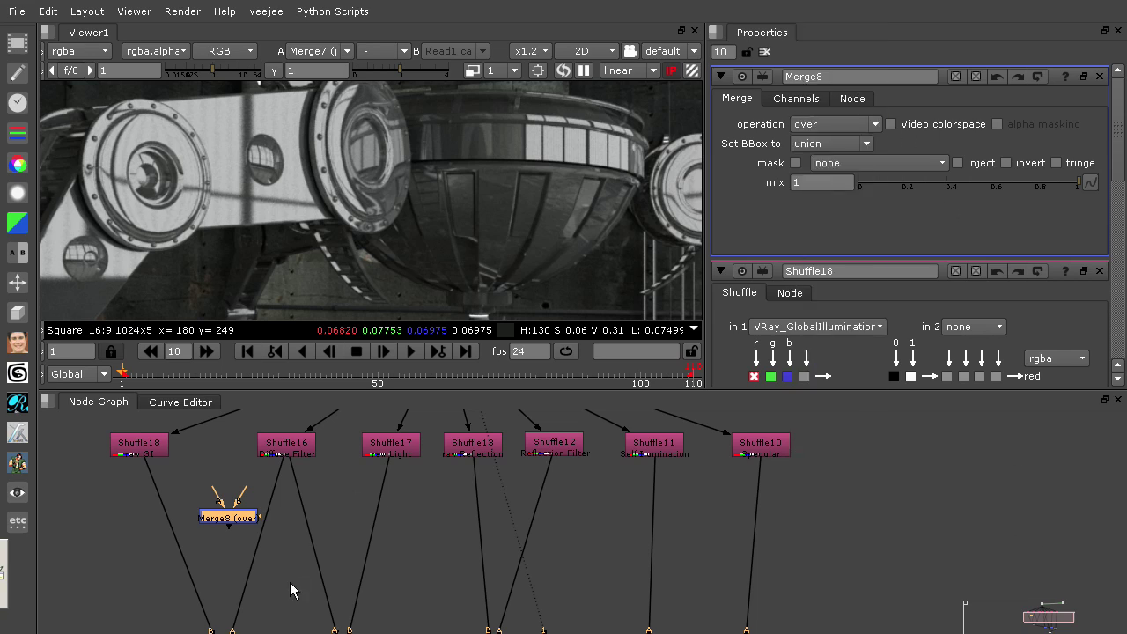
mouse_move(290, 583)
middle_down()
mouse_move(310, 506)
mouse_move(285, 583)
middle_up()
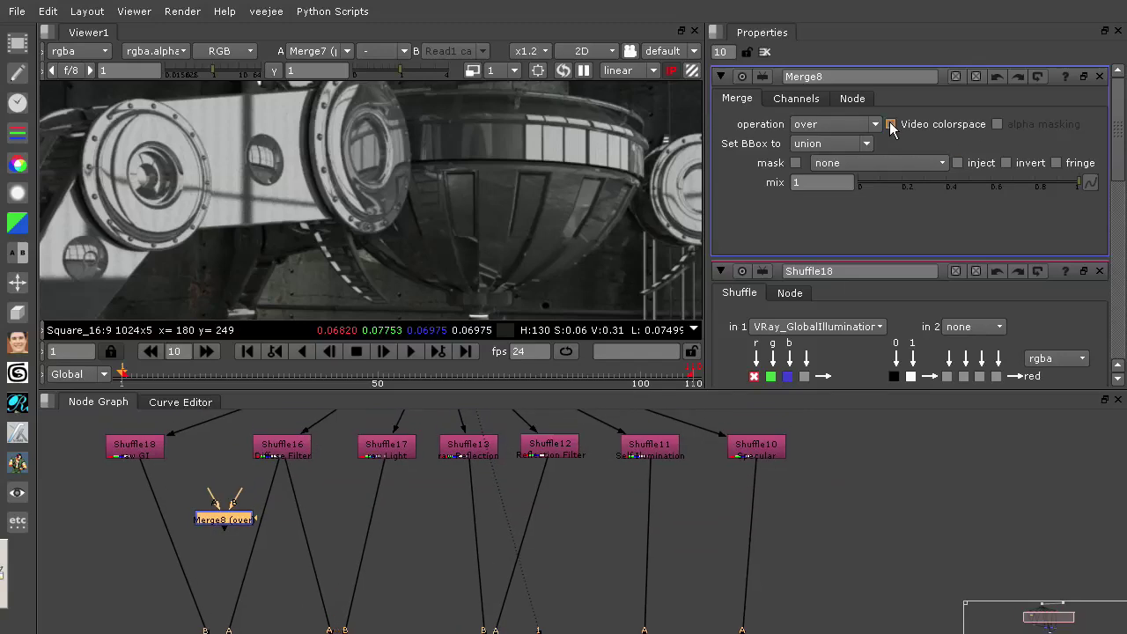
click(866, 127)
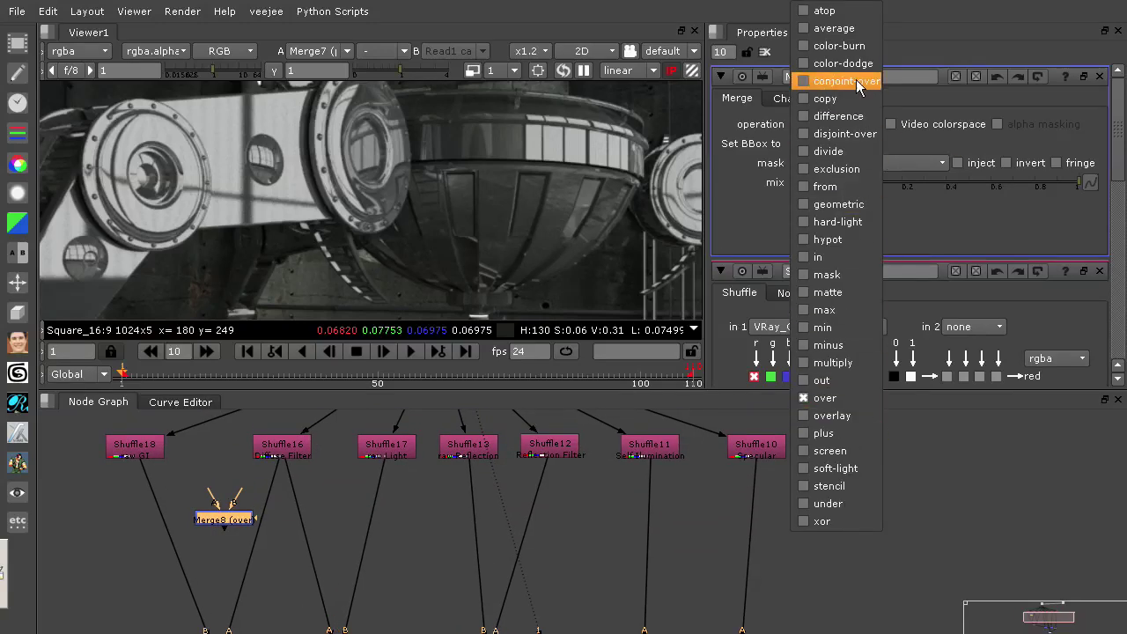
click(841, 151)
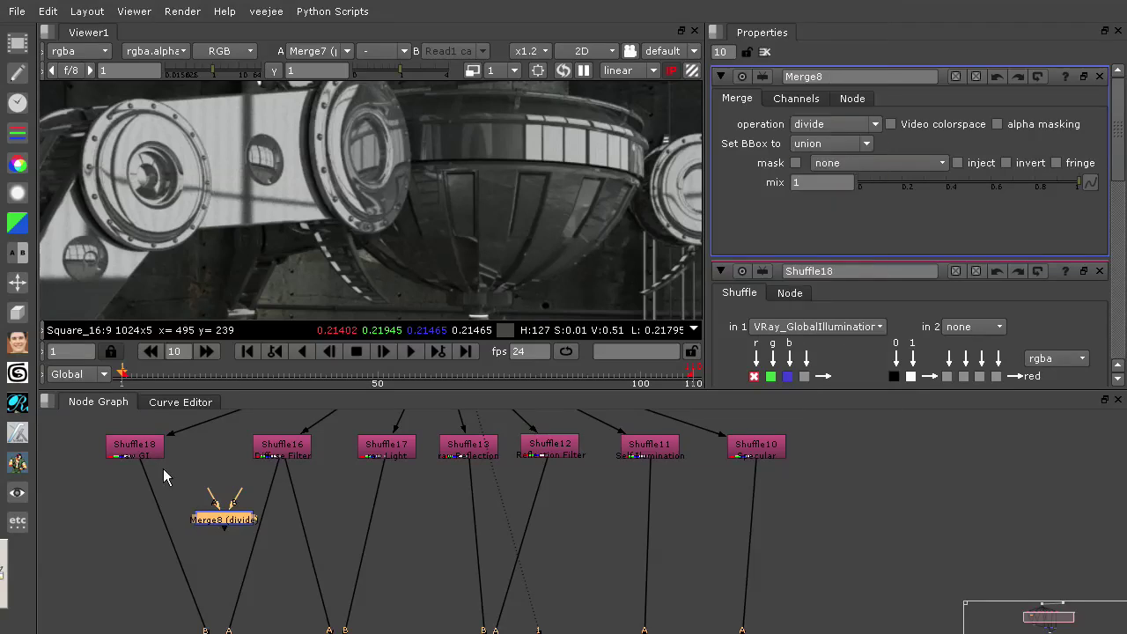
Connect Merge8's B input to Shuffle18 and its A input to Shuffle16, and show Merge8 in the viewer.
drag(236, 520, 152, 446)
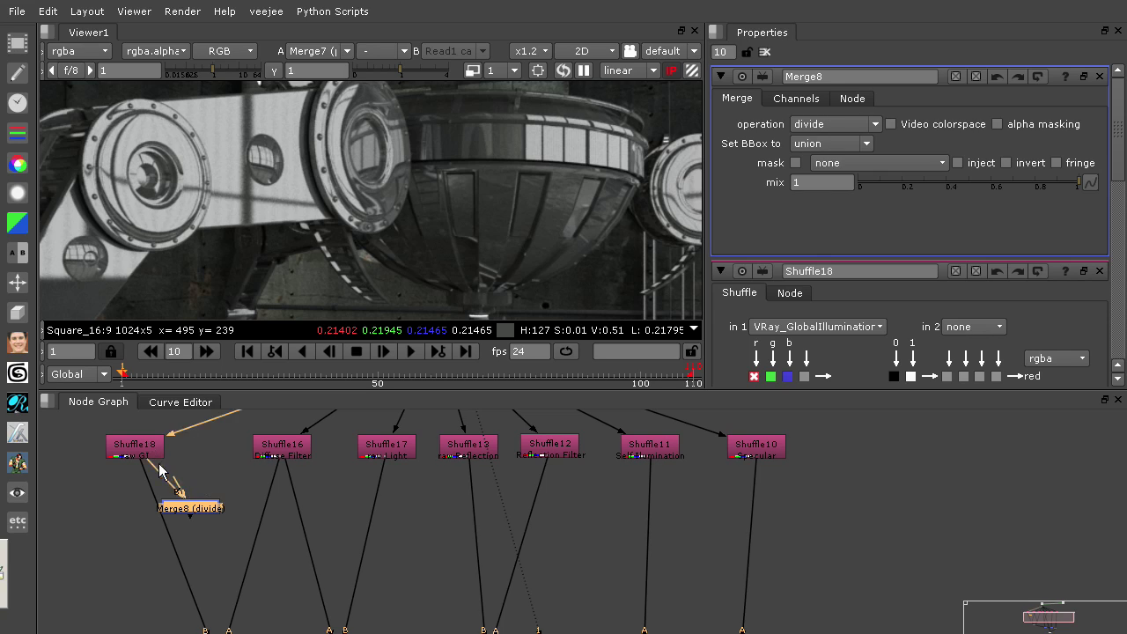
drag(205, 495, 280, 447)
key(1)
drag(194, 513, 211, 509)
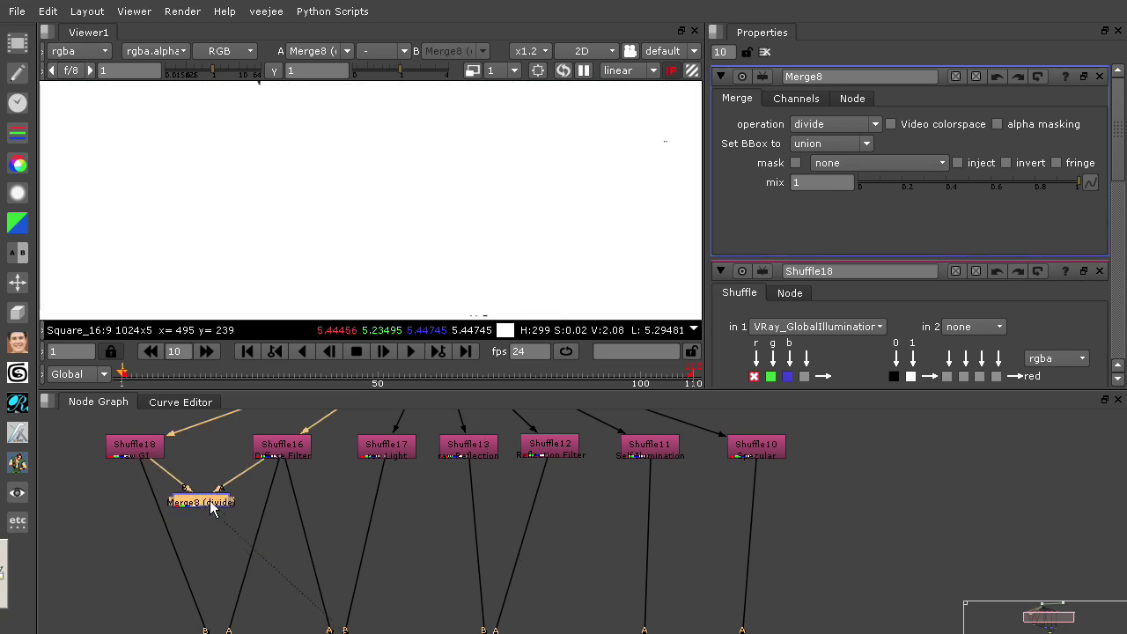
Swap Merge8's inputs so that A reads Shuffle18 and B reads Shuffle16.
drag(164, 469, 157, 446)
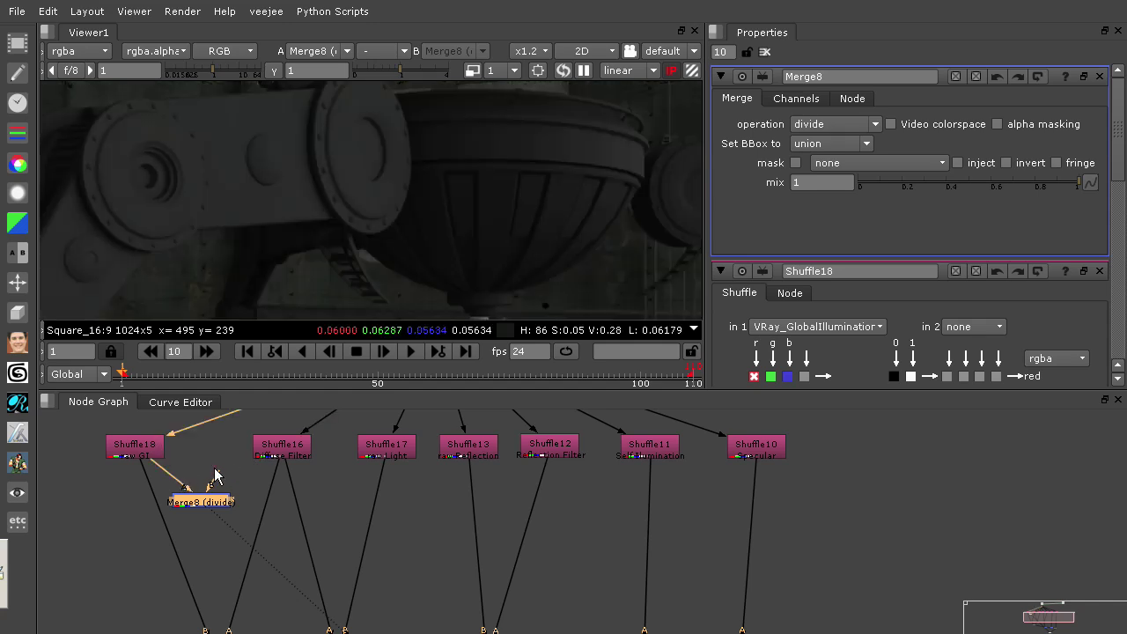
drag(218, 476, 275, 458)
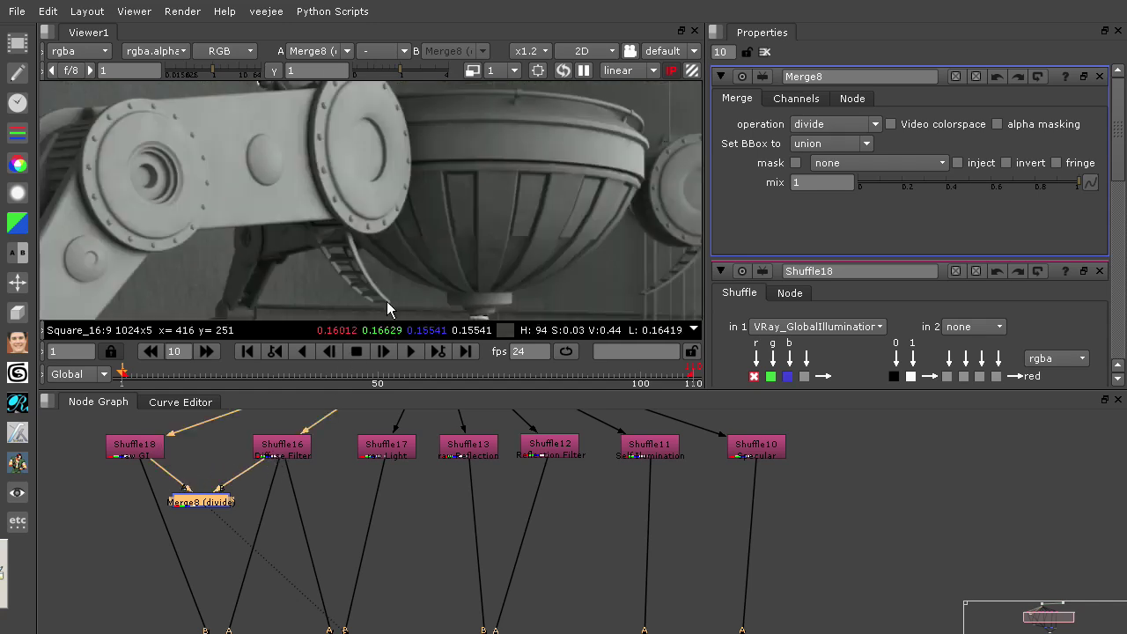
scroll(394, 230, down, 5)
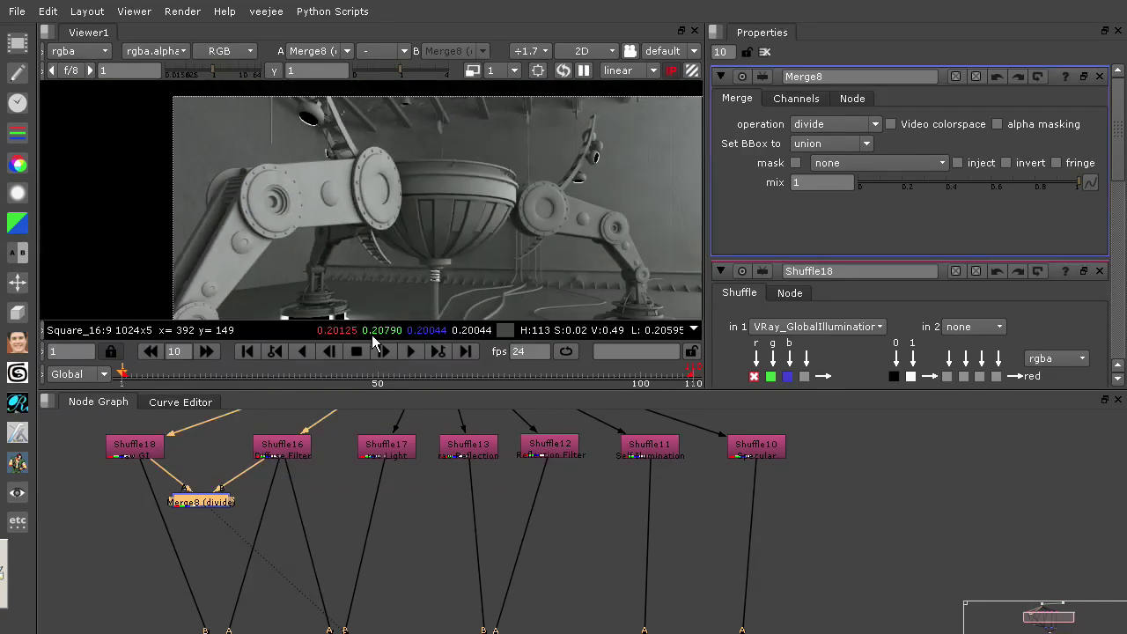
View Shuffle18, Shuffle16 and Merge8 in turn to compare the GI pass, the diffuse filter and their division.
click(139, 455)
key(1)
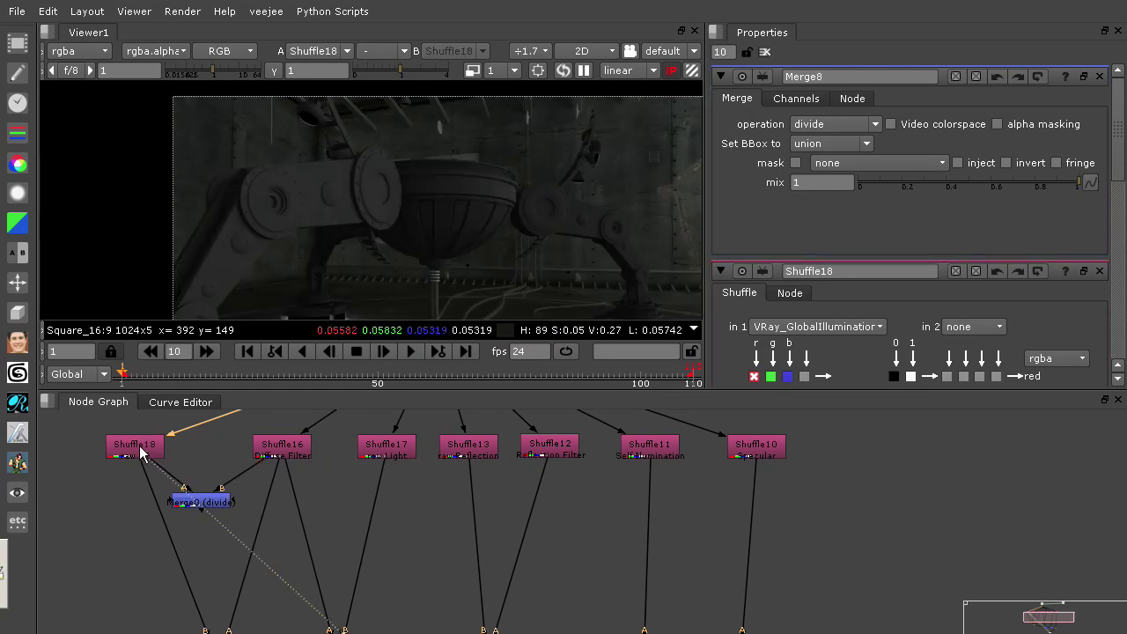
click(277, 451)
key(1)
click(205, 506)
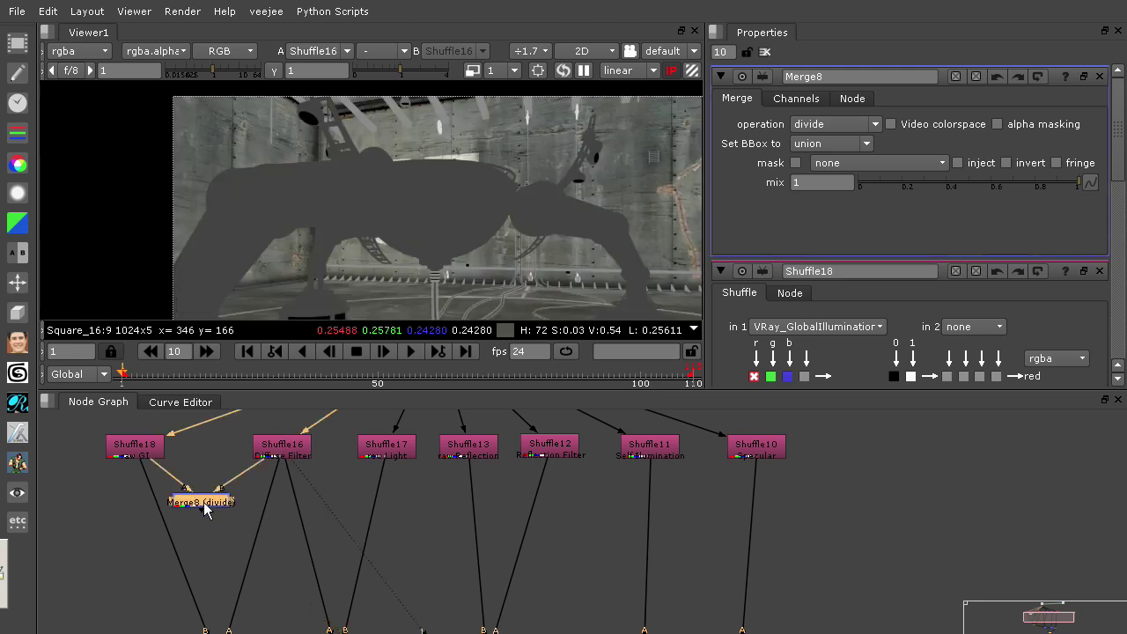
key(1)
Examine Merge8's divided result up close on the robot's leg joint and glowing rear foot.
scroll(438, 234, up, 5)
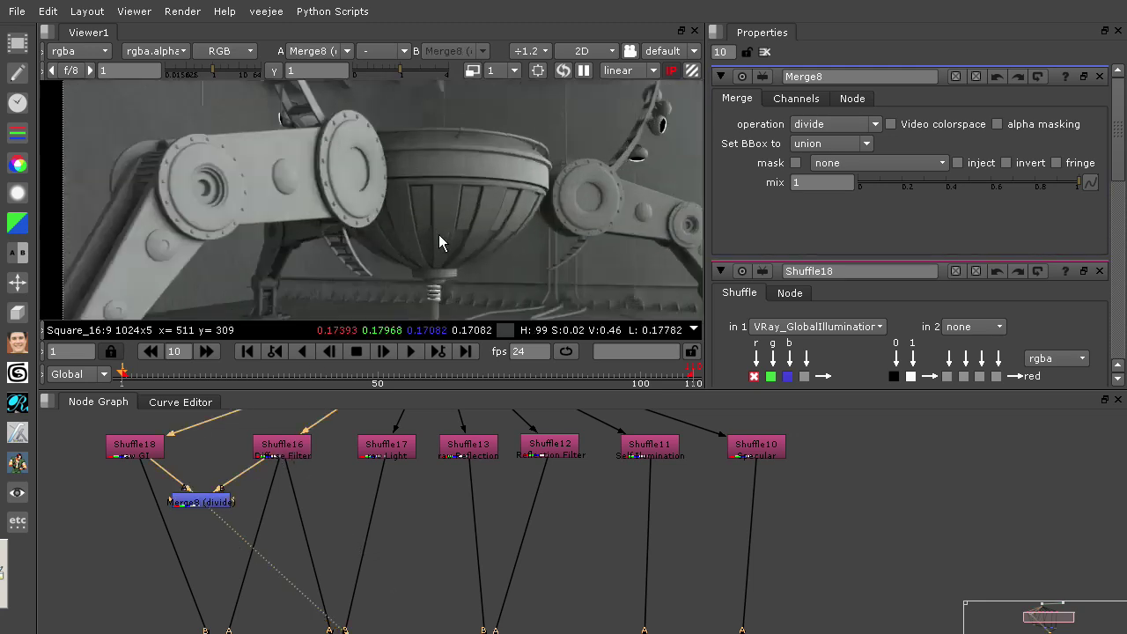
middle_drag(321, 154, 400, 236)
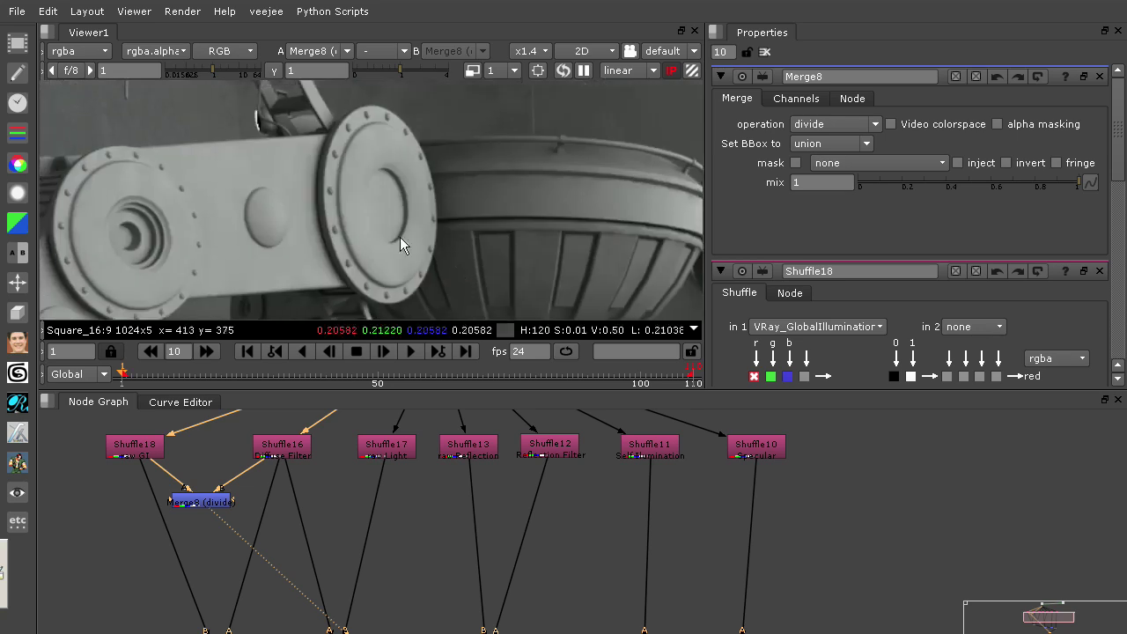
middle_drag(330, 303, 414, 148)
middle_drag(391, 241, 409, 202)
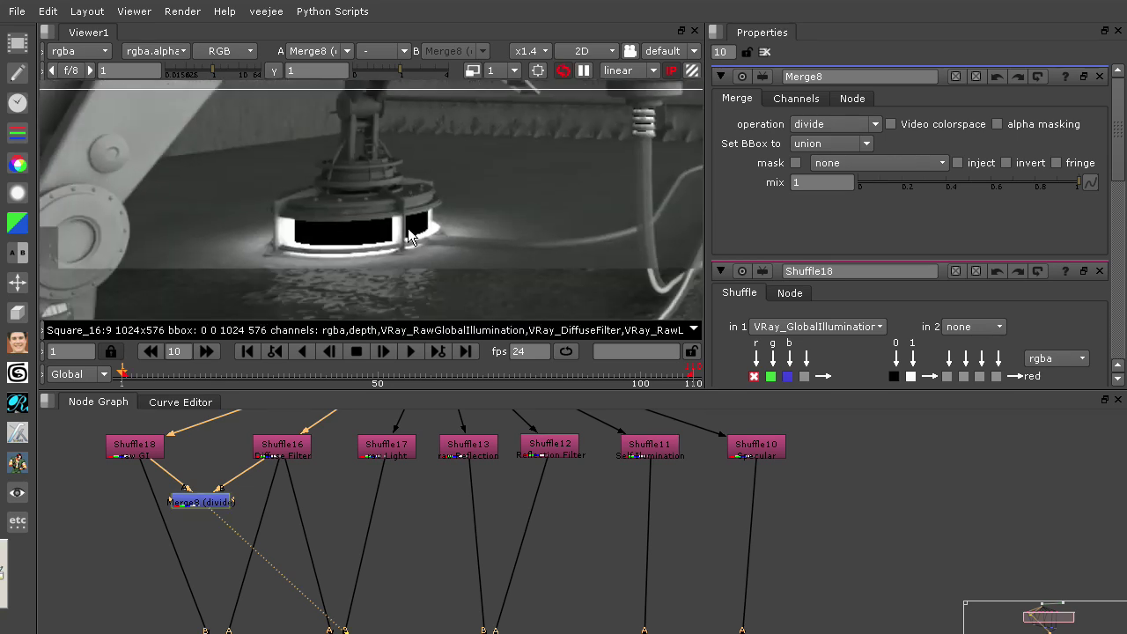
scroll(410, 236, up, 3)
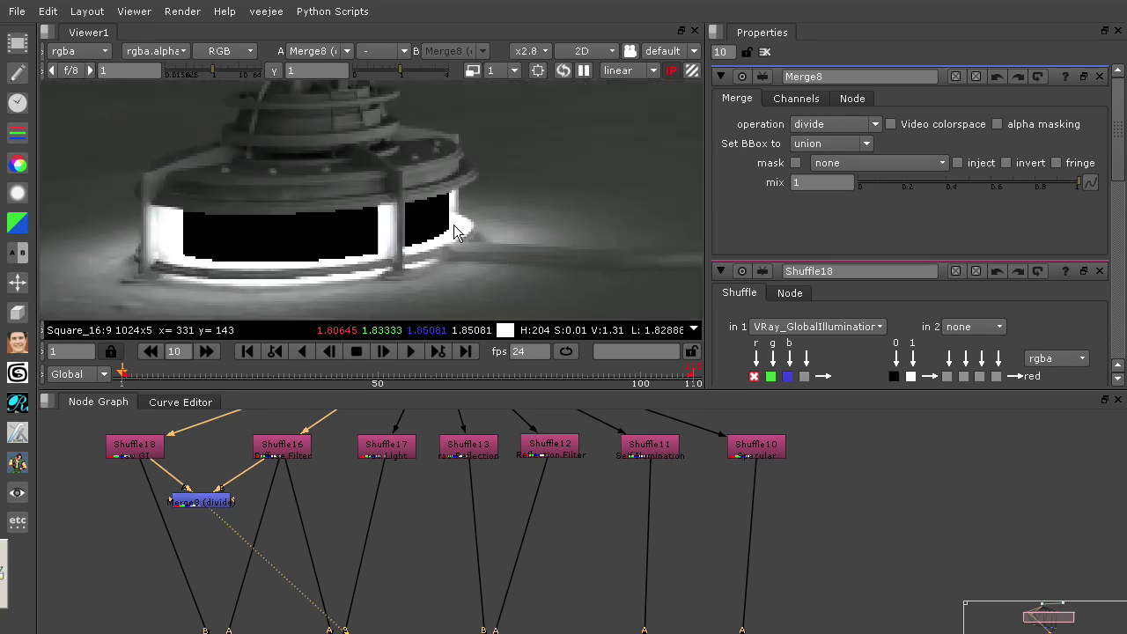
Display the VRay_RawGlobalIllumination layer to compare it with Merge8's result around the foot and leg, and return the viewer to rgba.
click(102, 53)
click(173, 296)
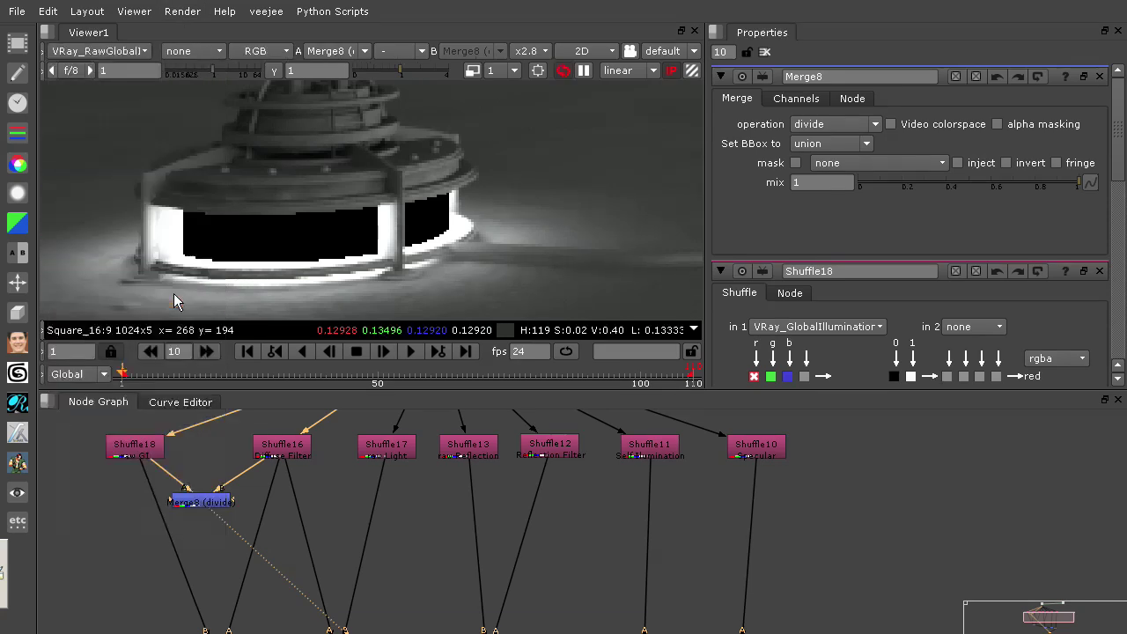
scroll(458, 218, down, 4)
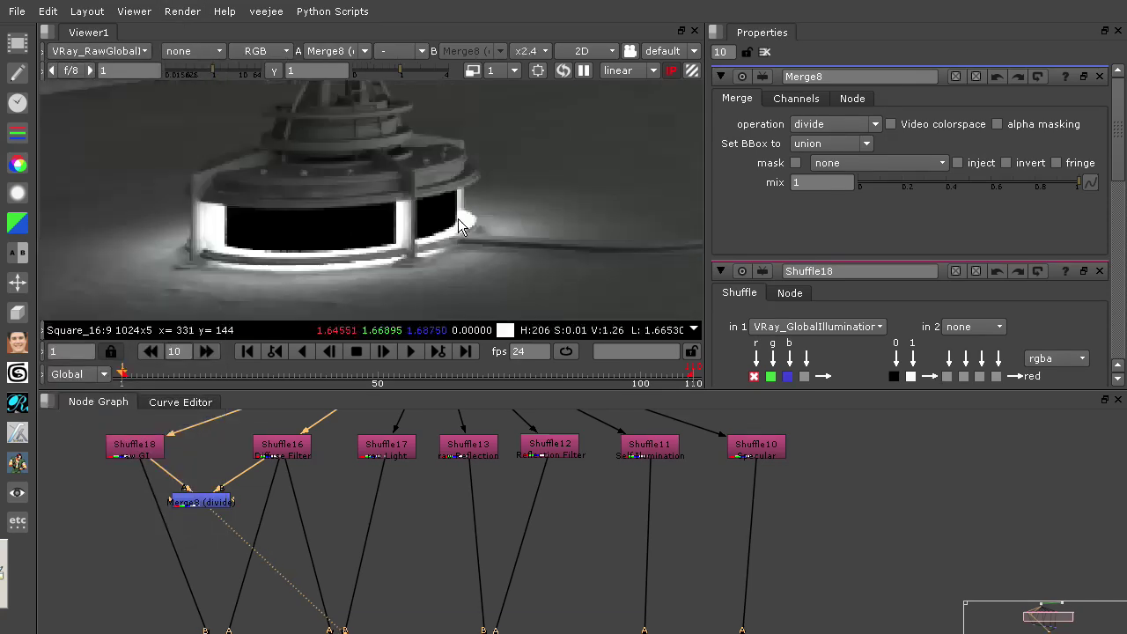
middle_drag(528, 198, 454, 311)
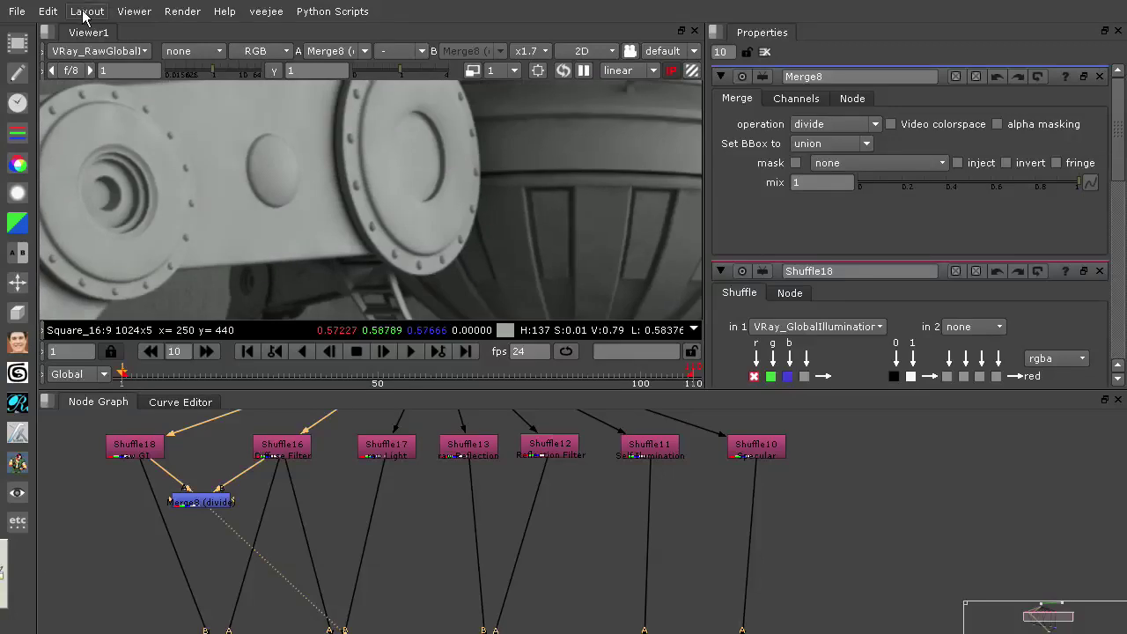
click(102, 51)
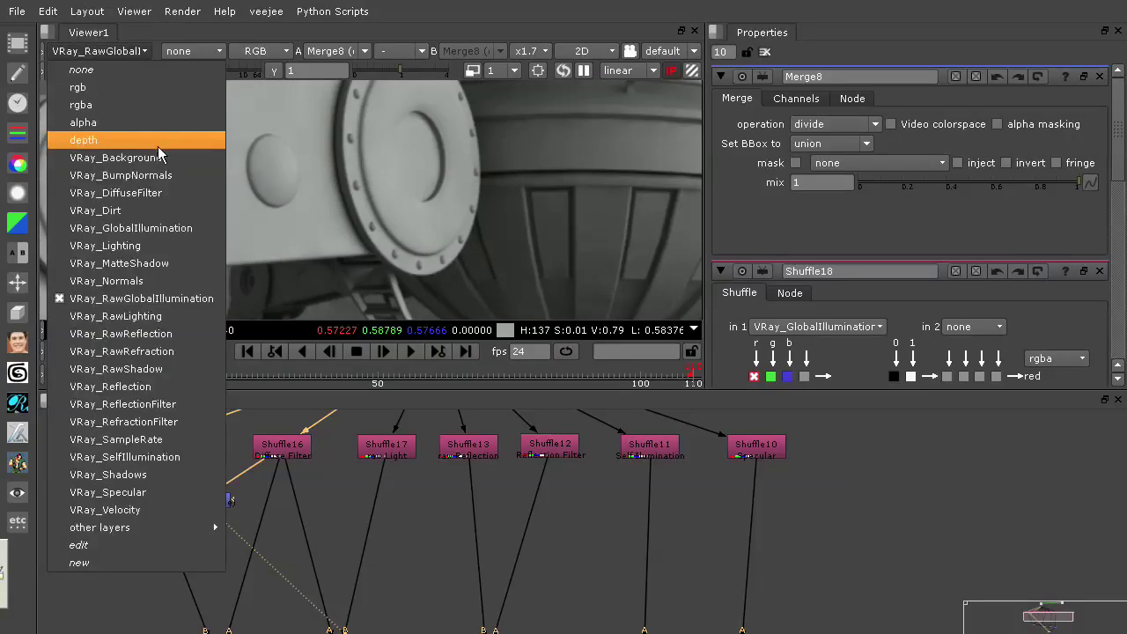
click(159, 102)
scroll(371, 253, down, 2)
middle_drag(371, 266, 378, 187)
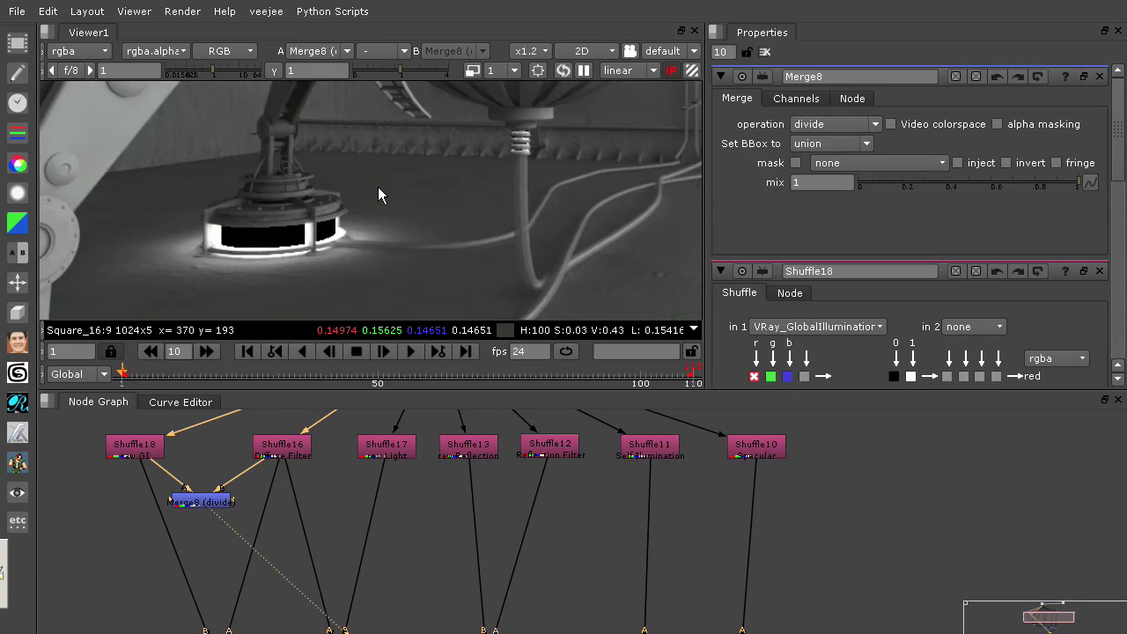
click(147, 448)
click(303, 451)
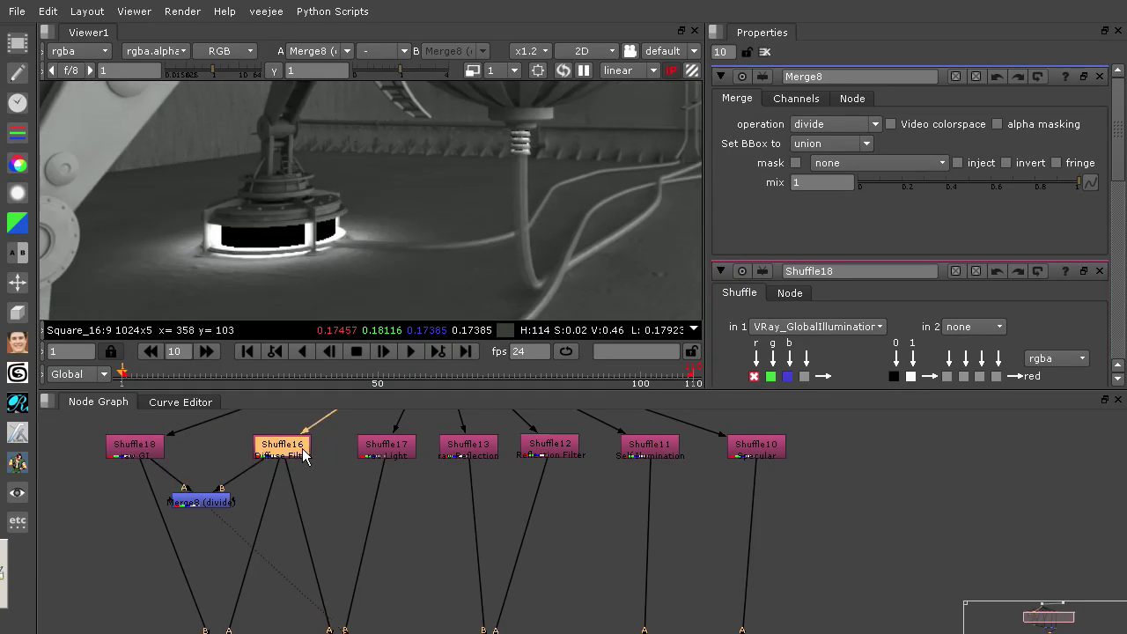
click(225, 500)
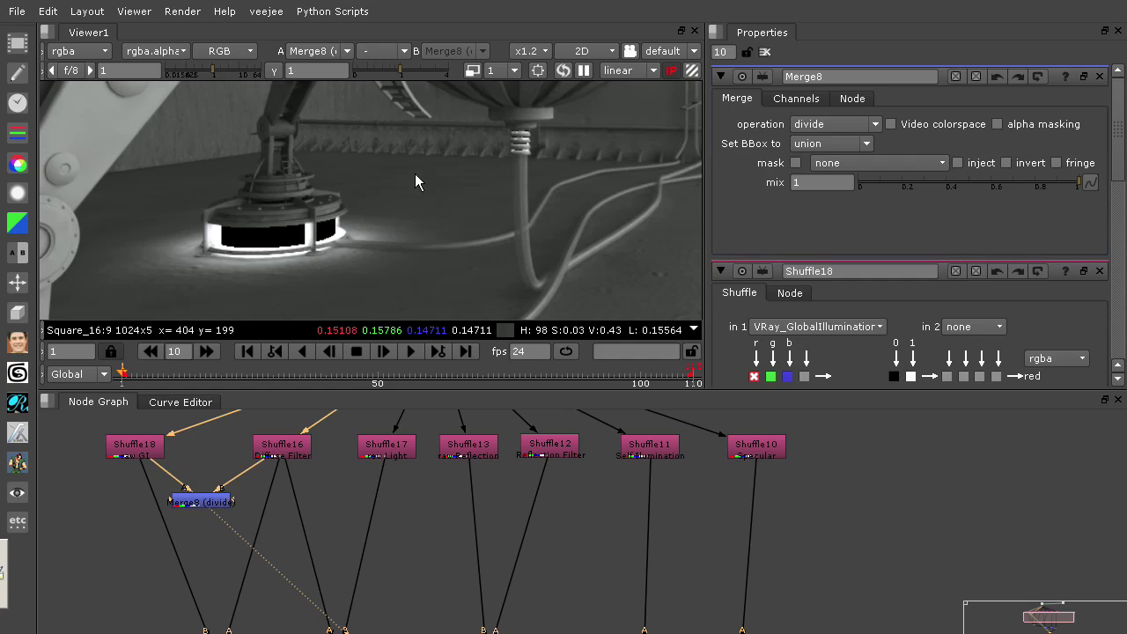
scroll(301, 256, up, 5)
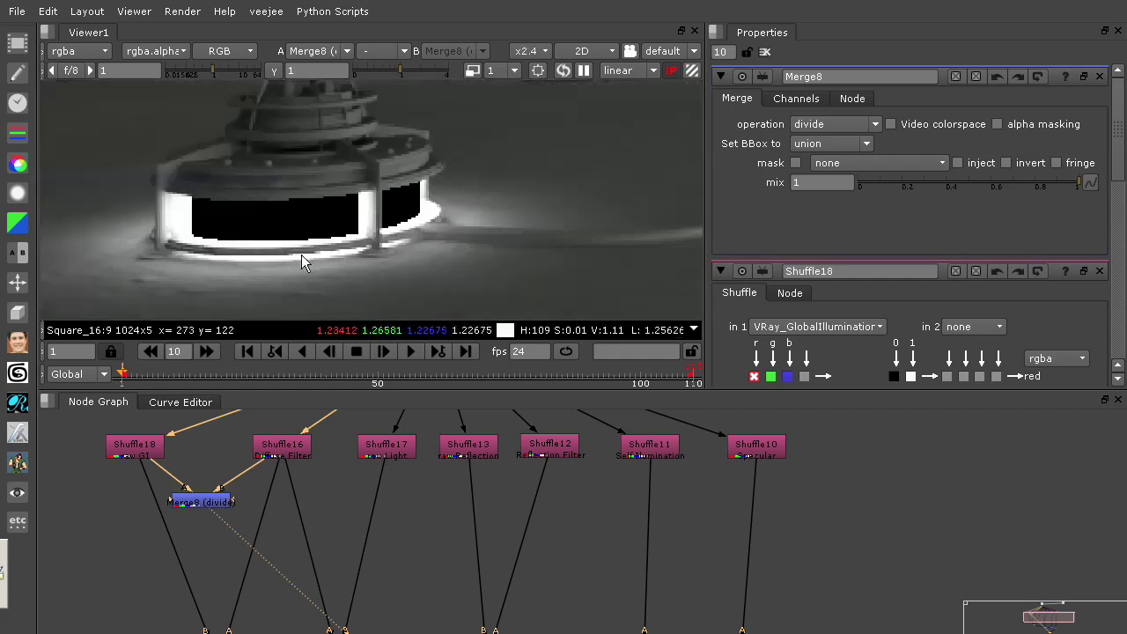
Reconnect Merge1's B input from Shuffle18 to Merge8 and place Merge8 just below Shuffle18.
middle_drag(103, 587, 148, 552)
drag(255, 476, 151, 491)
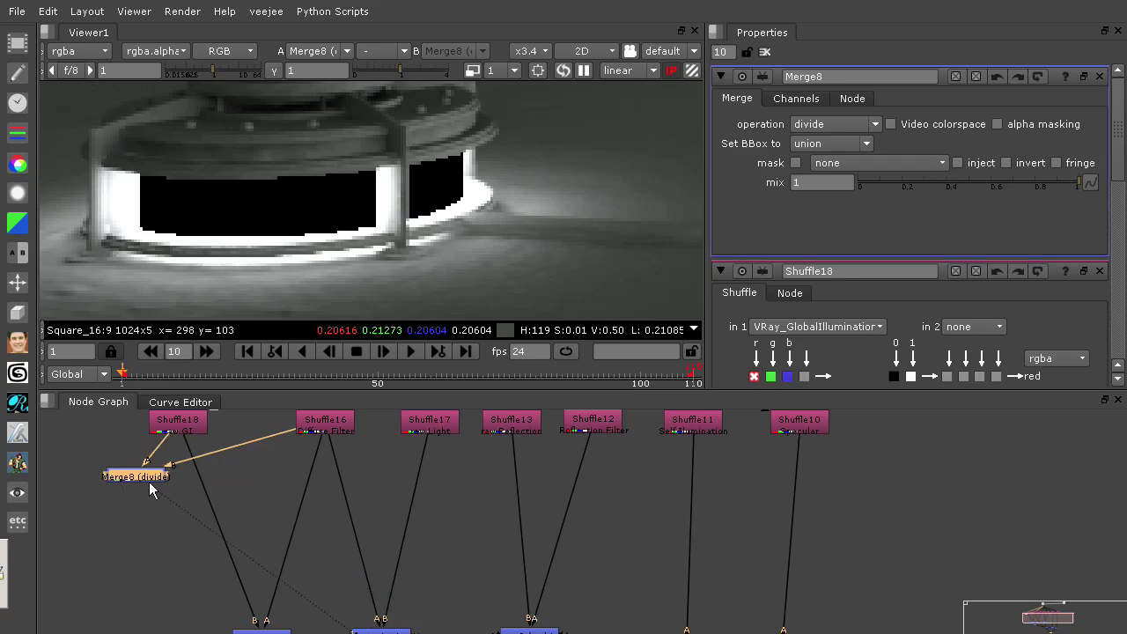
mouse_move(258, 560)
middle_down()
mouse_move(258, 531)
mouse_move(258, 558)
middle_up()
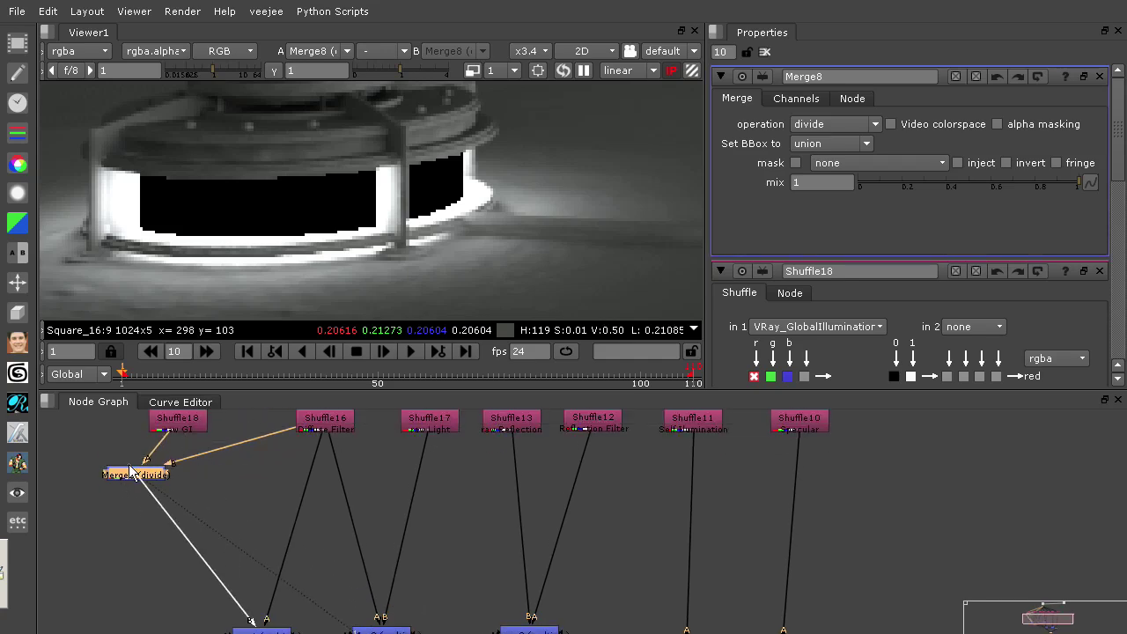
drag(132, 480, 195, 476)
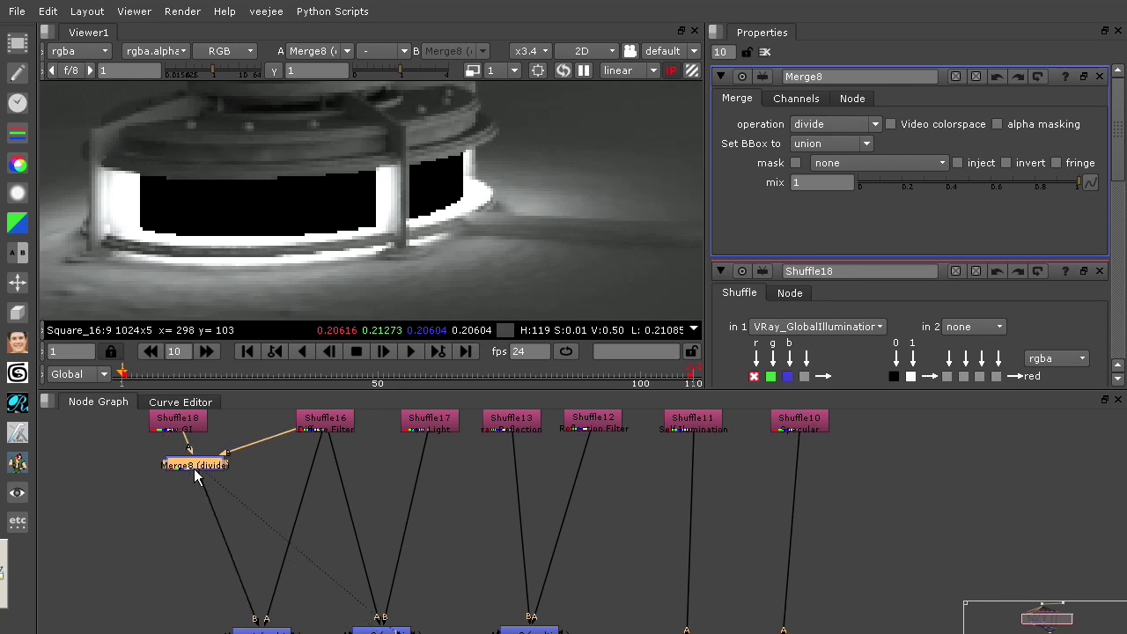
Show Merge1 in the viewer to check the multiplied GI around the glowing foot.
middle_drag(259, 553, 248, 485)
click(256, 565)
key(1)
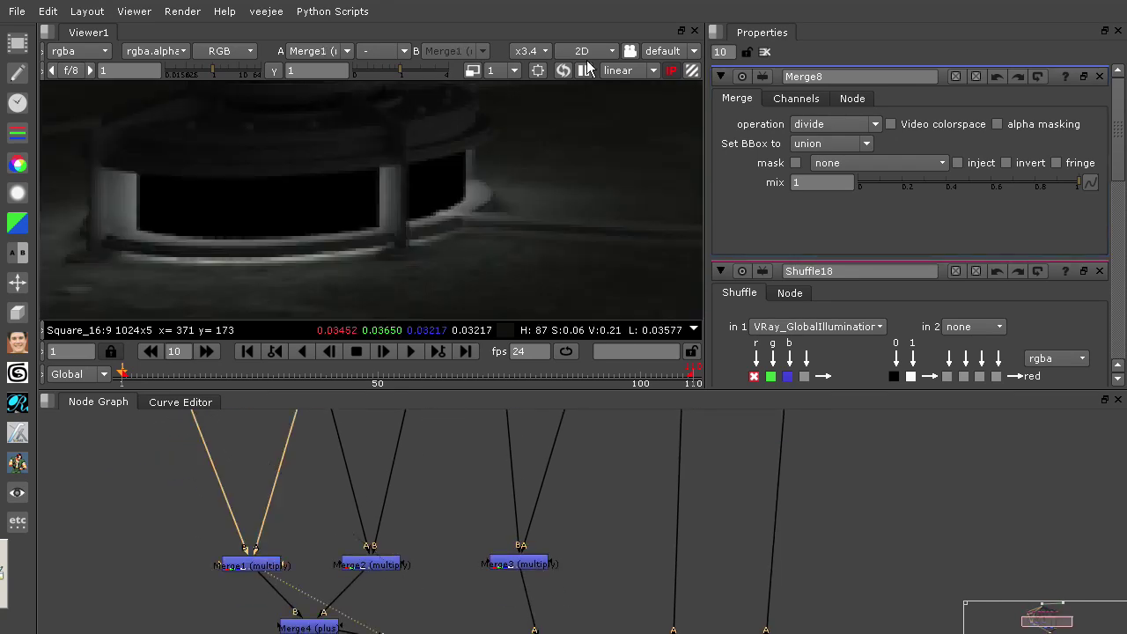
scroll(488, 177, down, 4)
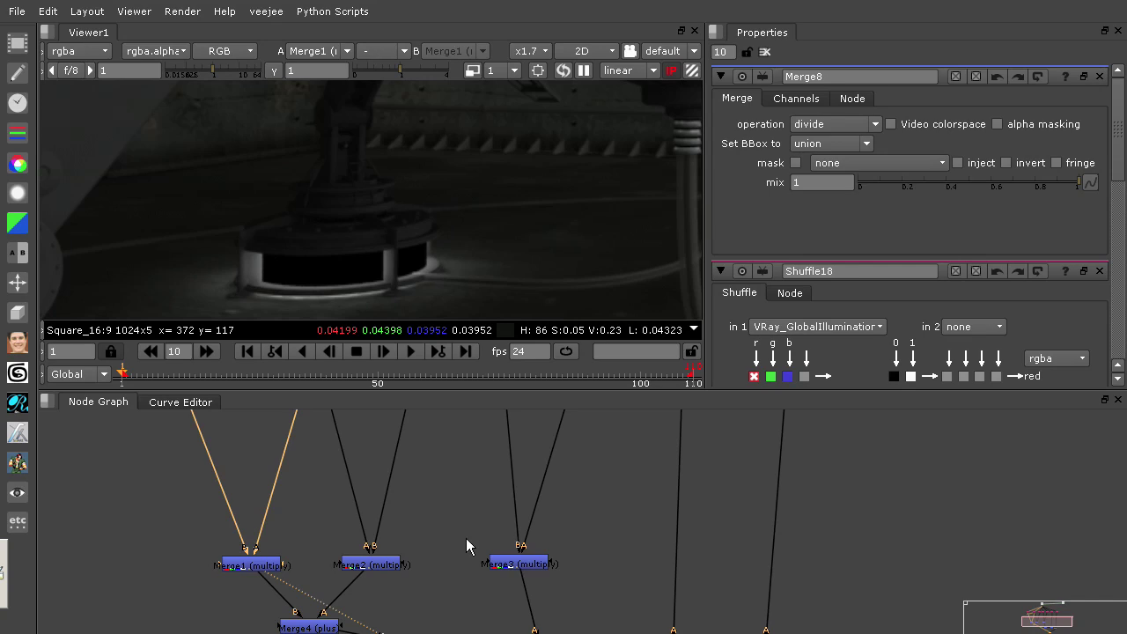
Show Merge7 in the viewer and inspect the final composite of the glowing foot up close.
middle_drag(466, 538, 246, 378)
click(549, 530)
key(1)
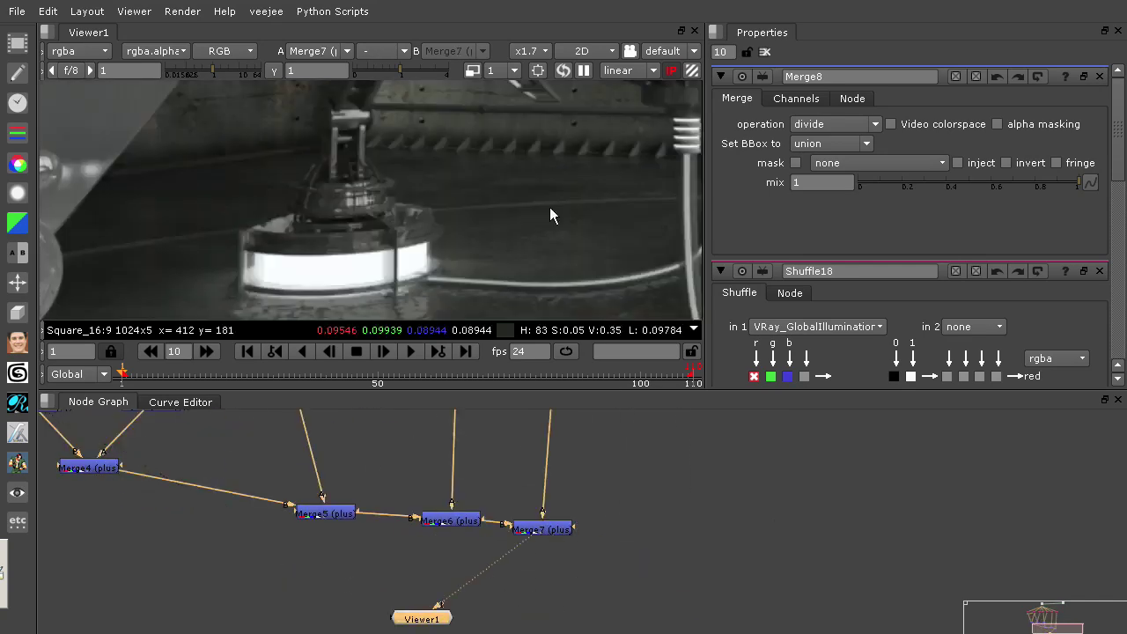
scroll(388, 289, up, 3)
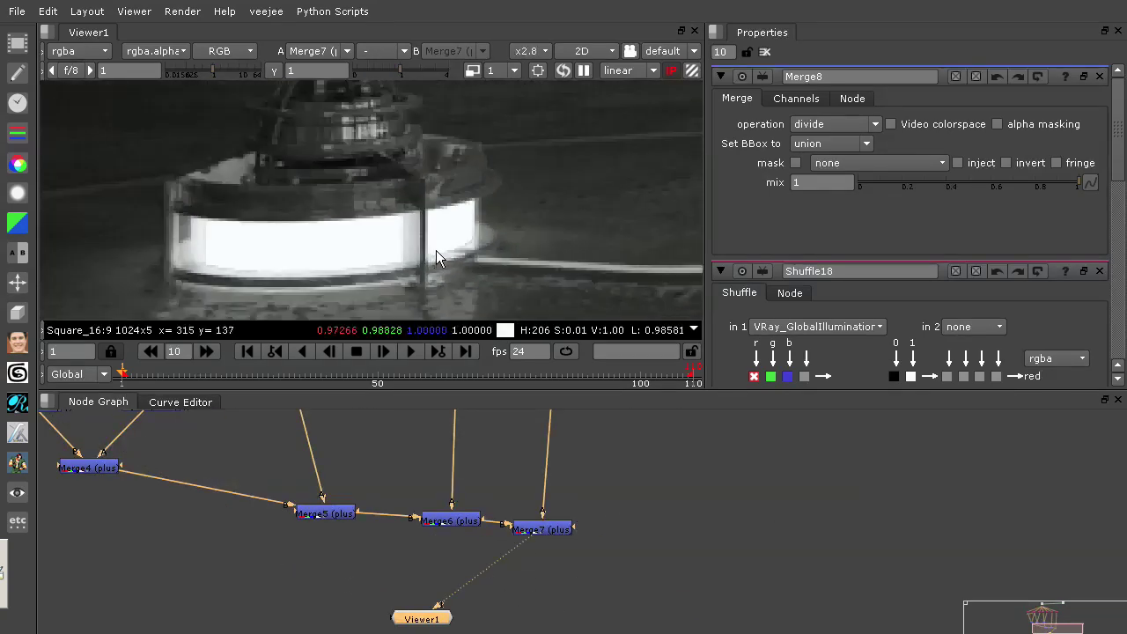
scroll(436, 250, down, 1)
middle_drag(235, 556, 434, 523)
click(202, 462)
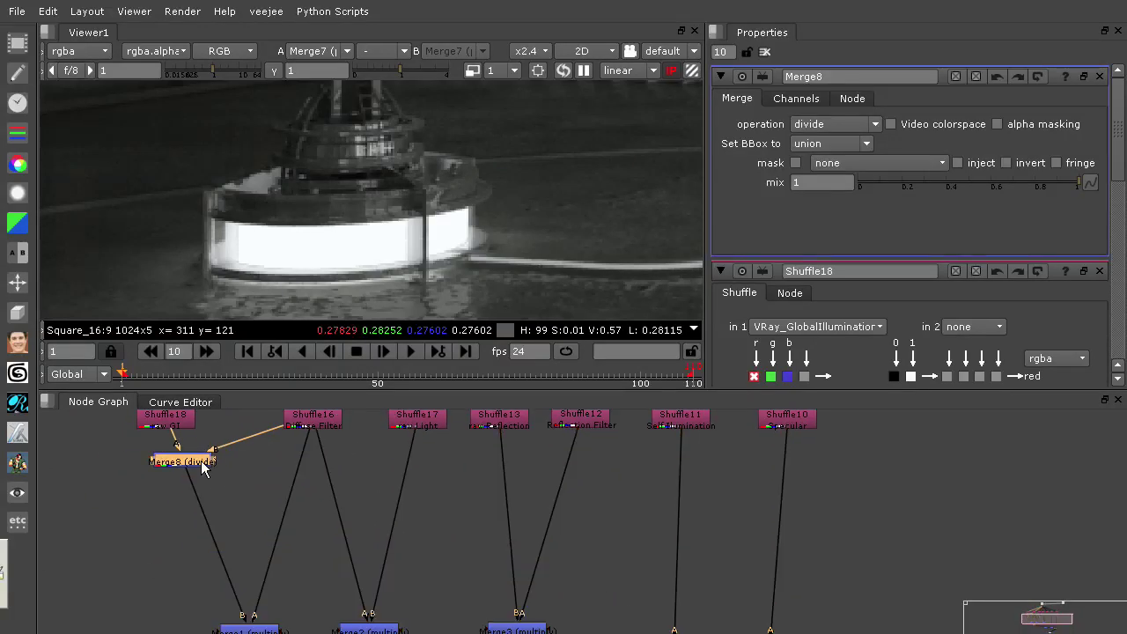
click(252, 475)
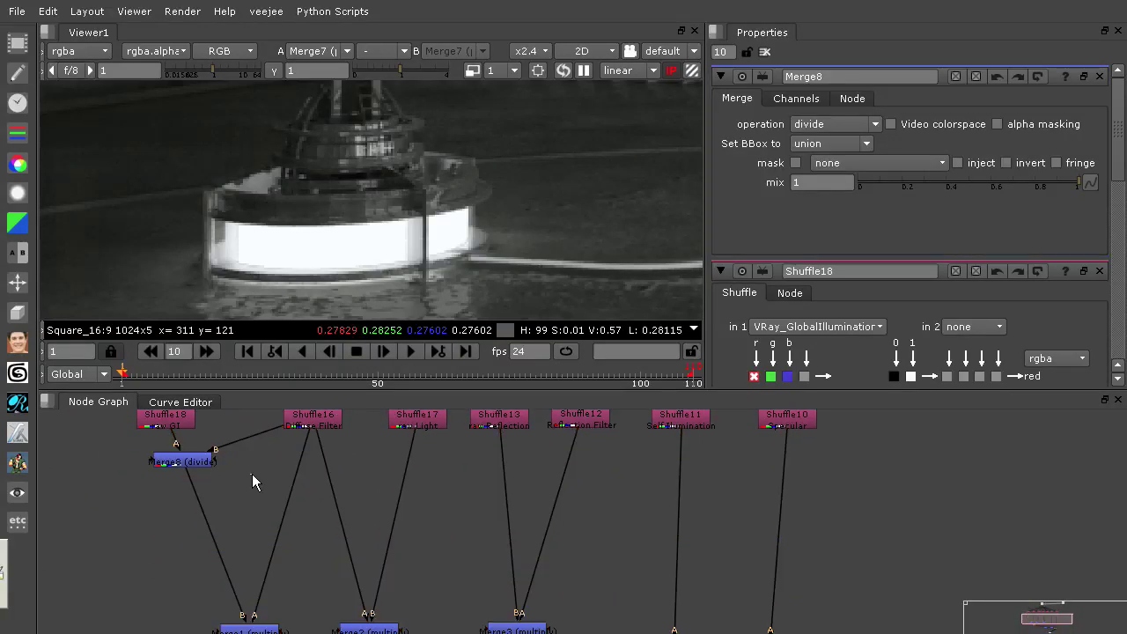
Add a copy of the divide merge below Shuffle16 and Shuffle17, connecting its B input to Shuffle16 and its A input to Shuffle17.
key(ctrl+v)
drag(260, 476, 313, 425)
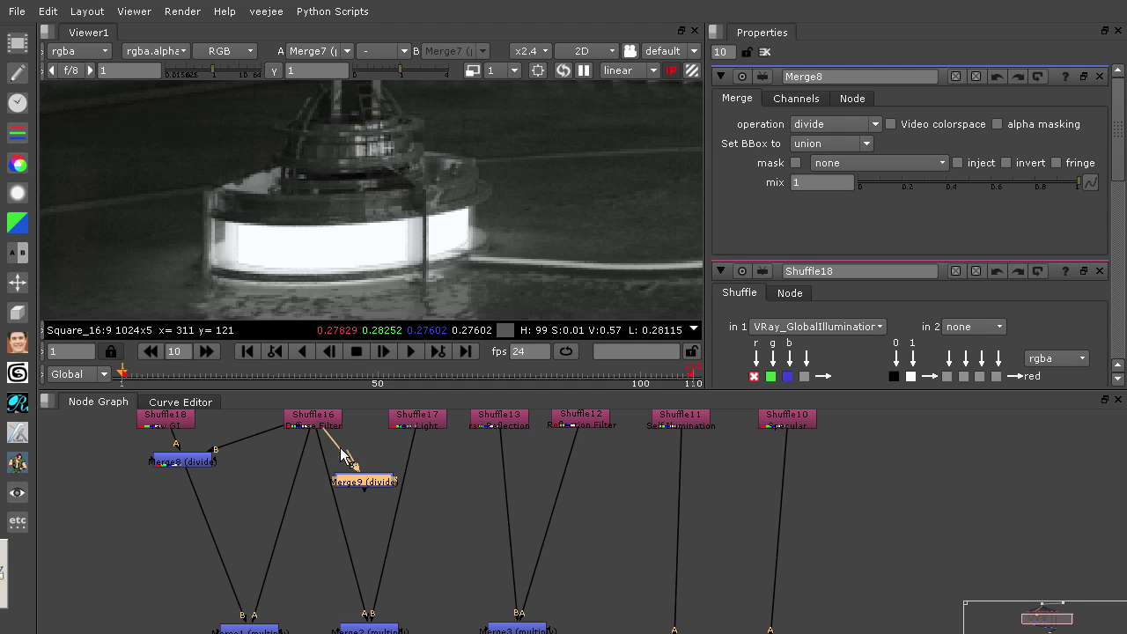
drag(352, 460, 407, 427)
drag(387, 483, 388, 473)
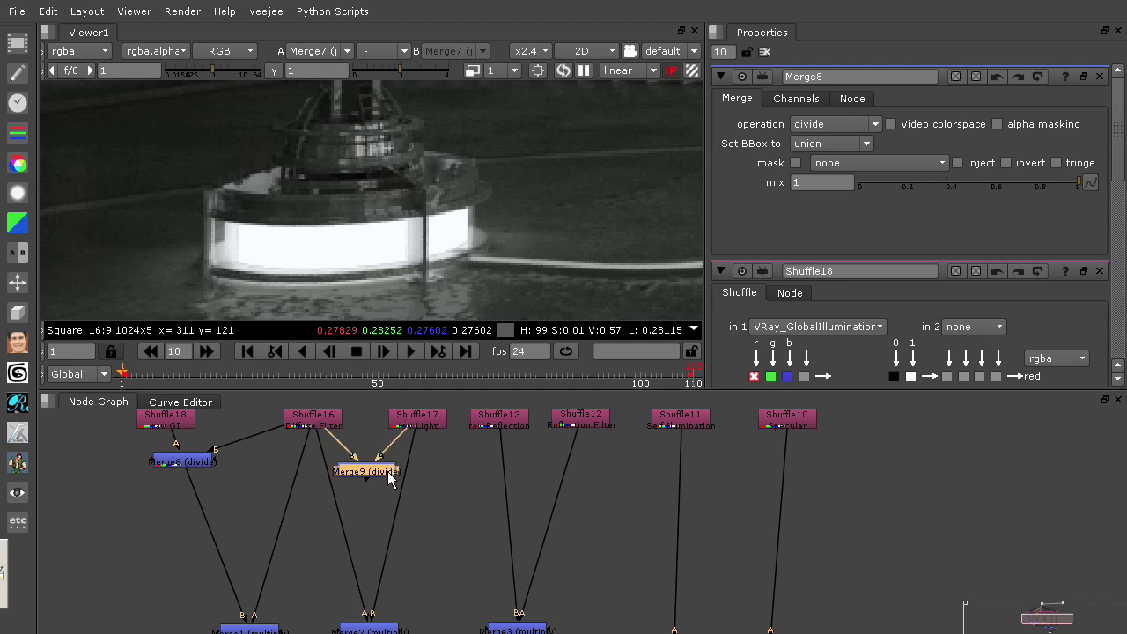
Set Shuffle17's first input to VRay_Lighting and insert Merge9 into the connection between Shuffle17 and Merge2.
double_click(418, 421)
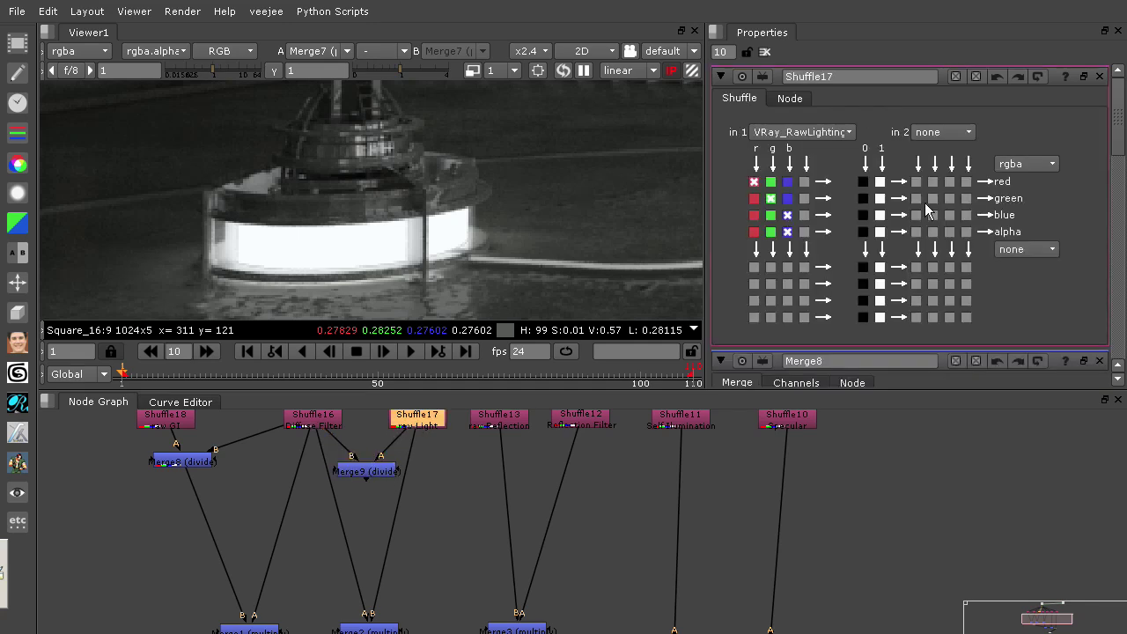
click(838, 131)
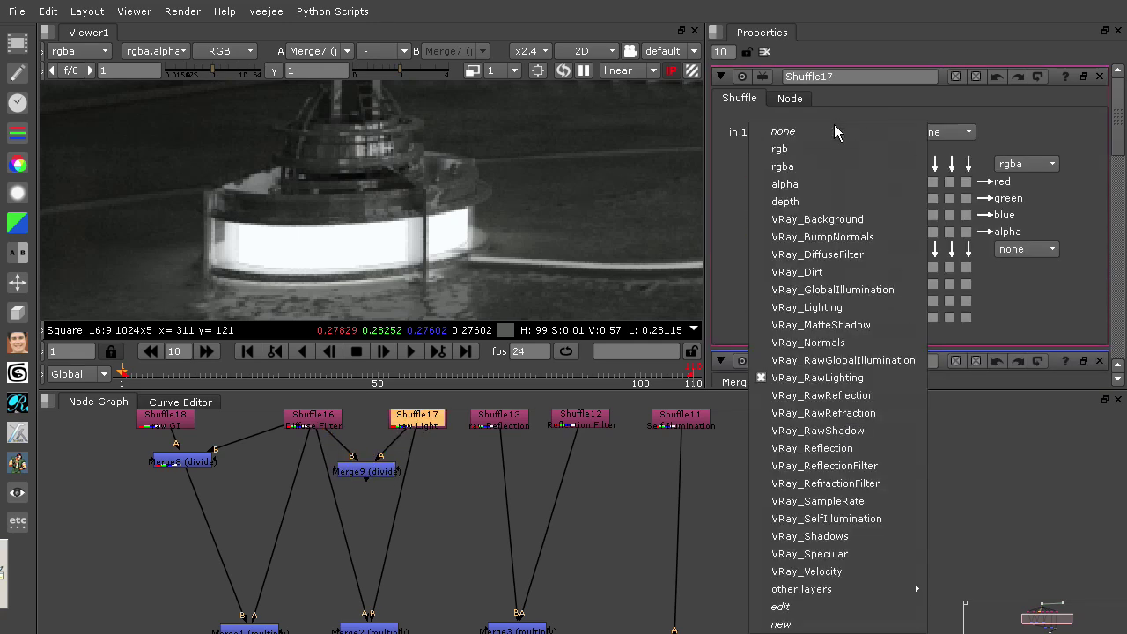
click(860, 308)
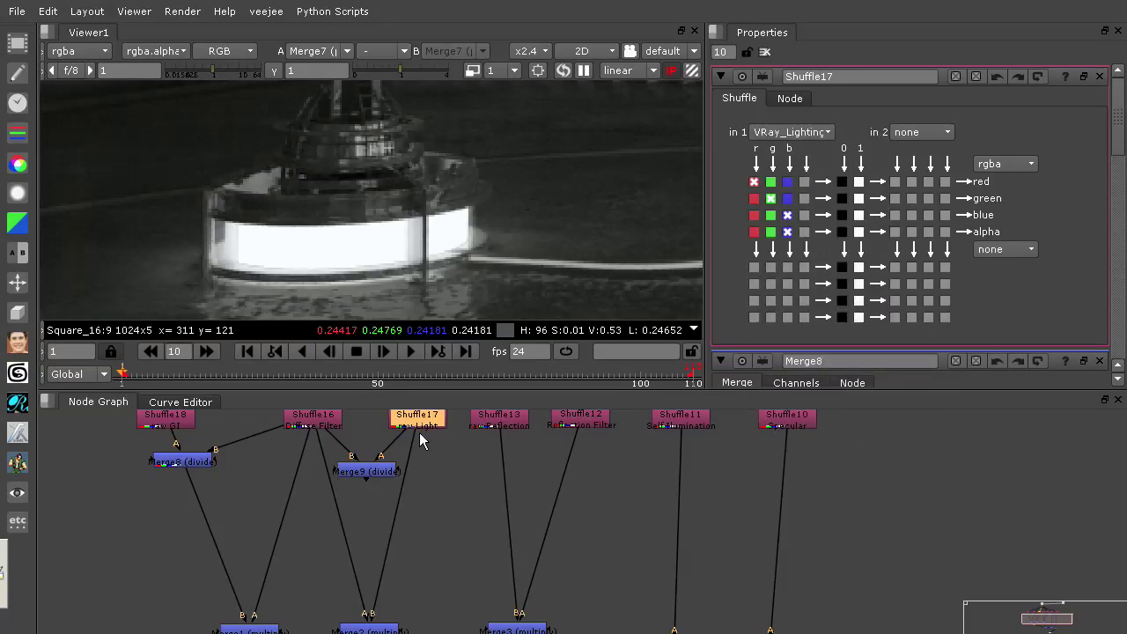
drag(387, 475, 424, 468)
Place another copy of the divide merge in the empty graph area below Shuffle12, beside the self-illumination branch.
click(205, 458)
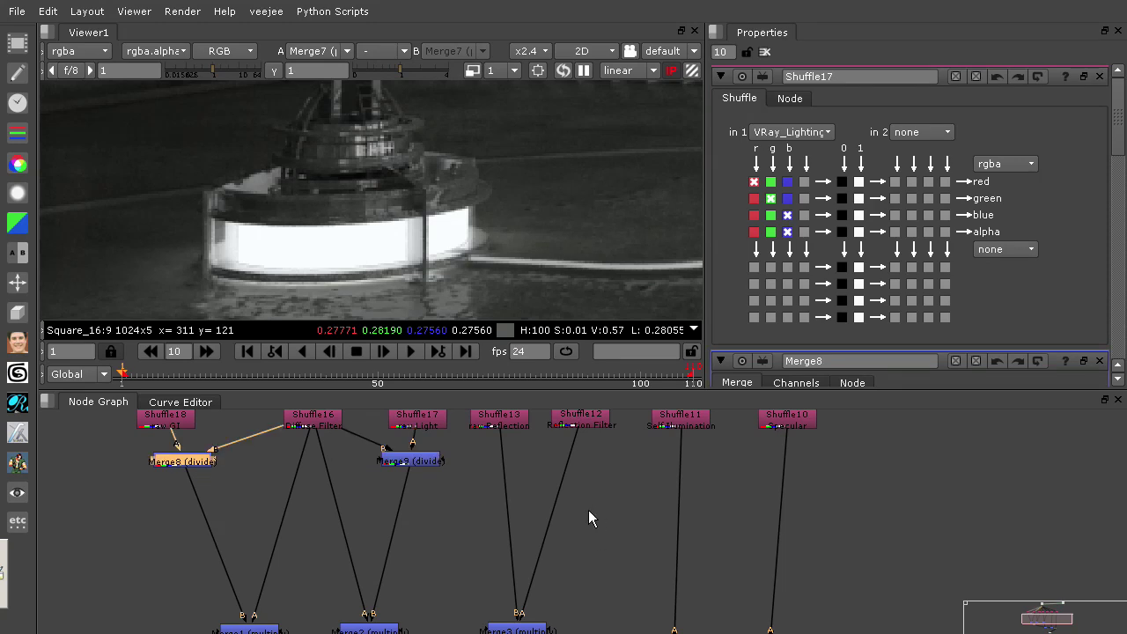
click(422, 468)
key(ctrl)
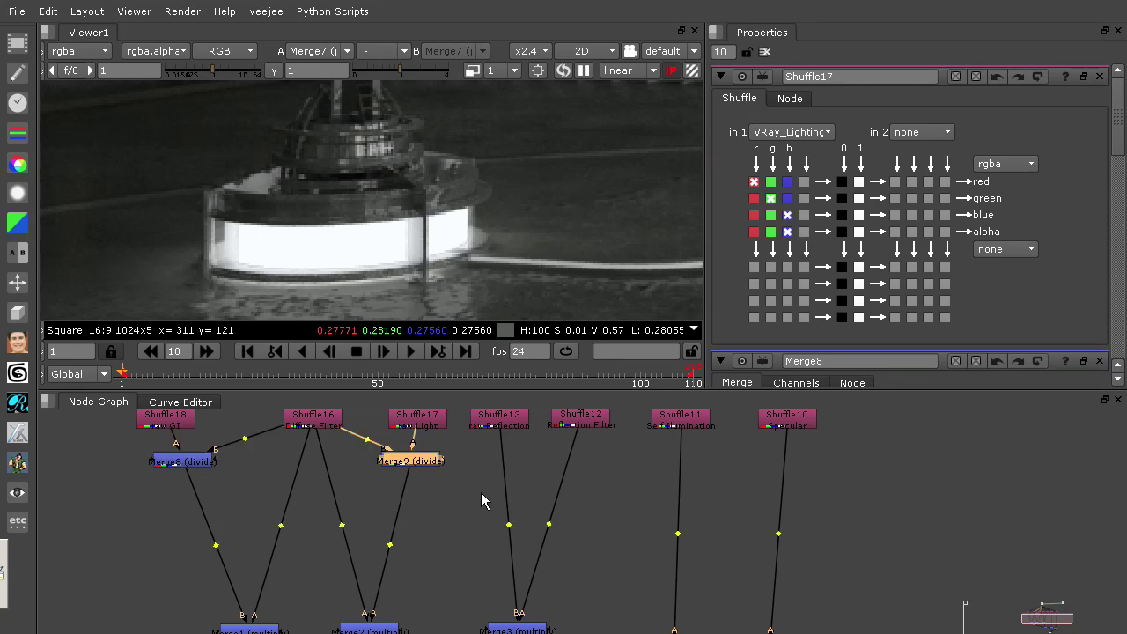
click(612, 507)
key(ctrl+v)
drag(614, 511, 628, 504)
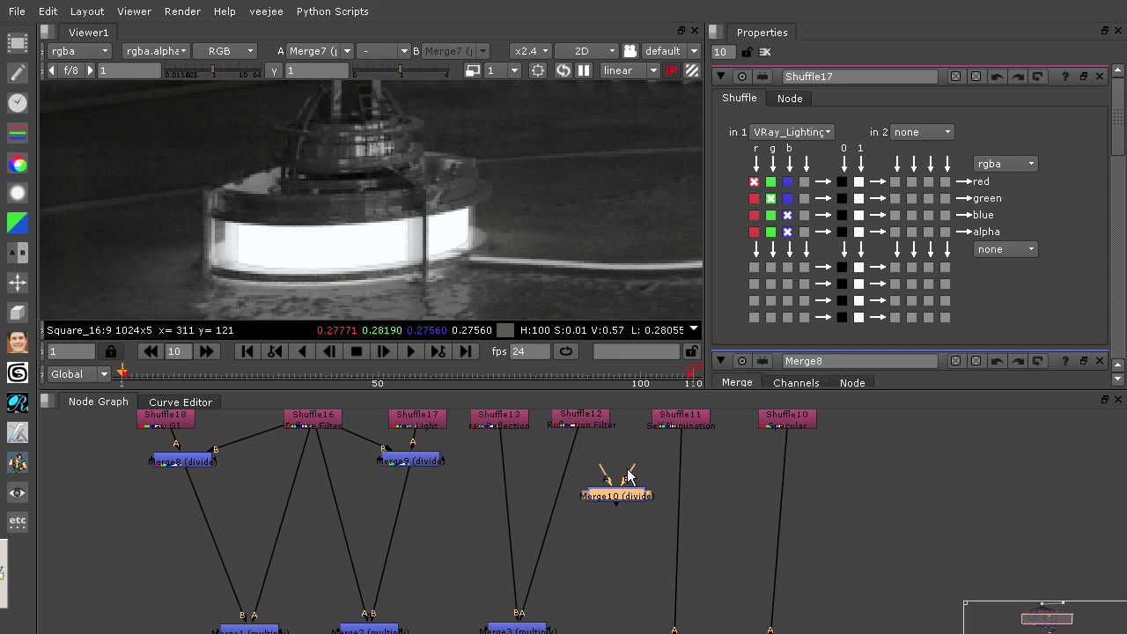
Connect Merge10 (divide) with B to Reflection Filter and A to Raw Reflection, insert it before Merge3's A input, and open its properties.
drag(628, 474, 586, 436)
drag(604, 477, 510, 424)
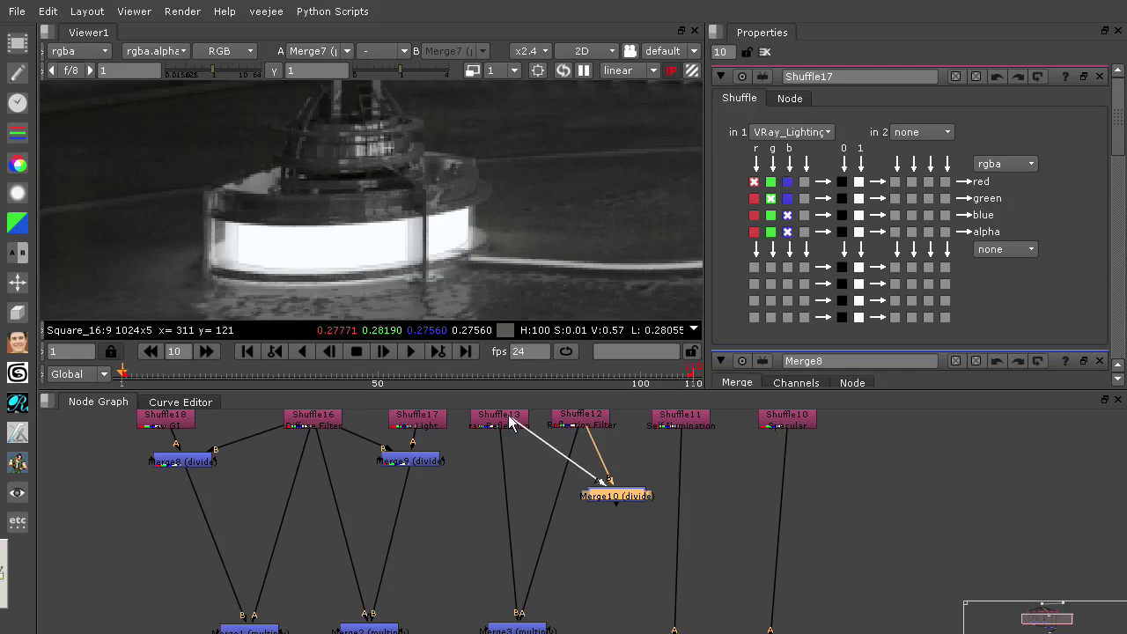
drag(576, 448, 593, 496)
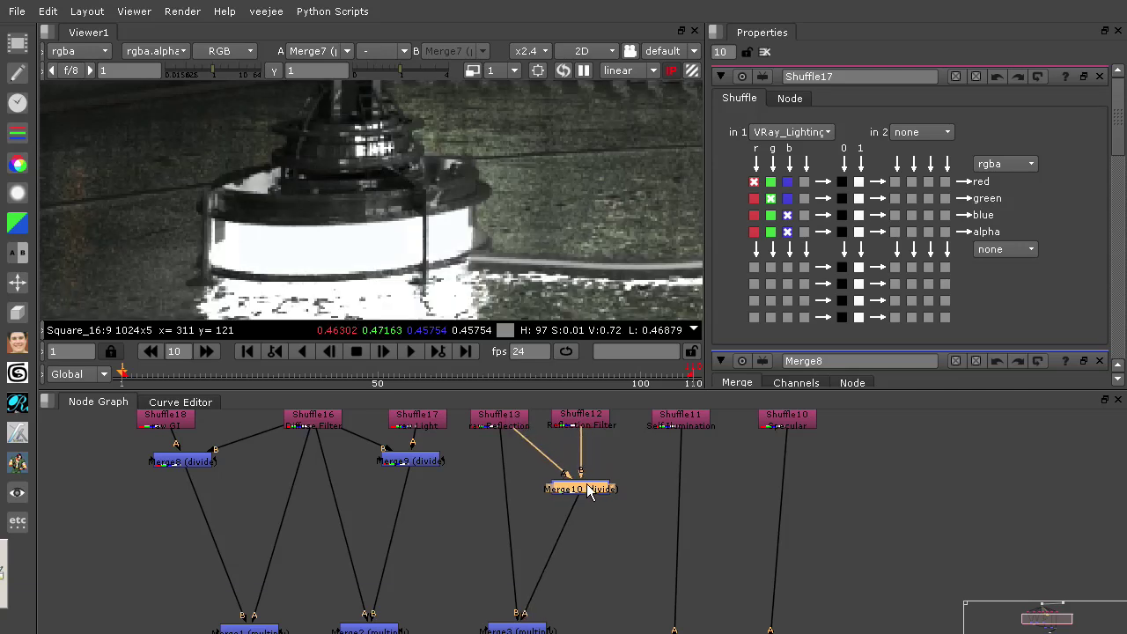
double_click(588, 490)
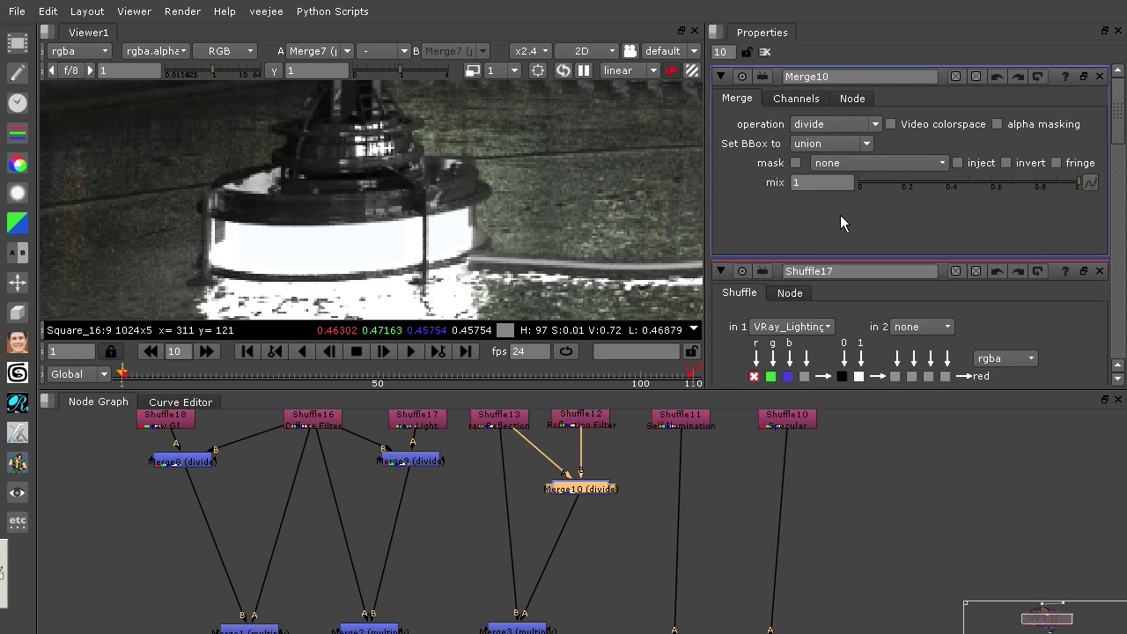
Set the first input layer of the raw reflection Shuffle13 node to VRay_Reflection.
double_click(526, 423)
click(817, 134)
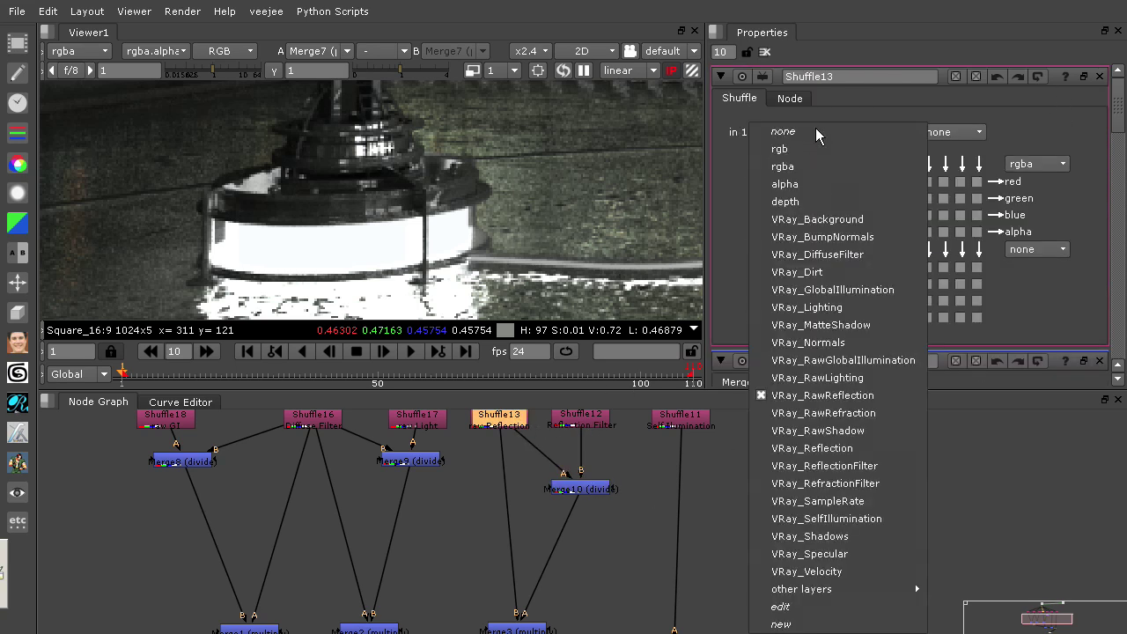
click(867, 451)
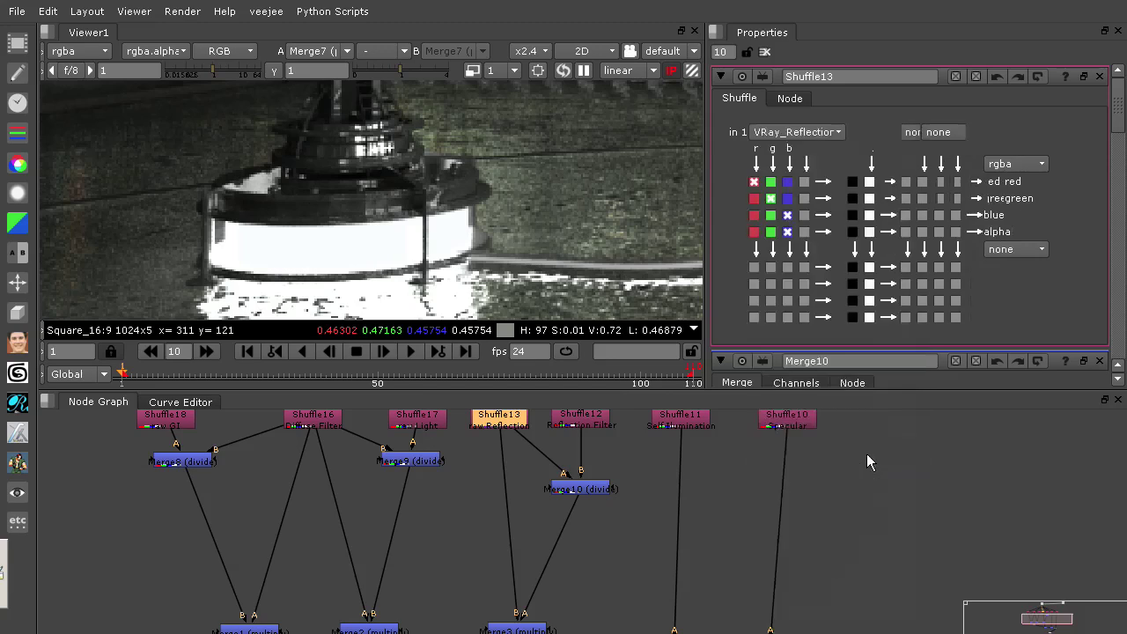
Set up a wipe comparison in the viewer with the Read1 source as A and Merge7 as B.
scroll(518, 229, down, 5)
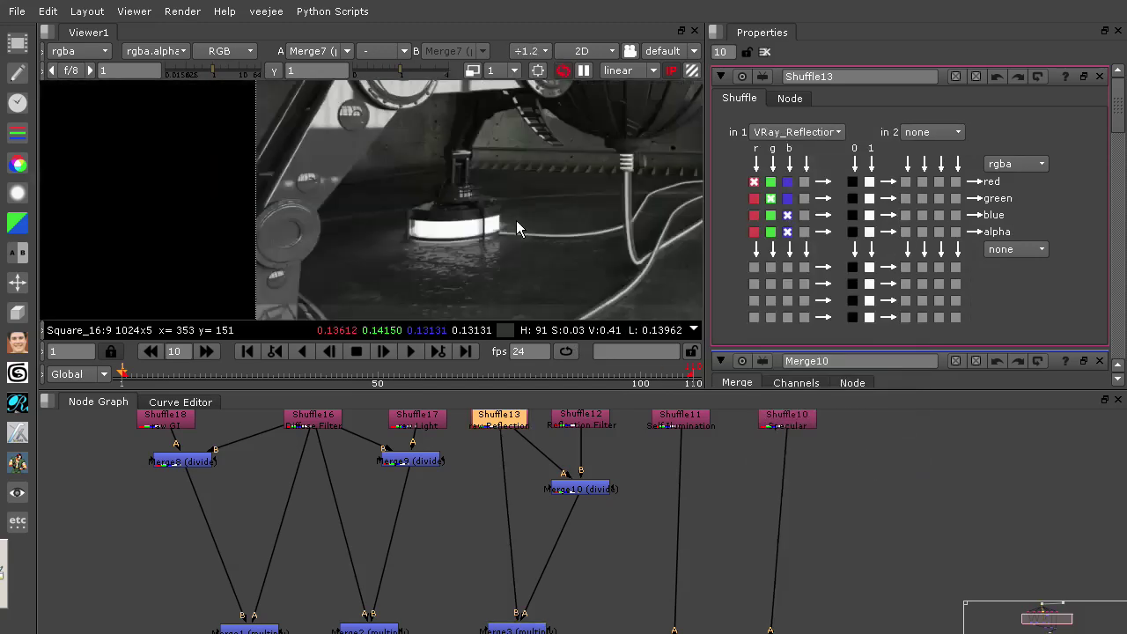
middle_drag(554, 257, 453, 300)
scroll(454, 300, down, 1)
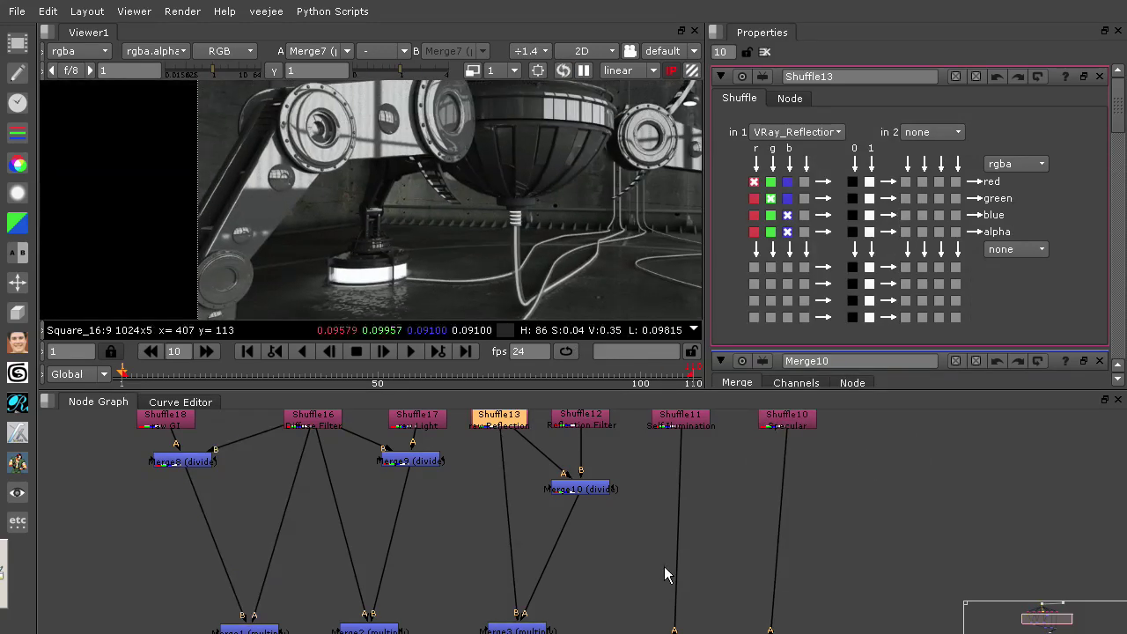
middle_drag(664, 566, 460, 408)
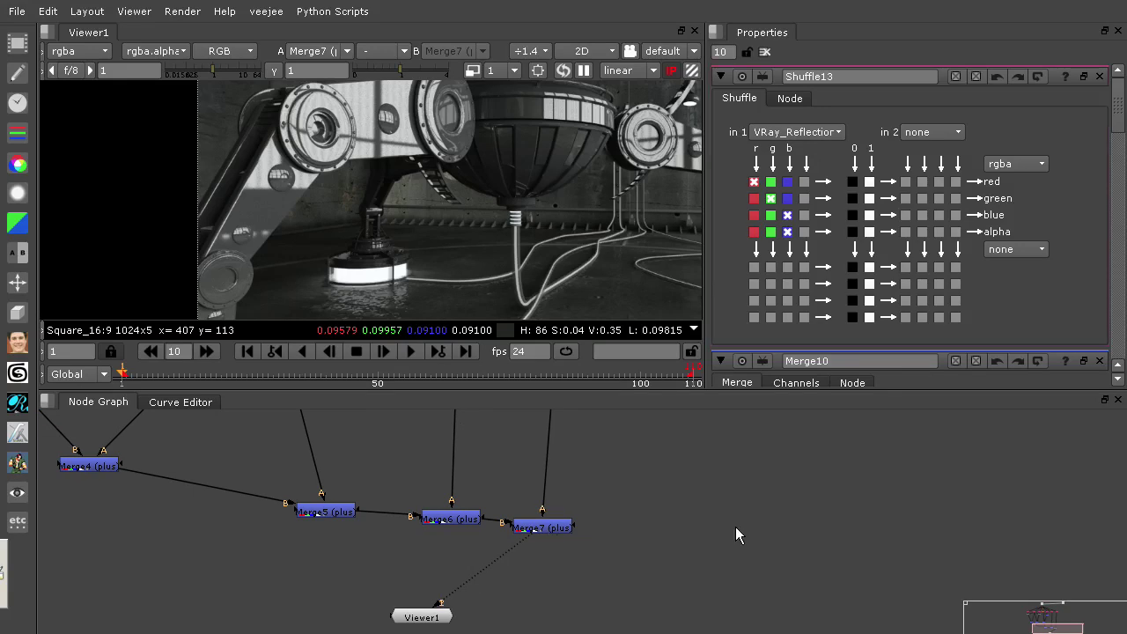
click(536, 527)
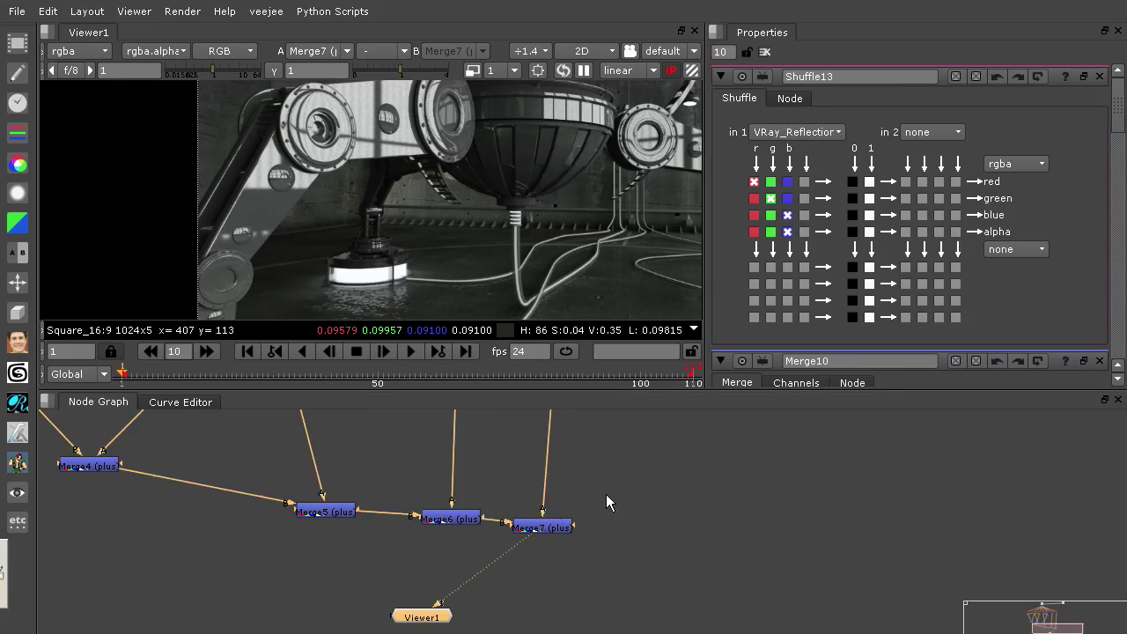
middle_drag(594, 470, 502, 613)
click(503, 430)
key(1)
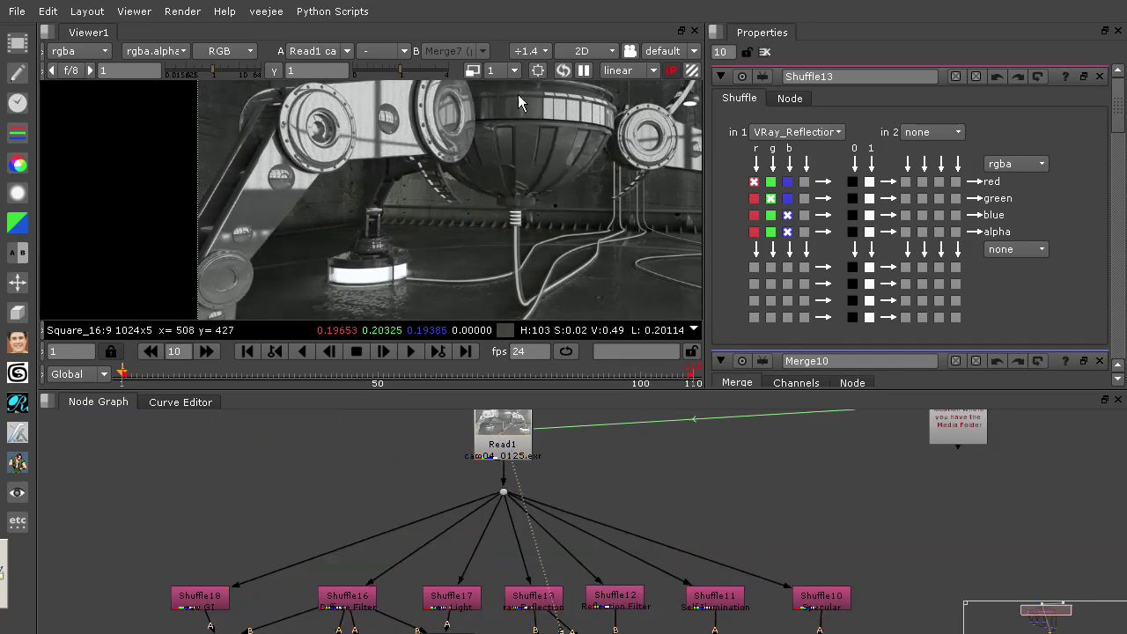
click(387, 51)
click(384, 126)
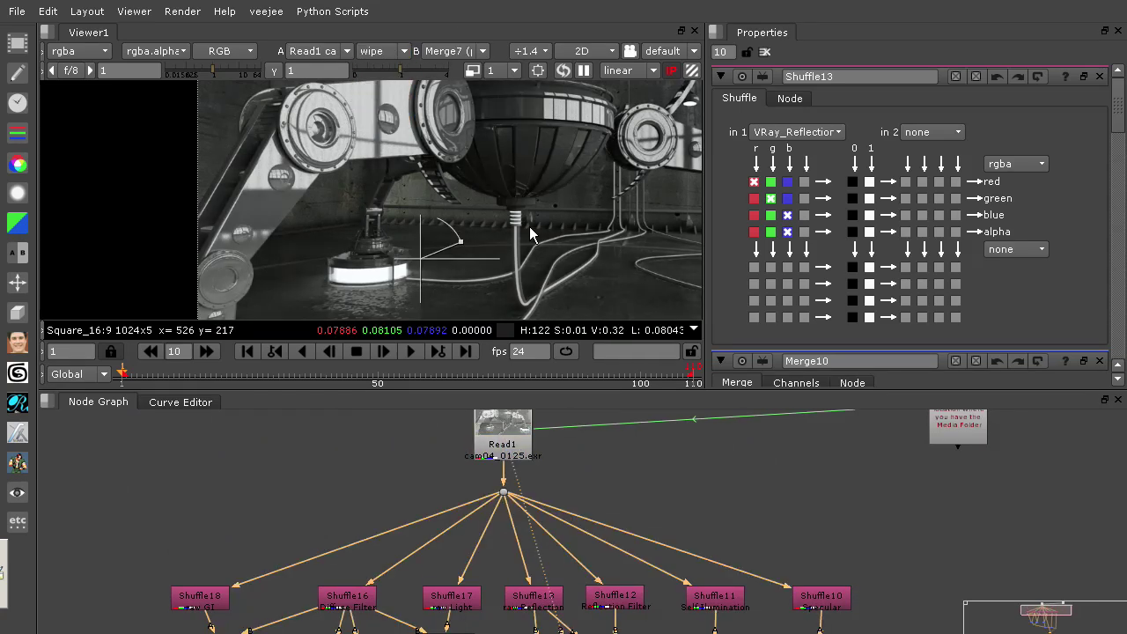
Enlarge the viewer and sweep the wipe handle across the frame to compare the original render with the rebuilt composite.
key(space)
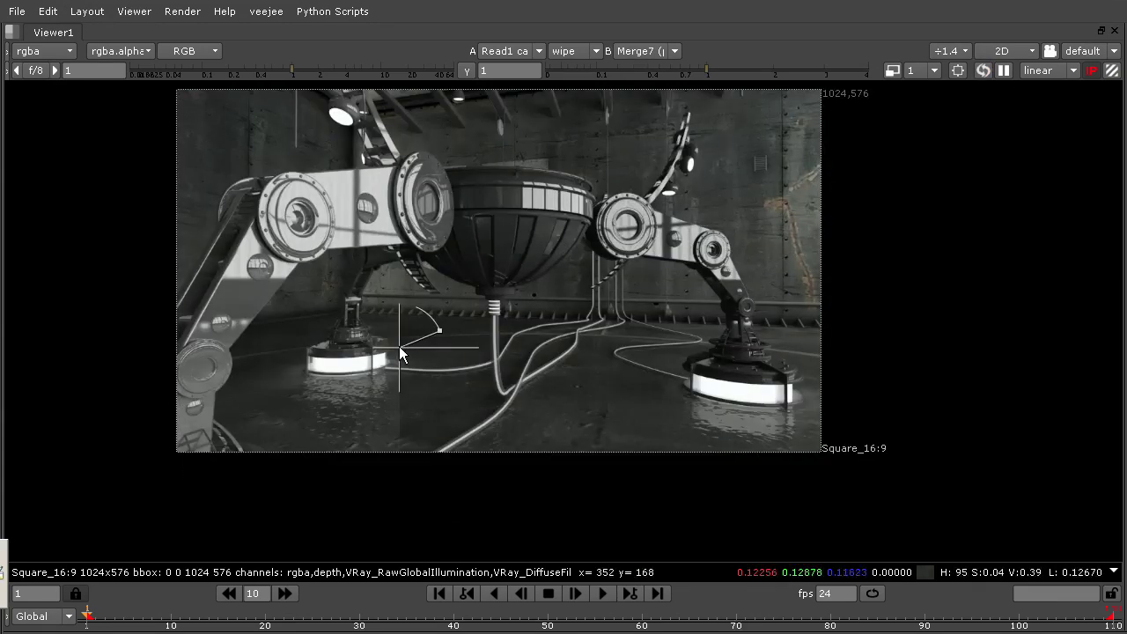
drag(401, 348, 572, 346)
drag(652, 347, 555, 301)
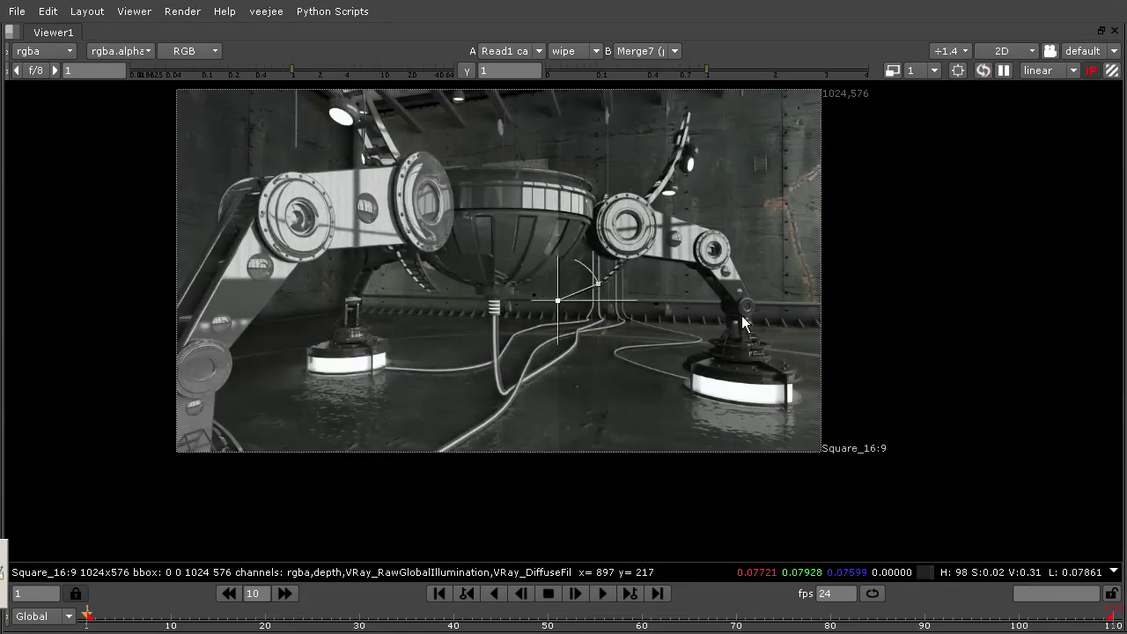
key(space)
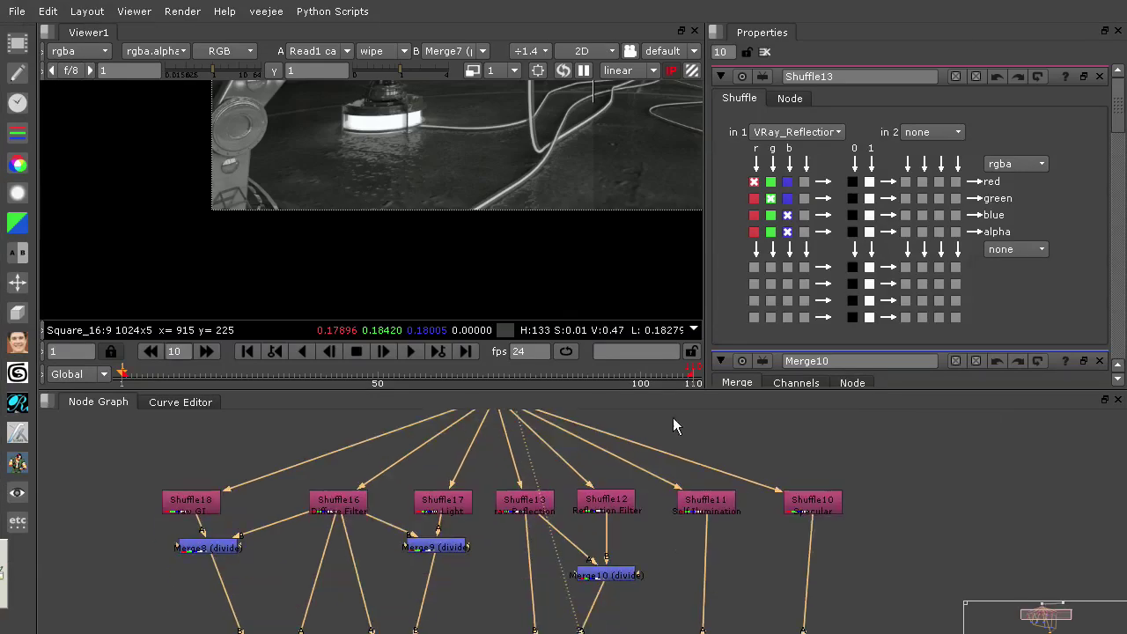
Move Merge10 (divide) beneath Shuffle13 so it feeds Merge3's B input, and detach Merge3's A input.
scroll(657, 457, down, 4)
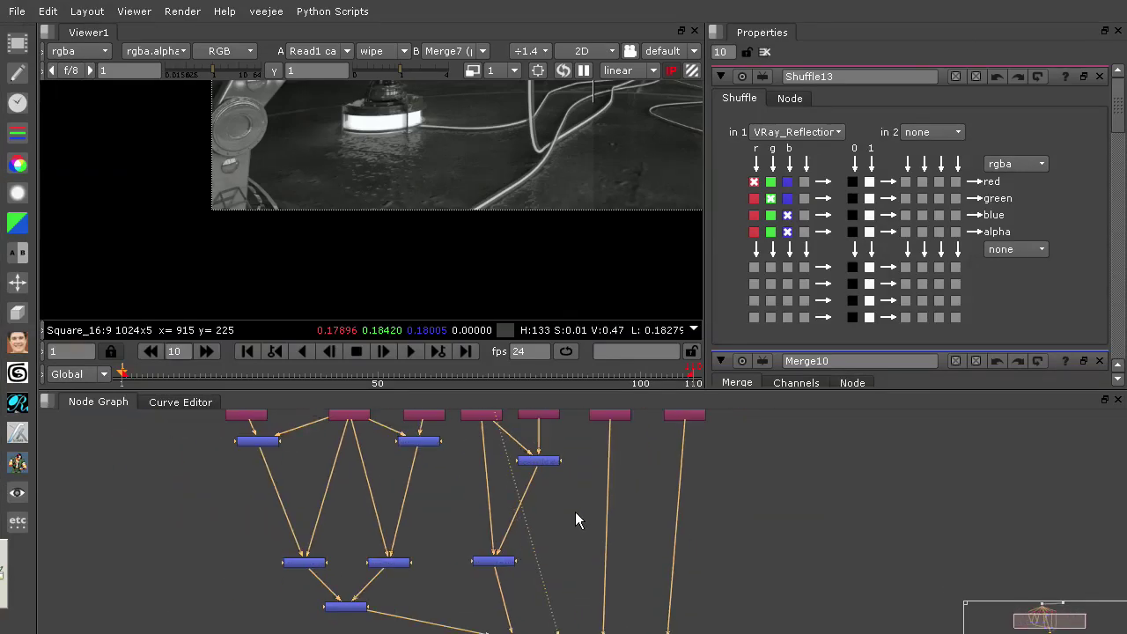
middle_drag(575, 511, 618, 416)
click(559, 488)
key(space)
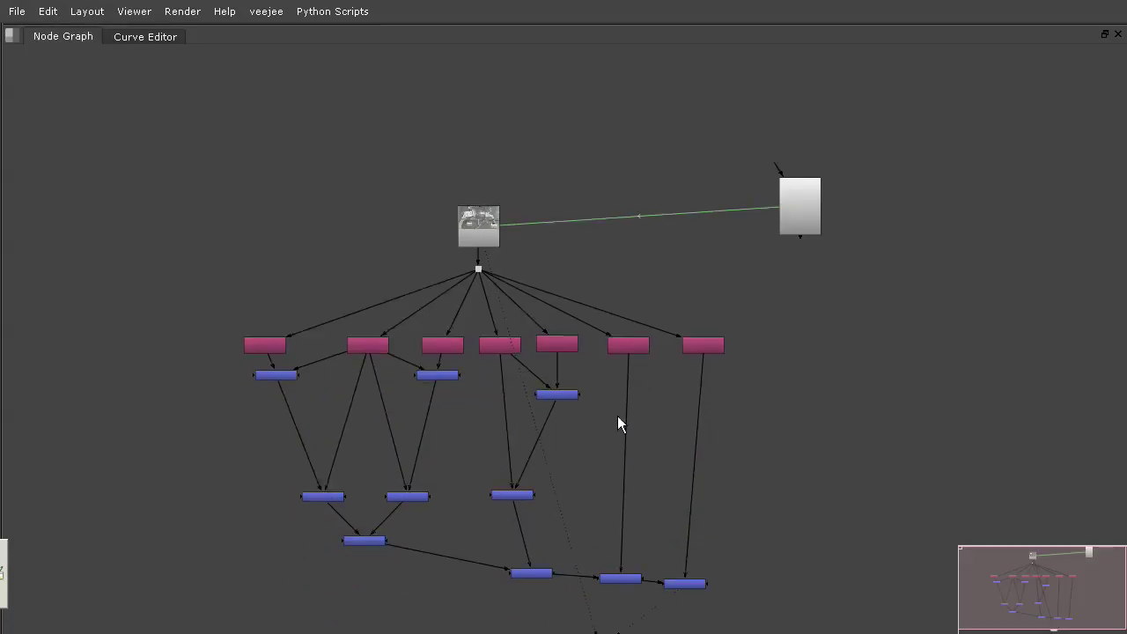
scroll(570, 293, up, 2)
scroll(570, 293, up, 1)
middle_drag(443, 385, 460, 351)
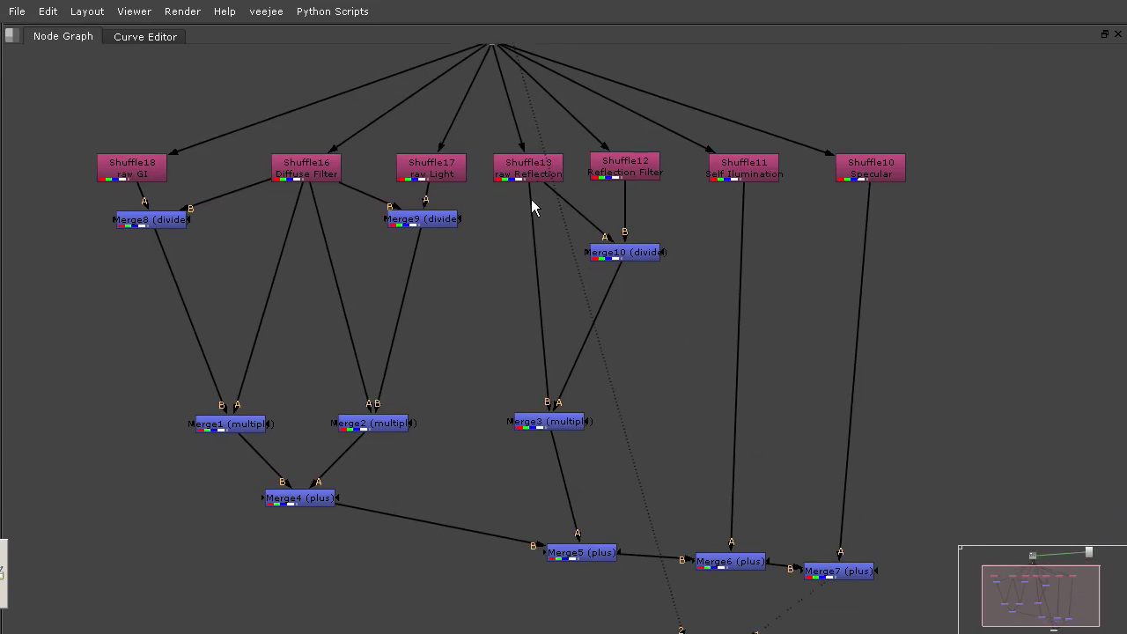
drag(523, 191, 531, 251)
drag(615, 275, 538, 258)
click(627, 252)
drag(563, 394, 531, 253)
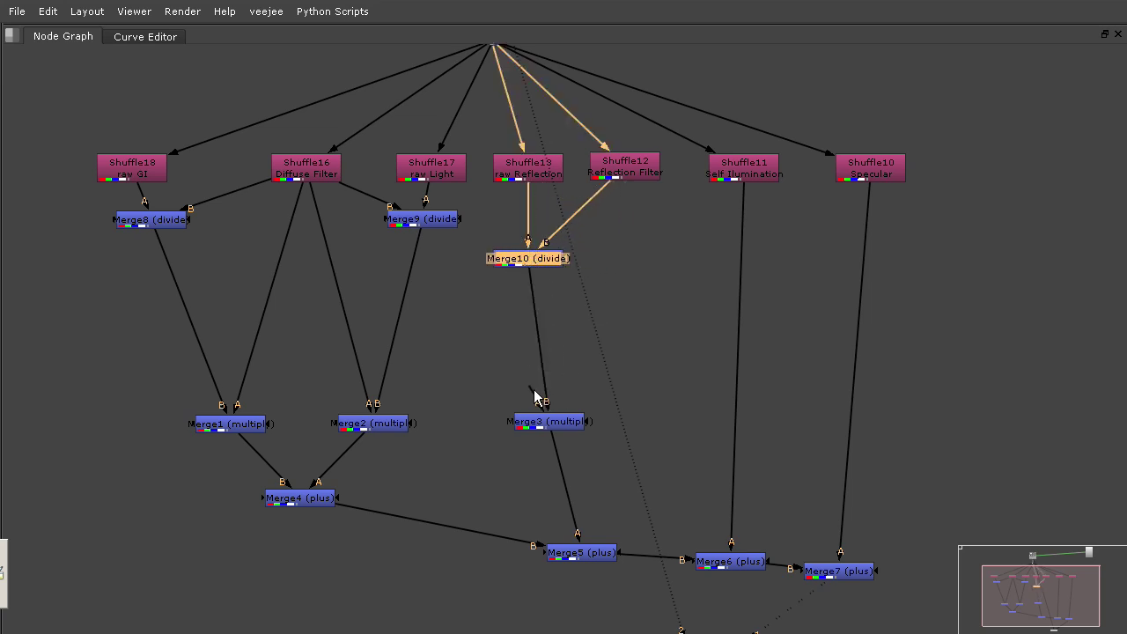
Connect Merge3's A input directly to the Reflection Filter Shuffle12 node.
drag(532, 391, 619, 172)
right_click(650, 457)
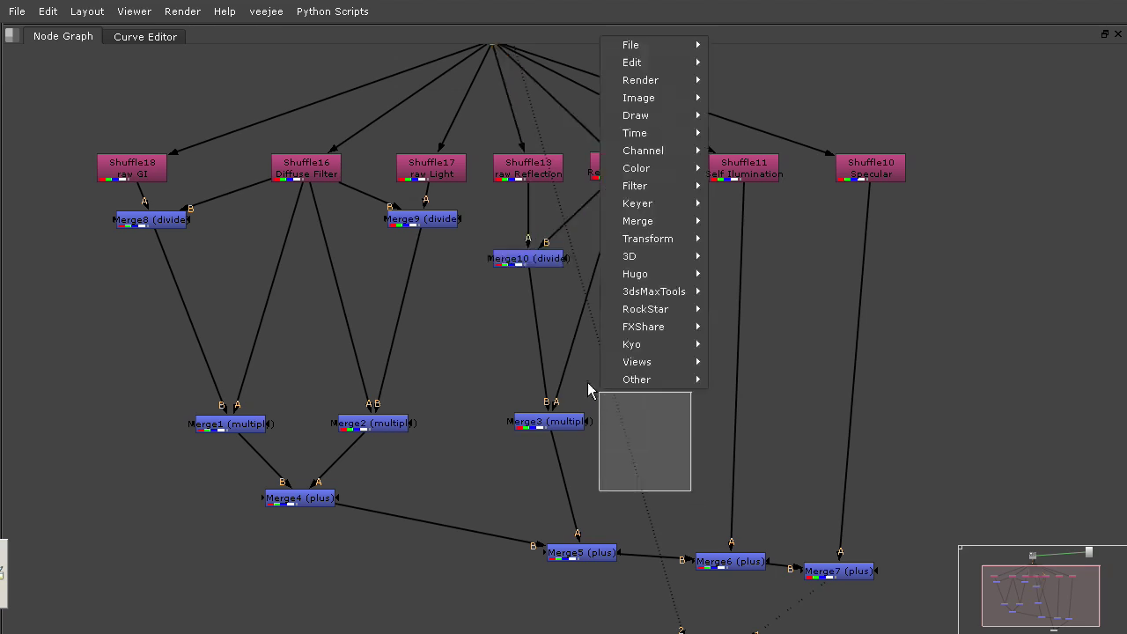
key(Escape)
Check the rewired composite against the original render by shifting the wipe over the robot in the enlarged viewer.
key(space)
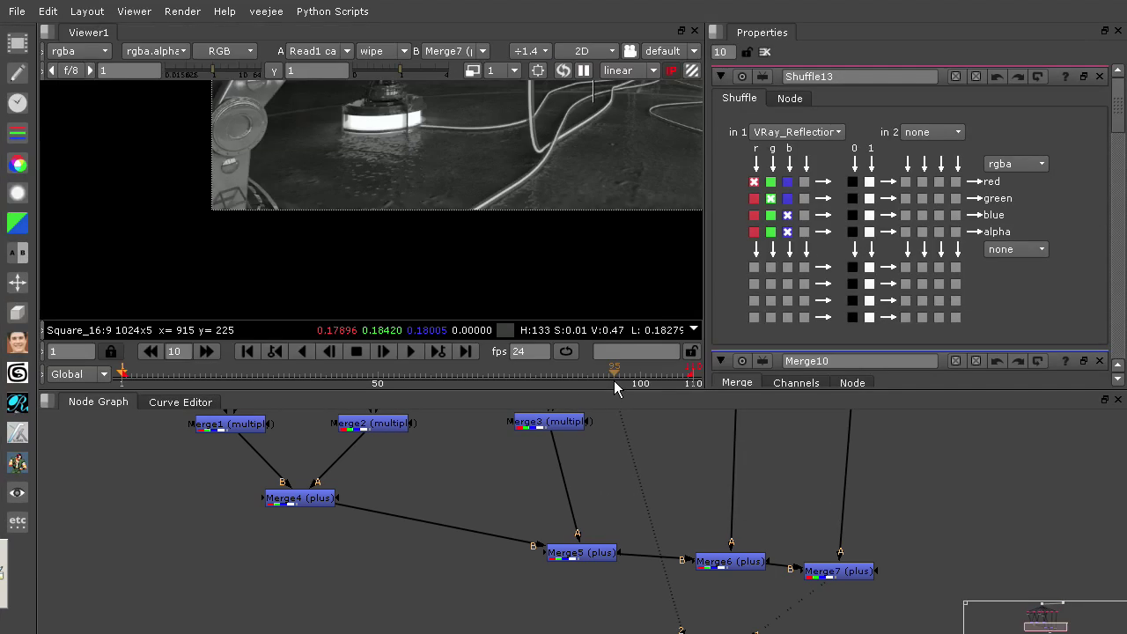
key(f)
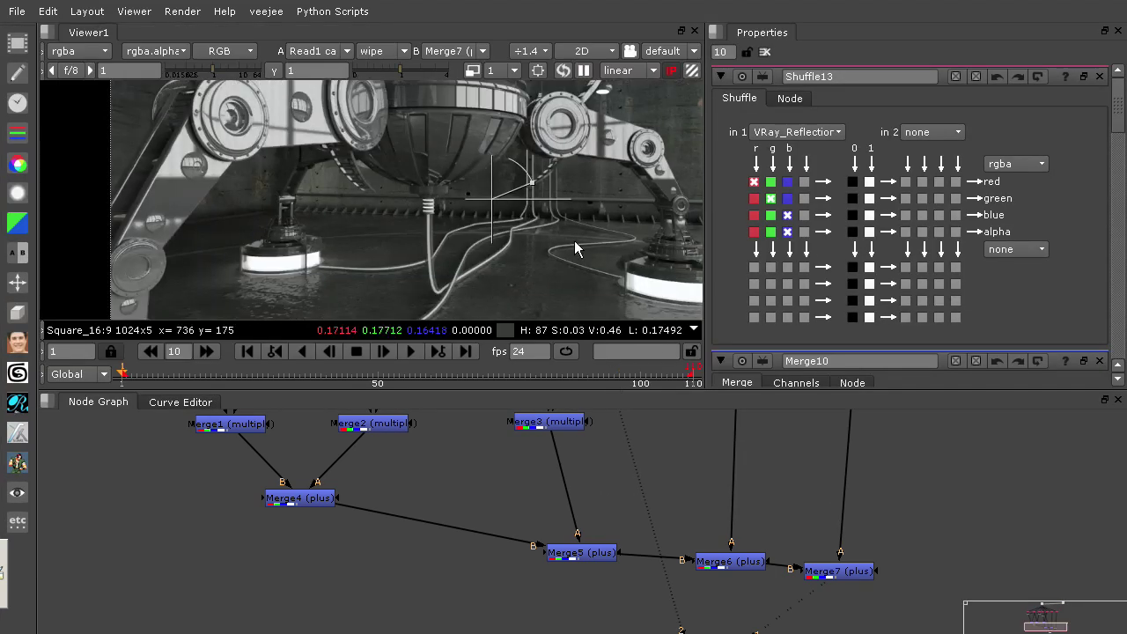
key(space)
middle_drag(736, 279, 846, 156)
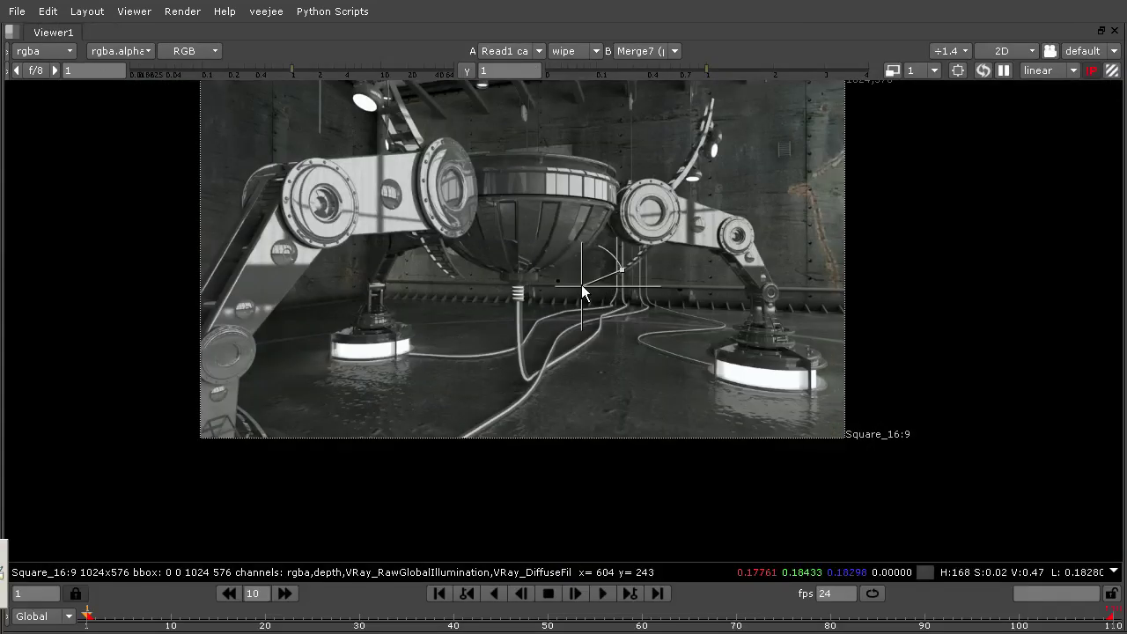
drag(582, 284, 546, 263)
key(space)
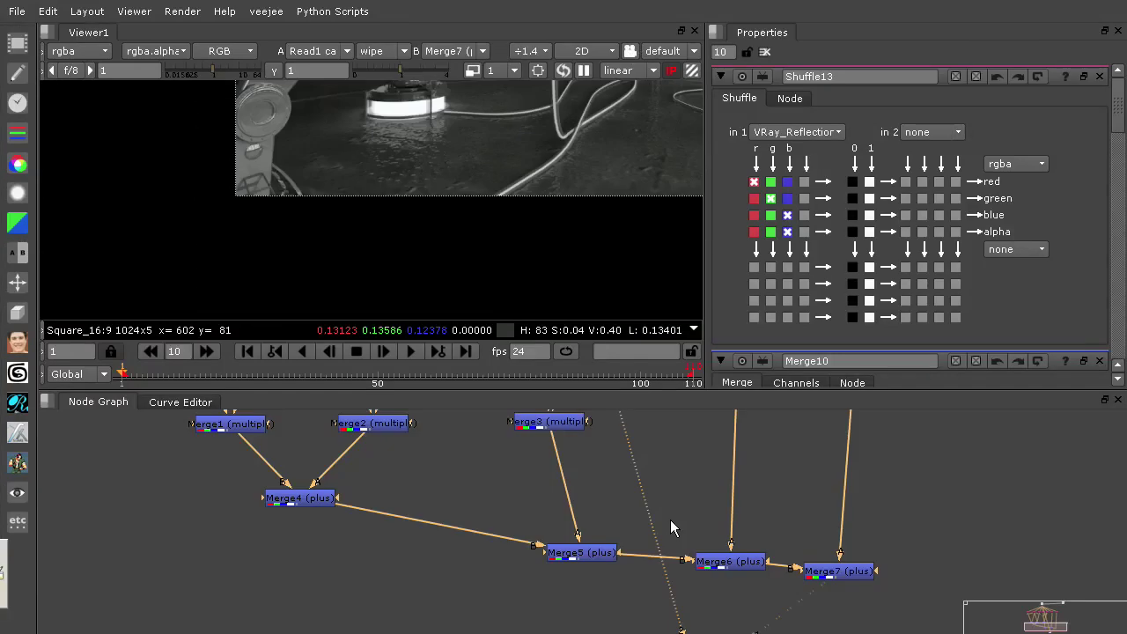
Send Merge7 and the Read1 source to the viewer again for comparison.
click(680, 458)
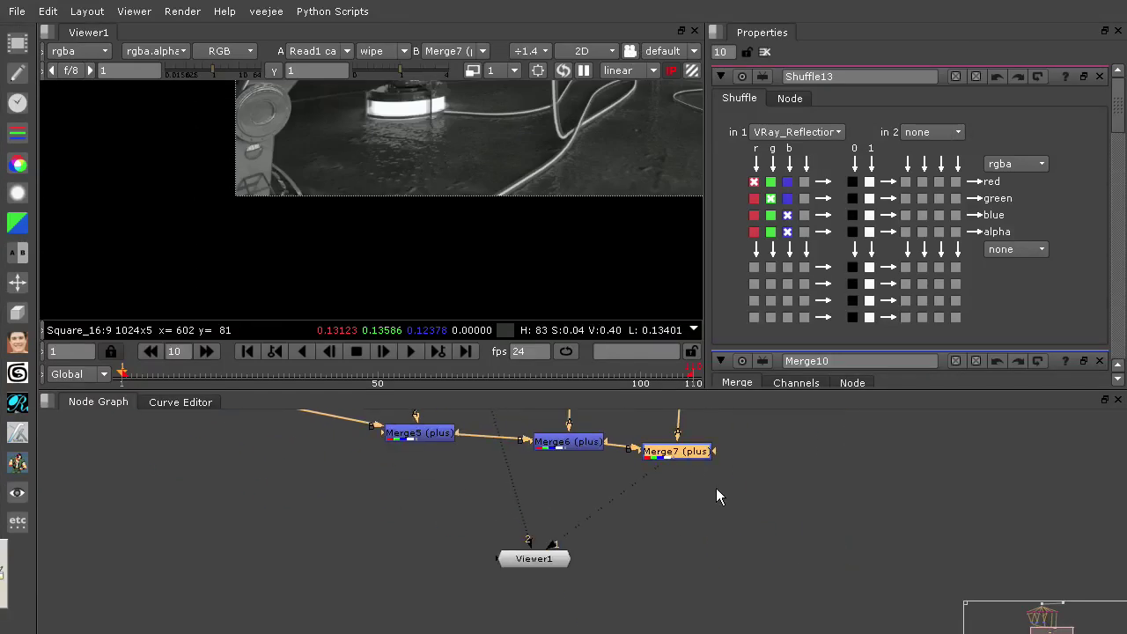
key(1)
middle_drag(588, 490, 612, 445)
click(615, 441)
key(1)
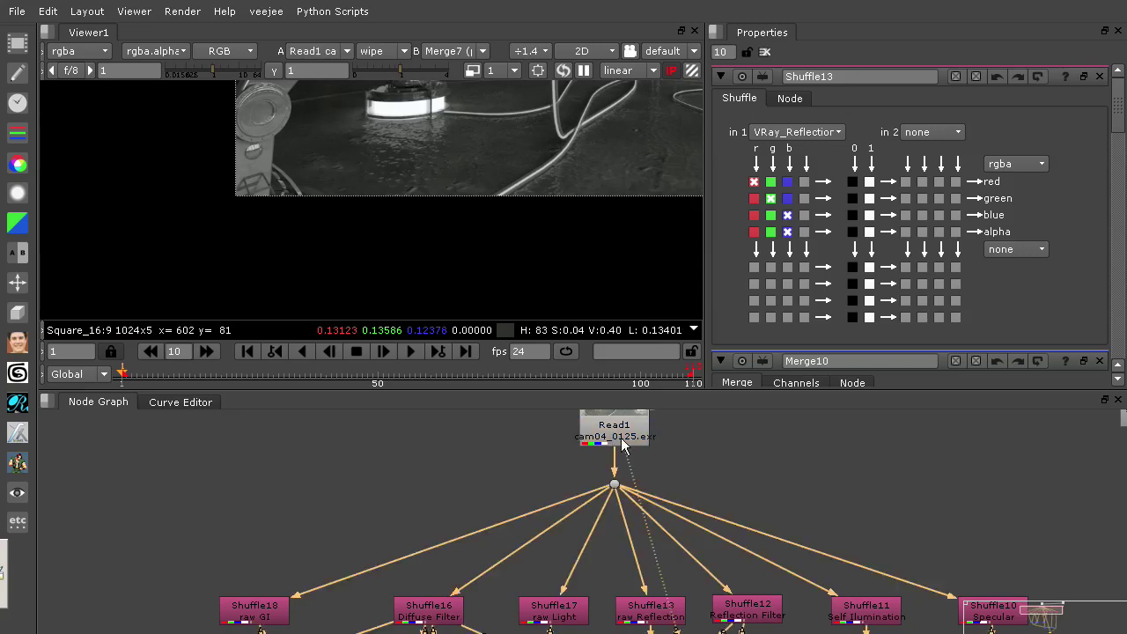
View the wipe comparison full-window at x1 zoom and move the split from the central bowl toward the rear leg.
key(space)
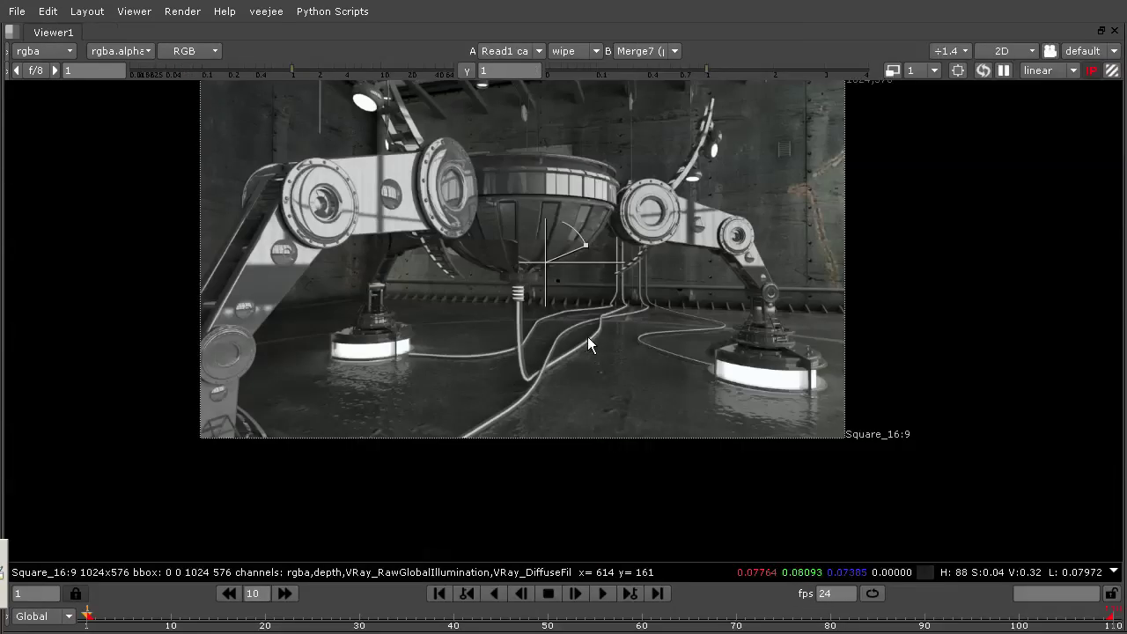
scroll(589, 334, up, 1)
click(964, 51)
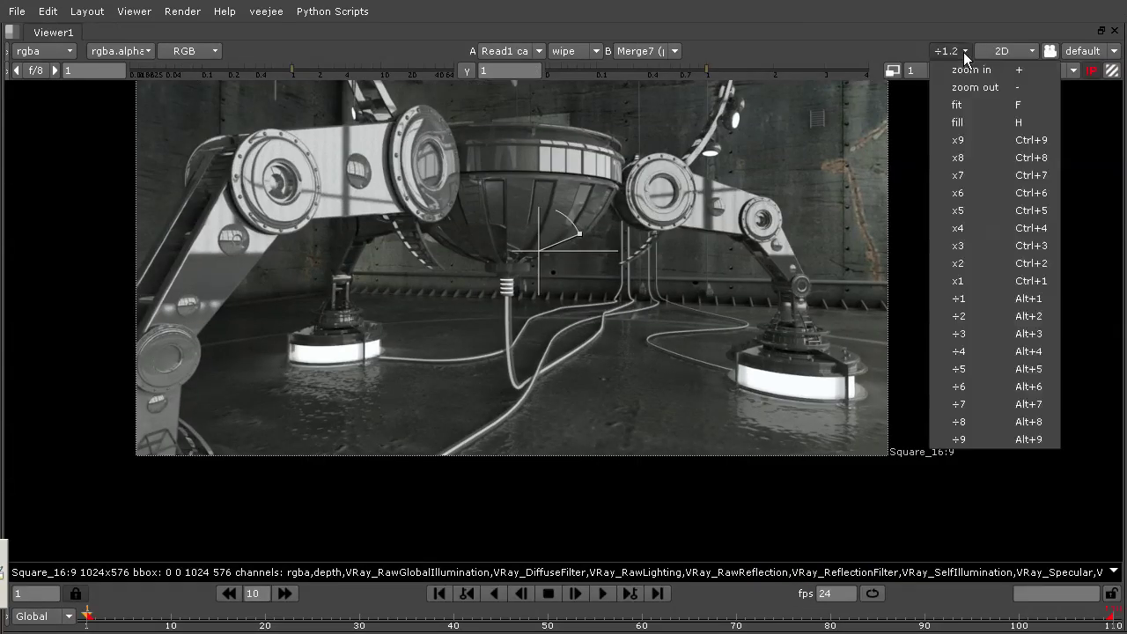
click(995, 264)
right_click(408, 283)
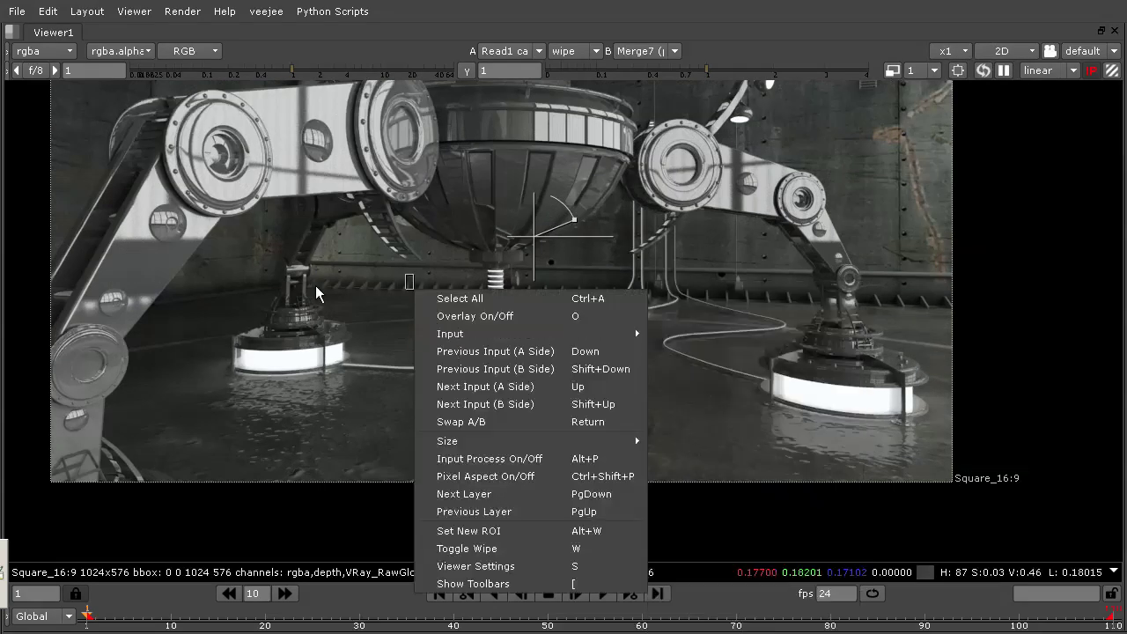
click(315, 285)
middle_drag(419, 308, 481, 380)
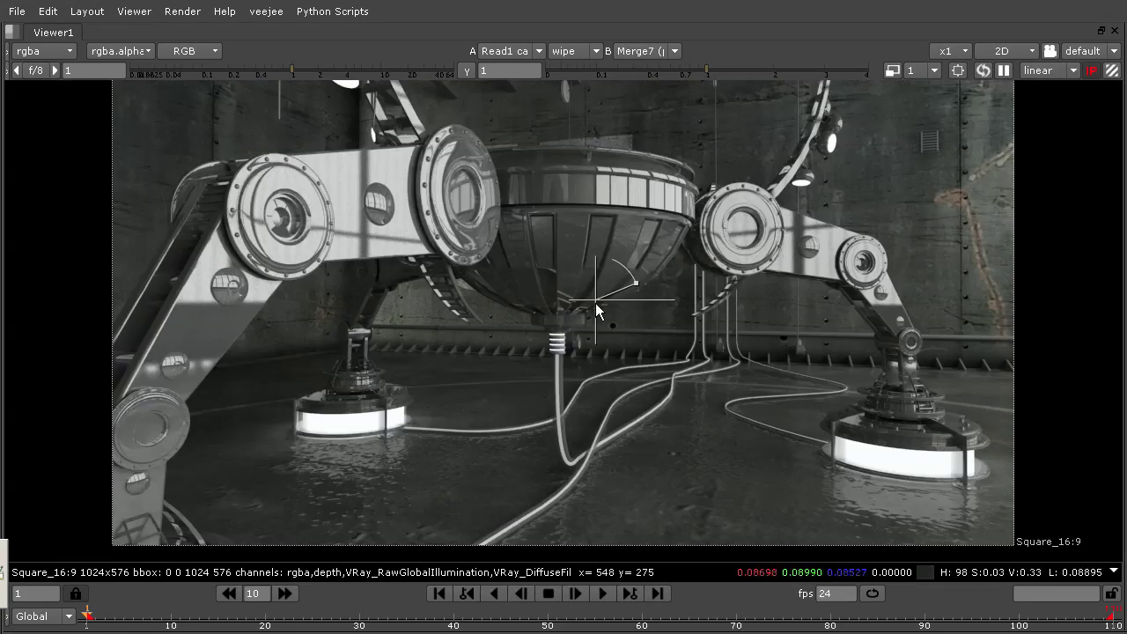
drag(589, 299, 439, 321)
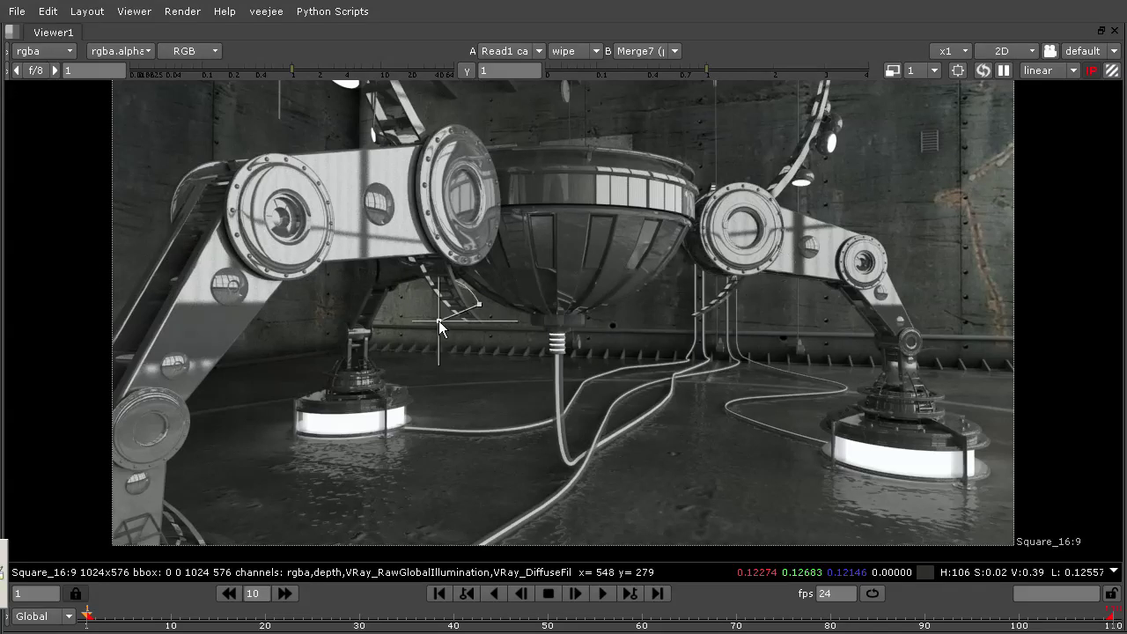
Inspect the glowing foot and nearby floor up close with the wipe, fit the whole frame, and restore the normal layout.
scroll(422, 437, up, 5)
scroll(421, 437, up, 1)
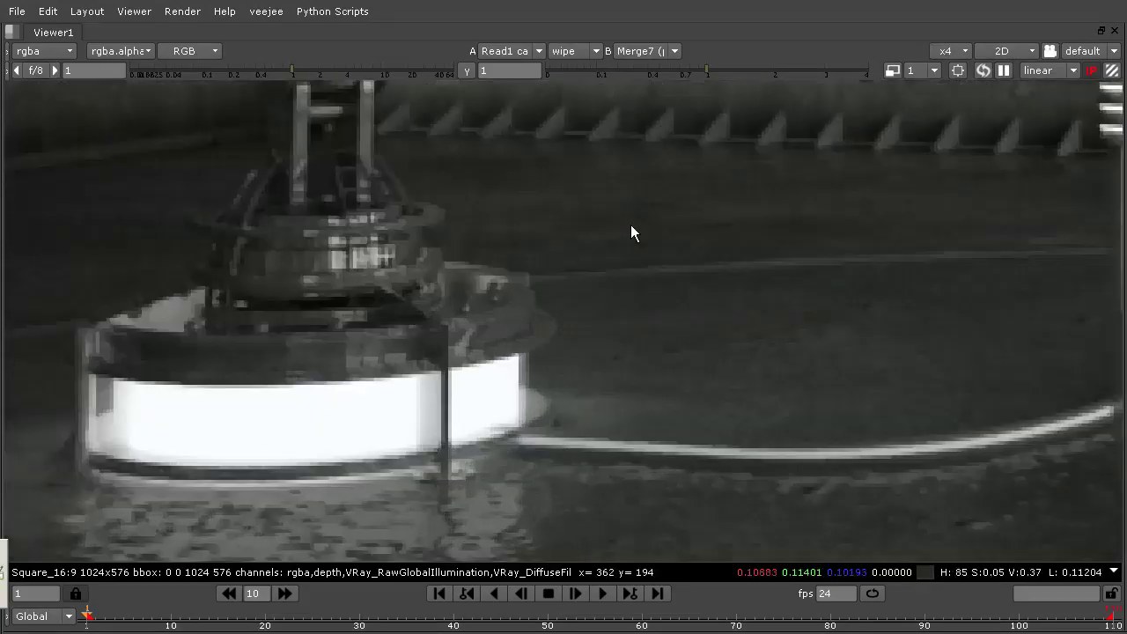
middle_drag(663, 230, 651, 319)
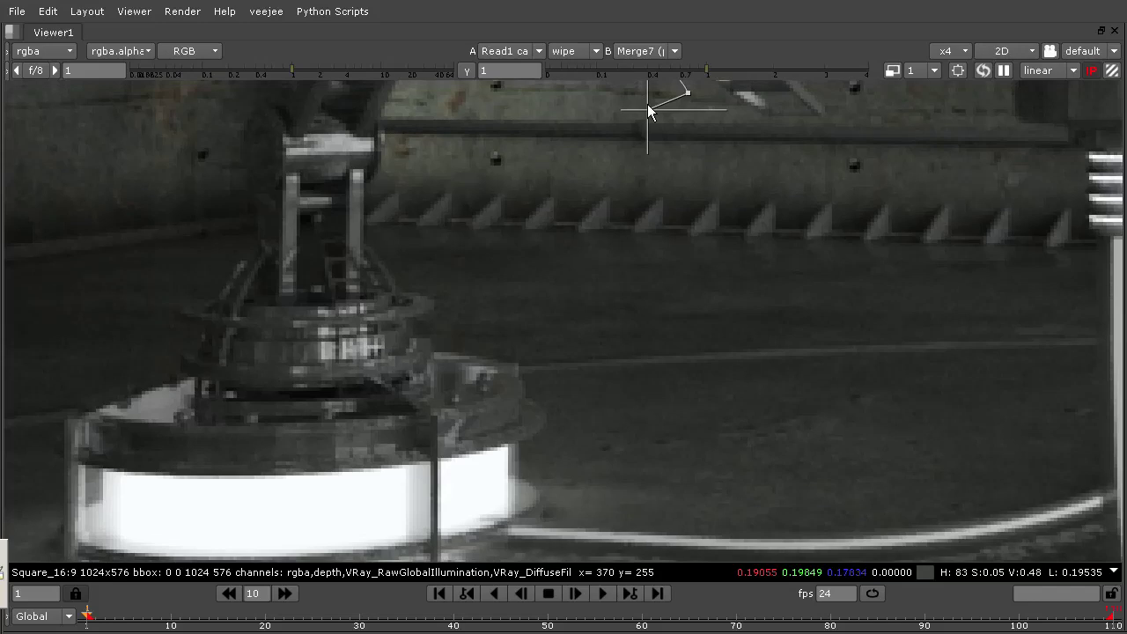
drag(649, 110, 758, 238)
scroll(757, 237, down, 6)
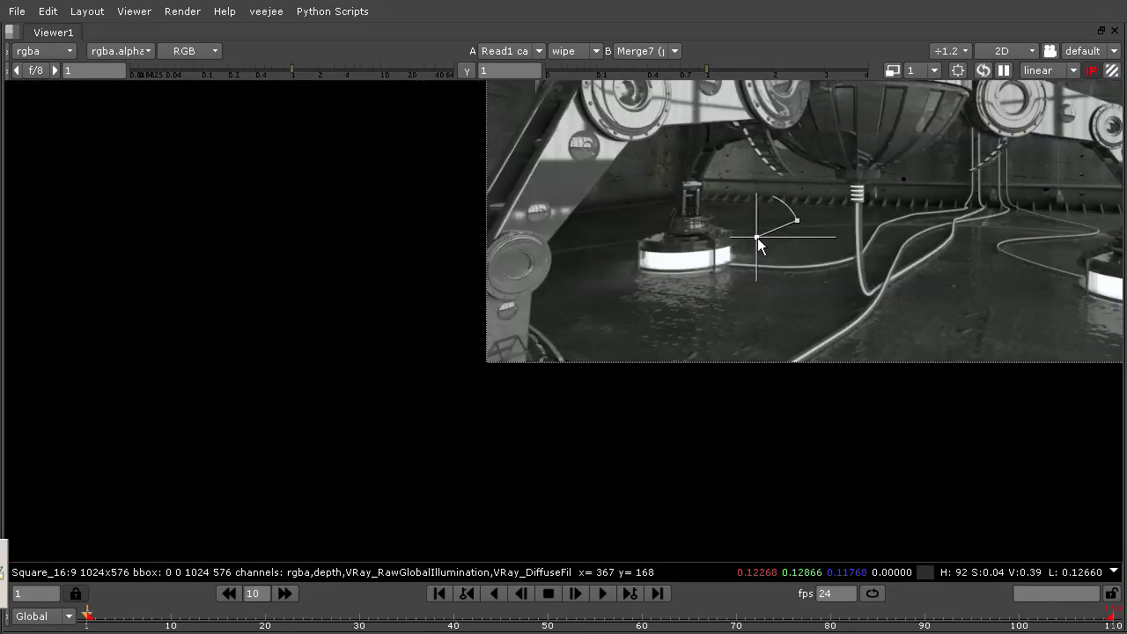
key(f)
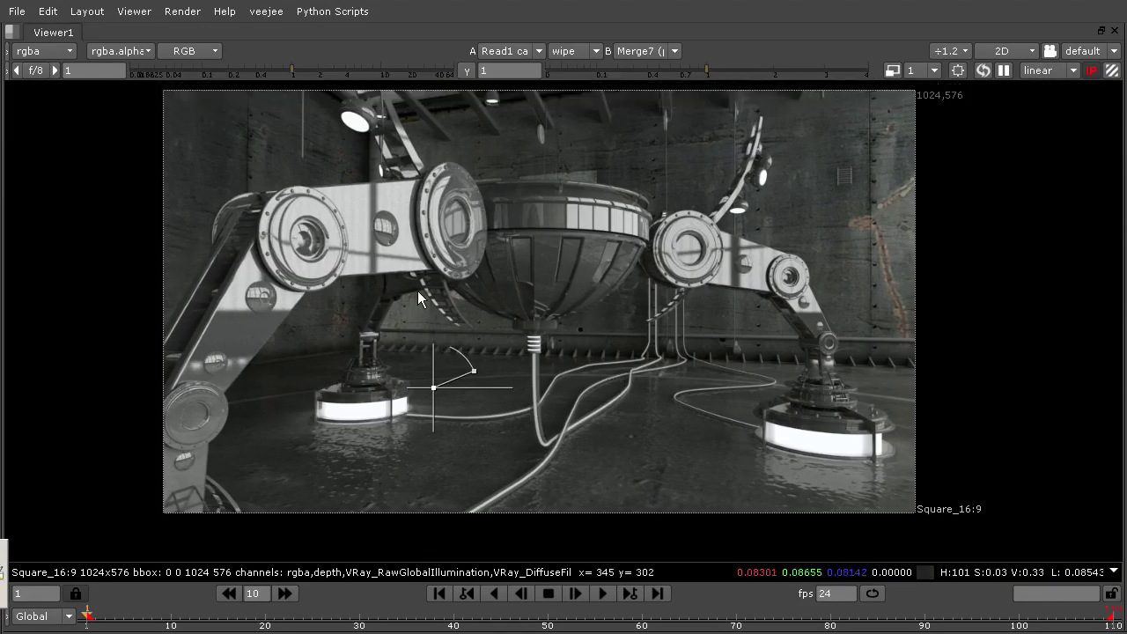
key(space)
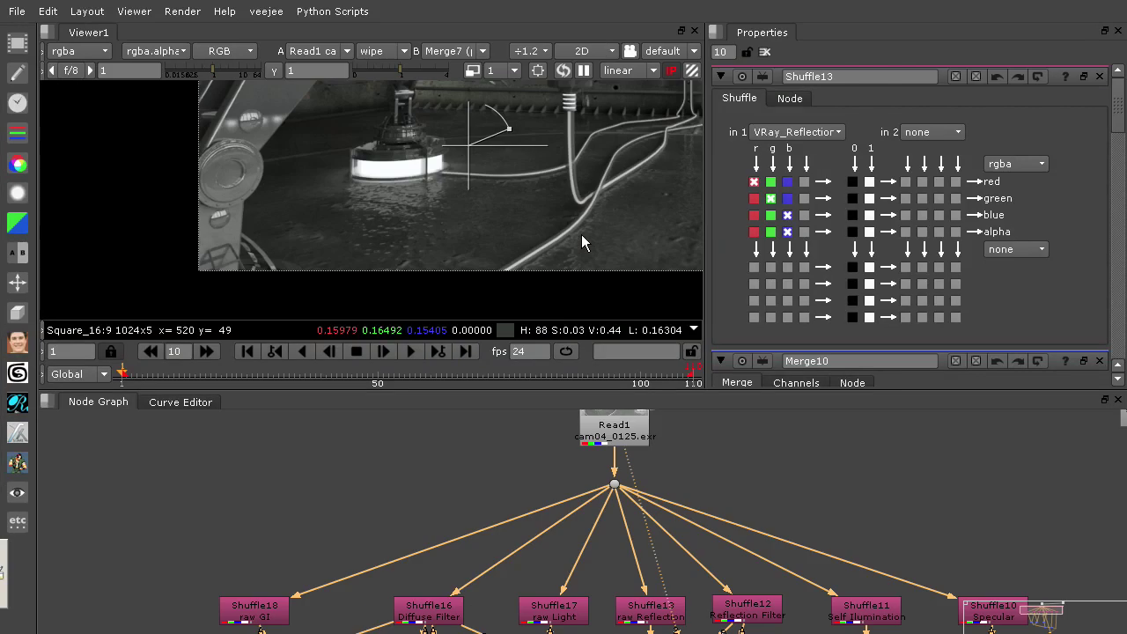
Enlarge the node graph and shift the Merge9 divide node slightly down and the Merge10 divide node slightly up.
key(f)
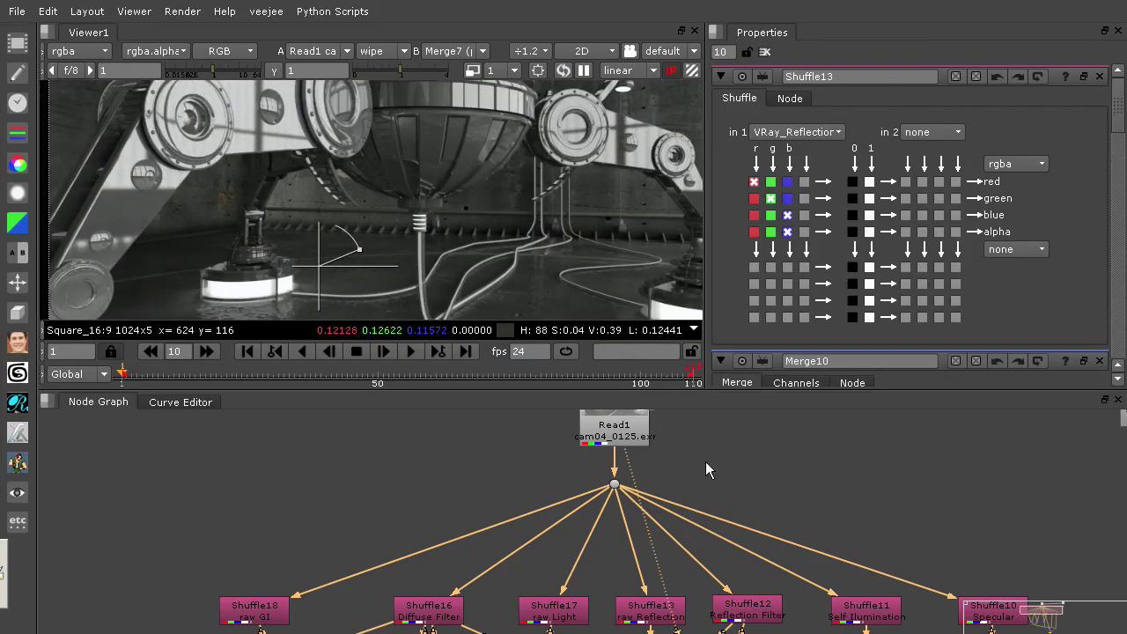
key(space)
middle_drag(713, 468, 624, 253)
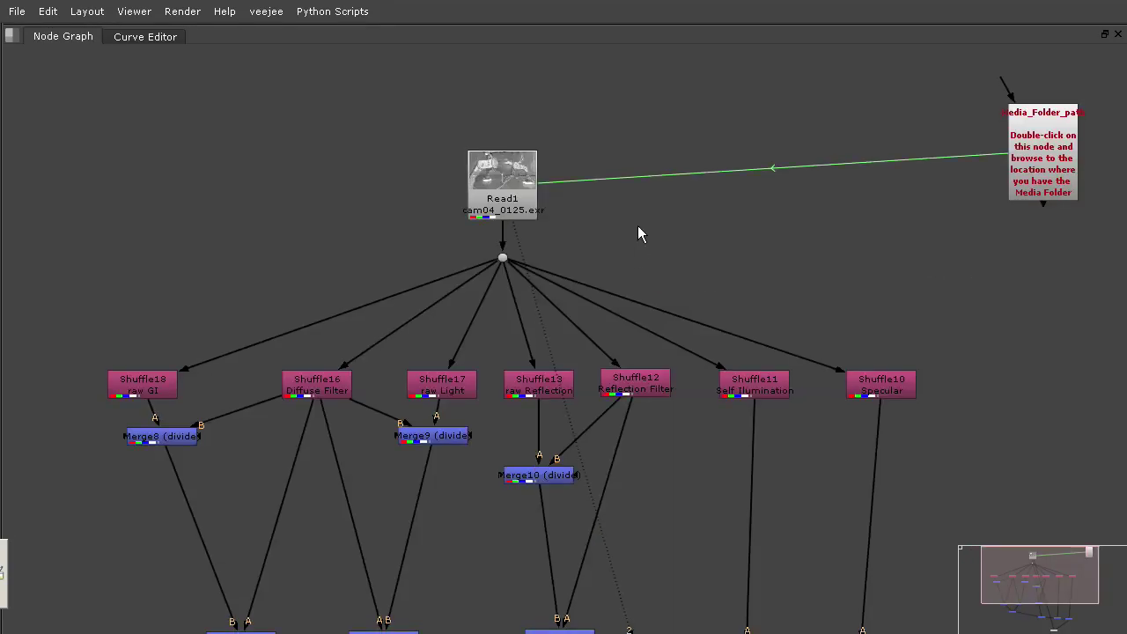
scroll(638, 226, up, 1)
scroll(682, 314, down, 1)
middle_drag(681, 314, 674, 214)
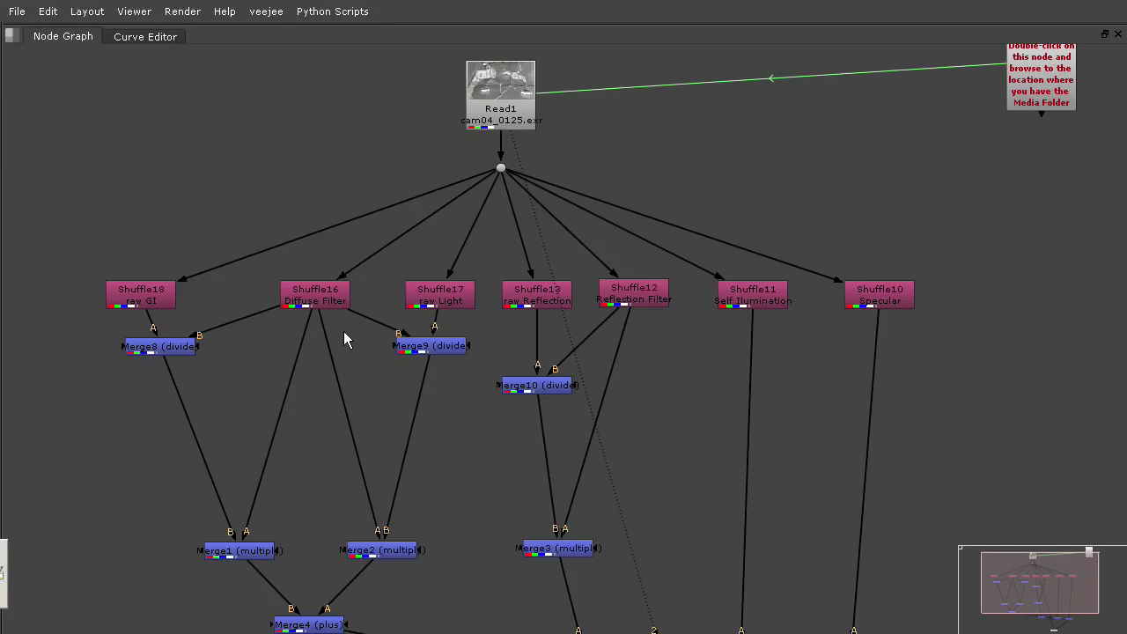
click(432, 353)
drag(438, 353, 438, 365)
drag(548, 386, 547, 380)
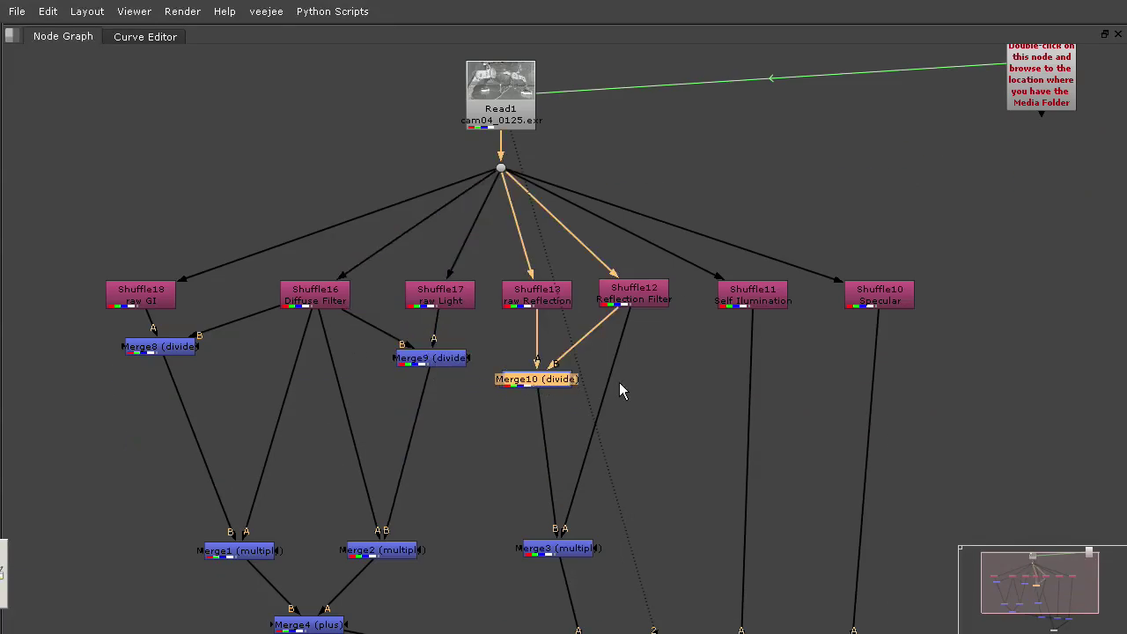
Line up the raw GI, Diffuse Filter, raw Light and raw Reflection shuffle nodes in a tidier row above the merges.
middle_drag(482, 392, 537, 303)
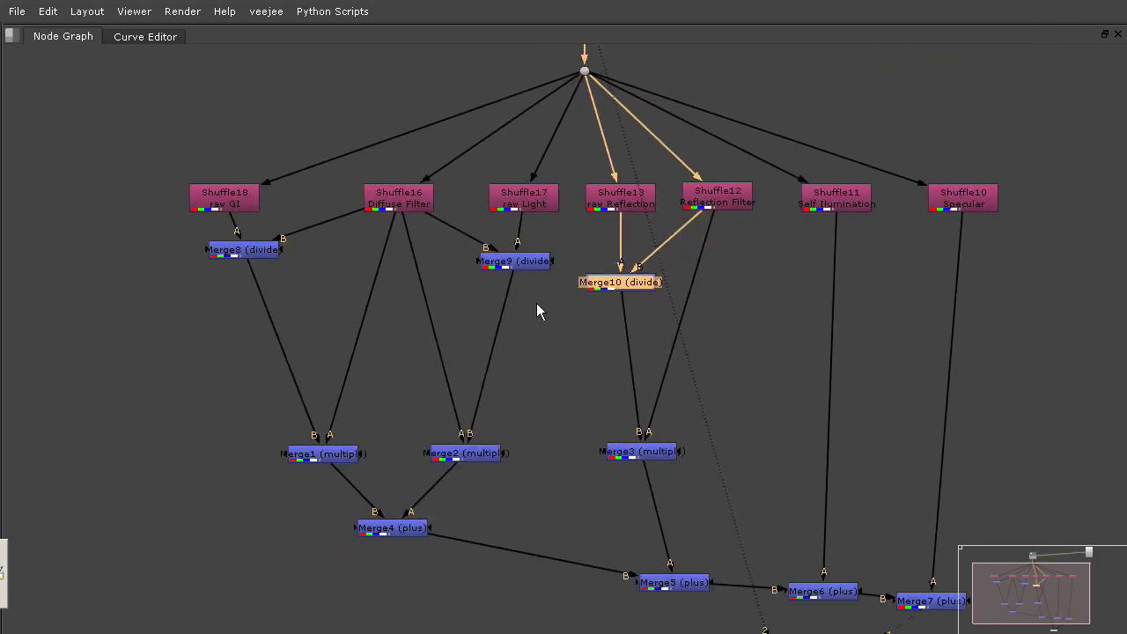
drag(234, 203, 251, 193)
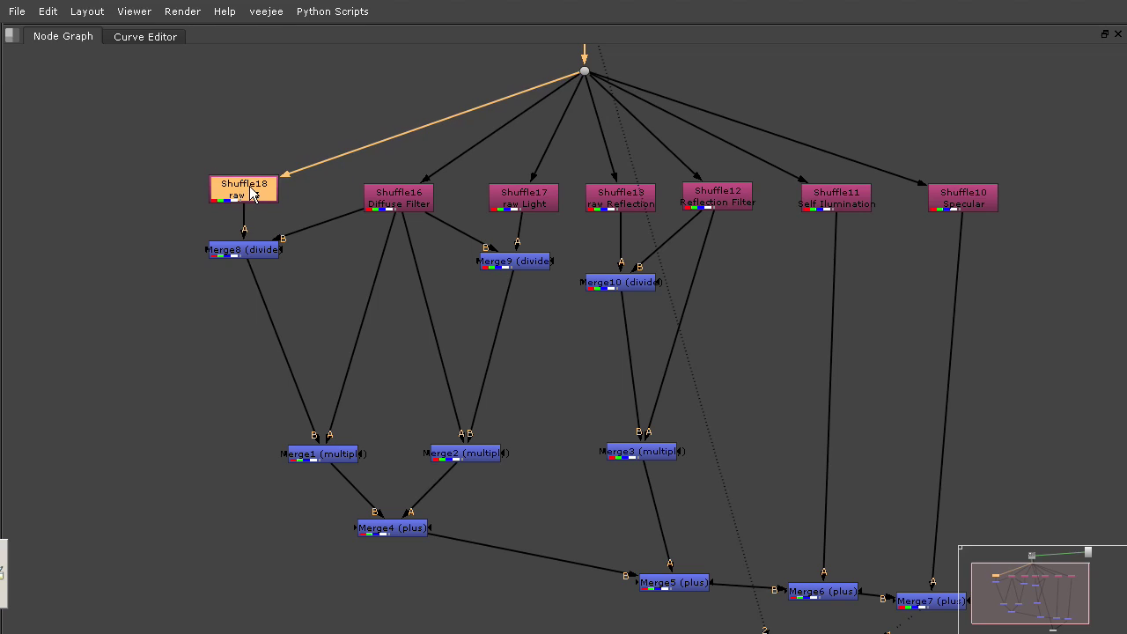
drag(396, 202, 402, 188)
click(247, 187)
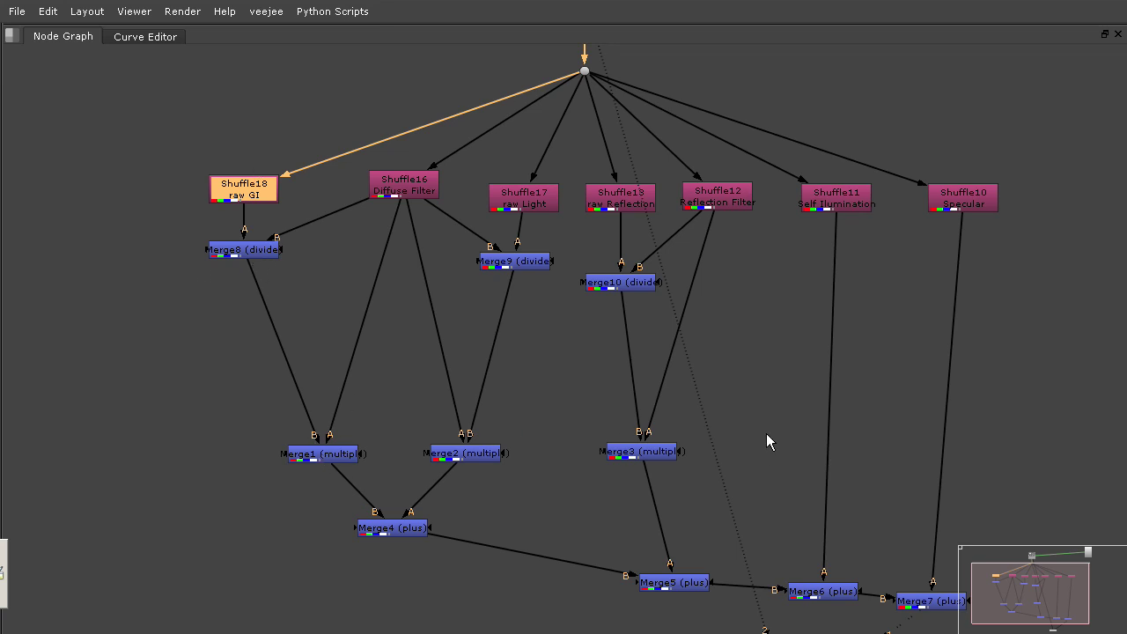
middle_drag(771, 434, 689, 407)
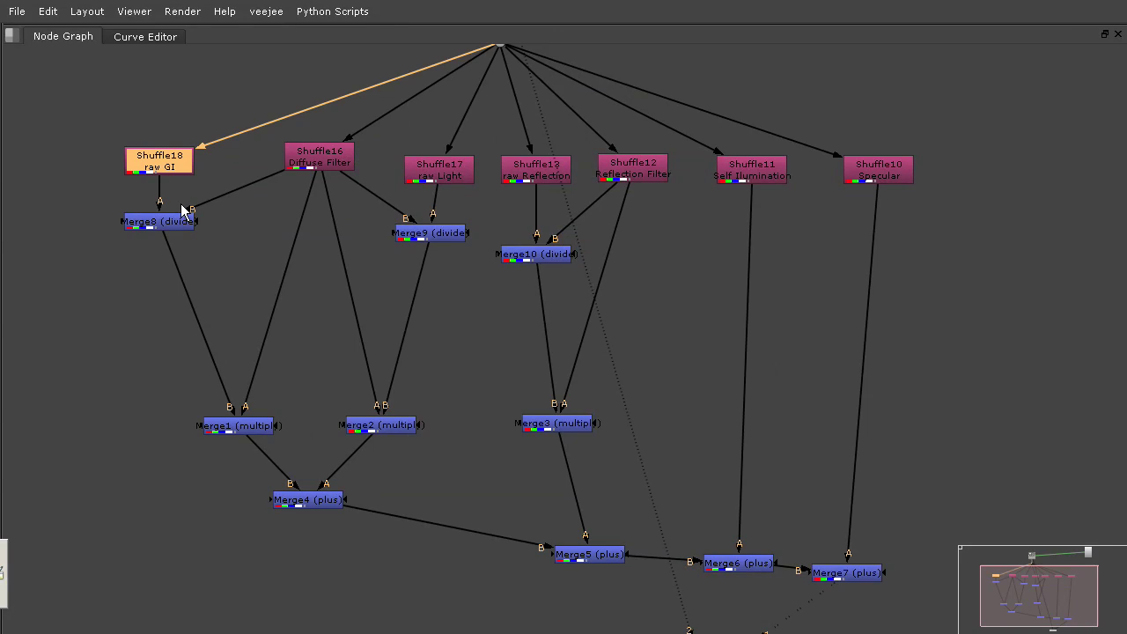
click(451, 169)
drag(451, 169, 451, 159)
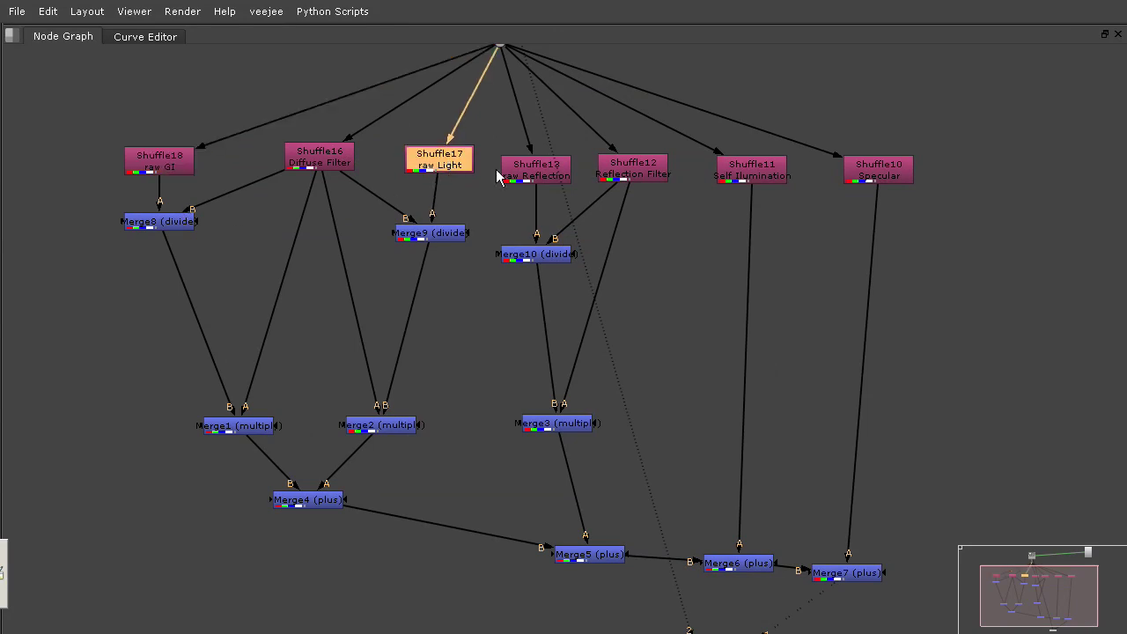
drag(568, 174, 576, 165)
click(636, 171)
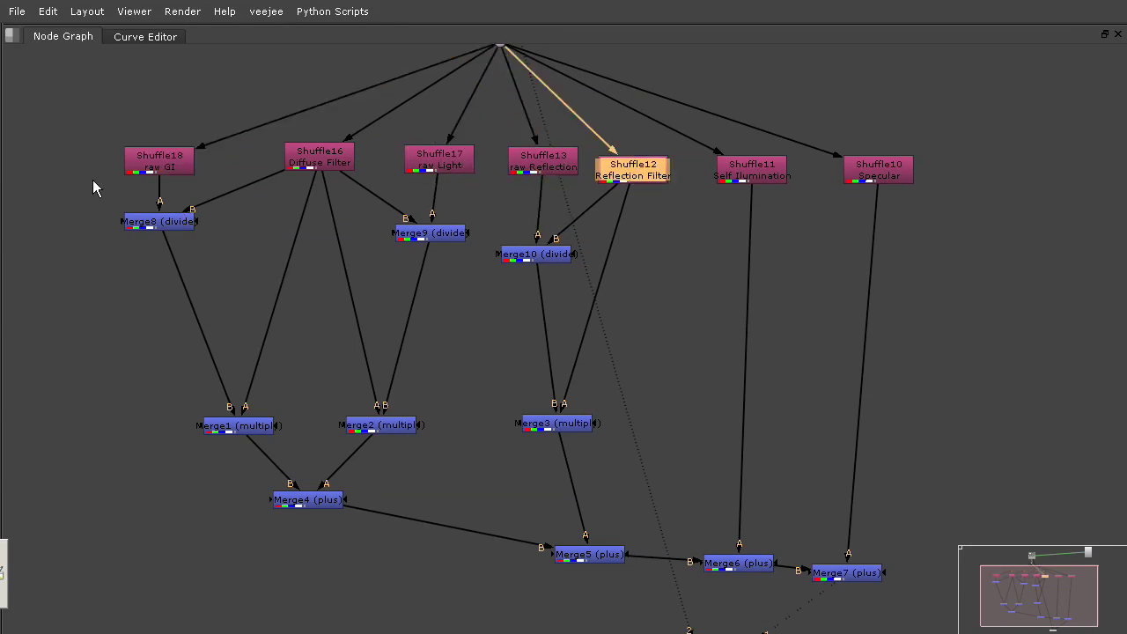
Nudge the Merge9 and Merge10 divide nodes into a neater row with Merge8, deselect everything and restore the normal layout.
click(187, 221)
click(445, 234)
drag(446, 235, 441, 234)
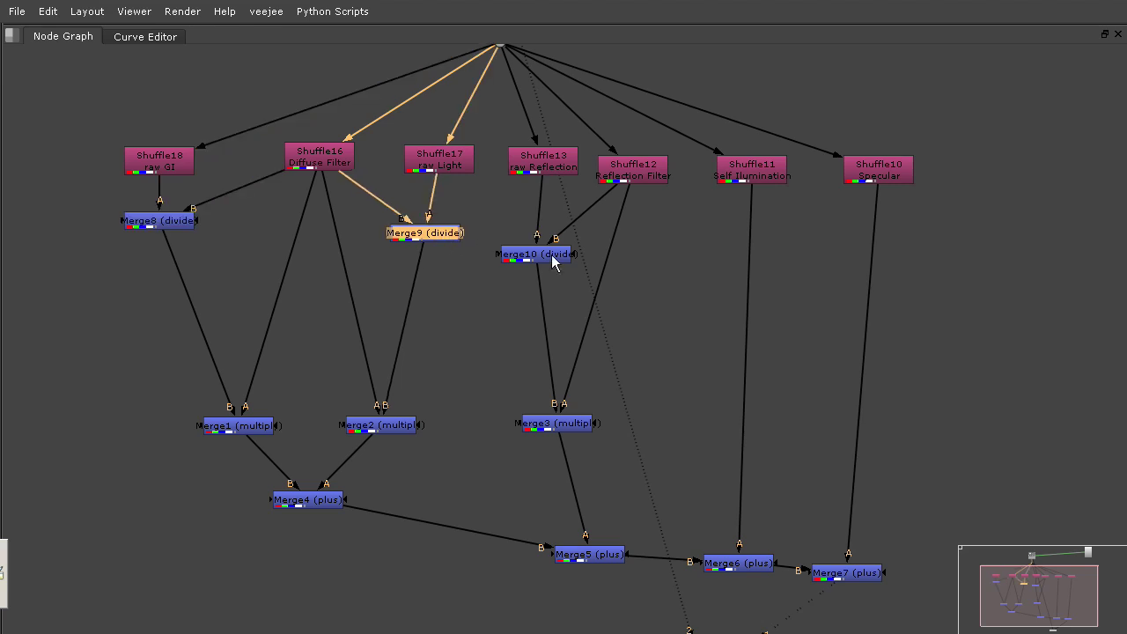
drag(564, 257, 563, 248)
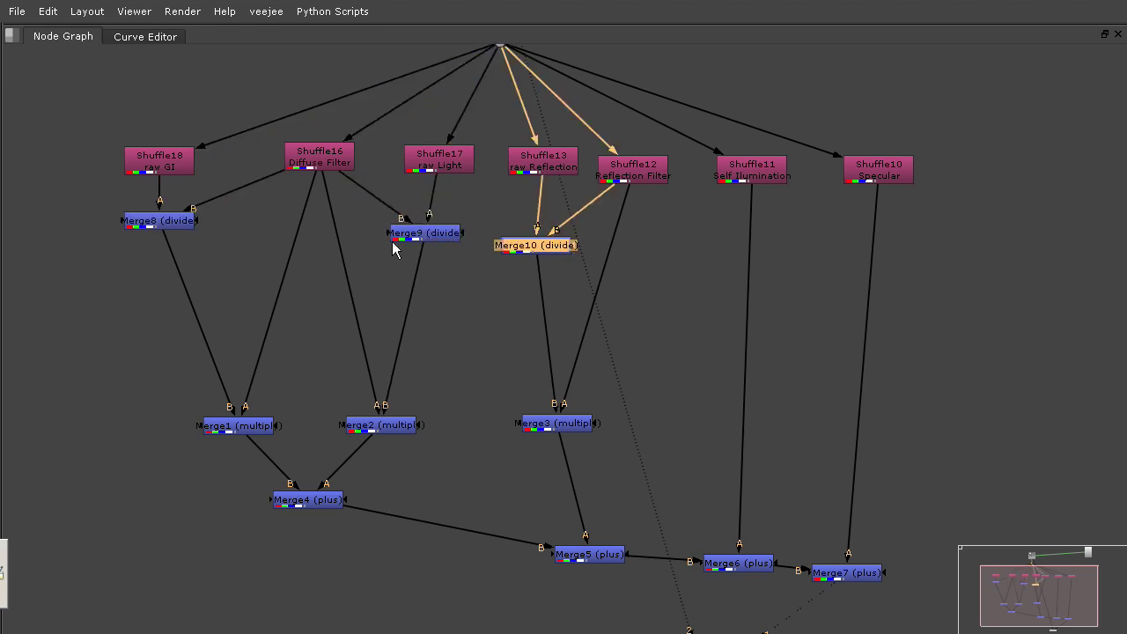
click(688, 322)
key(space)
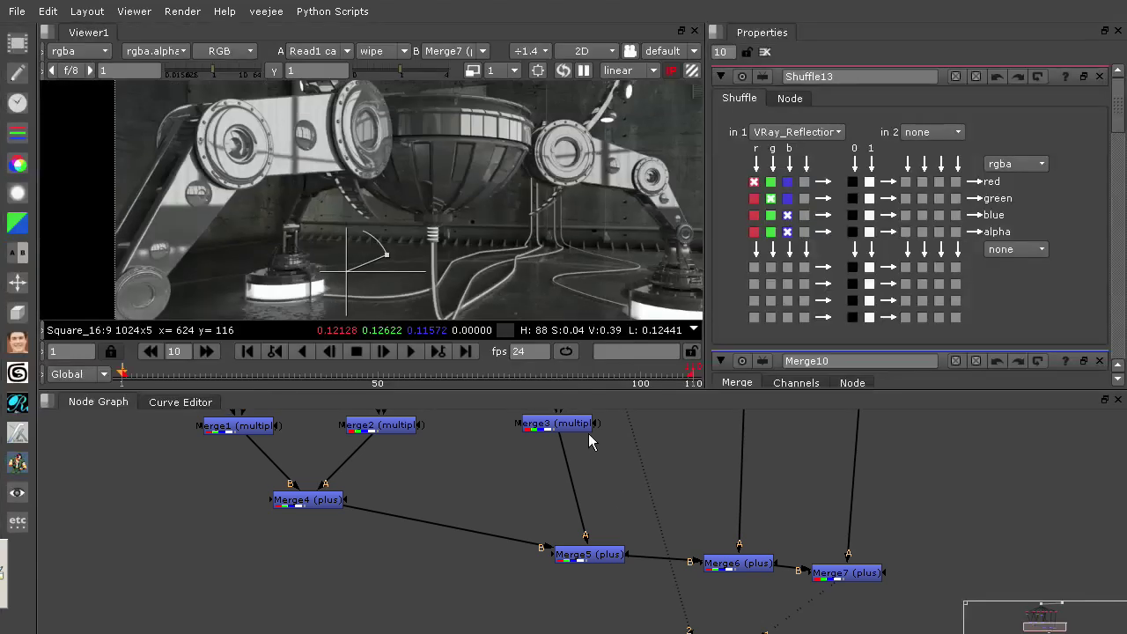
Open the script 03_vray_raw_matching_RGB.nk from the Chapter_01 folder.
scroll(630, 486, down, 2)
scroll(833, 494, down, 2)
scroll(748, 568, up, 1)
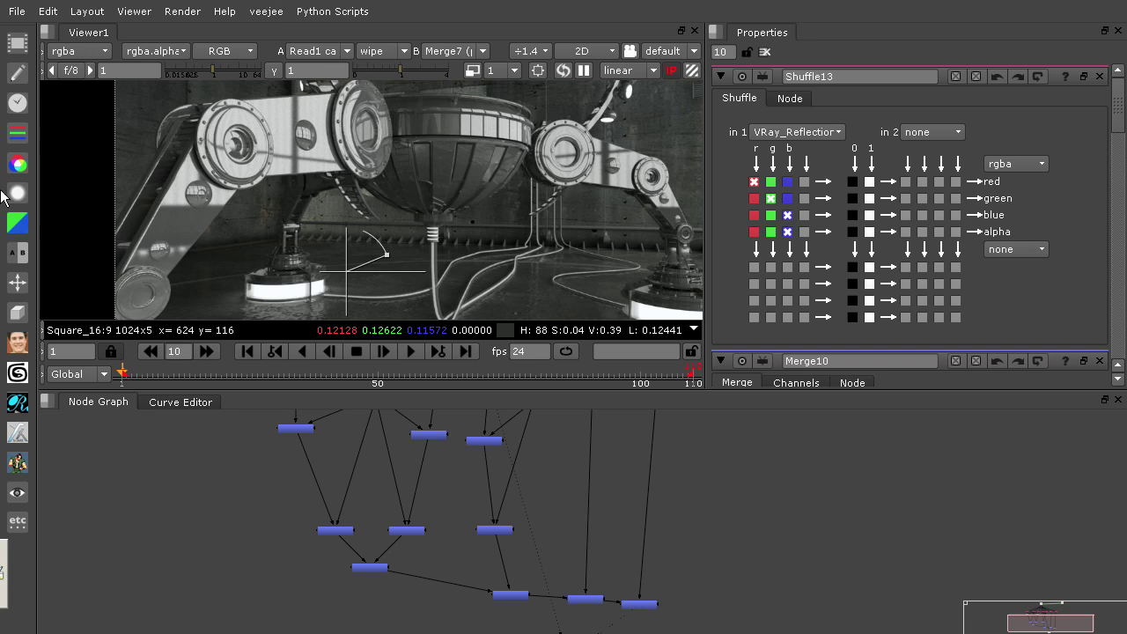
click(18, 11)
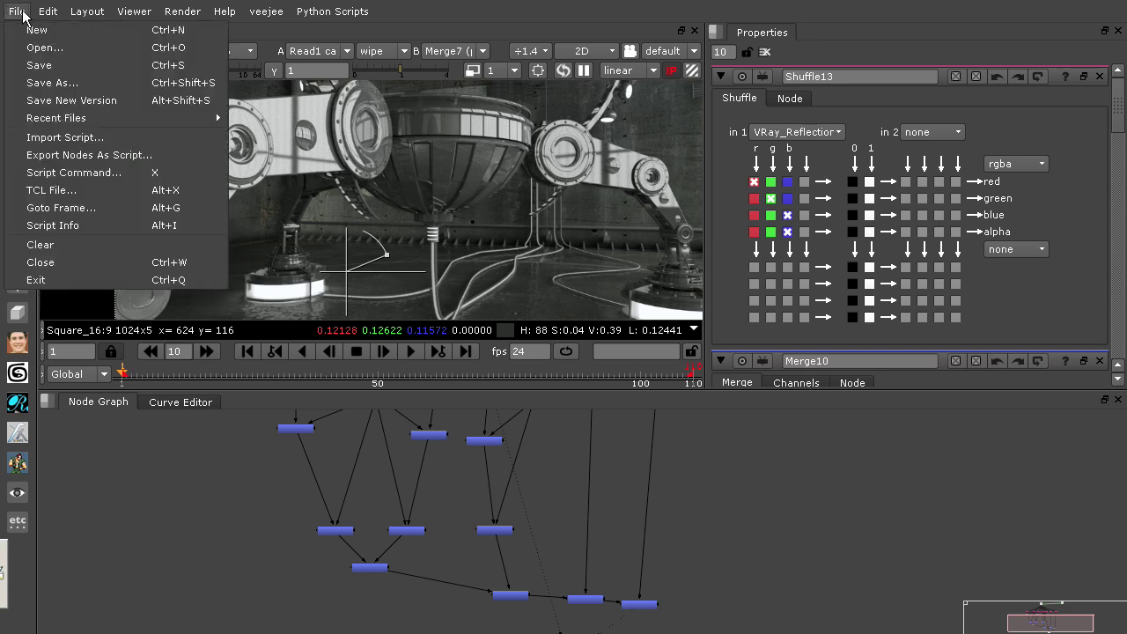
click(65, 52)
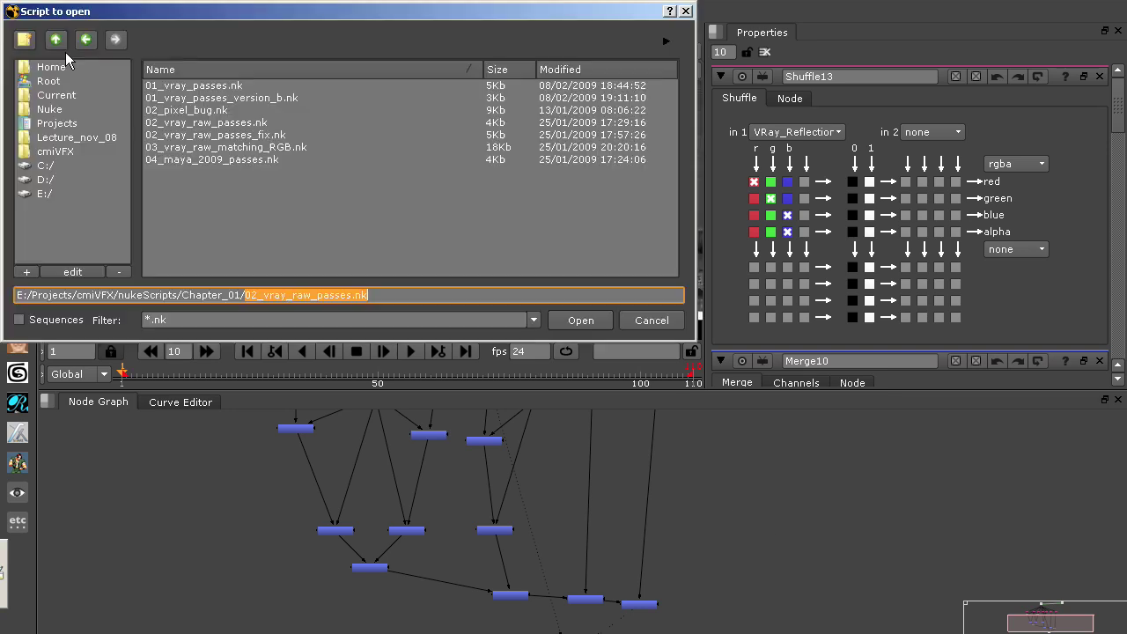
double_click(289, 147)
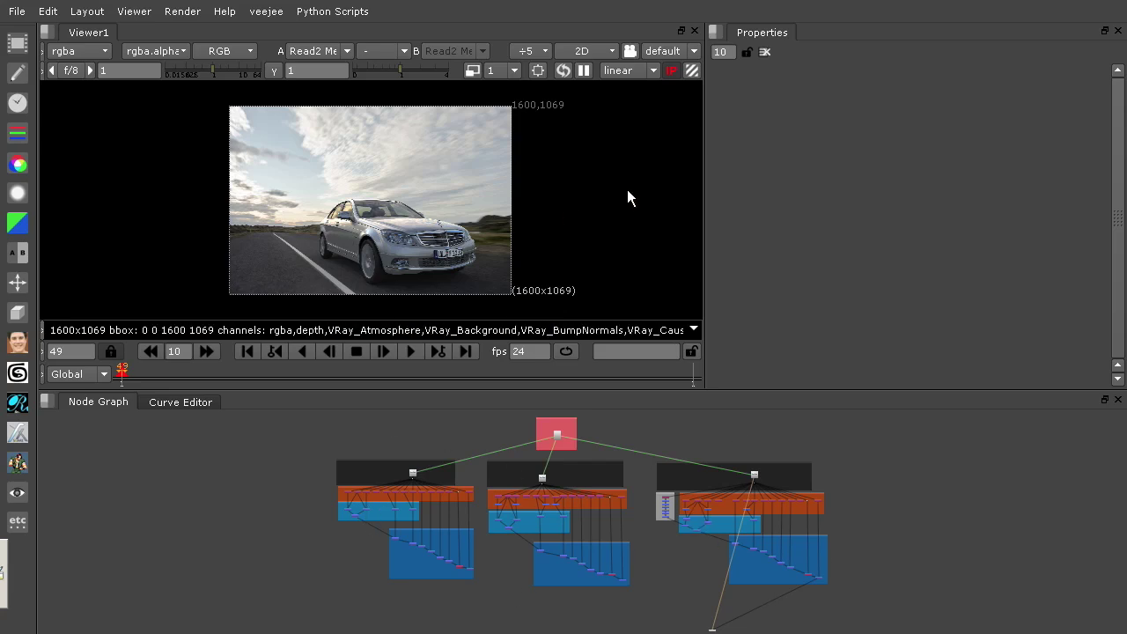
View the car render full-window at x1 zoom and inspect its bodywork, wheels and the surrounding road.
key(space)
key(f)
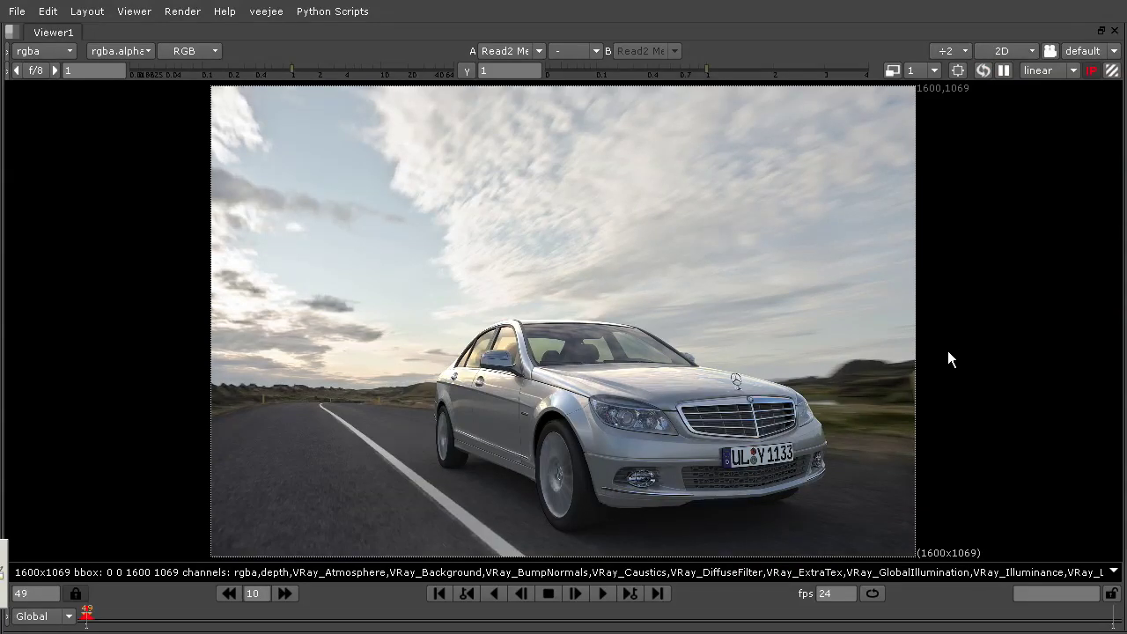
click(953, 50)
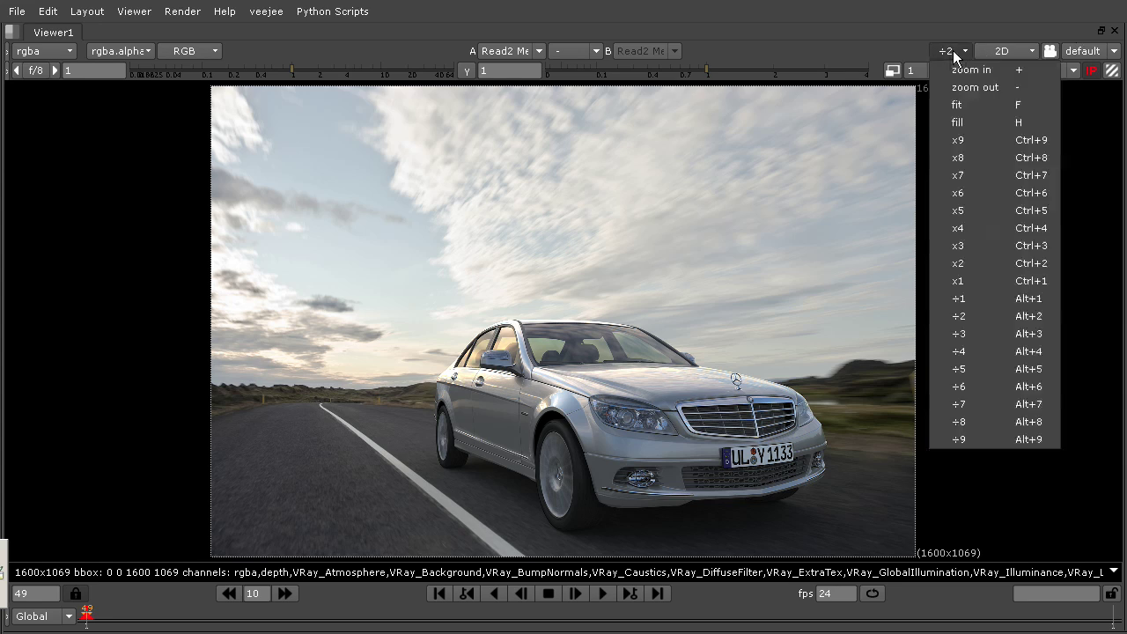
click(1006, 282)
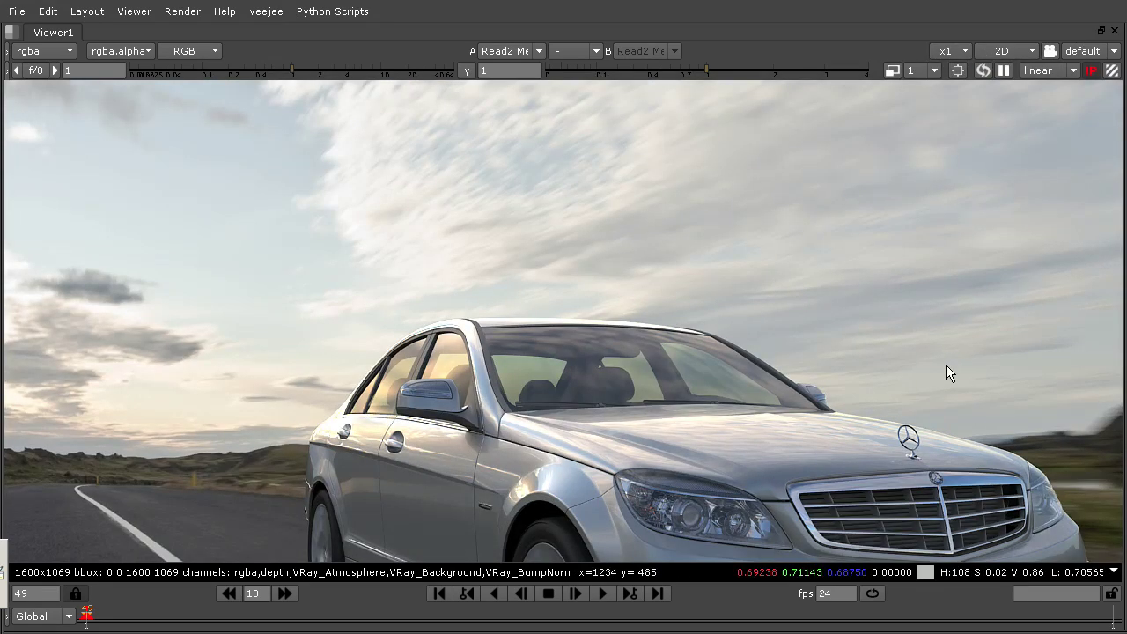
middle_drag(917, 398, 883, 254)
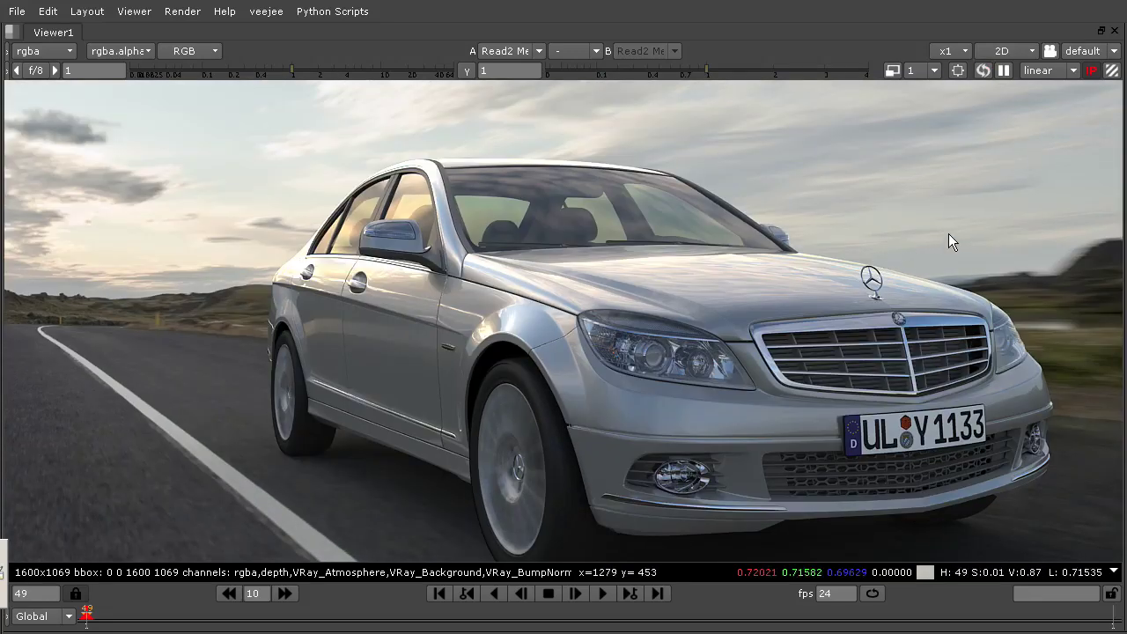
middle_drag(949, 234, 731, 392)
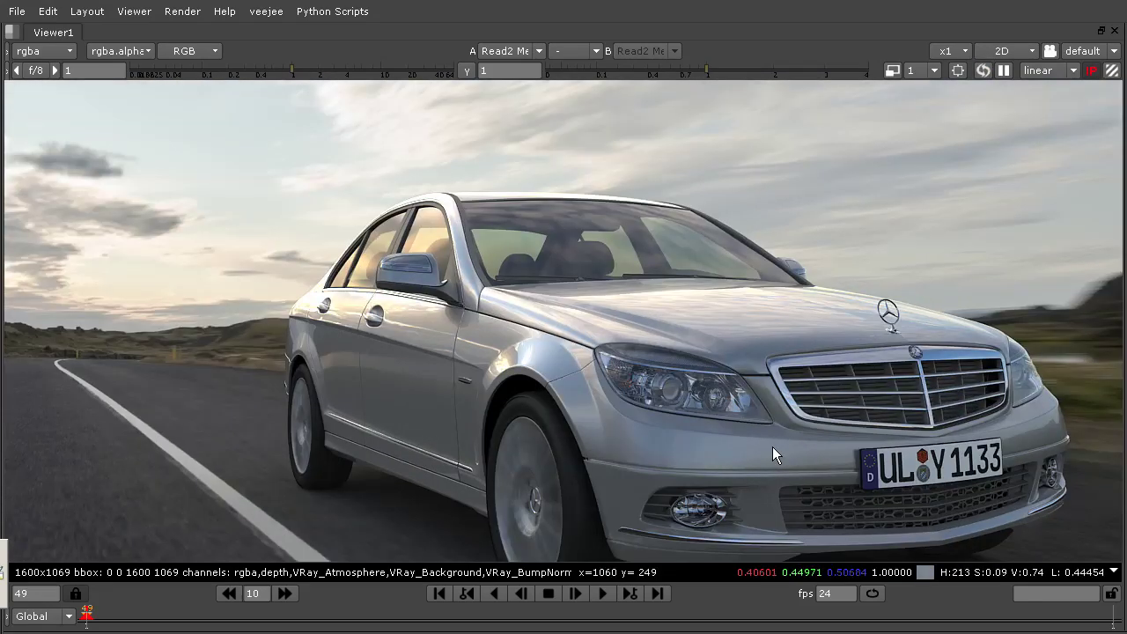
middle_drag(773, 447, 711, 384)
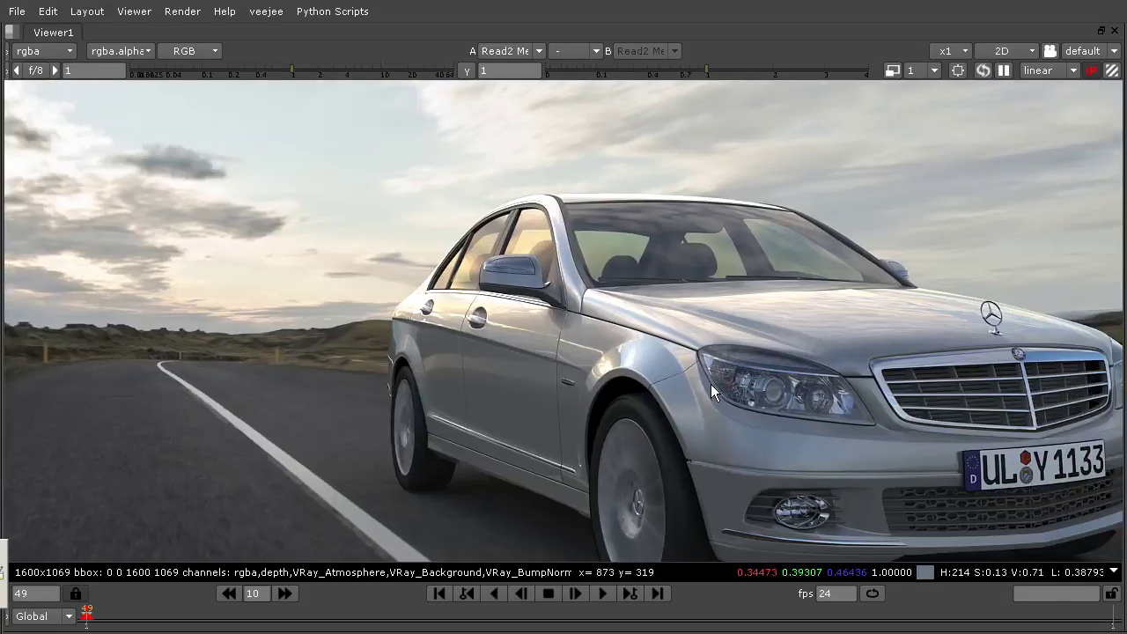
Review the V-Ray layers available in the car render, keep rgba displayed, and look over the car's front.
click(66, 53)
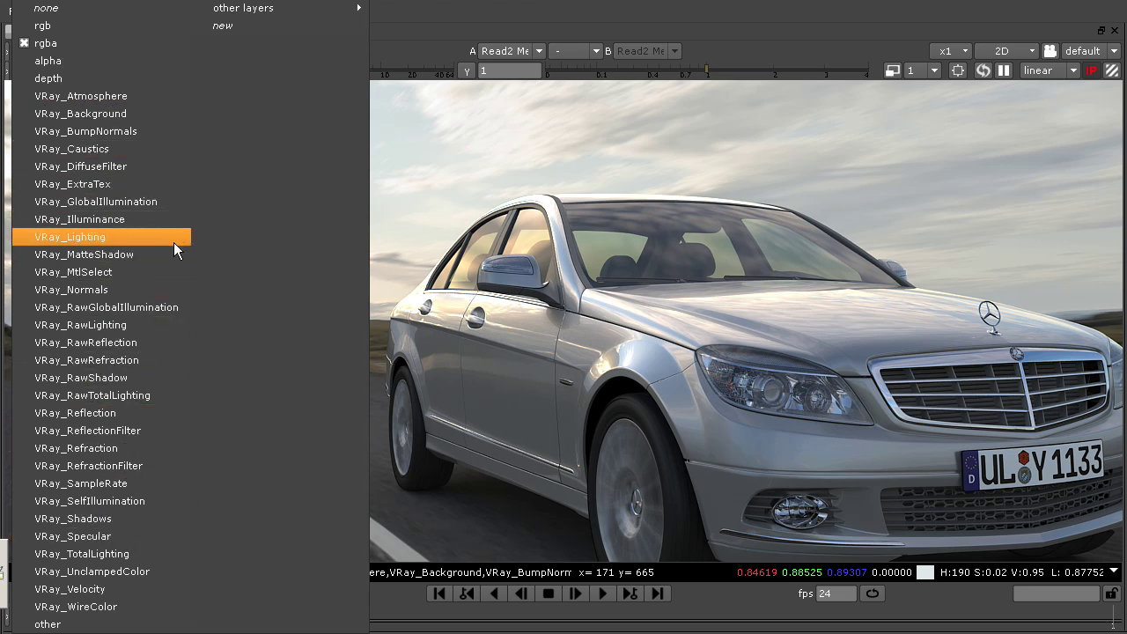
click(520, 342)
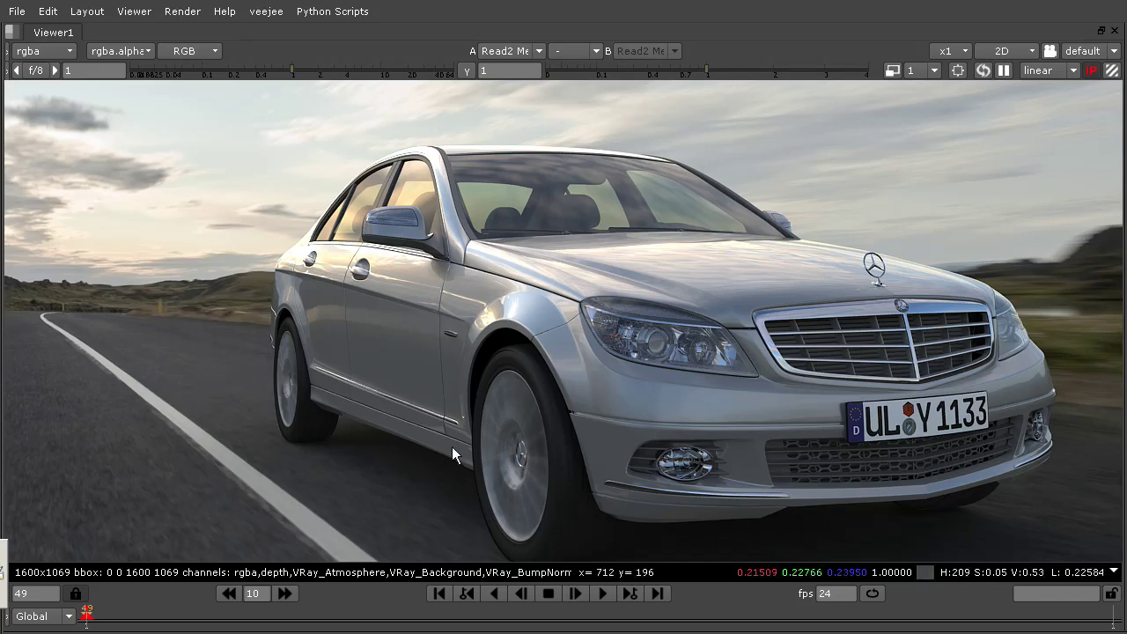
middle_drag(1078, 505, 953, 495)
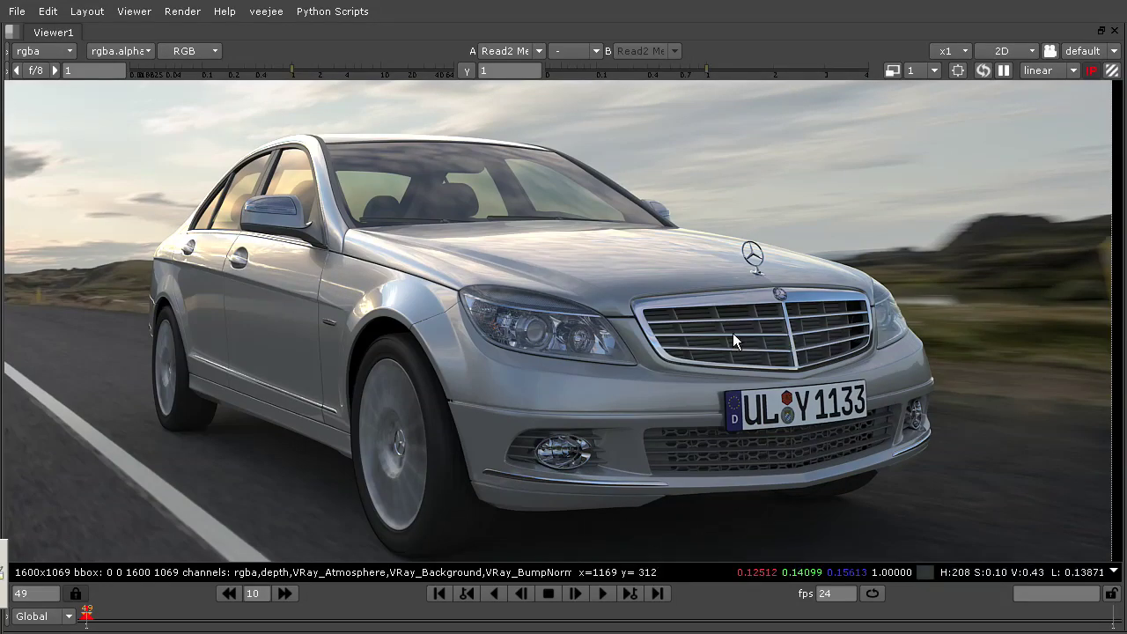
middle_drag(724, 333, 795, 334)
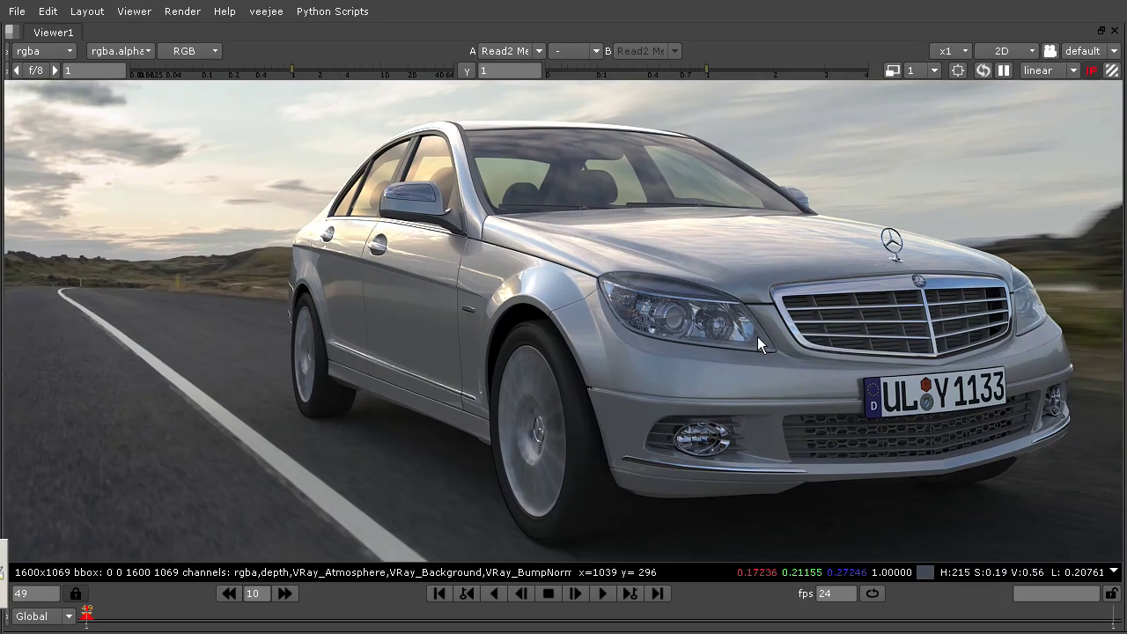
Return to the normal layout and examine the car's headlight, grille, front fender and hood up close.
key(space)
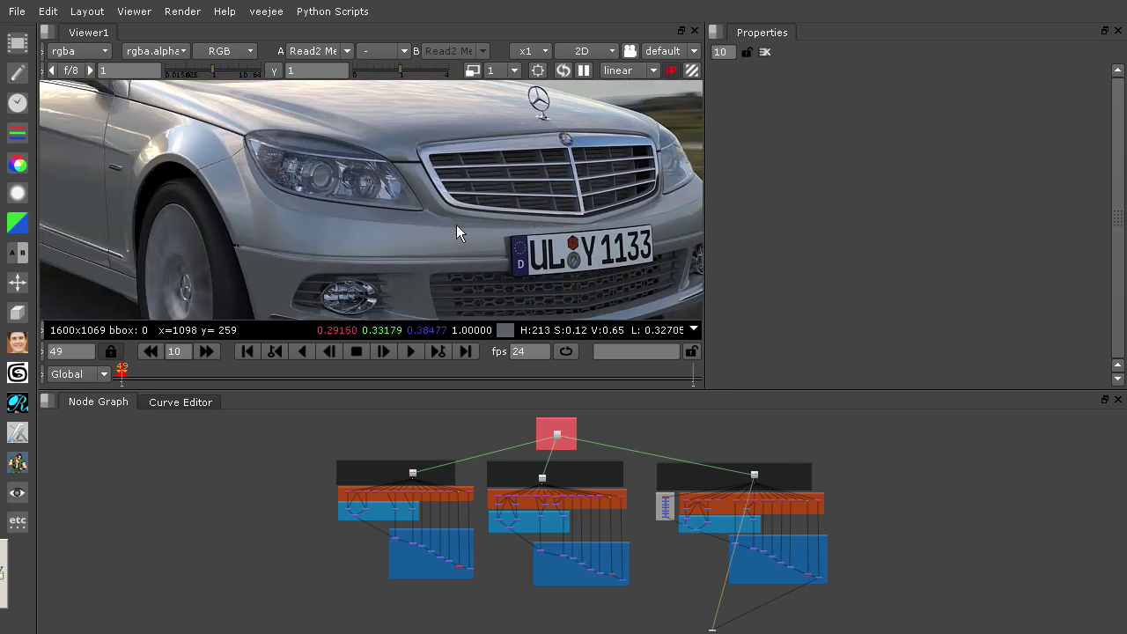
middle_drag(434, 207, 481, 236)
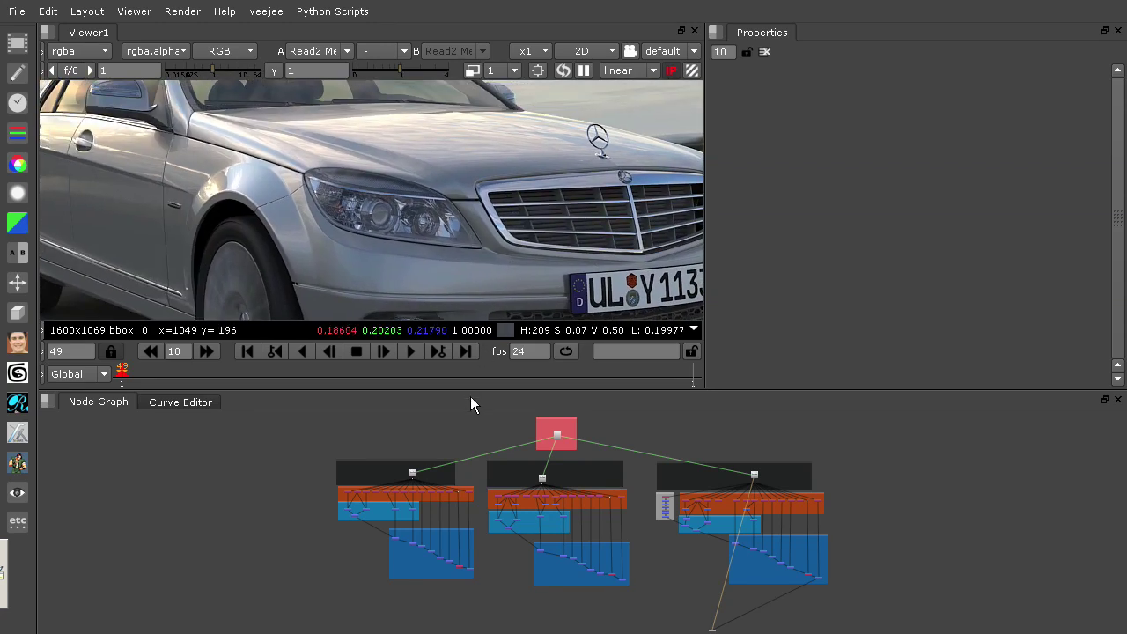
middle_drag(398, 204, 520, 222)
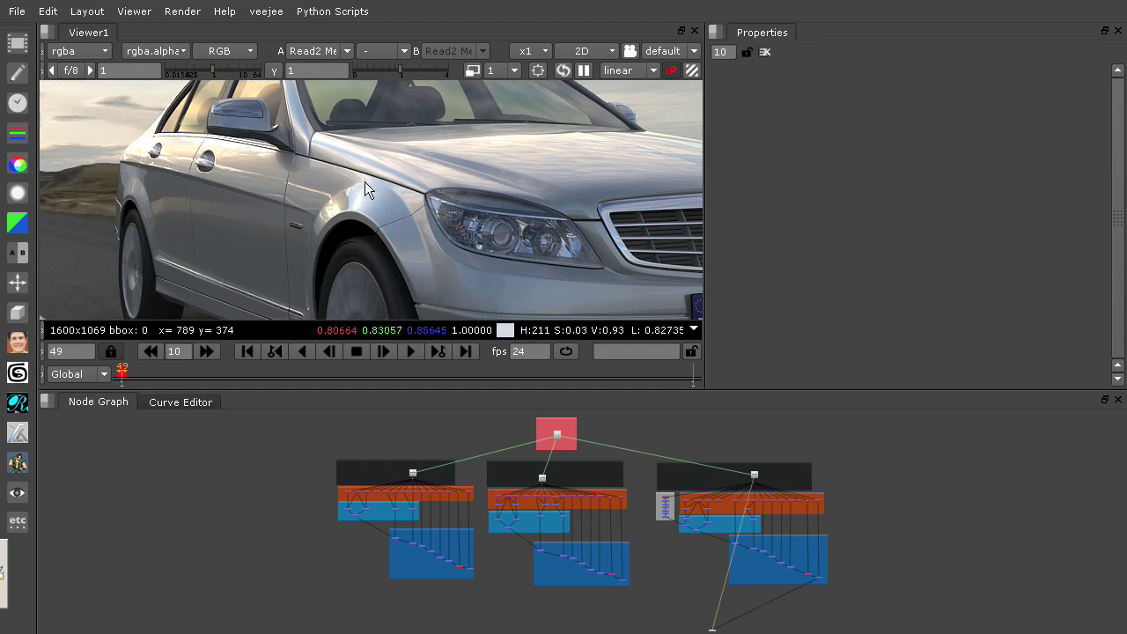
middle_drag(365, 173, 292, 200)
middle_drag(429, 195, 443, 173)
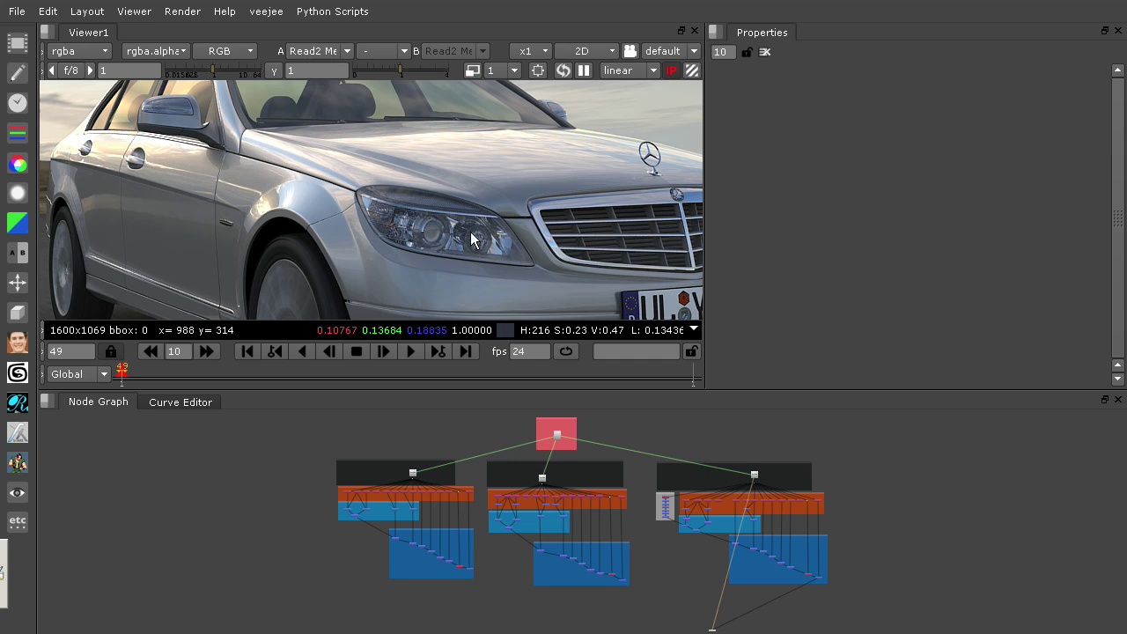
mouse_move(440, 239)
middle_down()
mouse_move(515, 284)
mouse_move(424, 243)
mouse_move(483, 223)
mouse_move(564, 226)
mouse_move(532, 179)
mouse_move(374, 195)
mouse_move(482, 154)
mouse_move(348, 214)
mouse_move(363, 199)
mouse_move(491, 189)
middle_up()
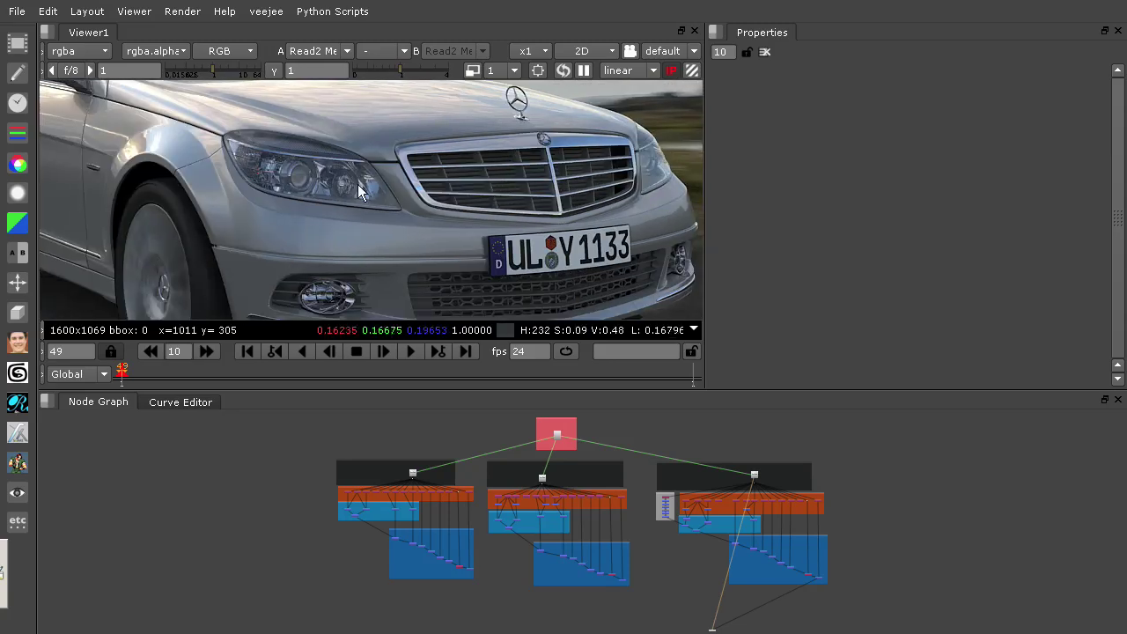
middle_drag(358, 189, 498, 207)
mouse_move(399, 153)
middle_down()
mouse_move(540, 191)
mouse_move(421, 201)
mouse_move(547, 183)
middle_up()
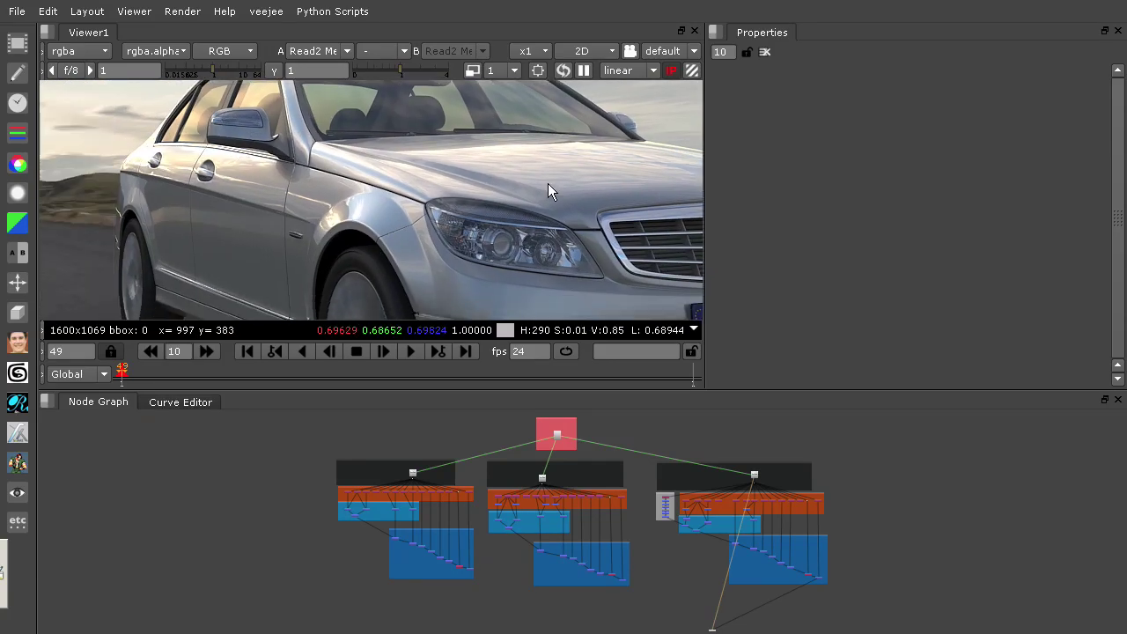
View the car full-window once more, then restore the layout showing the node graph.
key(space)
mouse_move(559, 322)
middle_down()
mouse_move(554, 403)
mouse_move(693, 179)
mouse_move(674, 256)
mouse_move(691, 251)
middle_up()
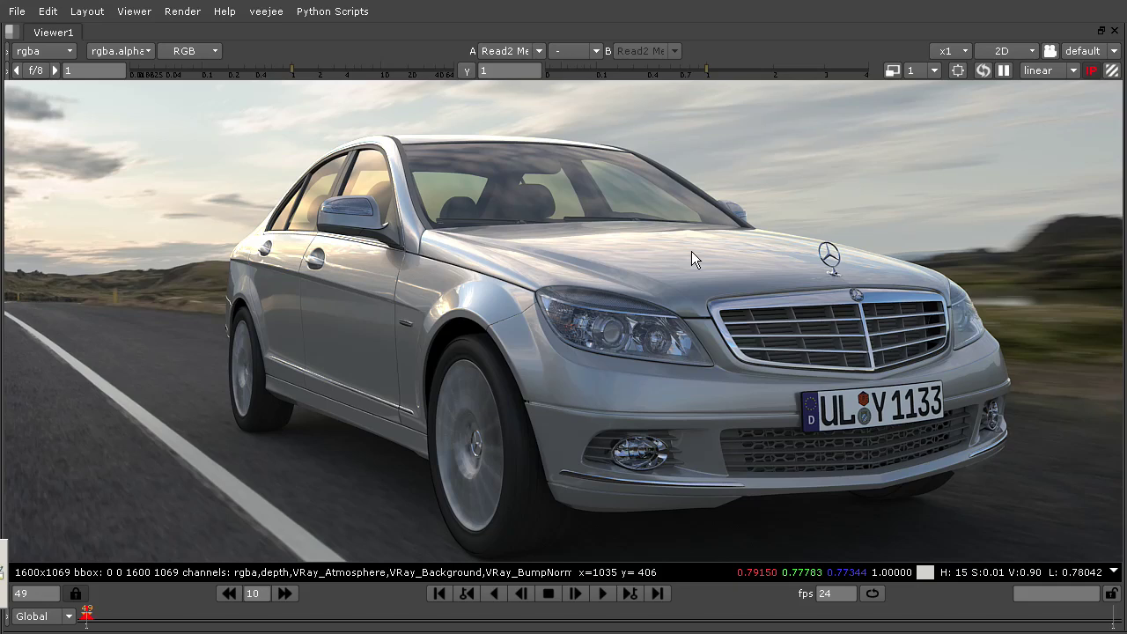
key(space)
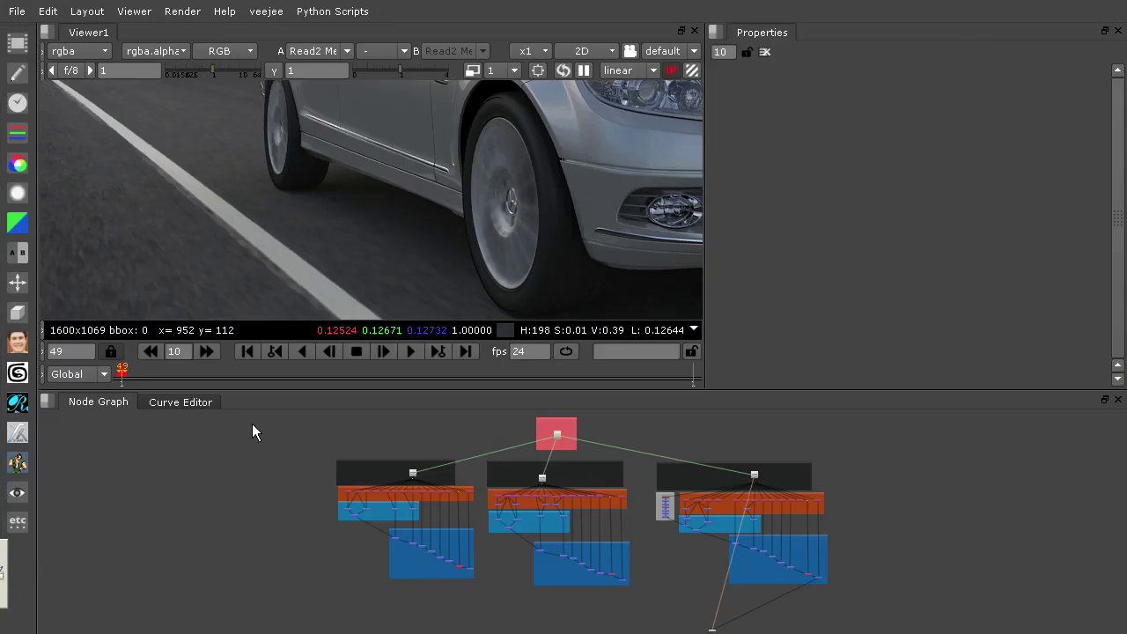
Maximize the node graph and examine the first raw V-Ray comp, from Read1 down to its shuffled passes.
key(space)
middle_drag(485, 470, 496, 361)
scroll(466, 355, up, 5)
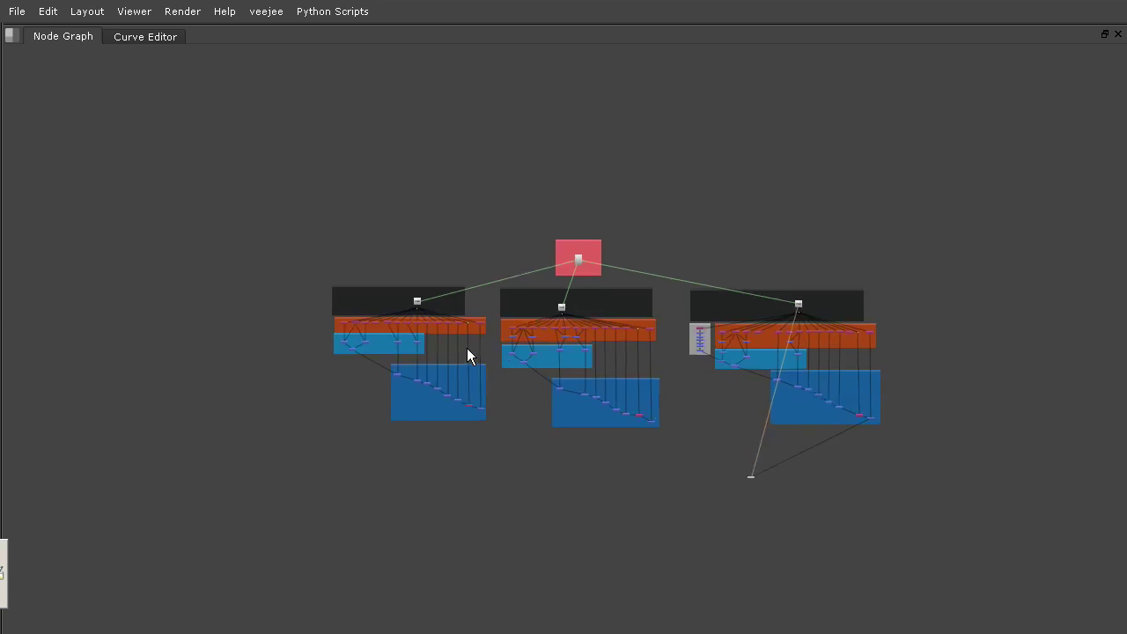
scroll(467, 348, up, 2)
scroll(626, 393, up, 2)
scroll(587, 351, up, 2)
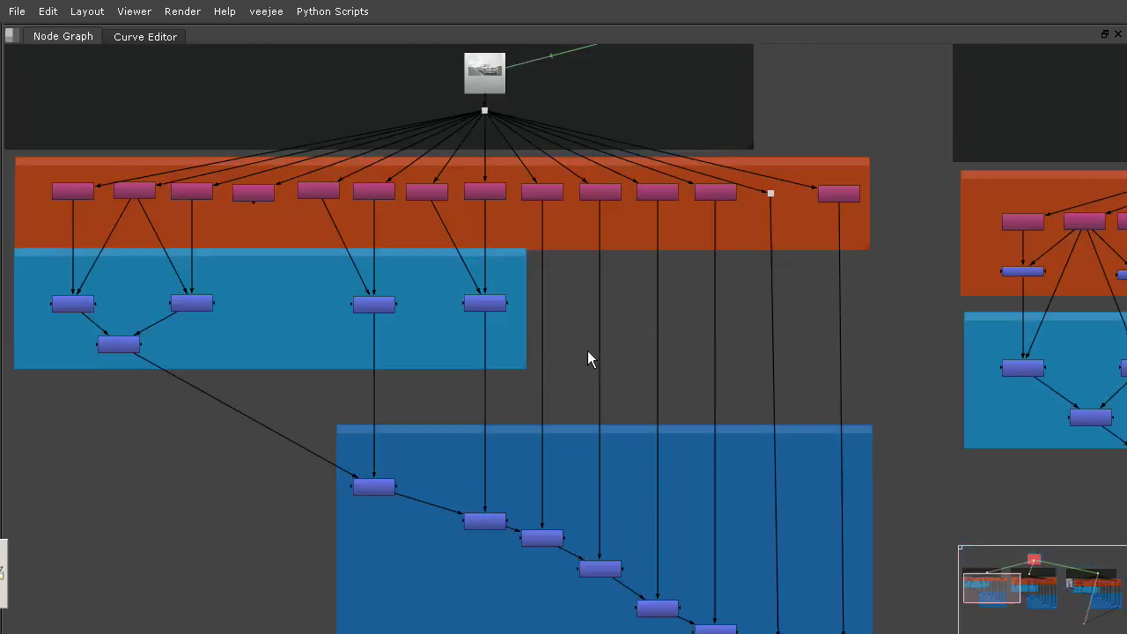
scroll(608, 321, up, 1)
middle_drag(634, 292, 629, 112)
middle_drag(745, 303, 845, 593)
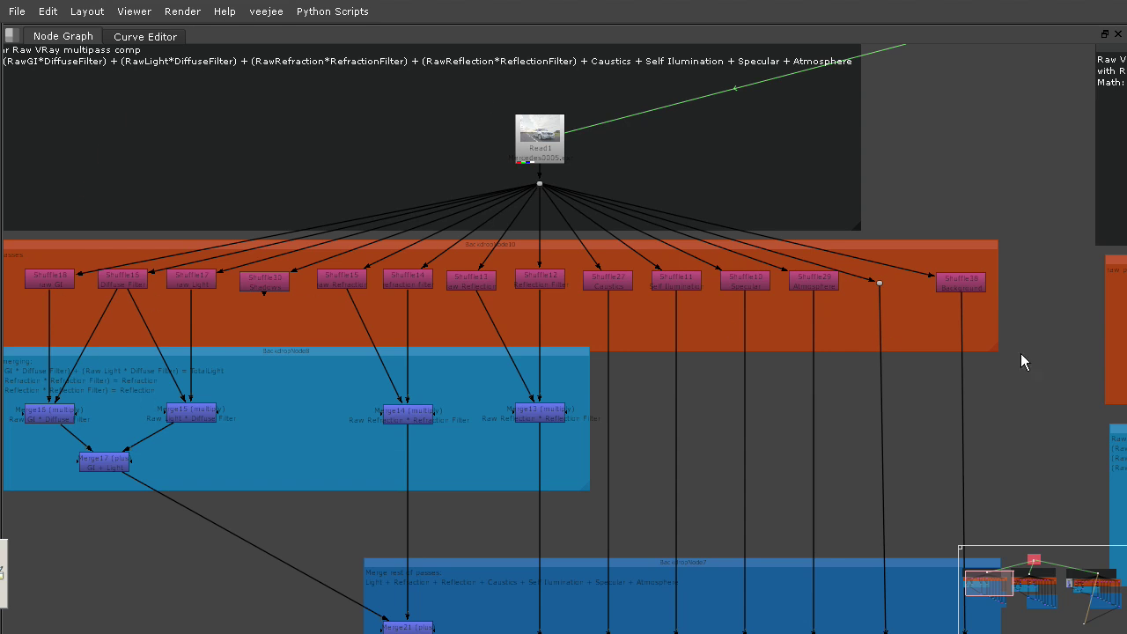
Examine how the first comp's raw passes are multiplied by their filter passes in the raw merging group.
scroll(791, 420, down, 8)
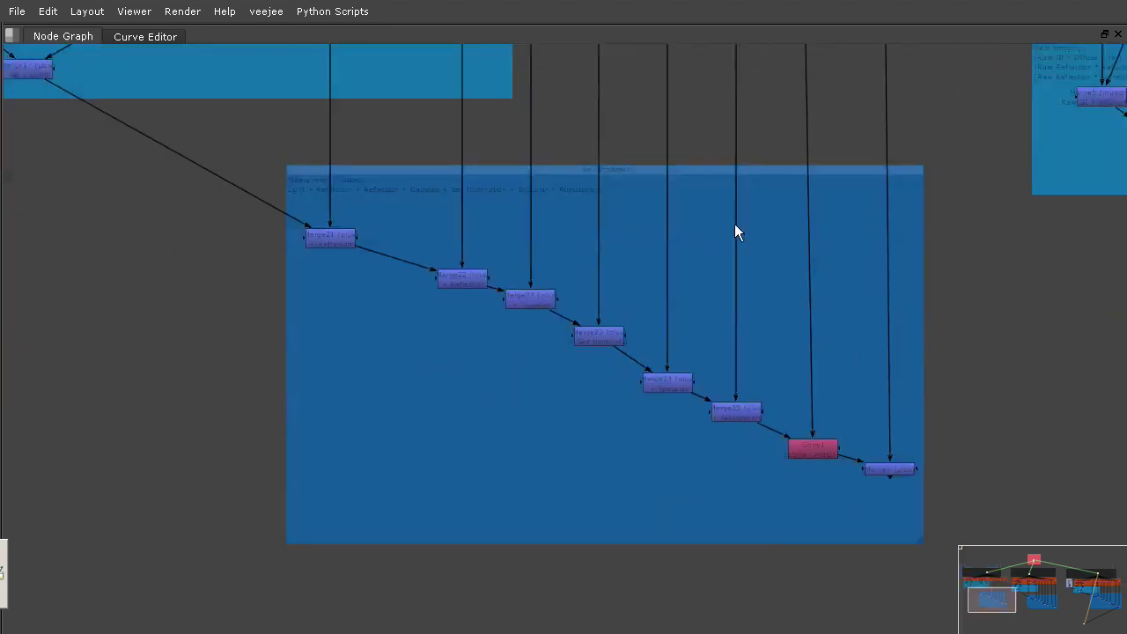
scroll(708, 302, up, 3)
scroll(708, 303, up, 10)
scroll(709, 303, left, 10)
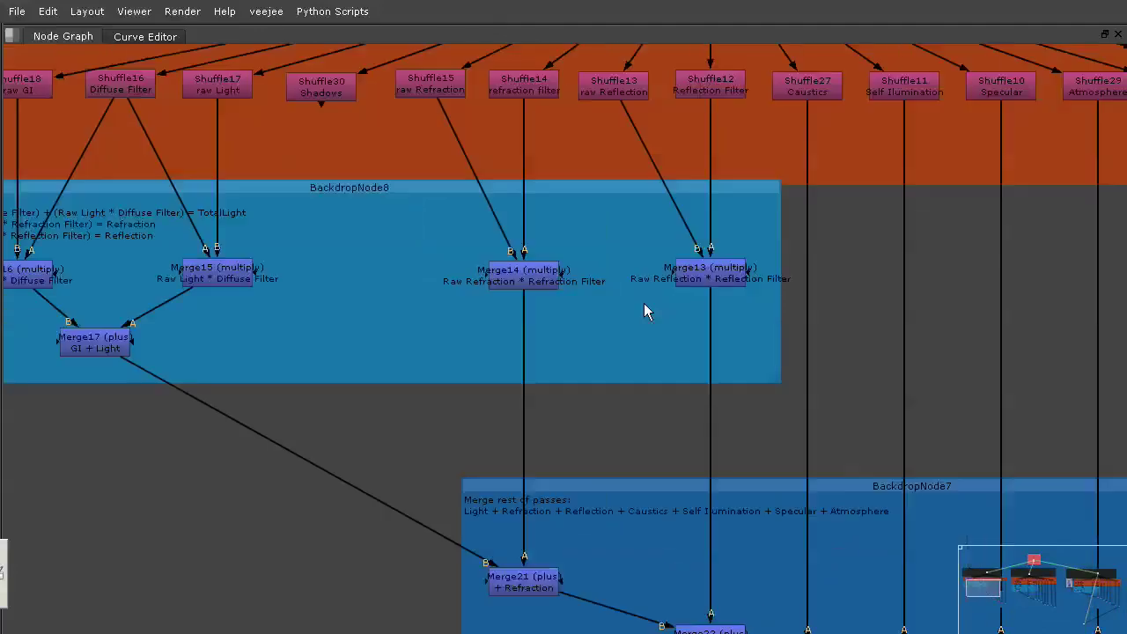
scroll(401, 231, left, 3)
scroll(402, 231, up, 1)
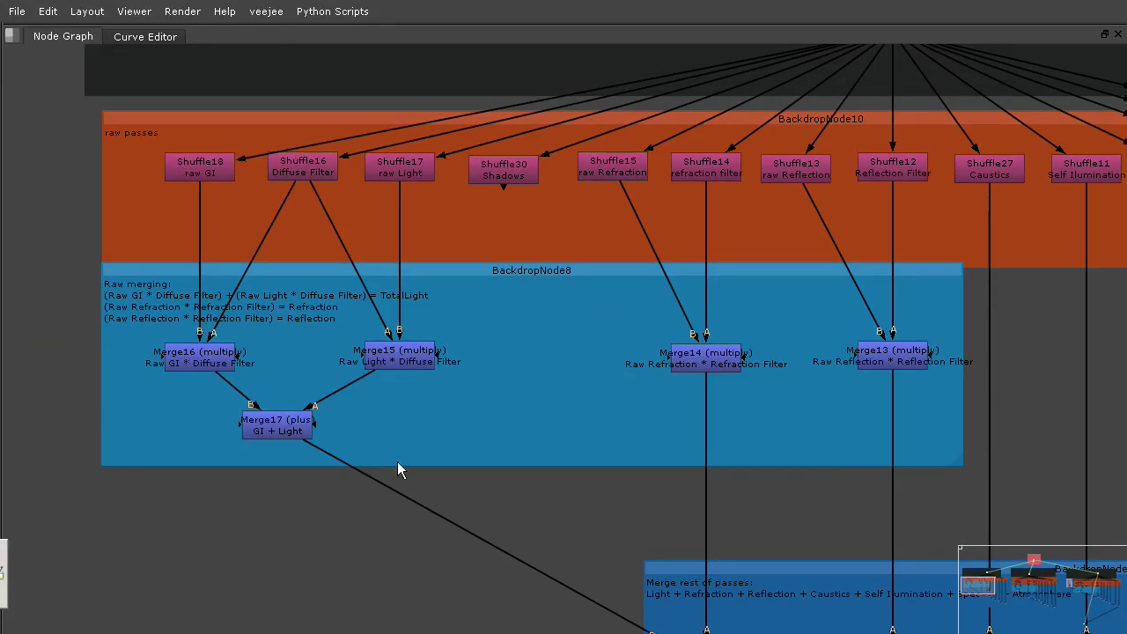
Follow the first comp's chain of plus merges from Refraction through Atmosphere to Copy1 and Merge7.
scroll(347, 373, down, 3)
scroll(346, 374, right, 3)
scroll(438, 327, down, 10)
scroll(438, 327, right, 16)
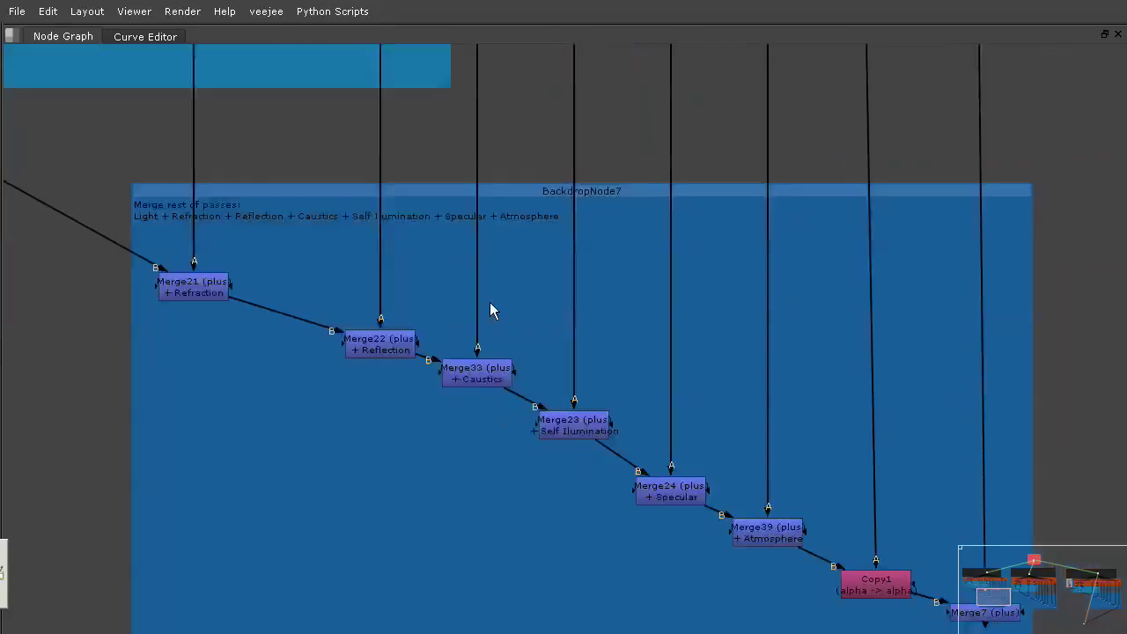
scroll(433, 228, down, 3)
scroll(432, 228, right, 5)
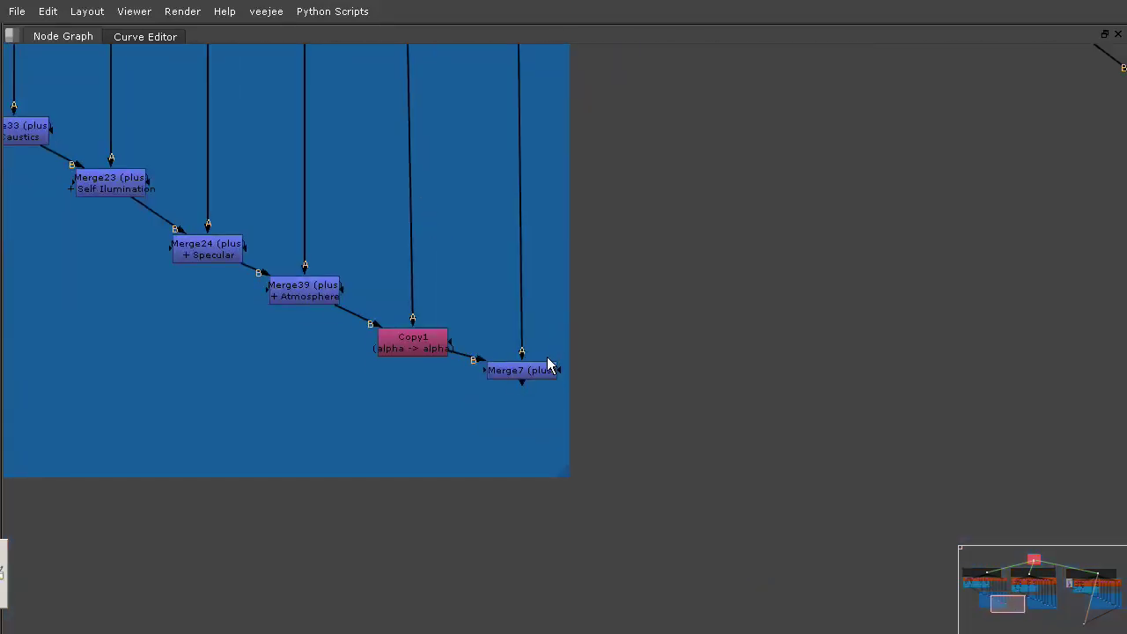
Return to the Read1 node, restore the layout with the viewer, and display Read1 in it.
middle_drag(396, 151, 523, 387)
middle_drag(413, 232, 537, 387)
middle_drag(357, 92, 529, 380)
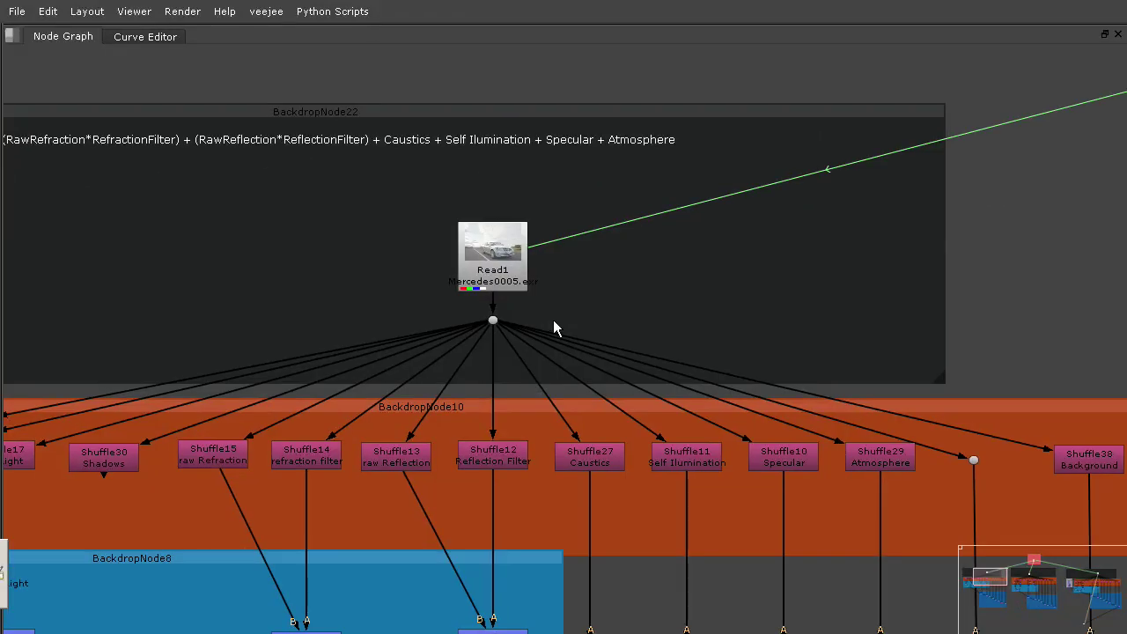
click(502, 254)
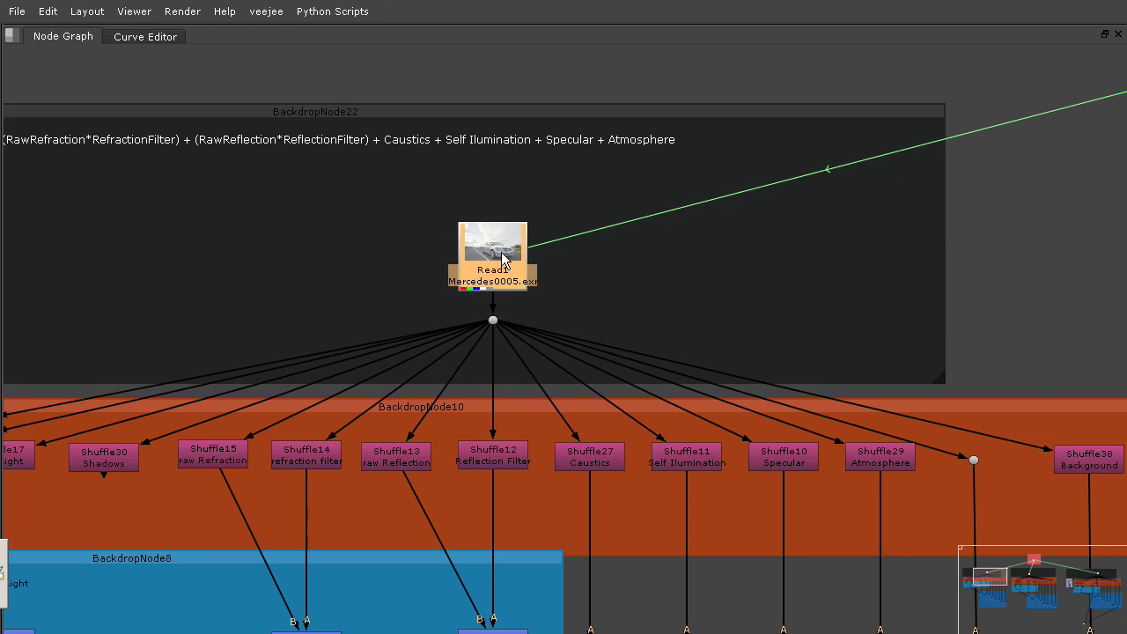
key(space)
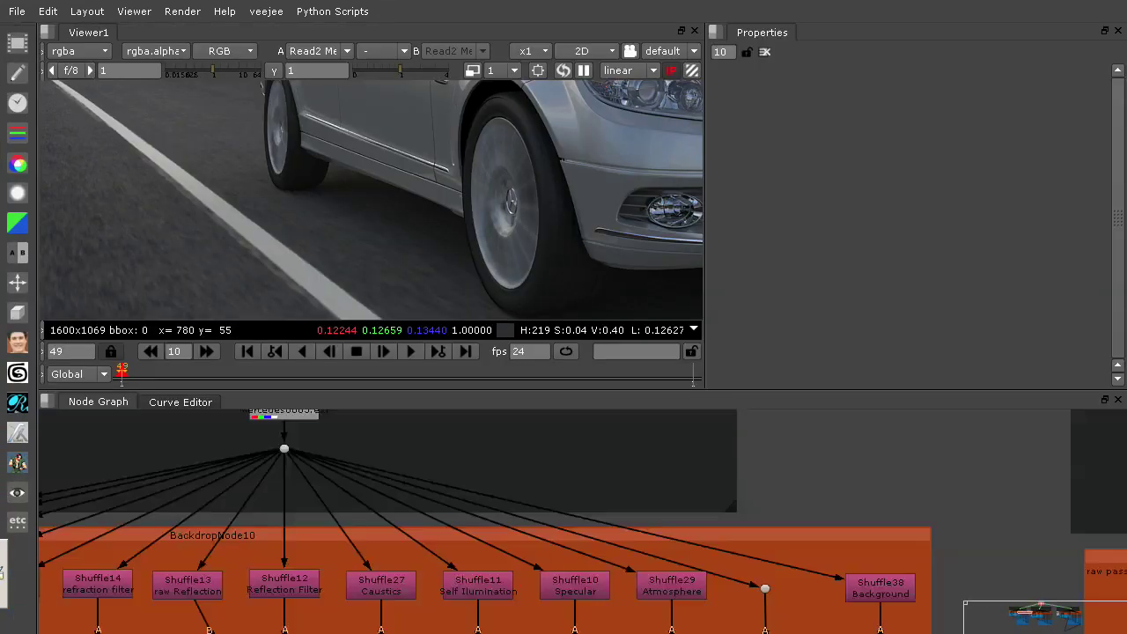
middle_drag(456, 440, 450, 562)
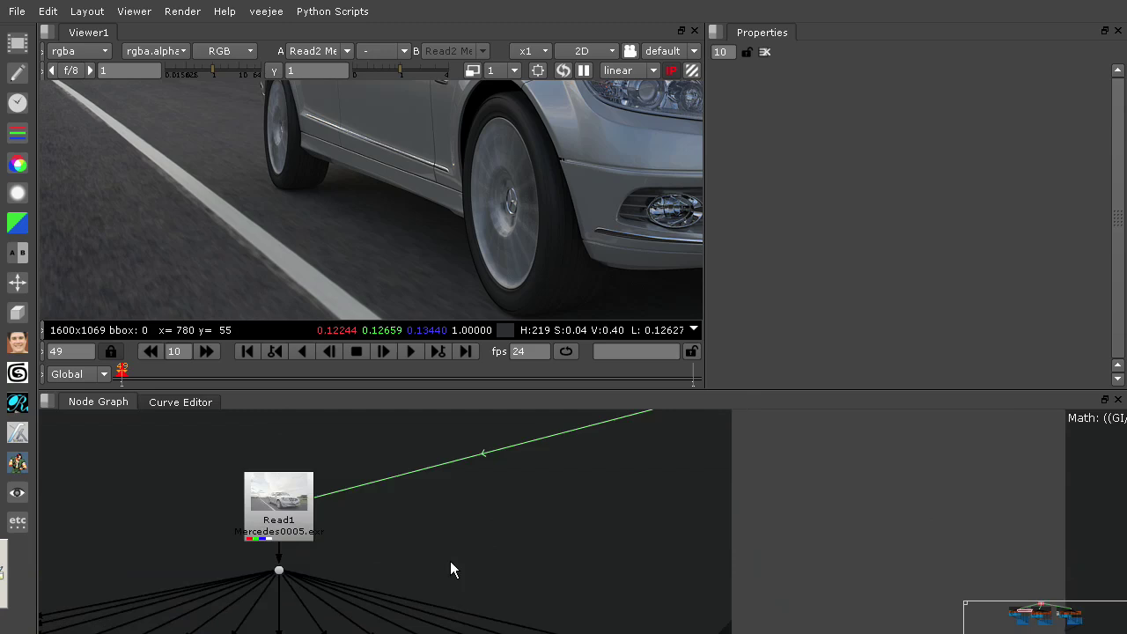
click(286, 504)
key(1)
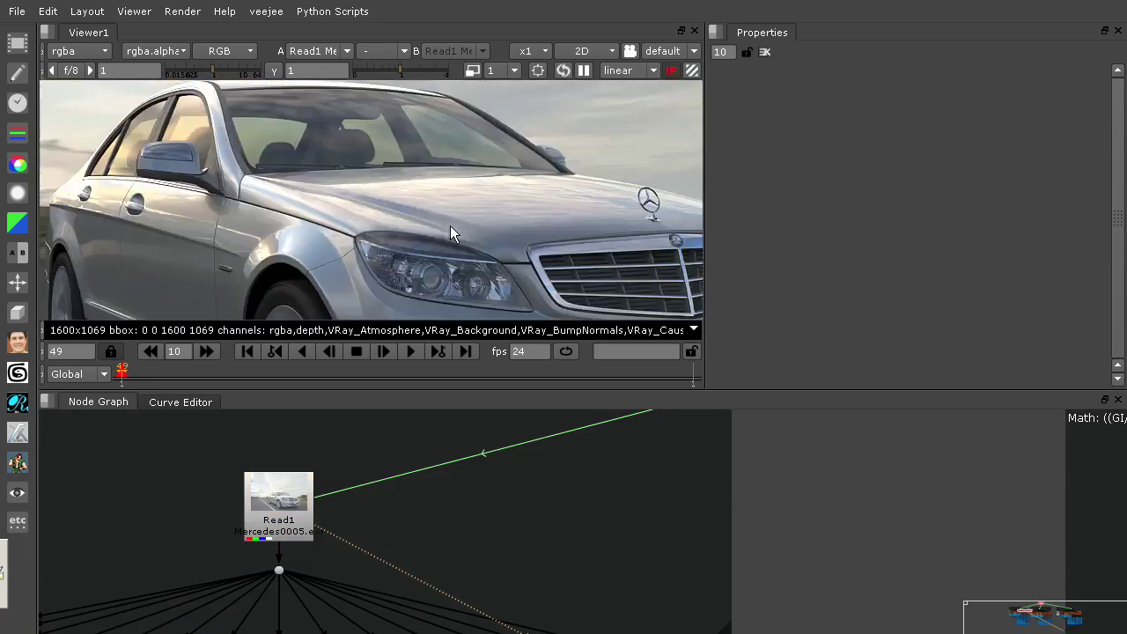
Display the first comp's final Merge7 node in the viewer and look over the composited car.
middle_drag(450, 226, 469, 226)
middle_drag(563, 566, 228, 207)
middle_drag(448, 511, 577, 495)
click(571, 506)
key(1)
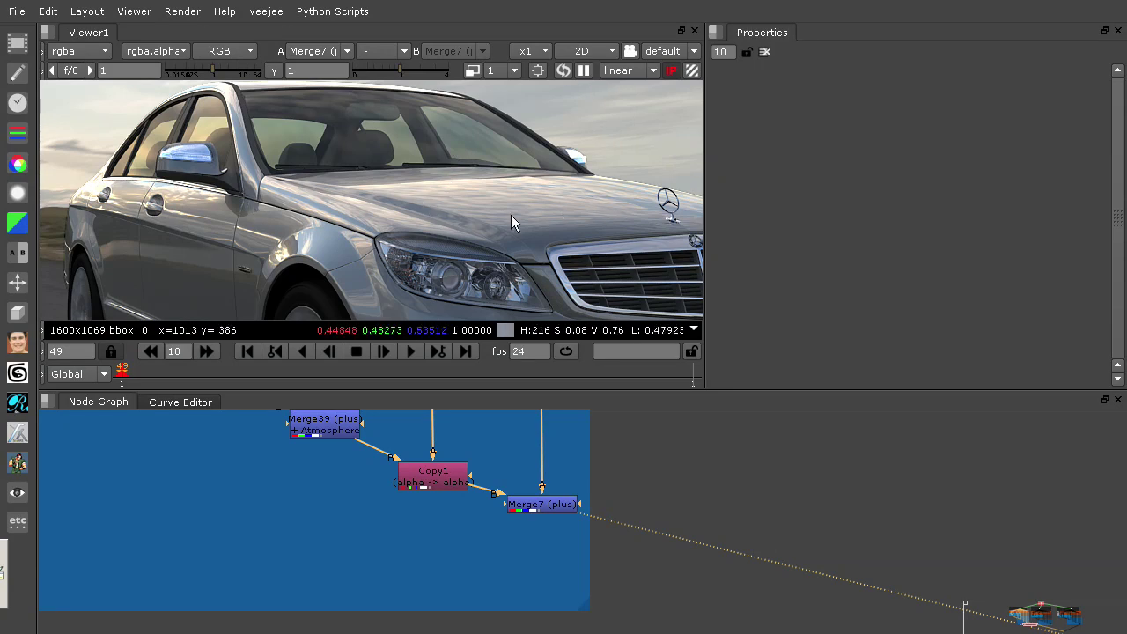
Display Read1 in the viewer again, set up a wipe against Merge7, and maximize the viewer.
middle_drag(495, 449, 389, 548)
click(467, 482)
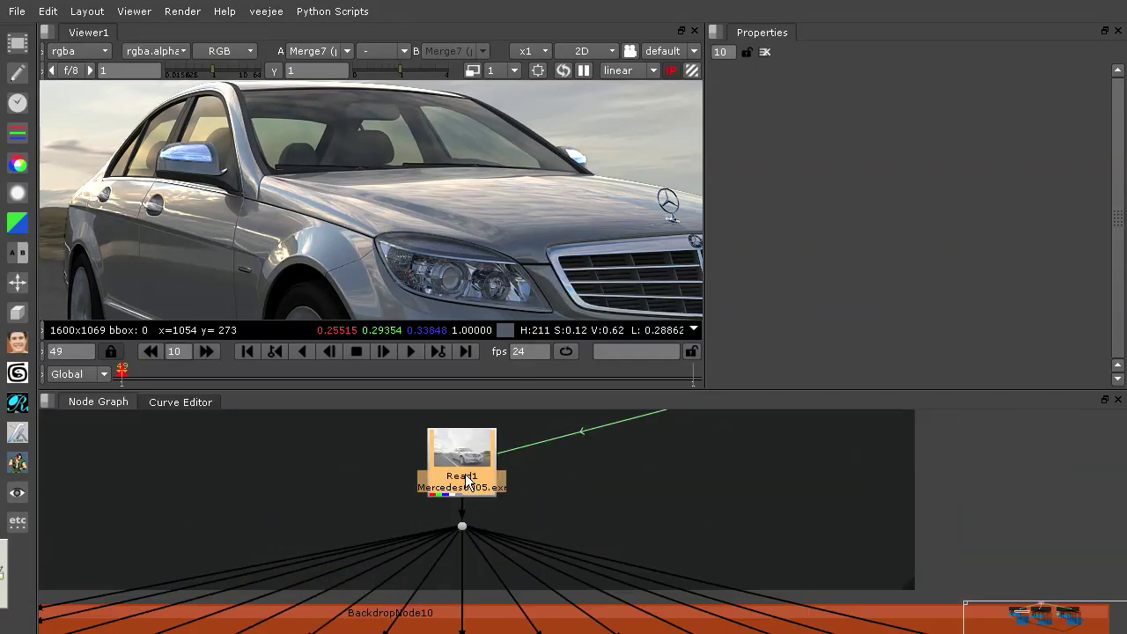
key(1)
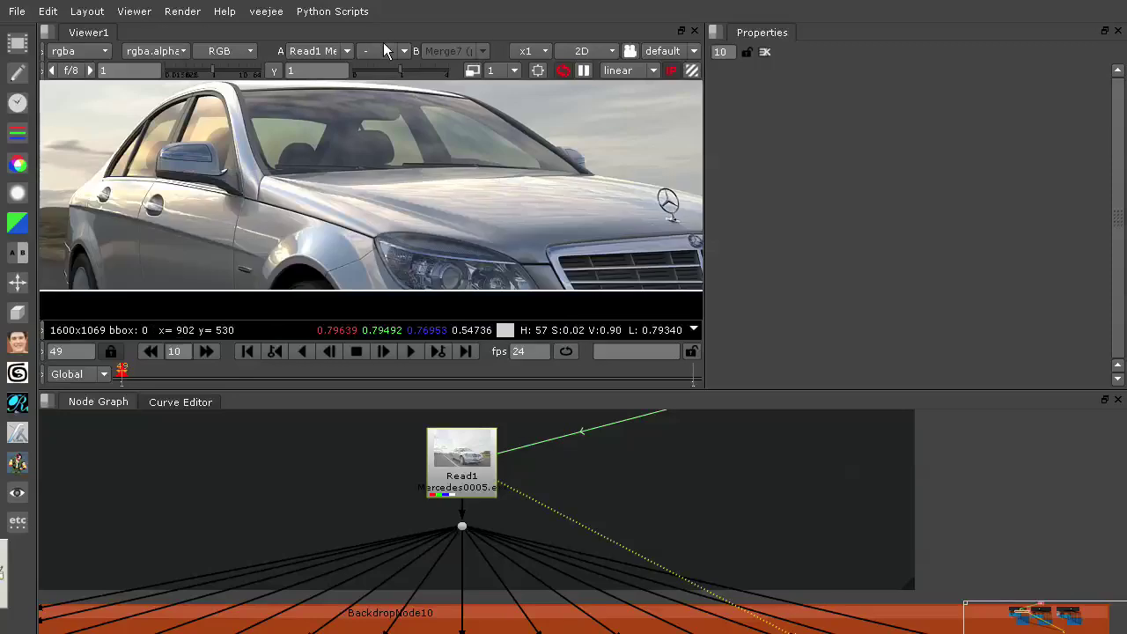
click(383, 50)
click(399, 115)
key(space)
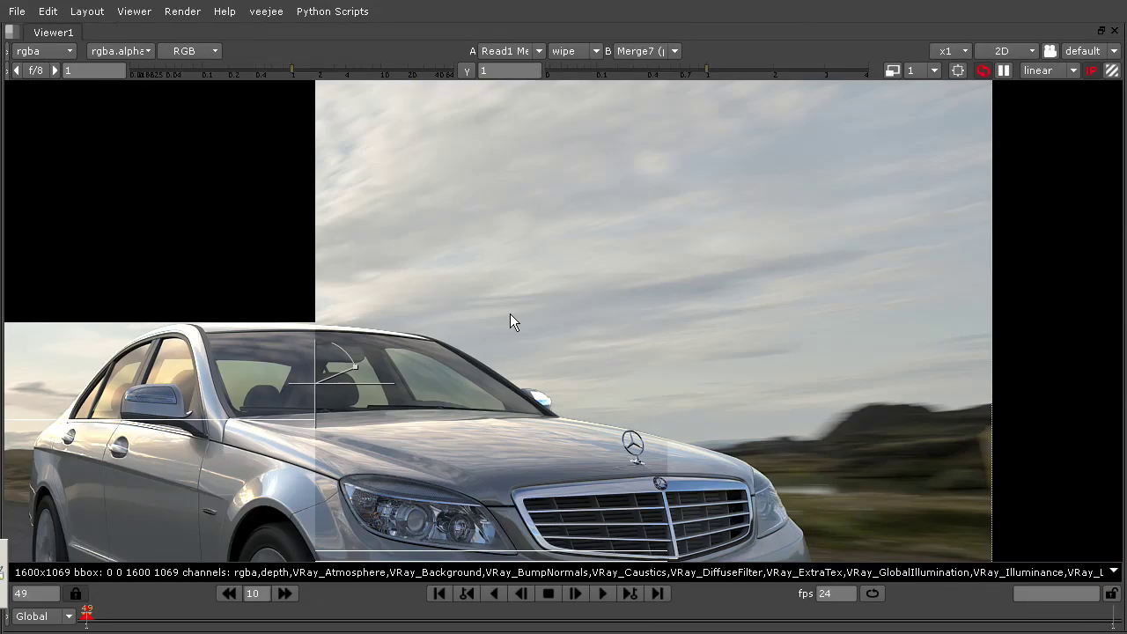
Sweep the wipe line across the whole car to compare Read1 with Merge7, ending near the side mirror.
middle_drag(528, 434, 708, 291)
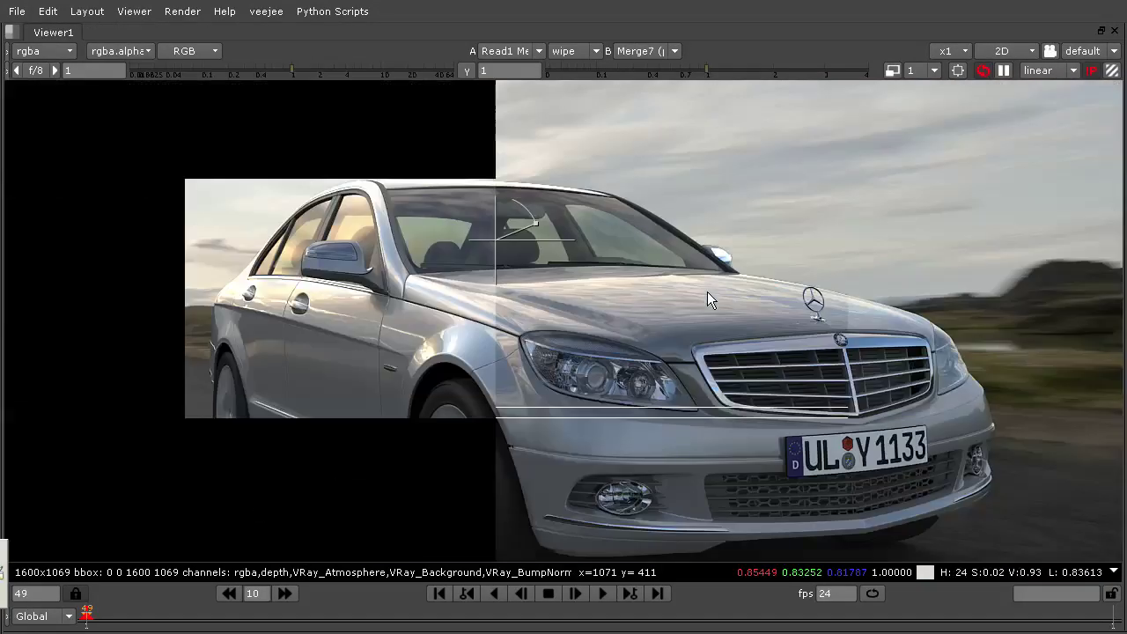
drag(495, 237, 96, 240)
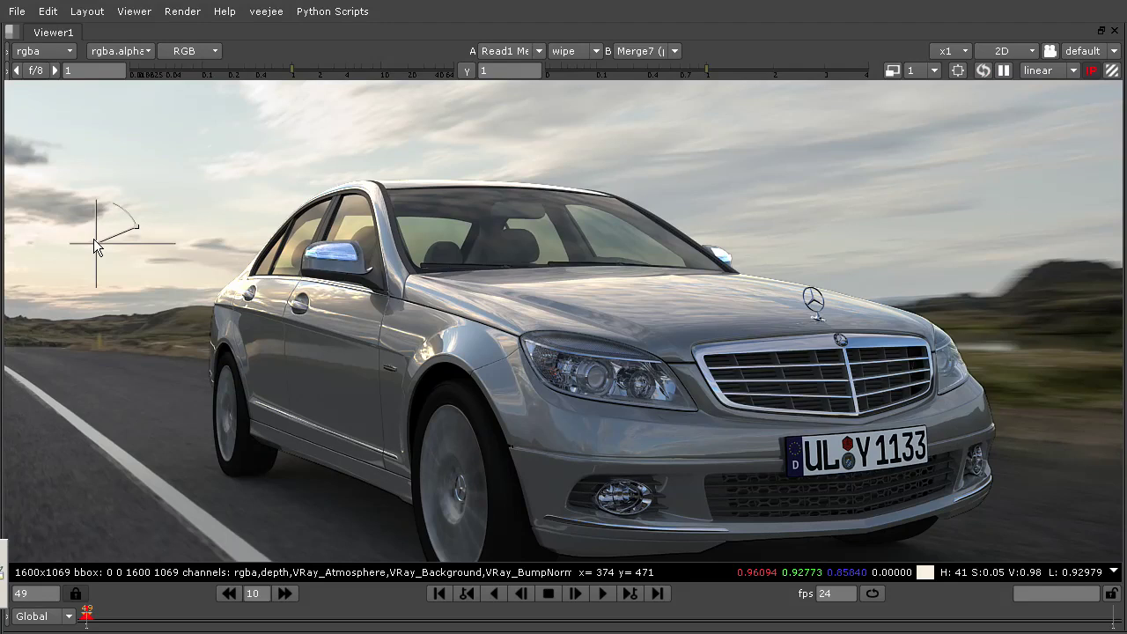
drag(96, 241, 342, 222)
scroll(337, 261, up, 6)
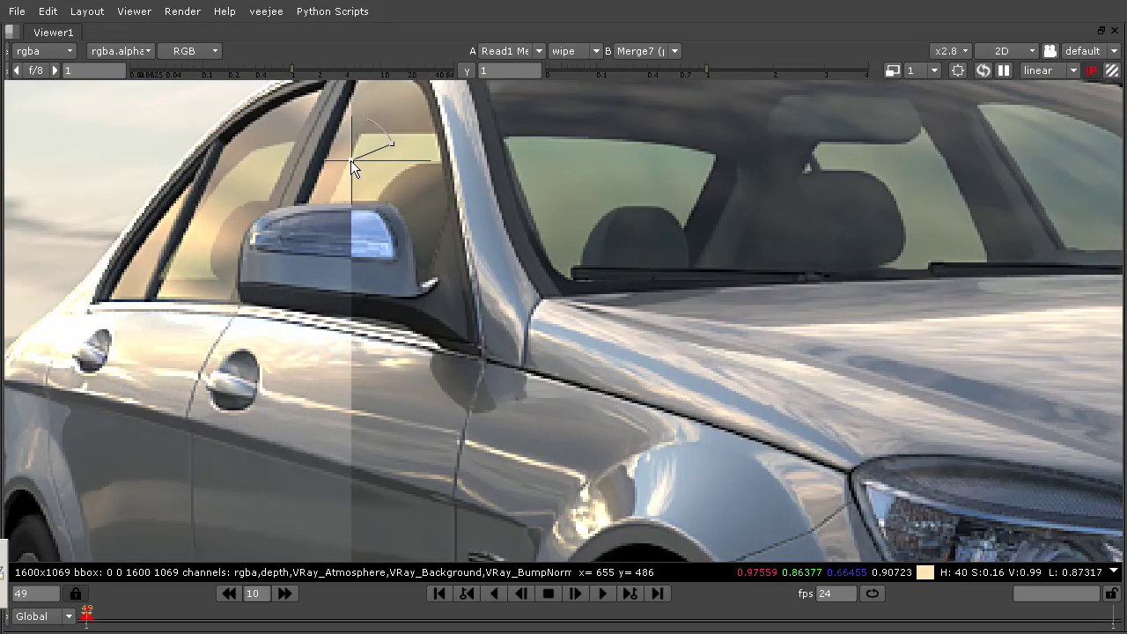
Compare Read1 and Merge7 up close at the side mirror and side window by shifting the wipe line.
drag(350, 160, 404, 157)
scroll(401, 239, up, 4)
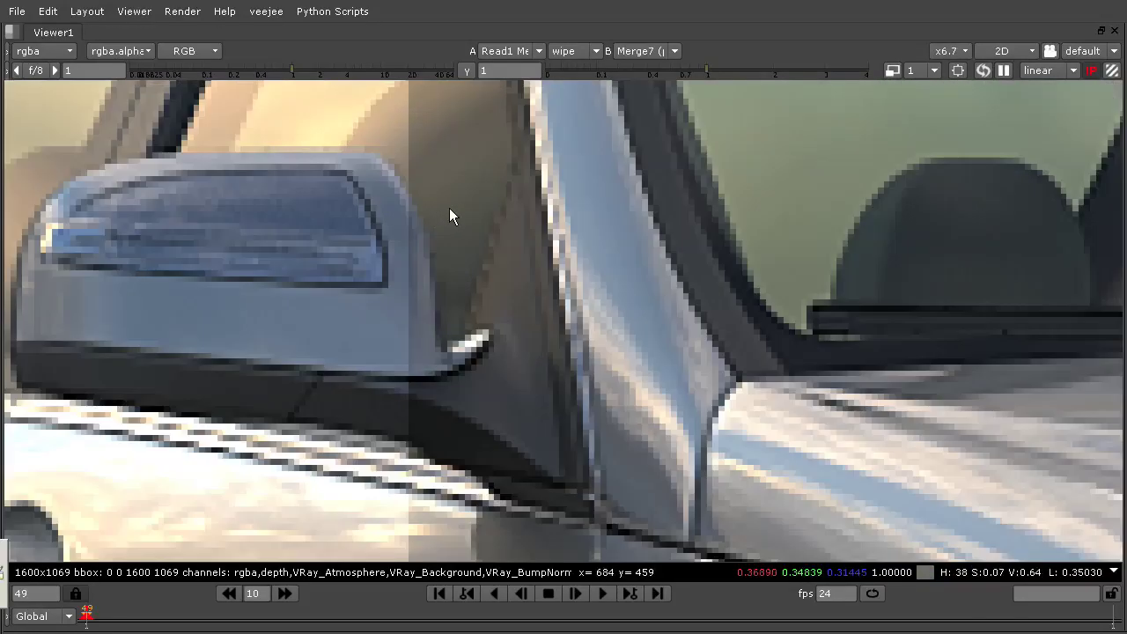
middle_drag(544, 228, 526, 339)
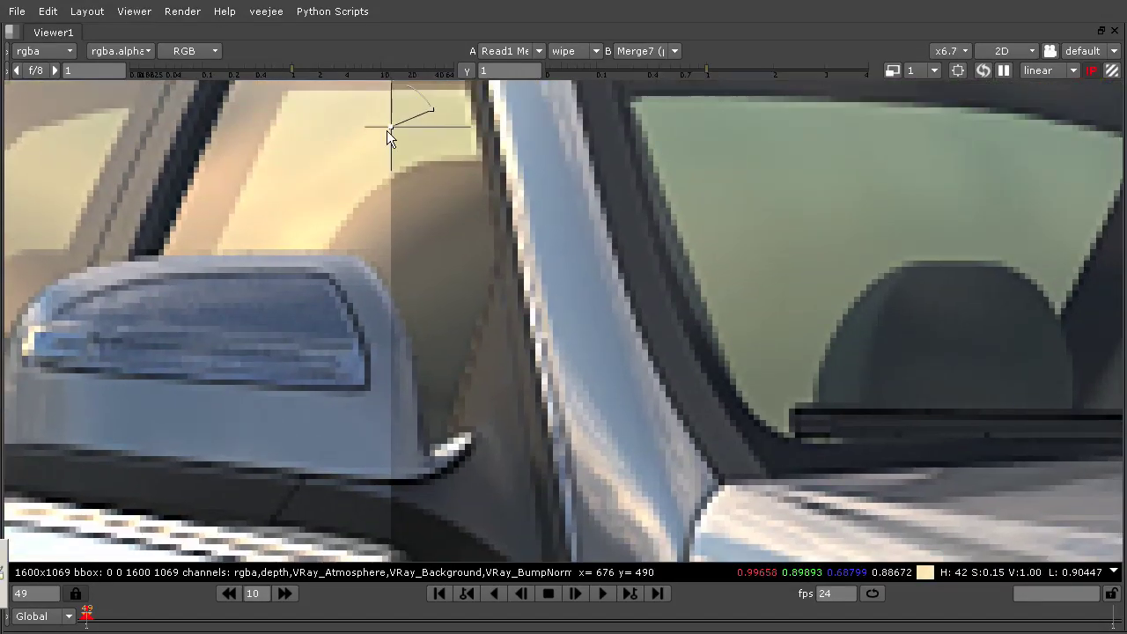
drag(391, 127, 370, 156)
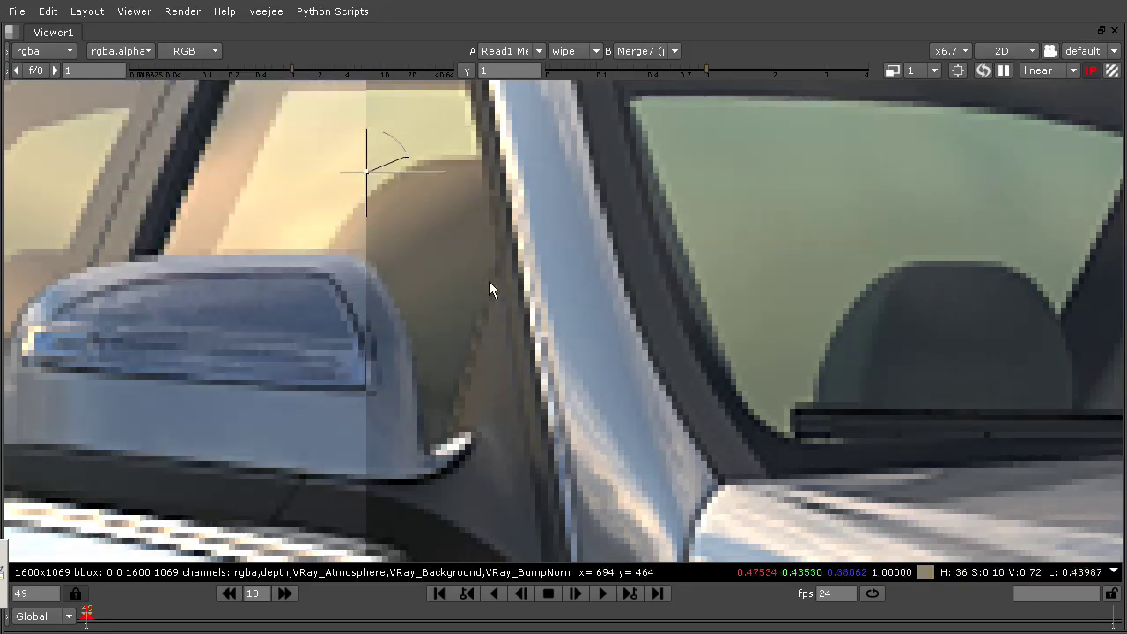
scroll(490, 281, down, 4)
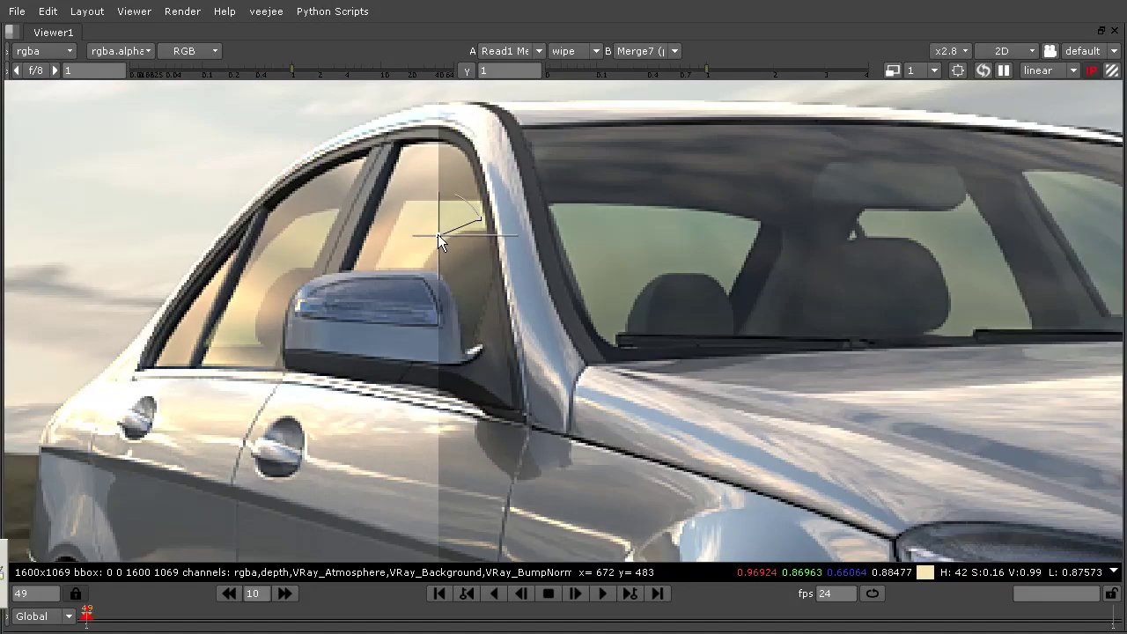
drag(438, 235, 369, 292)
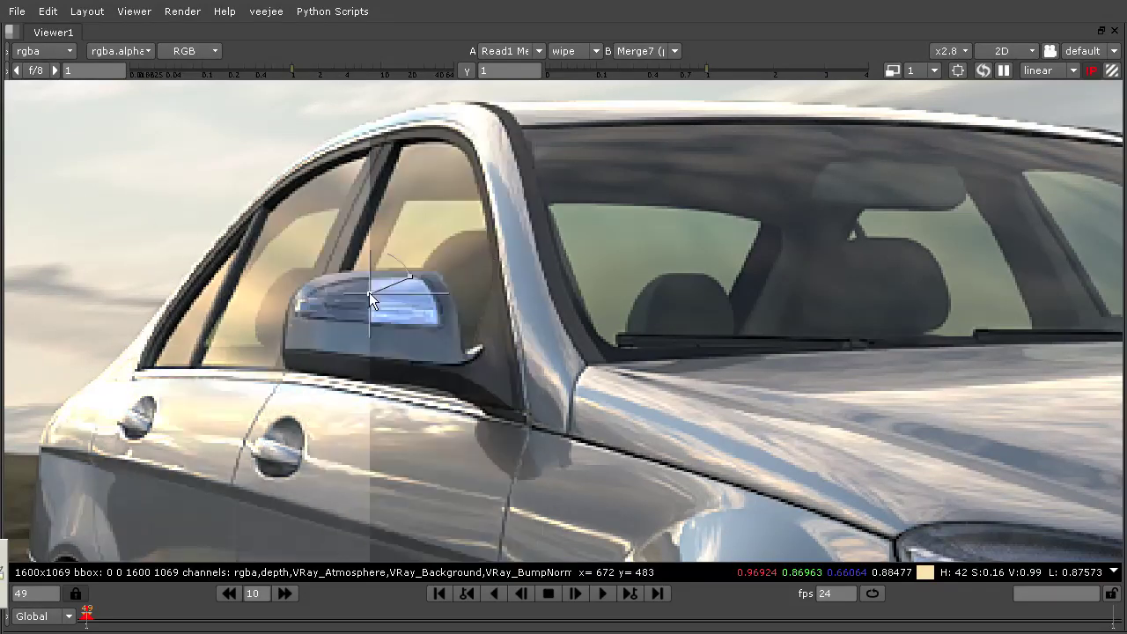
Maximize the node graph on the middle comp and examine its divide merges and raw merging group.
key(space)
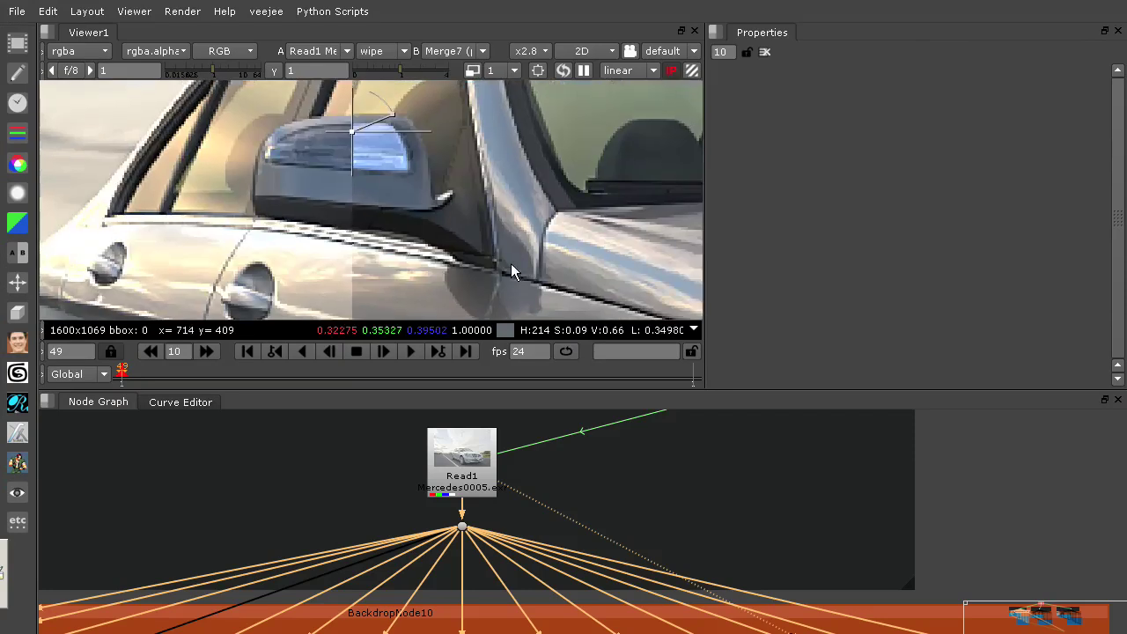
scroll(519, 272, down, 2)
scroll(892, 561, down, 5)
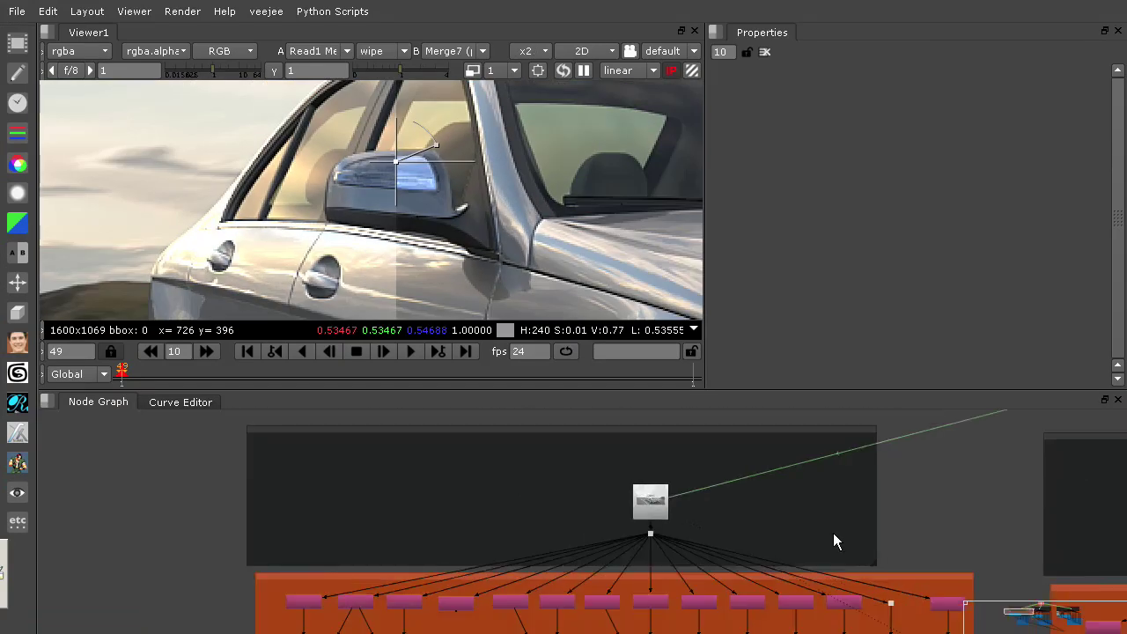
middle_drag(833, 533, 408, 405)
scroll(449, 434, down, 1)
key(space)
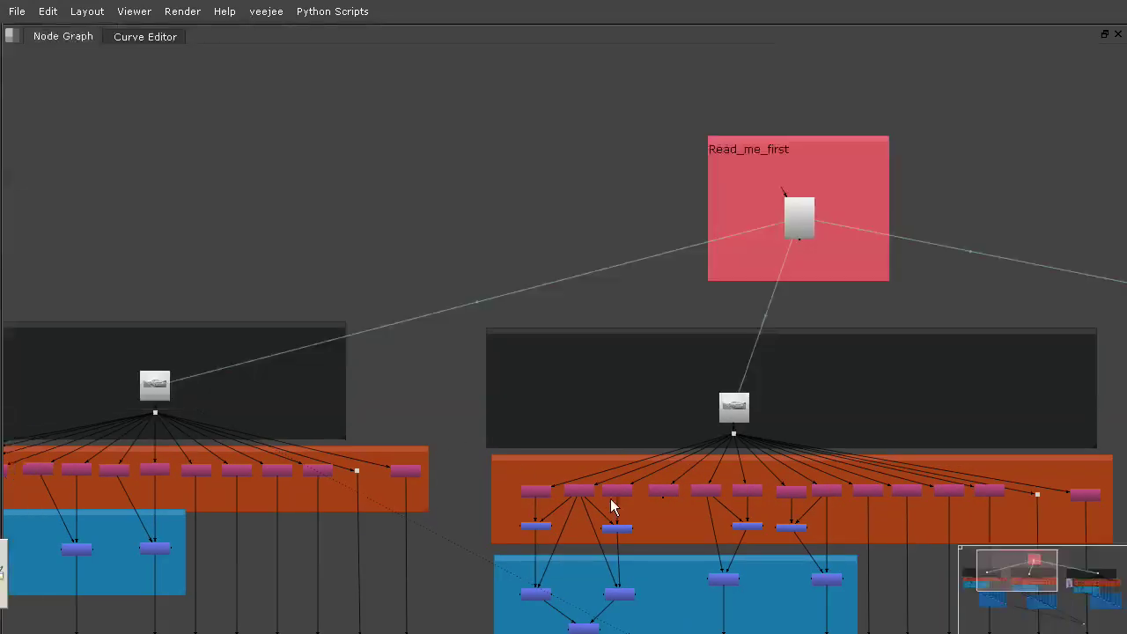
middle_drag(611, 503, 473, 297)
scroll(616, 300, up, 2)
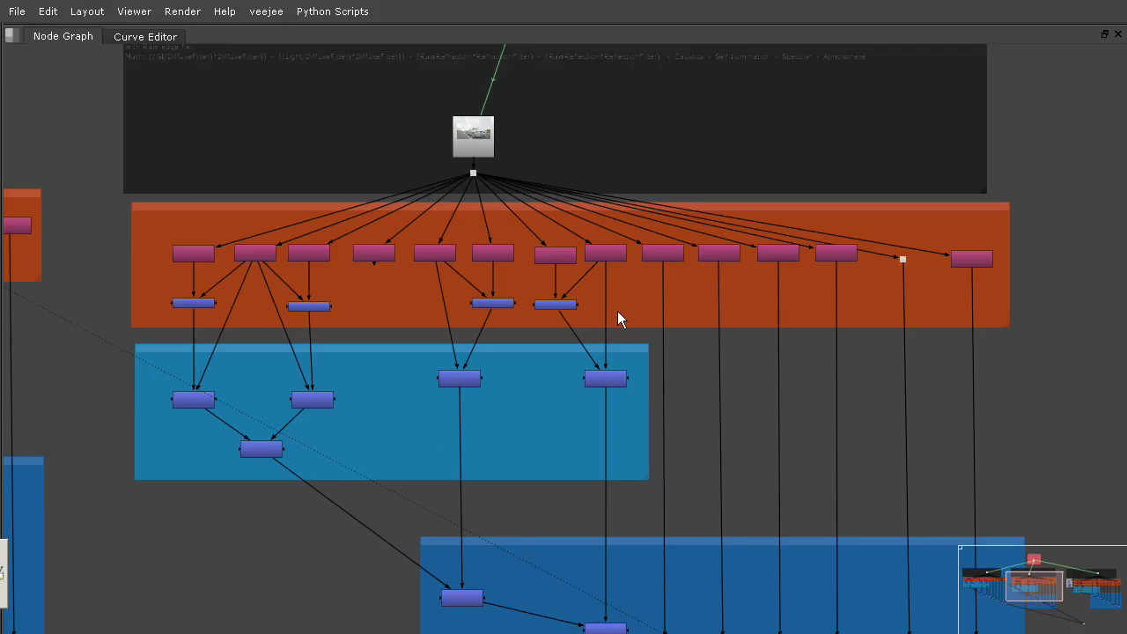
middle_drag(375, 335, 511, 266)
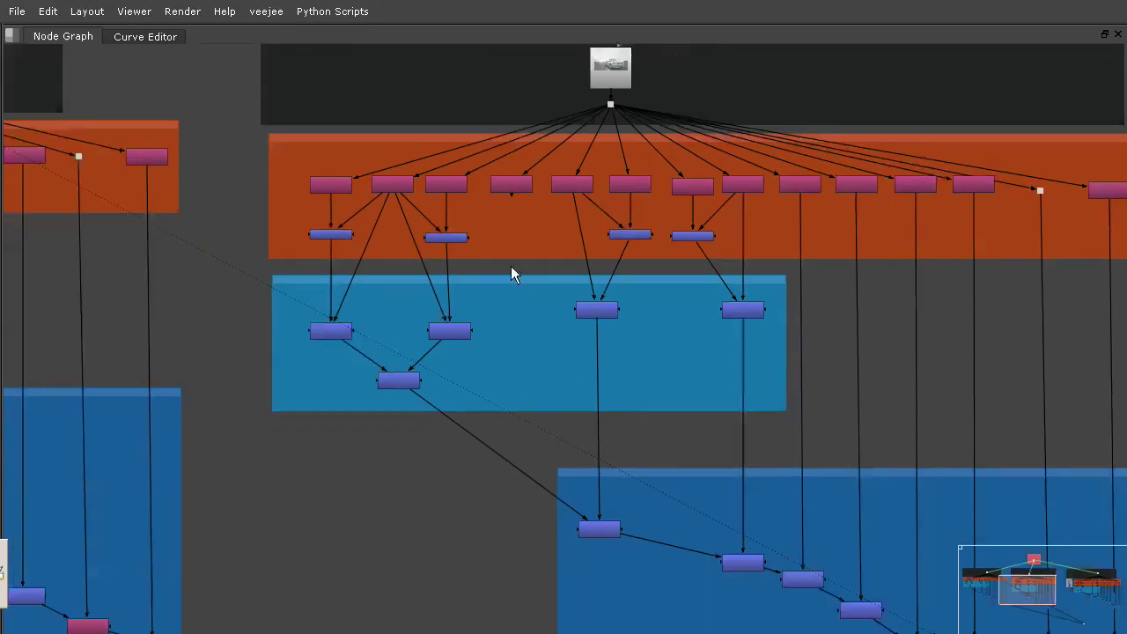
scroll(365, 242, up, 3)
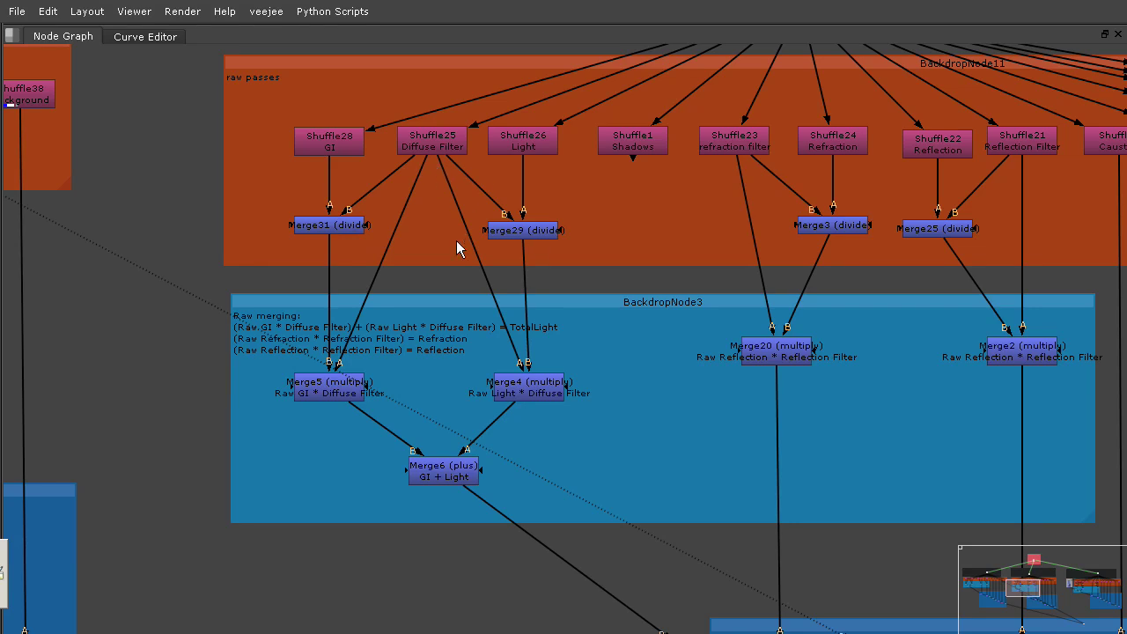
Follow the middle comp's plus merges down to Copy3 and Merge27, and return to its shuffled passes.
middle_drag(602, 363, 437, 129)
scroll(699, 302, down, 3)
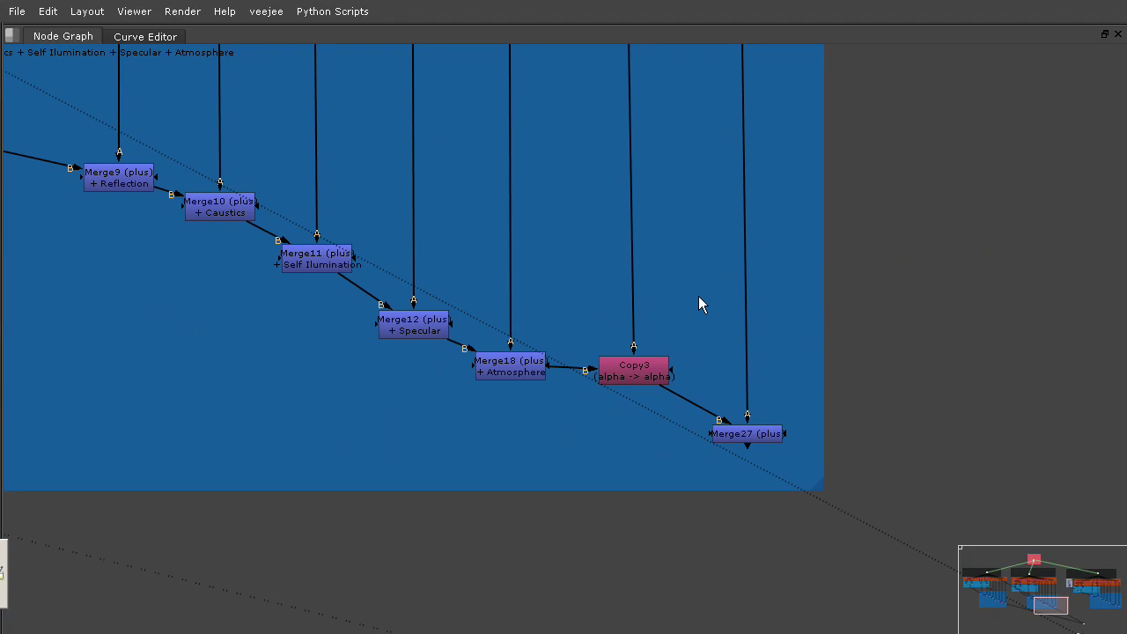
middle_drag(699, 302, 745, 473)
scroll(704, 424, up, 3)
scroll(705, 424, down, 3)
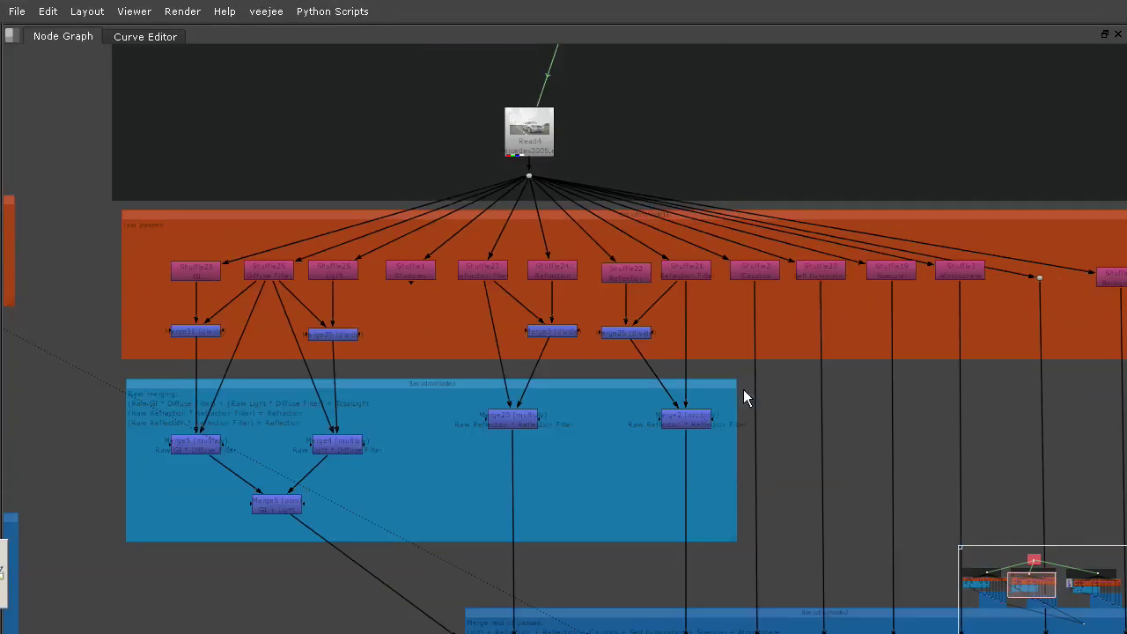
middle_drag(744, 389, 667, 276)
middle_drag(475, 249, 531, 292)
Restore the layout with the viewer and move the wipe center up to the window above the side mirror.
key(space)
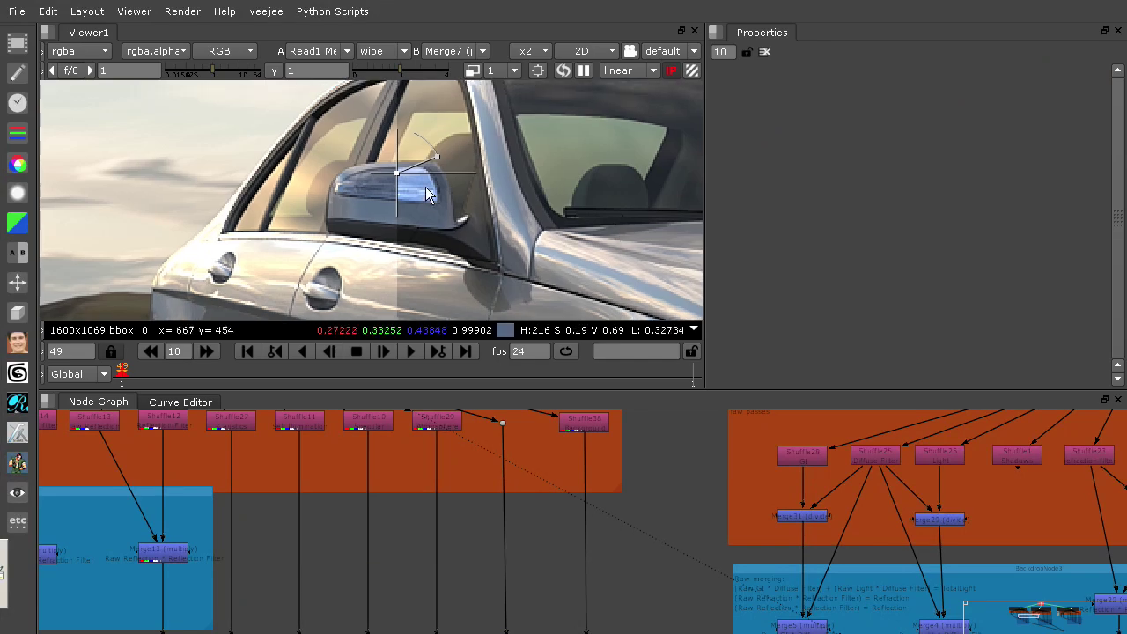
drag(397, 170, 395, 139)
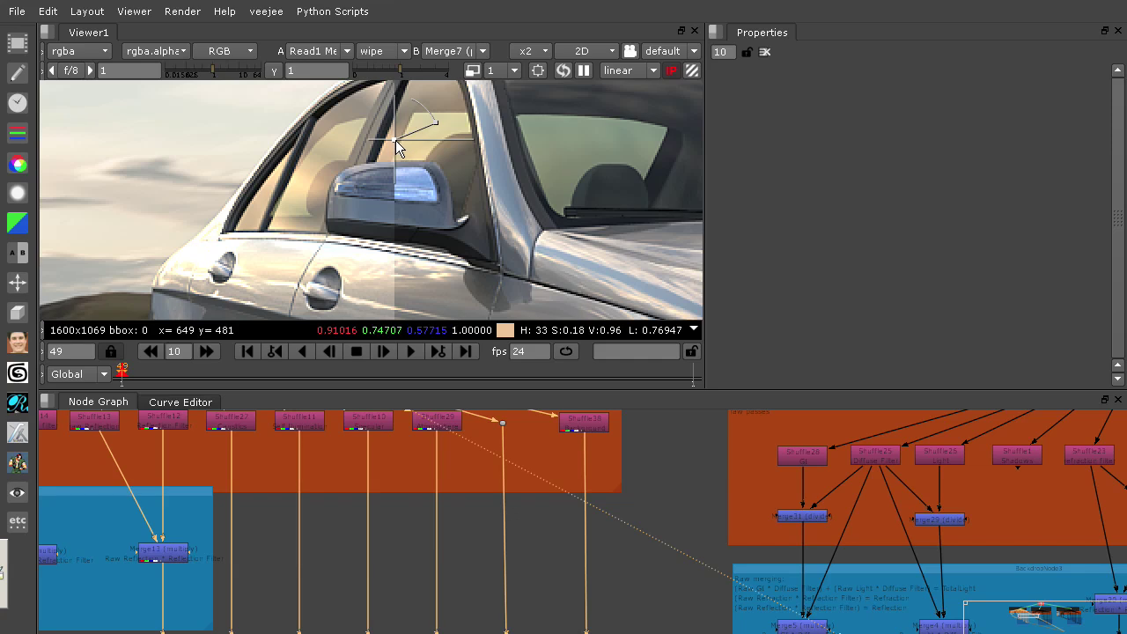
Shift the wipe center across the window above the mirror, and survey the third comp's full node tree in a maximized node graph.
drag(395, 140, 424, 147)
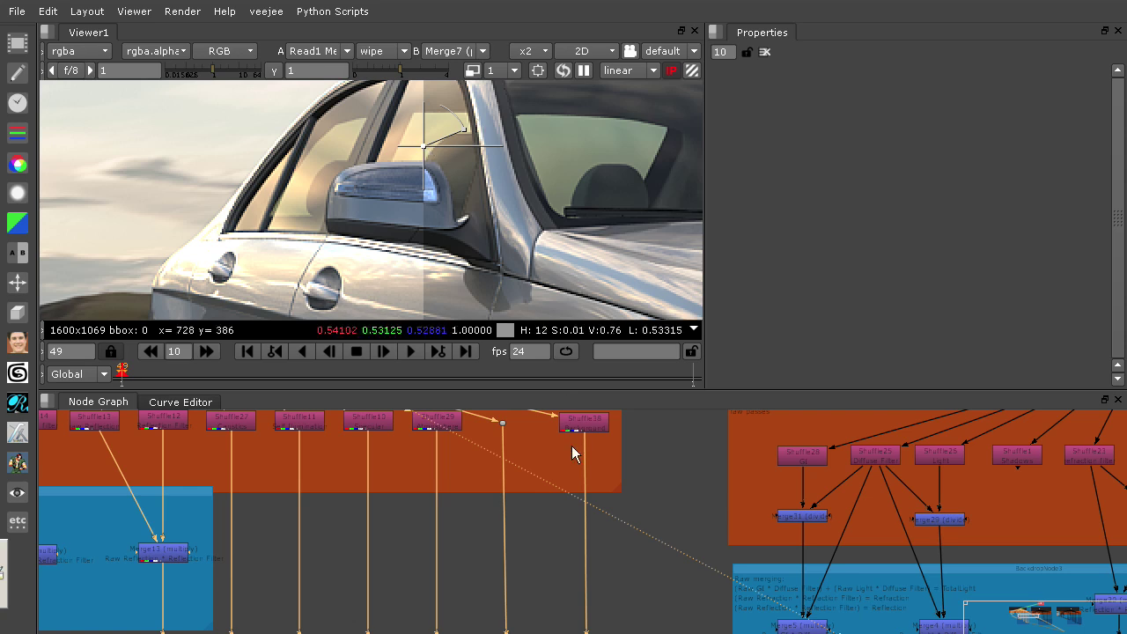
middle_drag(728, 480, 438, 582)
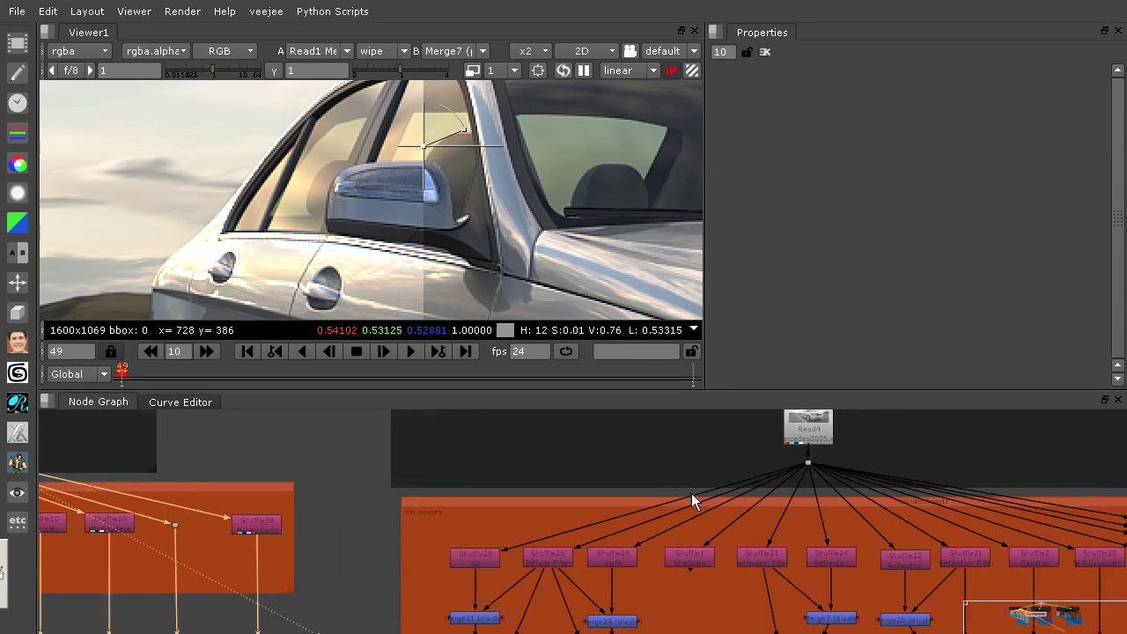
middle_drag(880, 583, 196, 492)
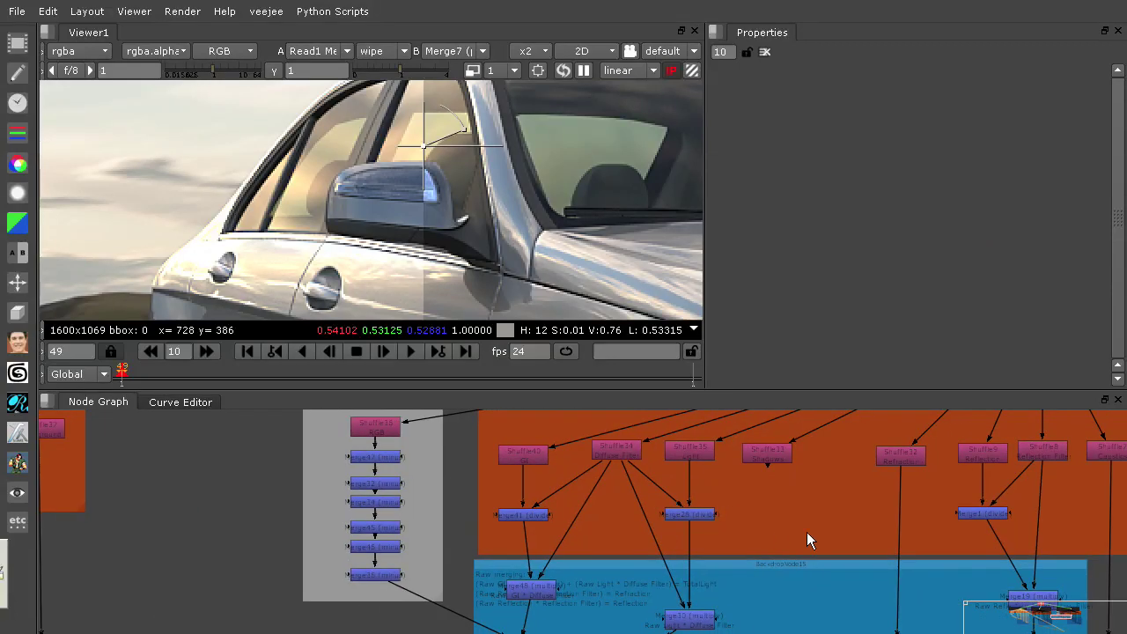
key(space)
middle_drag(805, 521, 509, 386)
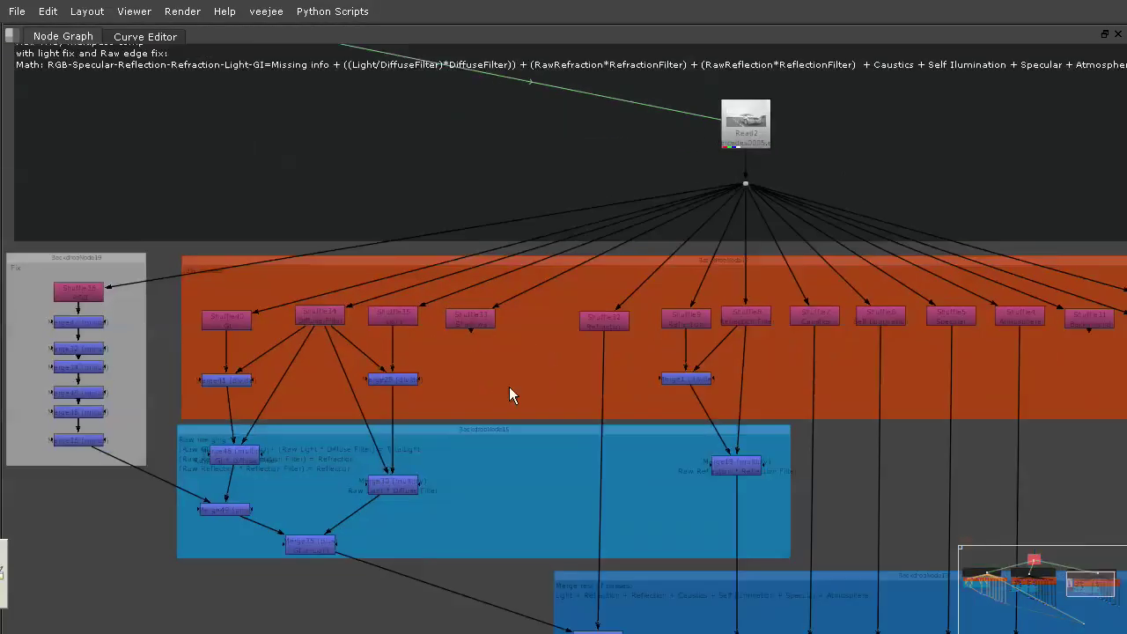
scroll(523, 388, down, 2)
scroll(523, 391, down, 2)
middle_drag(981, 470, 1031, 326)
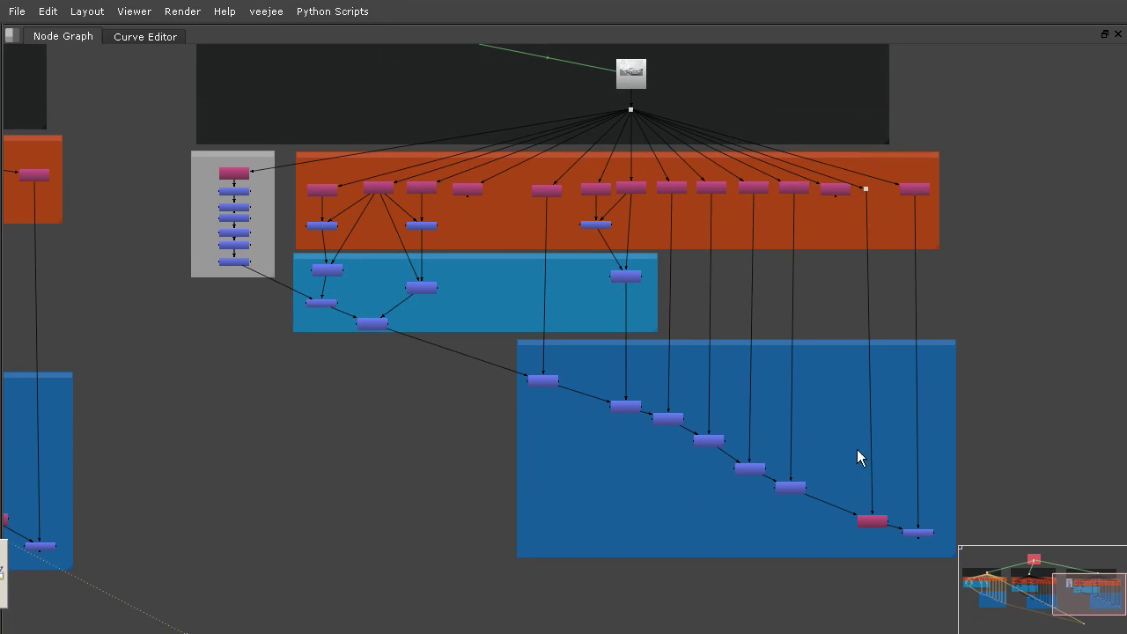
middle_drag(244, 387, 418, 530)
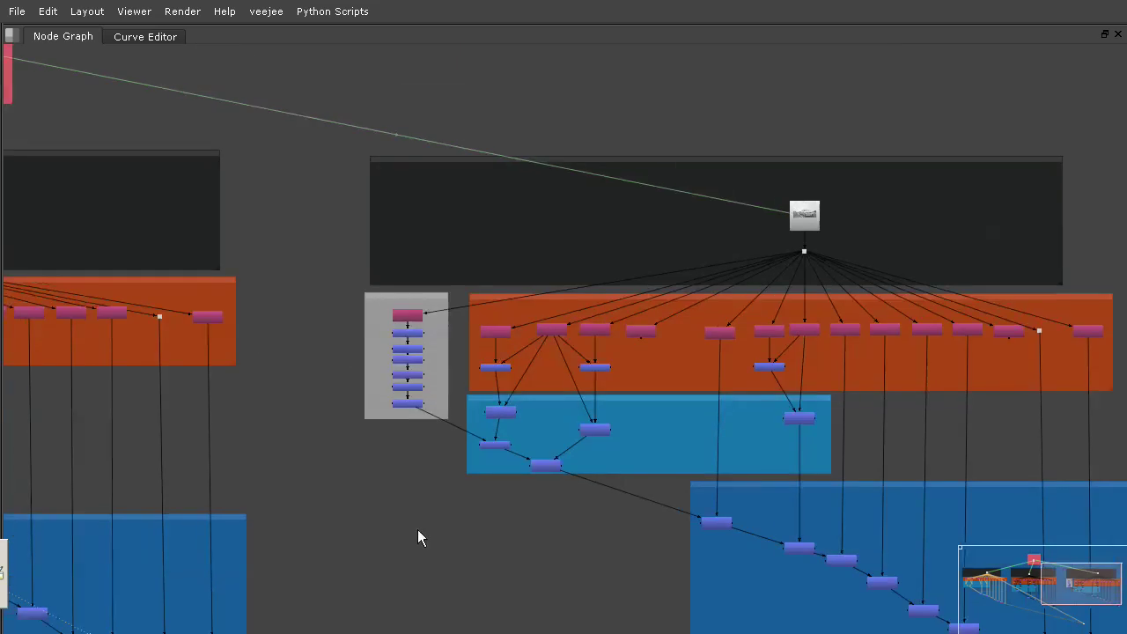
scroll(436, 371, up, 5)
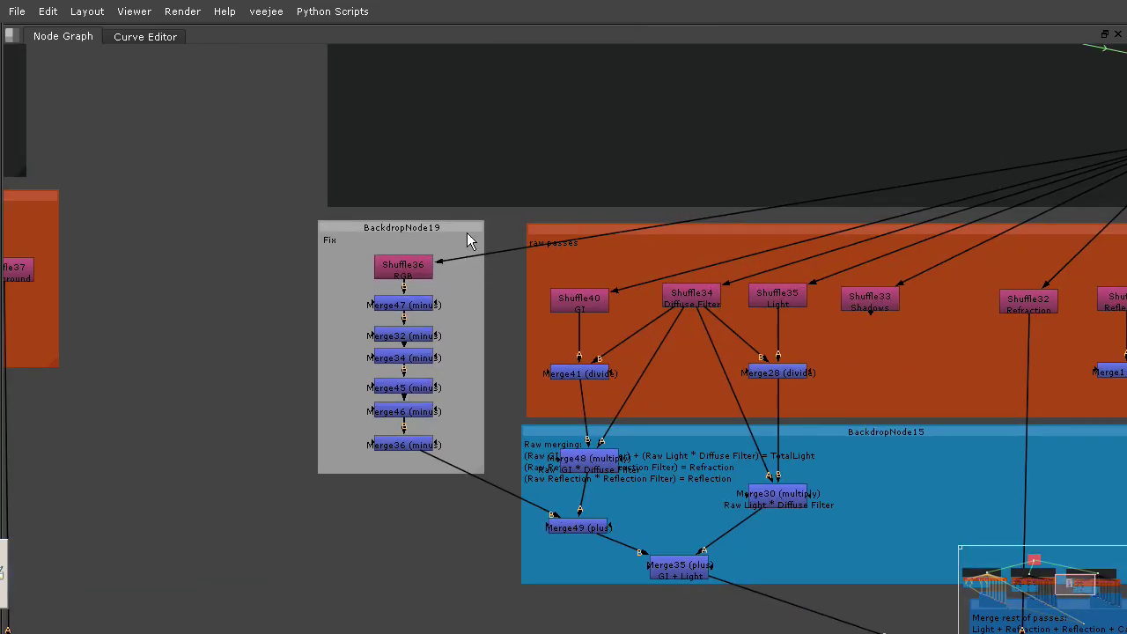
Nudge the Fix backdrop BackdropNode19 and its minus merges slightly away from the raw passes group and deselect them.
drag(464, 221, 454, 223)
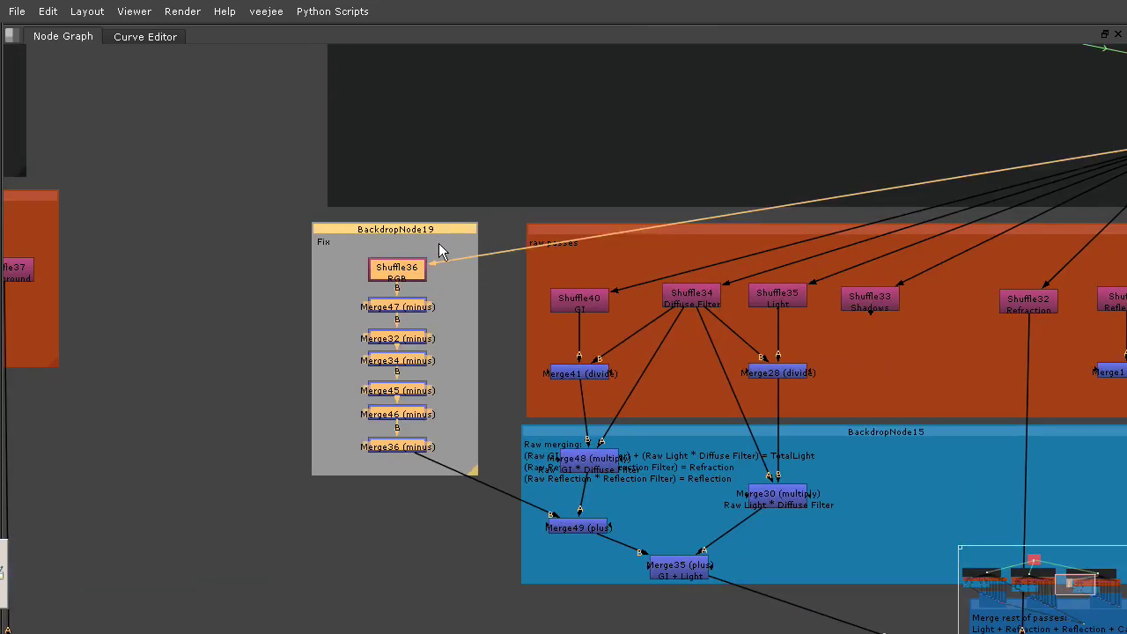
scroll(439, 244, up, 2)
click(461, 366)
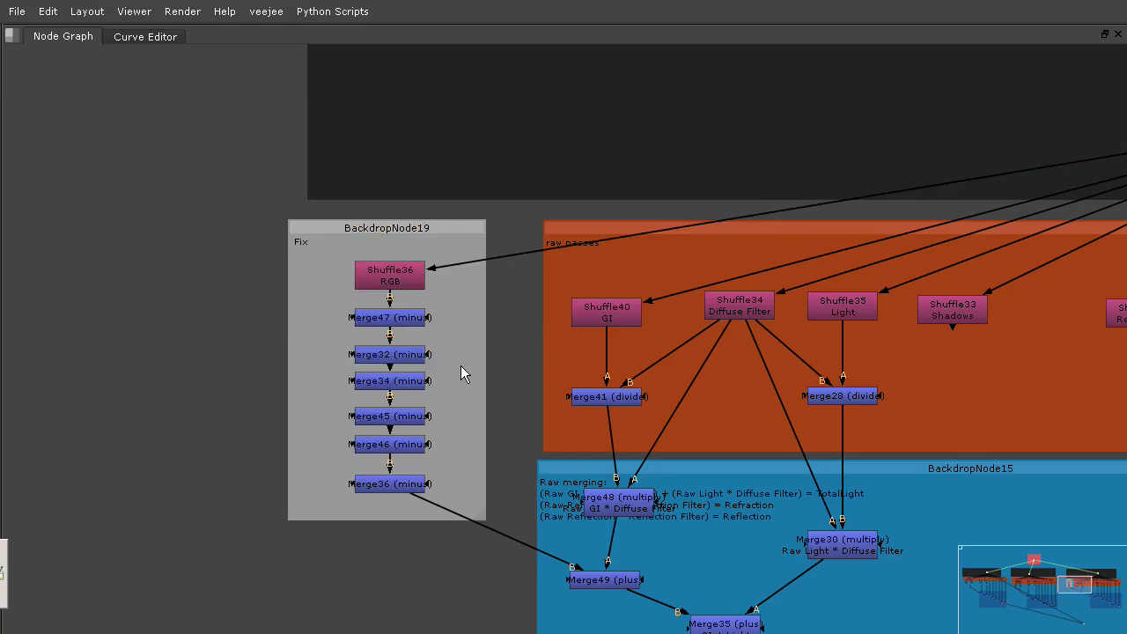
Show the third comp's Read2 render in the viewer with the normal layout restored, and frame the front of the car.
middle_drag(493, 309, 387, 314)
middle_drag(740, 239, 678, 283)
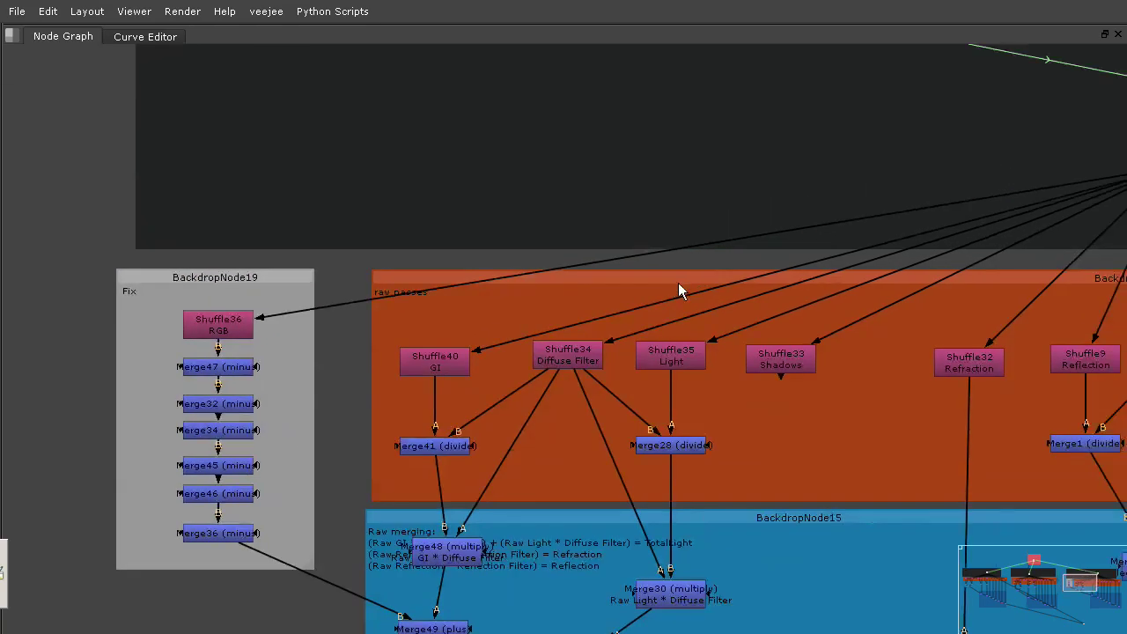
scroll(671, 281, down, 2)
middle_drag(968, 264, 914, 270)
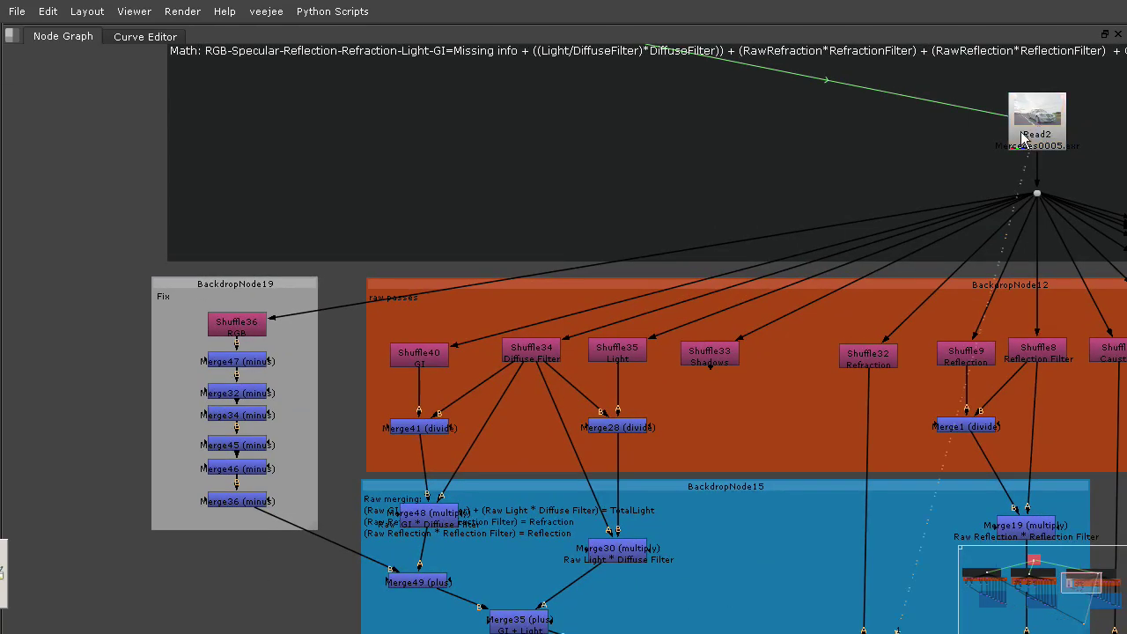
key(space)
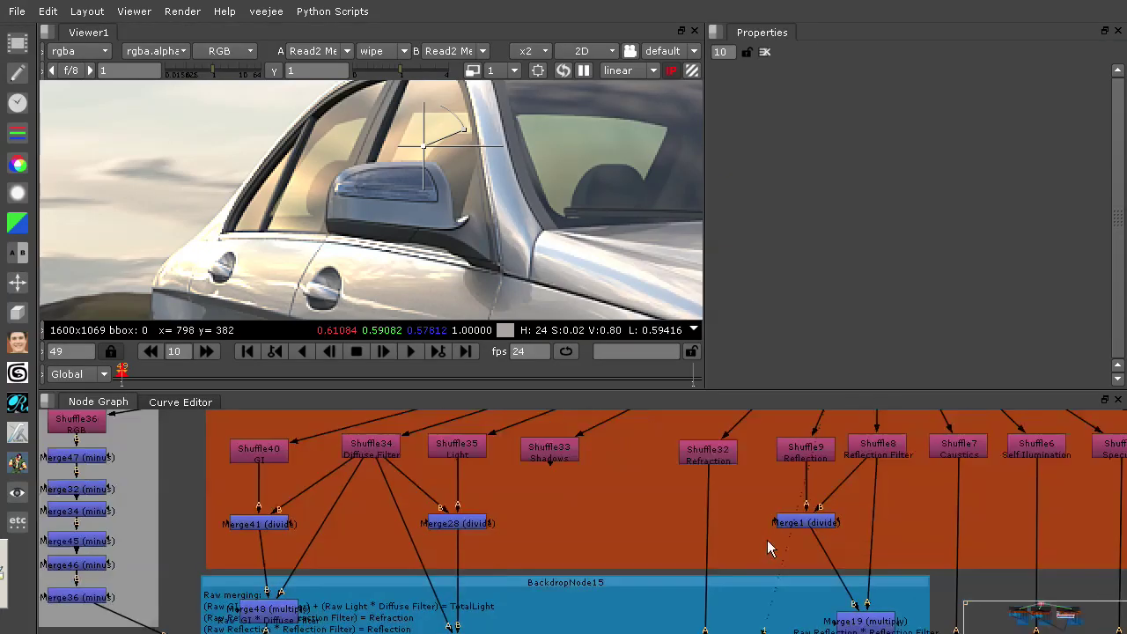
middle_drag(766, 573, 838, 633)
scroll(539, 213, down, 2)
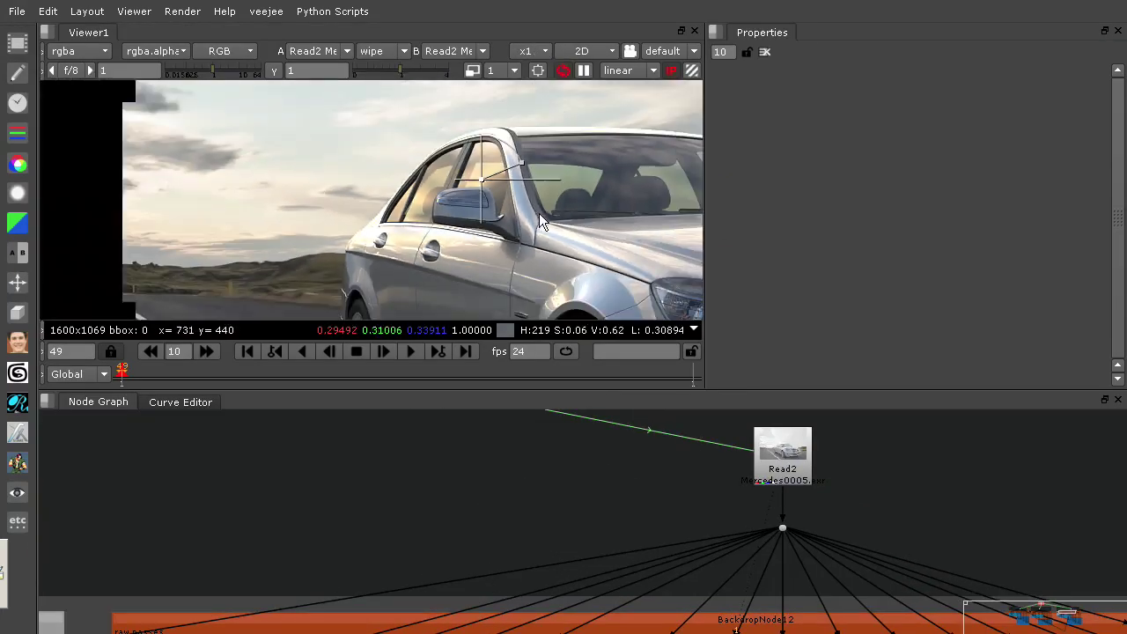
middle_drag(545, 241, 419, 186)
scroll(490, 199, down, 1)
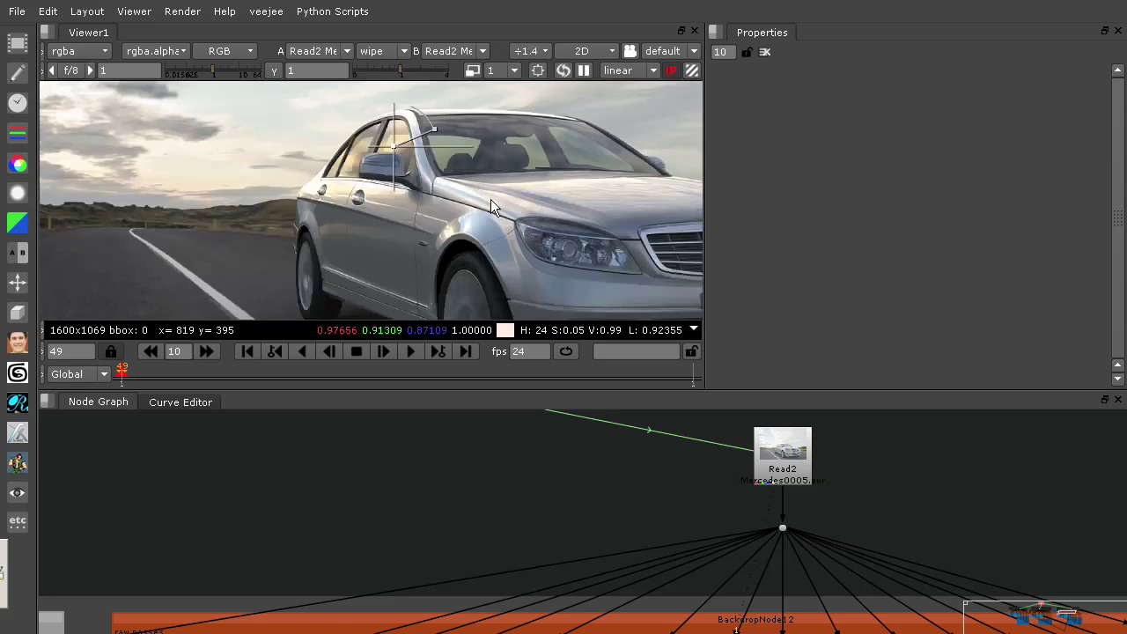
middle_drag(528, 231, 519, 181)
View the RGB pass from Shuffle36 at the start of the Fix group.
middle_drag(604, 549, 737, 510)
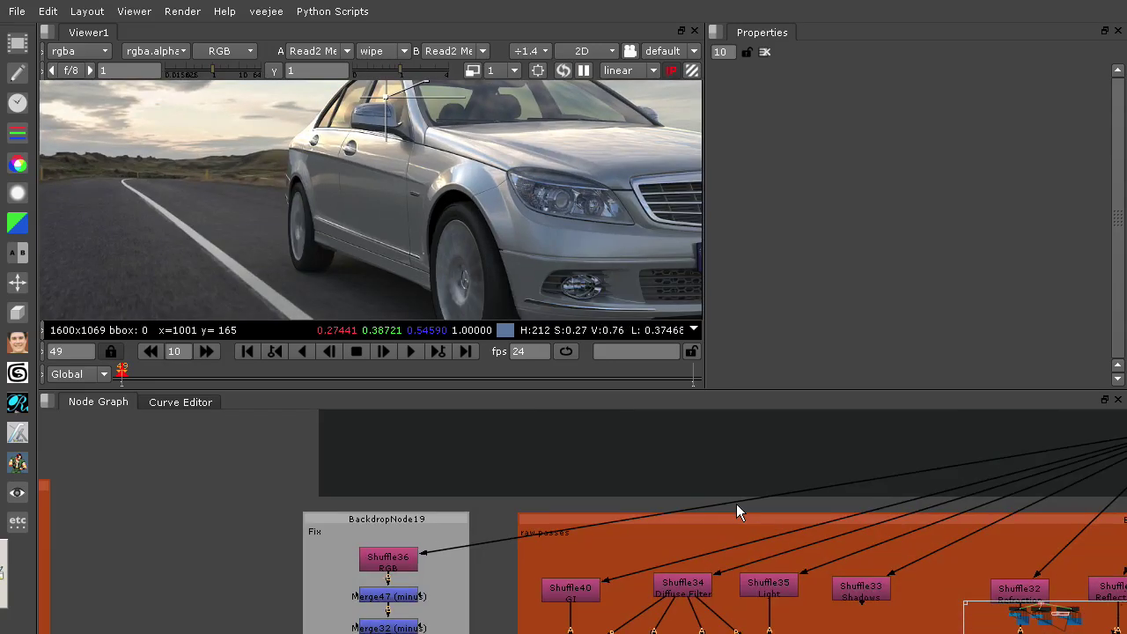
middle_drag(467, 553, 446, 471)
click(385, 513)
key(1)
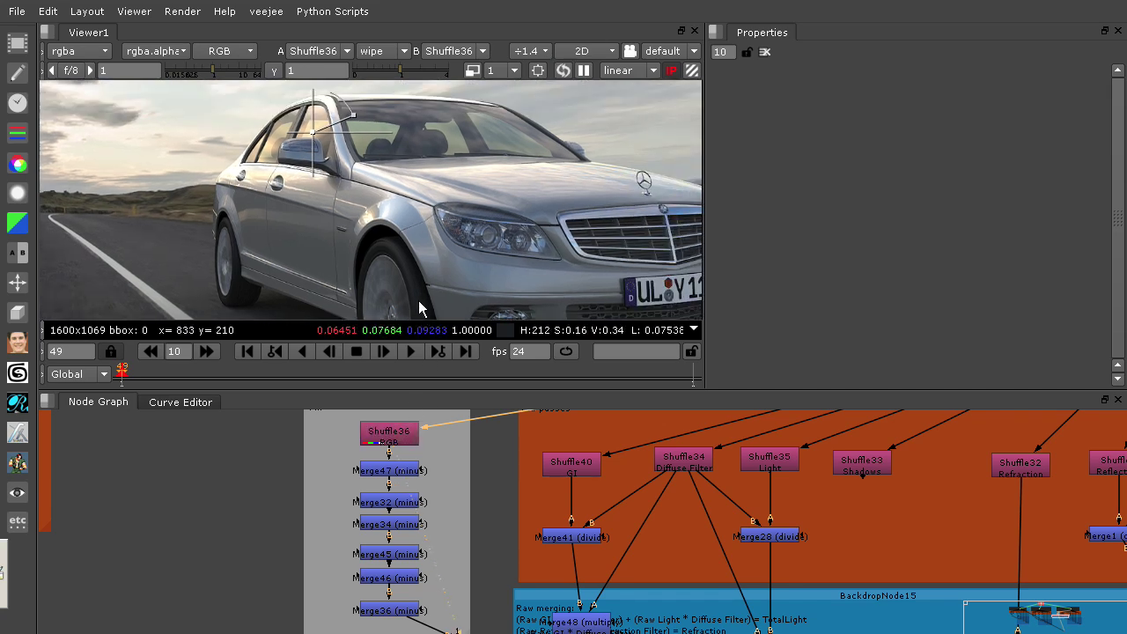
Inspect Merge47's operation and channel settings and view its background subtraction.
double_click(406, 473)
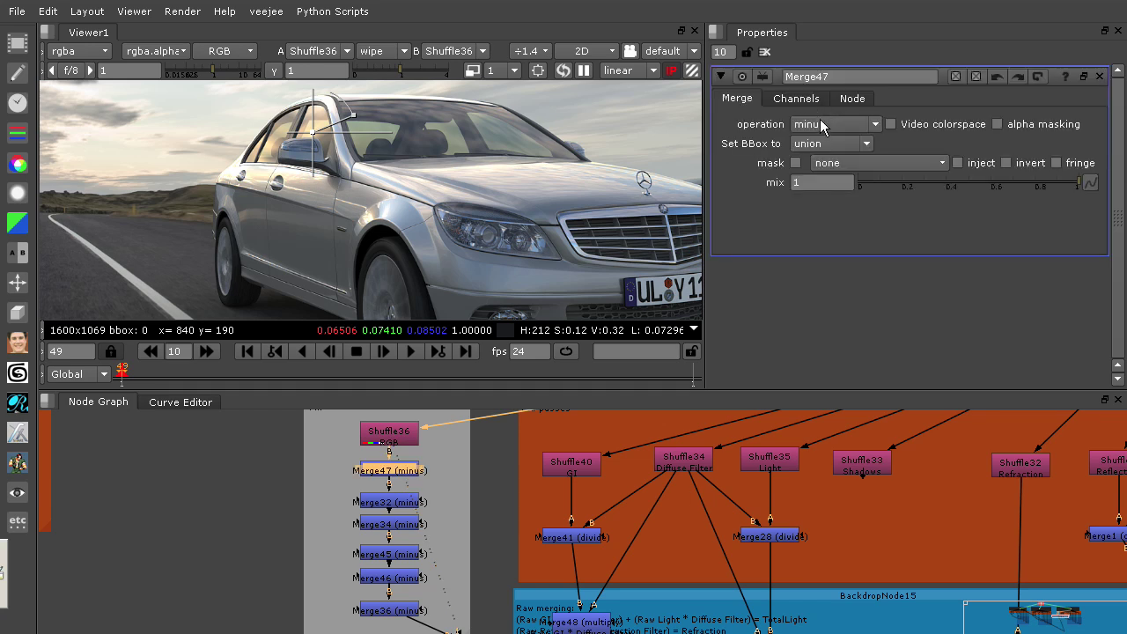
click(807, 99)
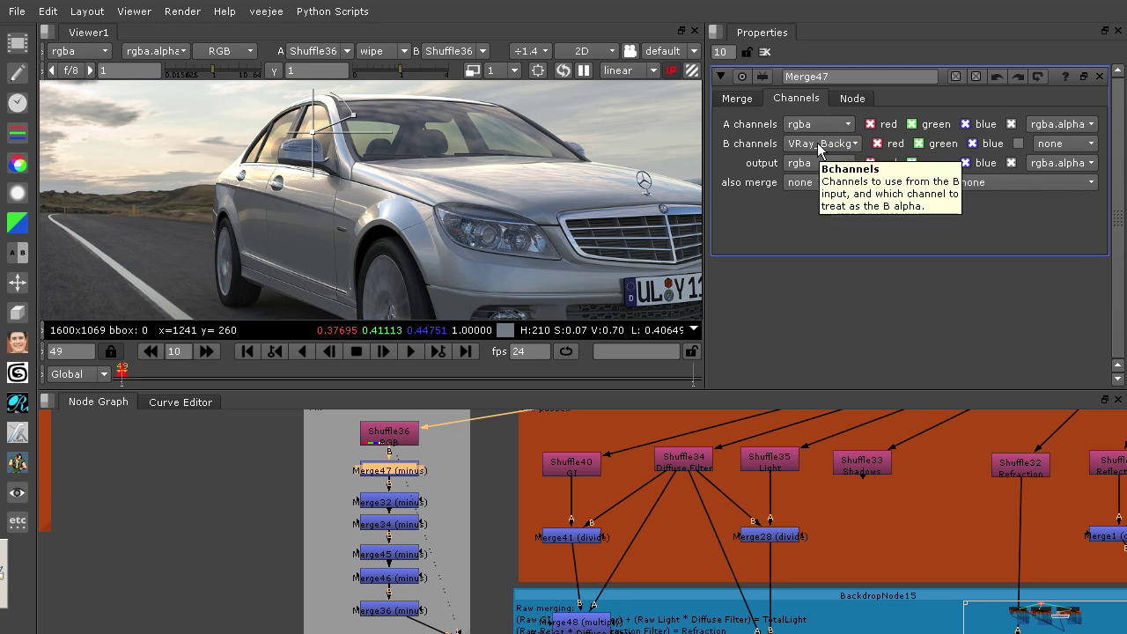
click(744, 99)
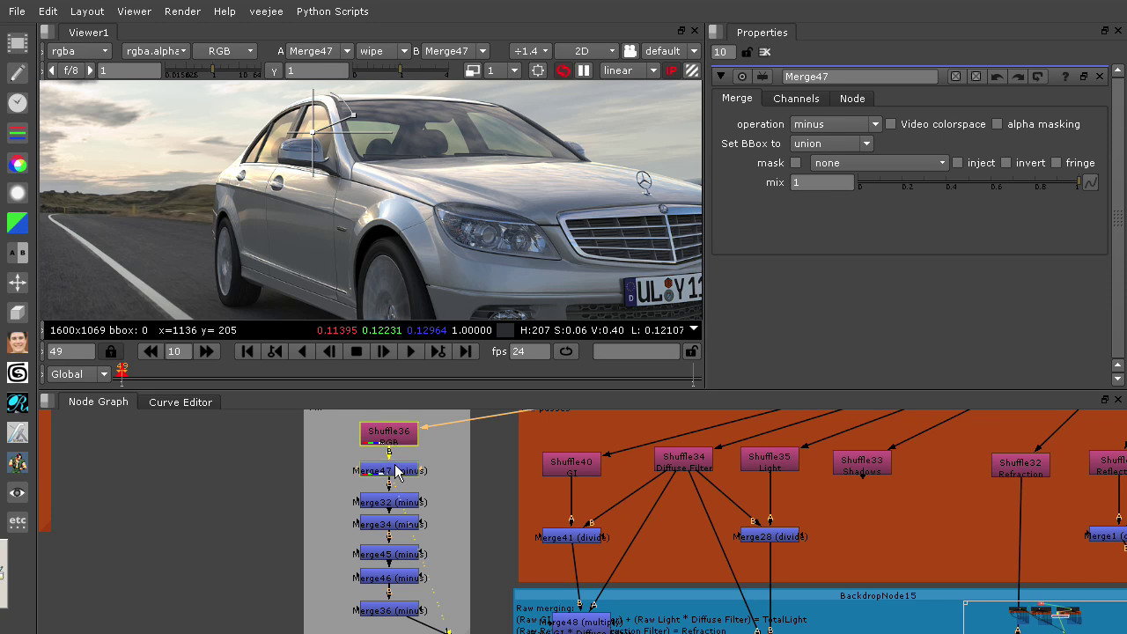
Check the B channels of Merge32 and Merge34 and view the specular and reflection subtractions in turn.
double_click(407, 509)
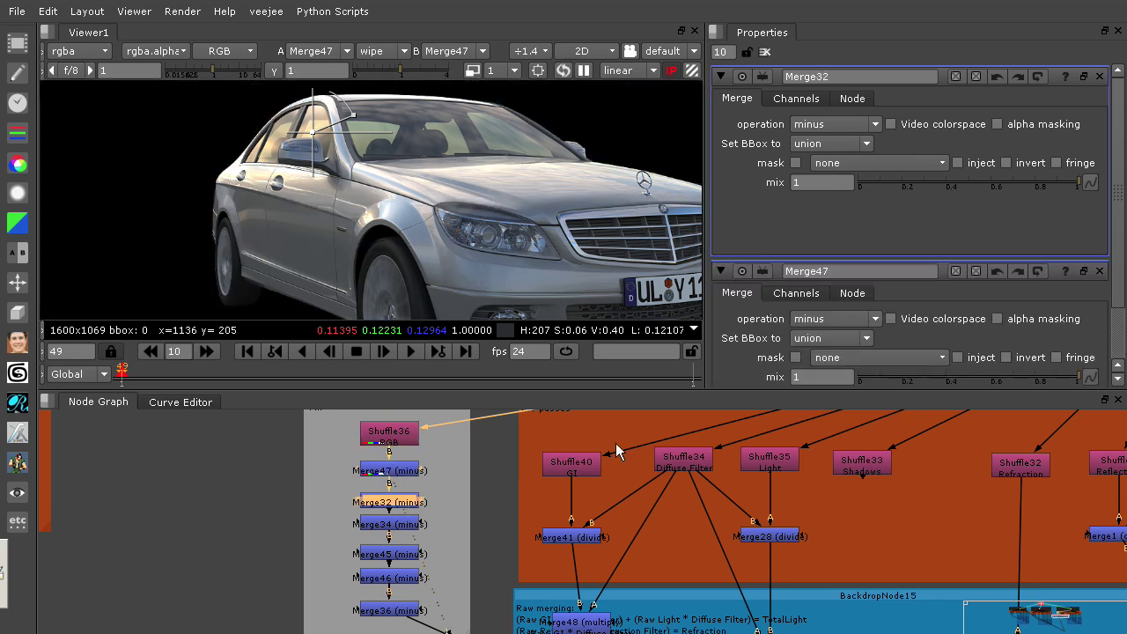
click(797, 99)
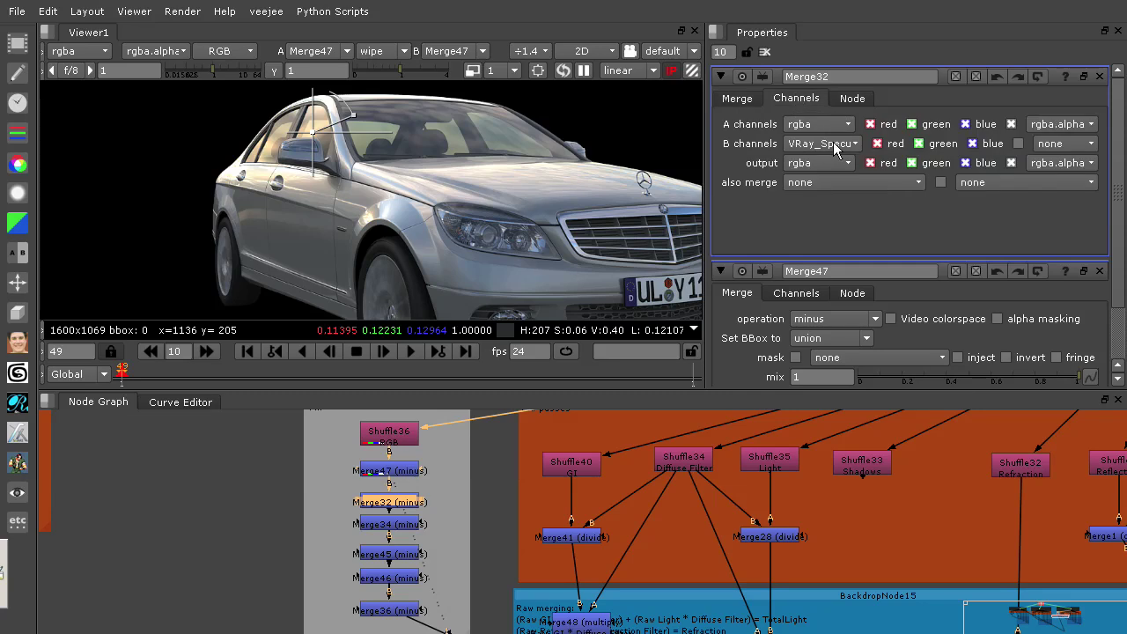
key(1)
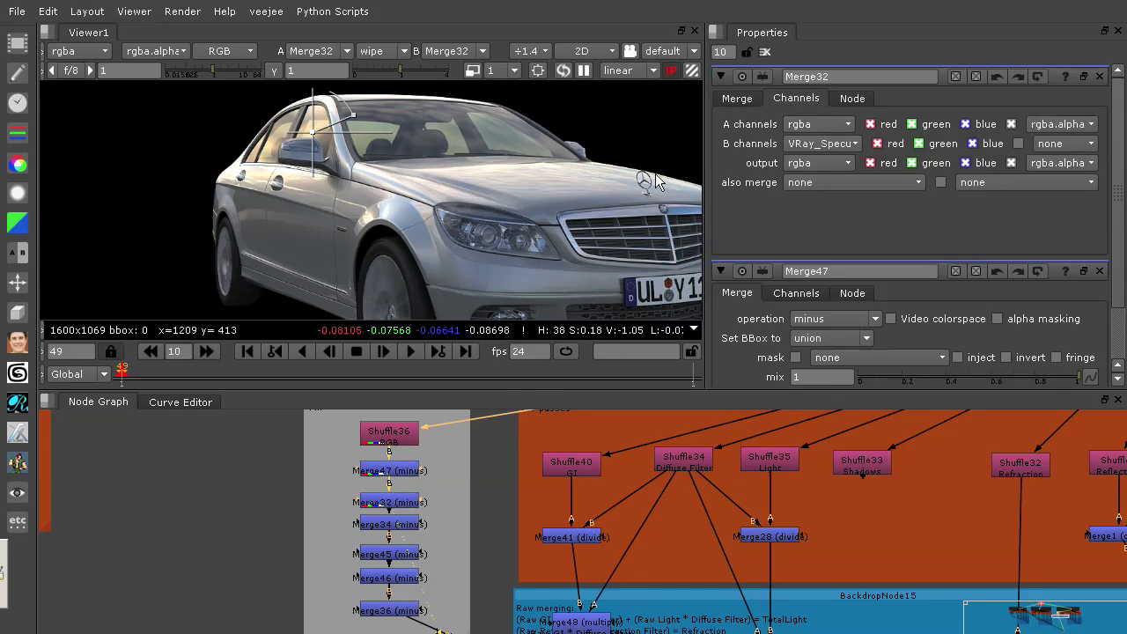
double_click(401, 527)
click(800, 98)
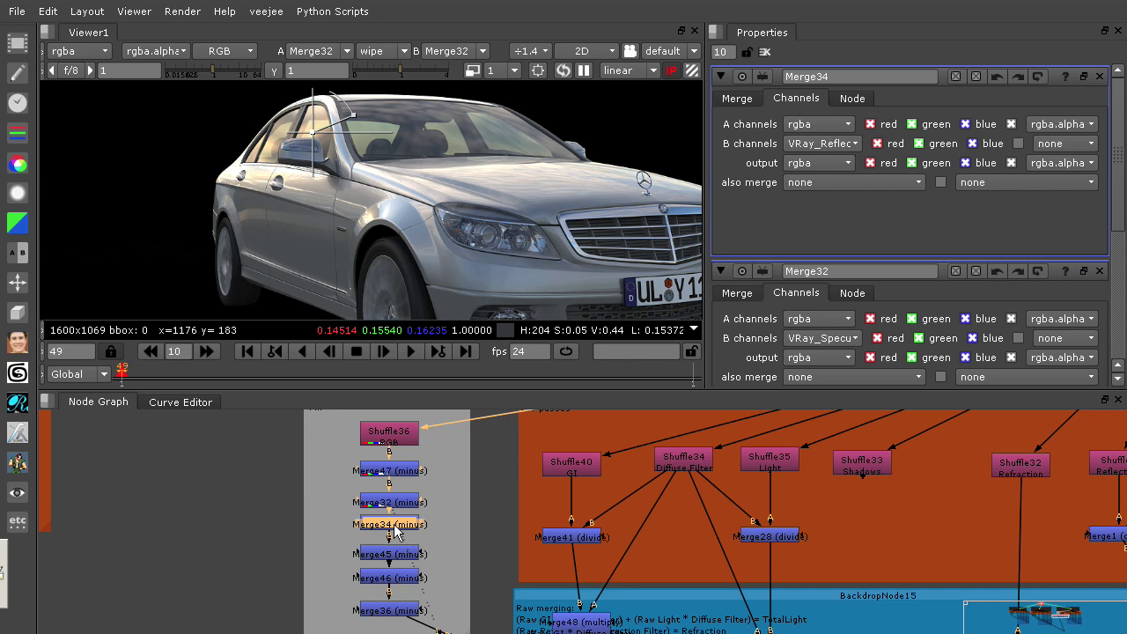
key(1)
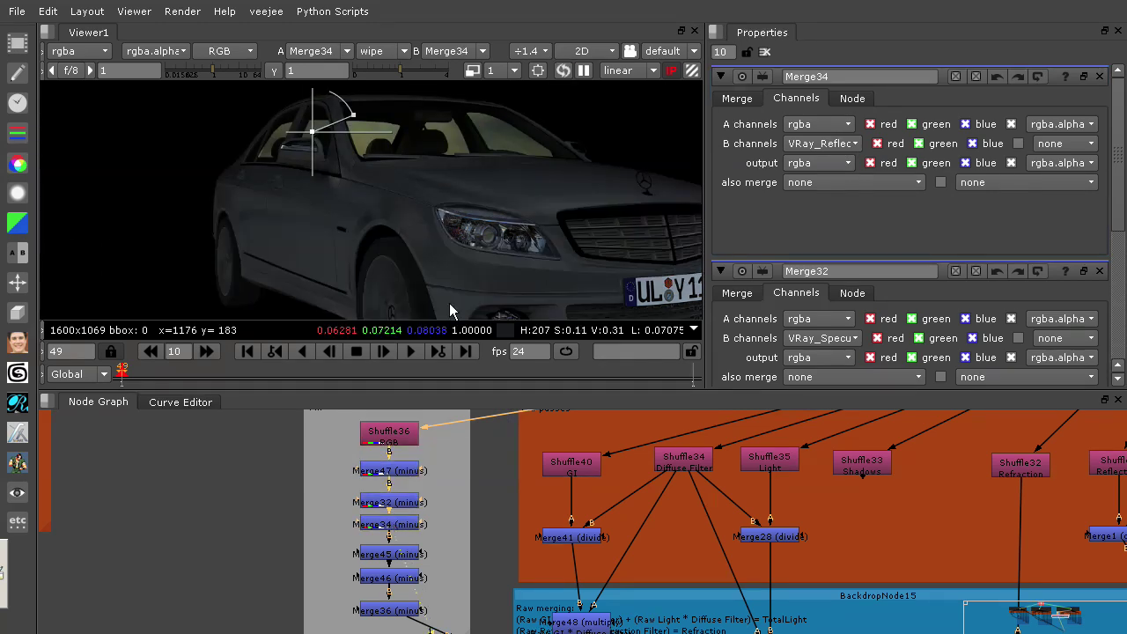
Frame the whole car, check Merge45's B channels and view the refraction subtraction.
middle_drag(453, 211, 422, 191)
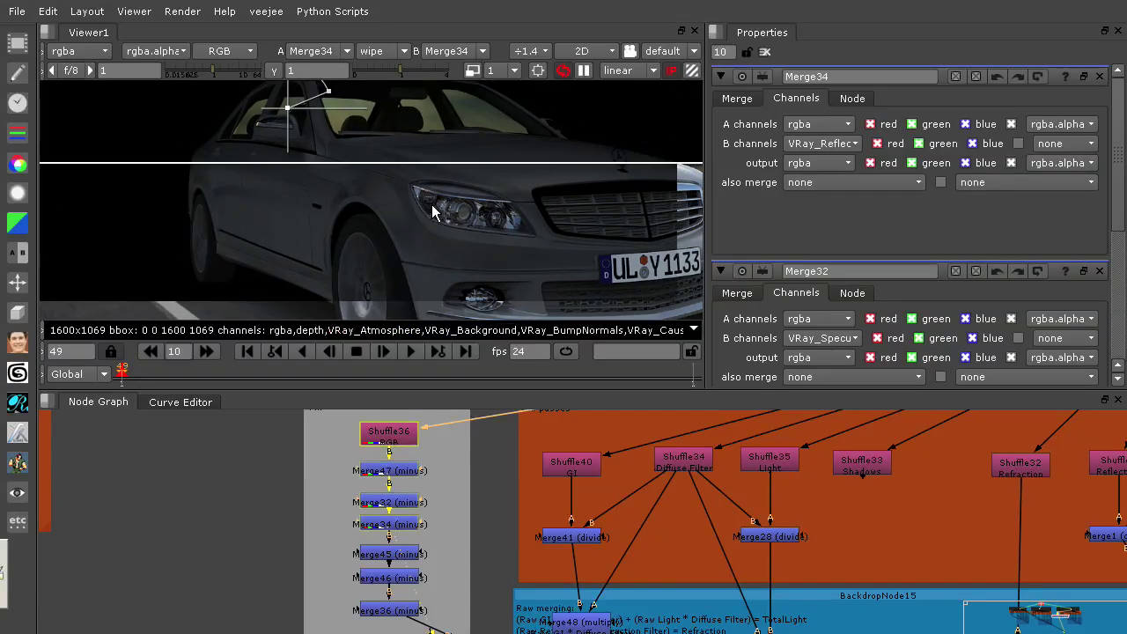
scroll(431, 212, down, 2)
click(408, 560)
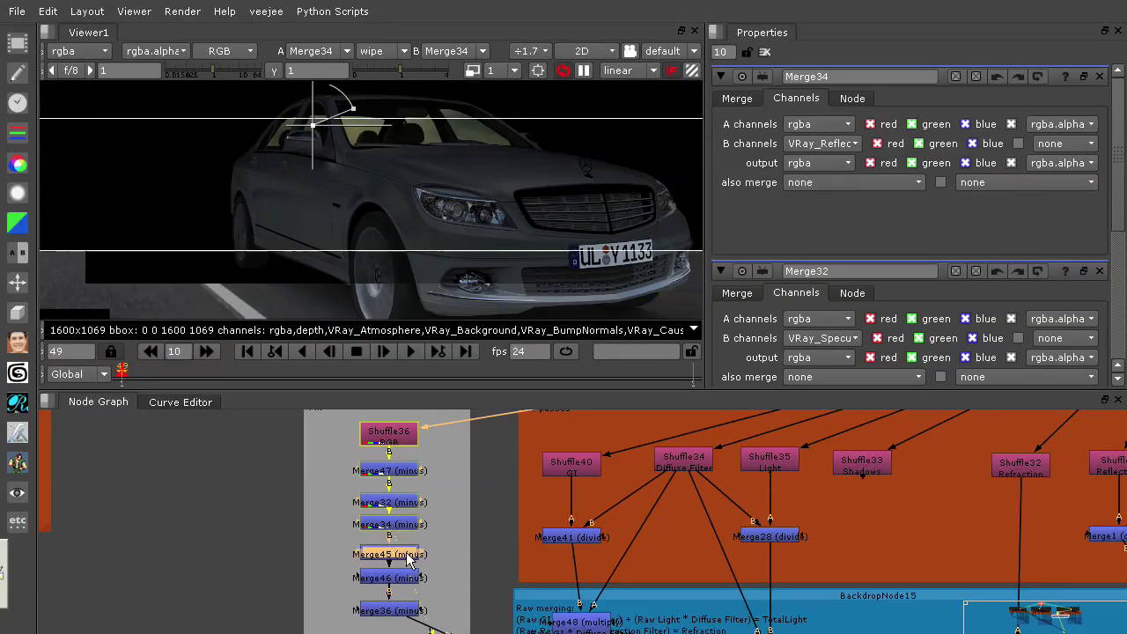
double_click(408, 560)
click(797, 99)
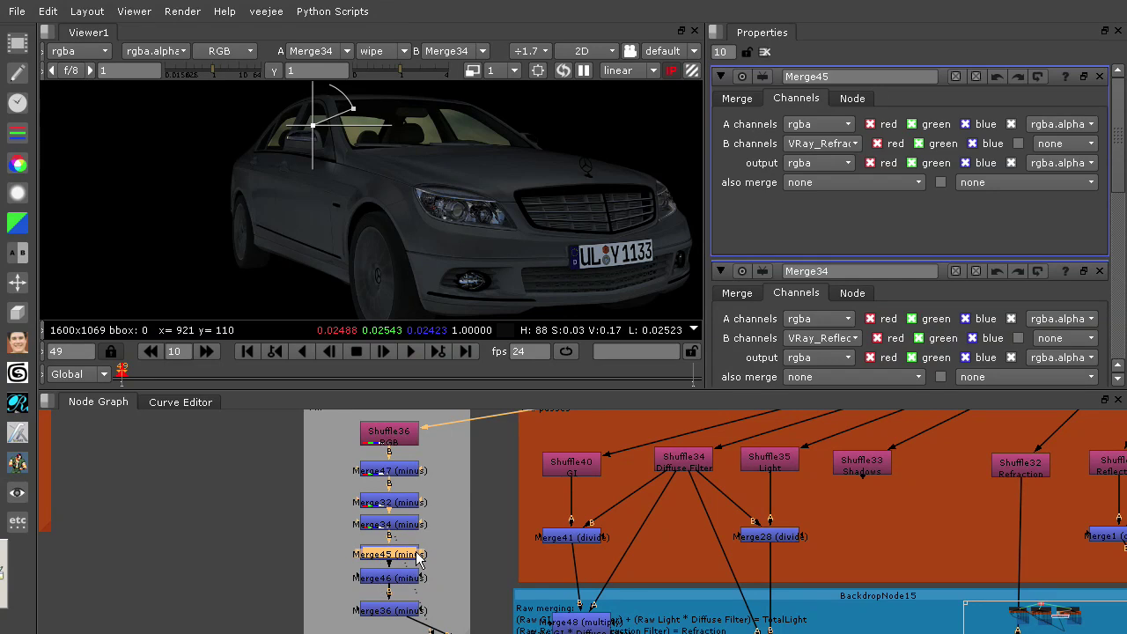
key(1)
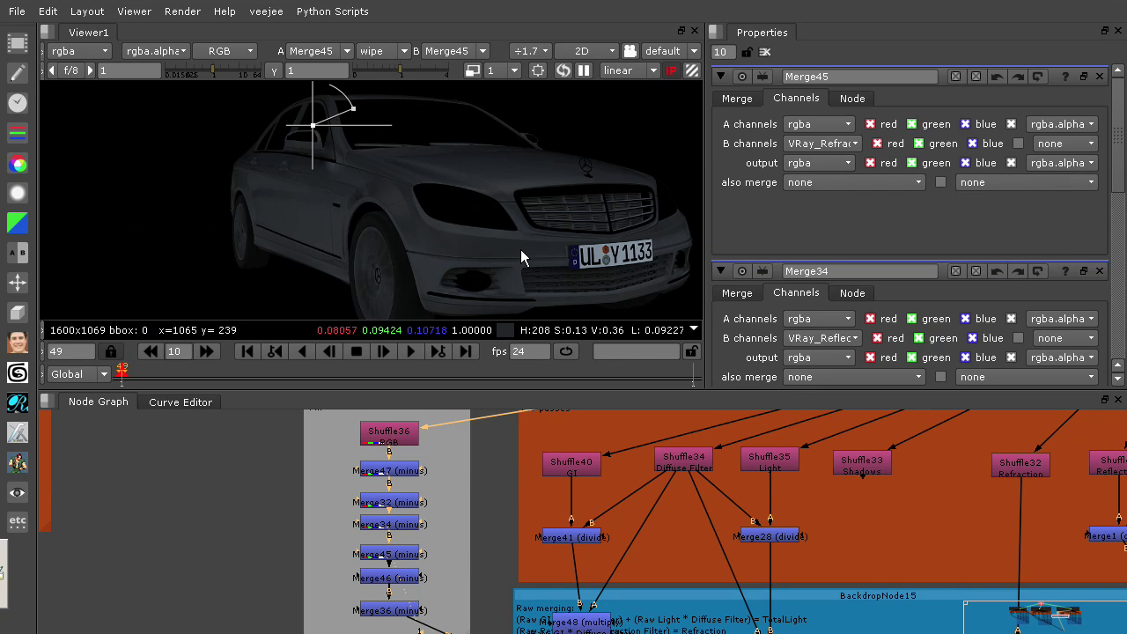
Check Merge46's B channels and view the result of its lighting subtraction.
middle_drag(492, 513, 458, 478)
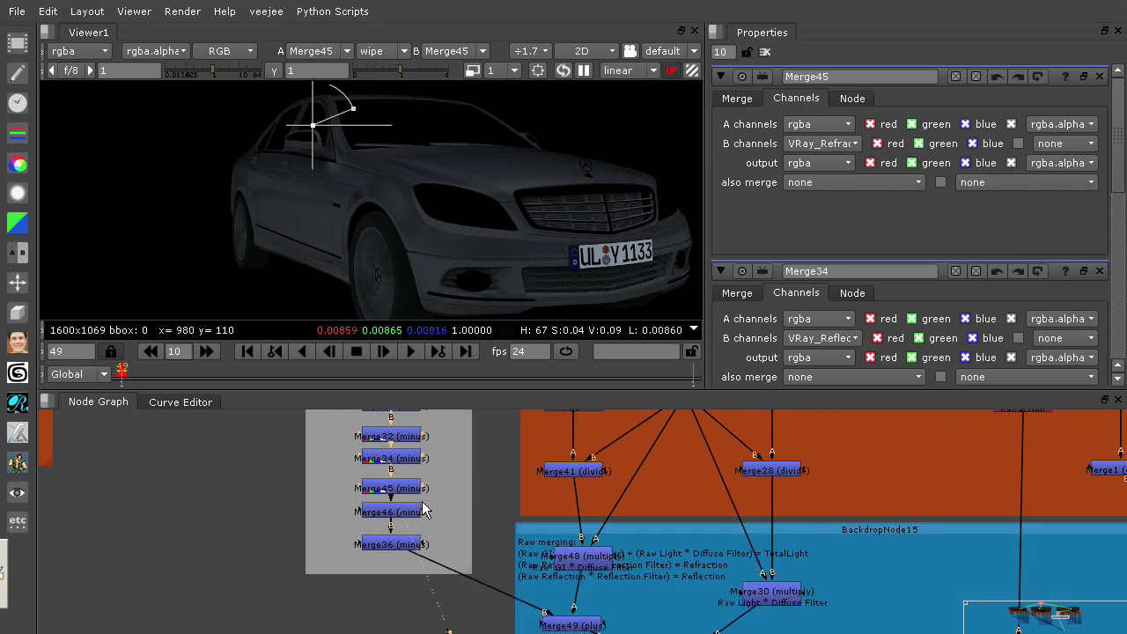
double_click(392, 512)
click(800, 99)
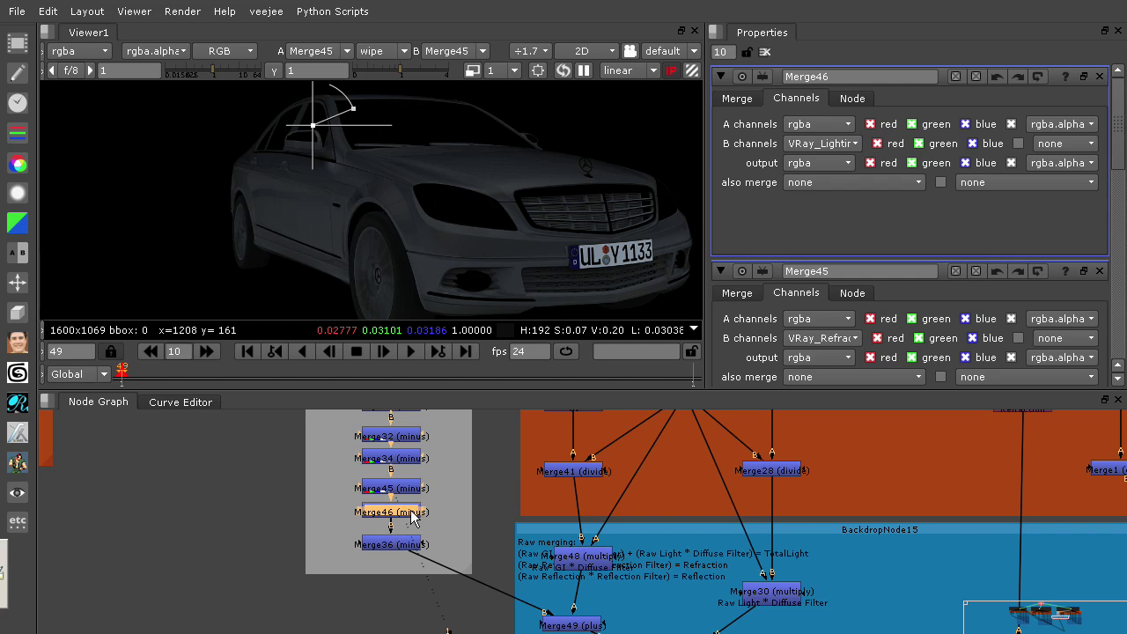
key(1)
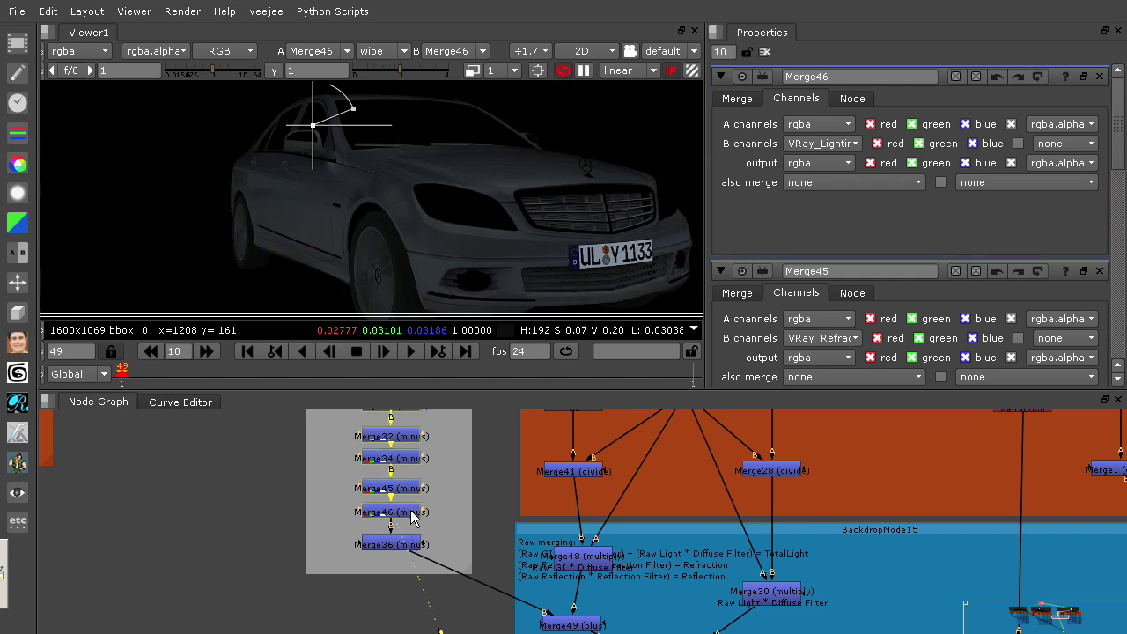
Check Merge36's B channels and view the global illumination subtraction in a maximized viewer.
click(408, 546)
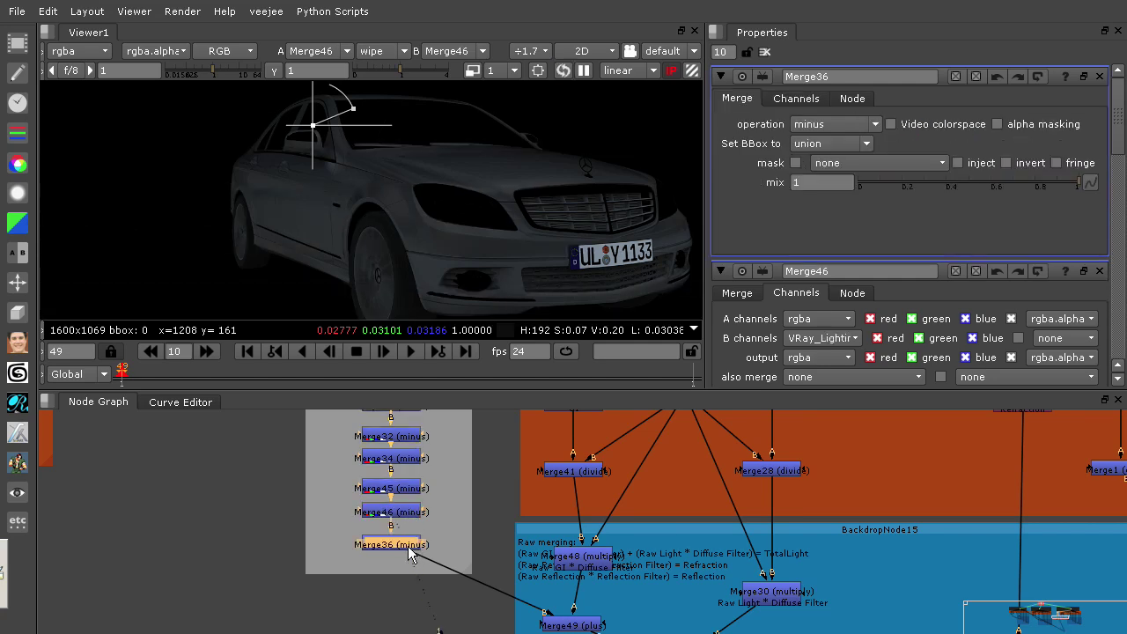
click(818, 99)
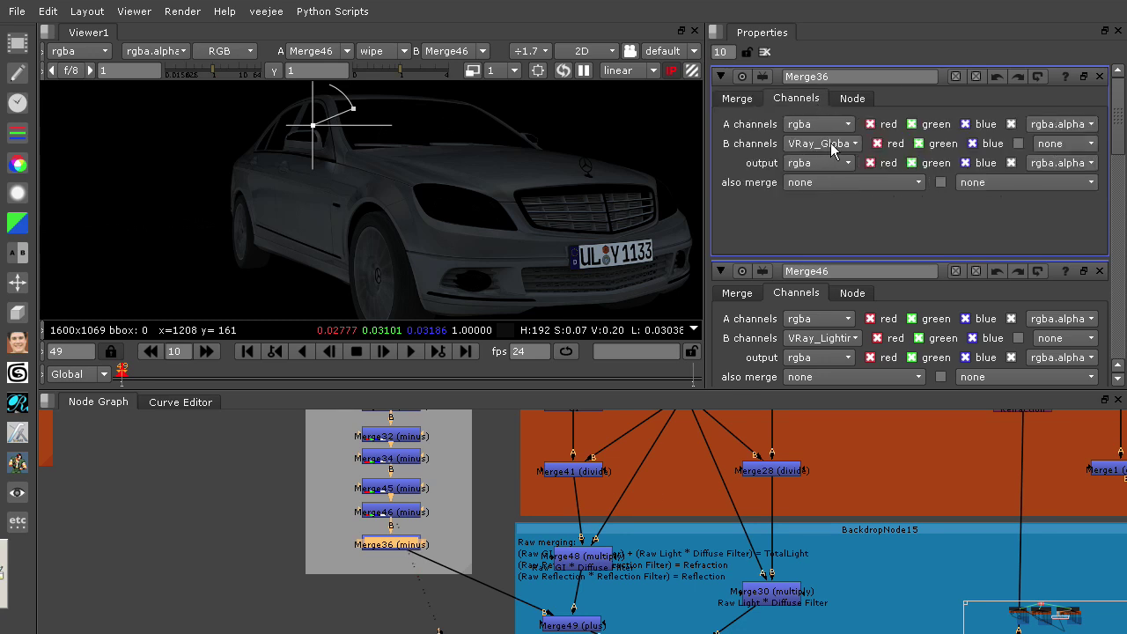
key(1)
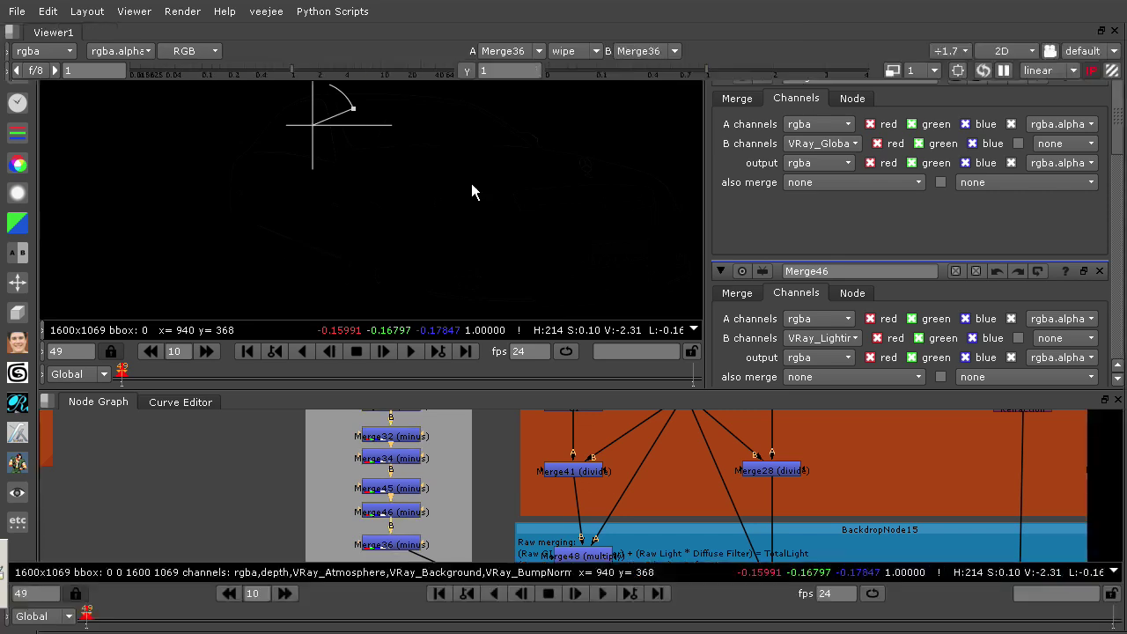
key(space)
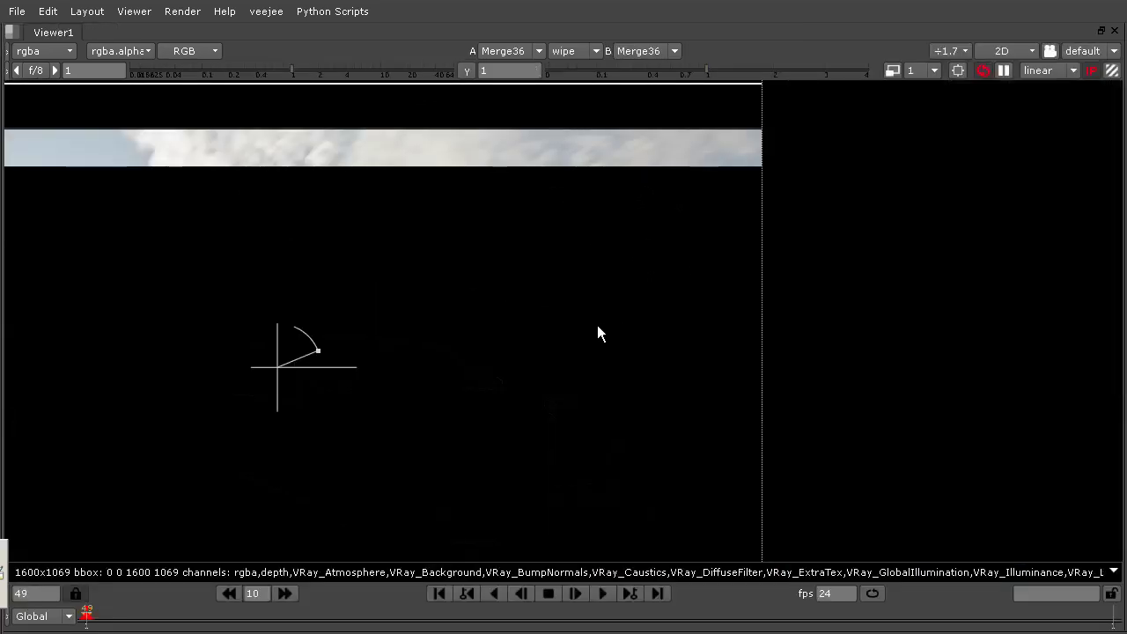
Frame the Merge36 result and examine its remaining edges up close around the car's front.
key(f)
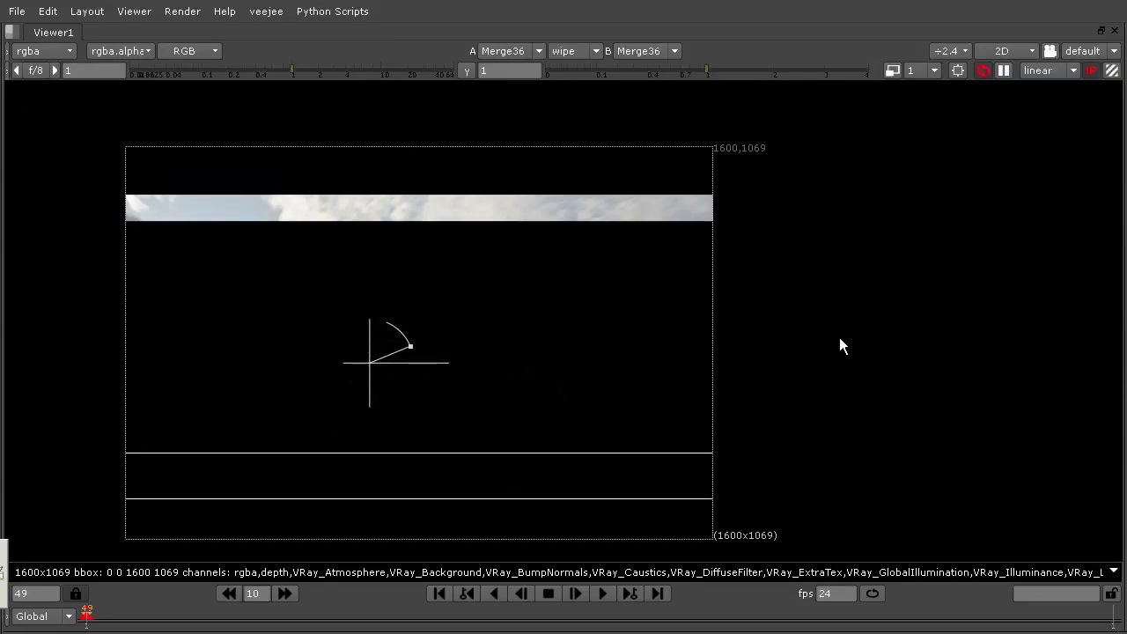
key(f)
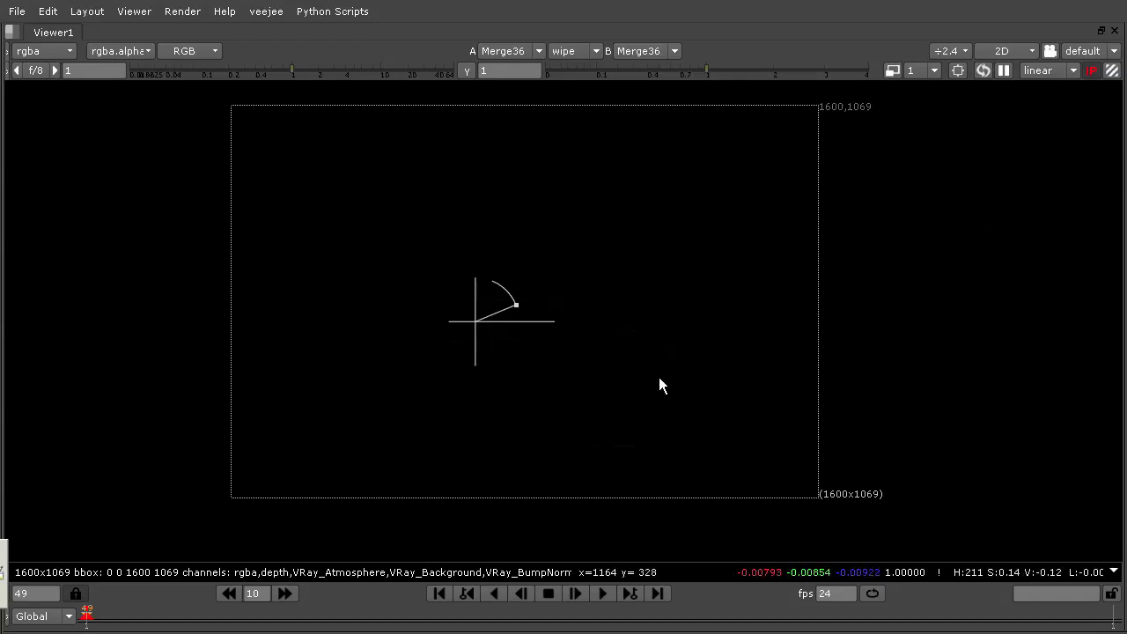
scroll(667, 380, up, 2)
scroll(668, 375, up, 2)
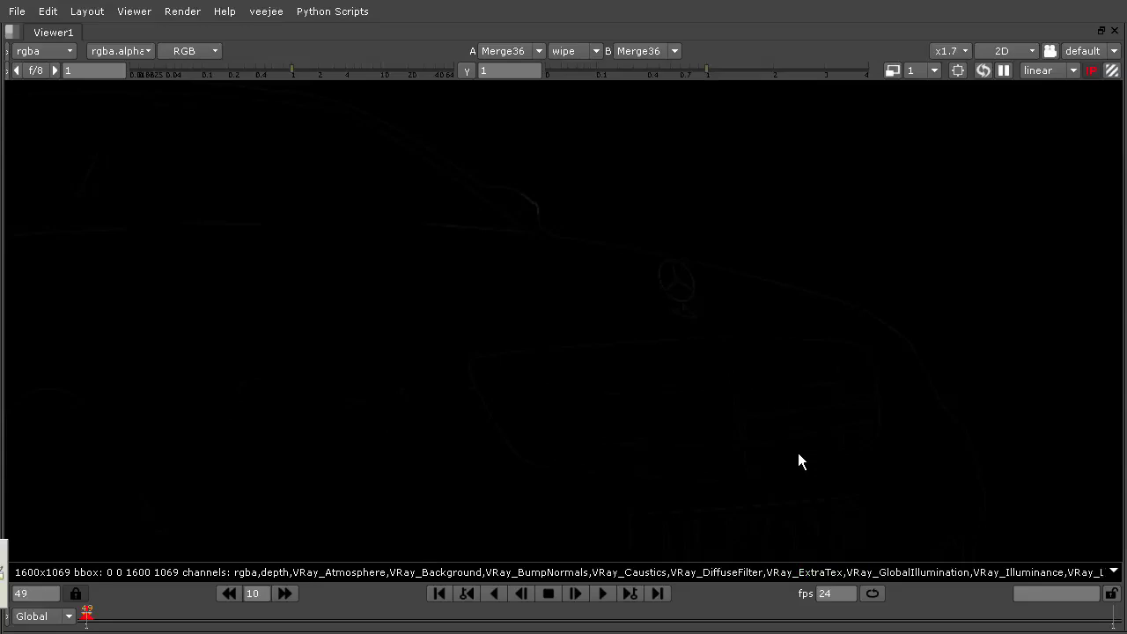
middle_drag(798, 453, 787, 372)
scroll(740, 343, down, 5)
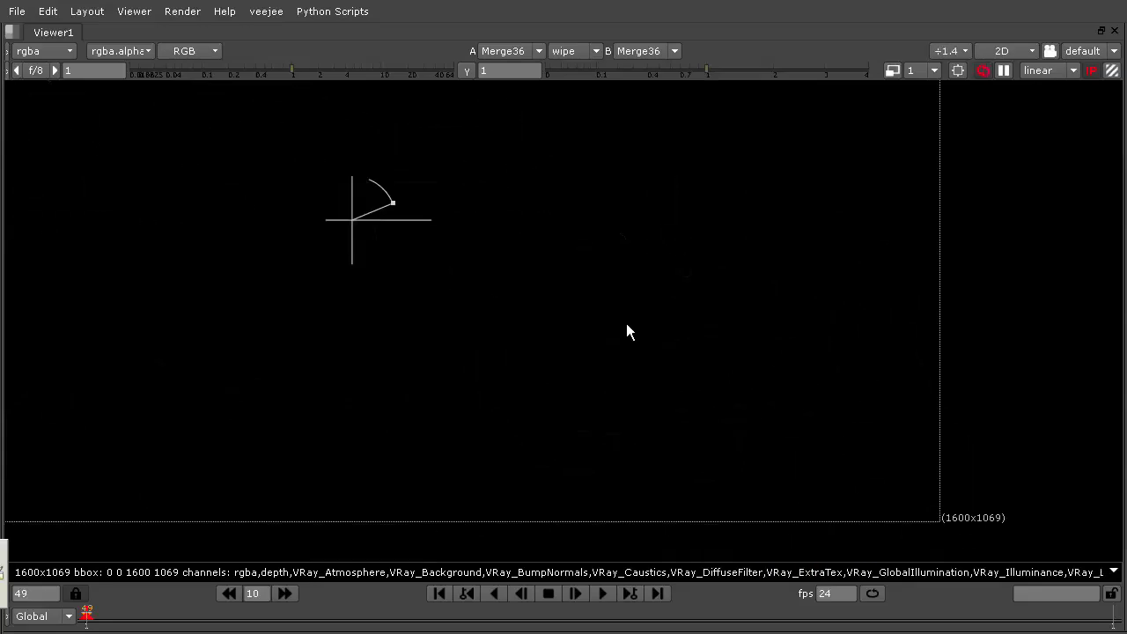
Inspect the Merge36 leftovers with viewer gamma at 3.9 and gain at 36 in turn, resetting each.
drag(717, 63, 864, 52)
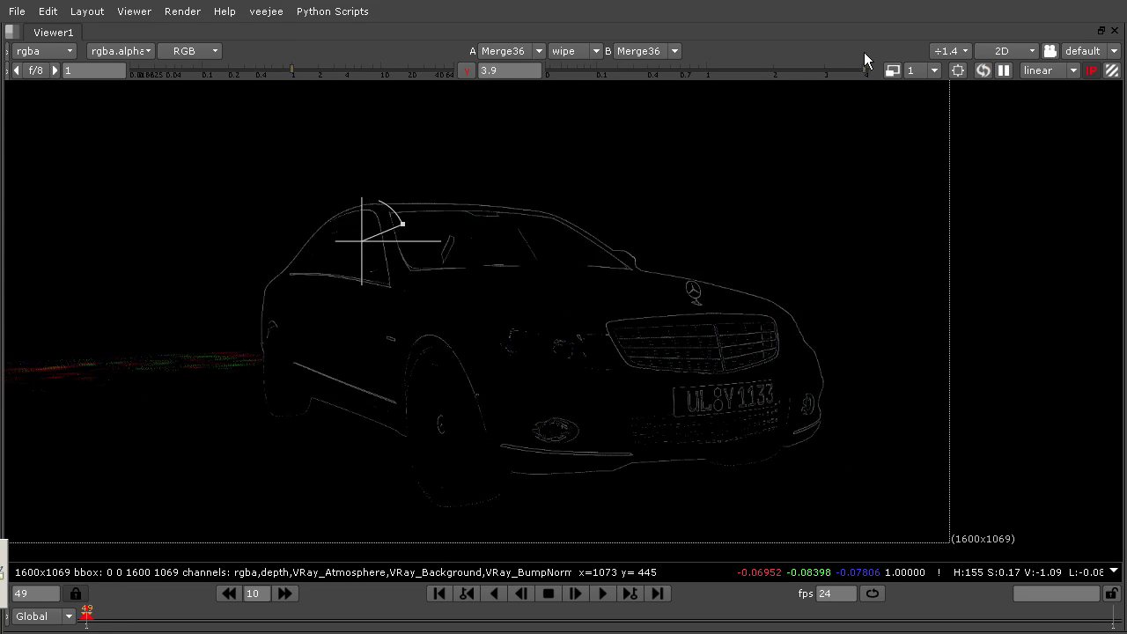
click(466, 71)
drag(294, 69, 434, 70)
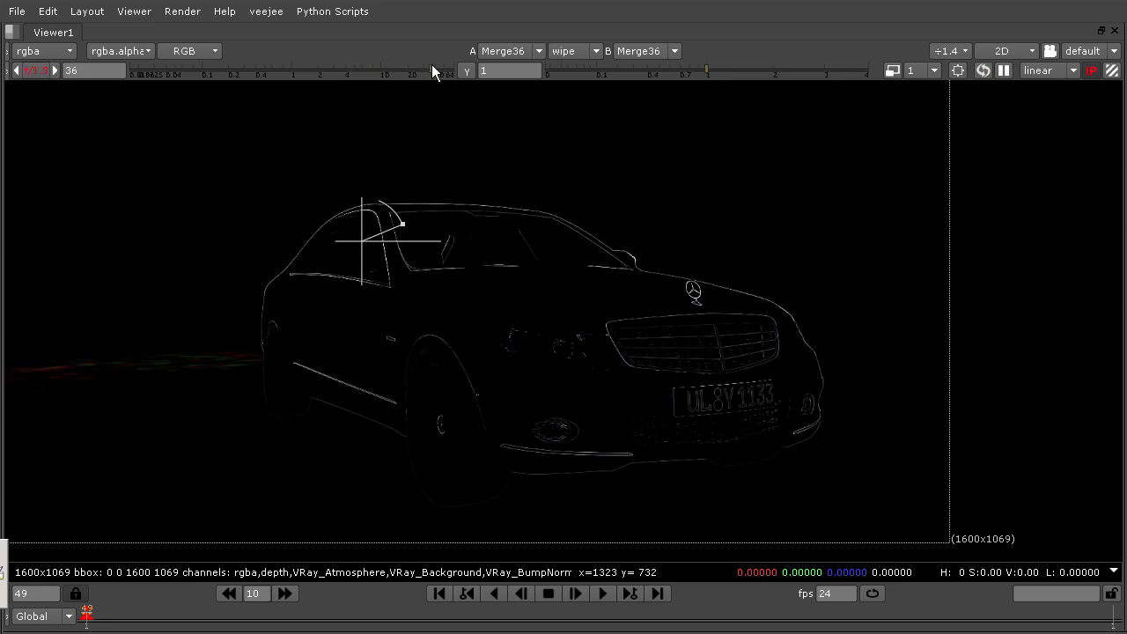
click(36, 71)
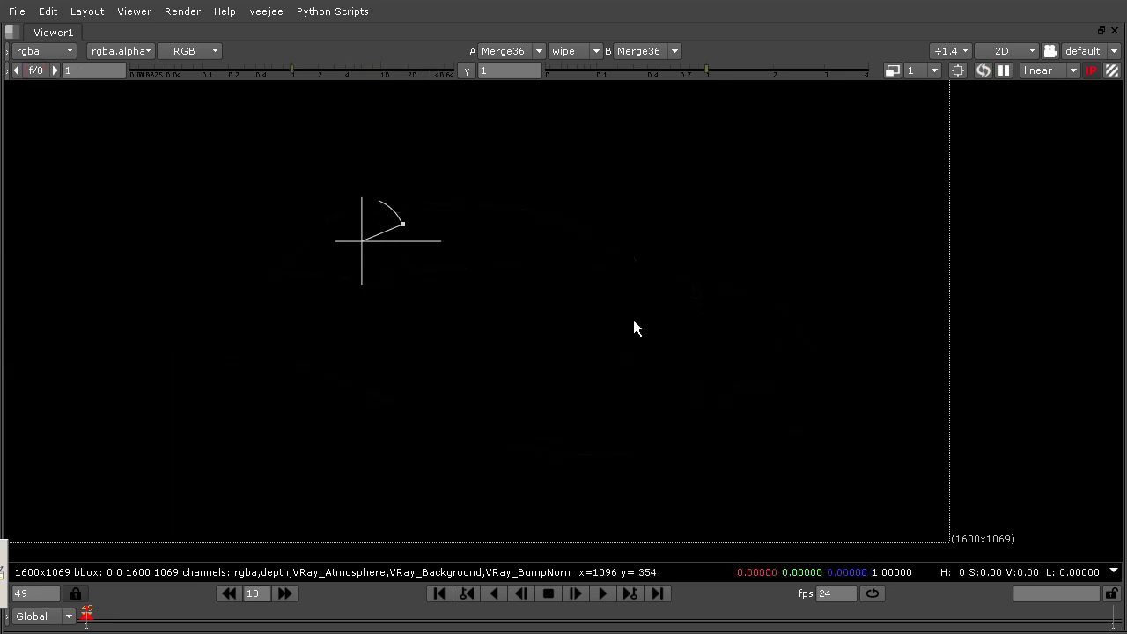
Restore the full layout and review the Fix group's chain from Shuffle36 to Merge36 beside its result.
scroll(632, 325, down, 4)
middle_drag(715, 297, 703, 326)
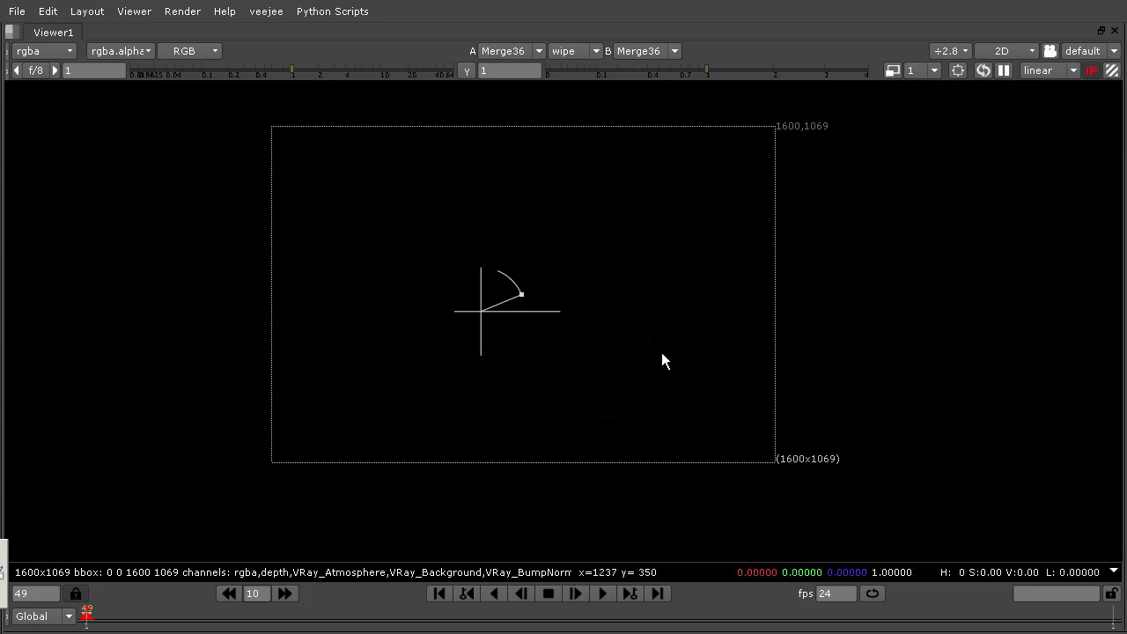
key(space)
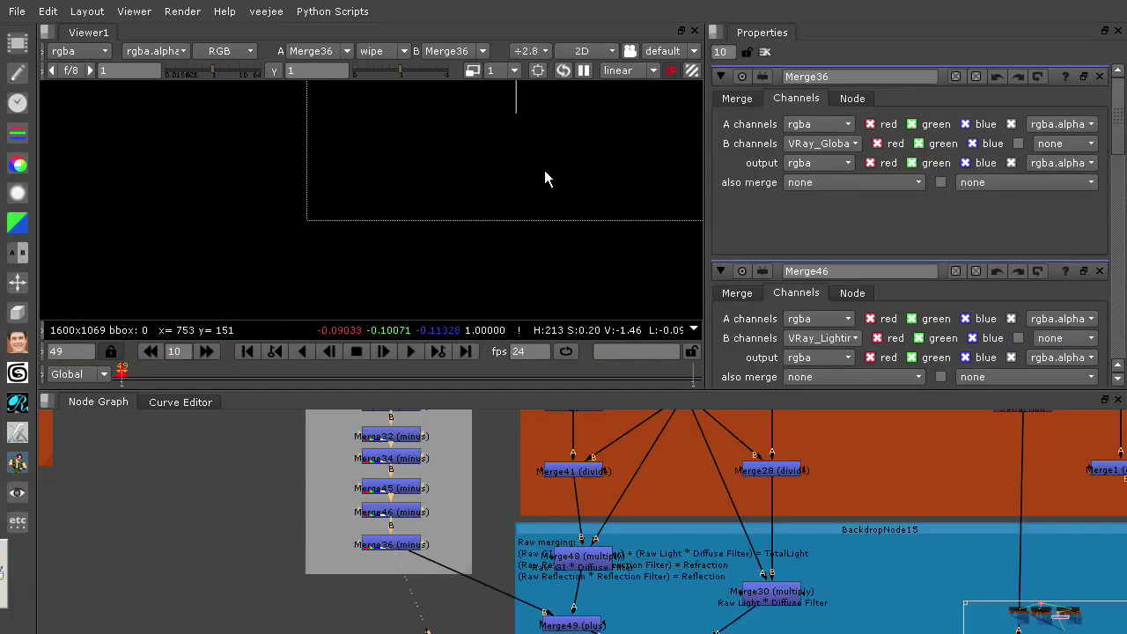
middle_drag(544, 170, 483, 187)
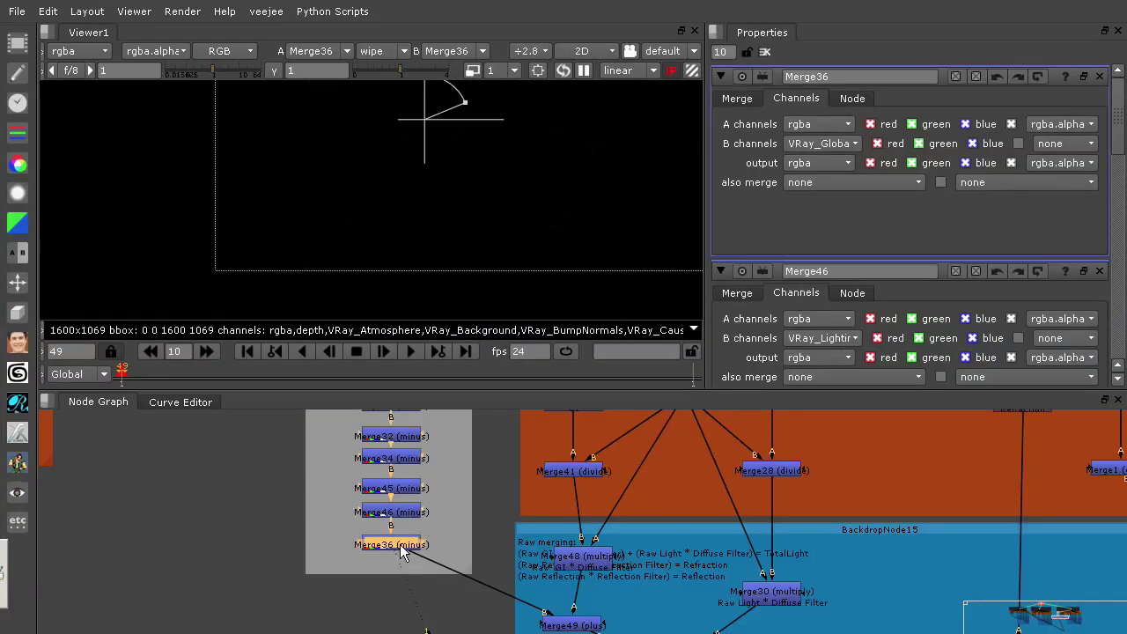
scroll(483, 436, down, 1)
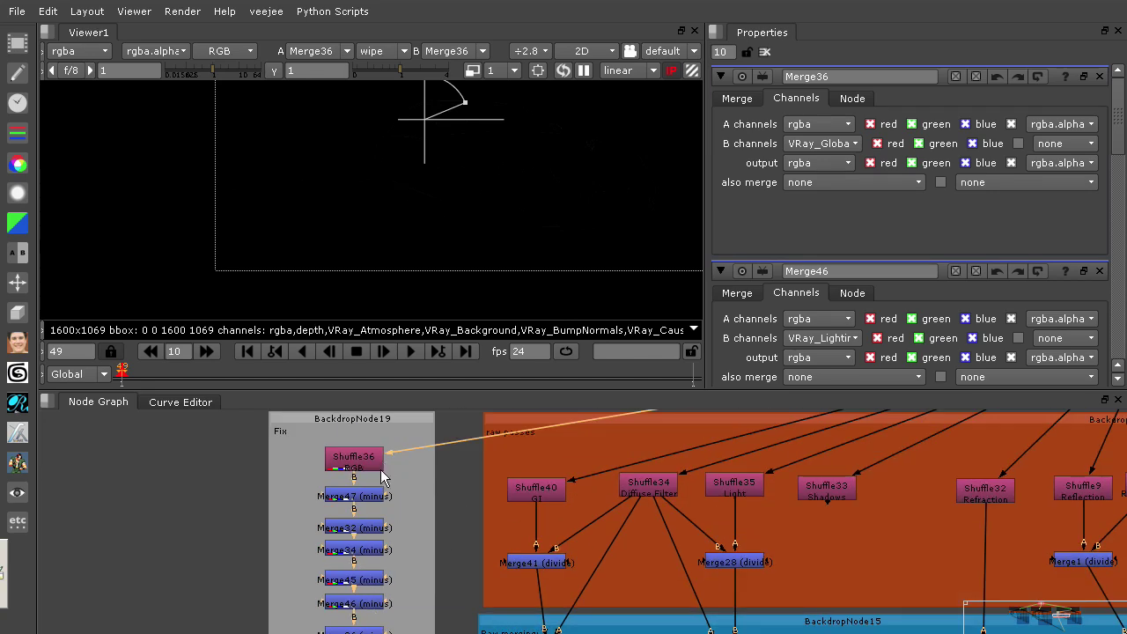
scroll(418, 476, up, 1)
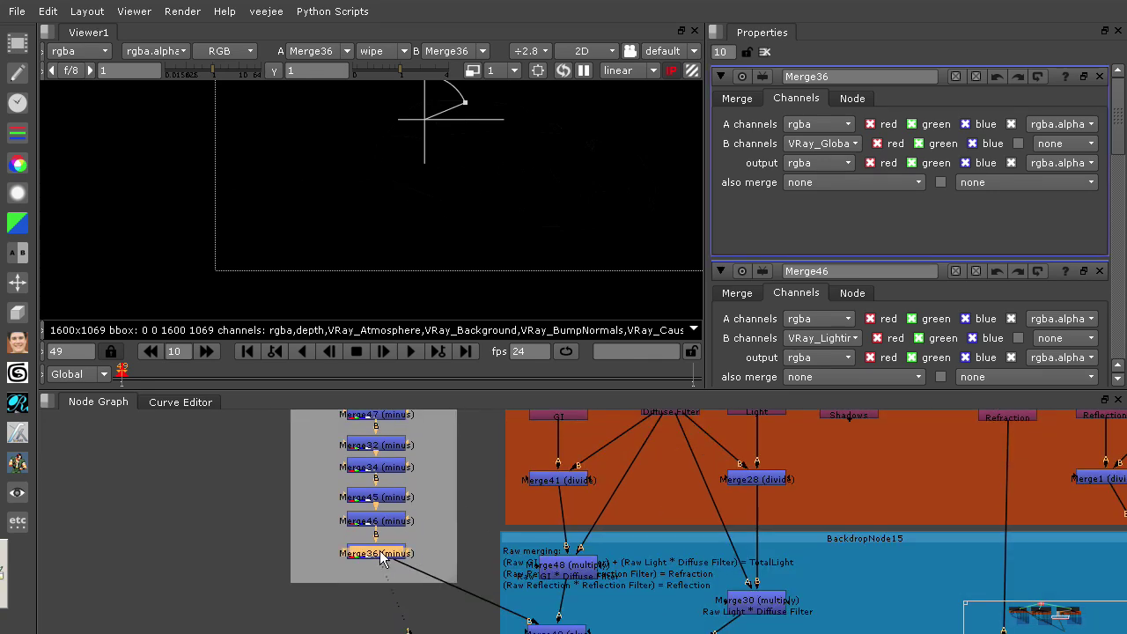
middle_drag(546, 201, 464, 252)
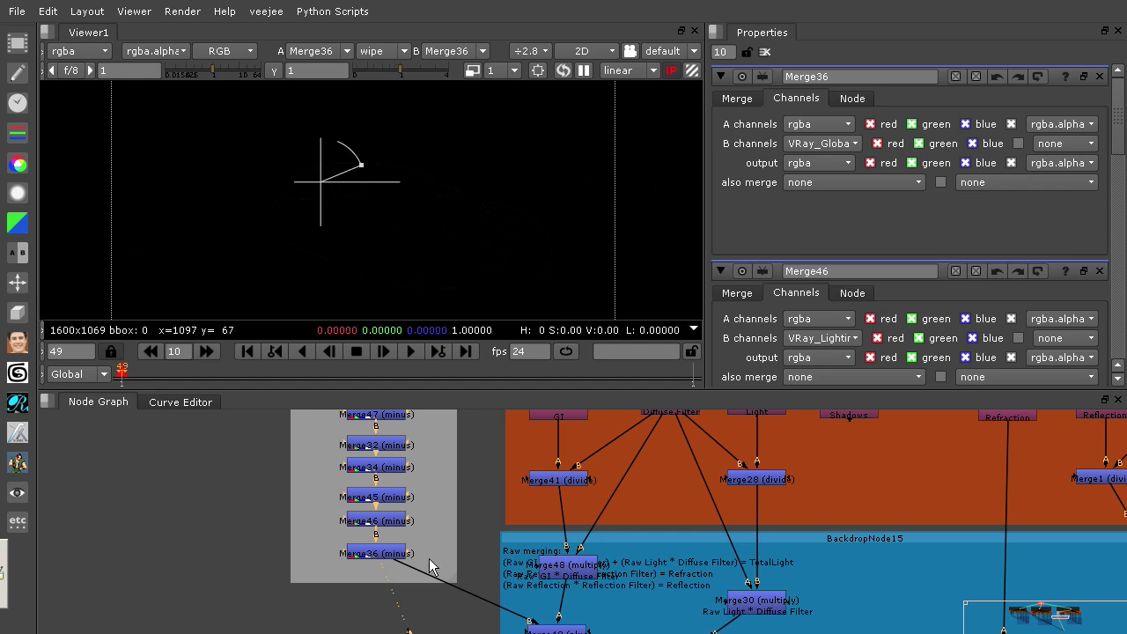
Follow Merge36's output into the raw merging group and view the result of Merge49.
middle_drag(433, 564, 322, 494)
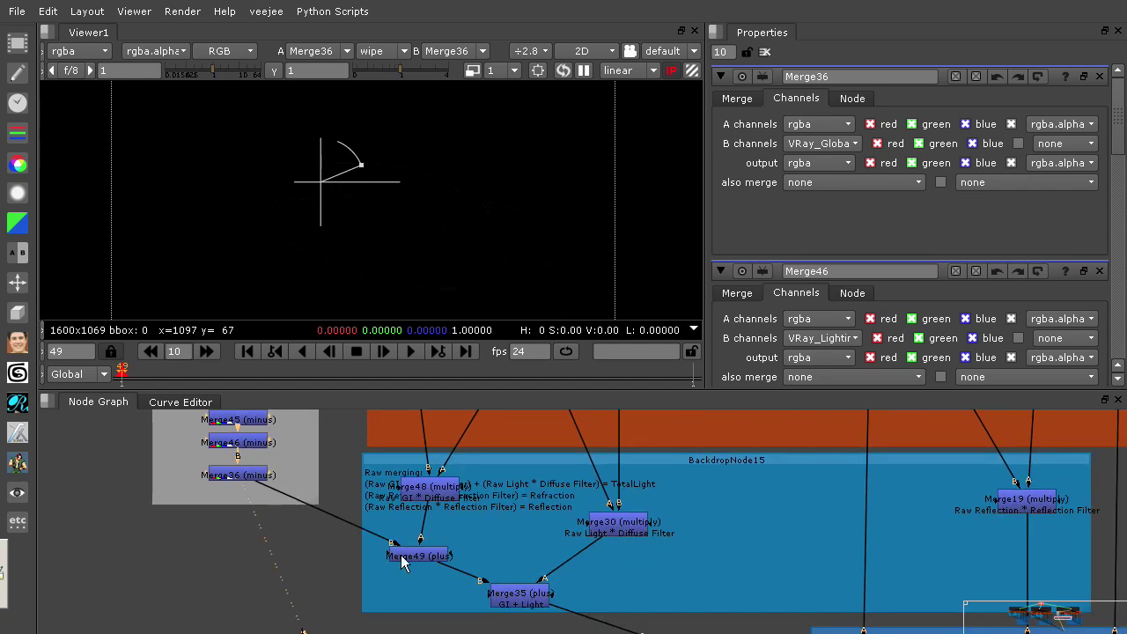
middle_drag(473, 530, 467, 496)
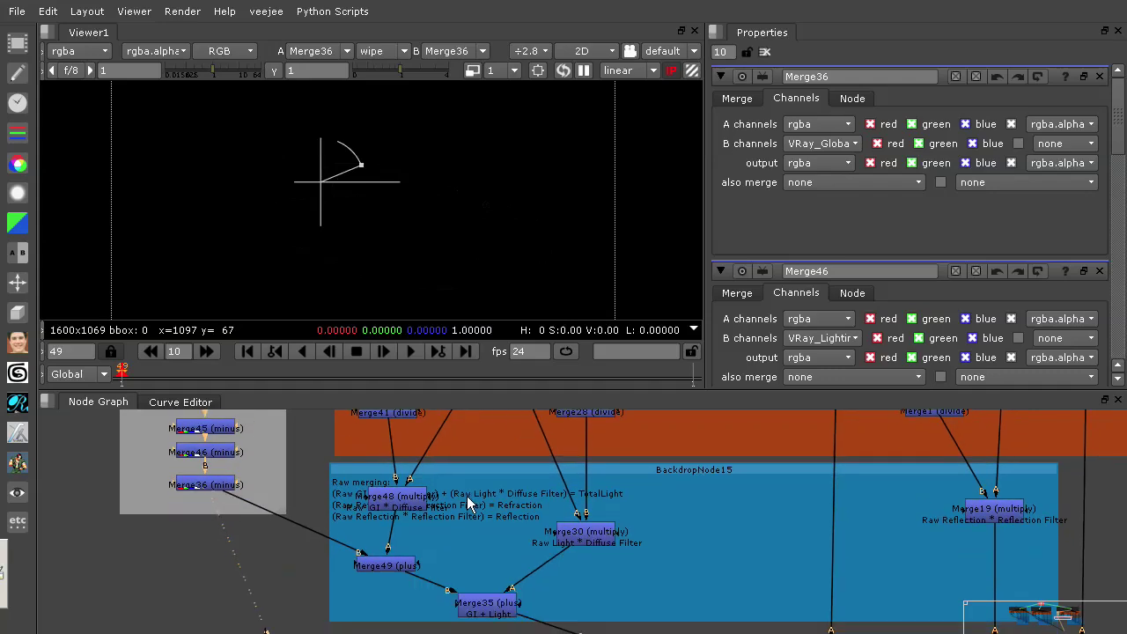
click(398, 565)
key(1)
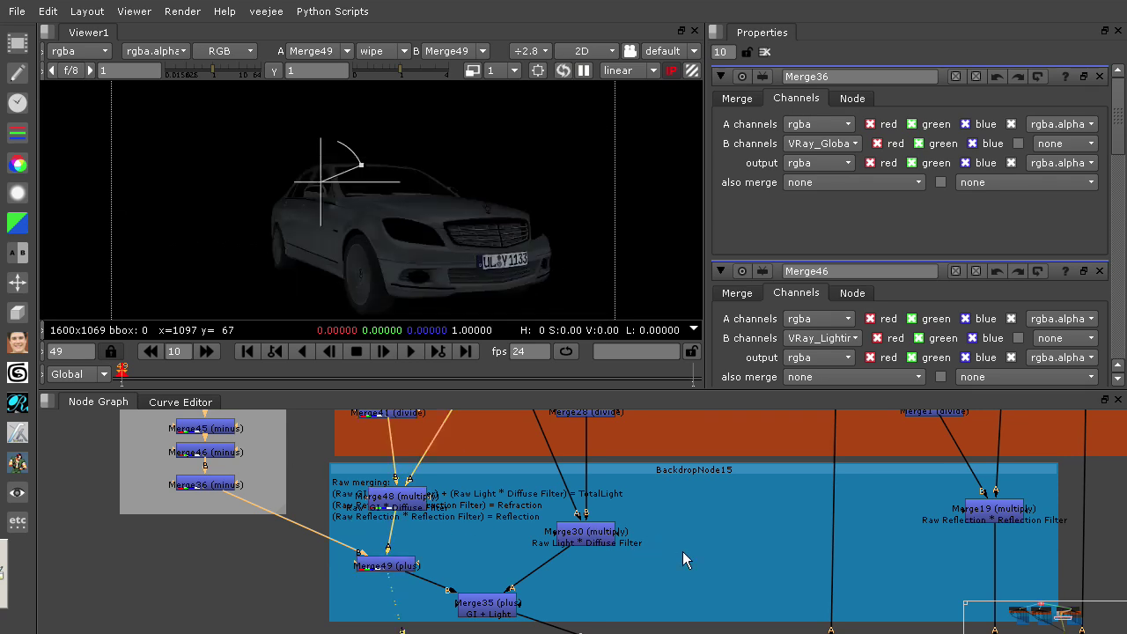
Load the third comp's final Merge26 into the viewer for a wipe comparison against Read2.
middle_drag(683, 551, 565, 449)
click(664, 471)
key(space)
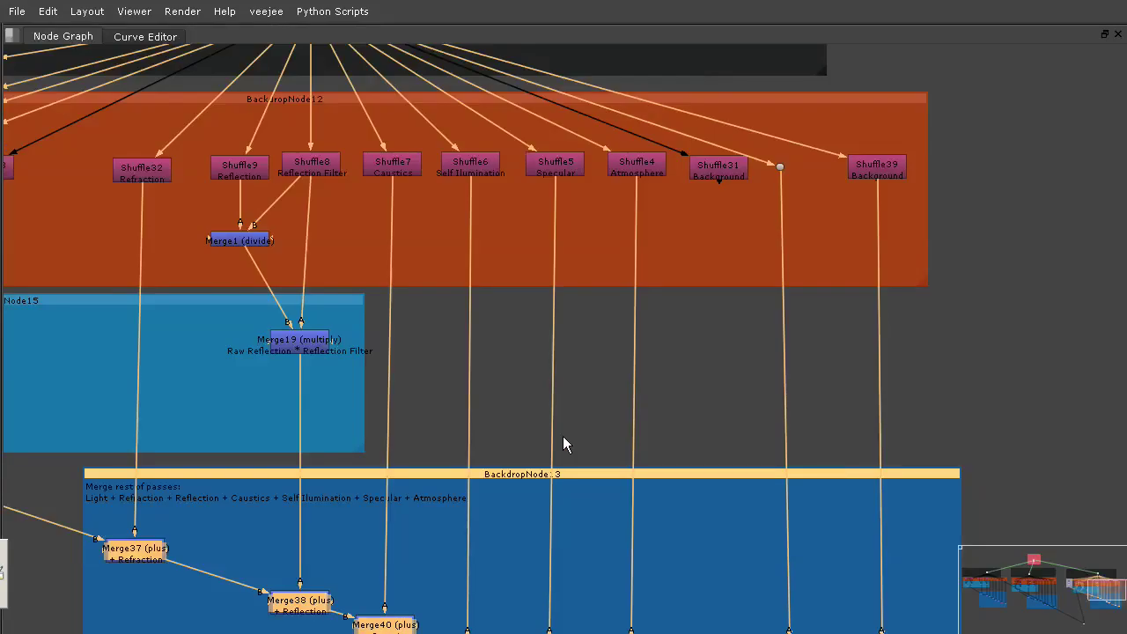
middle_drag(443, 183, 687, 428)
click(567, 238)
key(1)
click(659, 427)
key(1)
click(687, 473)
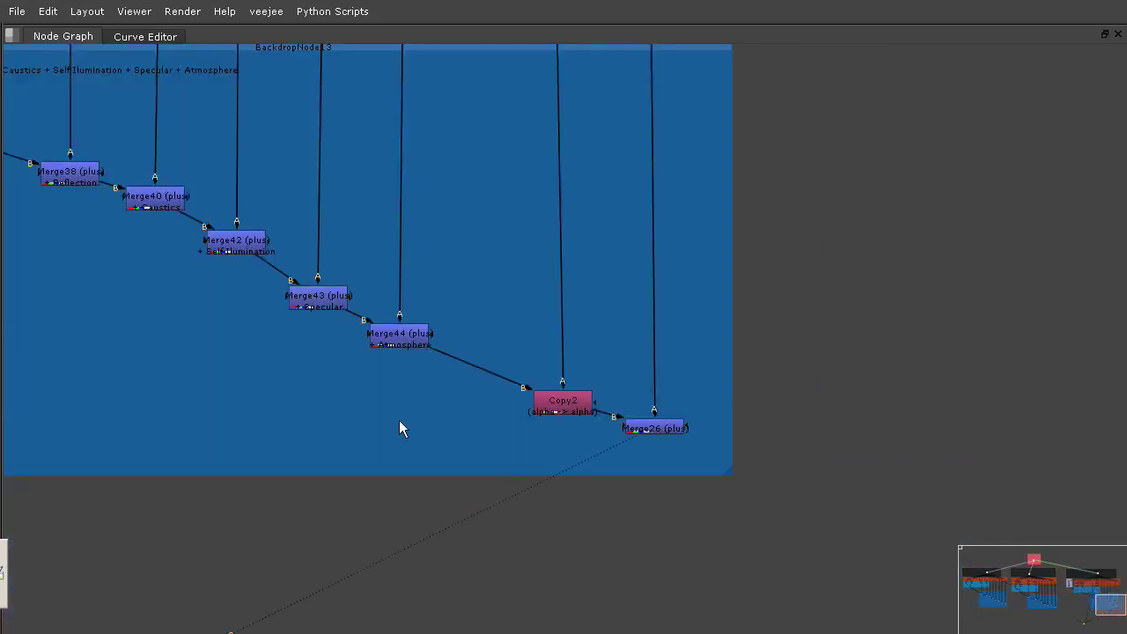
key(space)
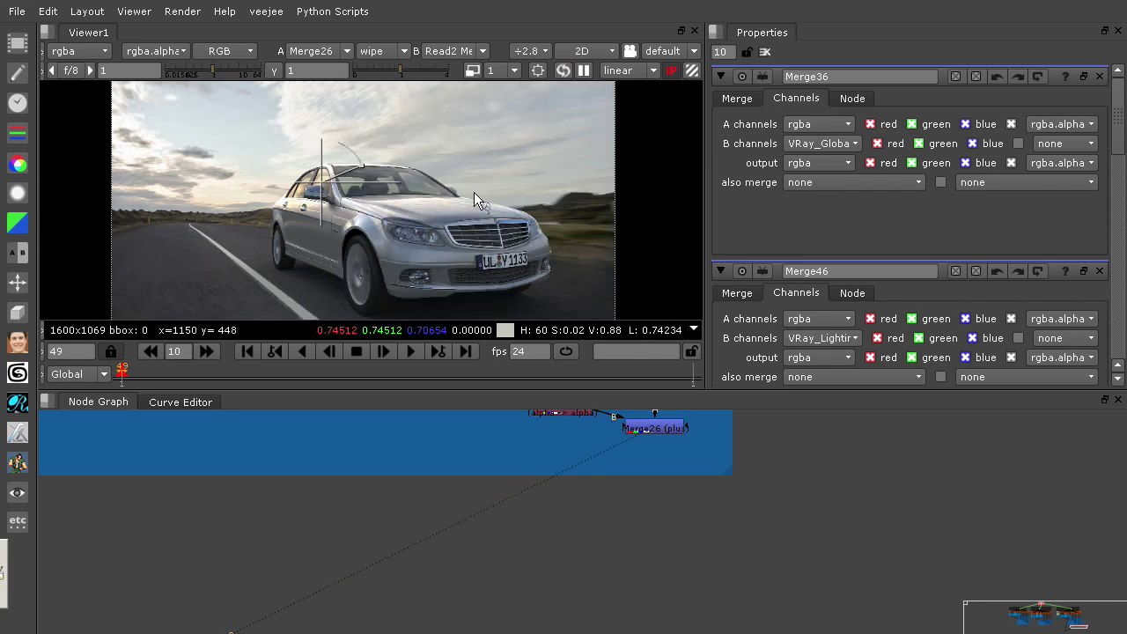
Maximize the viewer at x1 zoom and compare Merge26 with Read2 by wiping across the windshield.
key(space)
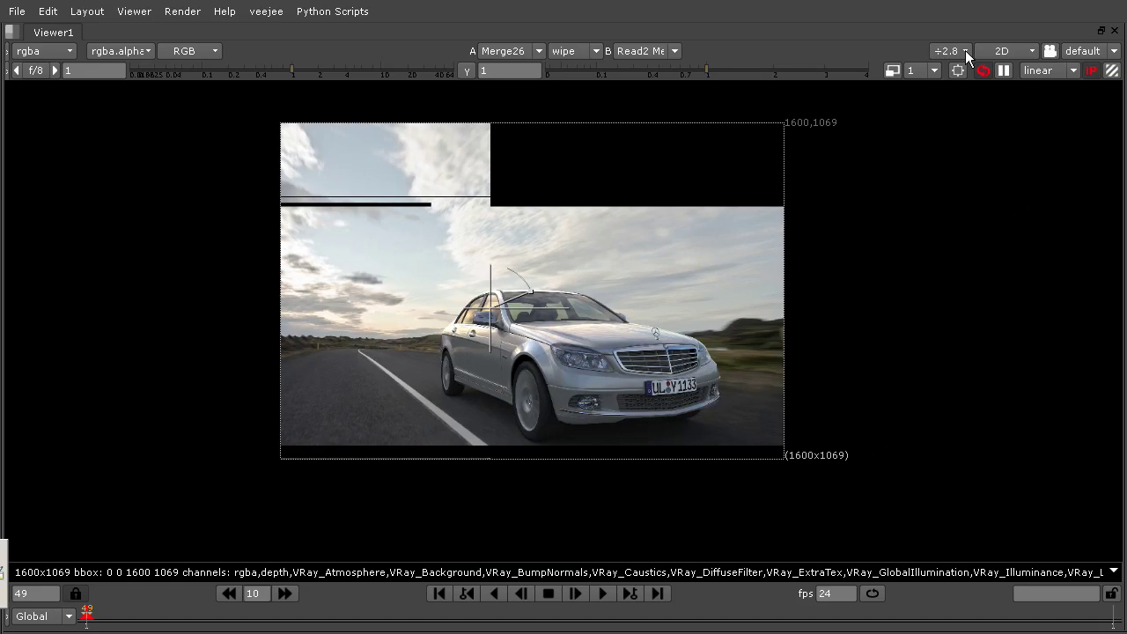
click(966, 51)
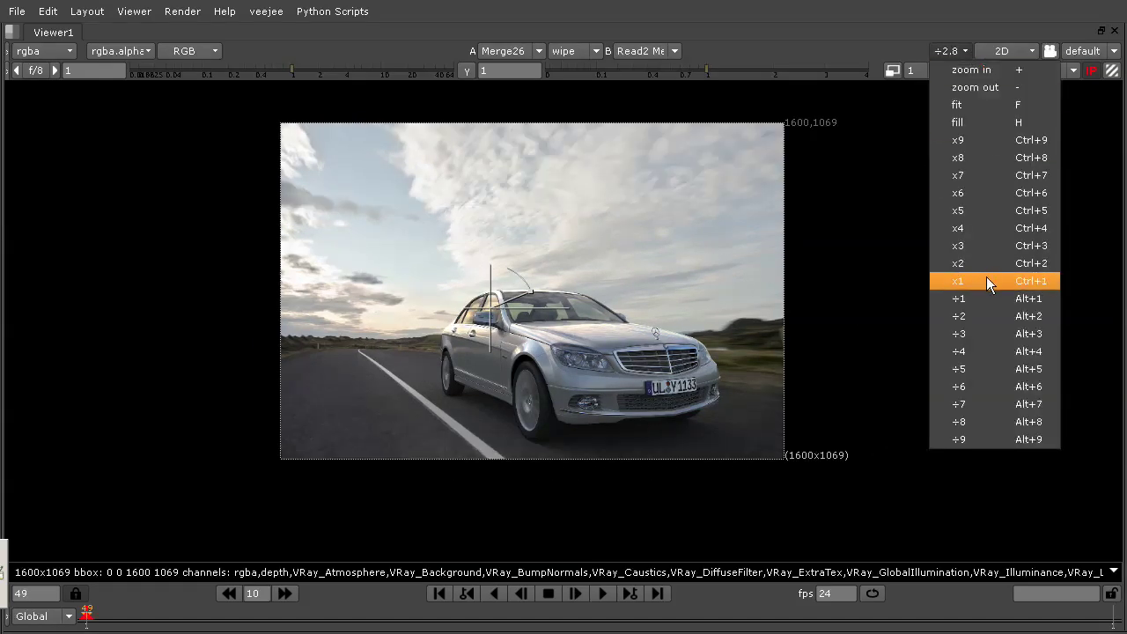
click(987, 279)
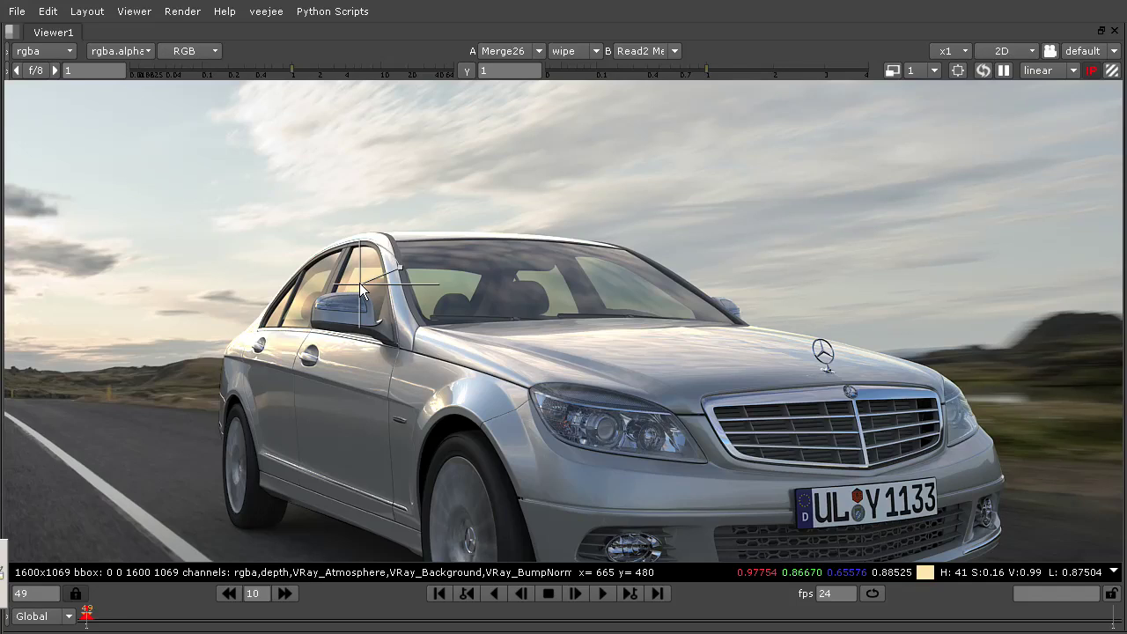
drag(359, 282, 597, 294)
drag(690, 314, 439, 279)
Compare the two images up close by wiping toward the side mirror, and check the car's whole front.
scroll(409, 296, up, 5)
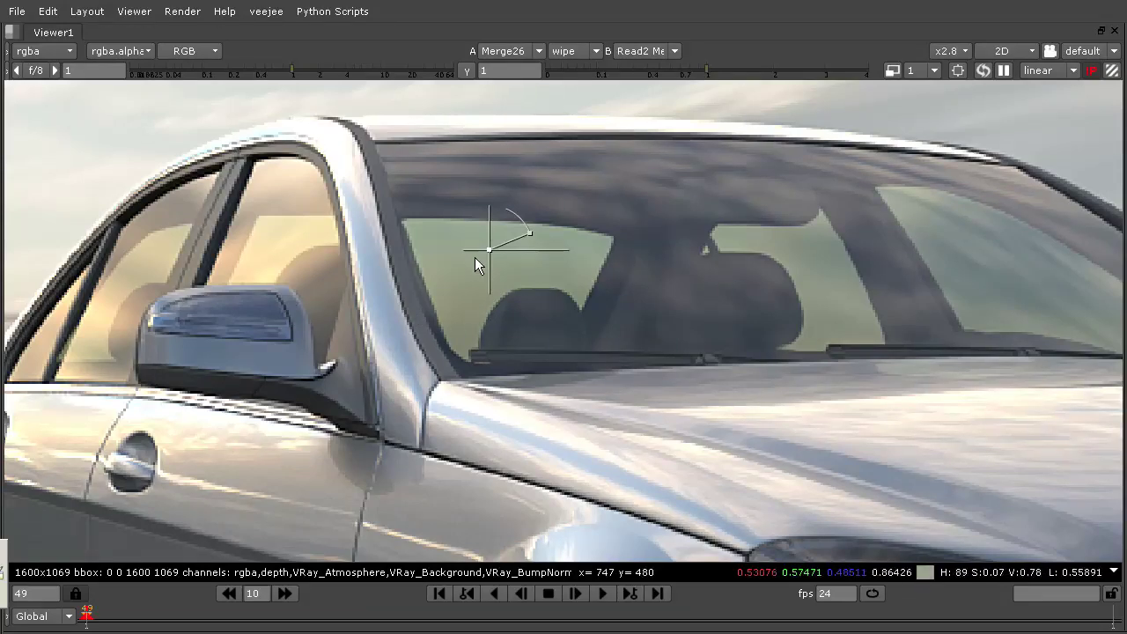
drag(489, 249, 344, 280)
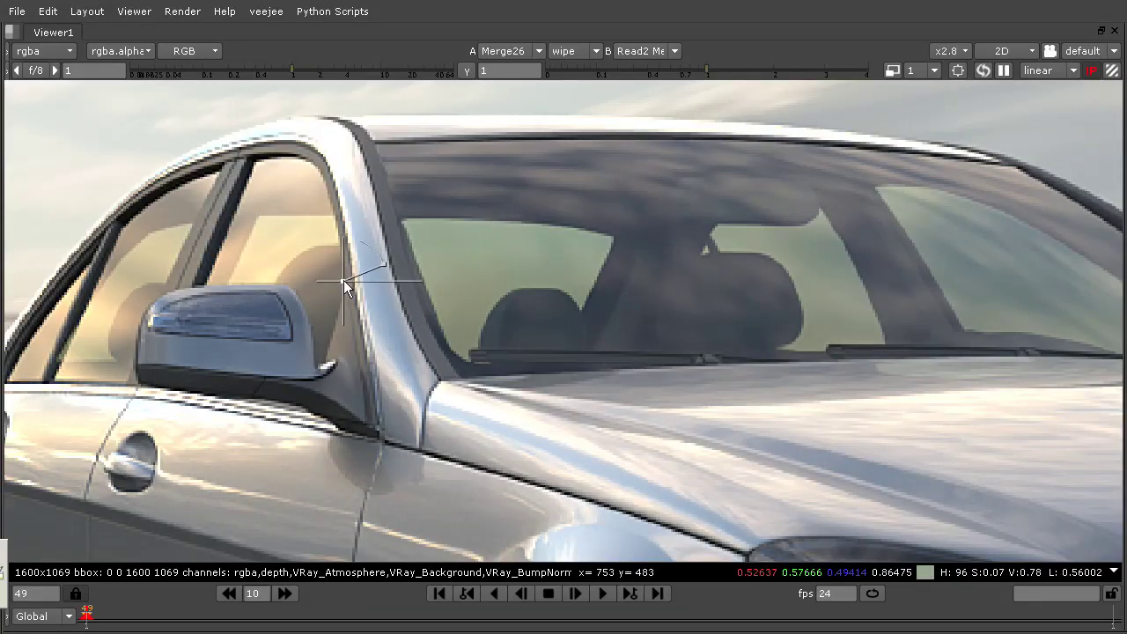
scroll(484, 300, down, 5)
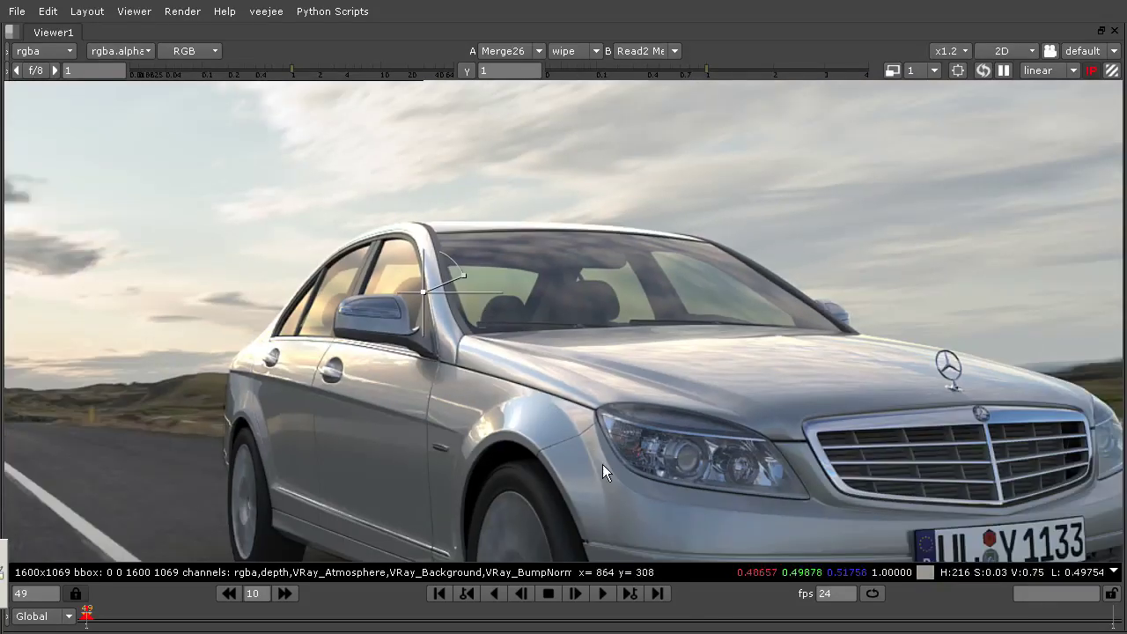
middle_drag(603, 464, 573, 320)
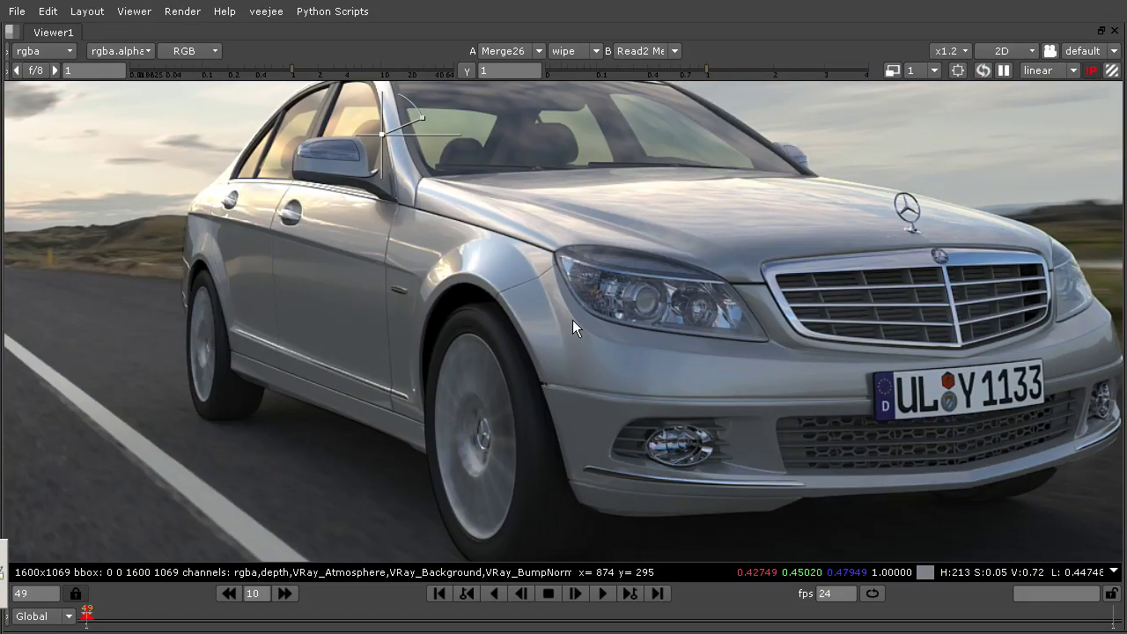
scroll(573, 319, down, 1)
middle_drag(638, 298, 606, 319)
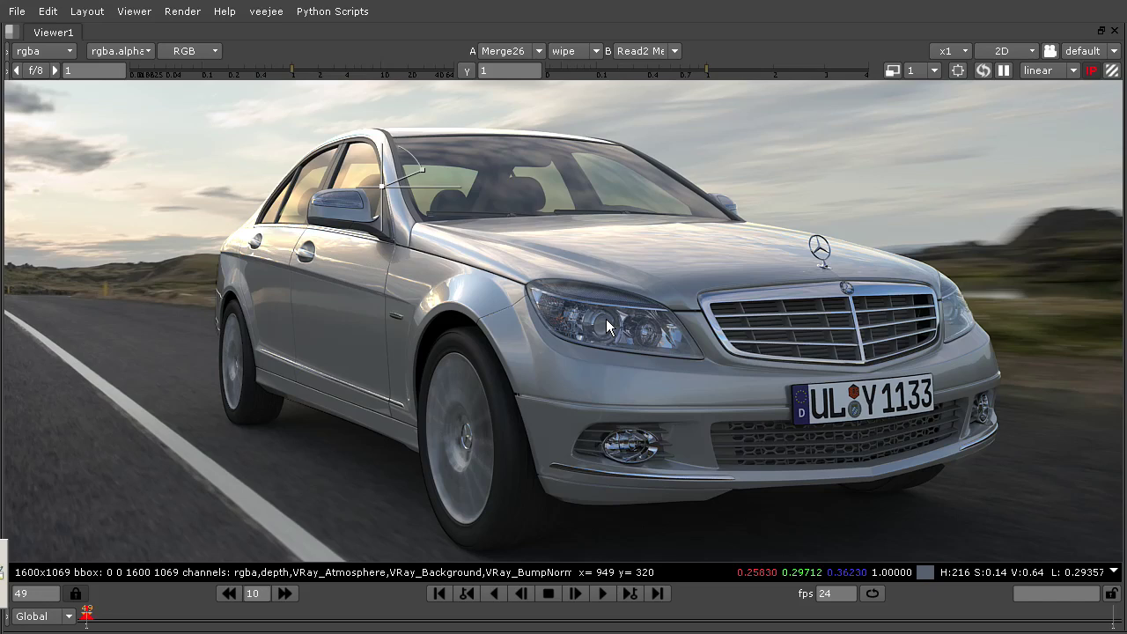
Maximize the node graph and bring all three comps into view for an overview.
key(space)
middle_drag(556, 182, 398, 328)
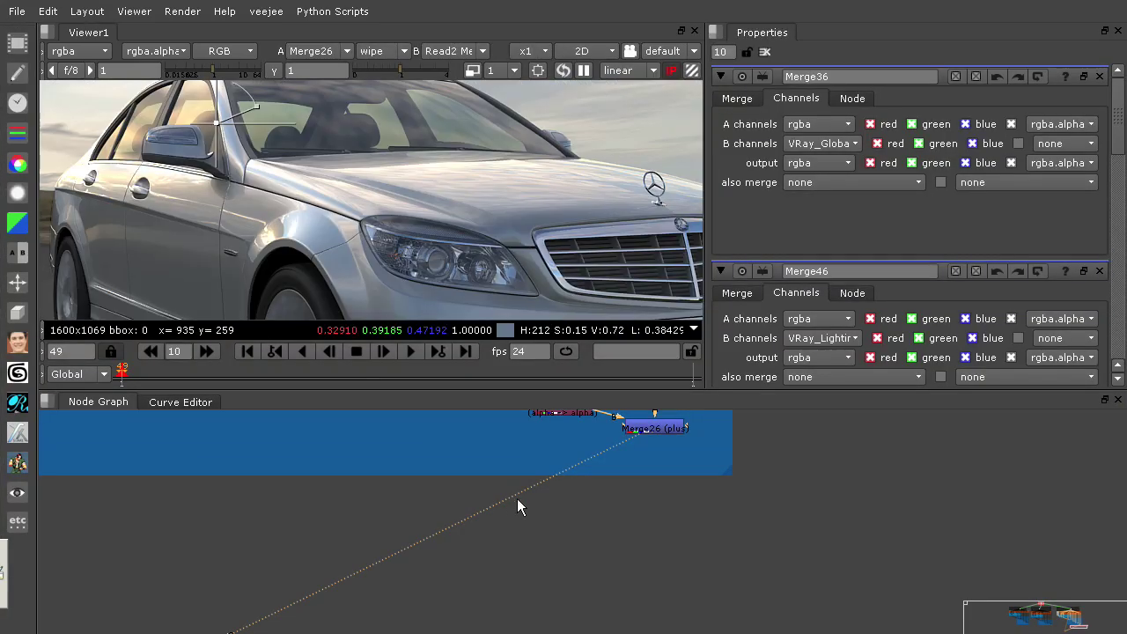
scroll(462, 460, down, 3)
middle_drag(459, 444, 586, 551)
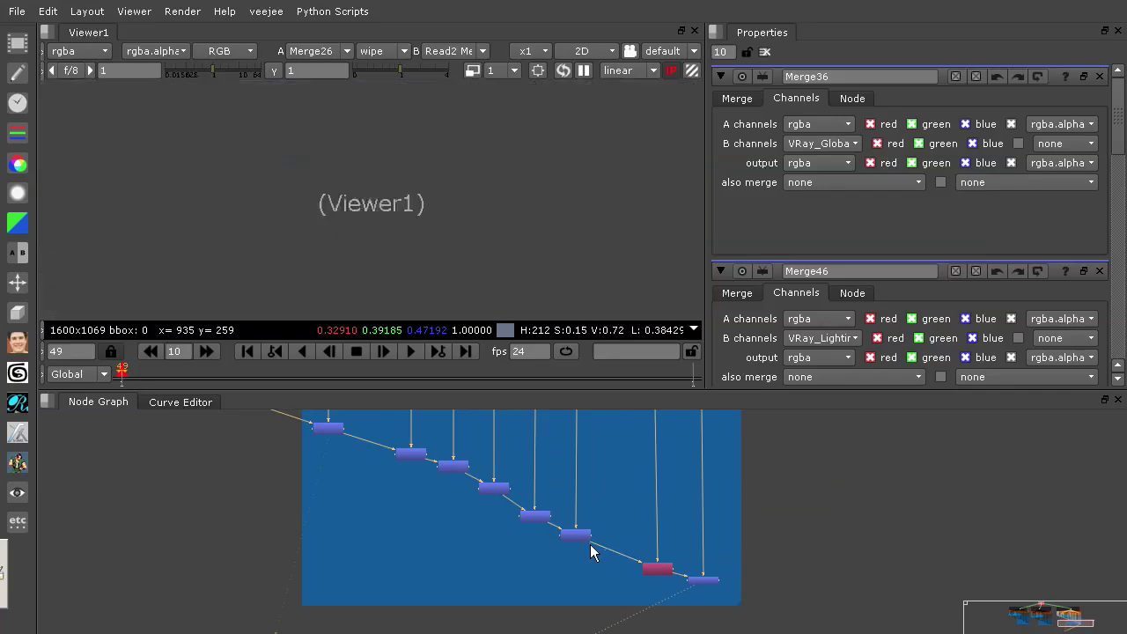
key(space)
middle_drag(605, 402, 816, 375)
scroll(734, 342, down, 4)
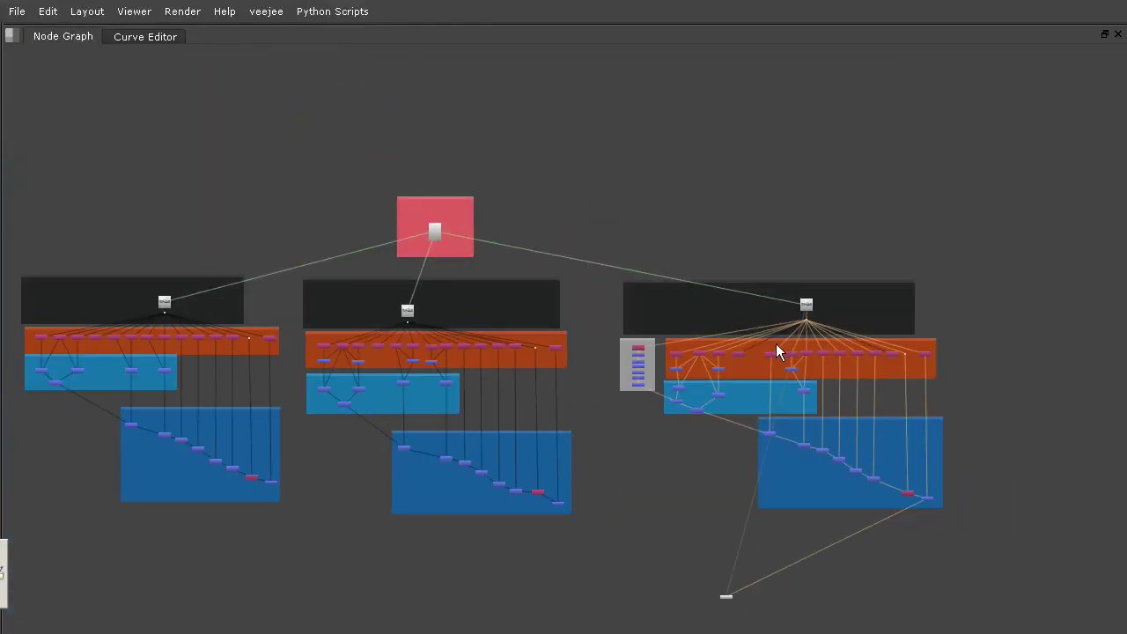
Examine the third comp's Fix, raw passes, raw merging and remaining passes groups in the node graph.
scroll(776, 343, up, 5)
middle_drag(808, 569, 650, 423)
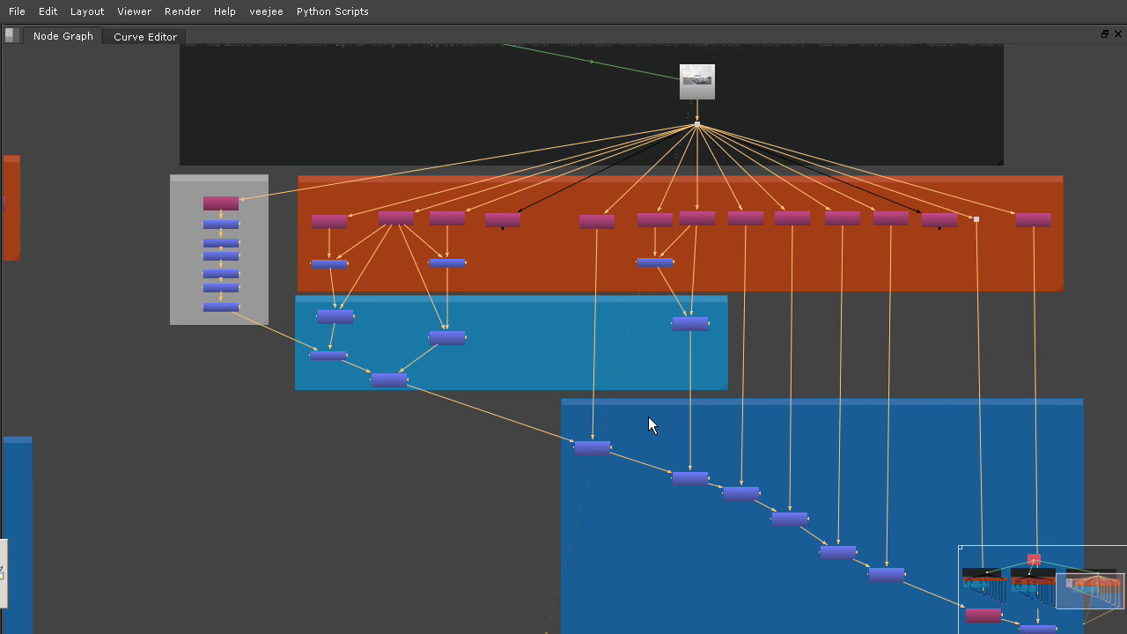
scroll(631, 405, up, 3)
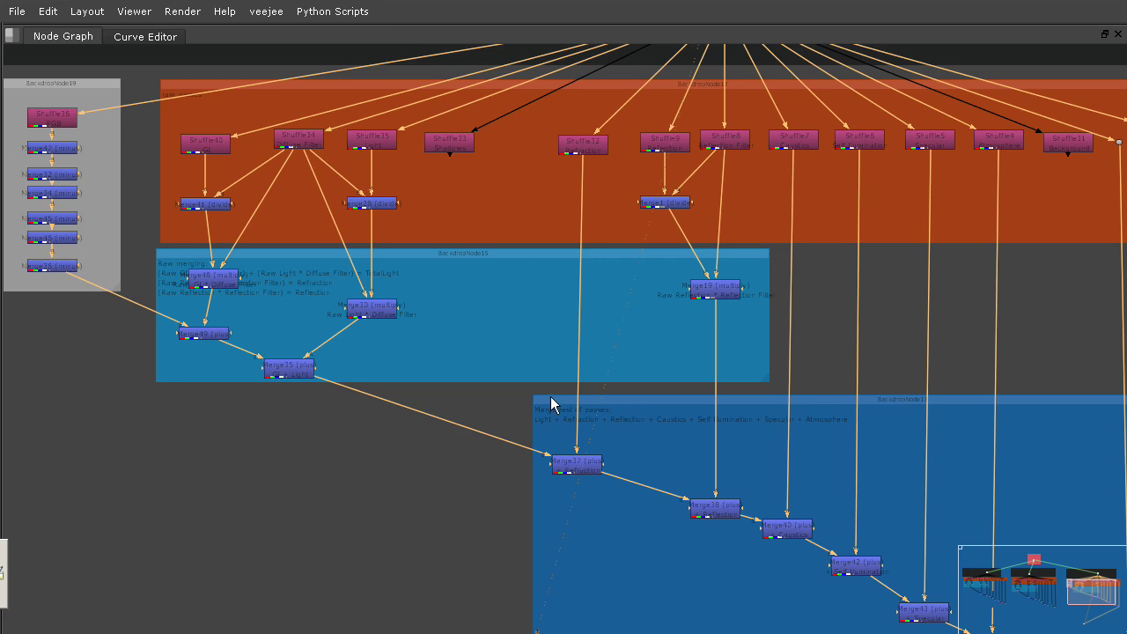
scroll(76, 164, up, 2)
scroll(136, 215, down, 1)
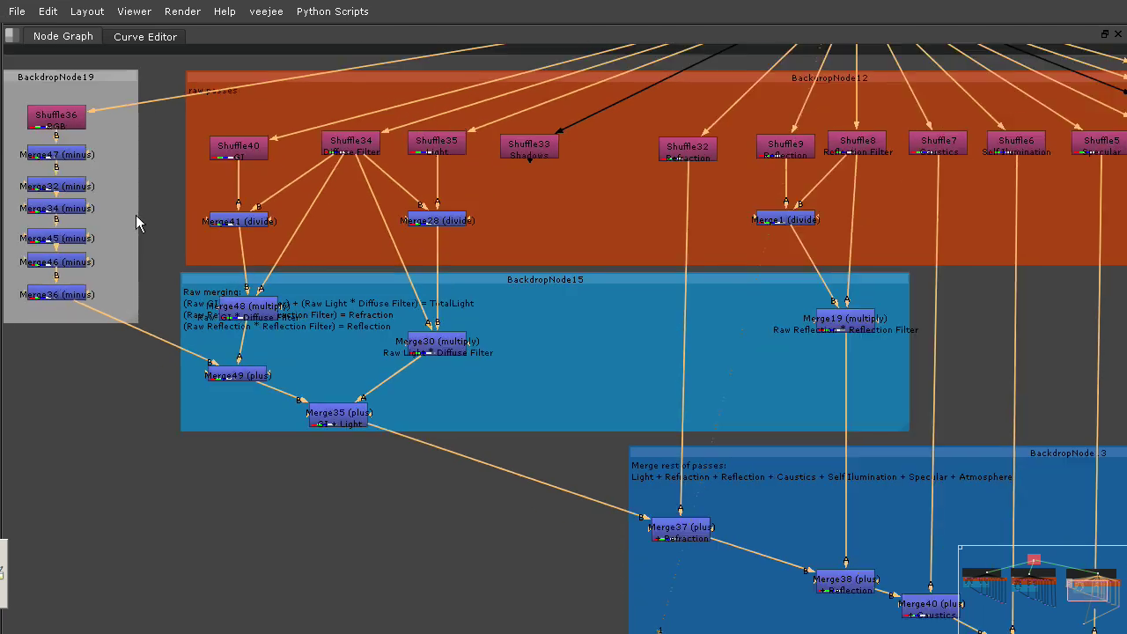
key(f)
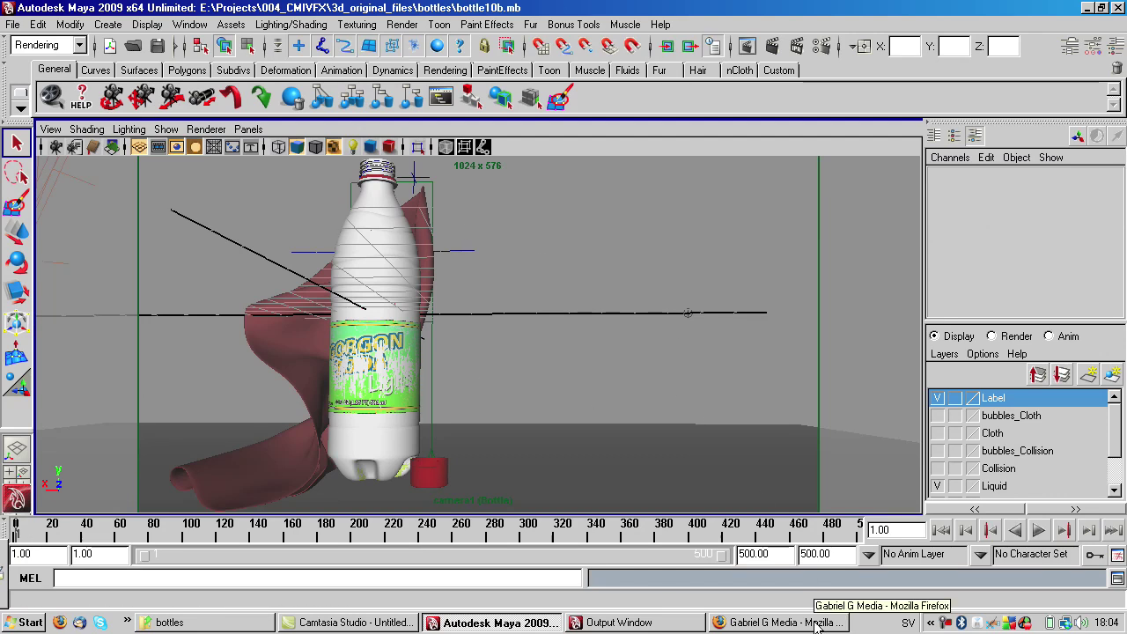
Switch to Firefox with the Gabriel G Media website.
click(816, 624)
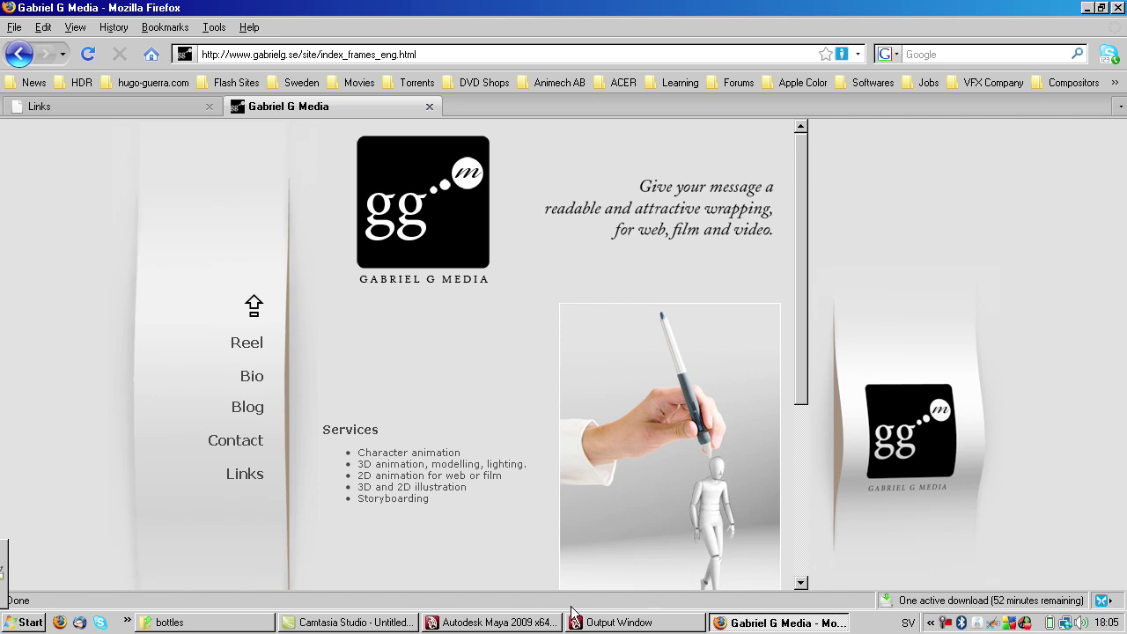
Switch to Maya and set the Bottle render layer's output image format to OpenEXR (exr) in the Render Settings.
click(476, 624)
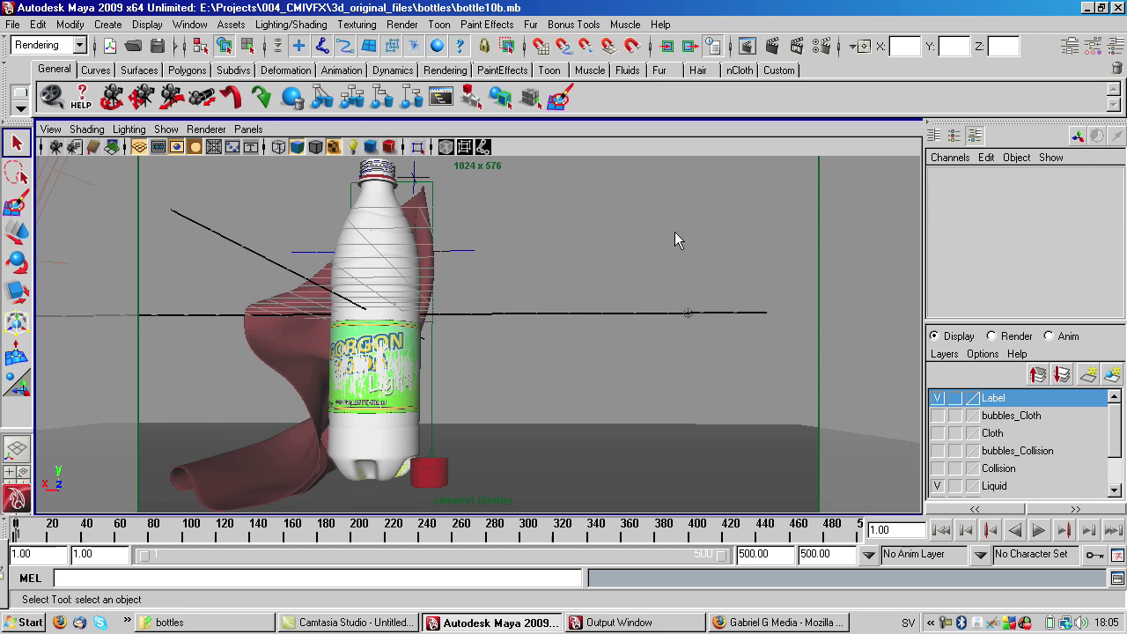
click(822, 47)
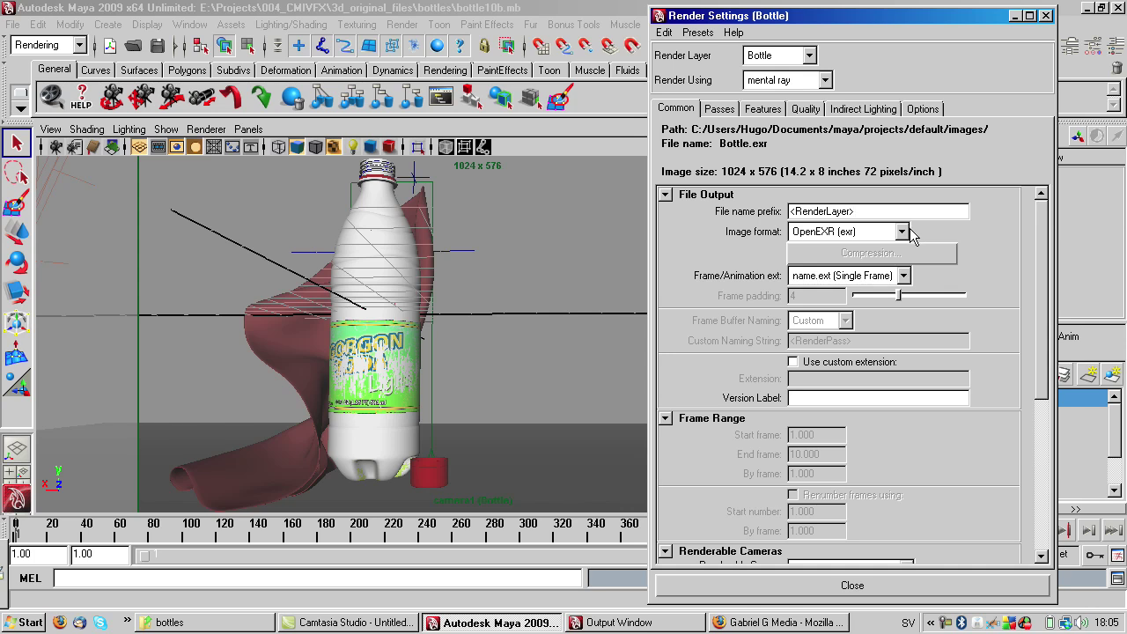
click(911, 234)
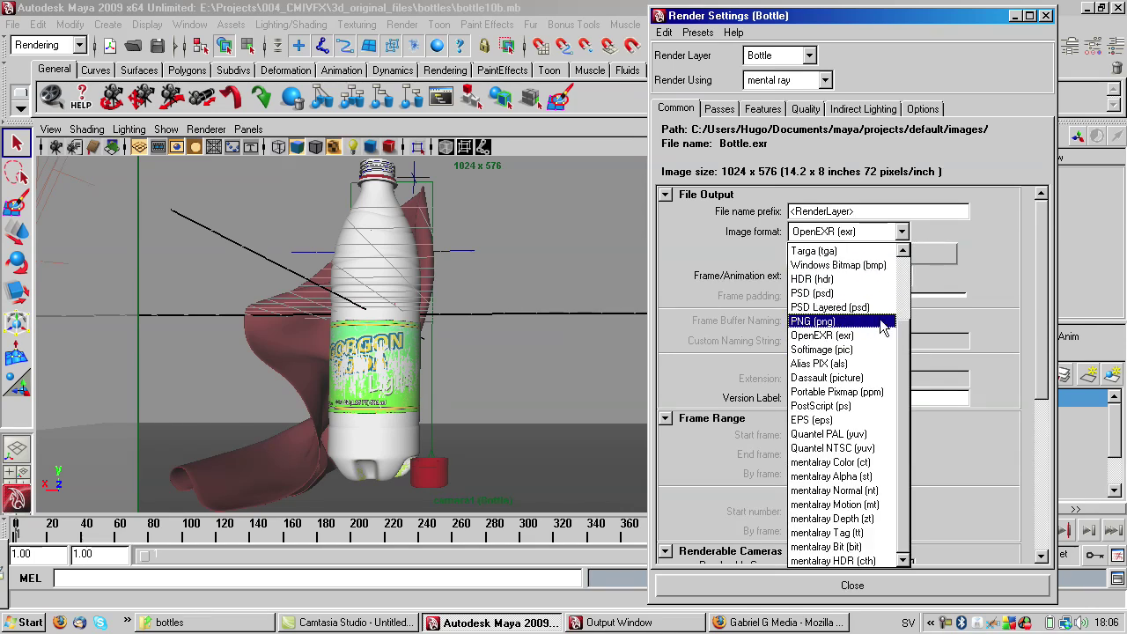
scroll(890, 344, up, 2)
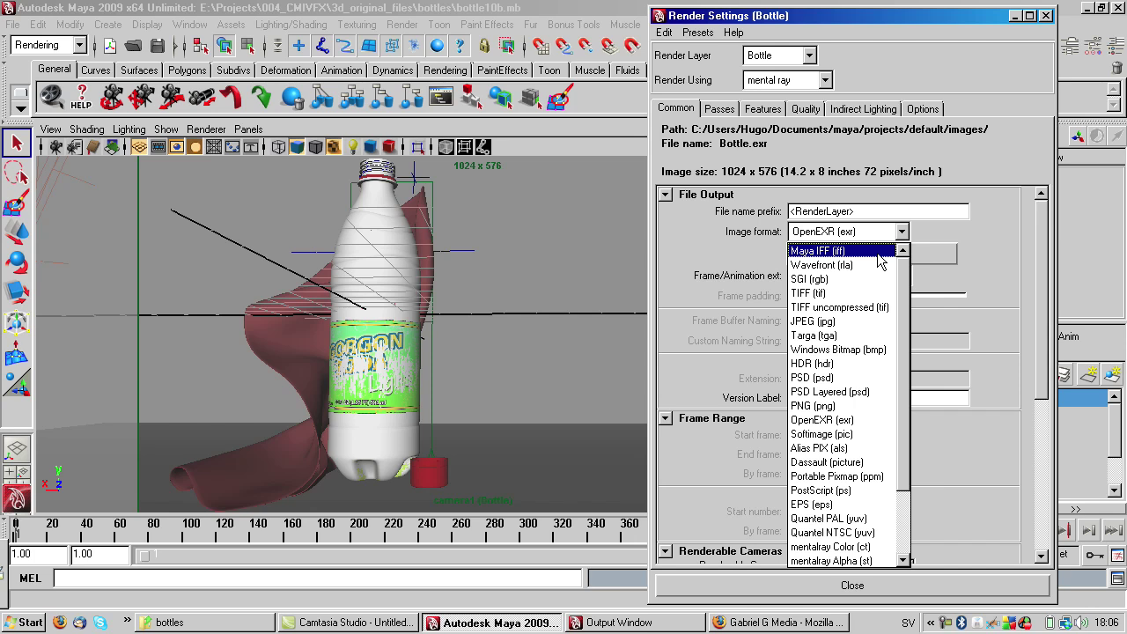
click(885, 421)
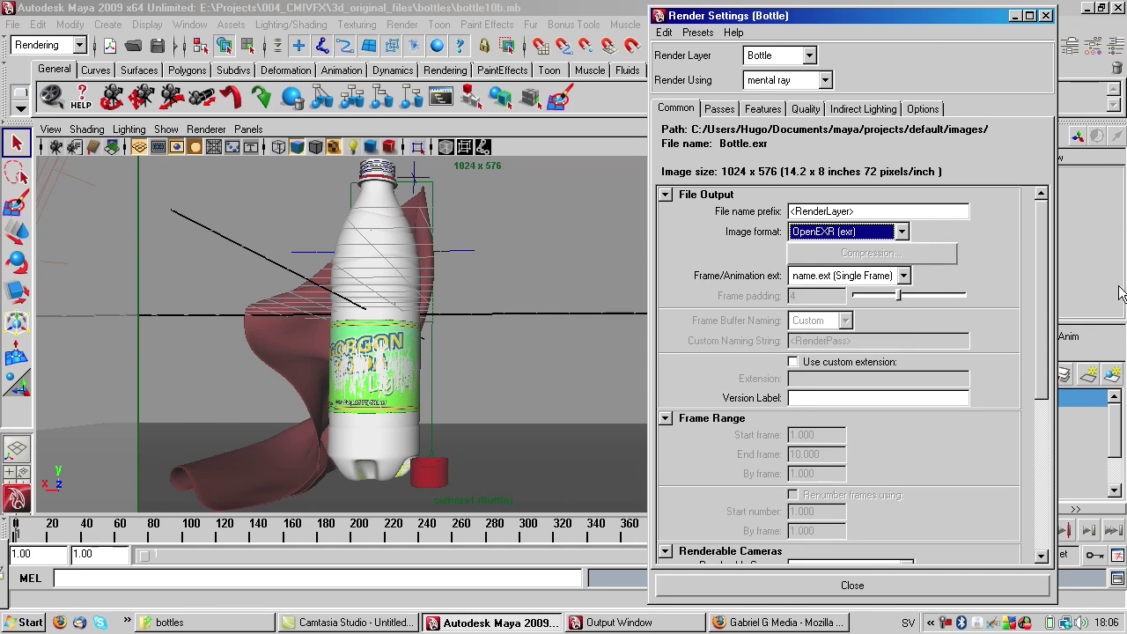
mouse_move(1040, 281)
mouse_down()
mouse_move(1041, 457)
mouse_move(1054, 279)
mouse_up()
Set the framebuffer data type in the render quality settings to RGB (Float) 3x32 Bit.
click(803, 108)
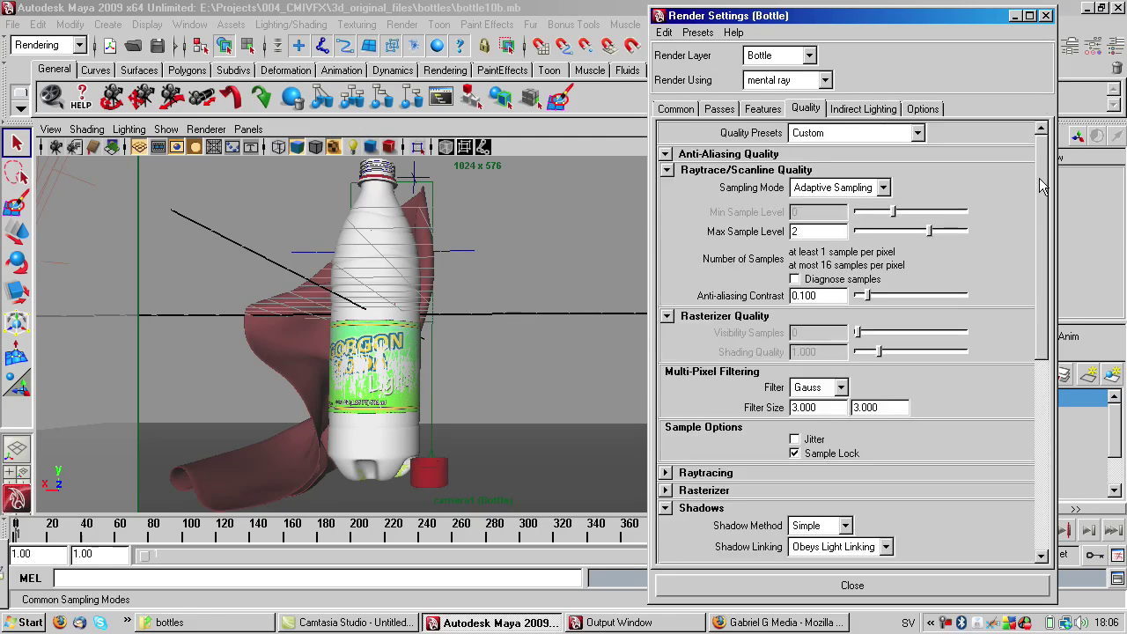
scroll(1044, 185, down, 1)
drag(1046, 192, 1050, 390)
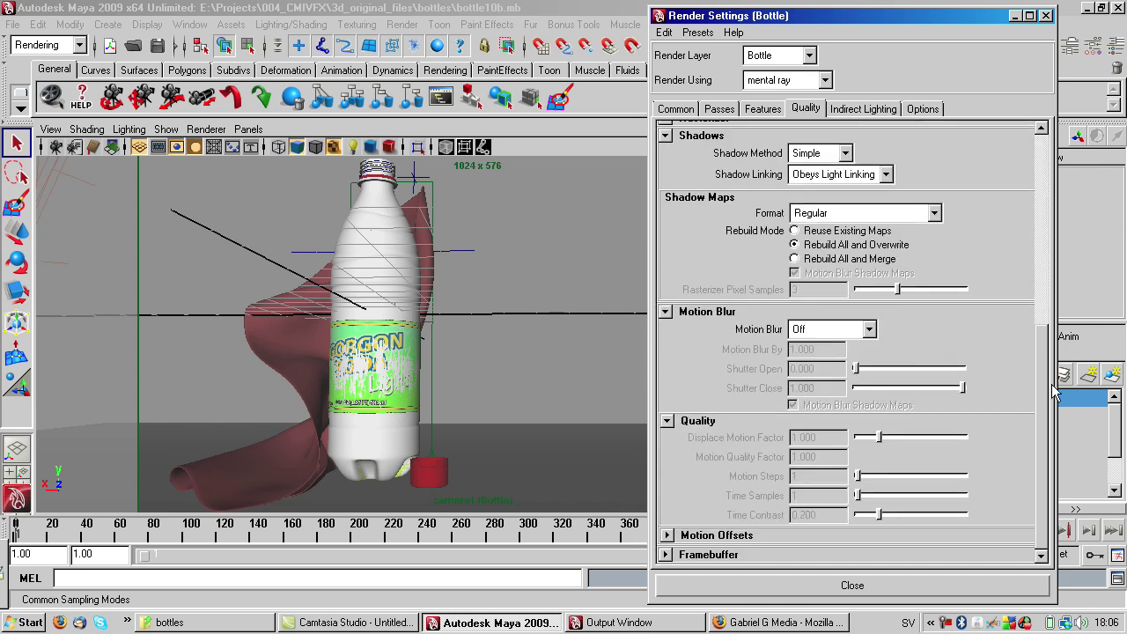
click(667, 555)
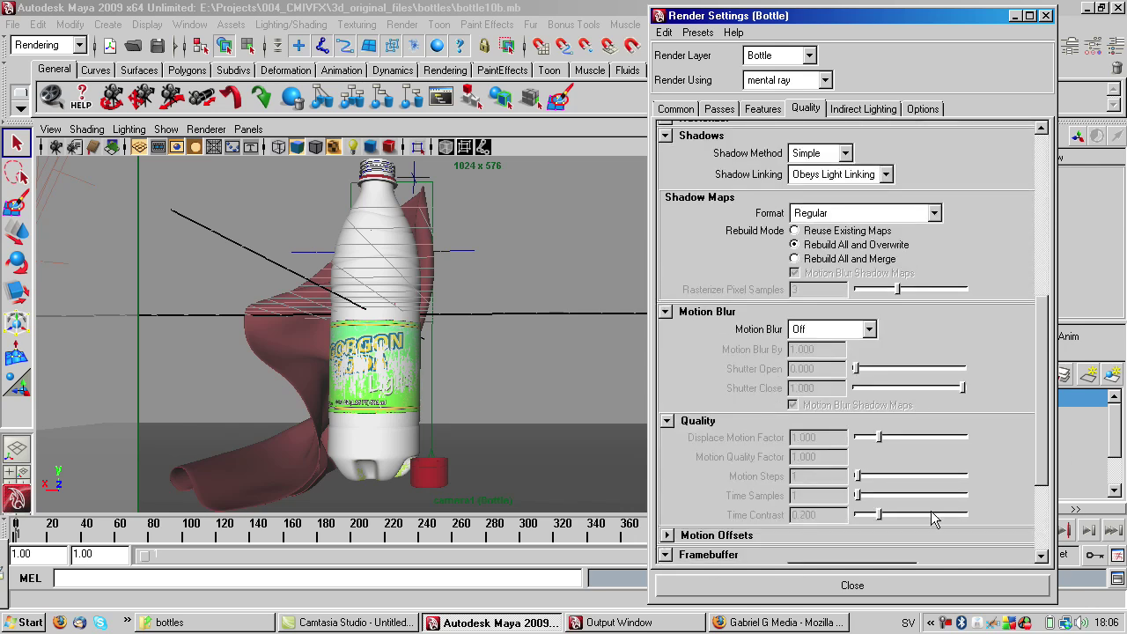
drag(1040, 314, 1048, 440)
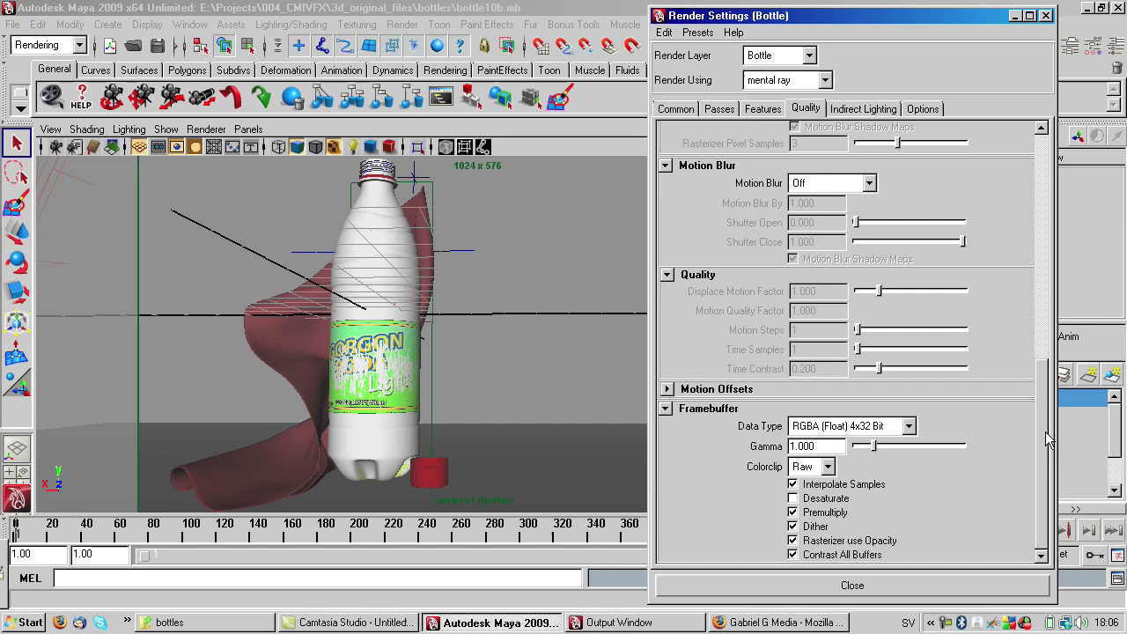
click(909, 427)
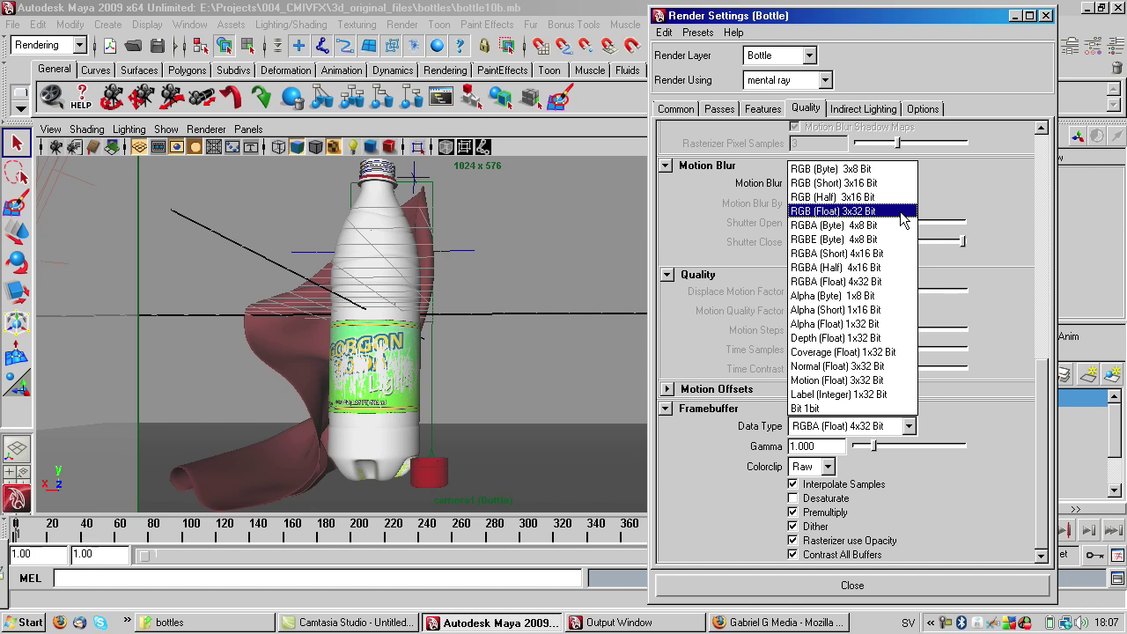
click(900, 212)
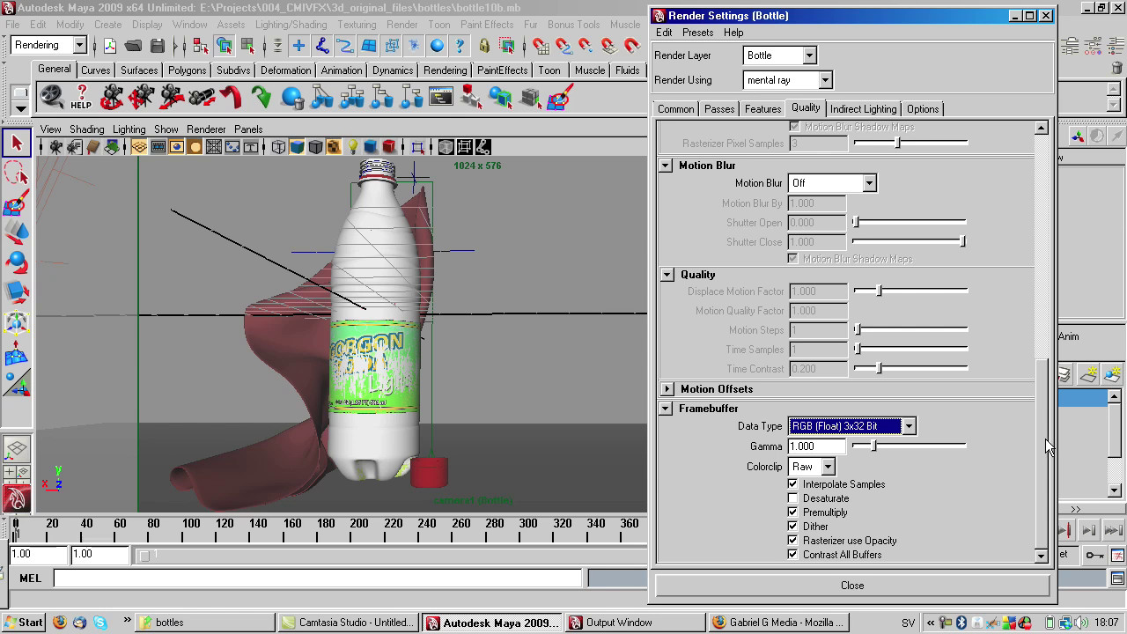
drag(1045, 439, 1042, 210)
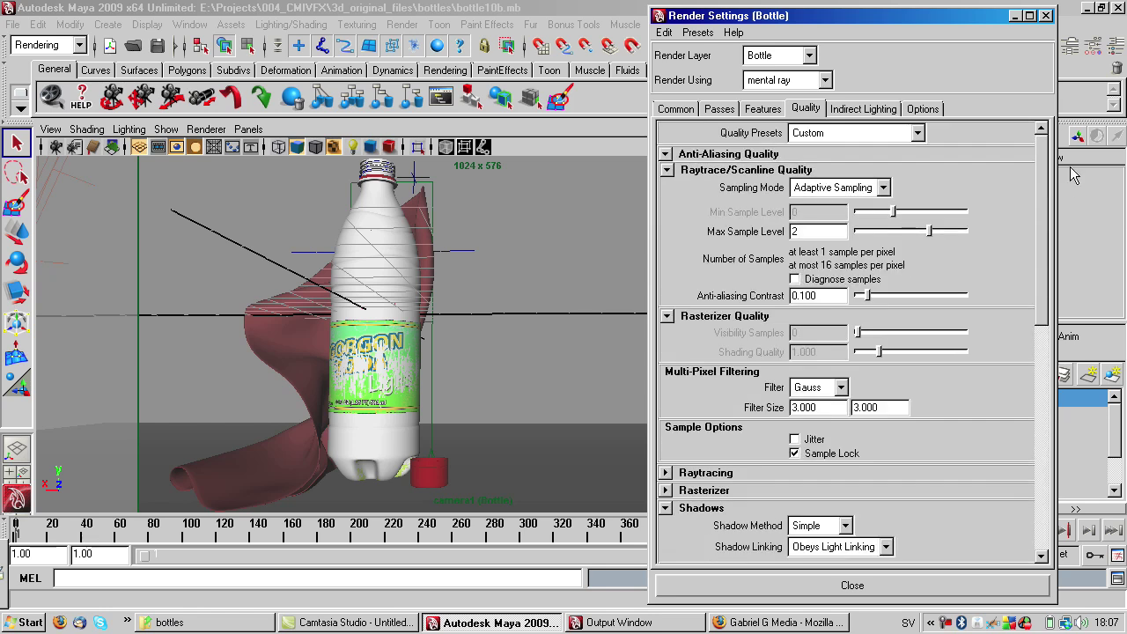
Open Create Render Passes for the Bottle layer and review the available pass types.
click(719, 110)
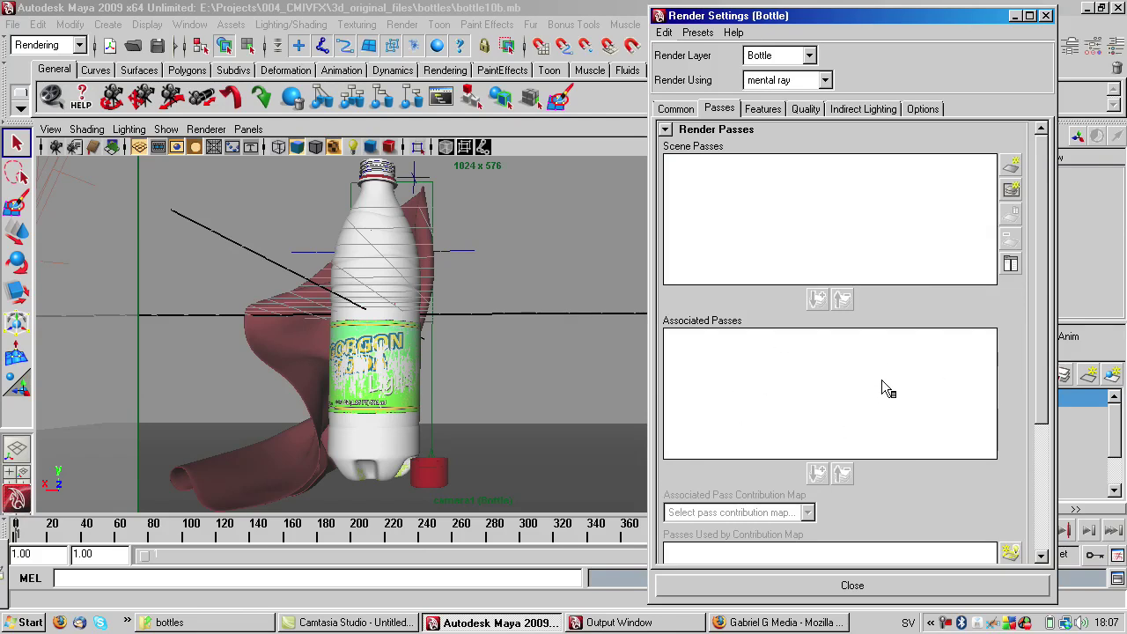
click(1012, 168)
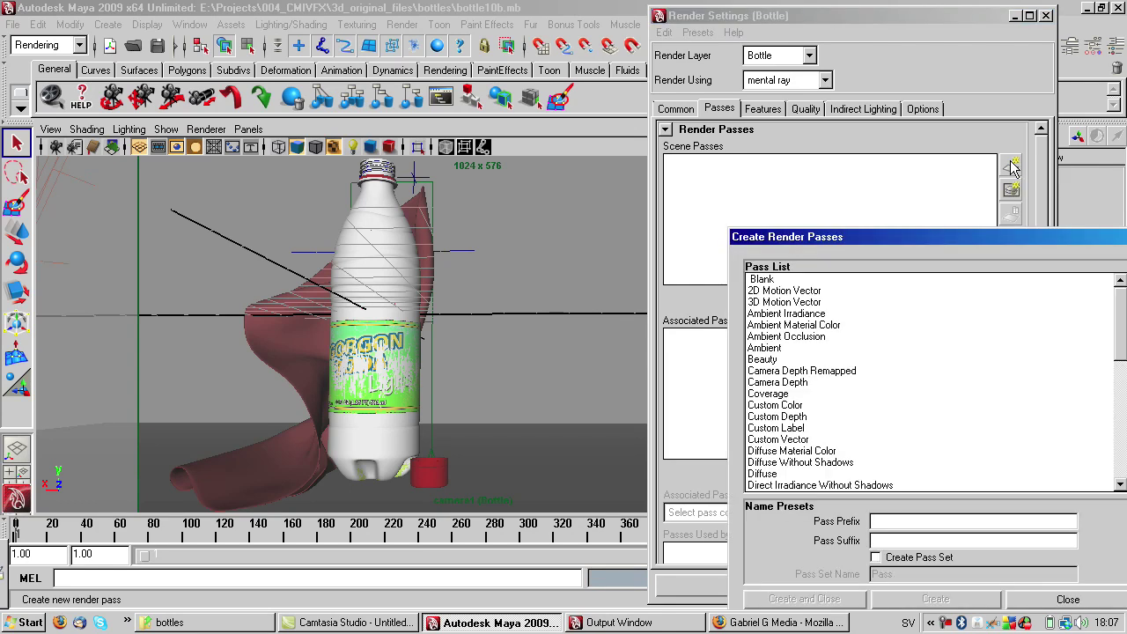
drag(943, 245, 705, 101)
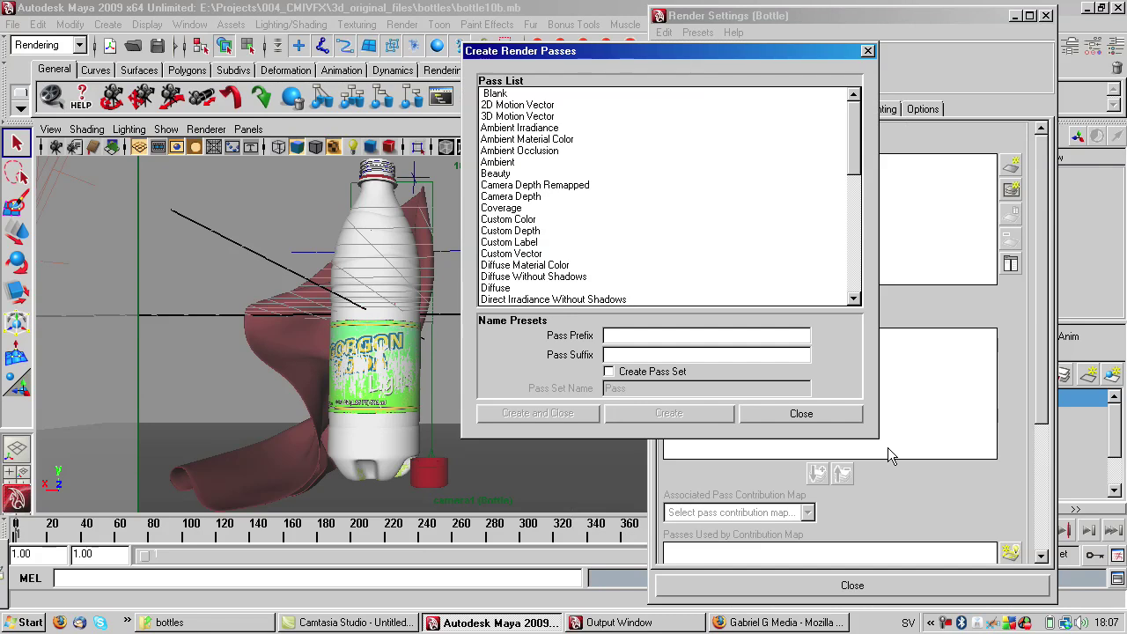
drag(863, 167, 872, 145)
drag(859, 154, 863, 169)
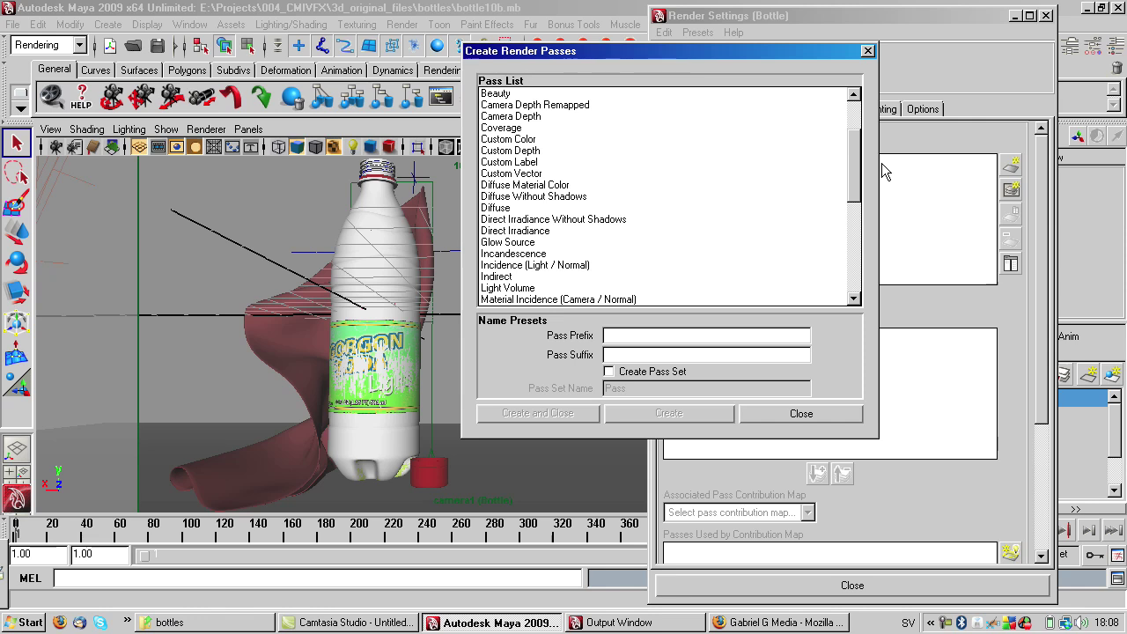
drag(854, 164, 859, 132)
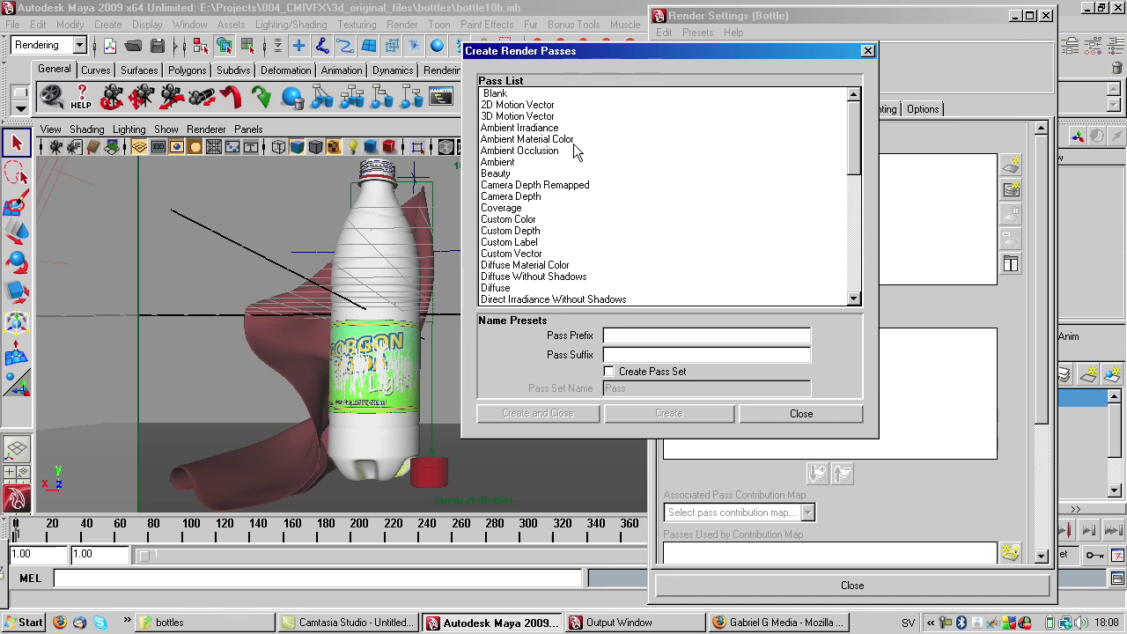
Create Ambient, Camera Depth, Diffuse, Indirect, Reflection, Refraction and Specular render passes and associate them with the Bottle layer.
click(502, 164)
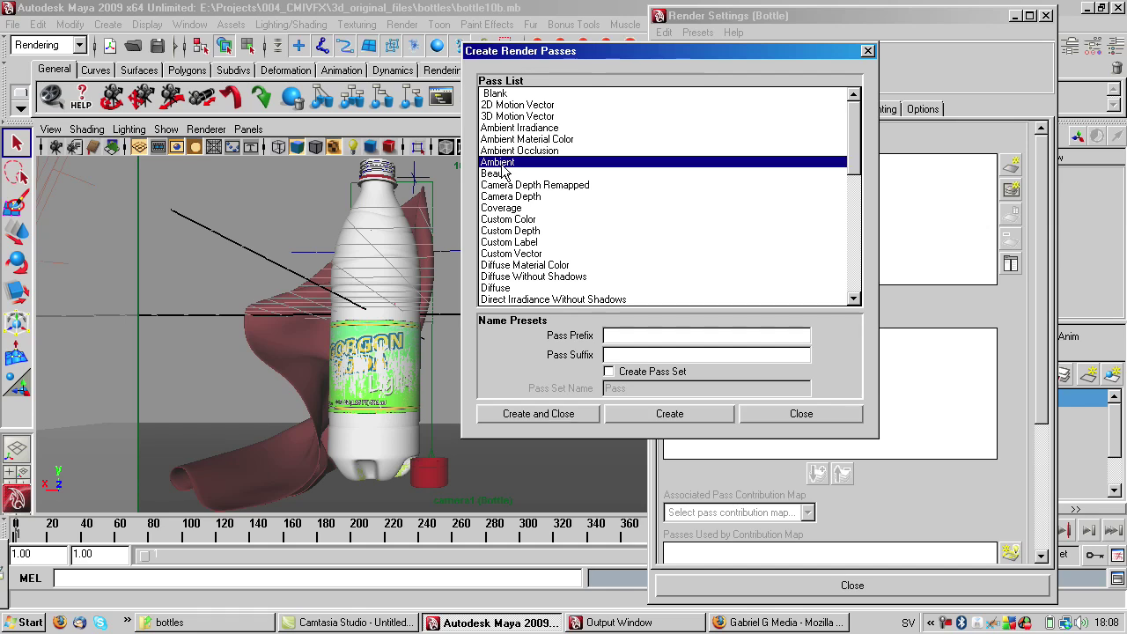
ctrl+click(537, 196)
scroll(617, 211, down, 2)
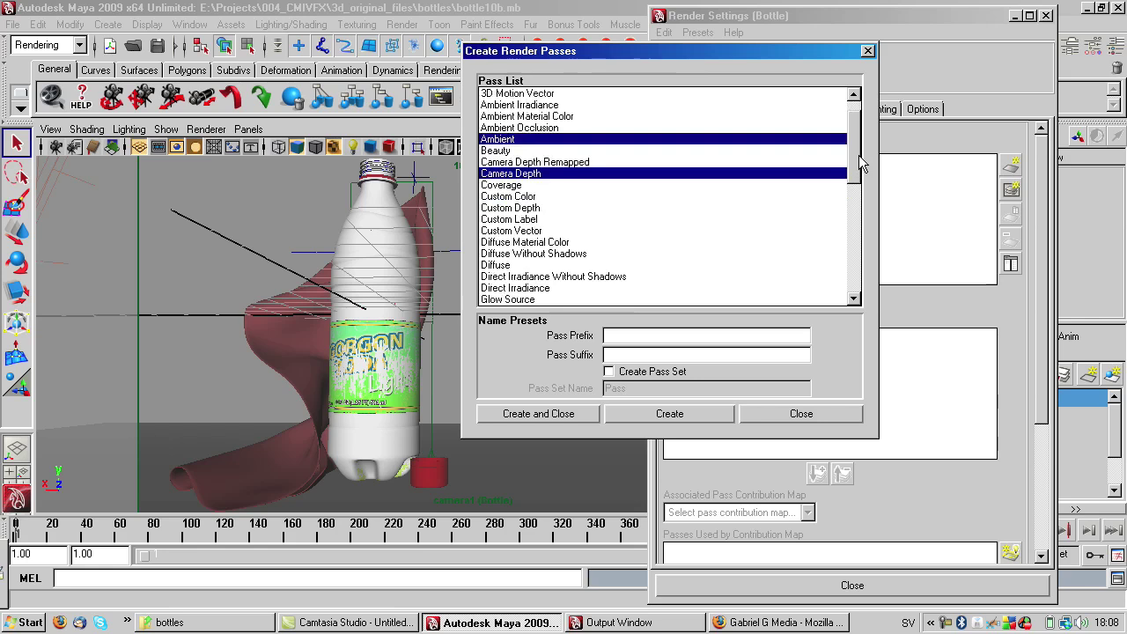
ctrl+click(498, 221)
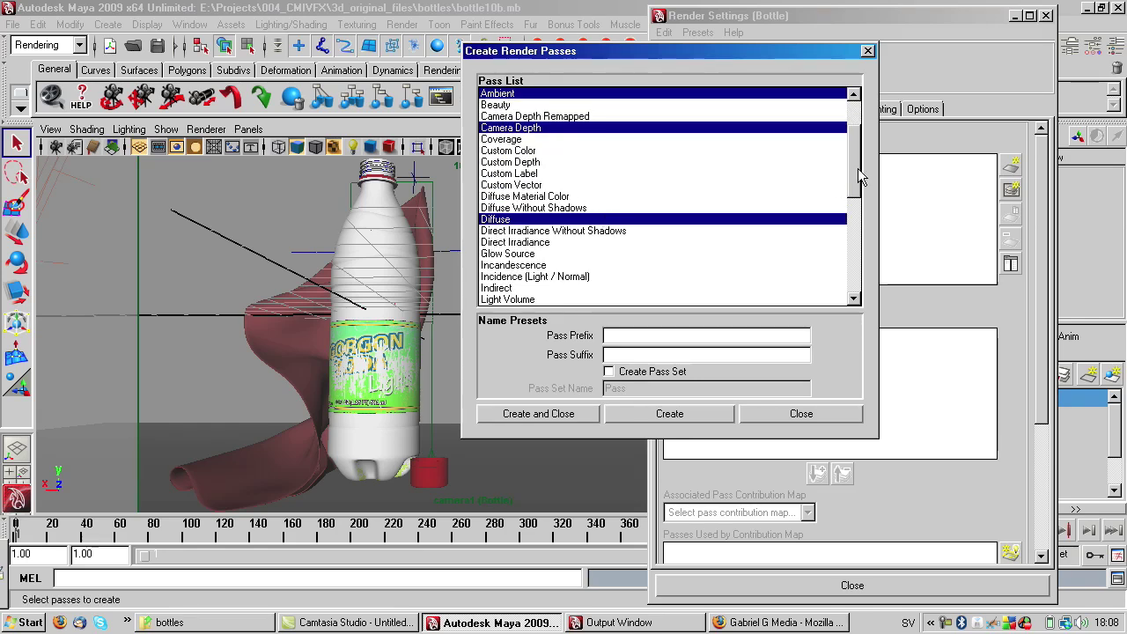
drag(859, 174, 860, 200)
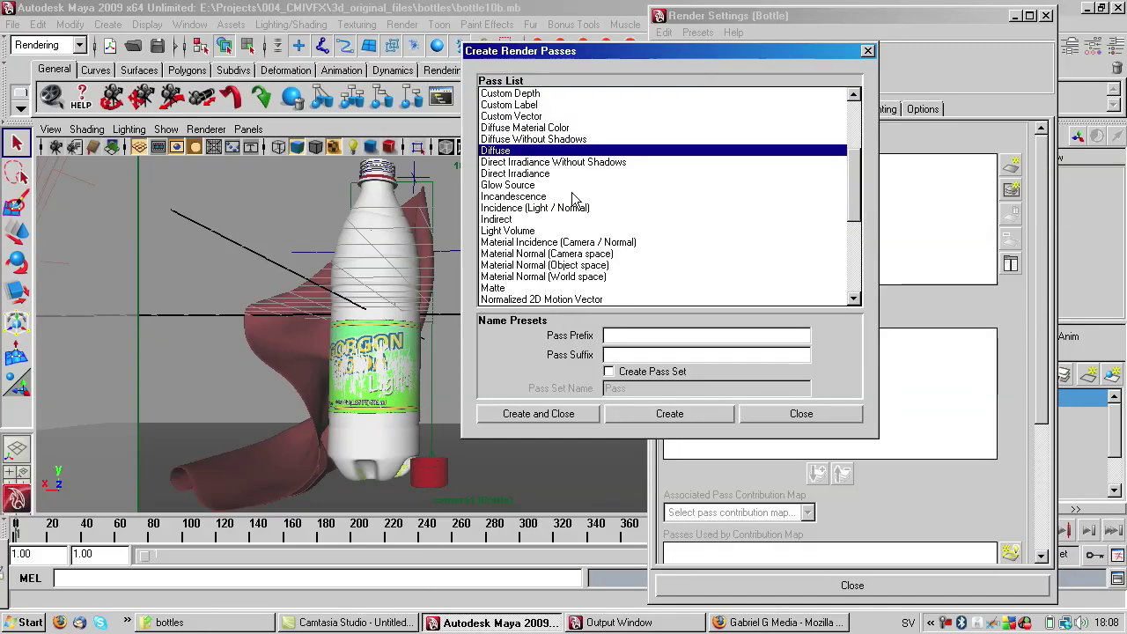
ctrl+click(498, 219)
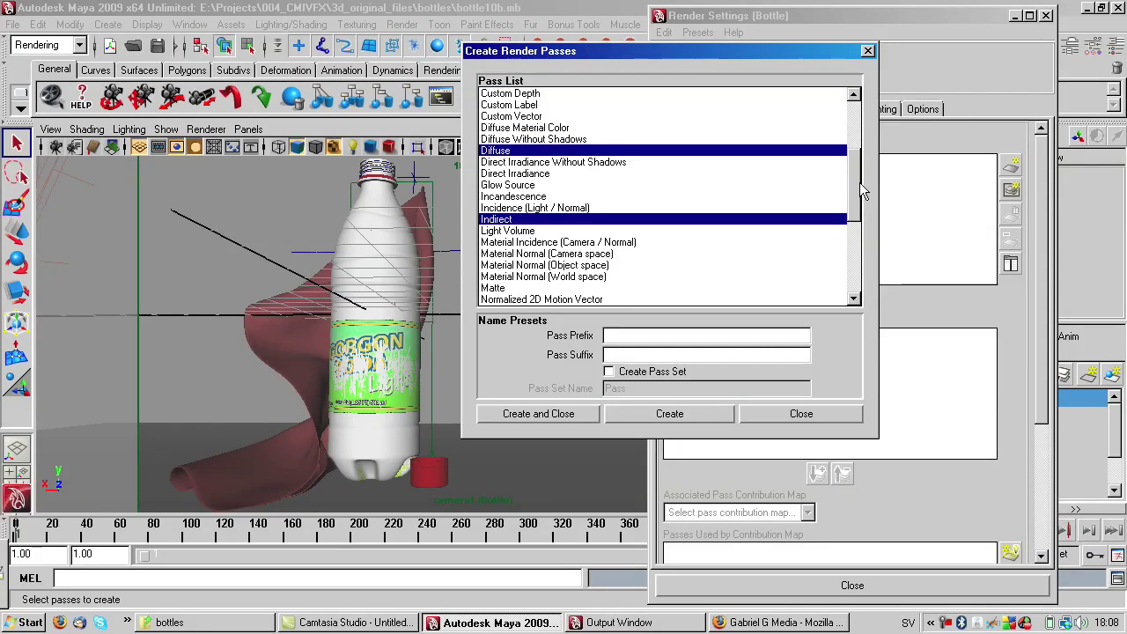
drag(860, 187, 861, 228)
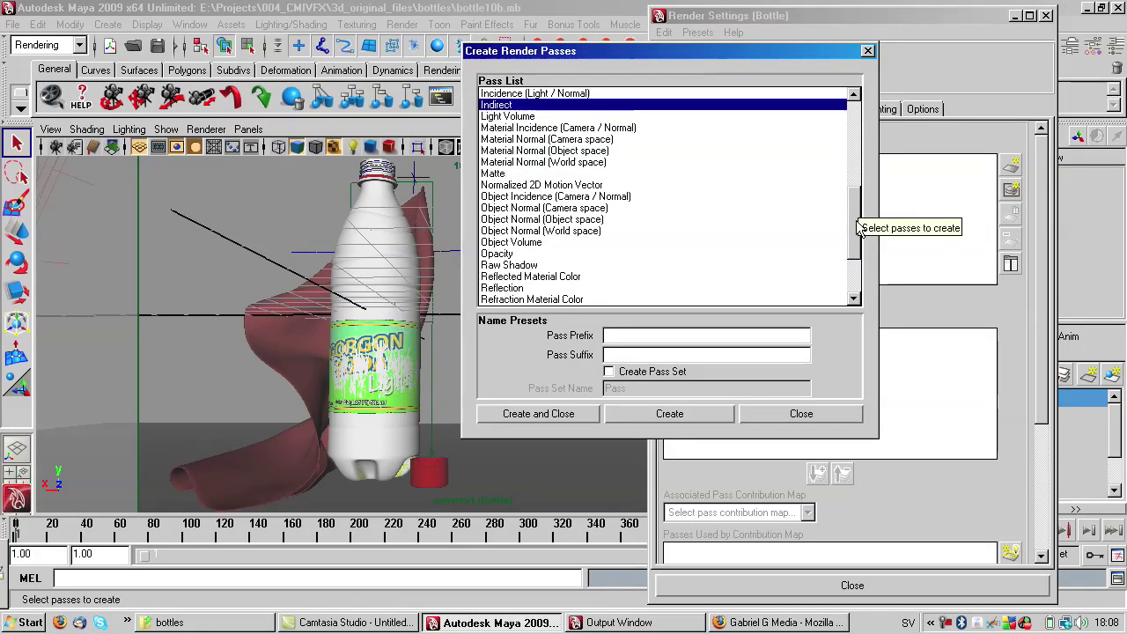
ctrl+click(500, 288)
drag(862, 226, 858, 251)
ctrl+click(504, 219)
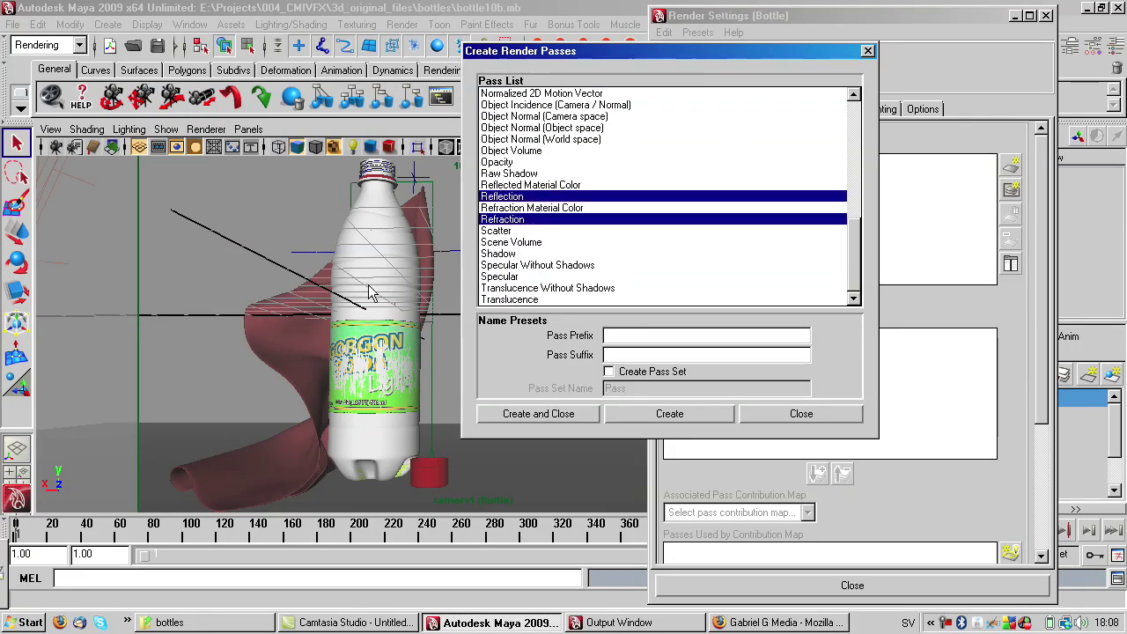
ctrl+click(511, 277)
drag(859, 269, 866, 114)
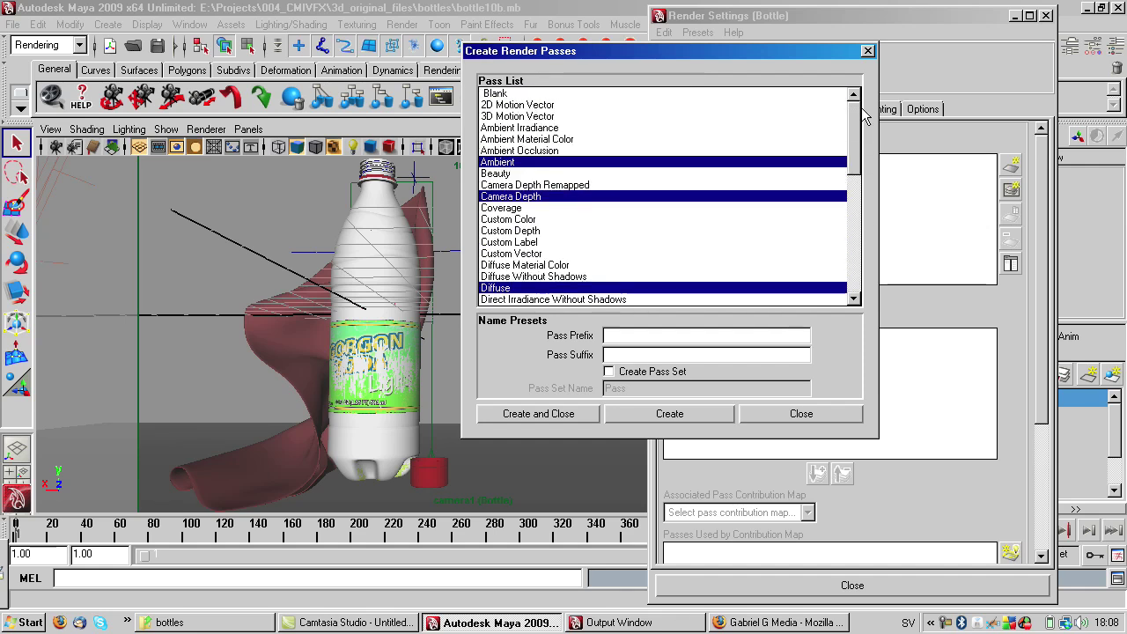
click(540, 416)
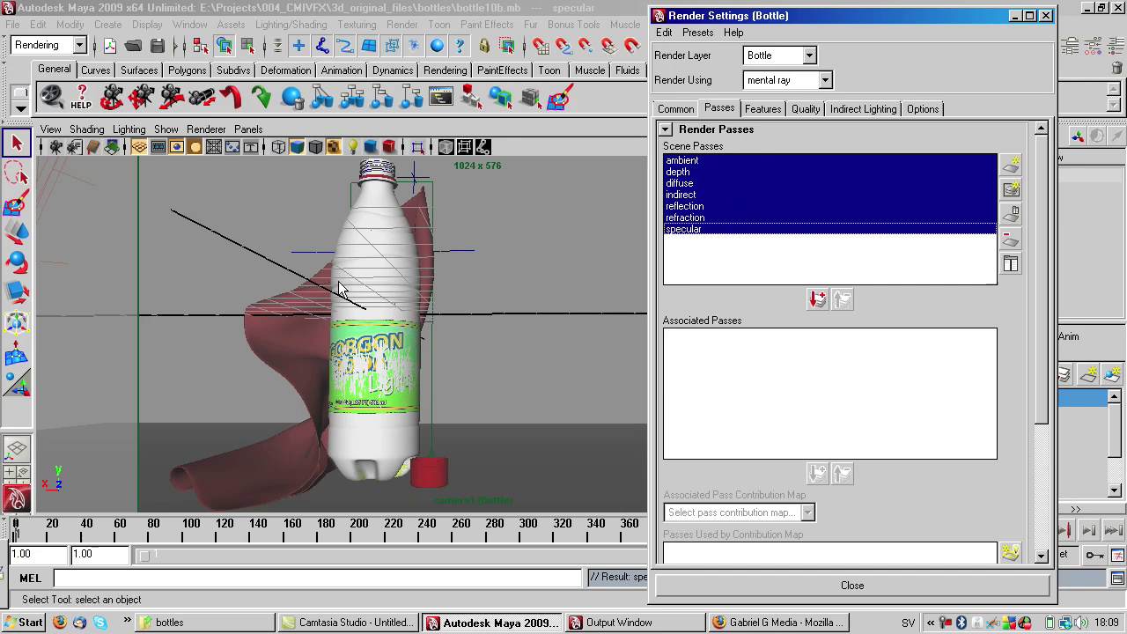
click(818, 300)
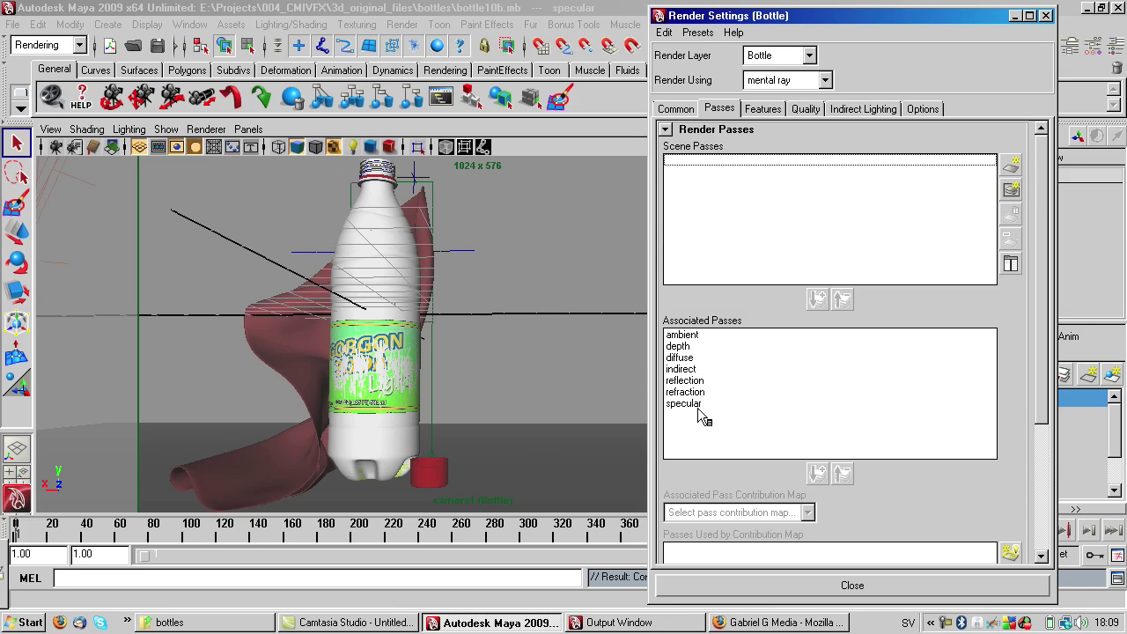
Show the Attribute Editor and reposition the Render Settings window so both are readable side by side.
drag(850, 23, 559, 21)
click(395, 332)
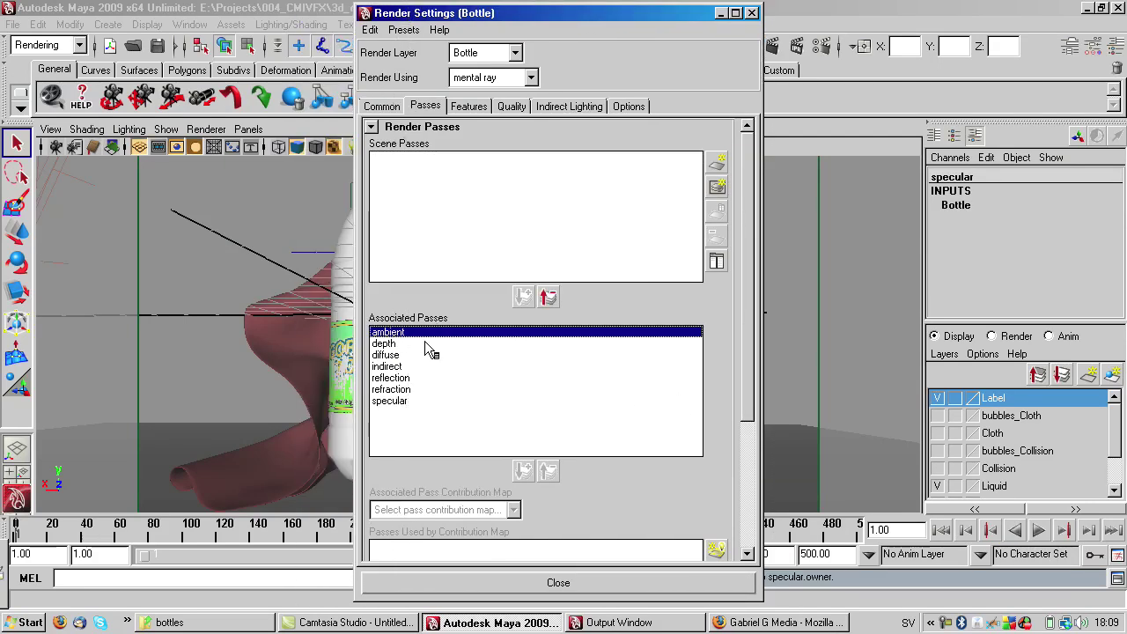
click(1111, 51)
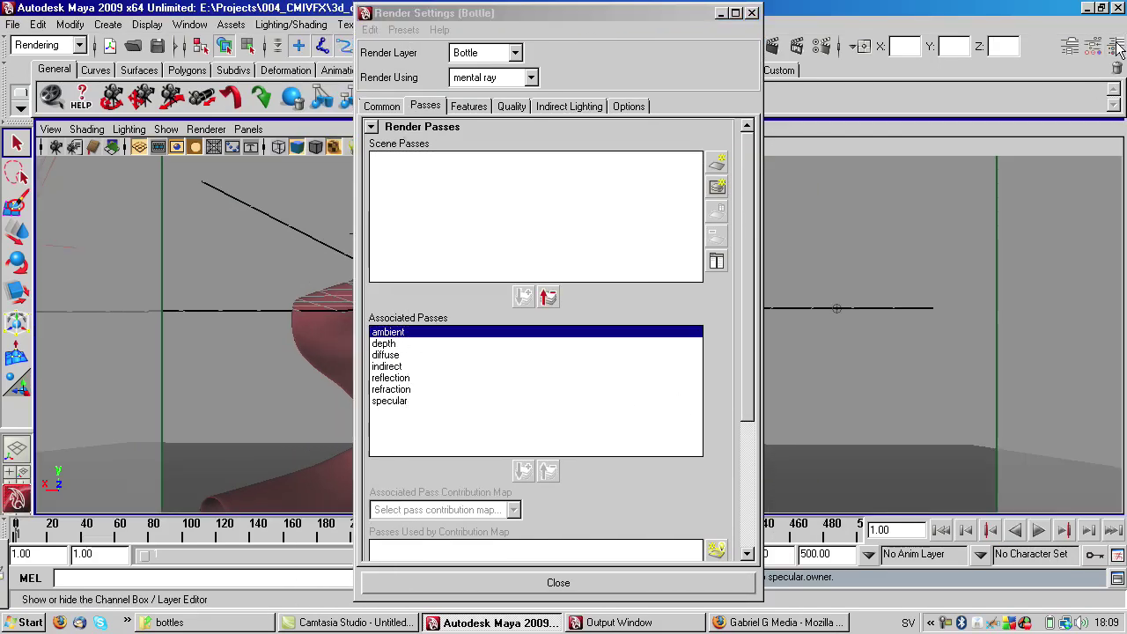
click(1071, 50)
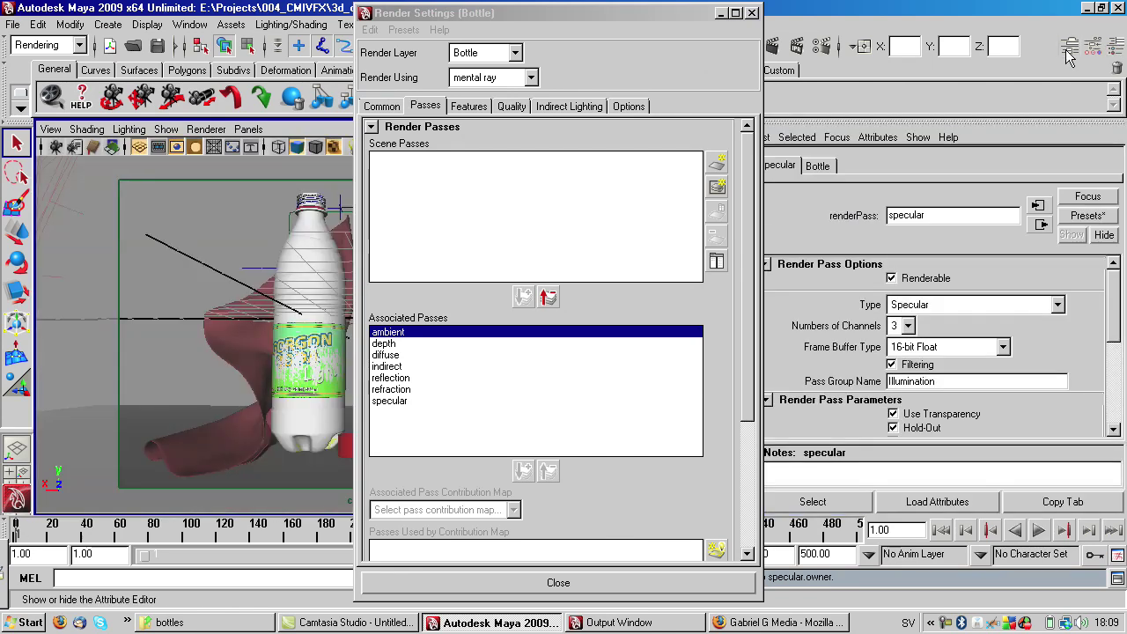
click(580, 19)
drag(580, 19, 504, 25)
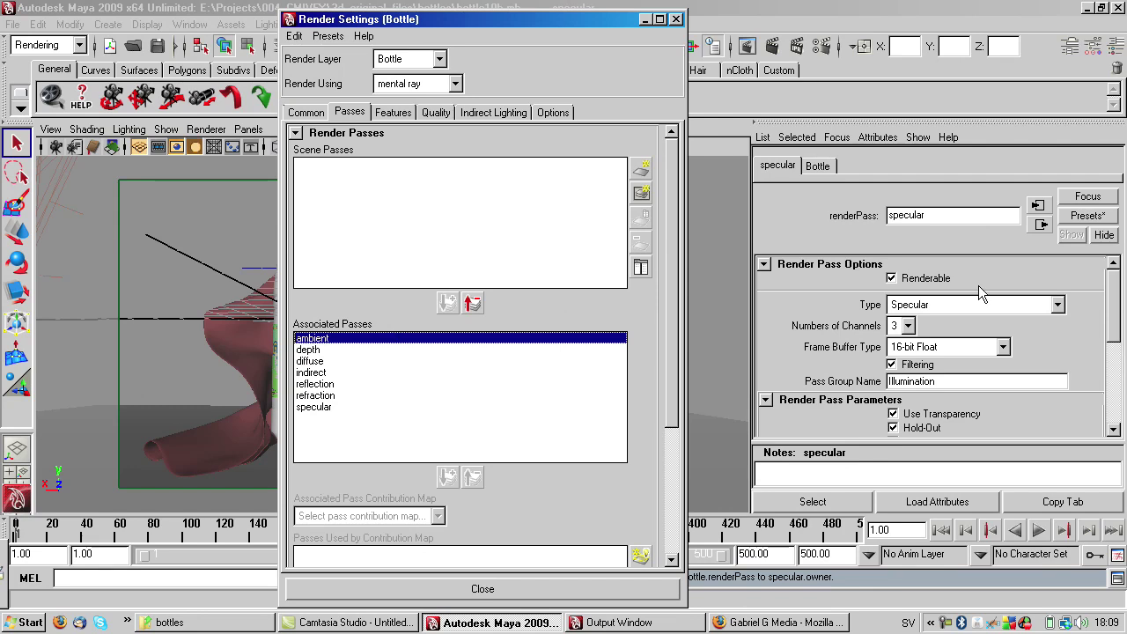
Inspect the attributes of the ambient, depth and diffuse associated passes one after another.
click(320, 350)
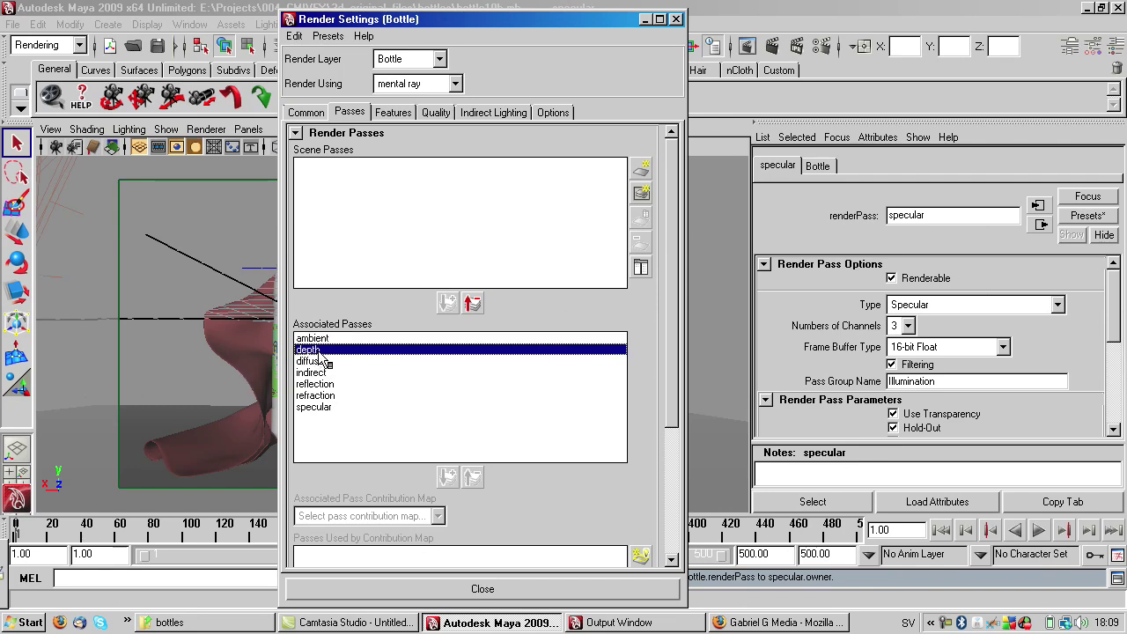
click(324, 373)
click(323, 340)
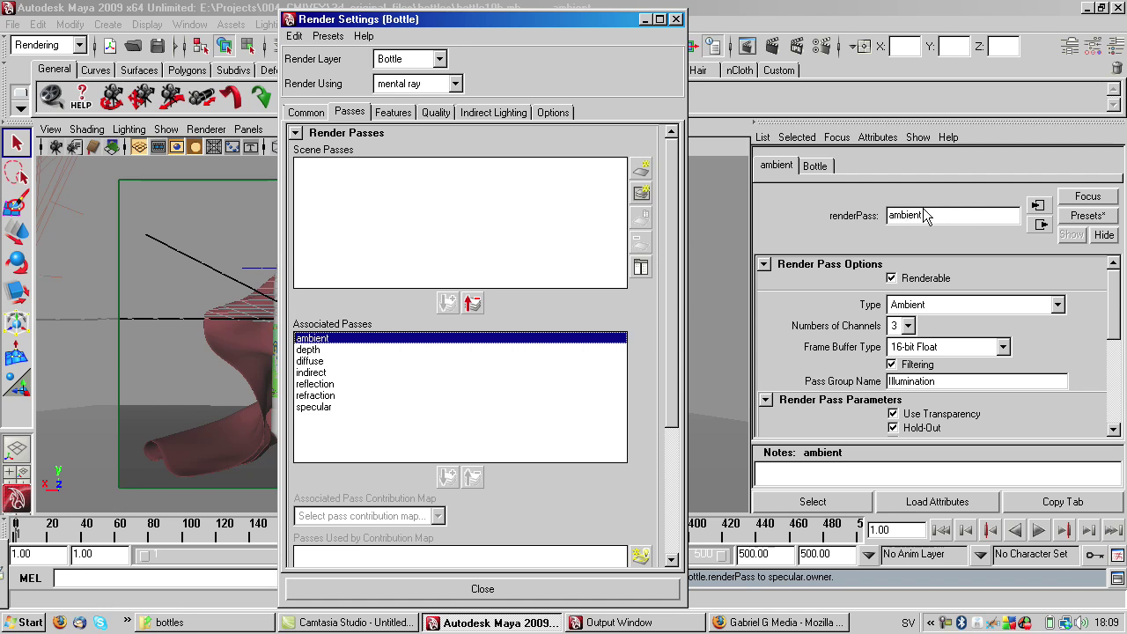
click(308, 351)
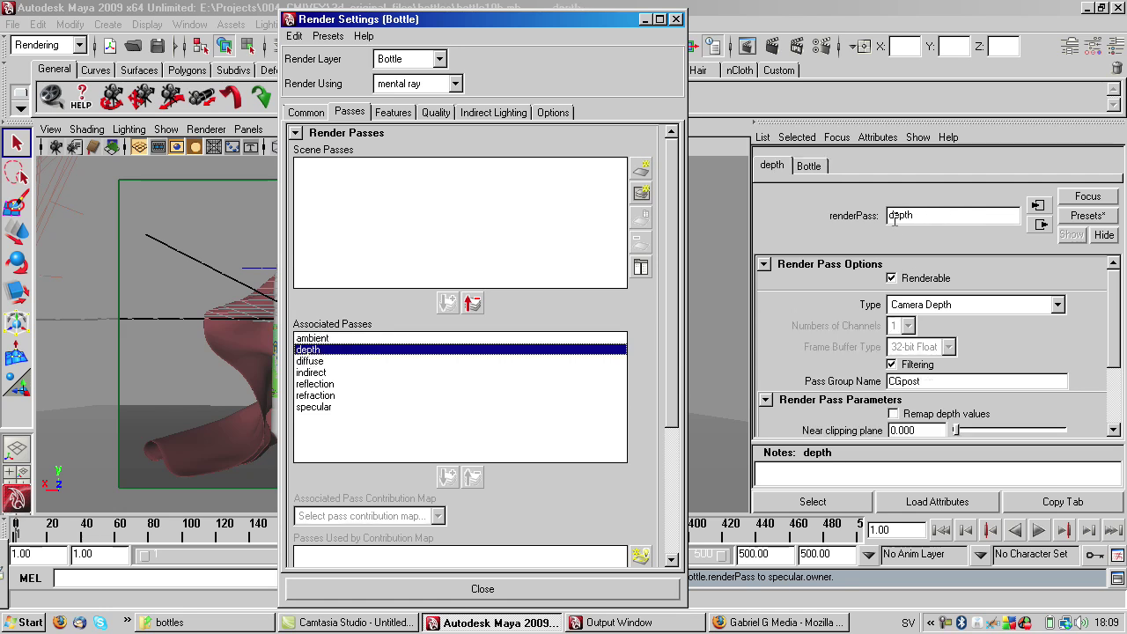
click(313, 362)
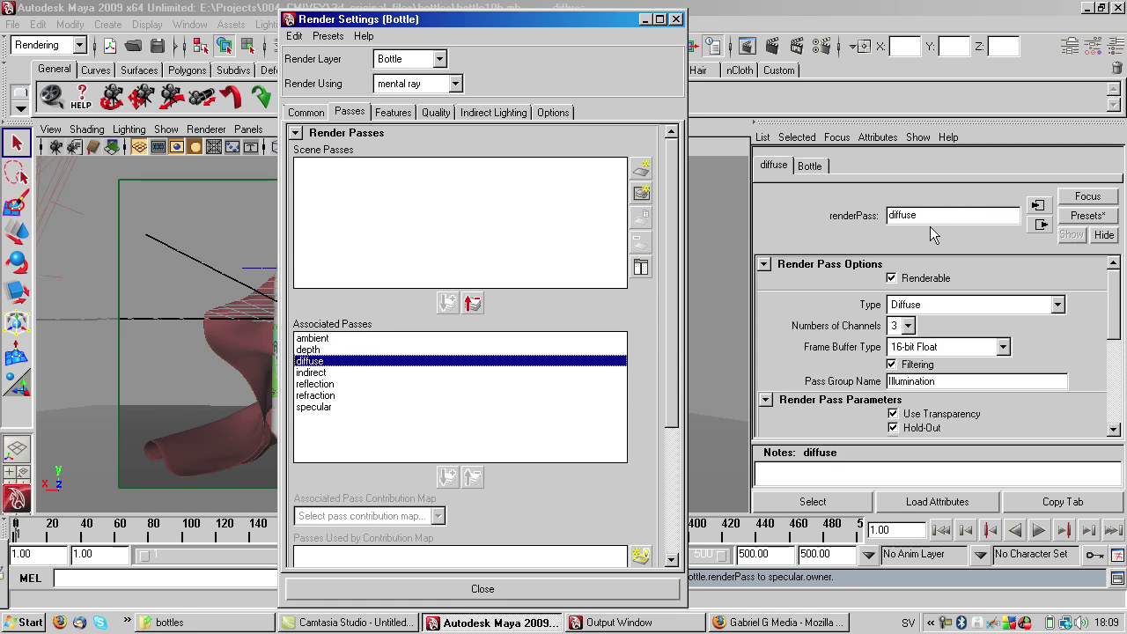
Review the frame buffer type choices of the diffuse pass and the common file output settings.
click(1005, 349)
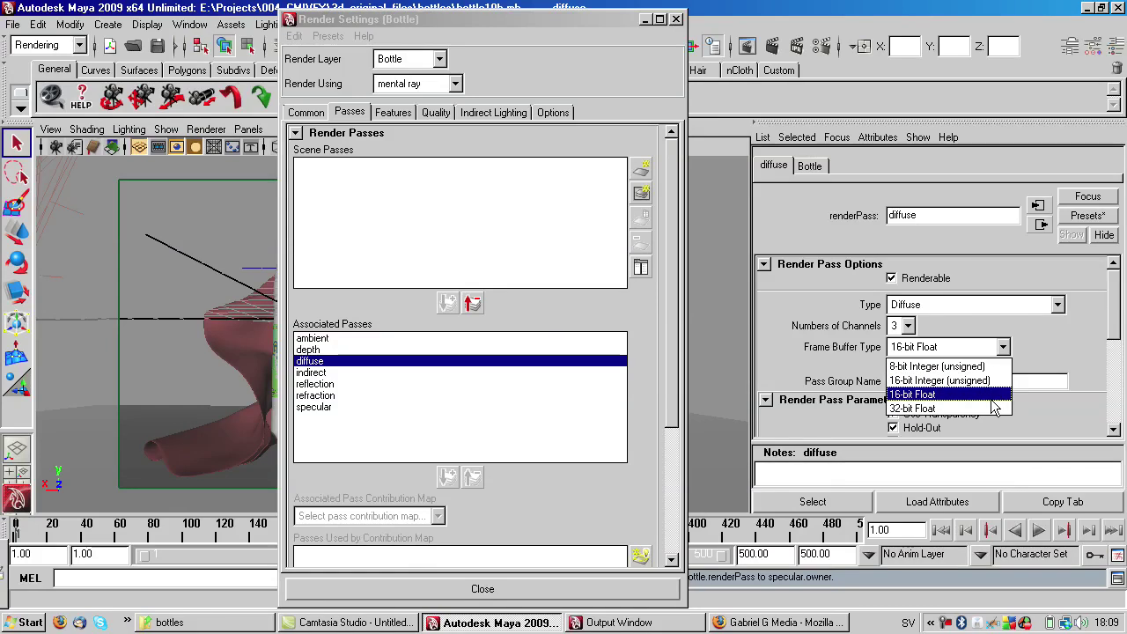
click(1064, 340)
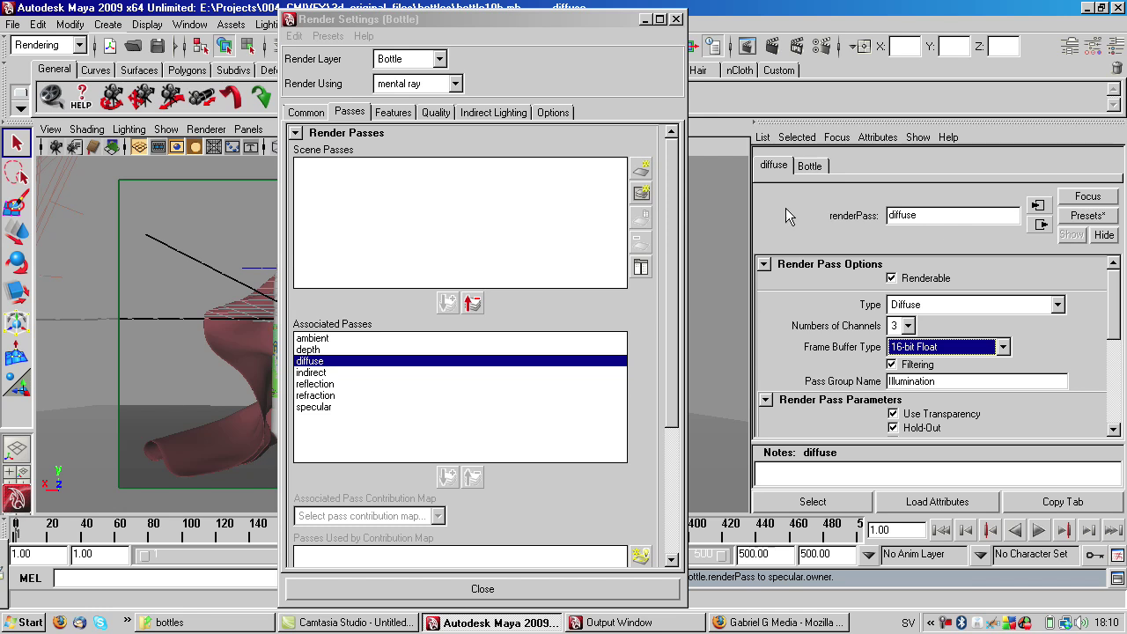
click(310, 113)
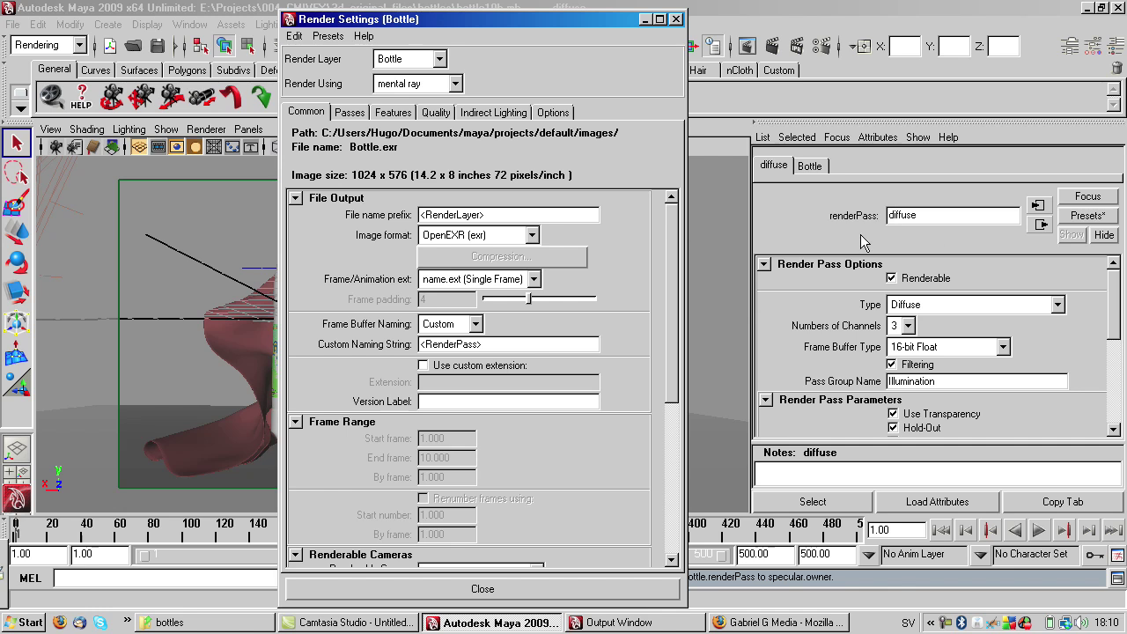
Move the Render Settings window clear of the bottle in the viewport and review its passes, common and quality settings.
drag(606, 21, 994, 23)
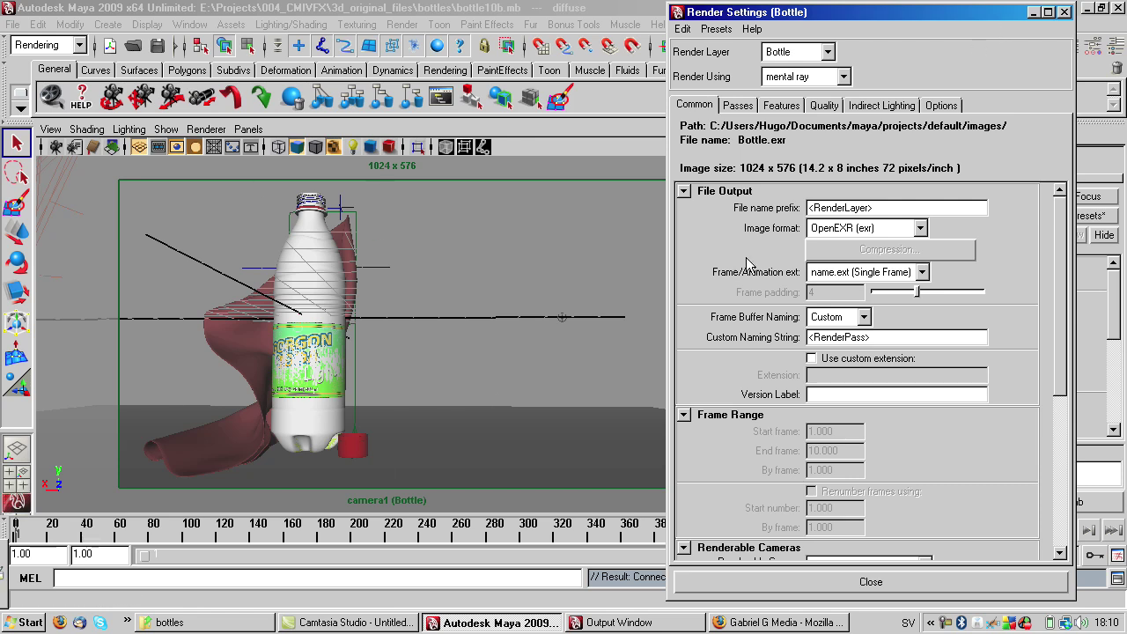
click(741, 106)
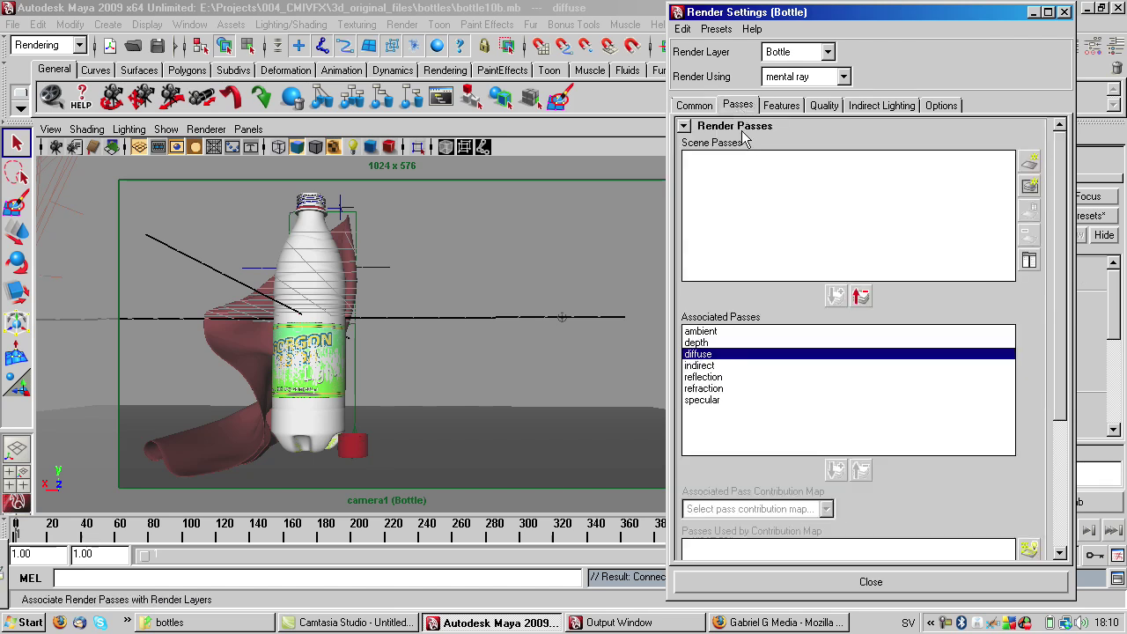
click(695, 105)
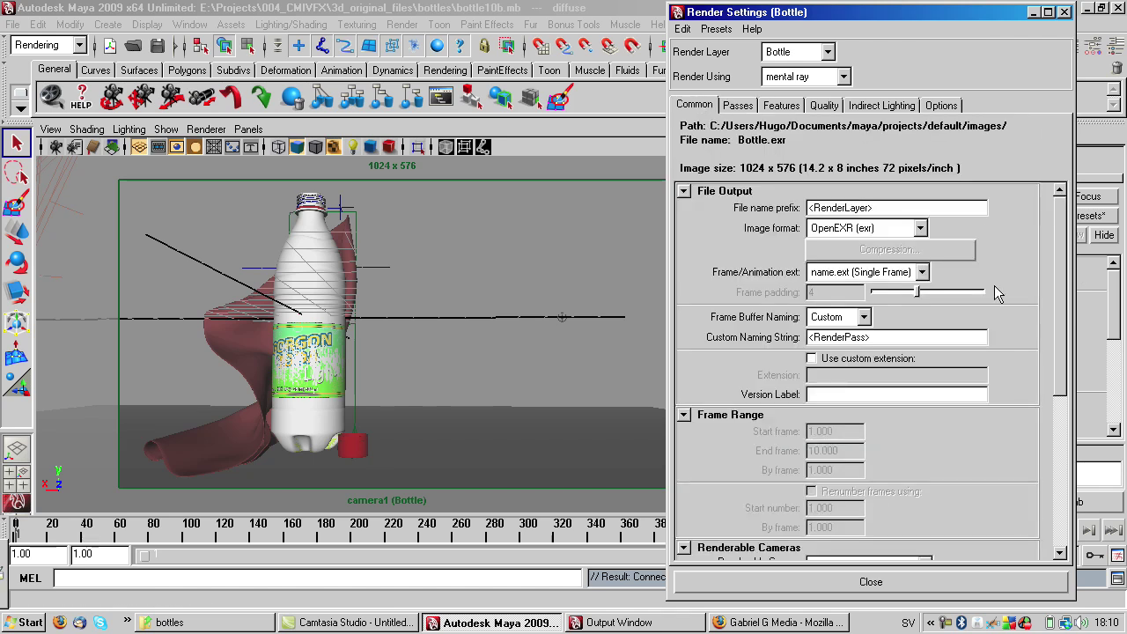
click(827, 106)
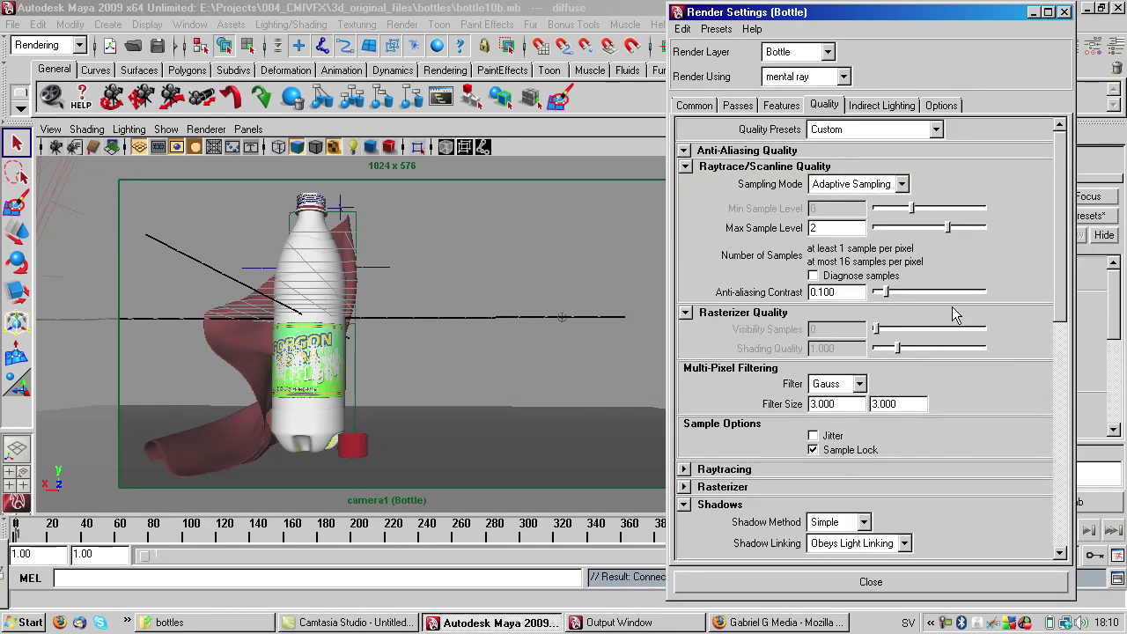
click(738, 106)
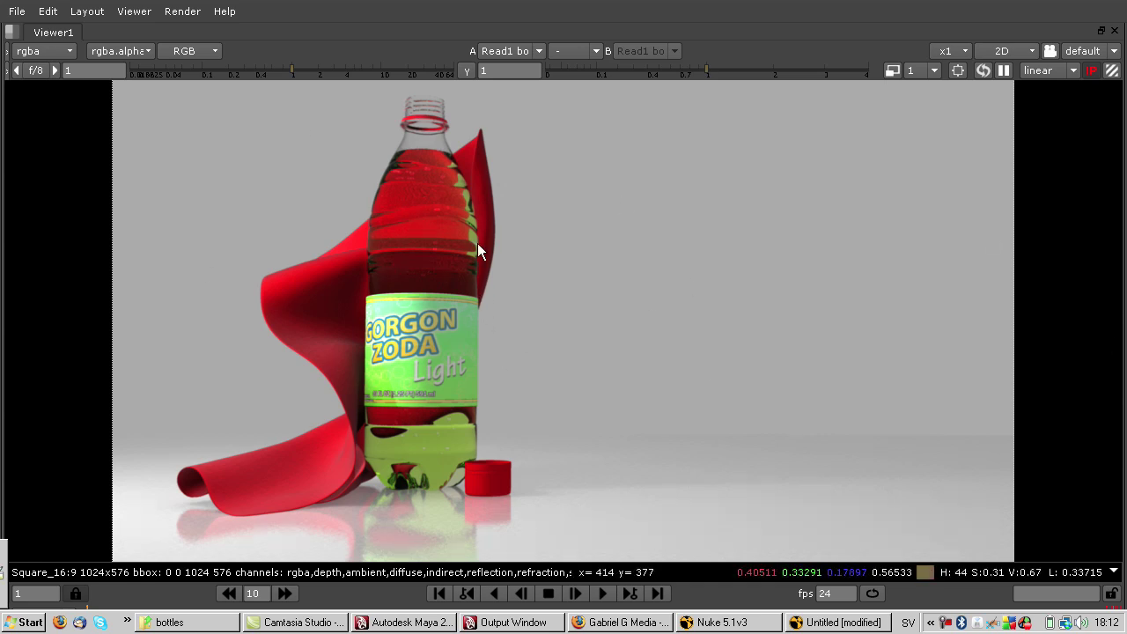
In Nuke, check the layers available in the rendered bottle EXR and view its alpha channel.
click(57, 47)
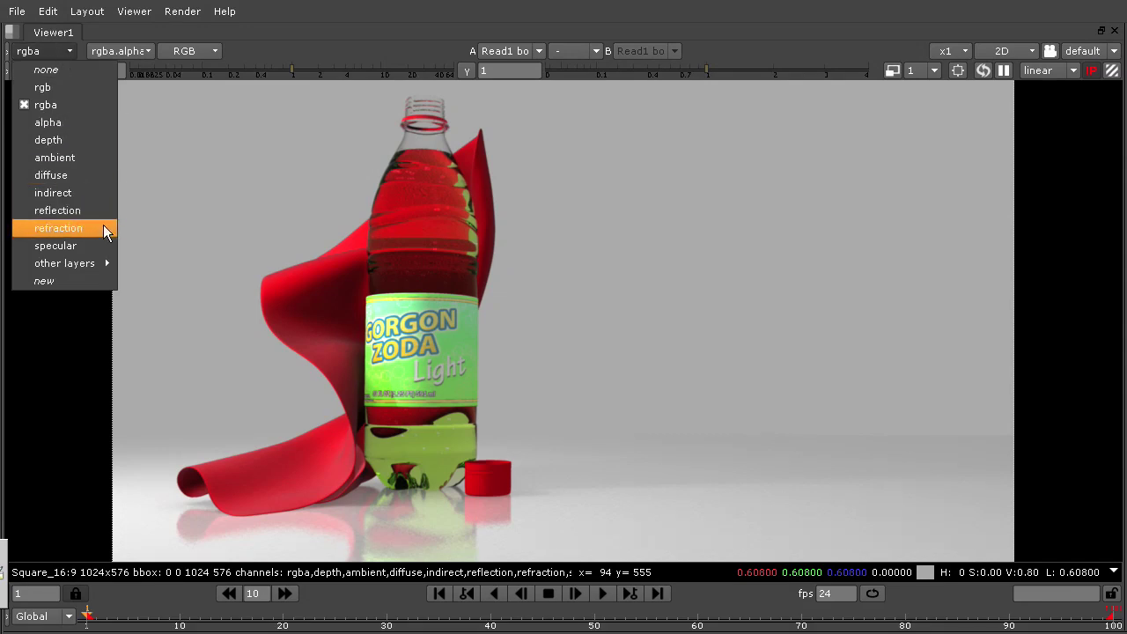
click(93, 105)
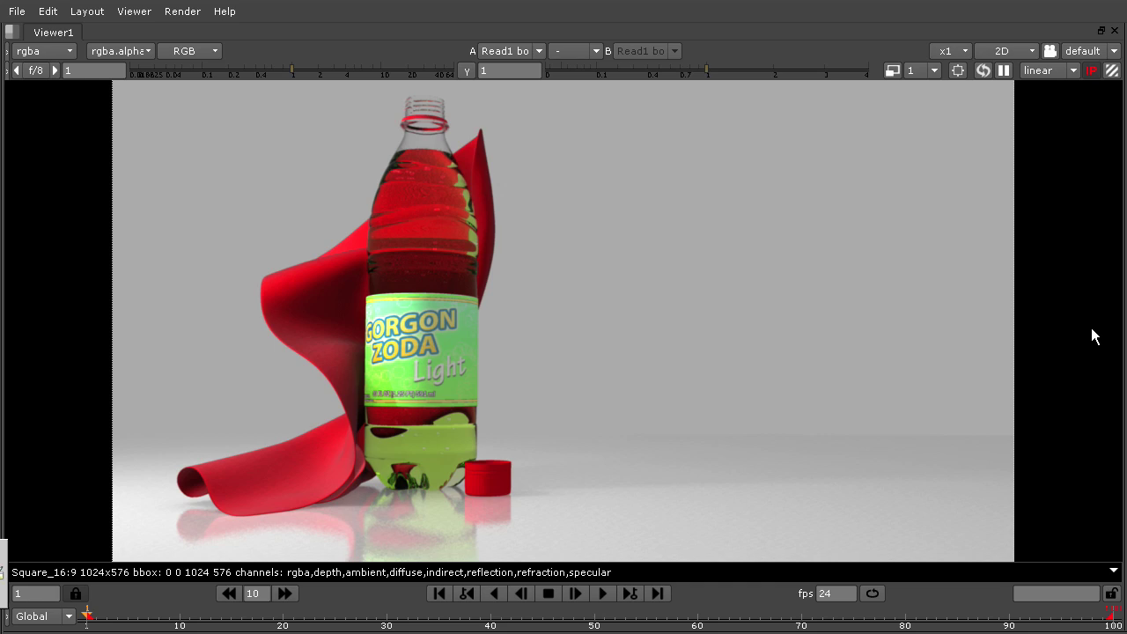
key(a)
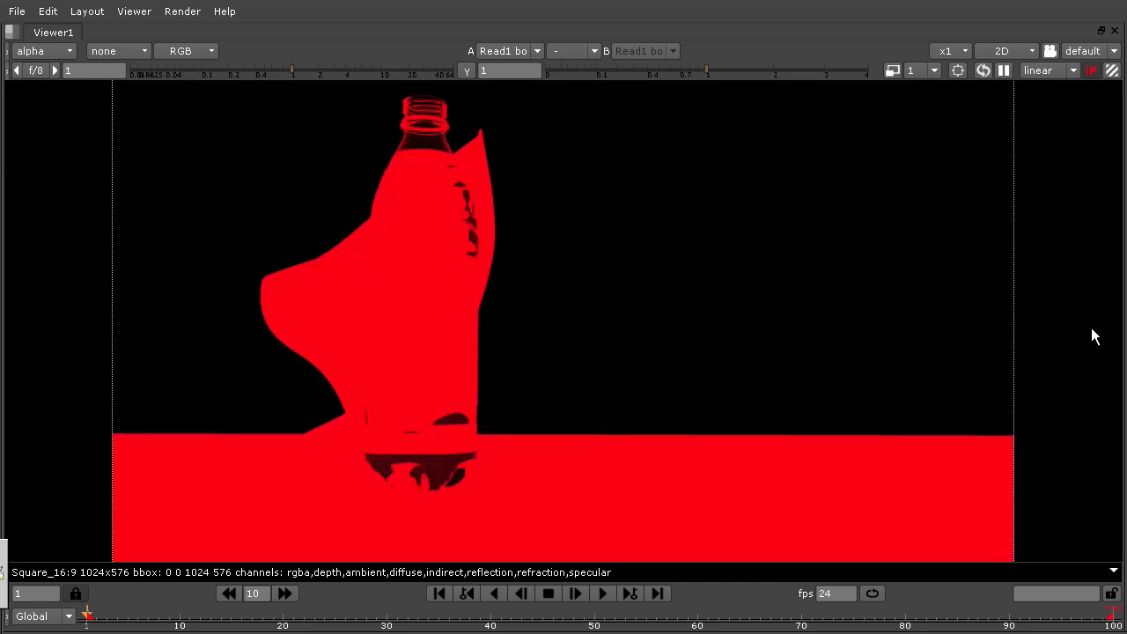
key(a)
key(a)
Cycle the viewer through the depth, ambient, diffuse, indirect, reflection, refraction and specular layers and back to rgb.
key(Page_Down)
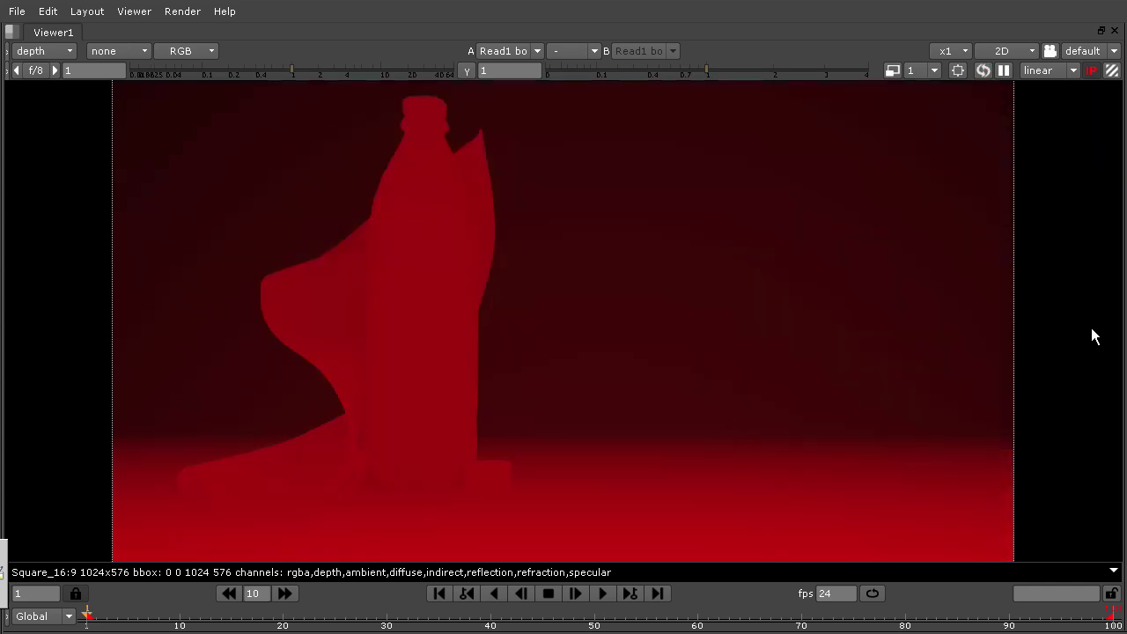
key(Page_Down)
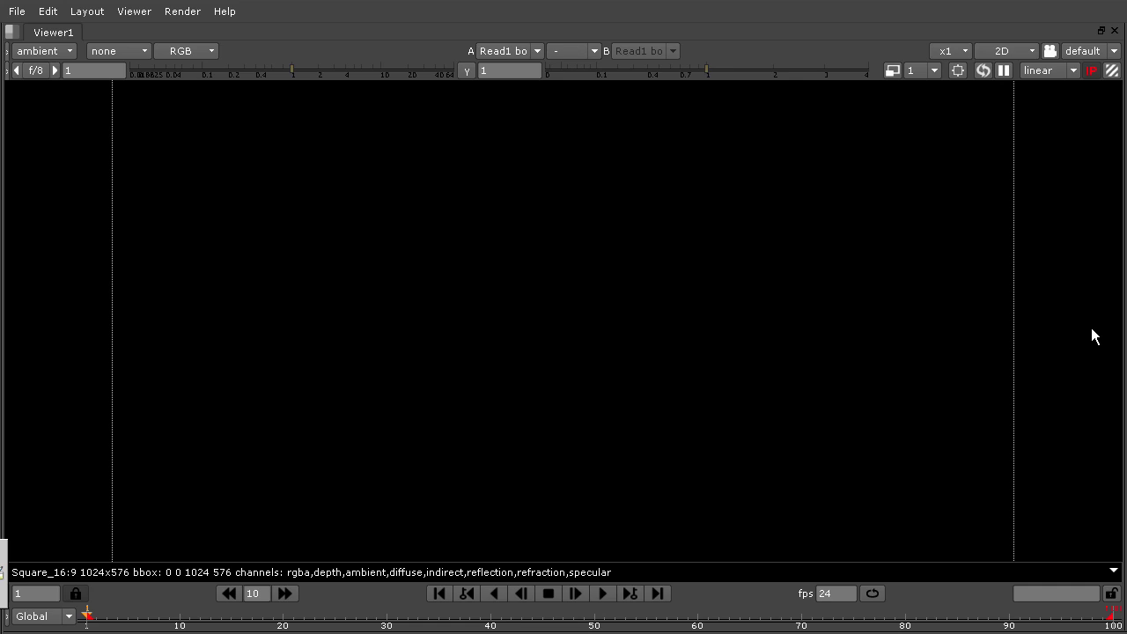
key(Page_Down)
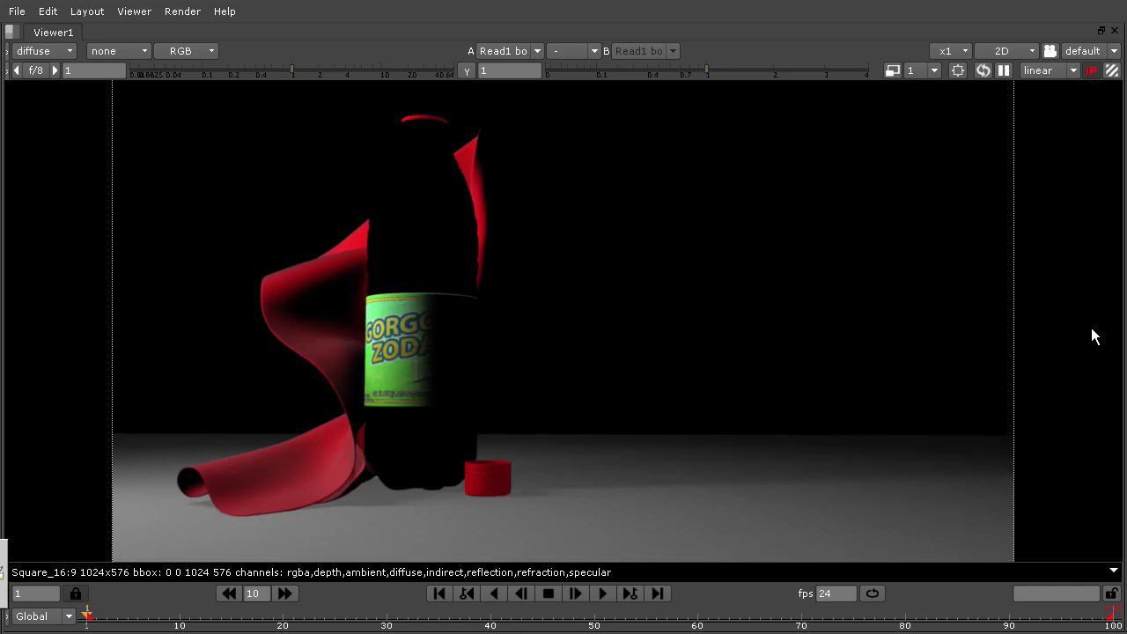
key(Page_Down)
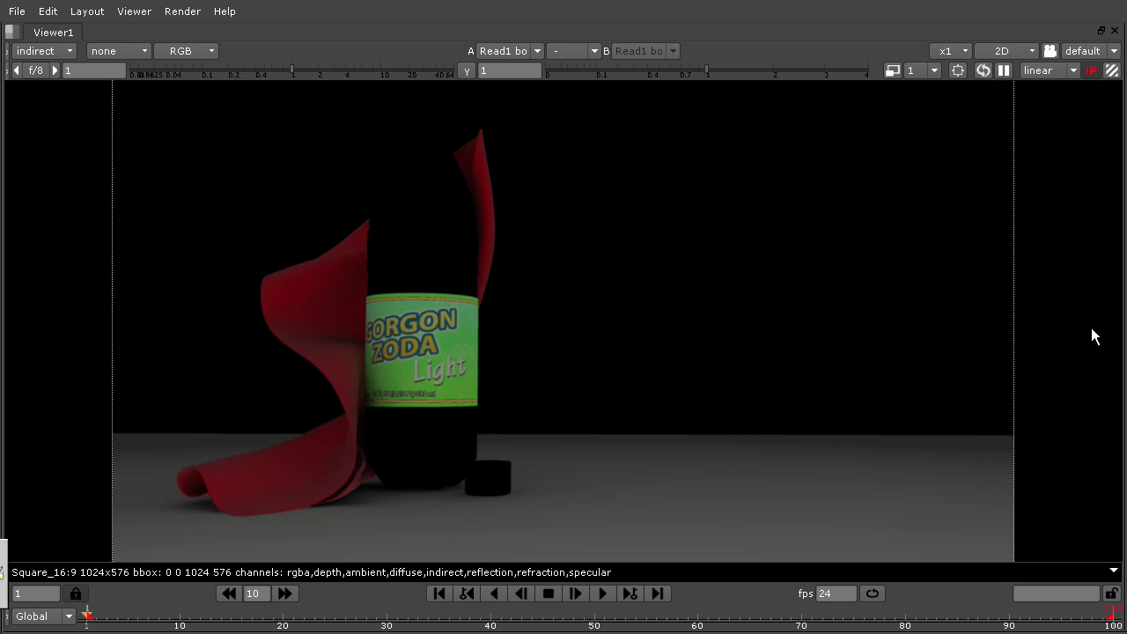
key(Page_Down)
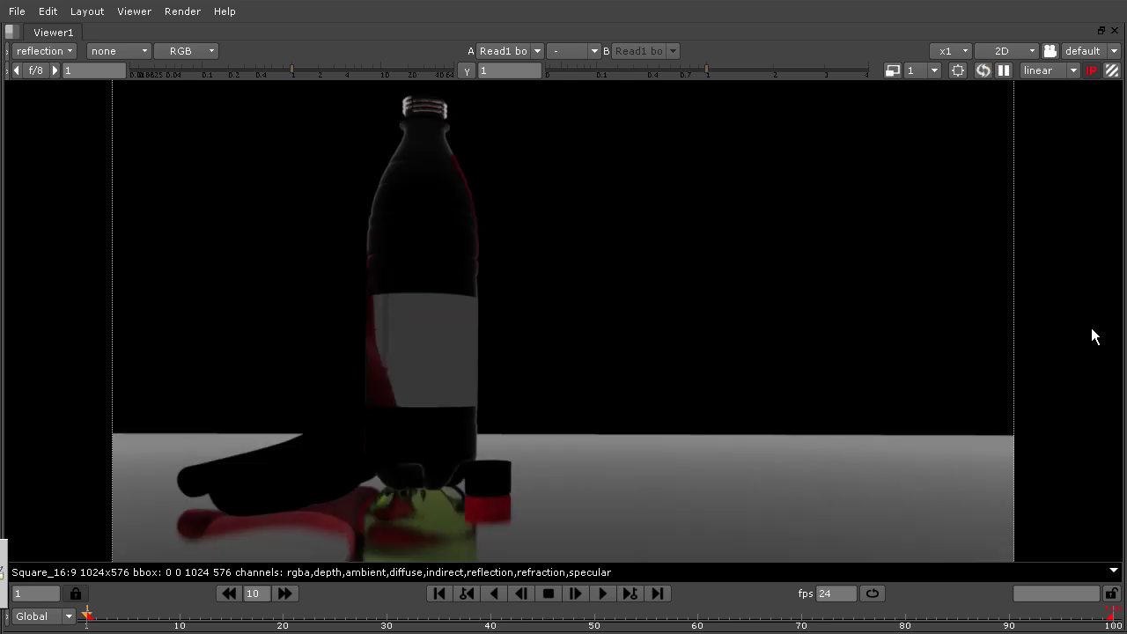
key(Page_Down)
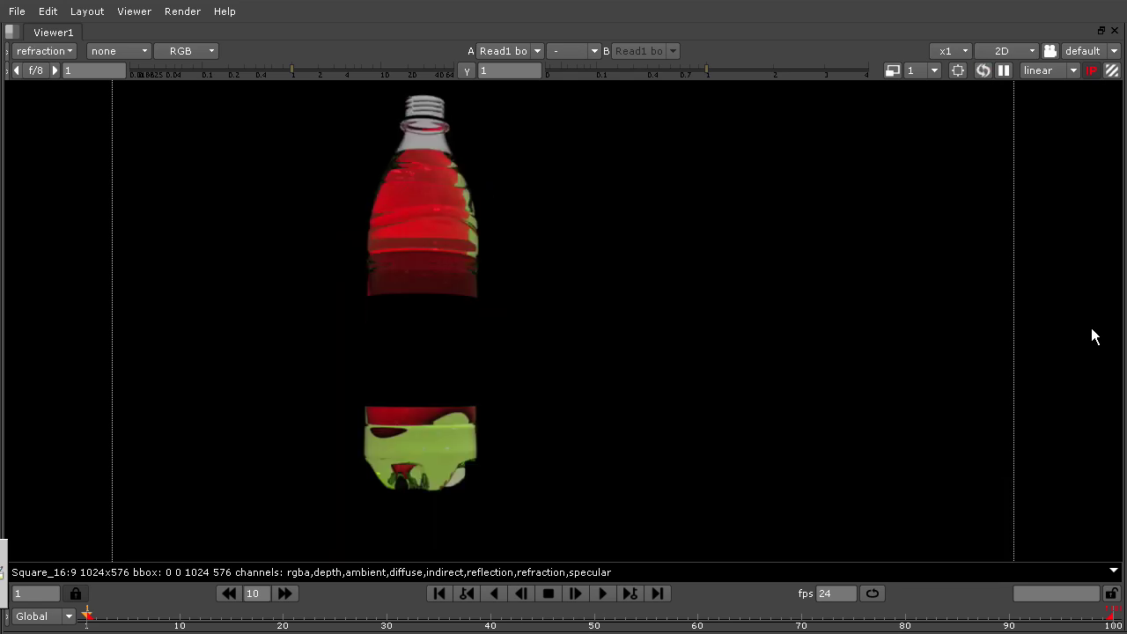
key(Page_Down)
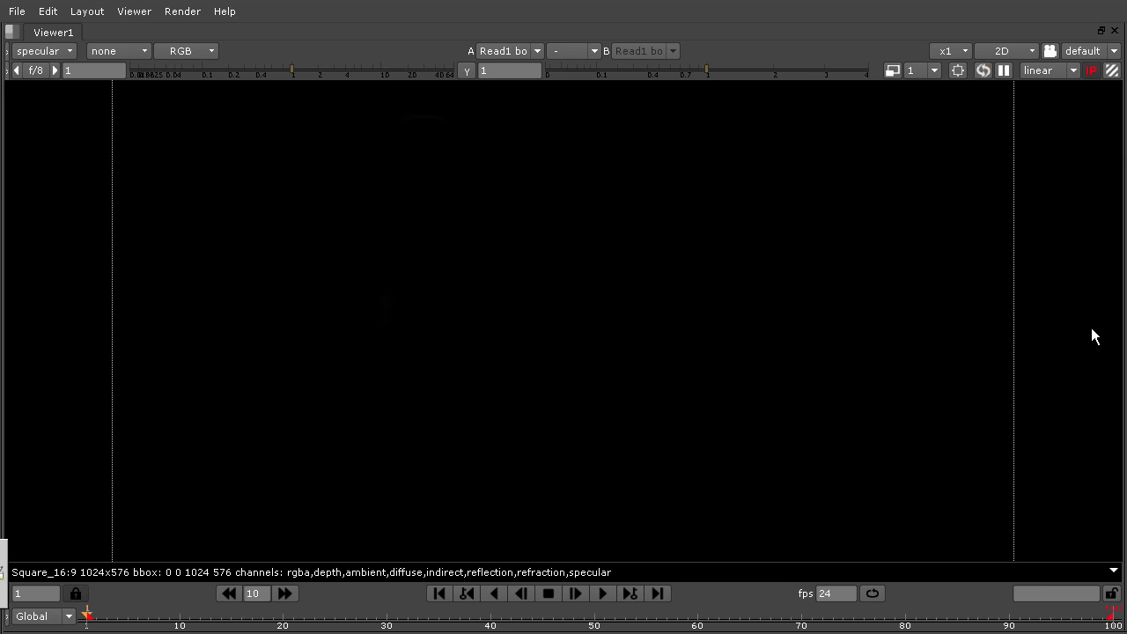
key(Page_Down)
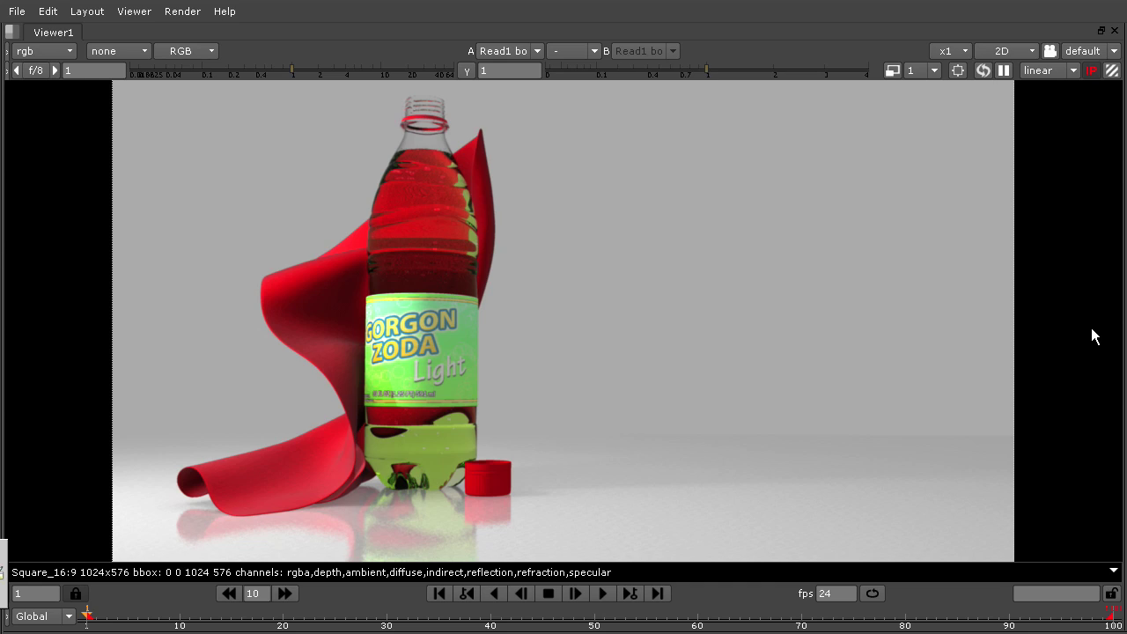
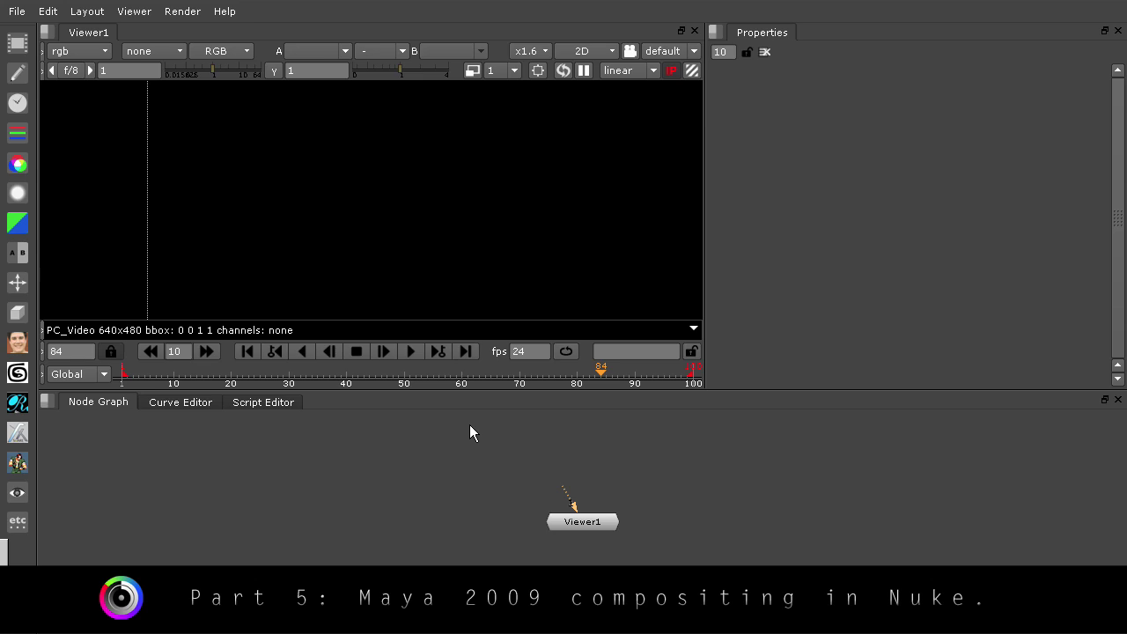
Open the script 04_maya_2009_passes.nk from the Chapter_01 folder.
click(16, 11)
click(35, 44)
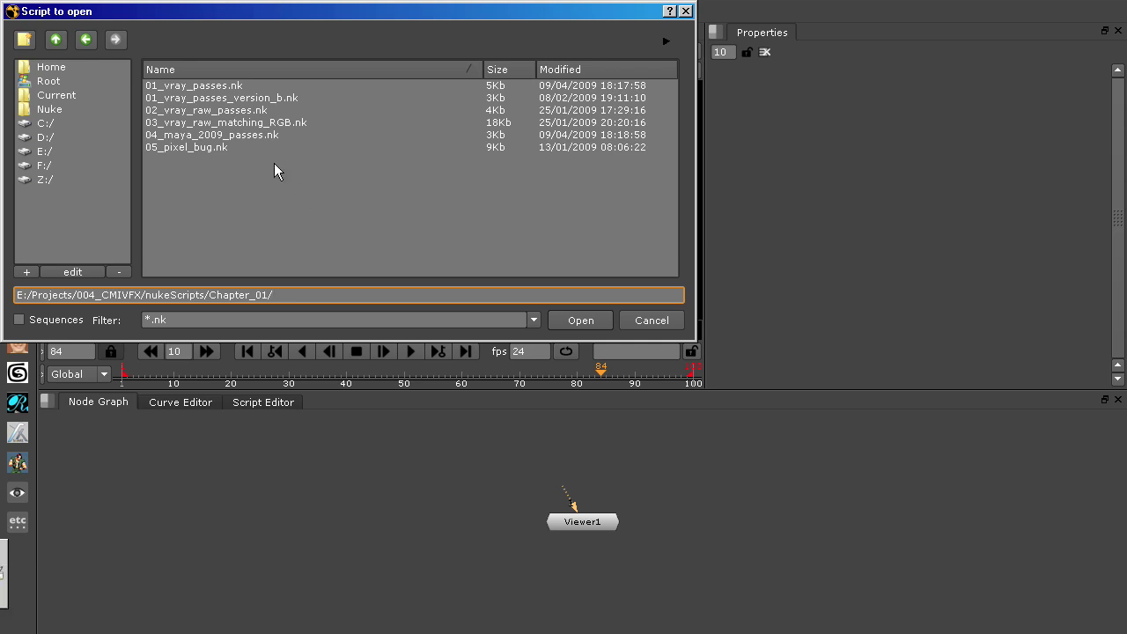
click(262, 136)
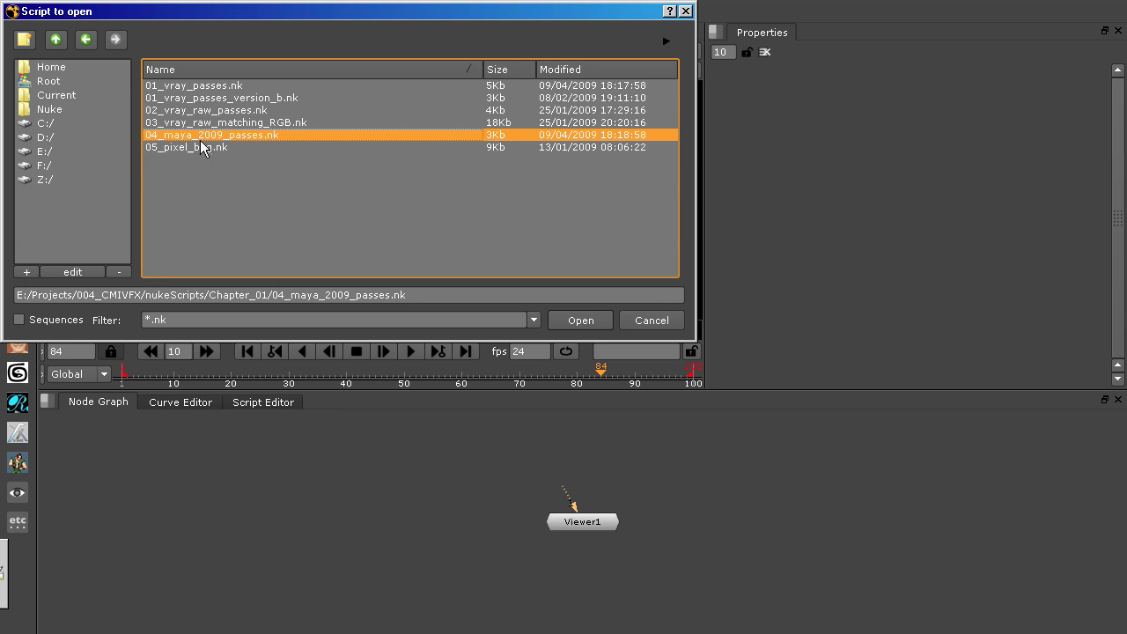
click(582, 321)
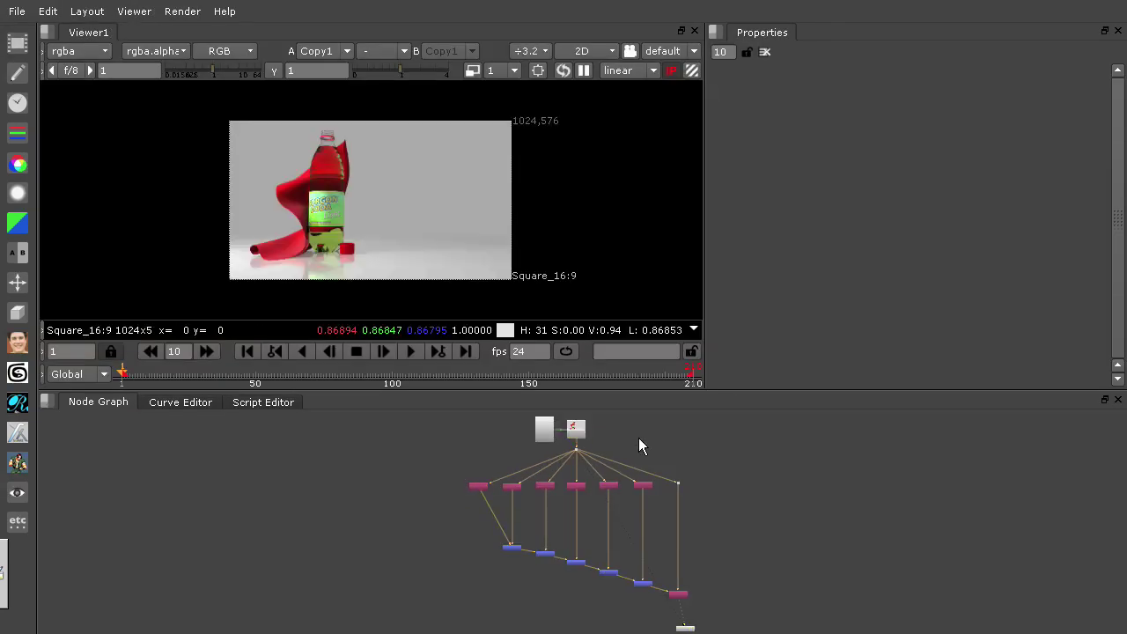
Maximize the node graph and examine the pass shuffles and plus merges up to the Read1 node.
key(space)
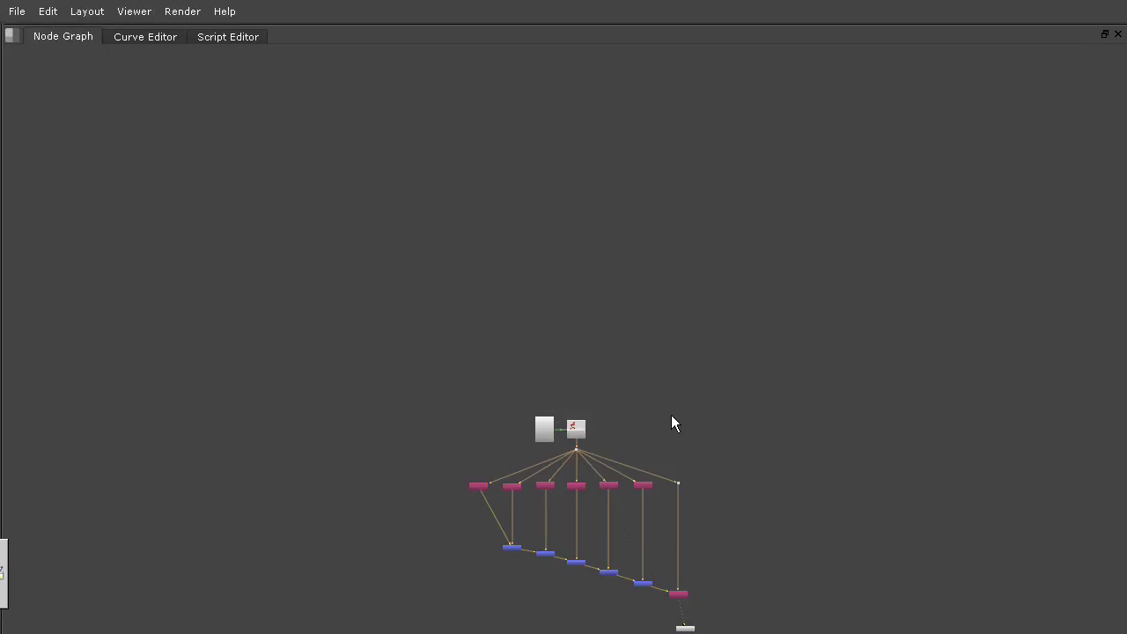
middle_drag(719, 445, 581, 221)
scroll(481, 282, up, 5)
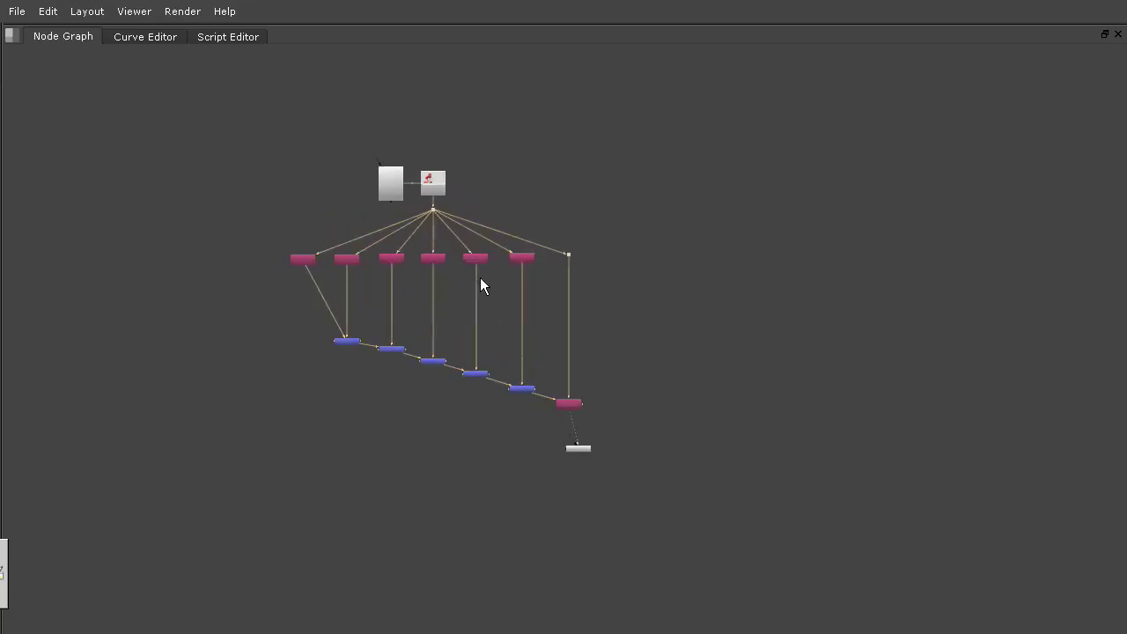
scroll(481, 282, up, 4)
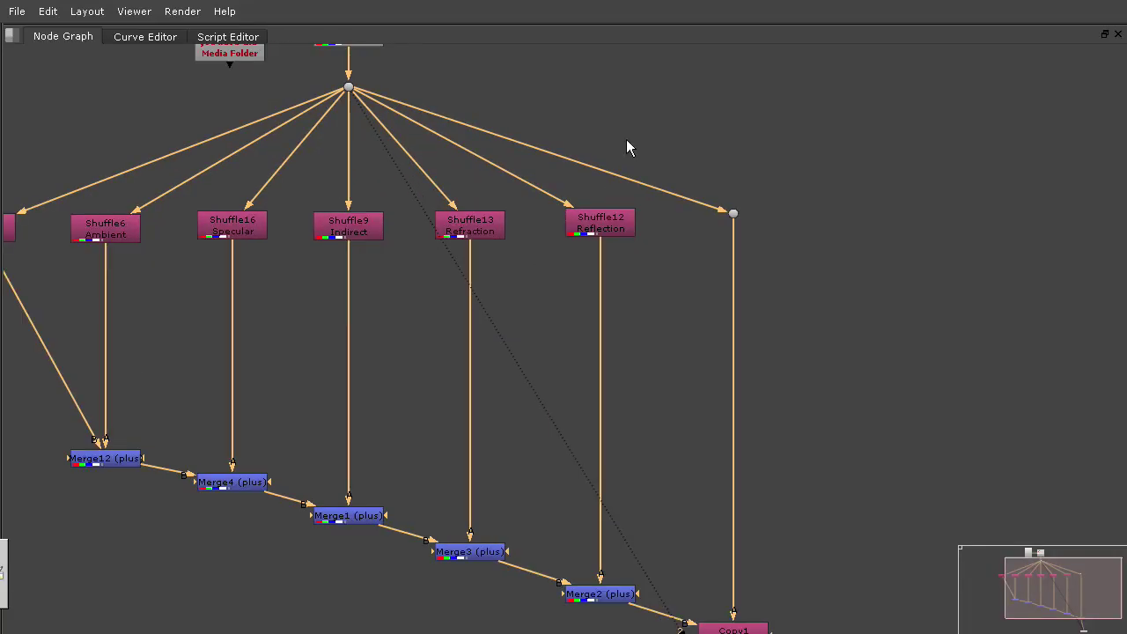
middle_drag(626, 144, 747, 393)
scroll(609, 306, up, 4)
middle_drag(583, 283, 653, 258)
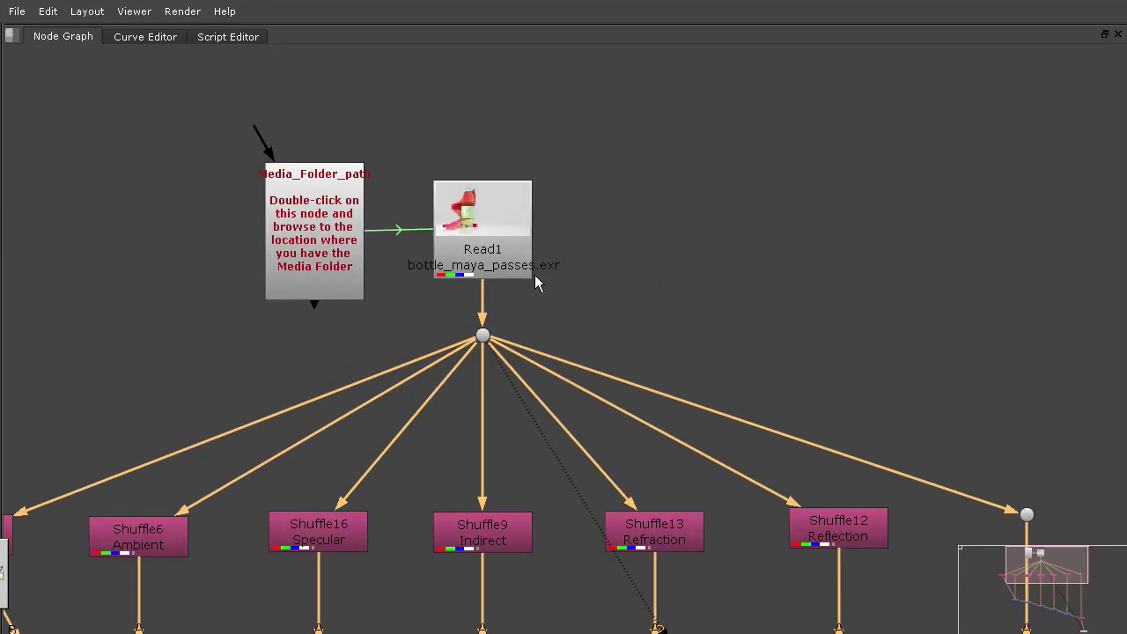
Show the Read1 node's properties and restore the full layout with Read1 in view in the node graph.
click(481, 234)
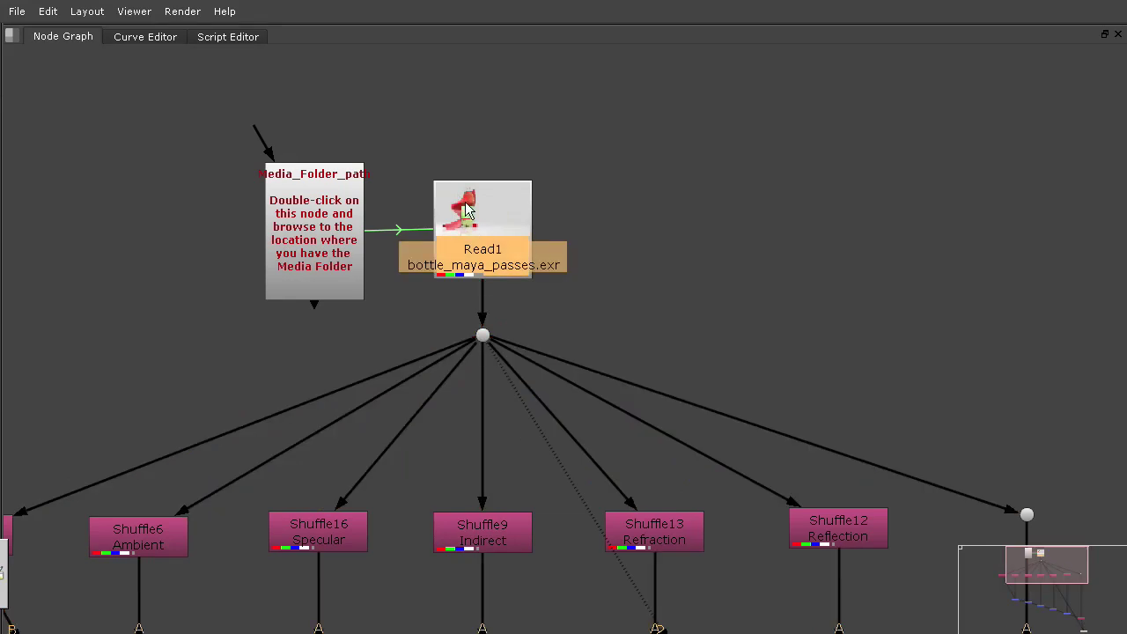
key(space)
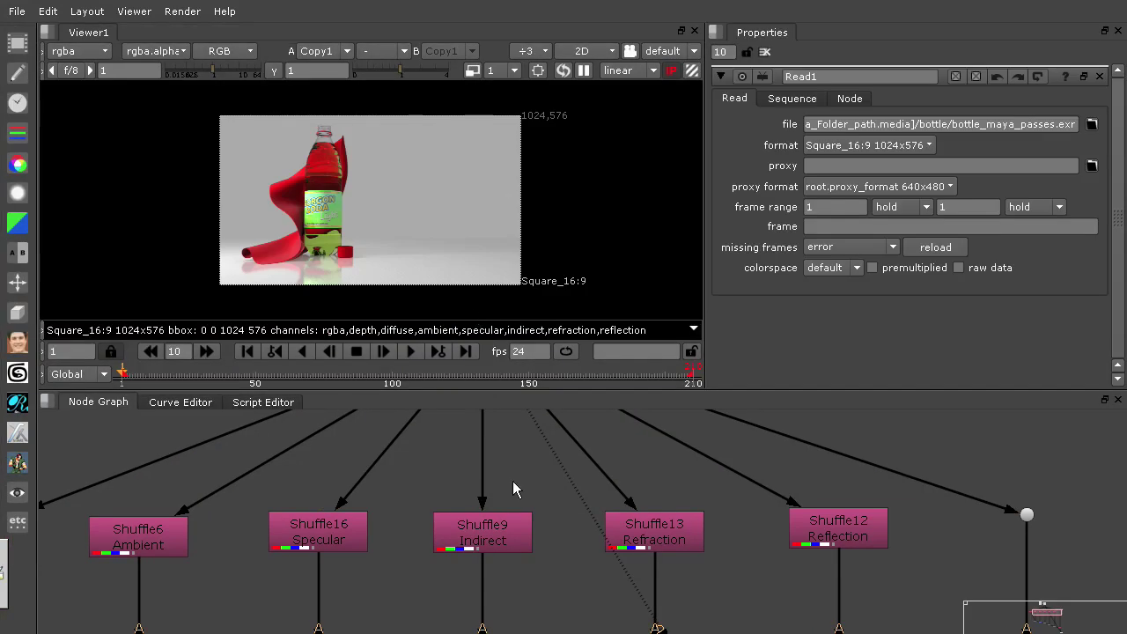
middle_drag(537, 498, 503, 614)
middle_drag(502, 469, 488, 624)
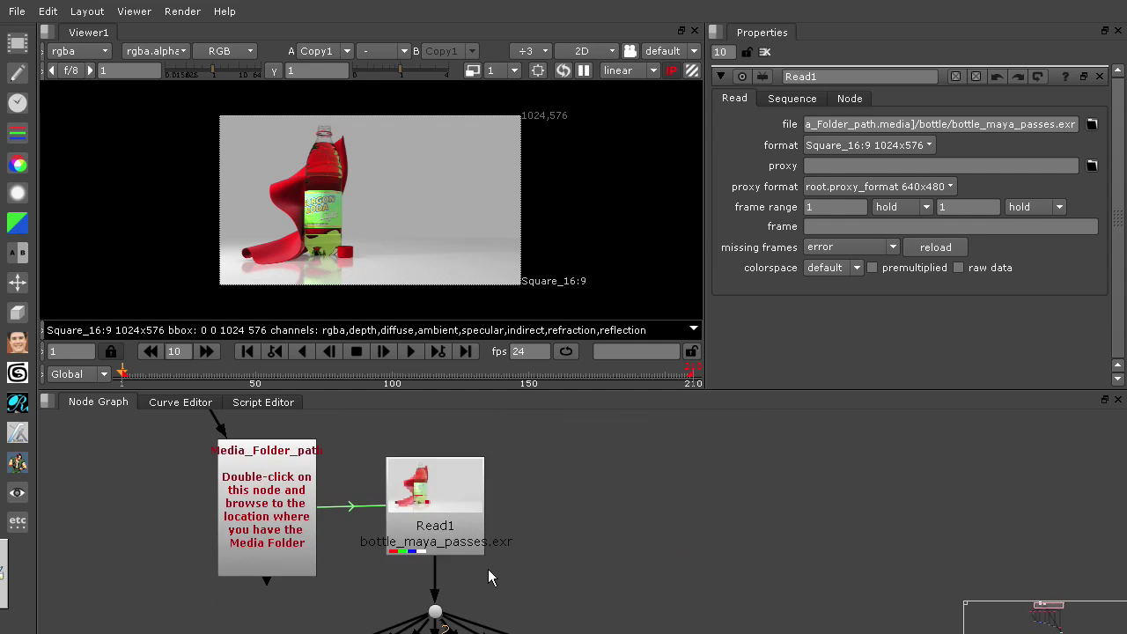
Open the Media_Folder_path node's properties and move the node slightly farther away from Read1.
click(458, 505)
double_click(282, 472)
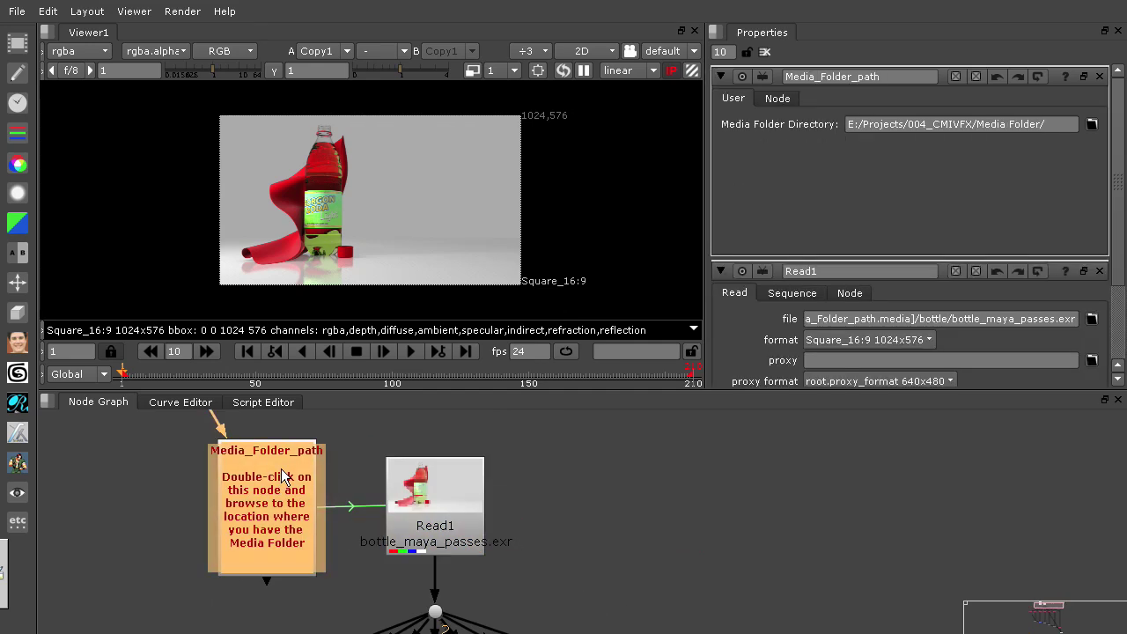
drag(281, 469, 227, 493)
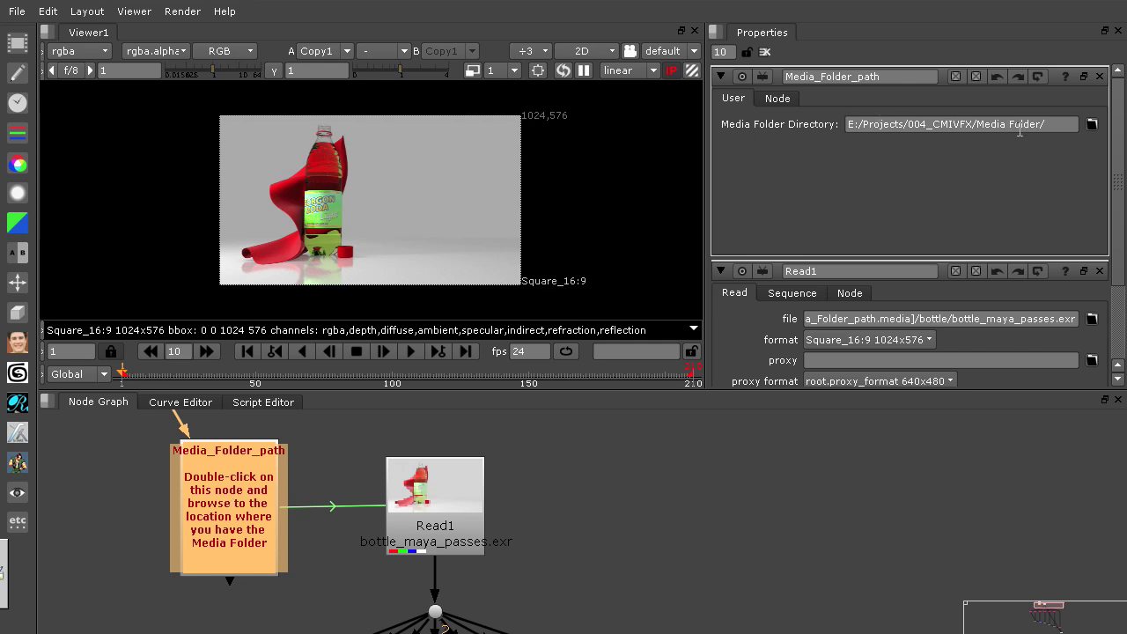
Inspect Read1's file path, highlighting the bottle/bottle_maya_passes.exr part that follows the media folder expression.
double_click(481, 552)
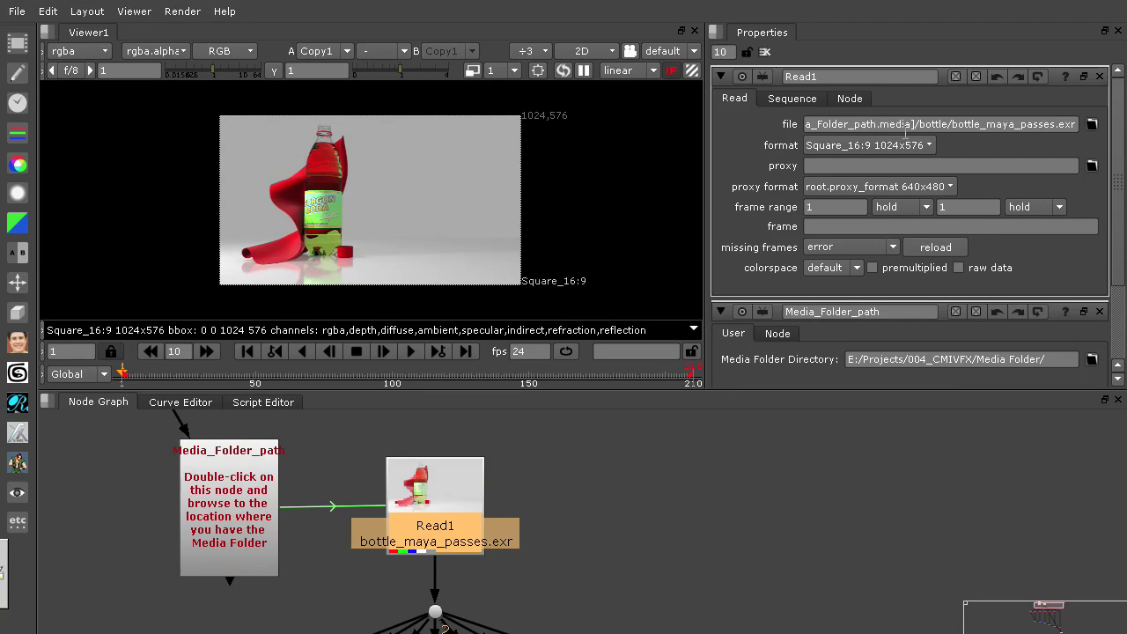
drag(925, 124, 1103, 122)
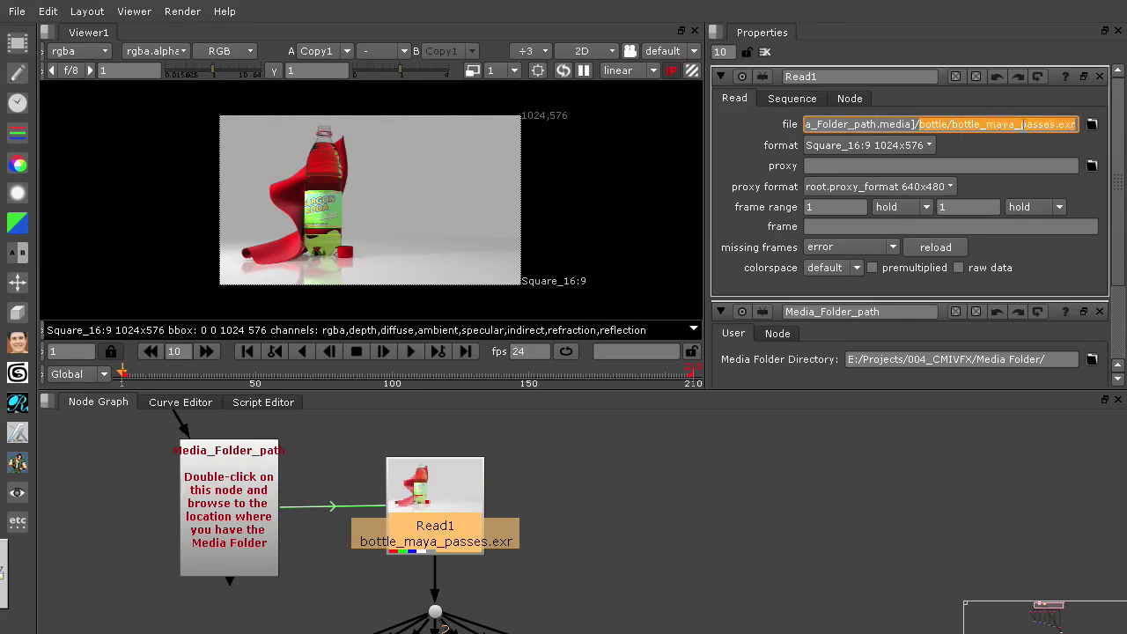
click(918, 124)
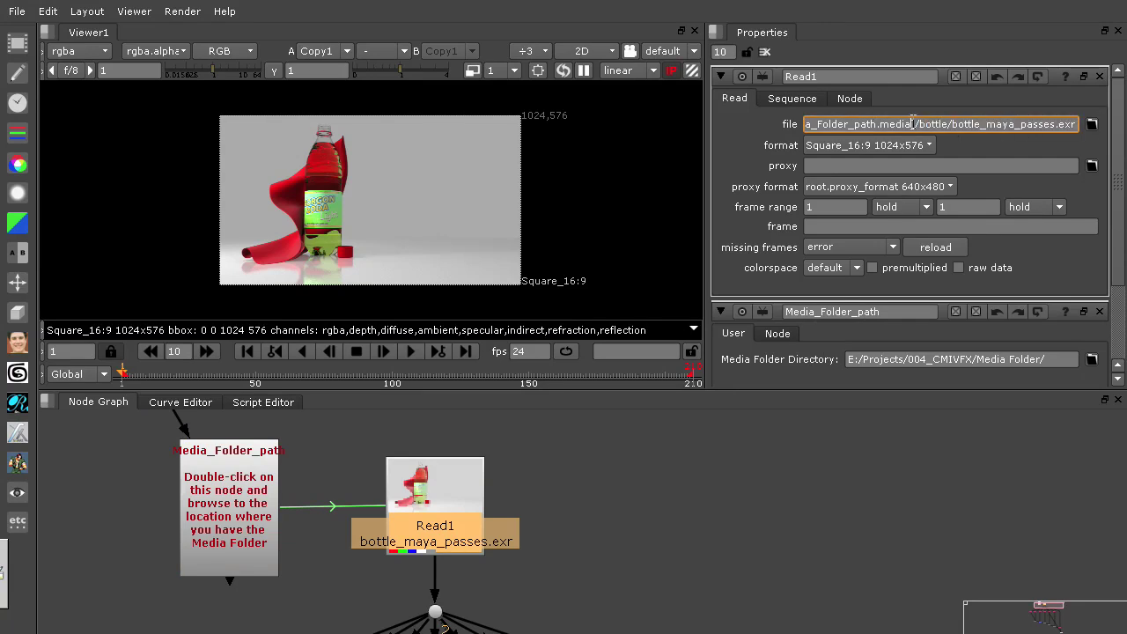
Inspect the media folder expression in Read1's file path and open the Media_Folder_path node's properties.
drag(917, 124, 834, 126)
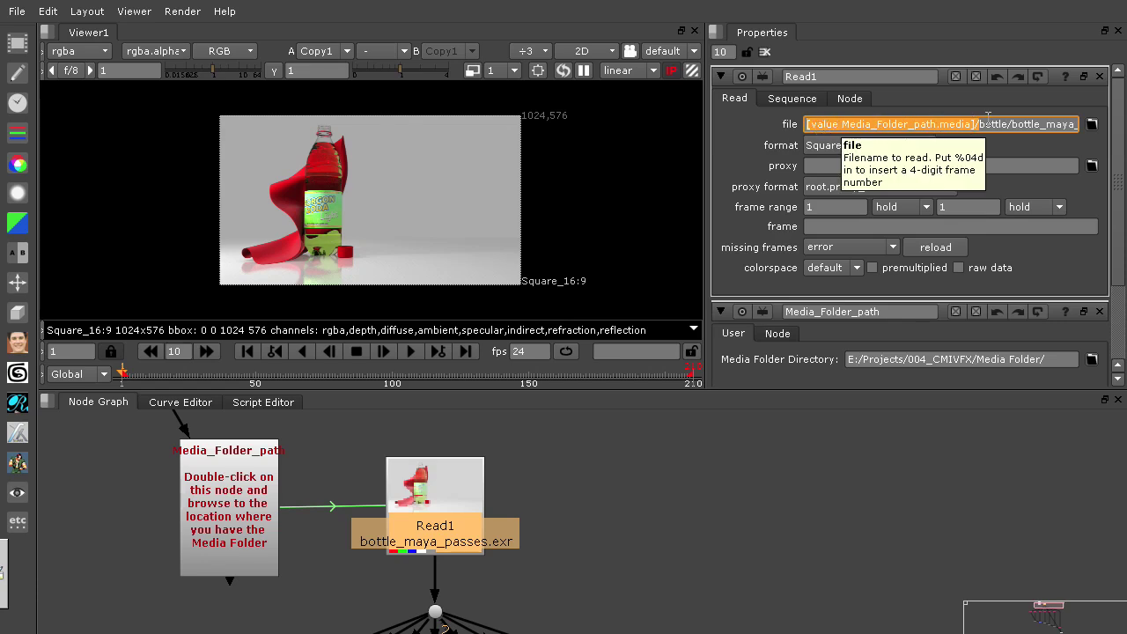
click(657, 539)
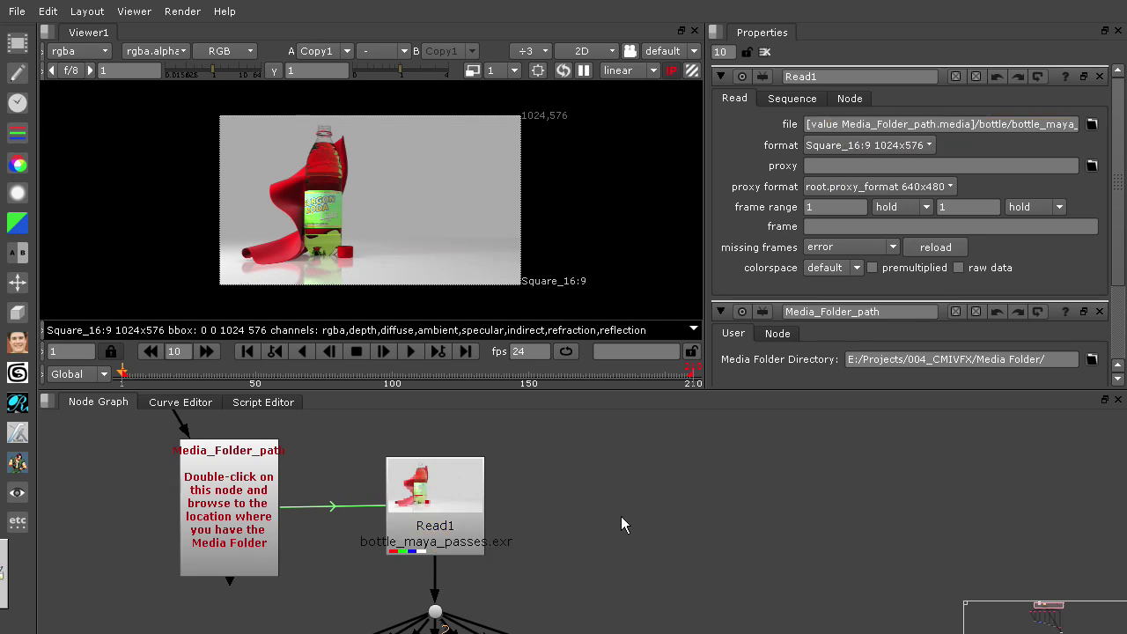
click(223, 473)
double_click(223, 473)
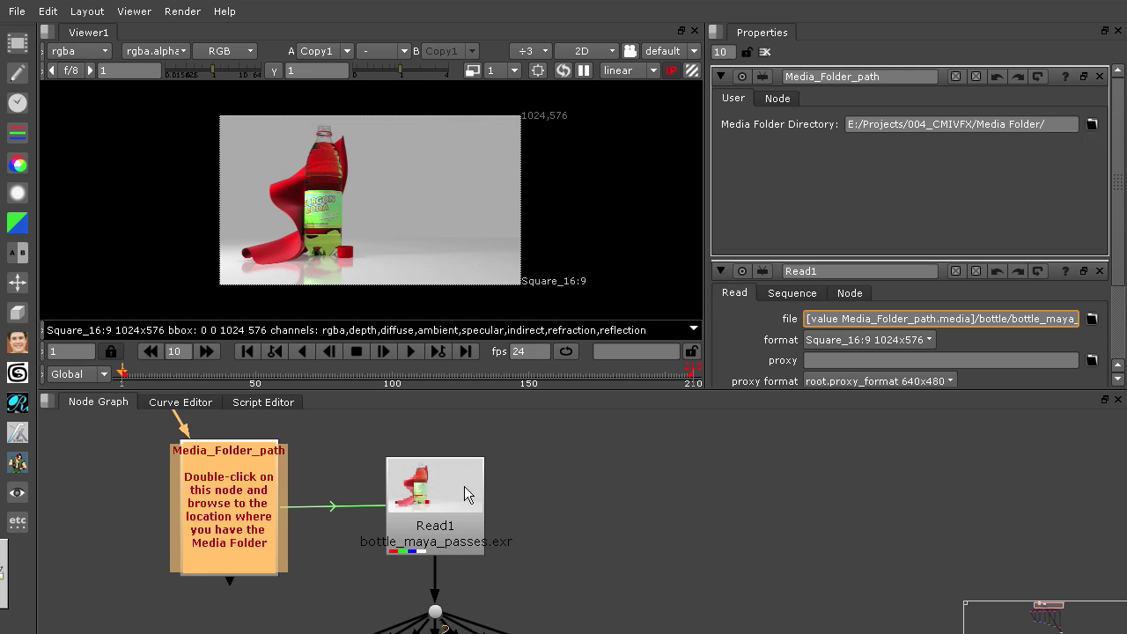
Show Read1 in the viewer and maximize the node graph to examine its branches into the pass shuffle nodes.
click(438, 472)
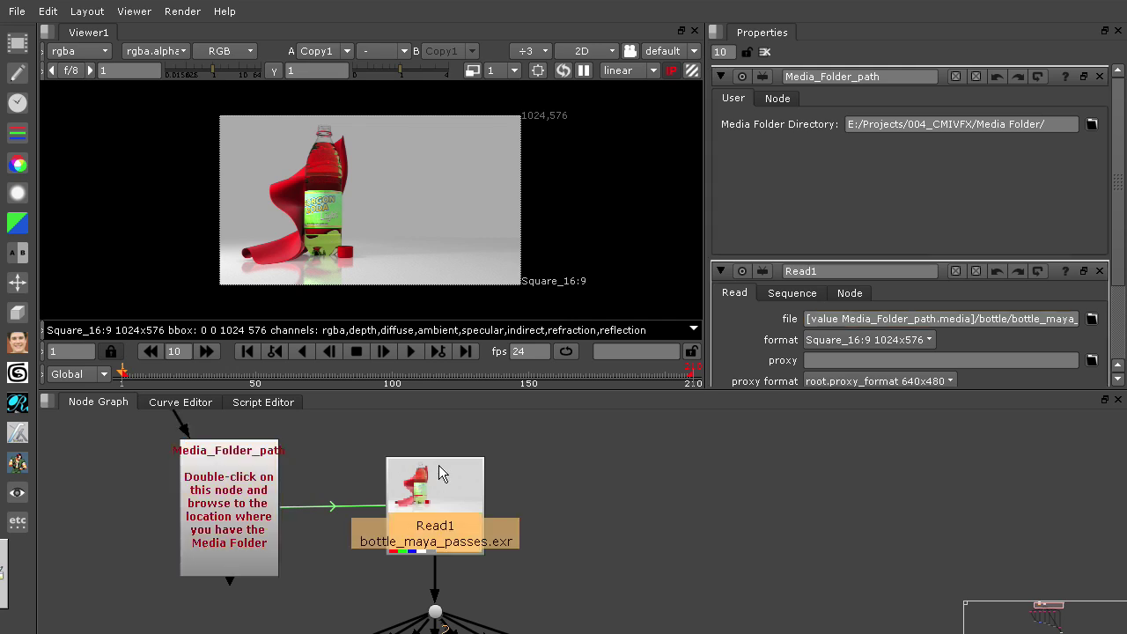
key(1)
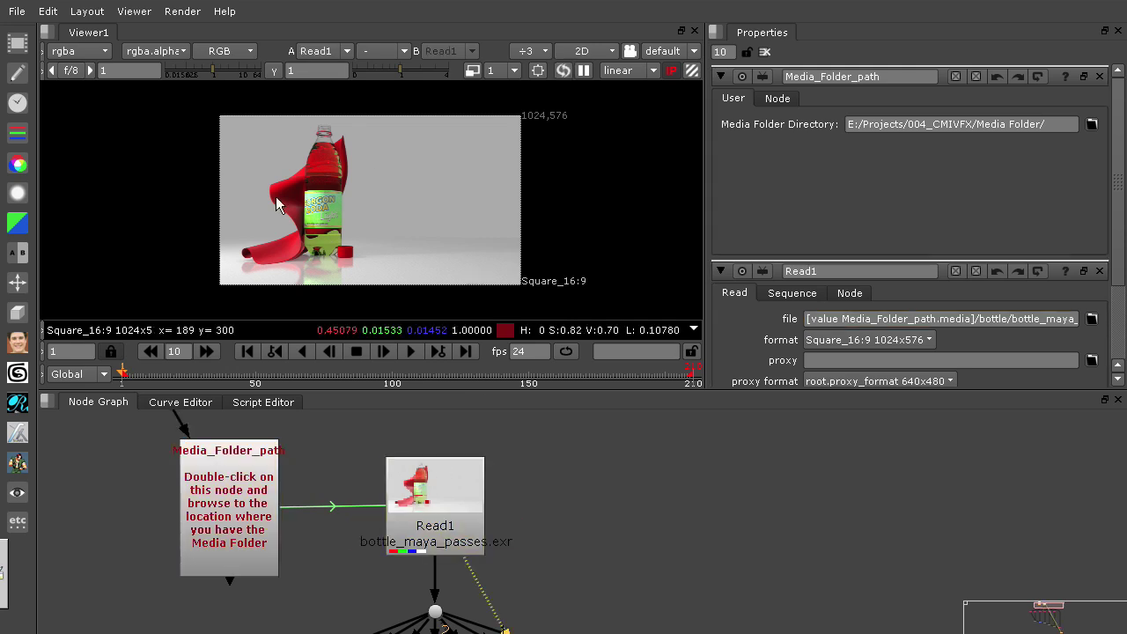
key(space)
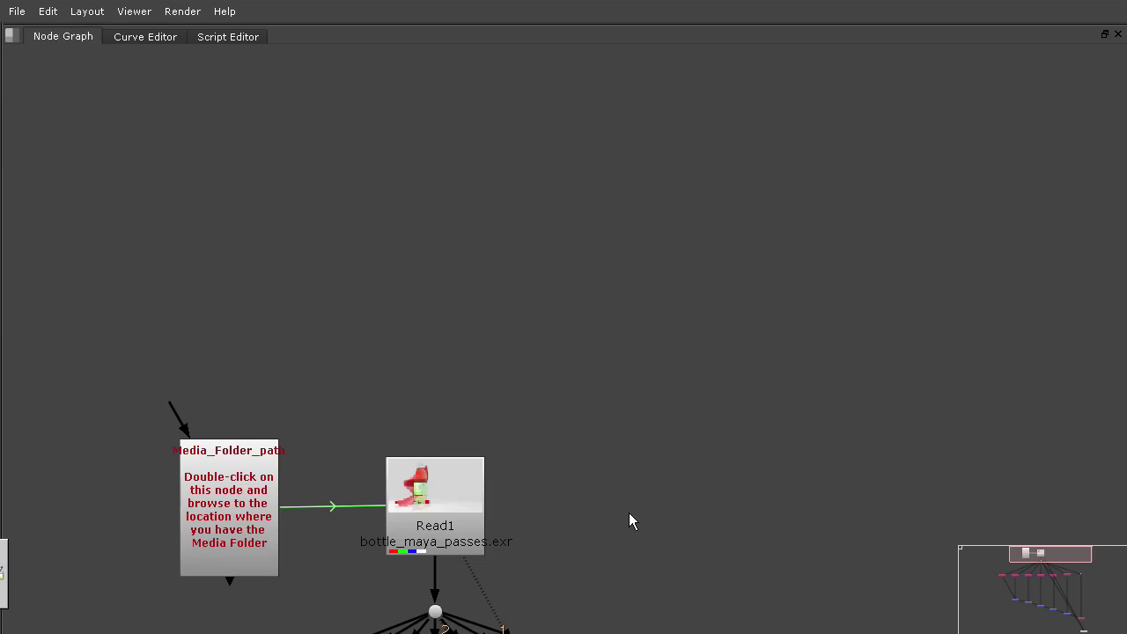
scroll(656, 458, down, 5)
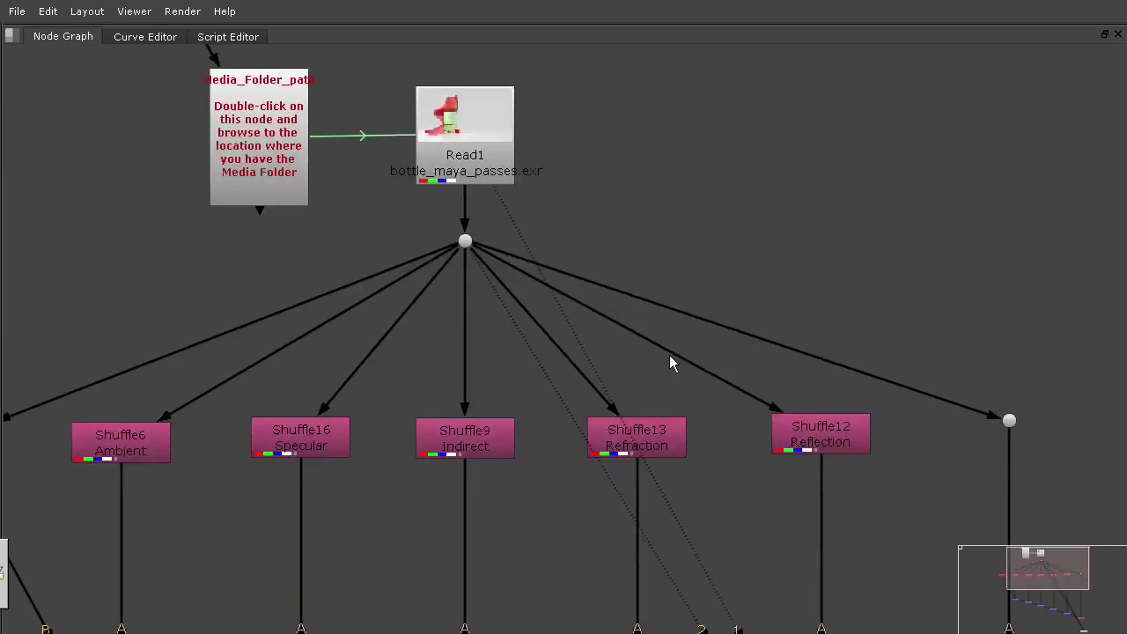
scroll(669, 355, down, 2)
scroll(662, 415, down, 2)
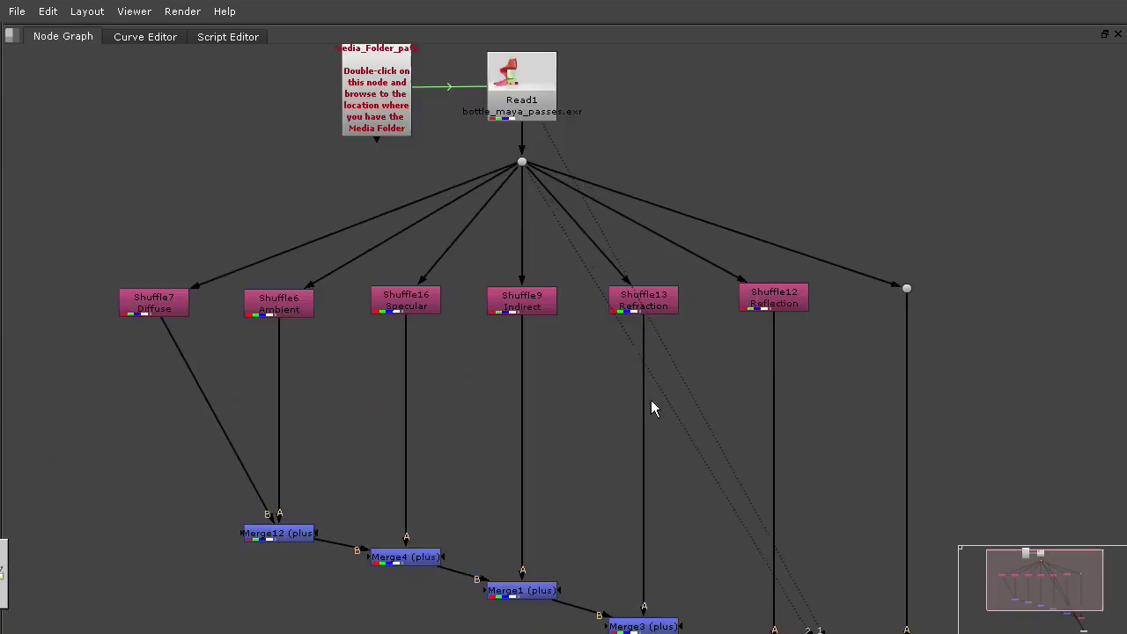
scroll(642, 417, down, 1)
middle_drag(738, 433, 708, 428)
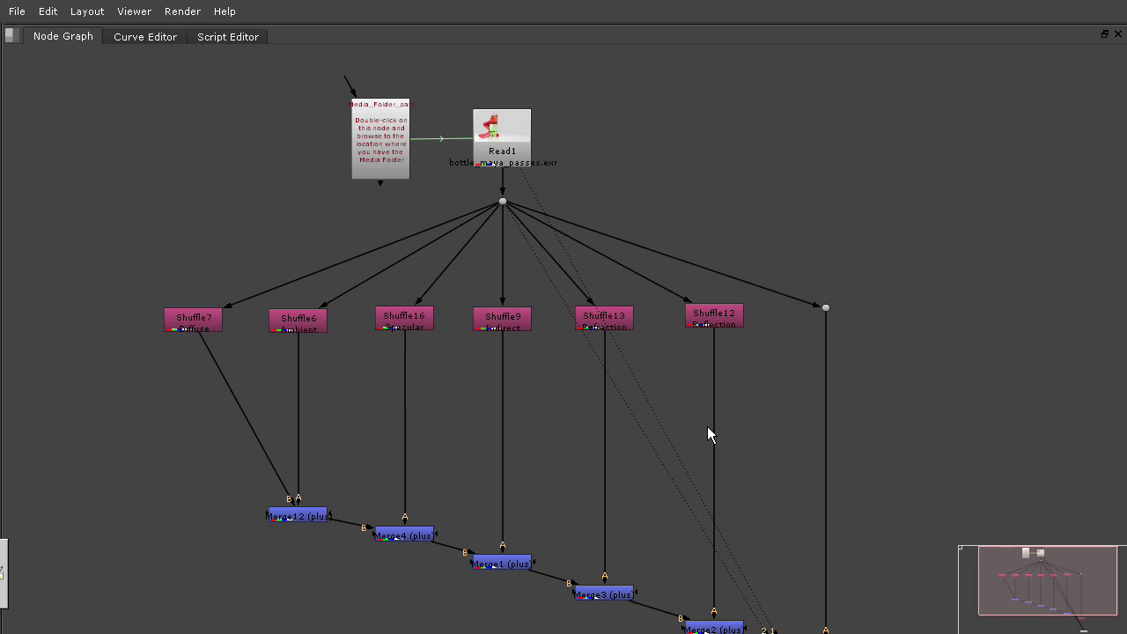
Examine the Diffuse through Reflection shuffles and follow their chain of plus merges to the Copy1 node.
click(426, 323)
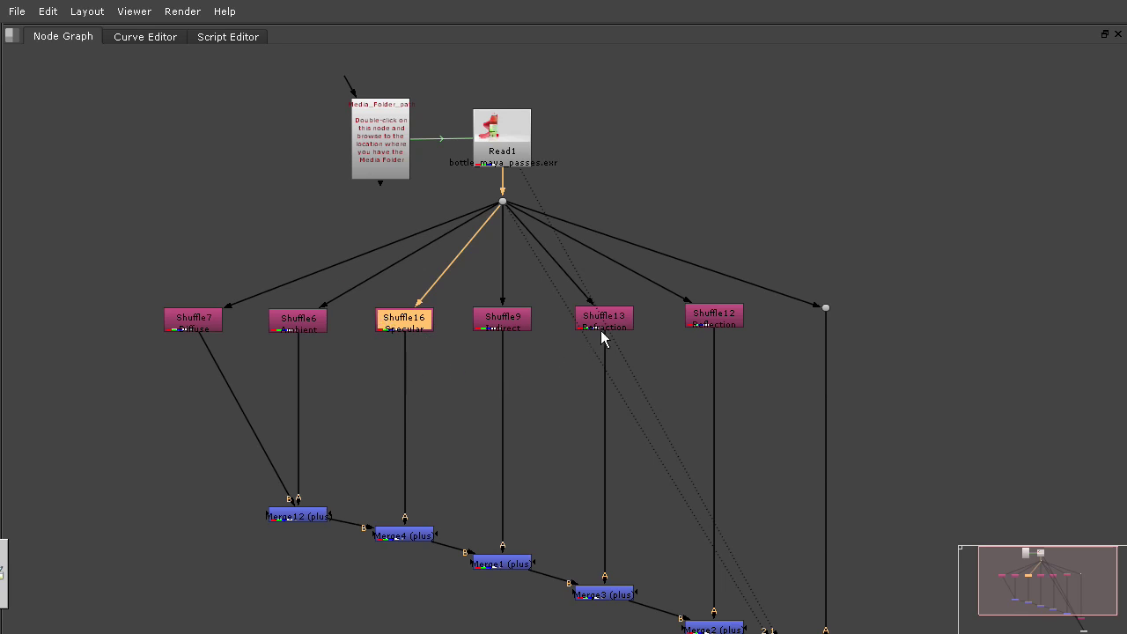
scroll(623, 391, up, 1)
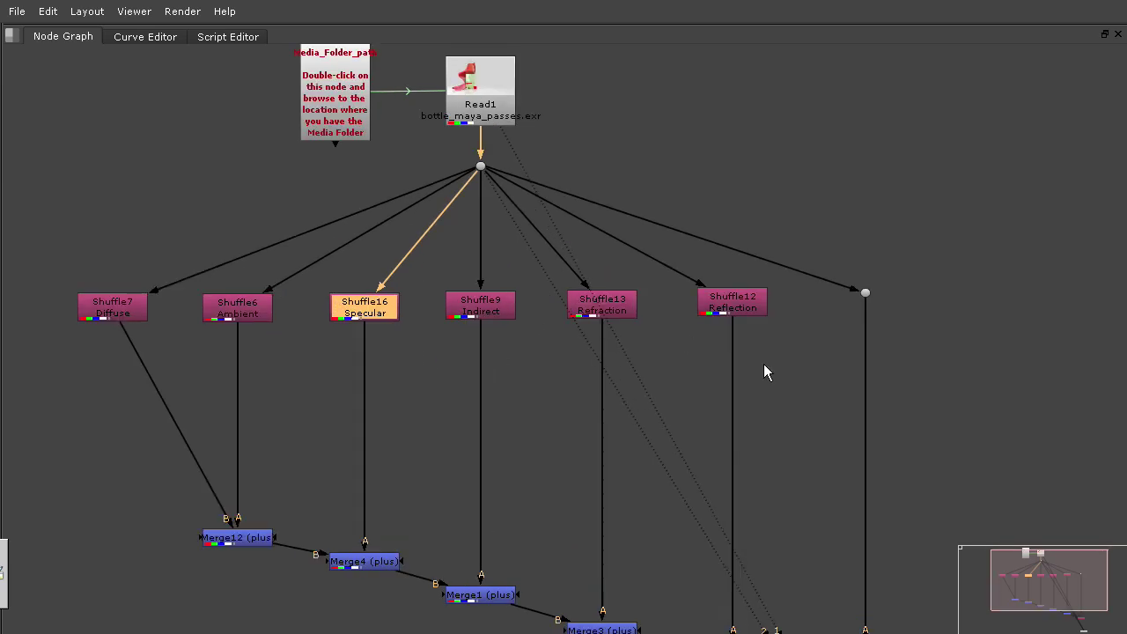
click(713, 360)
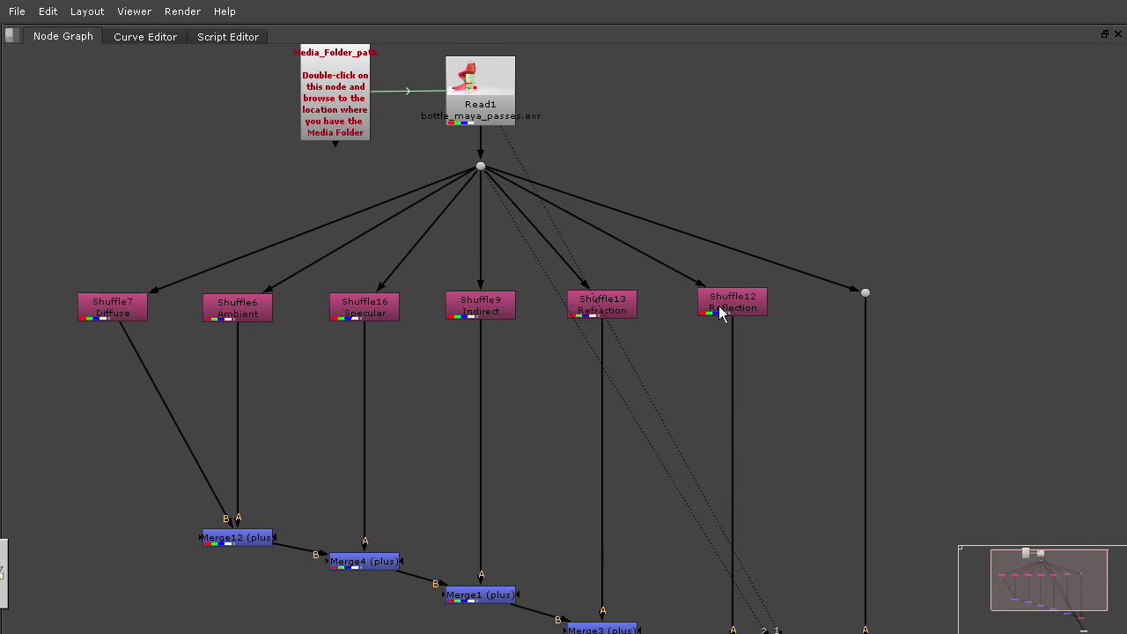
middle_drag(789, 377, 771, 304)
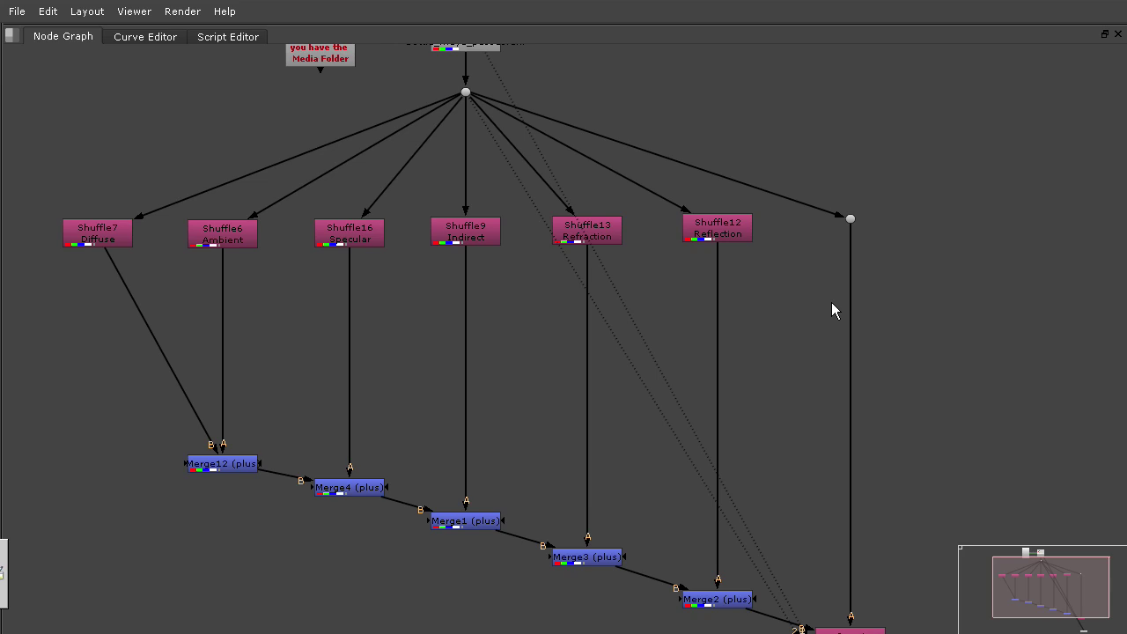
middle_drag(365, 366, 131, 189)
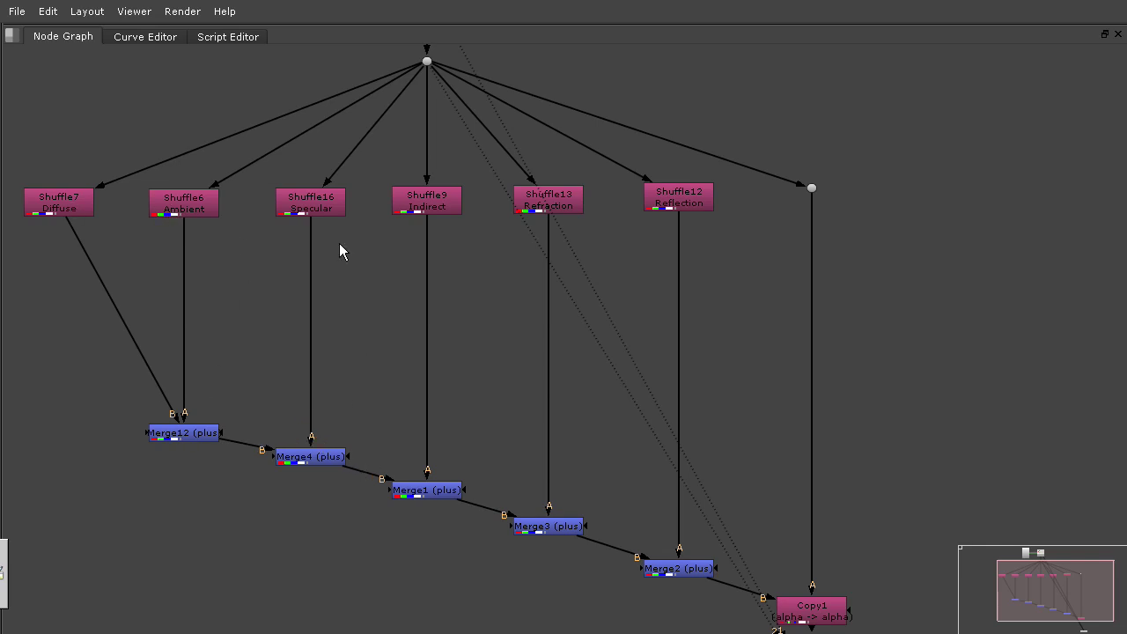
middle_drag(507, 346, 376, 294)
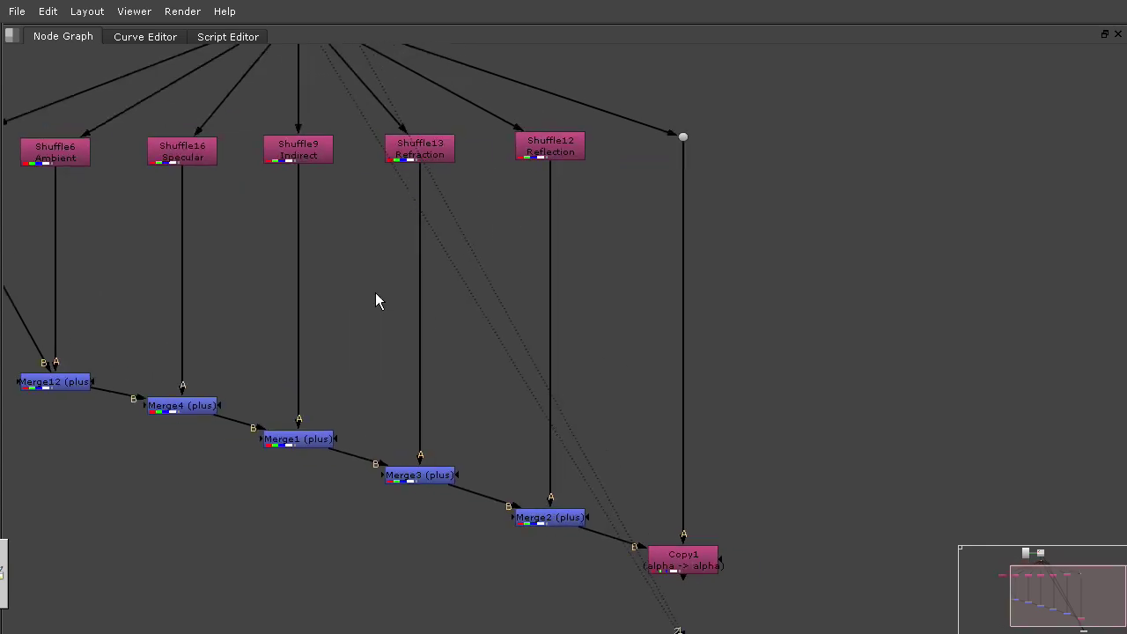
middle_drag(609, 353, 560, 290)
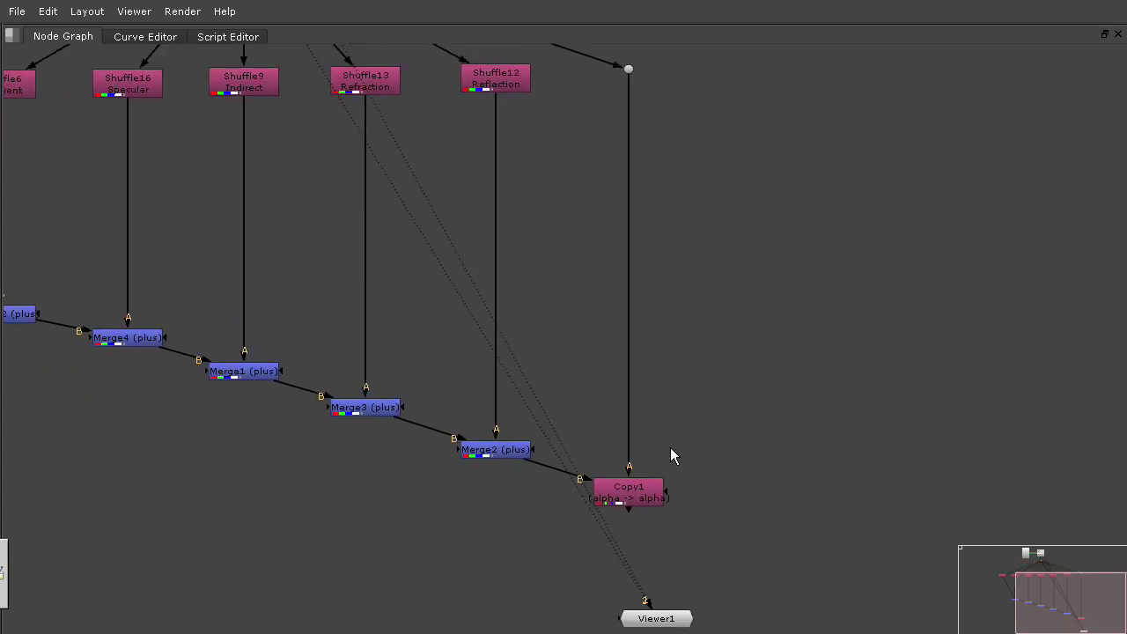
Connect Copy1 to the viewer's first input and restore the full layout.
click(619, 486)
key(1)
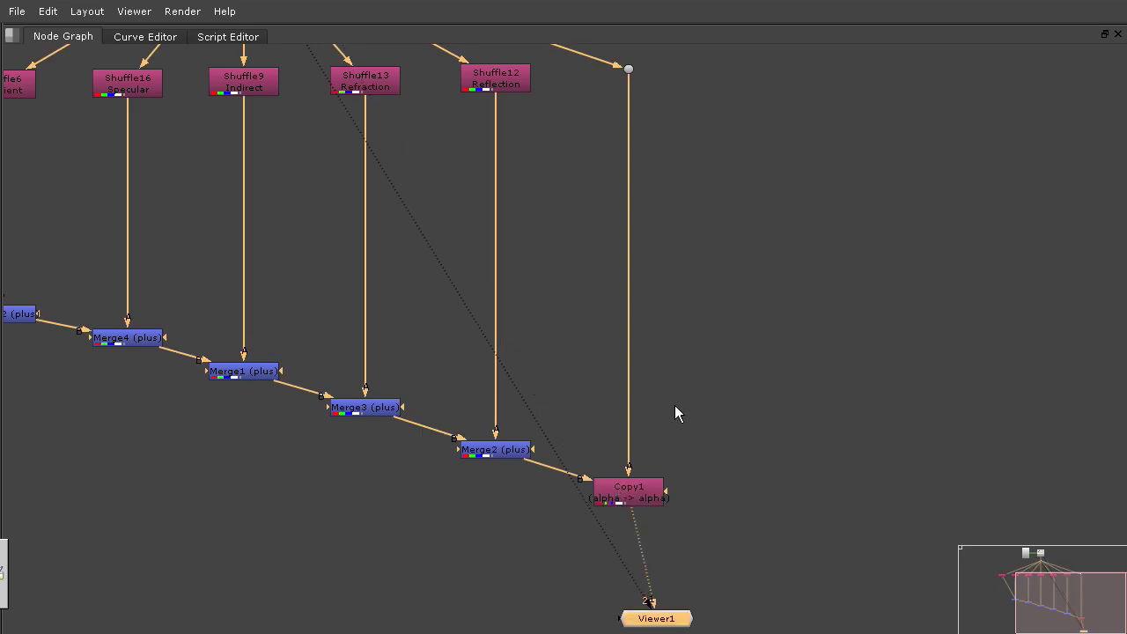
key(space)
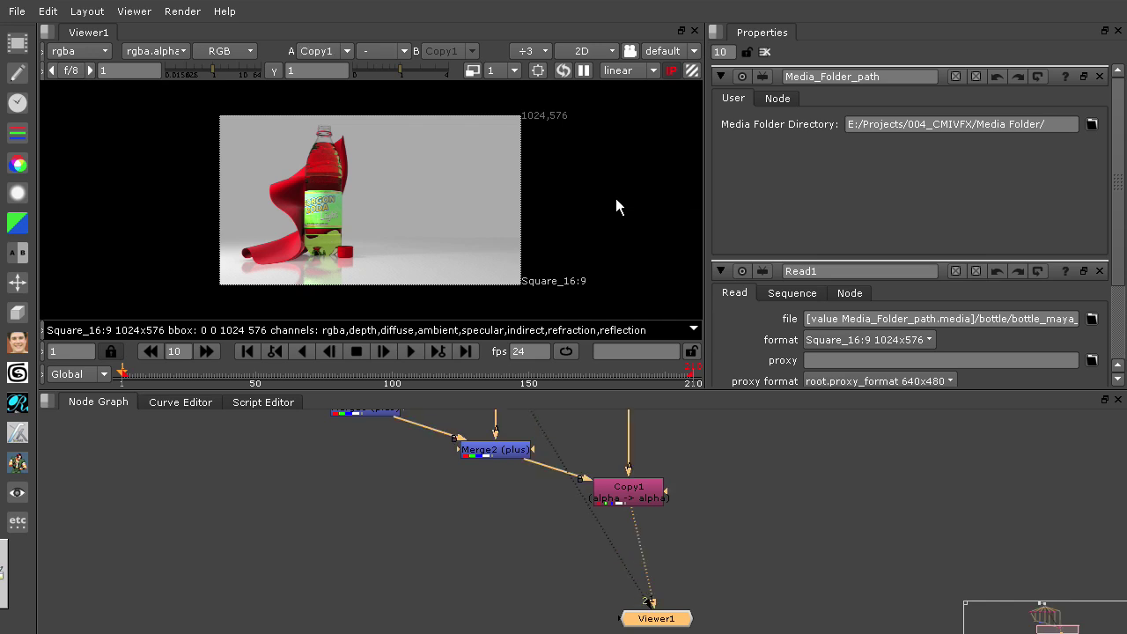
Compare viewer input 2 with the Copy1 composite on input 1 at x1 zoom, inspecting the bottle.
key(2)
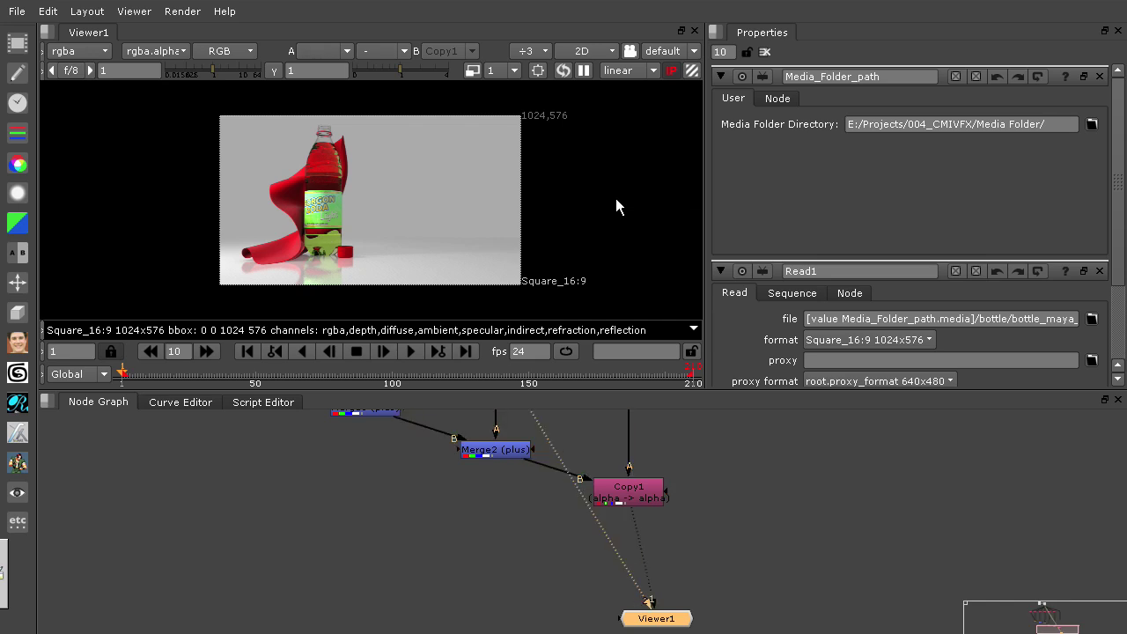
key(space)
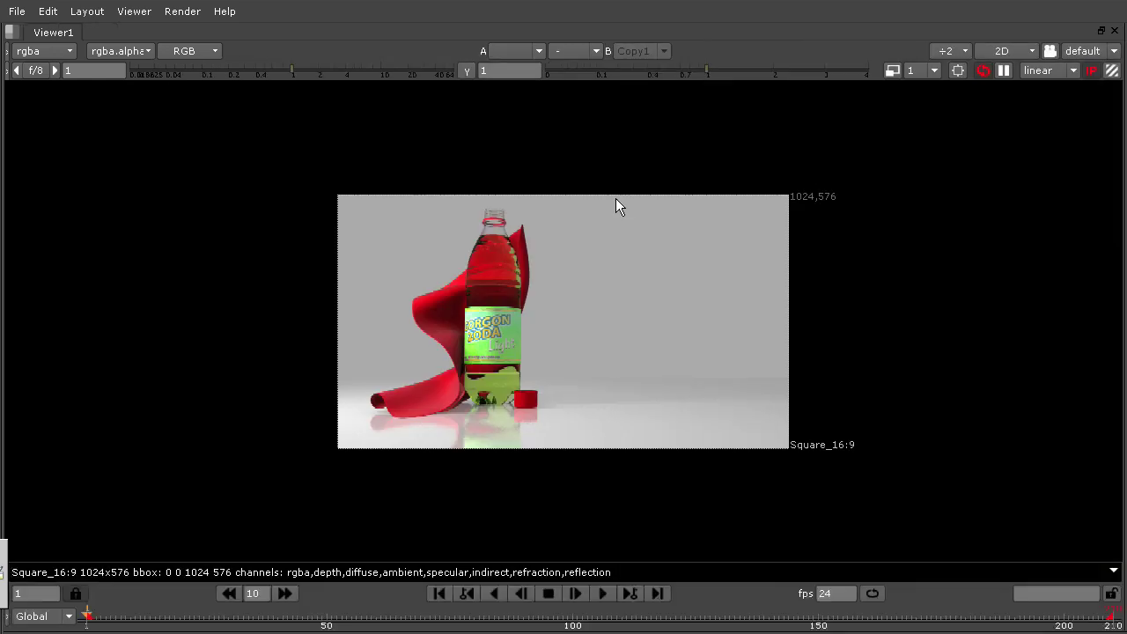
click(947, 50)
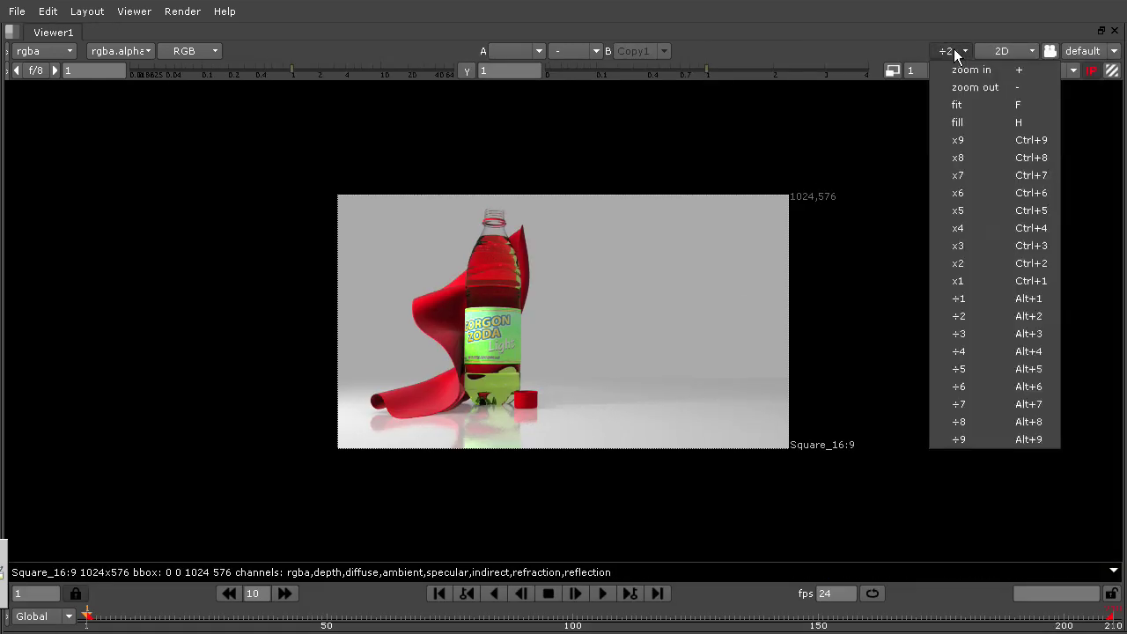
click(953, 260)
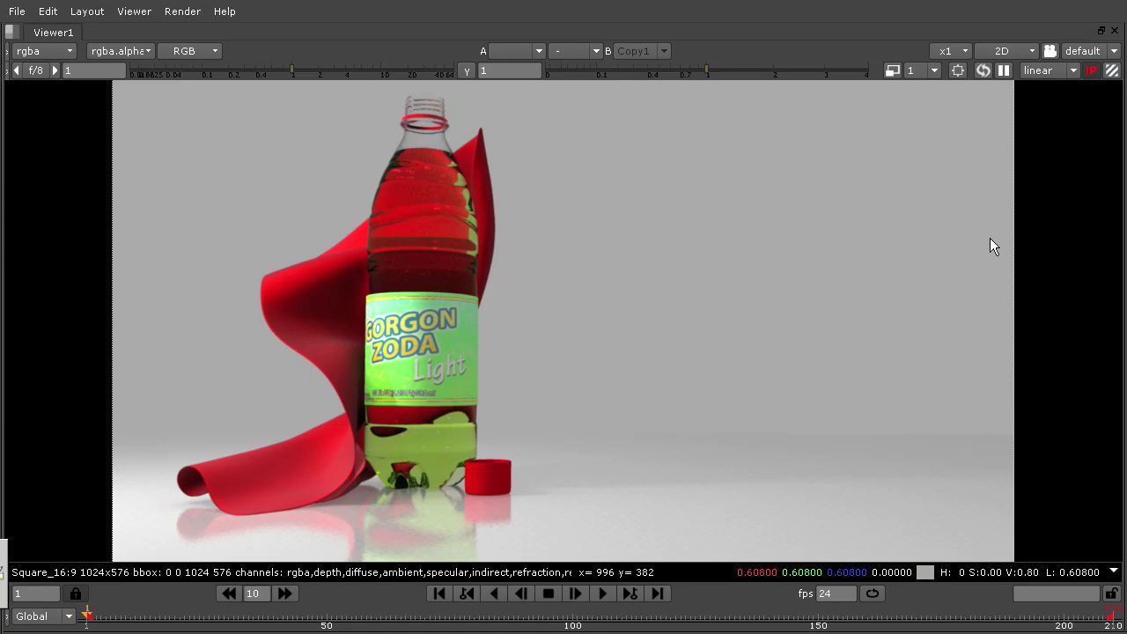
key(1)
key(space)
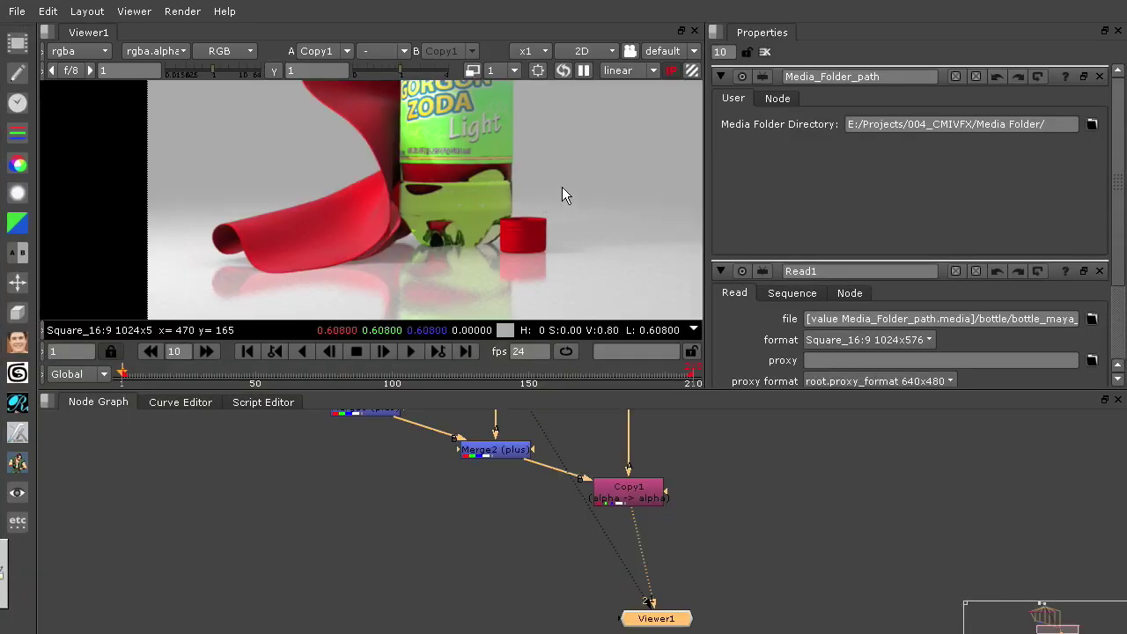
middle_drag(562, 187, 424, 298)
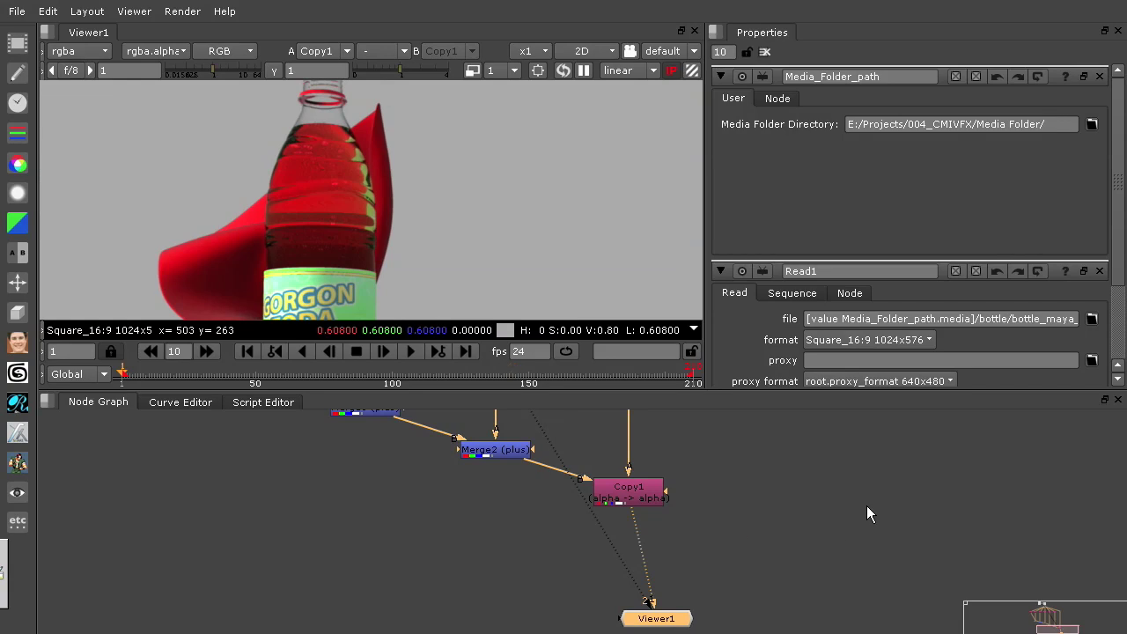
Bring Read1 and its row of pass shuffles into view and maximize the node graph.
scroll(814, 488, down, 3)
middle_drag(813, 467, 793, 517)
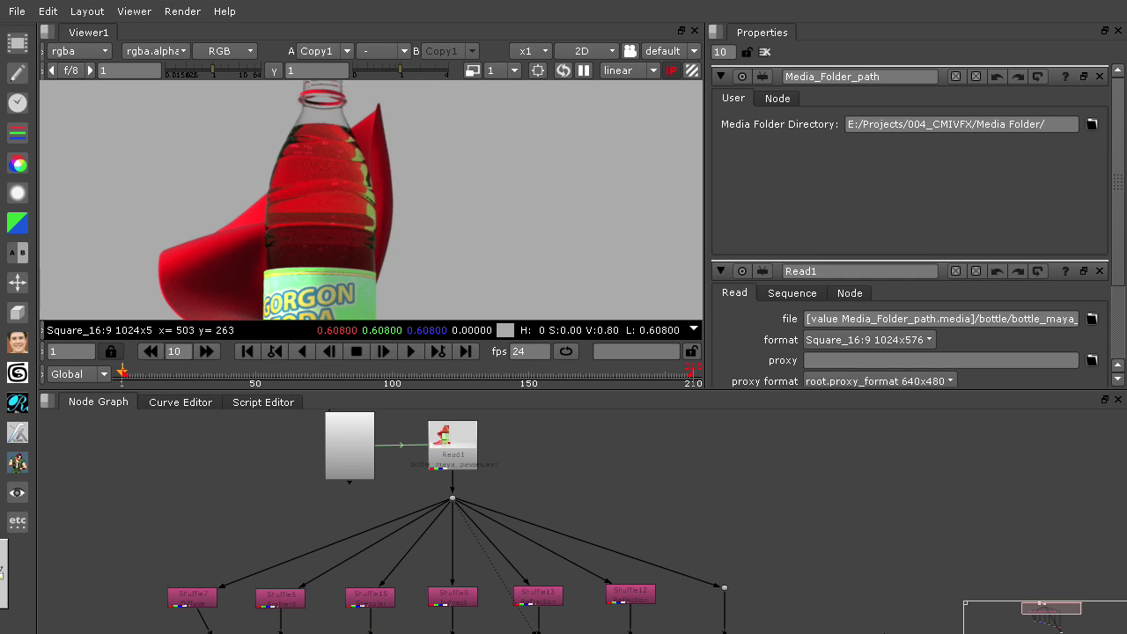
mouse_move(882, 633)
middle_down()
mouse_move(891, 591)
mouse_move(902, 633)
middle_up()
middle_drag(841, 542, 830, 504)
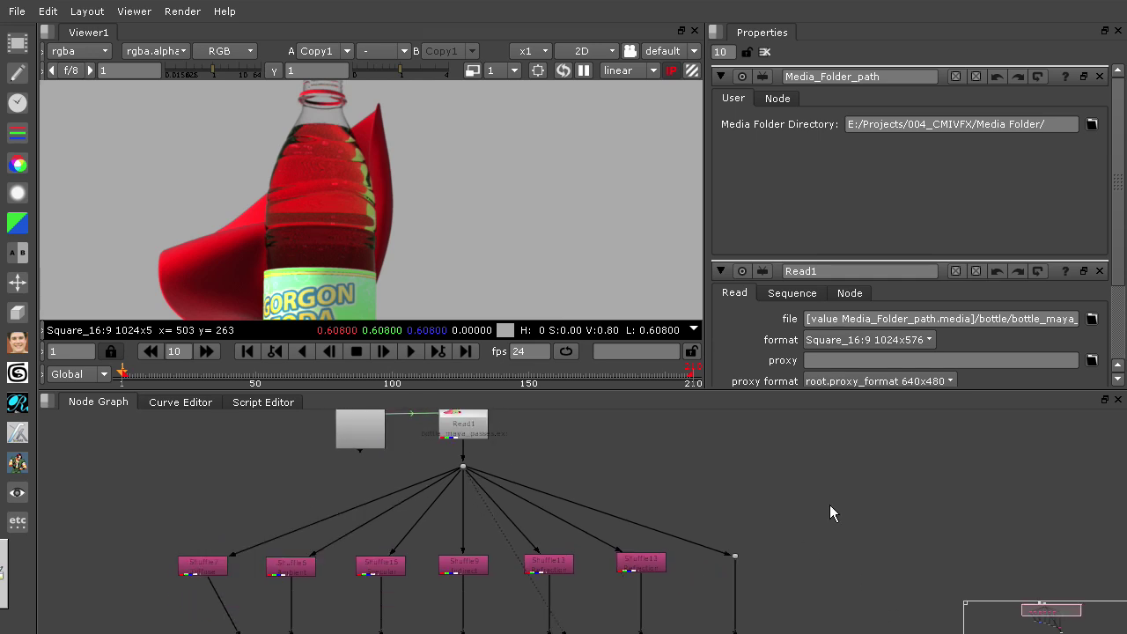
key(space)
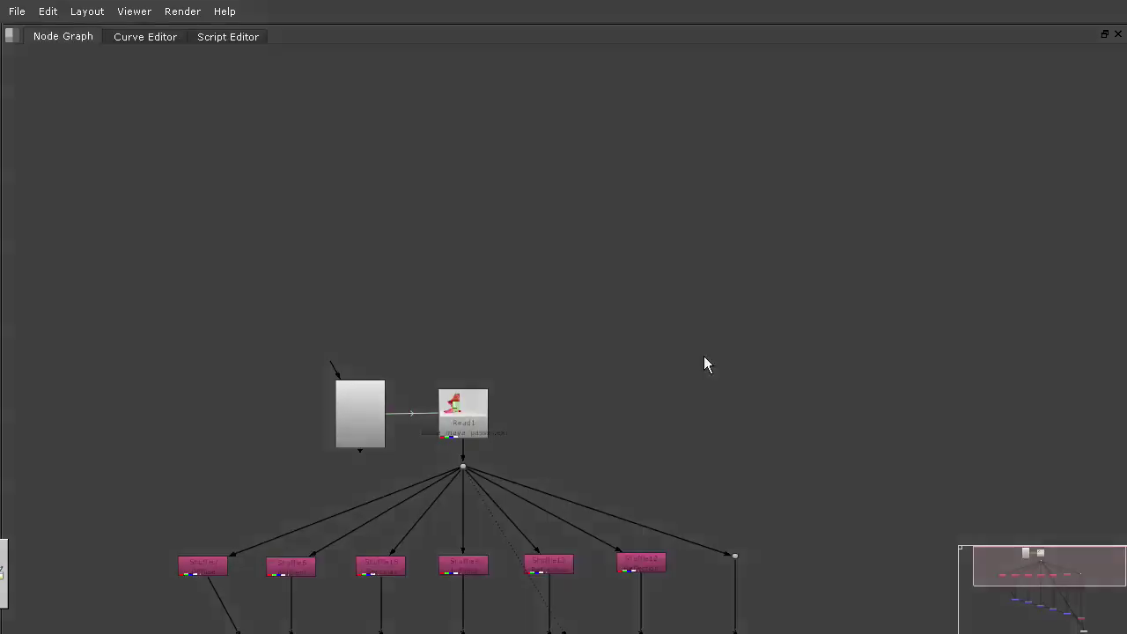